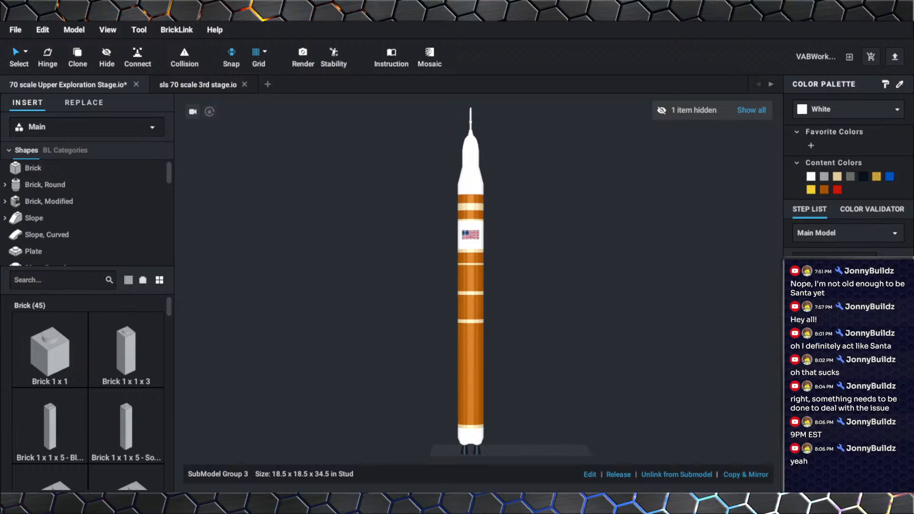
# Hide the three white outer panel submodels that carry the American flag on the rocket's upper section.
pyautogui.scroll(5, 523, 281)
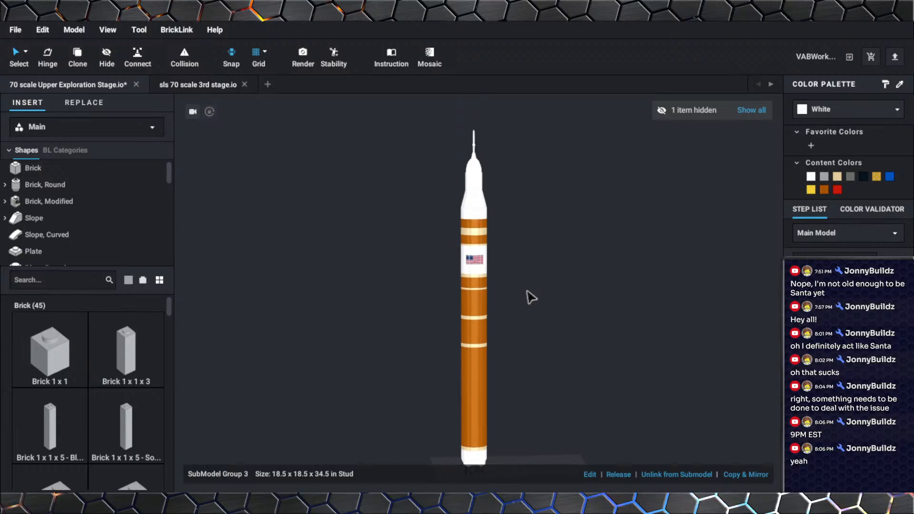
pyautogui.scroll(5, 535, 267)
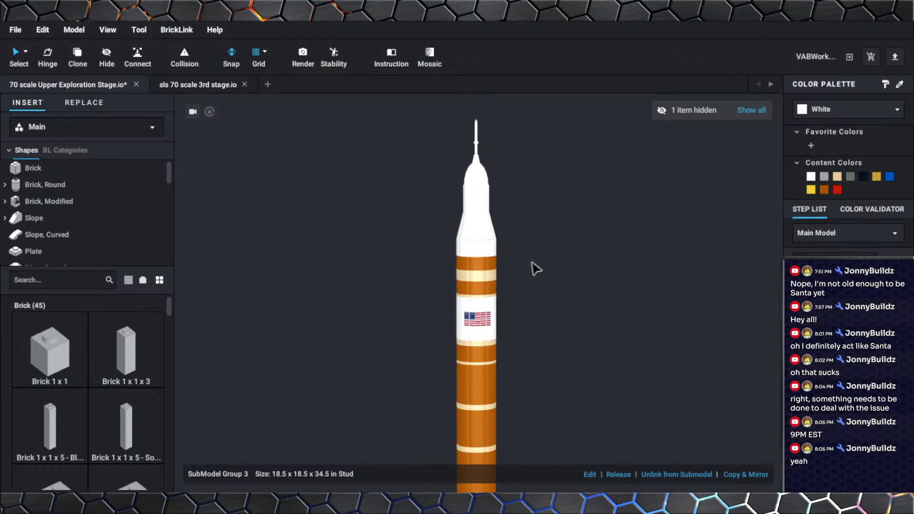
pyautogui.scroll(5, 532, 264)
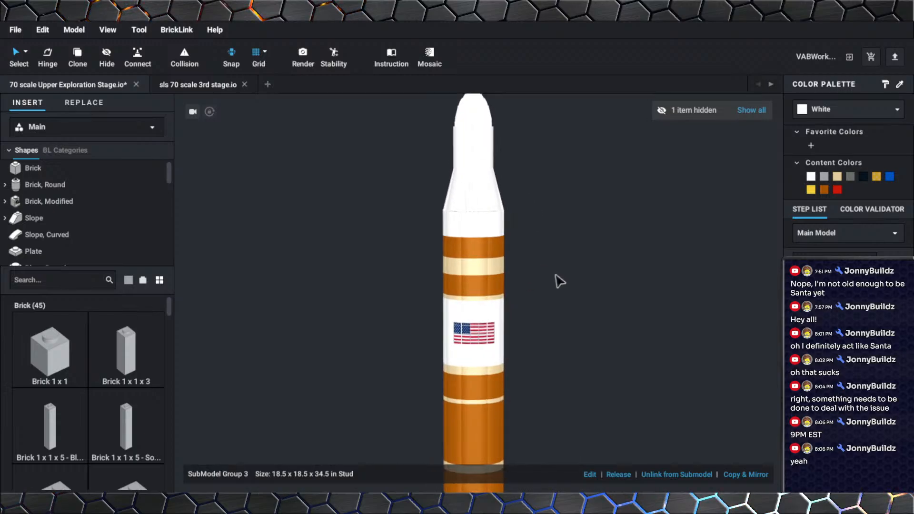
pyautogui.scroll(1, 559, 282)
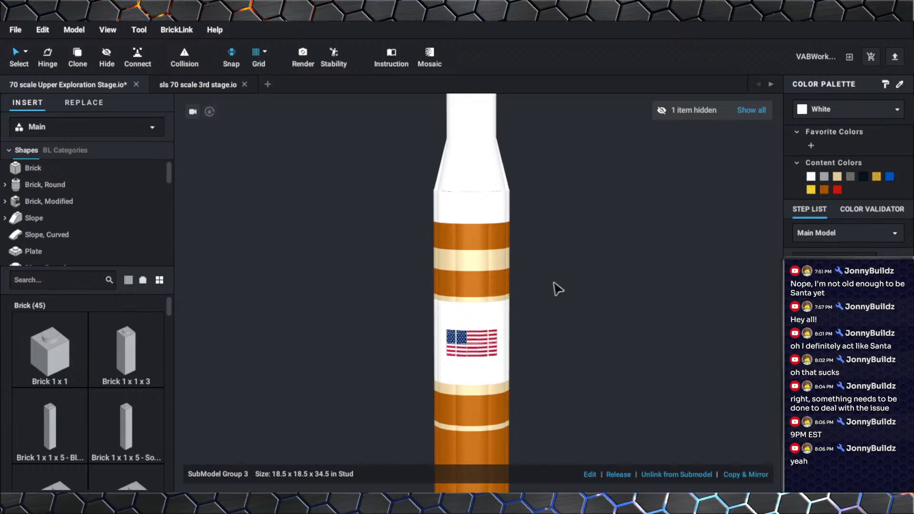
pyautogui.click(457, 345)
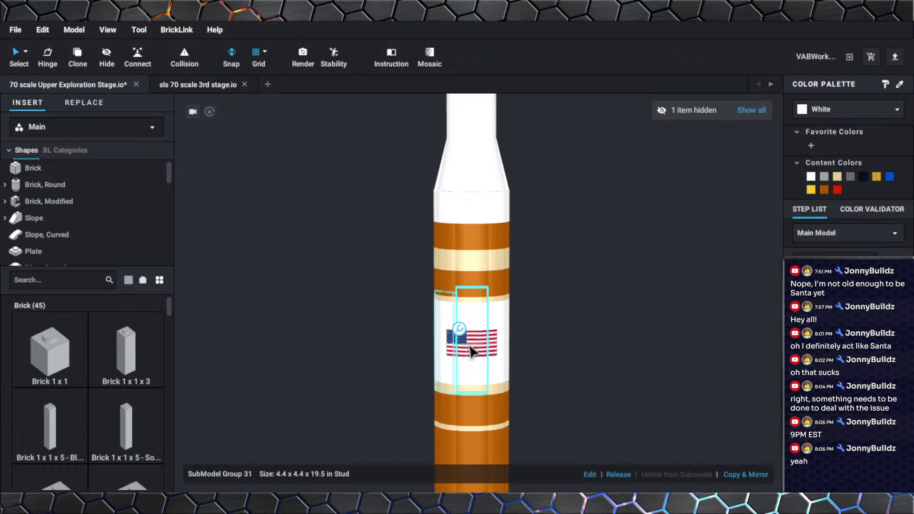
pyautogui.click(495, 348)
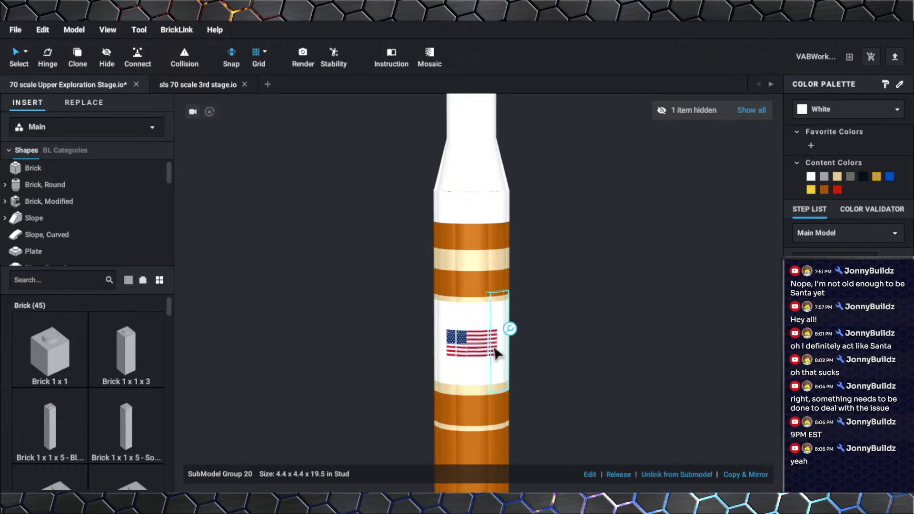
pyautogui.click(447, 351)
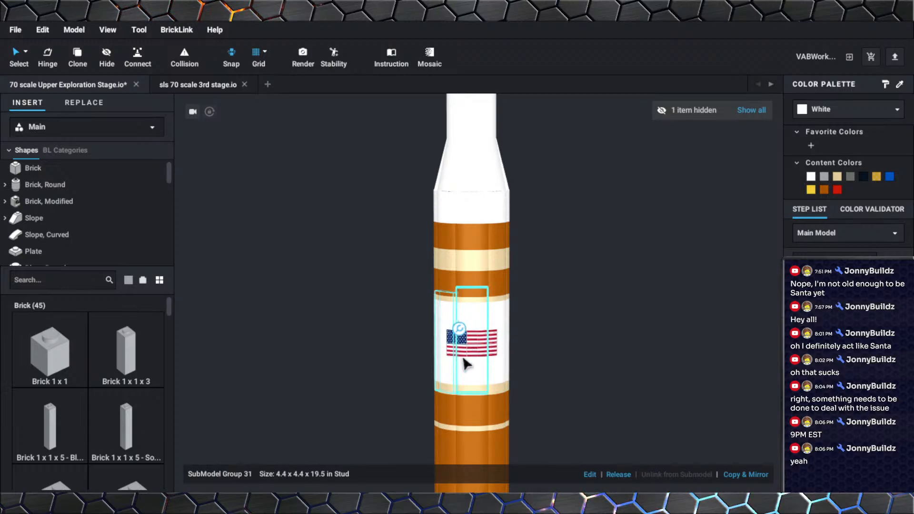
pyautogui.click(460, 361)
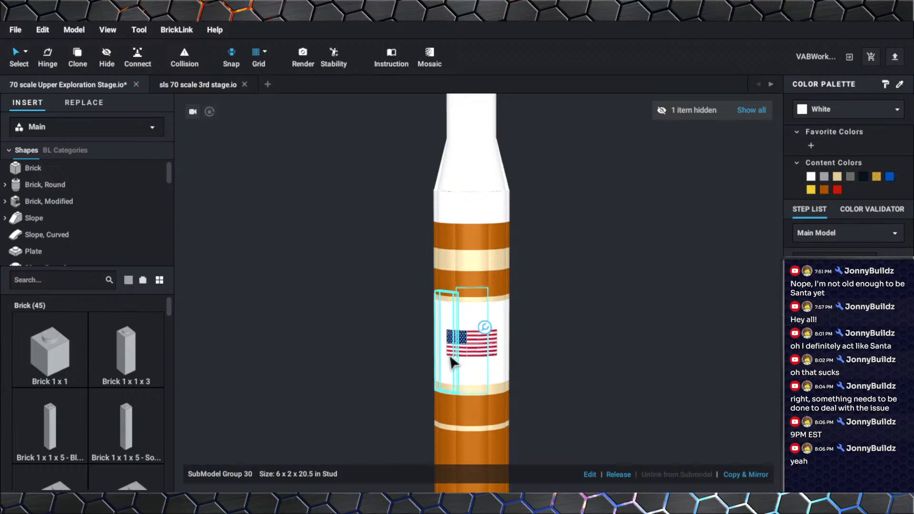
pyautogui.keyDown('ctrl'); pyautogui.click(452, 367); pyautogui.keyUp('ctrl')
pyautogui.keyDown('ctrl'); pyautogui.click(505, 364); pyautogui.keyUp('ctrl')
pyautogui.rightClick(499, 360)
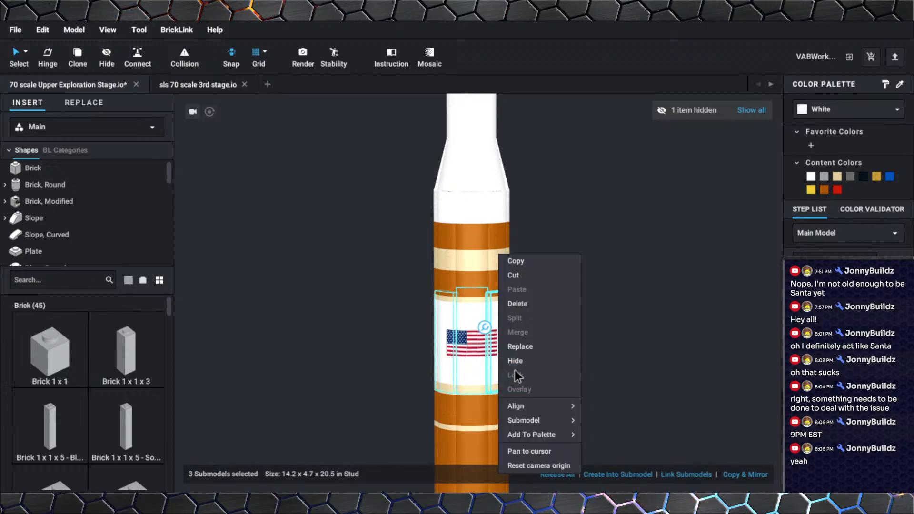
pyautogui.click(516, 364)
# Hide the remaining five white outer panel submodels enclosing the upper stage's engine section.
pyautogui.moveTo(537, 414); pyautogui.dragTo(540, 401, button='right')
pyautogui.scroll(3, 542, 401)
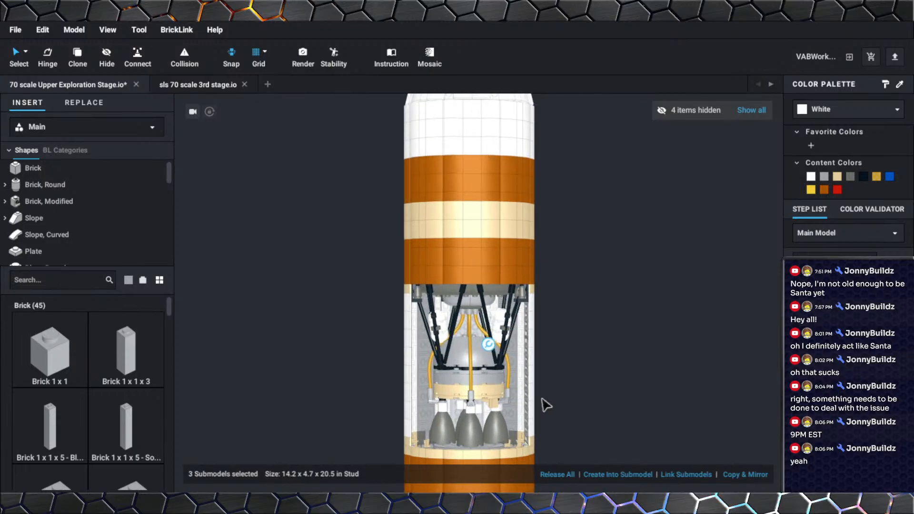
pyautogui.scroll(3, 541, 395)
pyautogui.scroll(3, 538, 385)
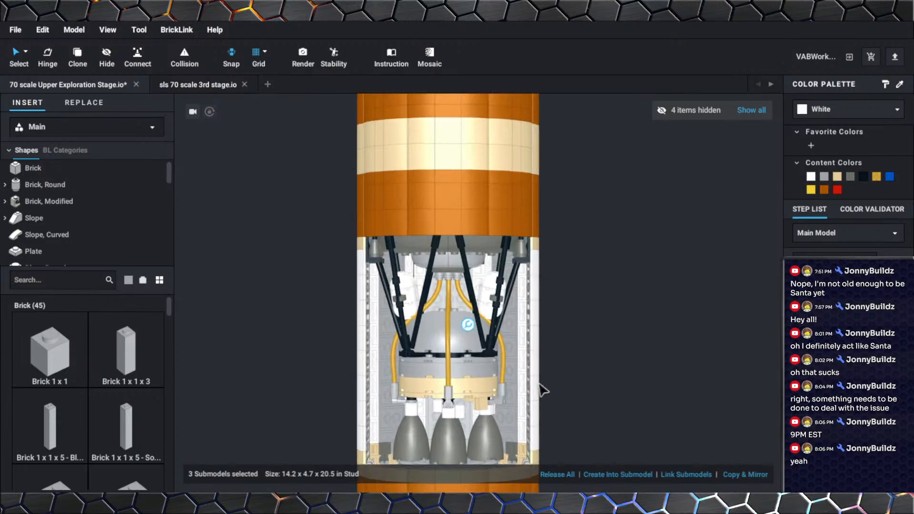
pyautogui.moveTo(496, 385); pyautogui.dragTo(492, 385, button='right')
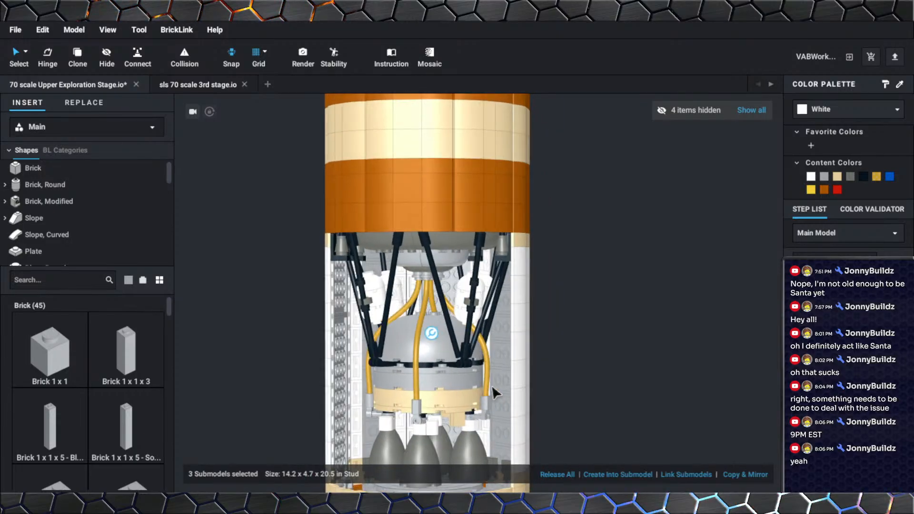
pyautogui.moveTo(493, 385); pyautogui.dragTo(528, 370, button='middle')
pyautogui.moveTo(528, 370); pyautogui.dragTo(525, 367, button='right')
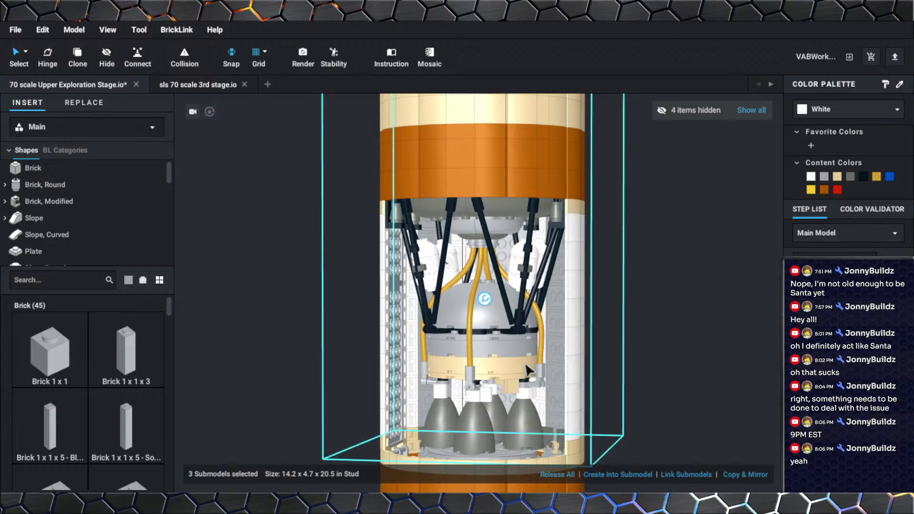
pyautogui.scroll(1, 527, 364)
pyautogui.click(585, 363)
pyautogui.moveTo(584, 364); pyautogui.dragTo(451, 379, button='right')
pyautogui.keyDown('ctrl'); pyautogui.click(445, 375); pyautogui.keyUp('ctrl')
pyautogui.keyDown('ctrl'); pyautogui.click(477, 381); pyautogui.keyUp('ctrl')
pyautogui.keyDown('ctrl'); pyautogui.click(550, 389); pyautogui.keyUp('ctrl')
pyautogui.keyDown('ctrl'); pyautogui.click(575, 390); pyautogui.keyUp('ctrl')
pyautogui.moveTo(576, 389); pyautogui.dragTo(579, 396, button='right')
pyautogui.rightClick(579, 398)
pyautogui.click(613, 363)
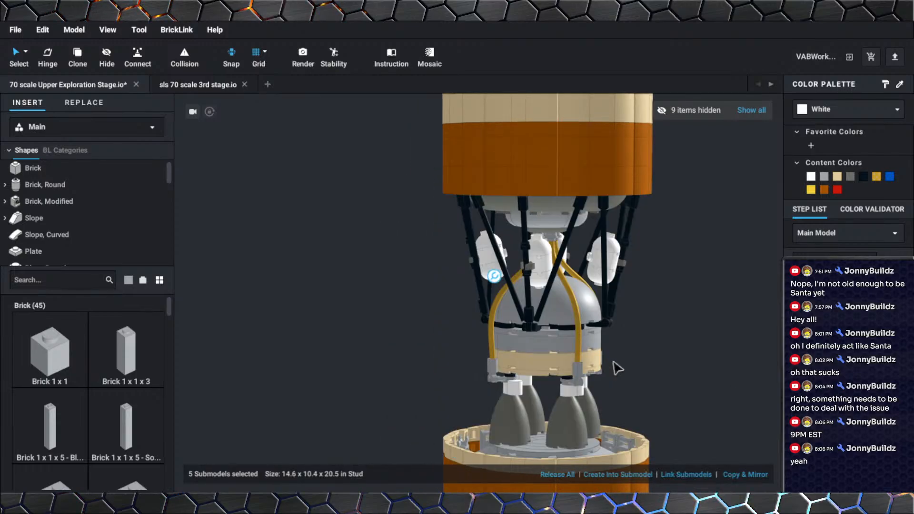
# Inspect the exposed engine section from several angles, including its struts, white tanks and orange hoses.
pyautogui.scroll(4, 614, 377)
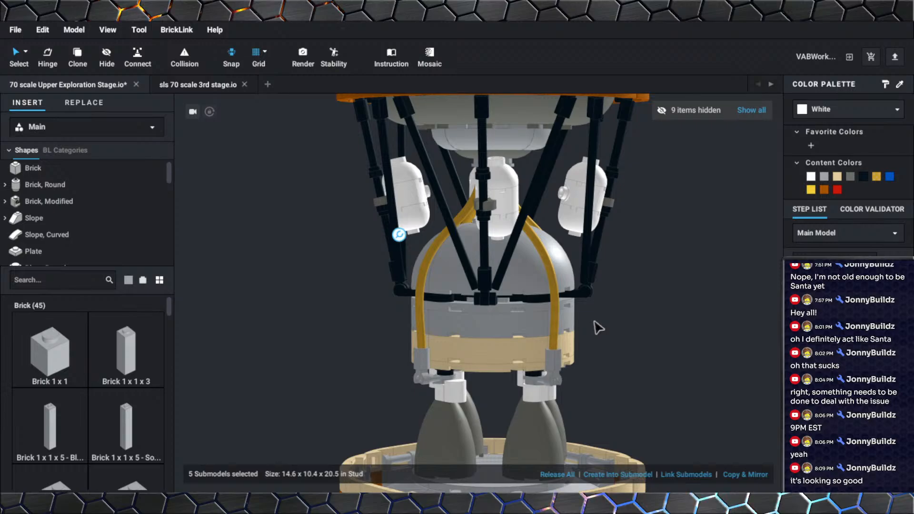
pyautogui.moveTo(595, 323); pyautogui.dragTo(603, 322, button='right')
pyautogui.moveTo(581, 322); pyautogui.dragTo(587, 347, button='middle')
pyautogui.moveTo(587, 347); pyautogui.dragTo(586, 347, button='right')
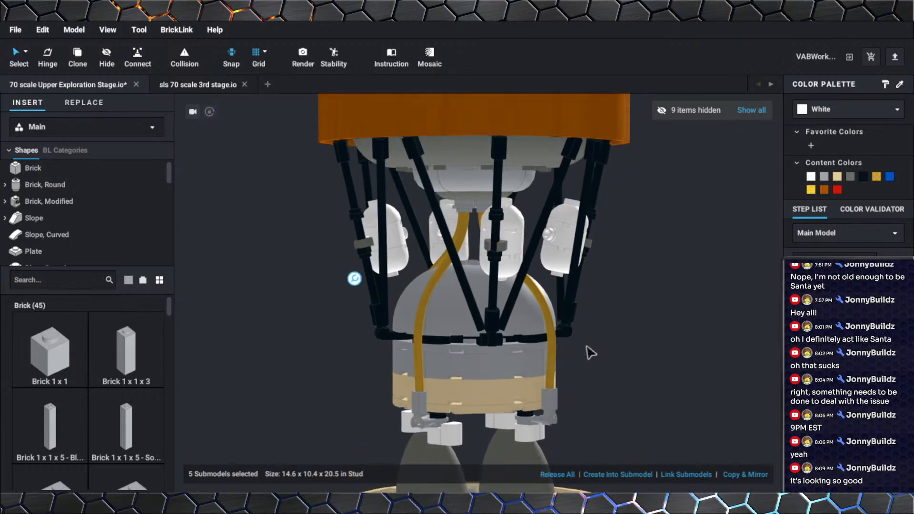
pyautogui.scroll(-2, 519, 309)
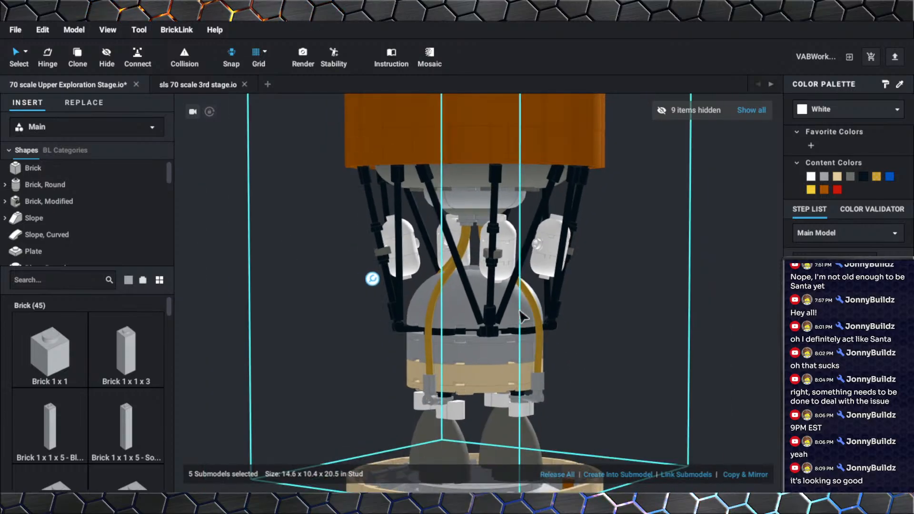
pyautogui.moveTo(519, 308)
pyautogui.mouseDown(button='right')
pyautogui.moveTo(517, 297)
pyautogui.moveTo(526, 307)
pyautogui.mouseUp(button='right')
pyautogui.rightClick(527, 309)
pyautogui.click(465, 304)
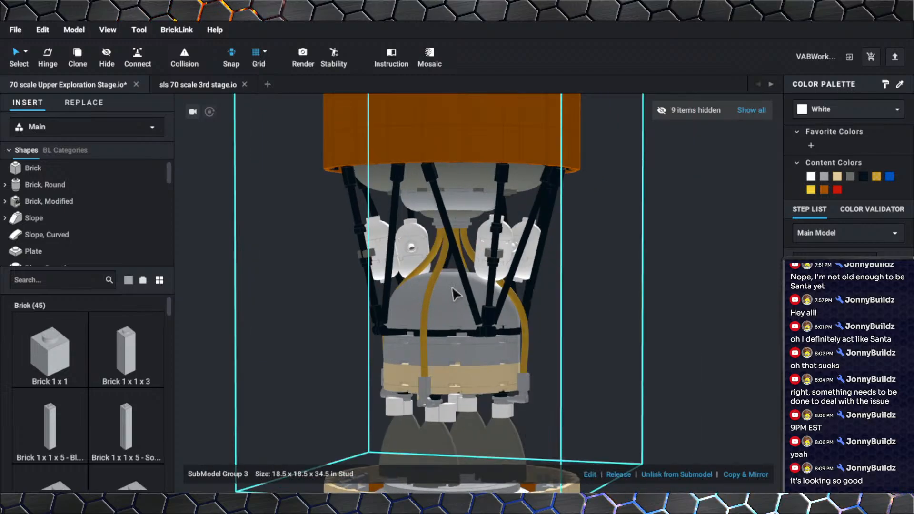
pyautogui.moveTo(452, 288); pyautogui.dragTo(460, 328, button='middle')
pyautogui.moveTo(460, 327); pyautogui.dragTo(470, 326, button='right')
pyautogui.scroll(5, 443, 305)
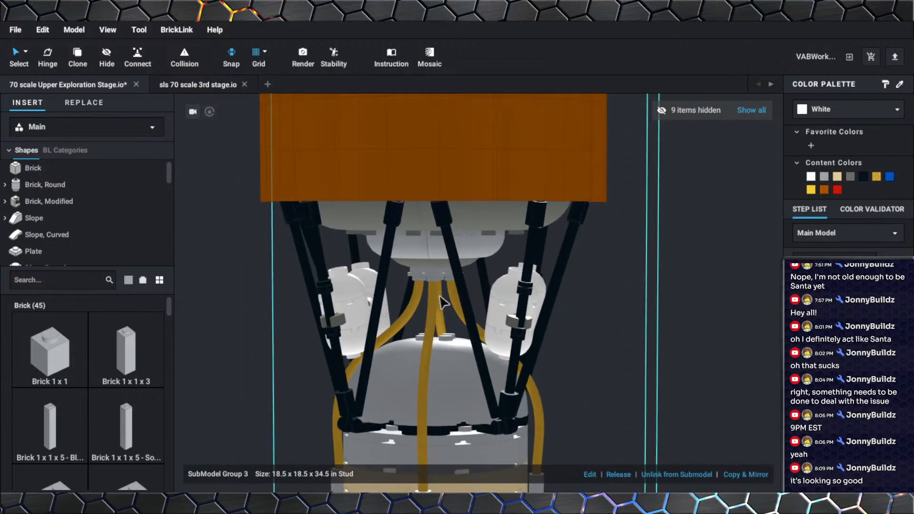
pyautogui.scroll(-3, 463, 290)
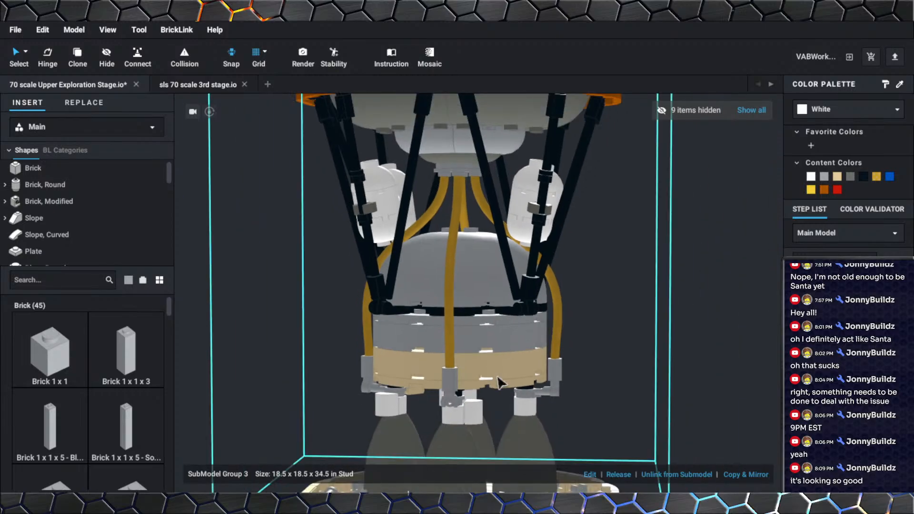
# Open the engine section submodel for editing and try selecting the gray bar holders at the four hose ends.
pyautogui.click(451, 387)
pyautogui.moveTo(450, 386); pyautogui.dragTo(490, 391, button='right')
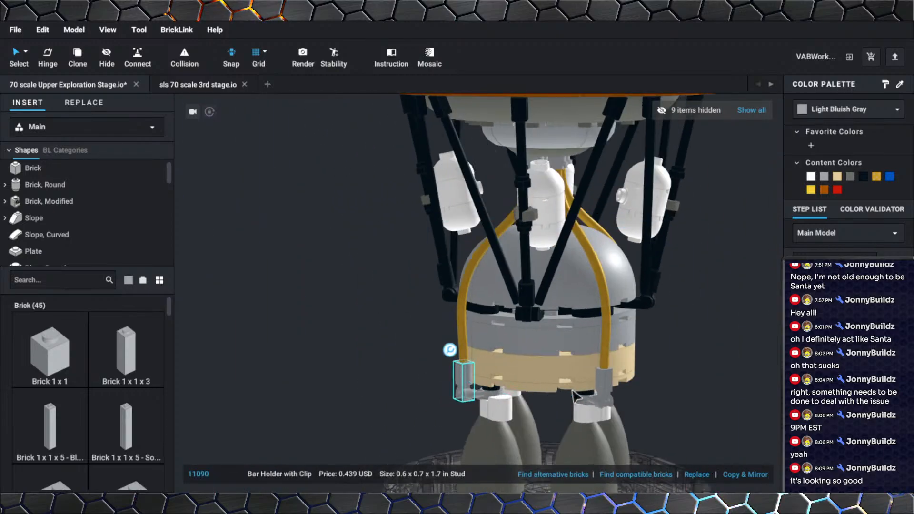
pyautogui.keyDown('ctrl'); pyautogui.click(603, 391); pyautogui.keyUp('ctrl')
pyautogui.moveTo(634, 390); pyautogui.dragTo(574, 390, button='right')
pyautogui.moveTo(574, 391); pyautogui.dragTo(417, 345, button='middle')
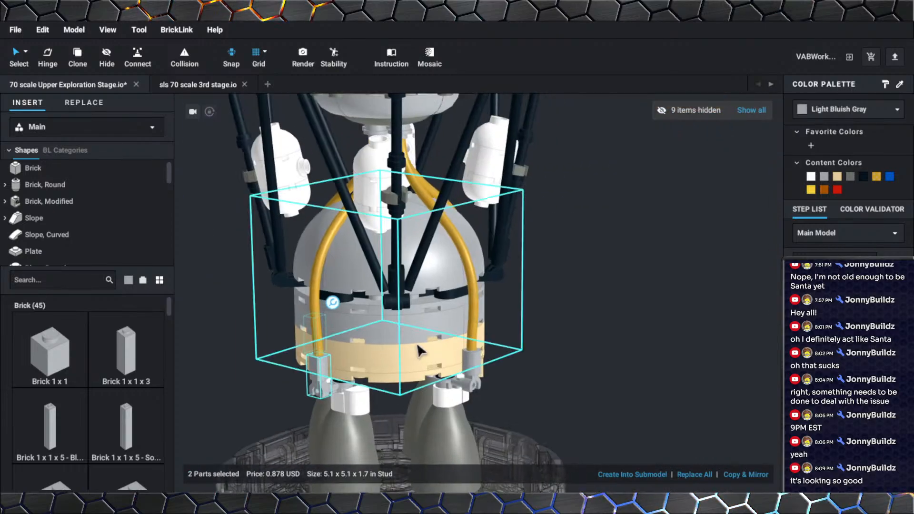
pyautogui.keyDown('ctrl'); pyautogui.click(479, 366); pyautogui.keyUp('ctrl')
pyautogui.moveTo(480, 366); pyautogui.dragTo(421, 364, button='right')
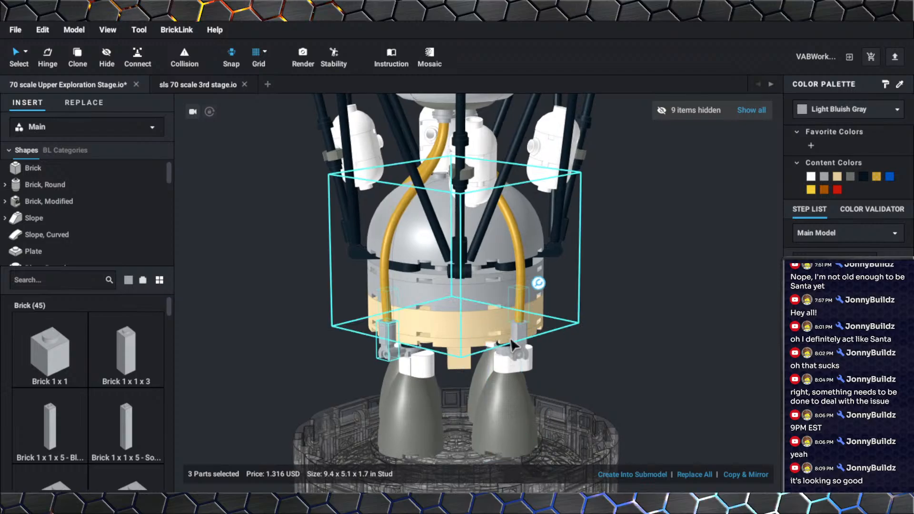
pyautogui.keyDown('ctrl'); pyautogui.click(469, 341); pyautogui.keyUp('ctrl')
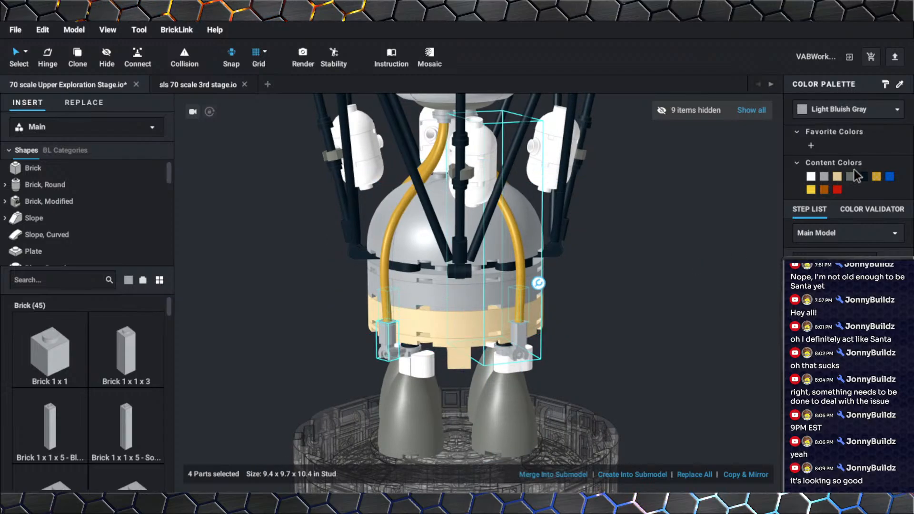
pyautogui.click(627, 319)
# Release the nested submodel containing one of the hoses and its bar holder into individual parts.
pyautogui.moveTo(380, 371); pyautogui.dragTo(464, 358, button='right')
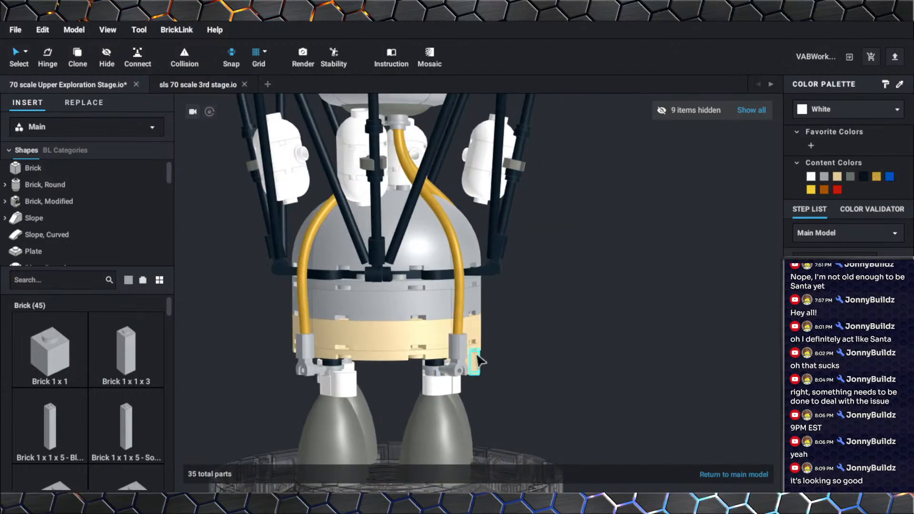
pyautogui.moveTo(371, 326); pyautogui.dragTo(519, 329, button='right')
pyautogui.click(529, 336)
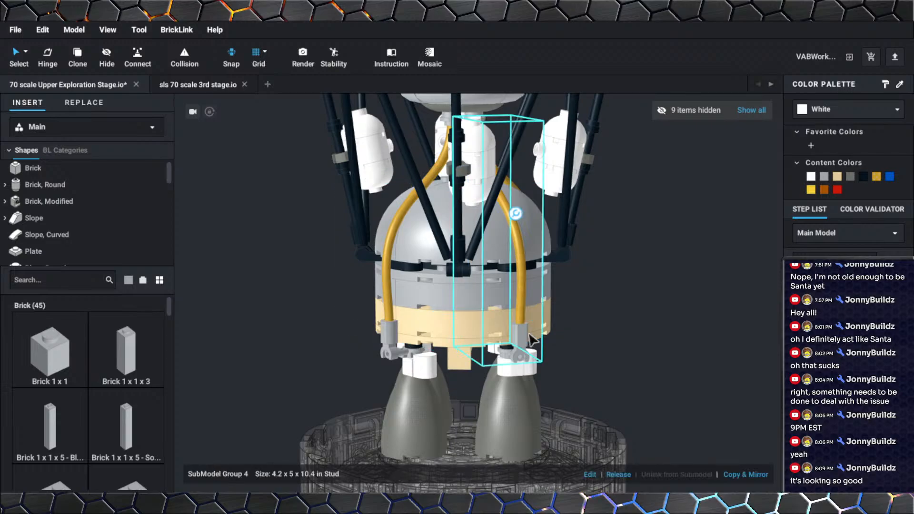
pyautogui.click(624, 476)
pyautogui.moveTo(587, 358); pyautogui.dragTo(600, 360, button='right')
pyautogui.click(601, 360)
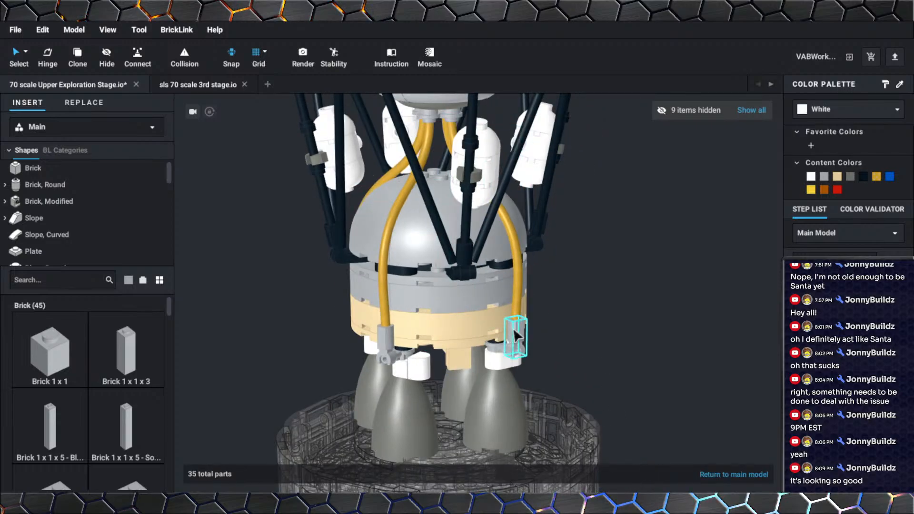
# Recolor the four light bluish gray Bar Holder with Clip parts at the hose ends to the hoses' golden orange.
pyautogui.click(525, 339)
pyautogui.moveTo(525, 339)
pyautogui.mouseDown(button='right')
pyautogui.moveTo(547, 351)
pyautogui.moveTo(533, 347)
pyautogui.mouseUp(button='right')
pyautogui.keyDown('ctrl'); pyautogui.click(413, 366); pyautogui.keyUp('ctrl')
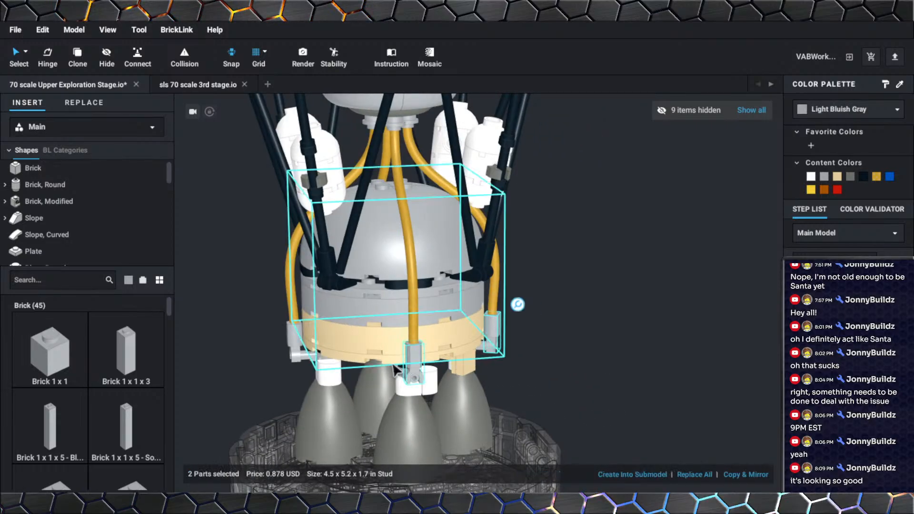
pyautogui.moveTo(424, 366); pyautogui.dragTo(522, 358, button='right')
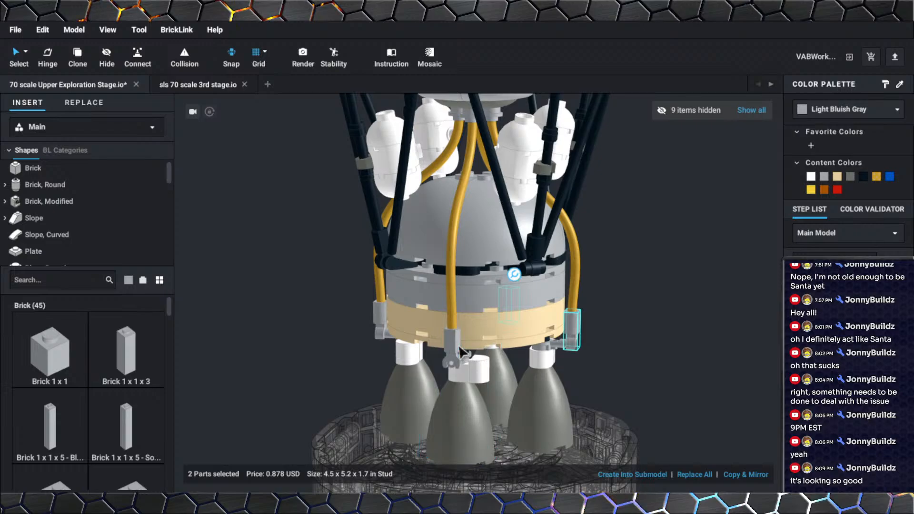
pyautogui.keyDown('ctrl'); pyautogui.click(458, 350); pyautogui.keyUp('ctrl')
pyautogui.moveTo(460, 350); pyautogui.dragTo(540, 353, button='right')
pyautogui.keyDown('ctrl'); pyautogui.click(477, 371); pyautogui.keyUp('ctrl')
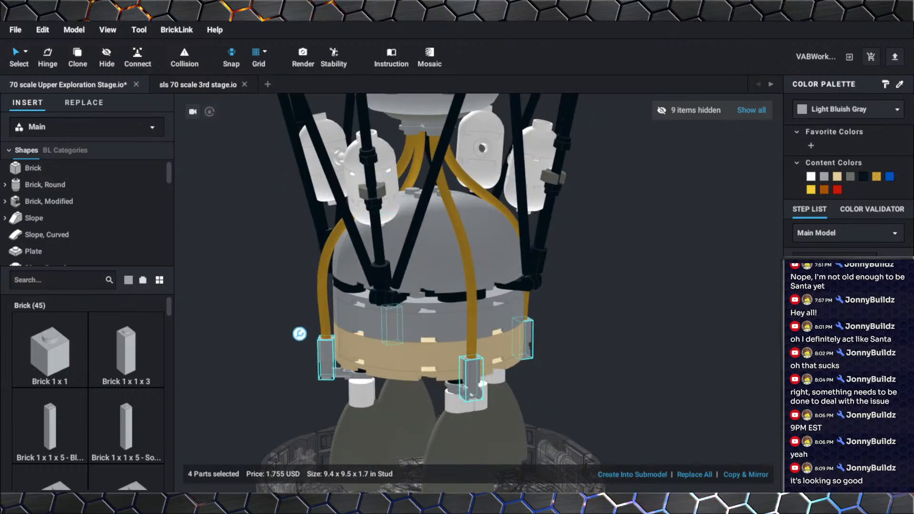
pyautogui.click(876, 177)
pyautogui.click(576, 349)
# Check the recolored hose ends against the tank and engines from several sides and distances.
pyautogui.scroll(-3, 590, 359)
pyautogui.scroll(-5, 601, 367)
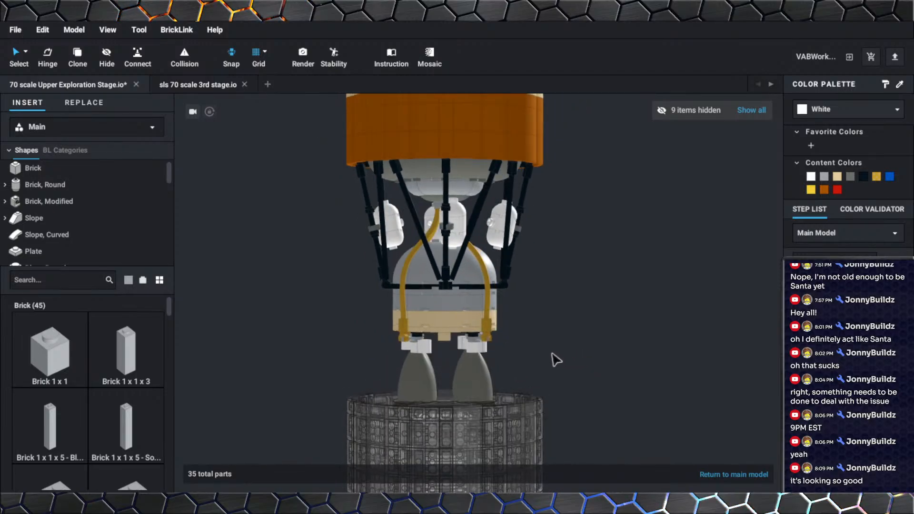
pyautogui.scroll(5, 553, 367)
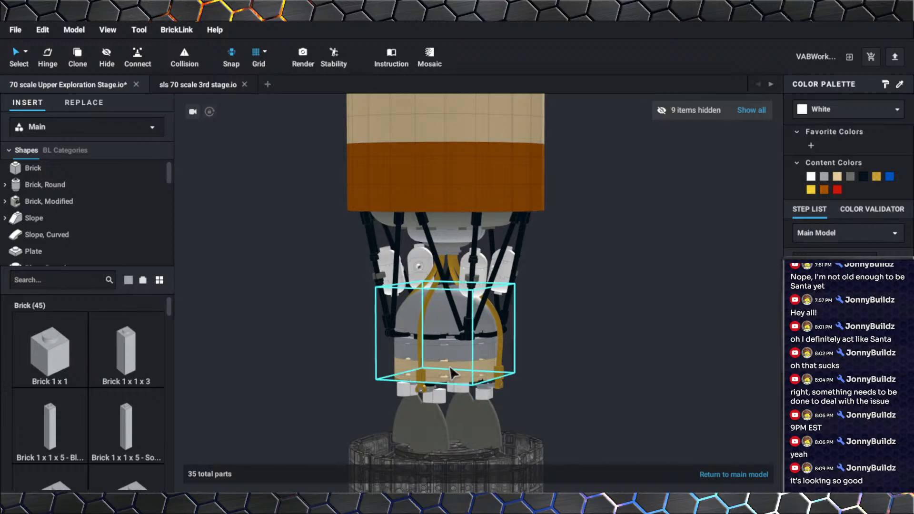
pyautogui.moveTo(450, 364); pyautogui.dragTo(444, 365, button='right')
pyautogui.moveTo(444, 365); pyautogui.dragTo(458, 380, button='middle')
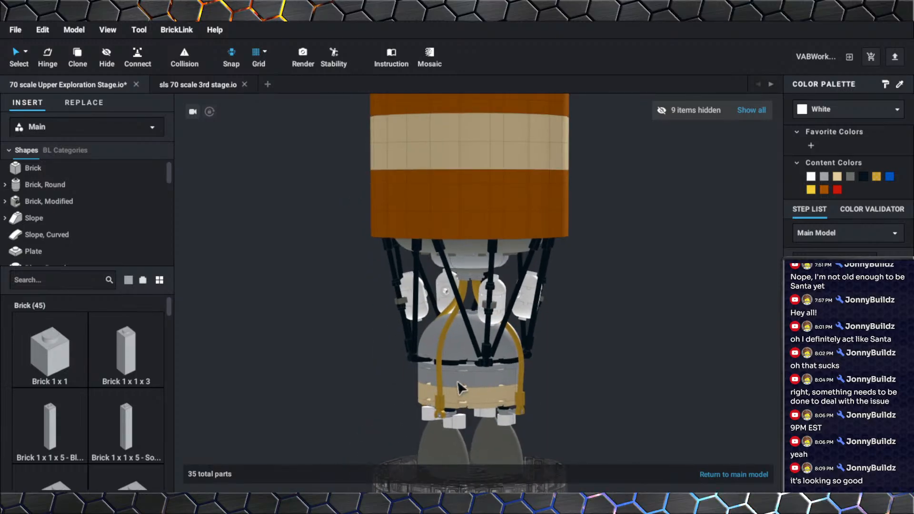
pyautogui.moveTo(458, 379); pyautogui.dragTo(455, 377, button='right')
pyautogui.scroll(-5, 462, 357)
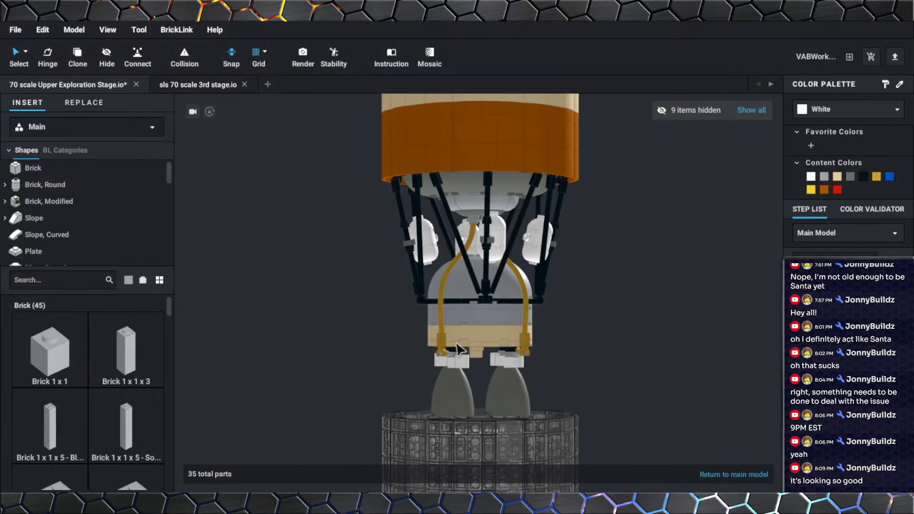
pyautogui.moveTo(526, 325); pyautogui.dragTo(553, 308, button='right')
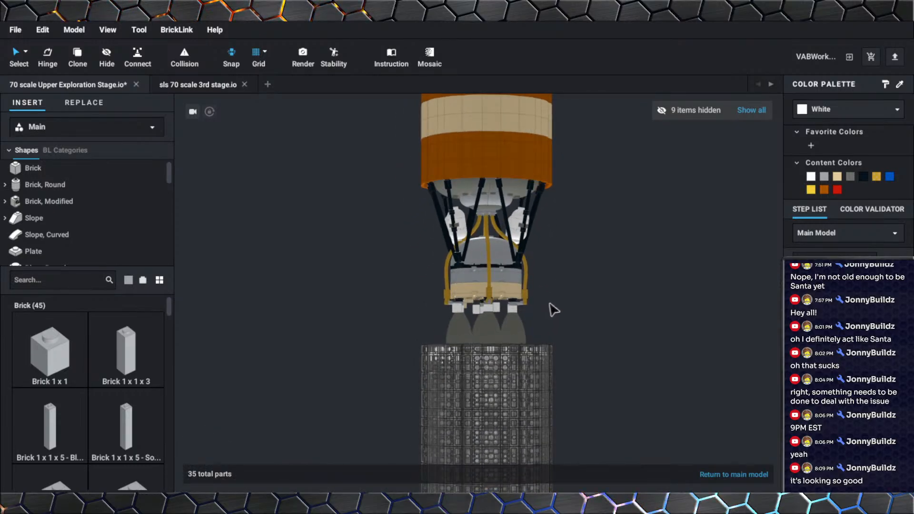
# Examine the four engine nozzles, their mounts and the tank's tan underside from several distances and angles.
pyautogui.scroll(5, 551, 310)
pyautogui.moveTo(552, 299); pyautogui.dragTo(577, 285, button='right')
pyautogui.scroll(3, 574, 286)
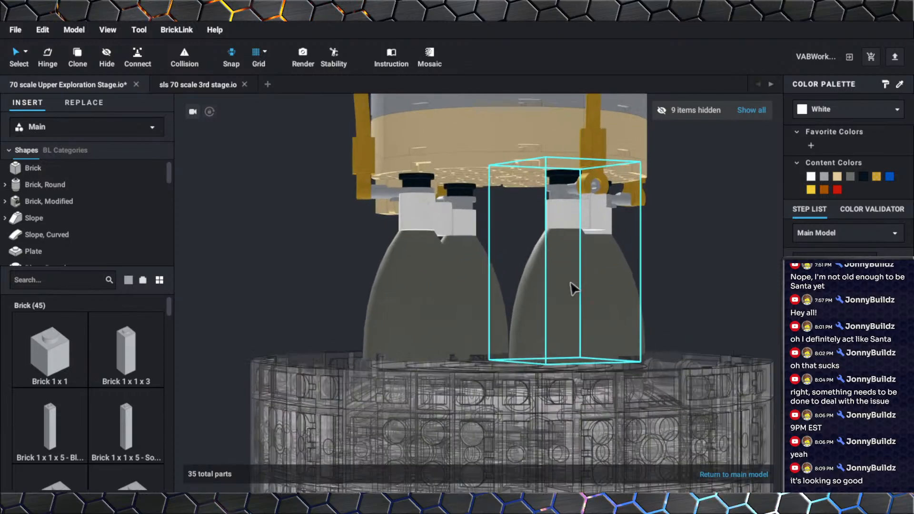
pyautogui.scroll(5, 390, 388)
pyautogui.scroll(-3, 413, 357)
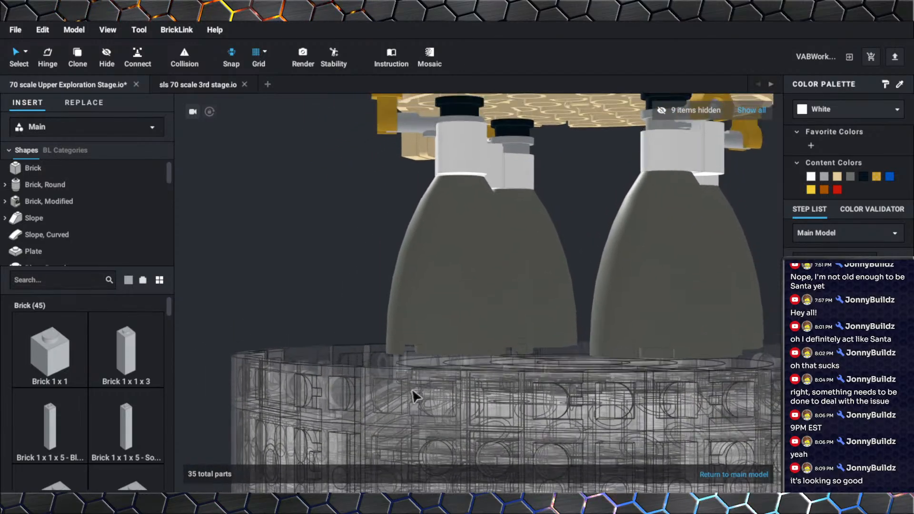
pyautogui.click(429, 338)
pyautogui.scroll(-3, 495, 317)
pyautogui.scroll(-3, 495, 317)
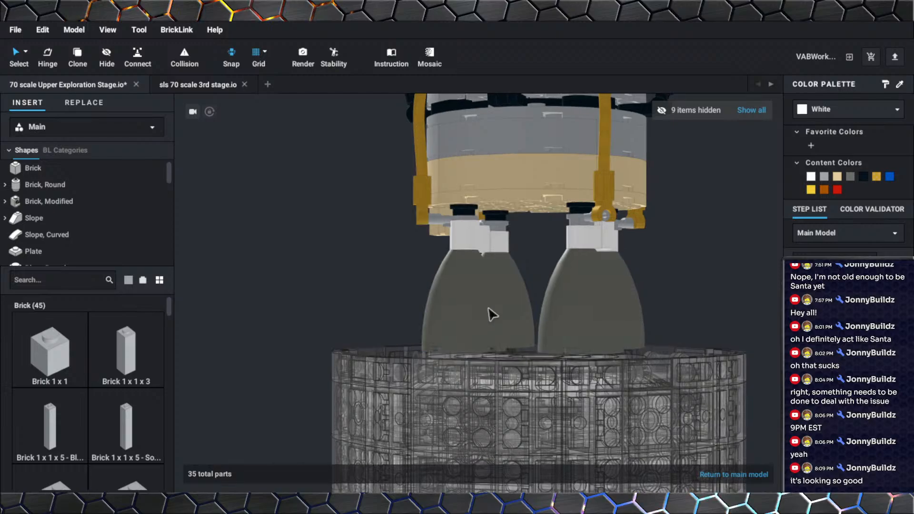
pyautogui.scroll(3, 447, 329)
pyautogui.click(491, 294)
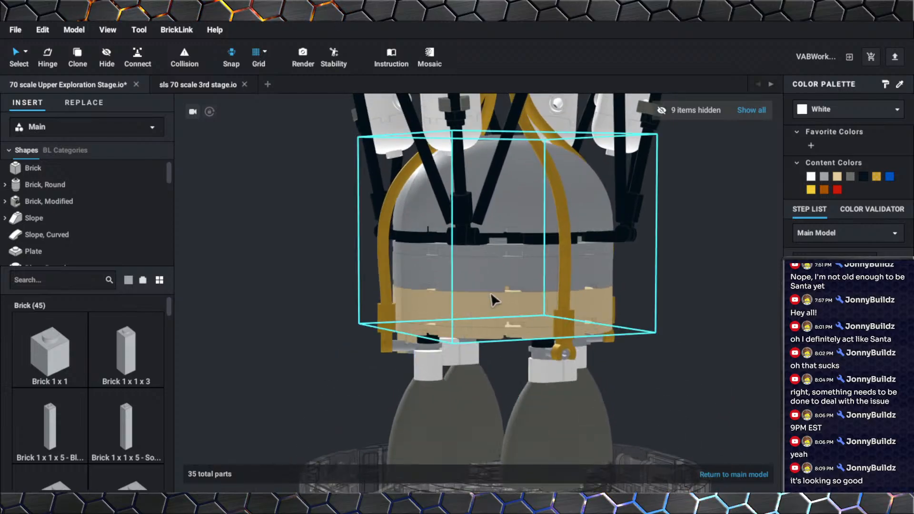
pyautogui.scroll(-4, 490, 304)
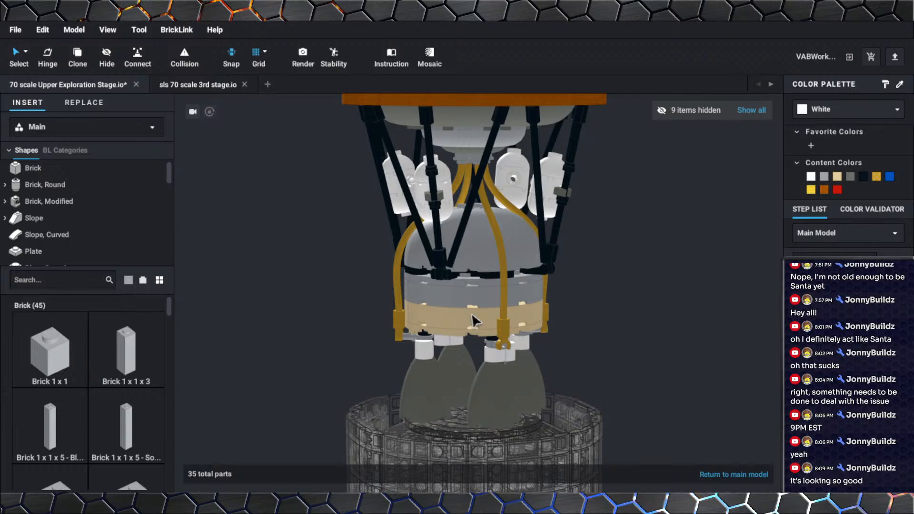
pyautogui.click(473, 313)
pyautogui.scroll(4, 467, 313)
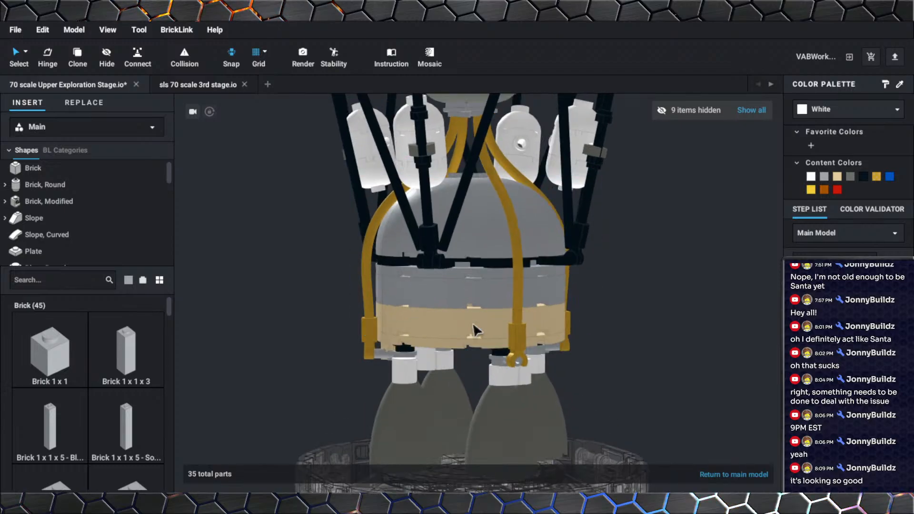
pyautogui.scroll(2, 485, 301)
pyautogui.click(484, 302)
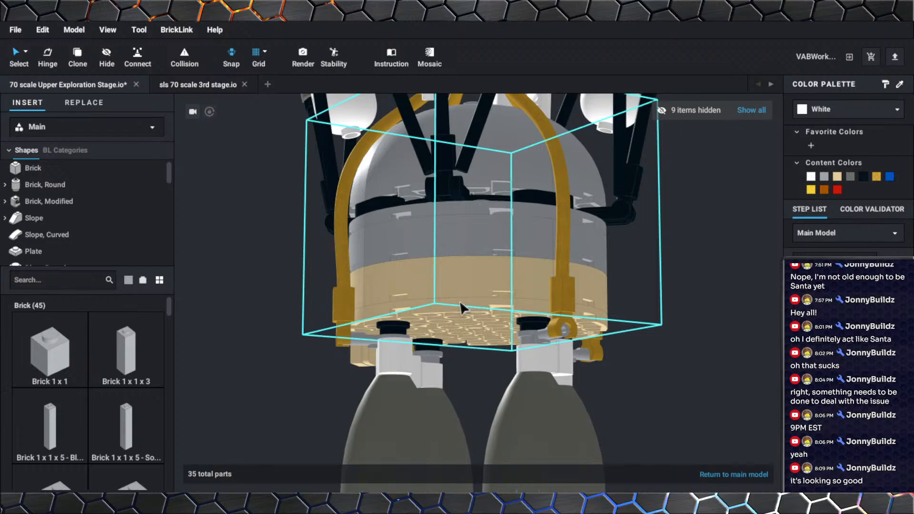
pyautogui.moveTo(467, 275); pyautogui.dragTo(473, 275, button='right')
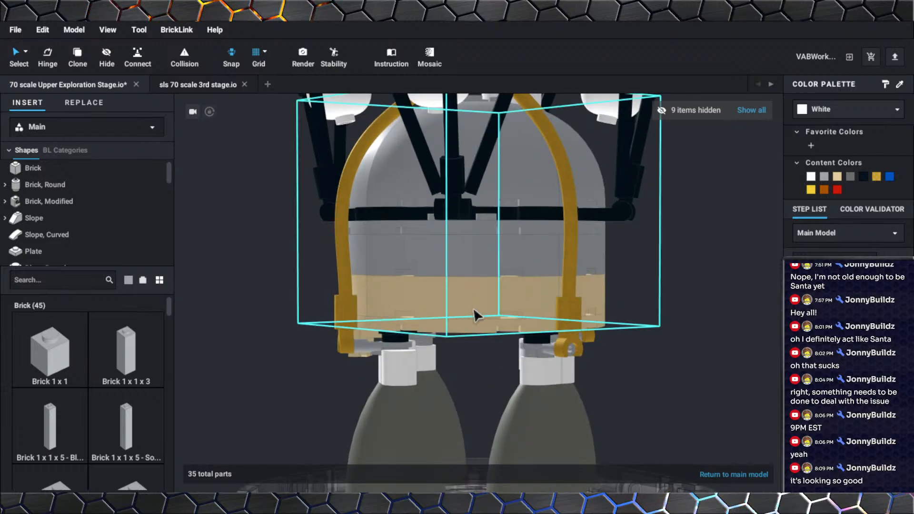
# Open the engine-section tank submodel, inspect its bottom Plate, Round 8 x 8 with Hole from below, and return to the main model.
pyautogui.doubleClick(464, 333)
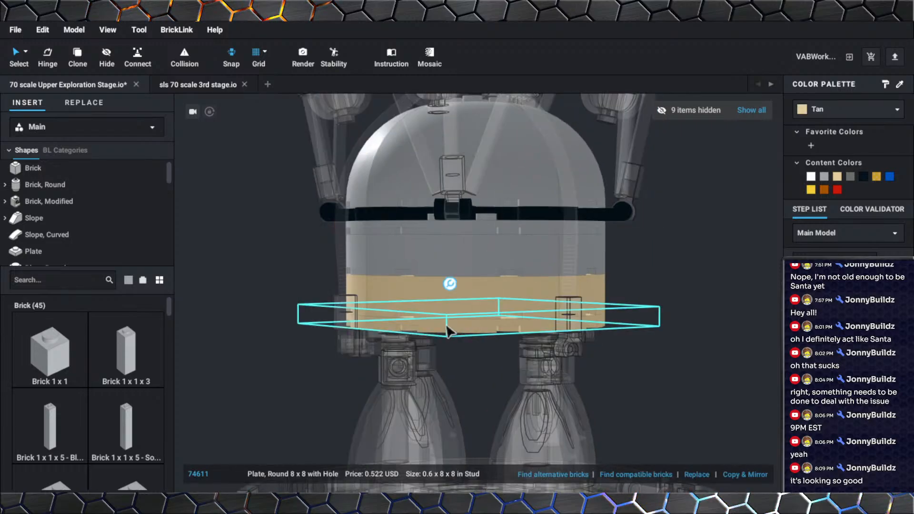
pyautogui.moveTo(450, 331); pyautogui.dragTo(471, 266, button='right')
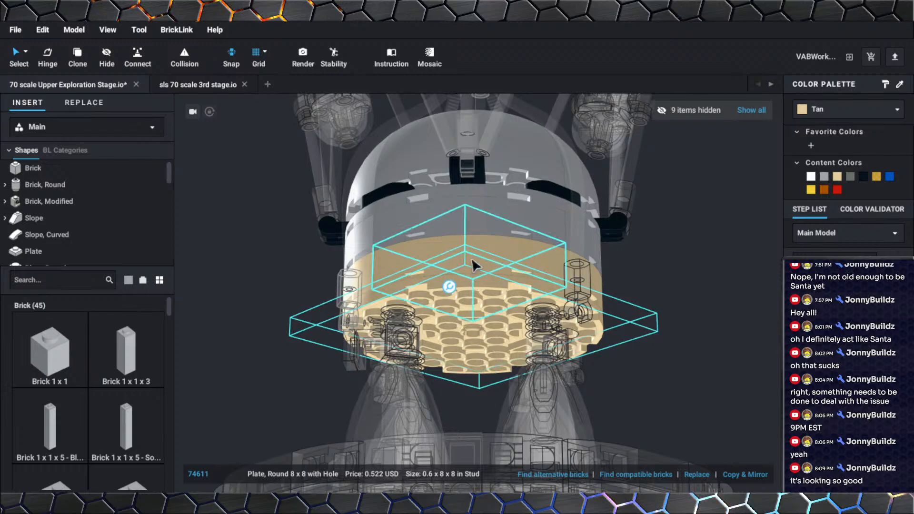
pyautogui.moveTo(470, 233); pyautogui.dragTo(450, 278, button='right')
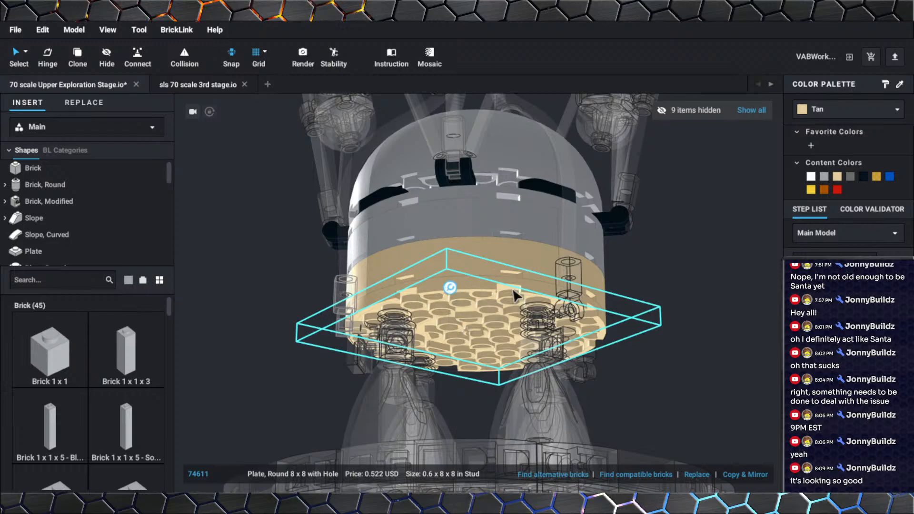
pyautogui.moveTo(518, 295); pyautogui.dragTo(514, 361, button='right')
pyautogui.moveTo(513, 355); pyautogui.dragTo(495, 288, button='middle')
pyautogui.click(608, 286)
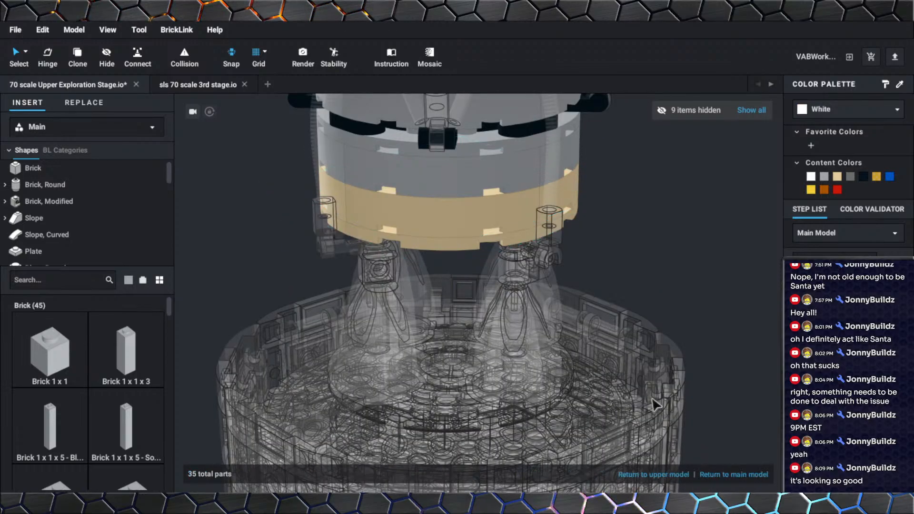
pyautogui.click(716, 474)
# Examine the engines, recolored hose ends and tan tank base in full color from all around.
pyautogui.scroll(5, 541, 383)
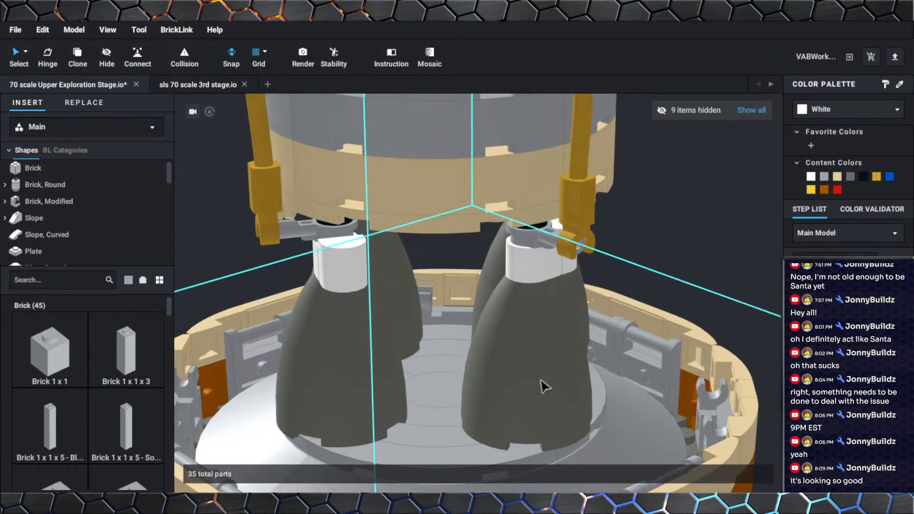
pyautogui.moveTo(519, 370); pyautogui.dragTo(533, 334, button='middle')
pyautogui.moveTo(533, 335); pyautogui.dragTo(506, 347, button='right')
pyautogui.click(505, 352)
pyautogui.click(482, 347)
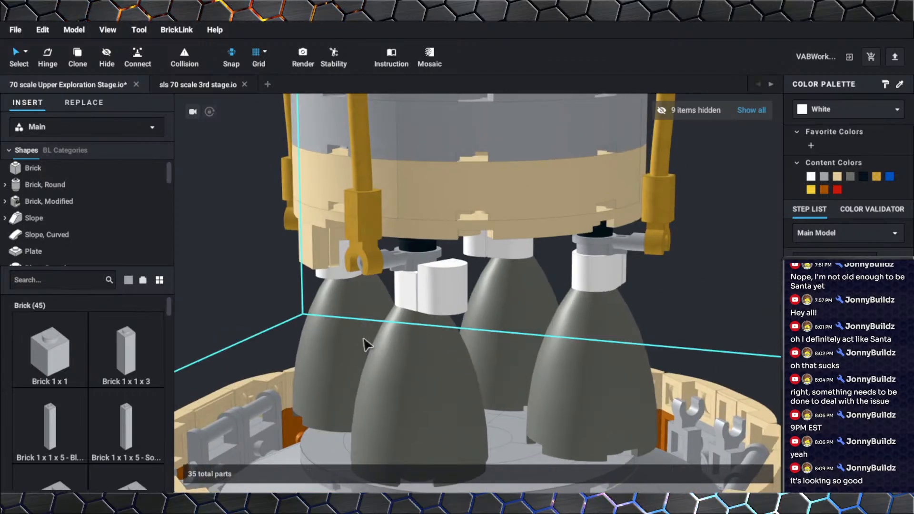
pyautogui.moveTo(367, 343); pyautogui.dragTo(419, 341, button='right')
pyautogui.scroll(-5, 426, 344)
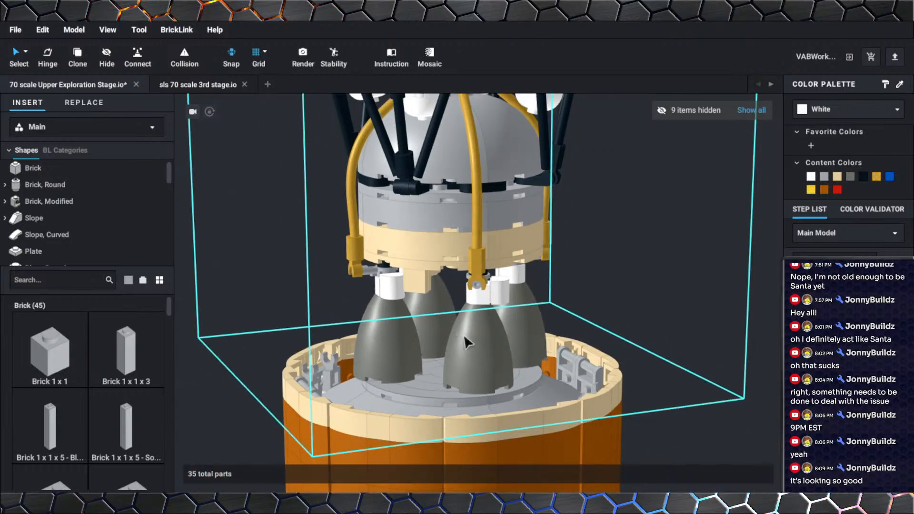
pyautogui.scroll(4, 464, 334)
pyautogui.scroll(4, 461, 330)
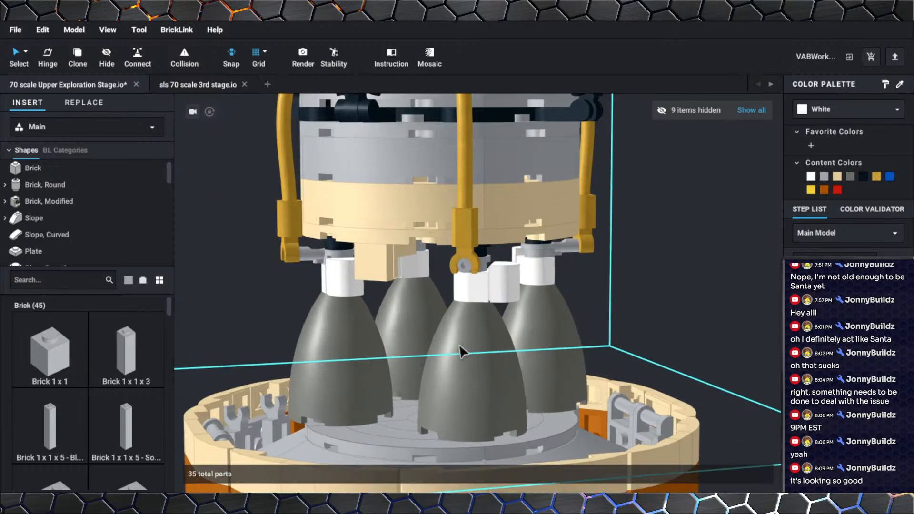
pyautogui.scroll(4, 462, 350)
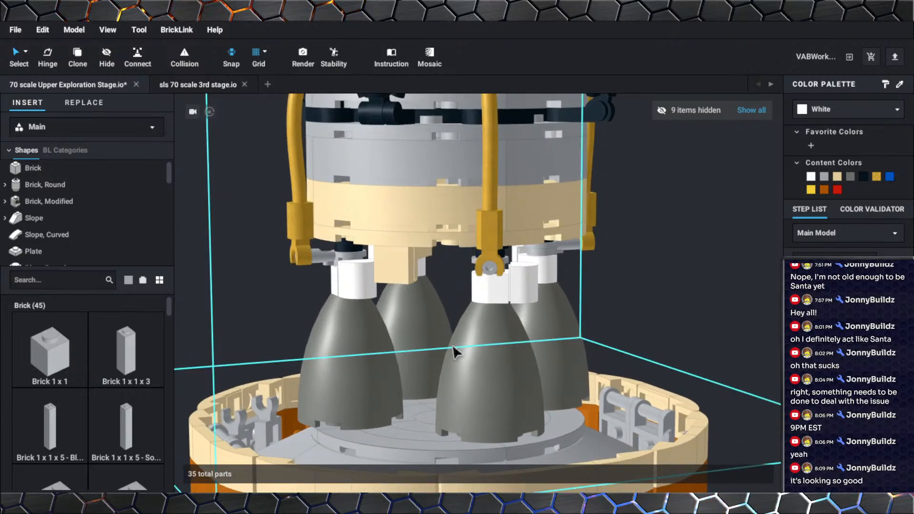
pyautogui.moveTo(461, 340); pyautogui.dragTo(473, 370, button='right')
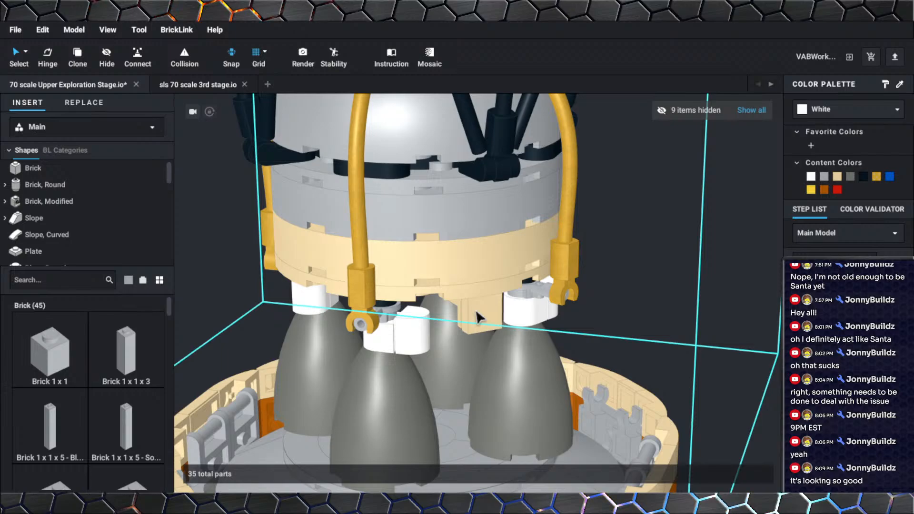
# Hide the two adjacent front white wall panels just beneath the cone-shaped adapter.
pyautogui.scroll(-4, 476, 313)
pyautogui.moveTo(481, 205); pyautogui.dragTo(475, 386, button='middle')
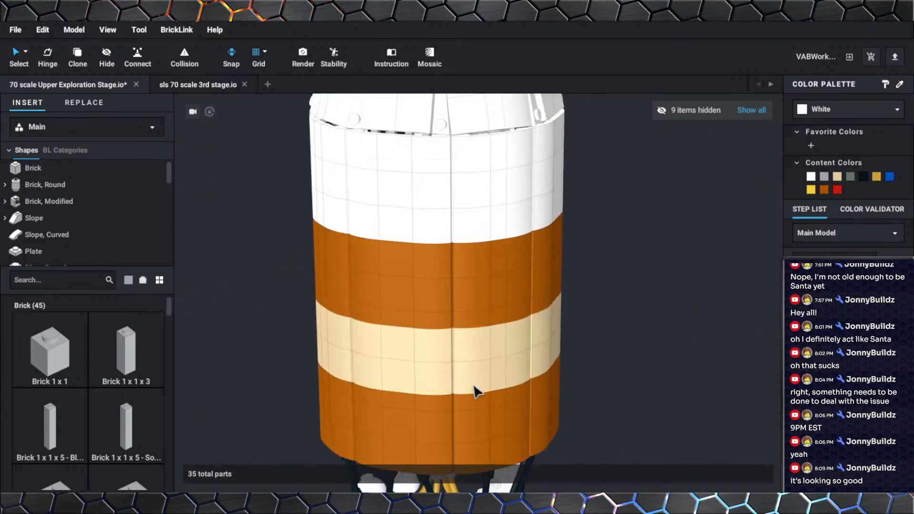
pyautogui.moveTo(474, 386); pyautogui.dragTo(475, 288, button='right')
pyautogui.moveTo(470, 241); pyautogui.dragTo(486, 349, button='middle')
pyautogui.click(409, 289)
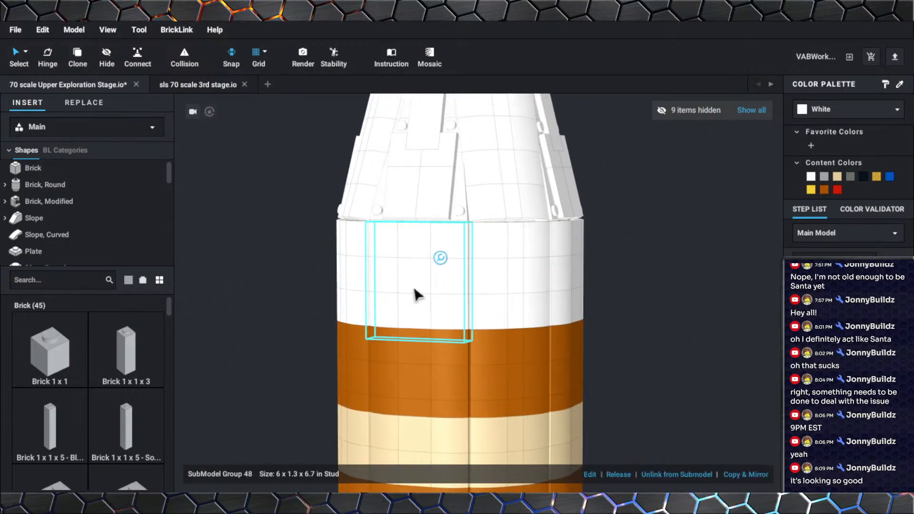
pyautogui.keyDown('shift'); pyautogui.click(483, 301); pyautogui.keyUp('shift')
pyautogui.rightClick(483, 300)
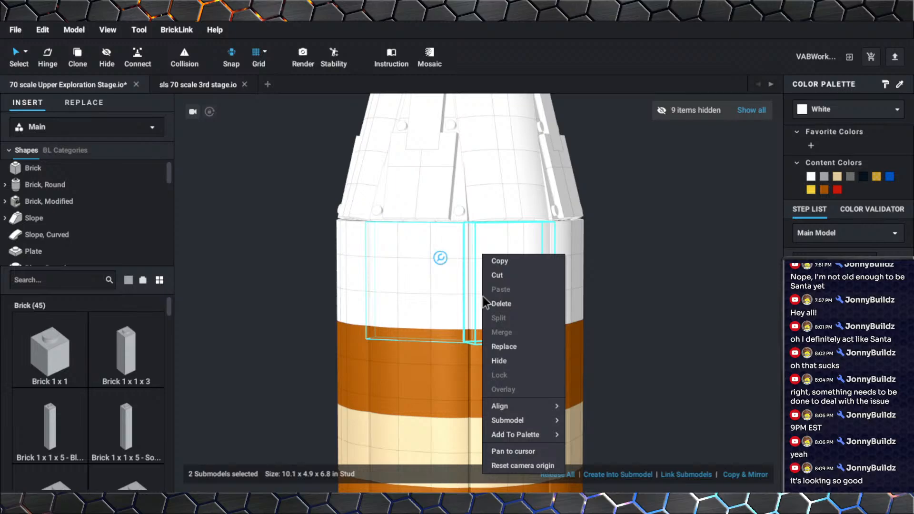
pyautogui.click(510, 359)
# Examine the interior behind the hidden white panels, including the tank dome, the central white column and the inner wall structure.
pyautogui.moveTo(509, 354); pyautogui.dragTo(486, 323, button='right')
pyautogui.moveTo(487, 323); pyautogui.dragTo(502, 362, button='middle')
pyautogui.moveTo(502, 364); pyautogui.dragTo(496, 345, button='right')
pyautogui.moveTo(461, 306); pyautogui.dragTo(477, 319, button='right')
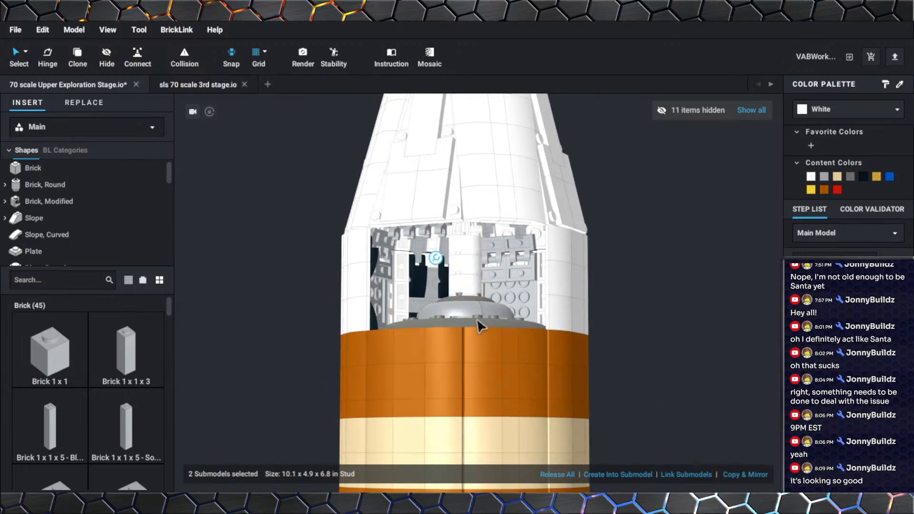
pyautogui.scroll(6, 477, 318)
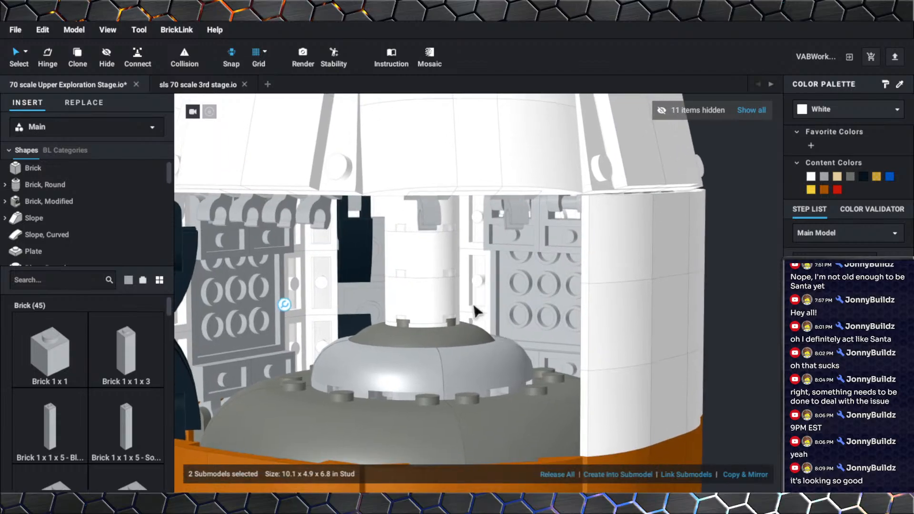
pyautogui.moveTo(472, 307); pyautogui.dragTo(488, 304, button='middle')
pyautogui.moveTo(487, 304); pyautogui.dragTo(481, 303, button='right')
pyautogui.moveTo(480, 303); pyautogui.dragTo(543, 292, button='middle')
pyautogui.moveTo(543, 293); pyautogui.dragTo(540, 291, button='right')
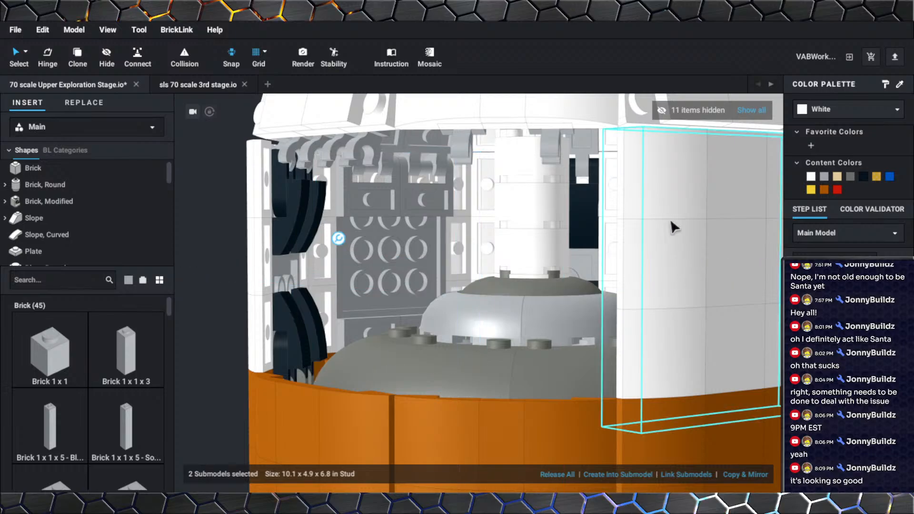
pyautogui.moveTo(465, 210); pyautogui.dragTo(473, 210, button='right')
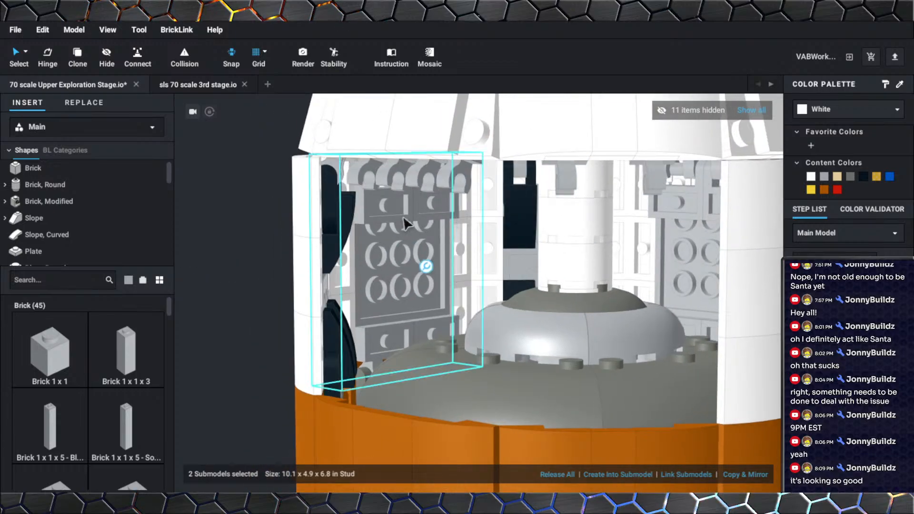
# Open the upper stage submodel for editing and hide the front orange panel with the tan band.
pyautogui.scroll(-4, 419, 269)
pyautogui.moveTo(446, 308); pyautogui.dragTo(432, 139, button='middle')
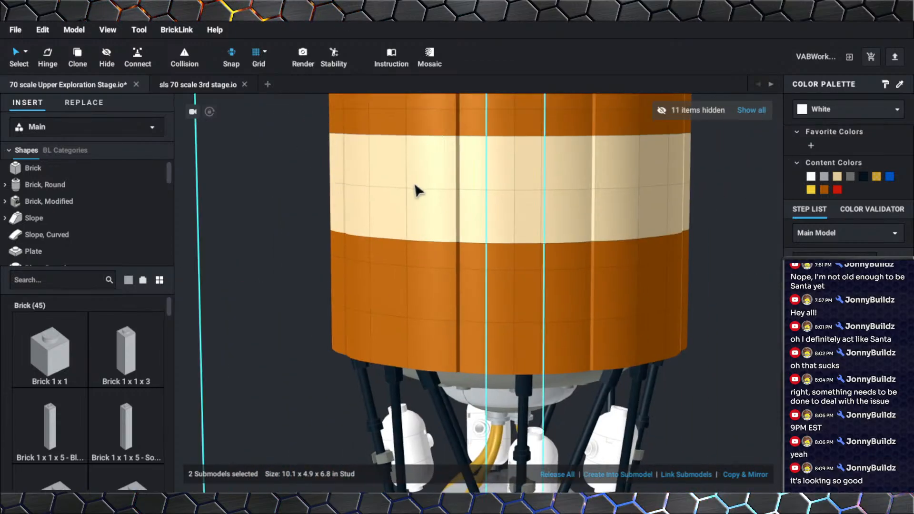
pyautogui.click(542, 240)
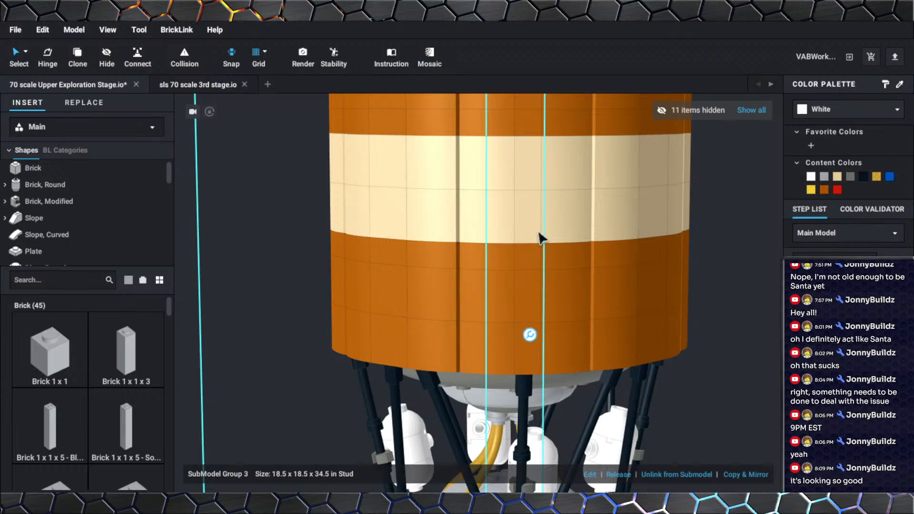
pyautogui.doubleClick(502, 240)
pyautogui.click(729, 398)
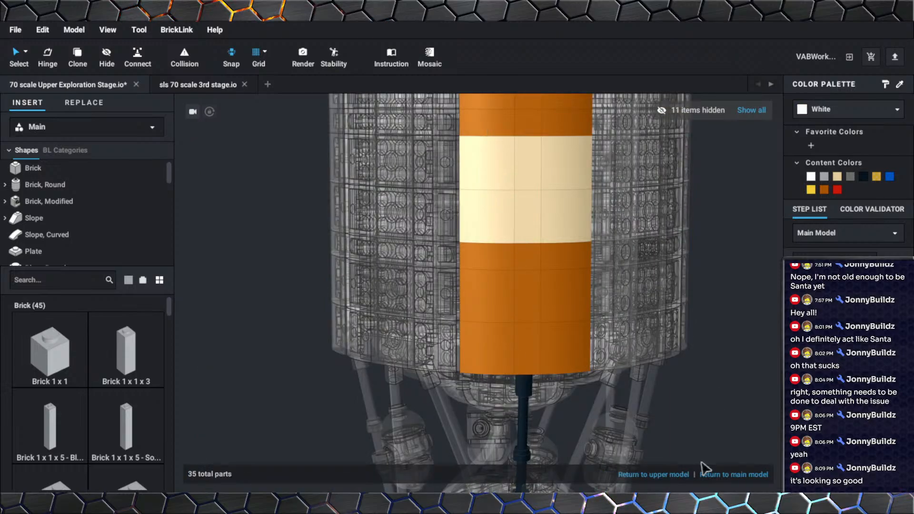
pyautogui.click(676, 479)
pyautogui.rightClick(491, 210)
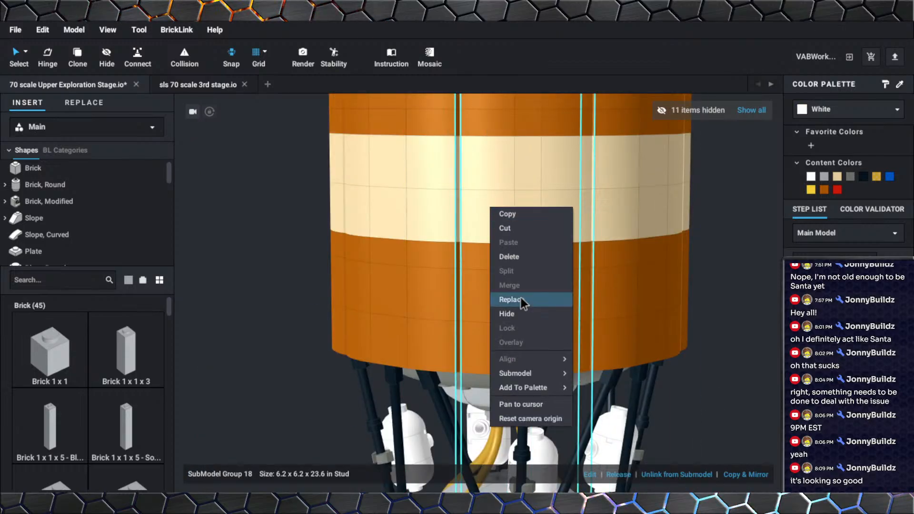
pyautogui.click(524, 314)
# Hide the neighboring orange-and-tan curved panel beside the opening in the tank wall.
pyautogui.scroll(-3, 524, 318)
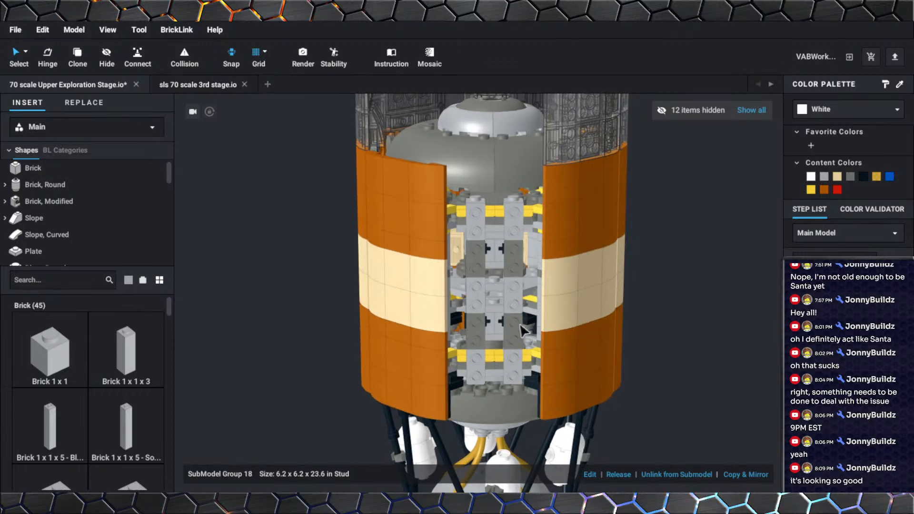
pyautogui.moveTo(520, 325)
pyautogui.mouseDown(button='right')
pyautogui.moveTo(530, 331)
pyautogui.moveTo(526, 321)
pyautogui.mouseUp(button='right')
pyautogui.scroll(4, 541, 331)
pyautogui.rightClick(417, 303)
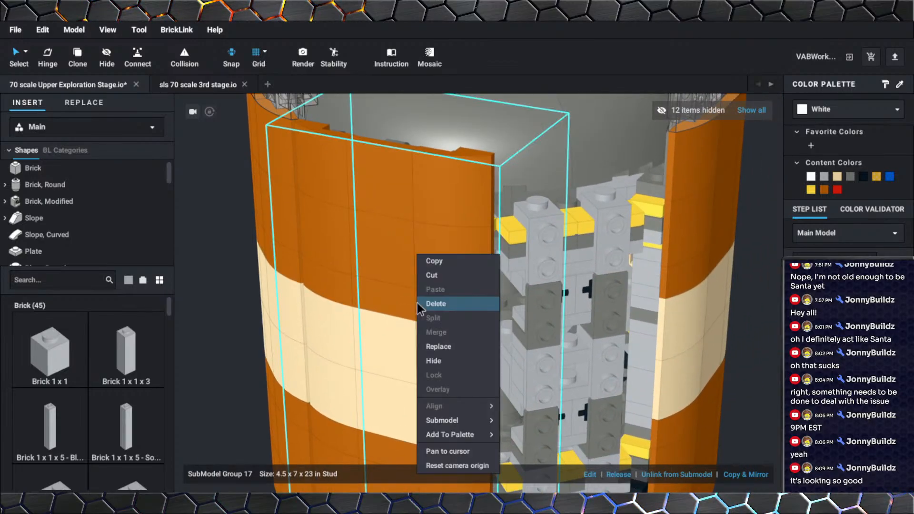
pyautogui.click(456, 369)
pyautogui.rightClick(439, 353)
pyautogui.click(456, 361)
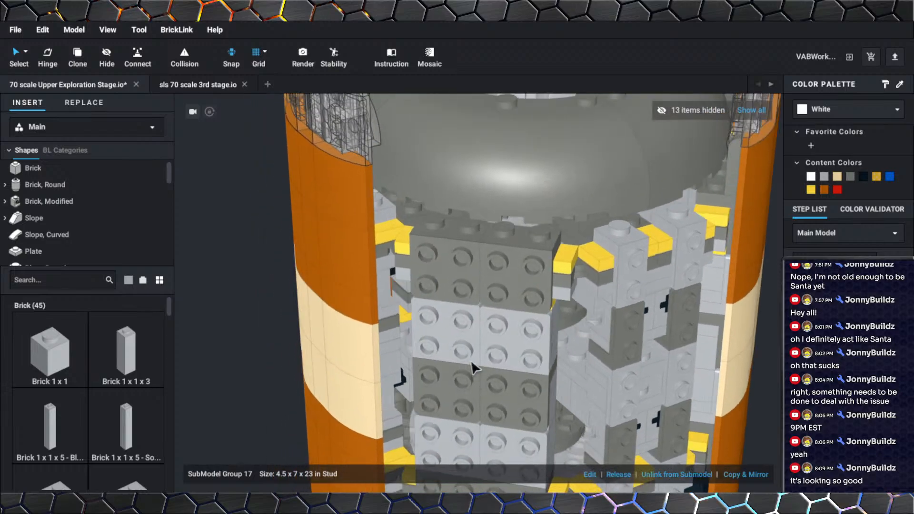
# Examine the exposed brick core of the tank, its upper dome and the section up into the cone.
pyautogui.moveTo(471, 360); pyautogui.dragTo(432, 354, button='right')
pyautogui.moveTo(553, 339); pyautogui.dragTo(509, 275, button='right')
pyautogui.scroll(-5, 458, 289)
pyautogui.moveTo(485, 260); pyautogui.dragTo(489, 296, button='middle')
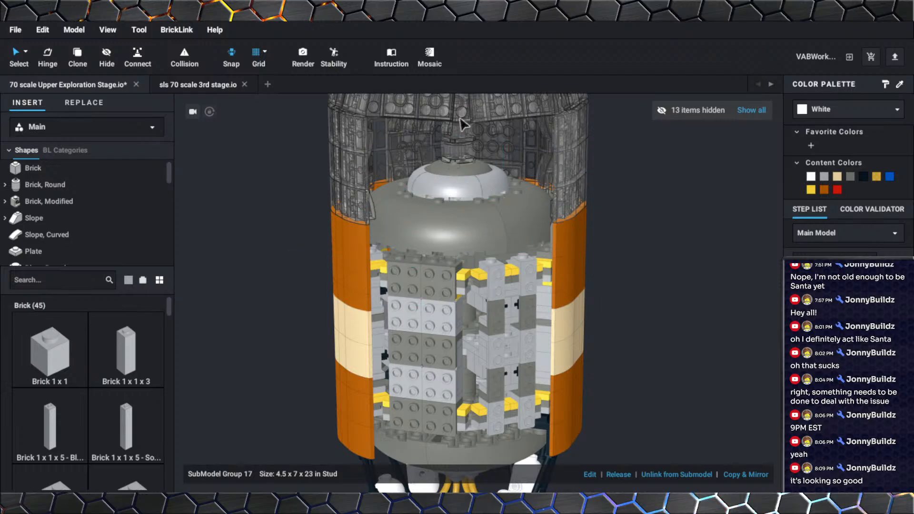
pyautogui.moveTo(461, 138); pyautogui.dragTo(454, 248, button='middle')
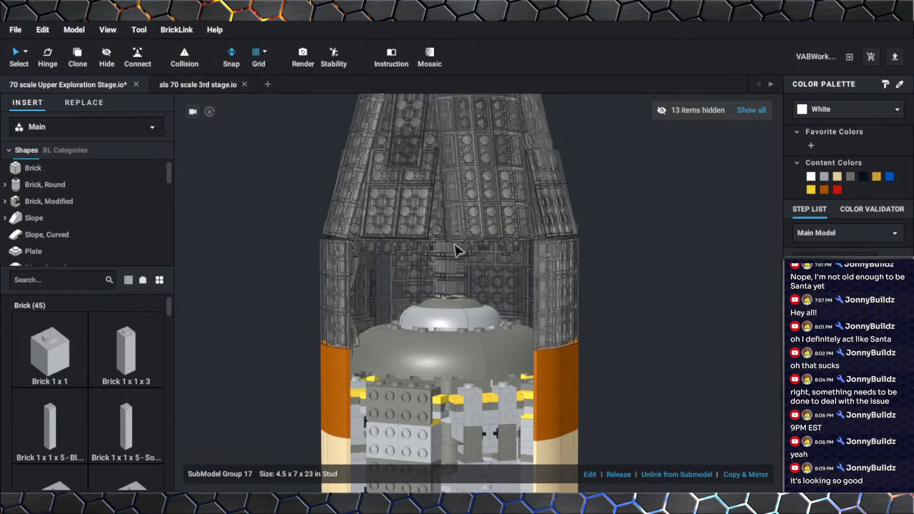
pyautogui.moveTo(437, 188); pyautogui.dragTo(442, 205, button='middle')
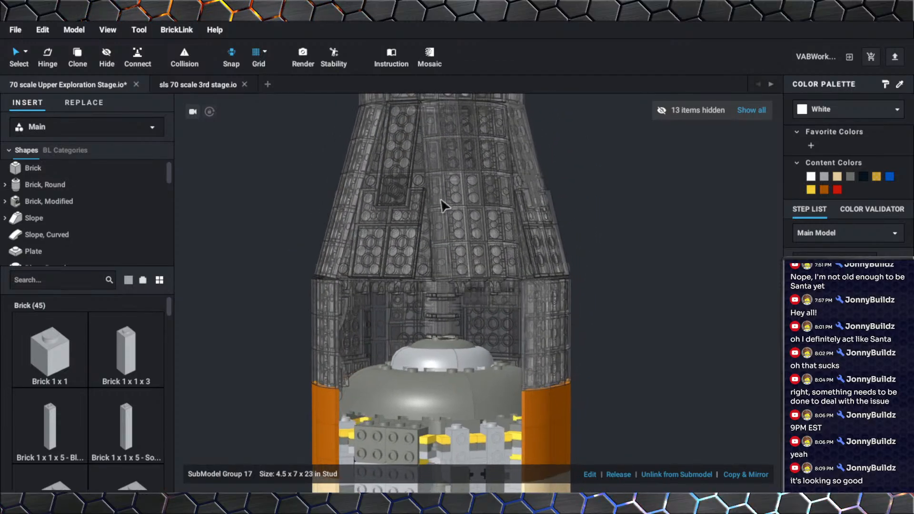
# Examine the translucent upper section from the tank dome through the cone and cylinder up to the nose and spire.
pyautogui.moveTo(440, 199); pyautogui.dragTo(439, 197, button='right')
pyautogui.scroll(2, 437, 178)
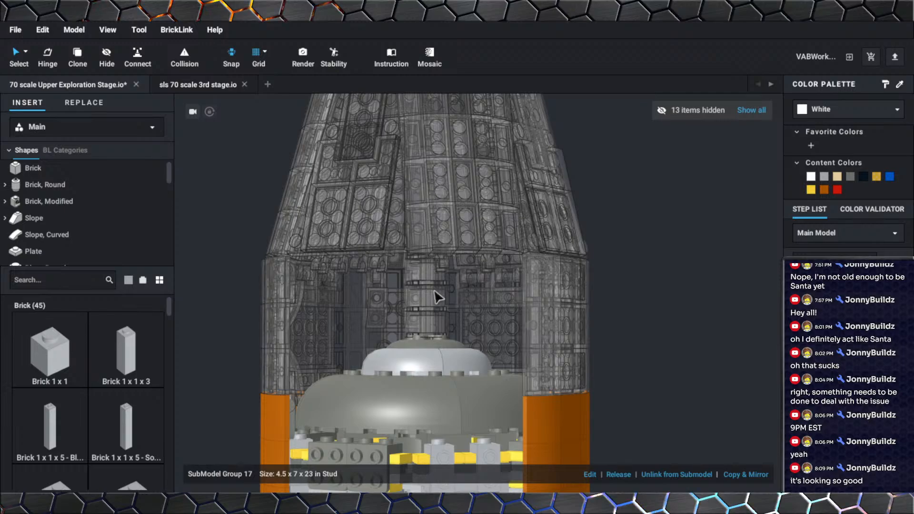
pyautogui.moveTo(436, 298); pyautogui.dragTo(435, 261, button='right')
pyautogui.scroll(-4, 435, 261)
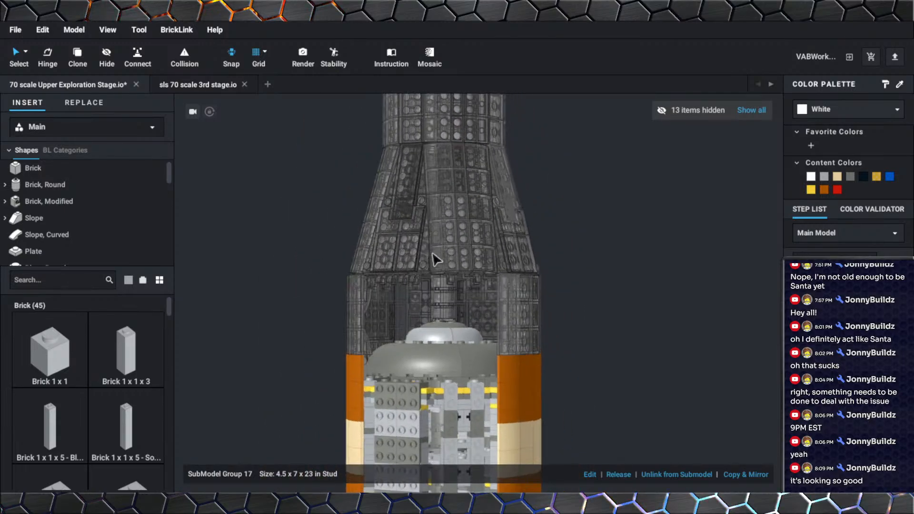
pyautogui.moveTo(452, 290); pyautogui.dragTo(449, 267, button='right')
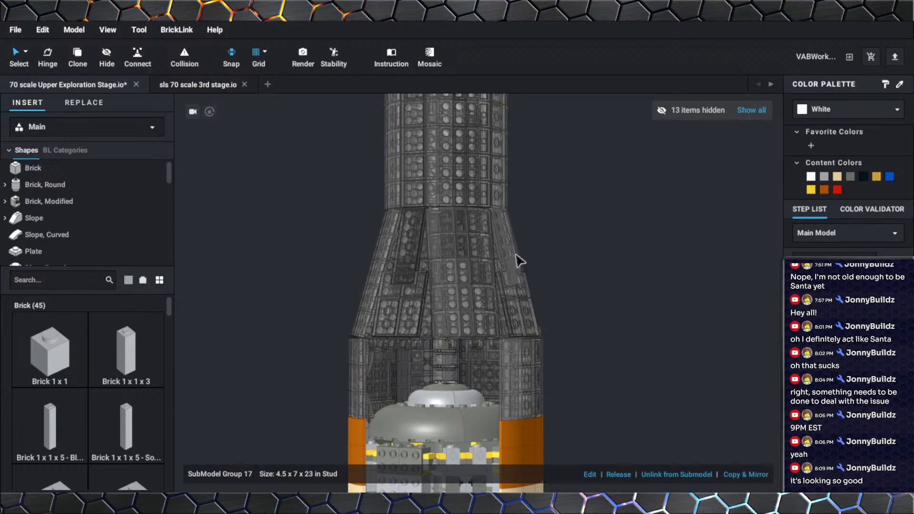
pyautogui.moveTo(516, 254); pyautogui.dragTo(518, 287, button='middle')
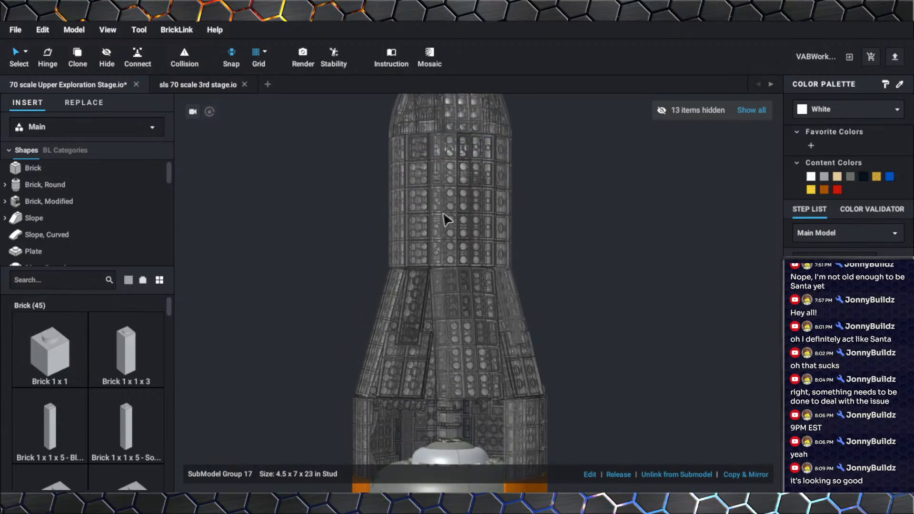
pyautogui.keyDown('shift'); pyautogui.moveTo(442, 168); pyautogui.dragTo(447, 248, button='right'); pyautogui.keyUp('shift')
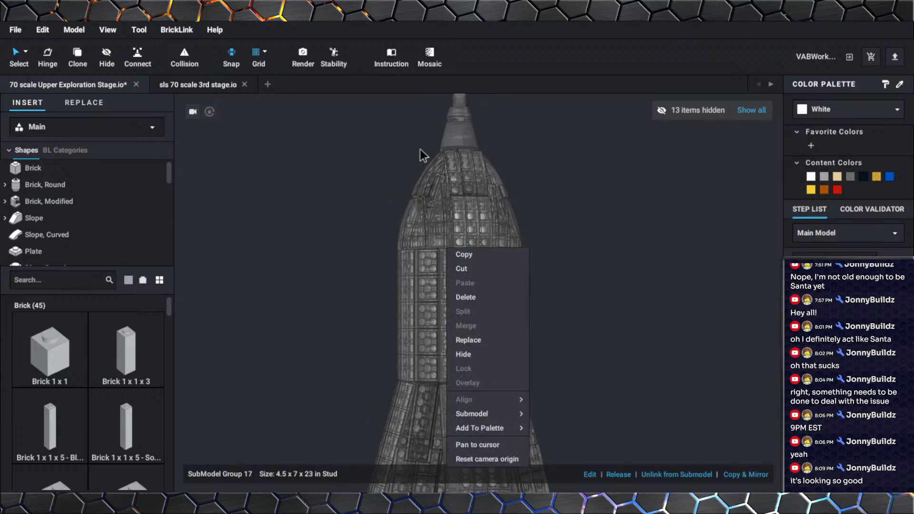
pyautogui.click(473, 188)
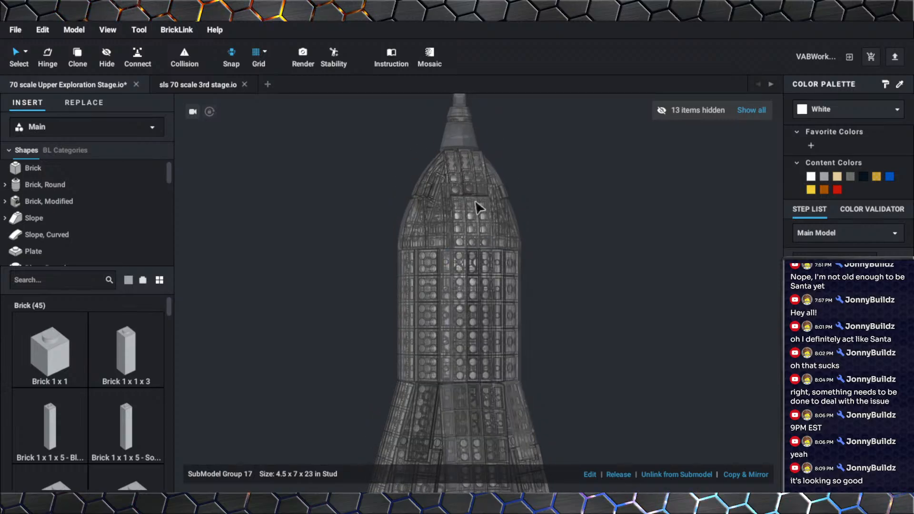
pyautogui.moveTo(475, 203); pyautogui.dragTo(475, 217, button='right')
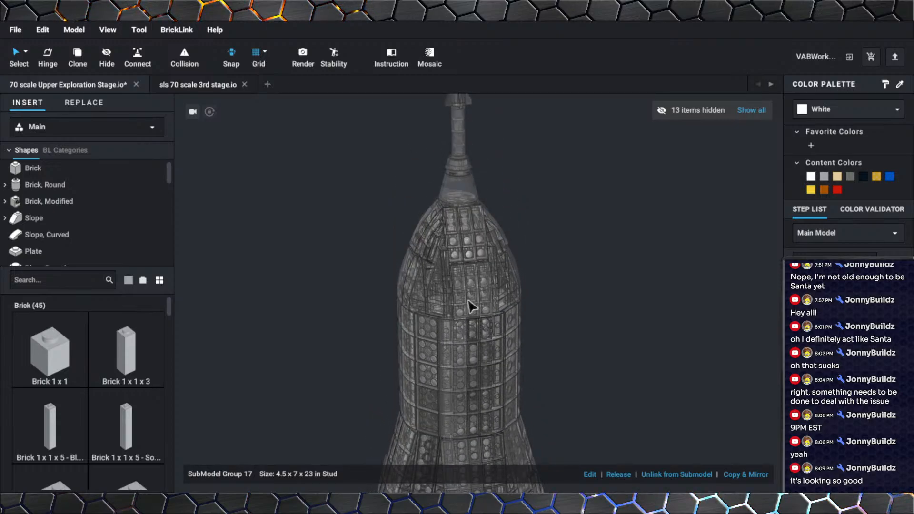
pyautogui.moveTo(469, 306); pyautogui.dragTo(462, 268, button='right')
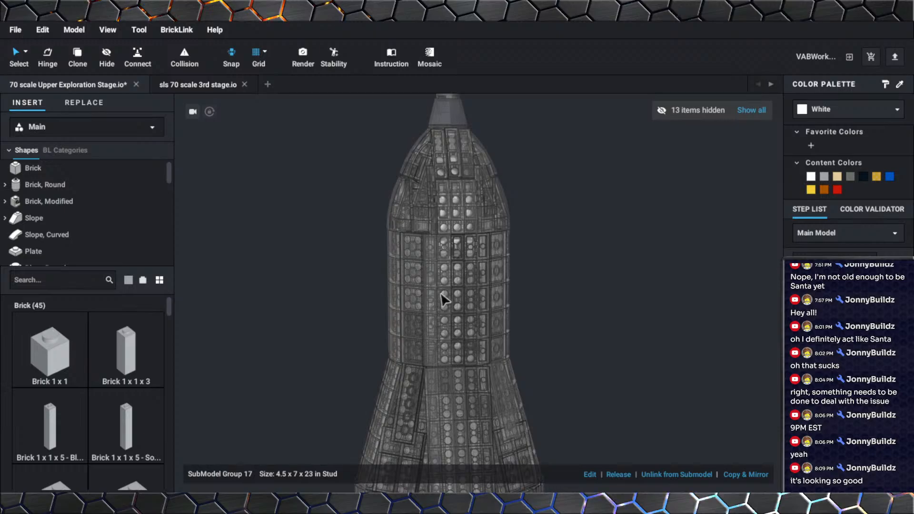
pyautogui.moveTo(440, 300); pyautogui.dragTo(450, 266, button='right')
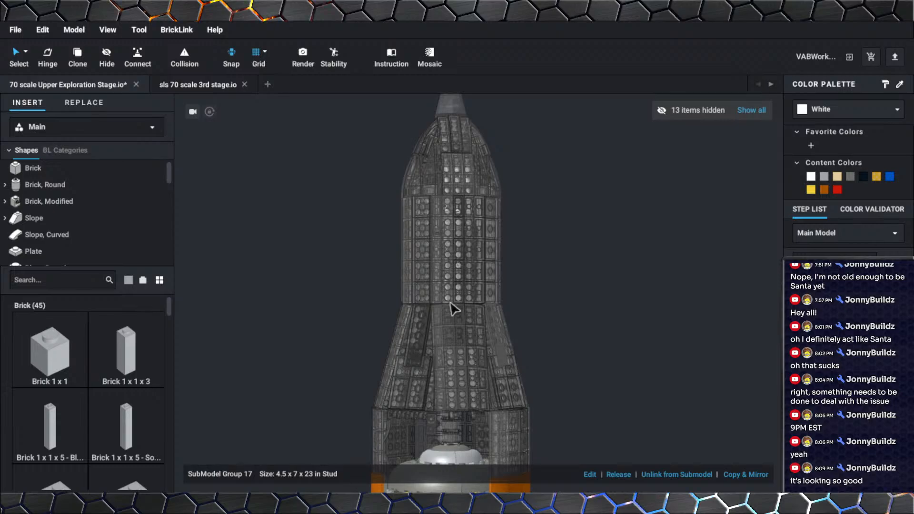
pyautogui.moveTo(454, 315); pyautogui.dragTo(452, 280, button='right')
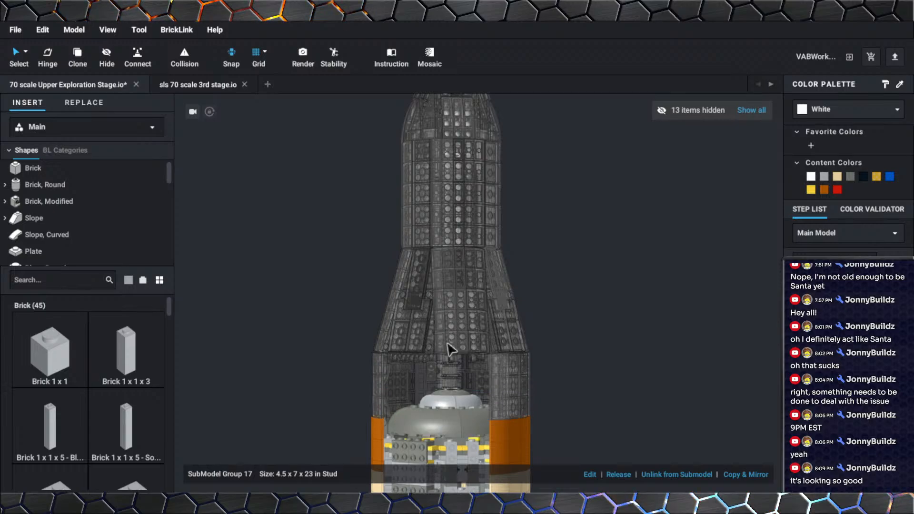
pyautogui.moveTo(443, 347); pyautogui.dragTo(440, 309, button='middle')
pyautogui.moveTo(439, 310); pyautogui.dragTo(447, 328, button='right')
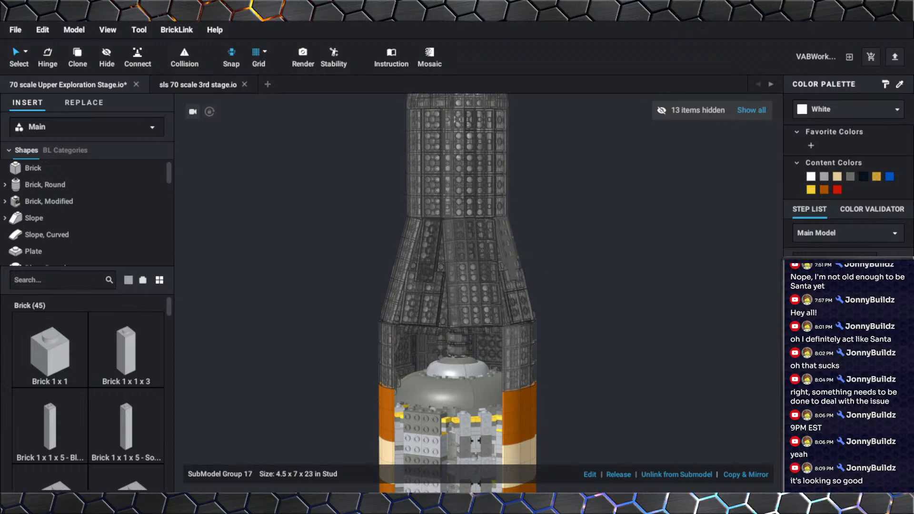
# Leave submodel editing and return to the main model.
pyautogui.scroll(-4, 542, 278)
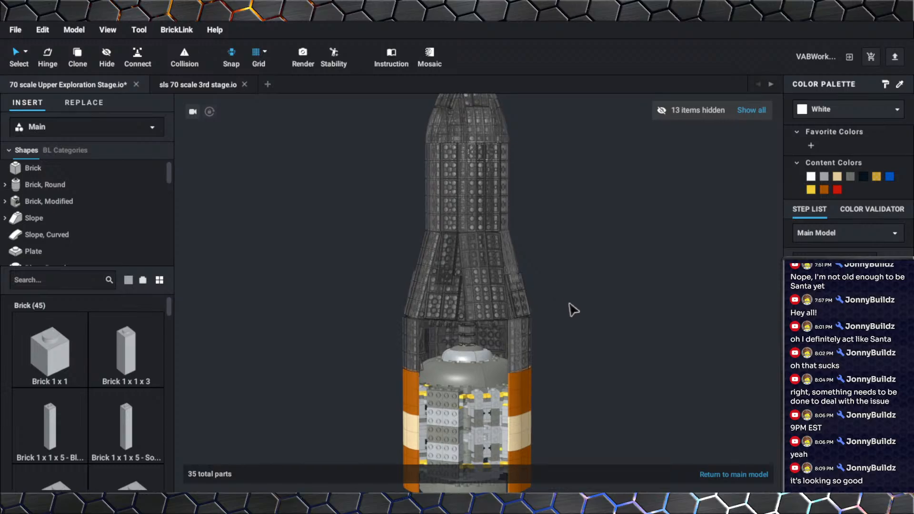
pyautogui.scroll(-4, 570, 304)
pyautogui.moveTo(559, 324); pyautogui.dragTo(566, 184, button='middle')
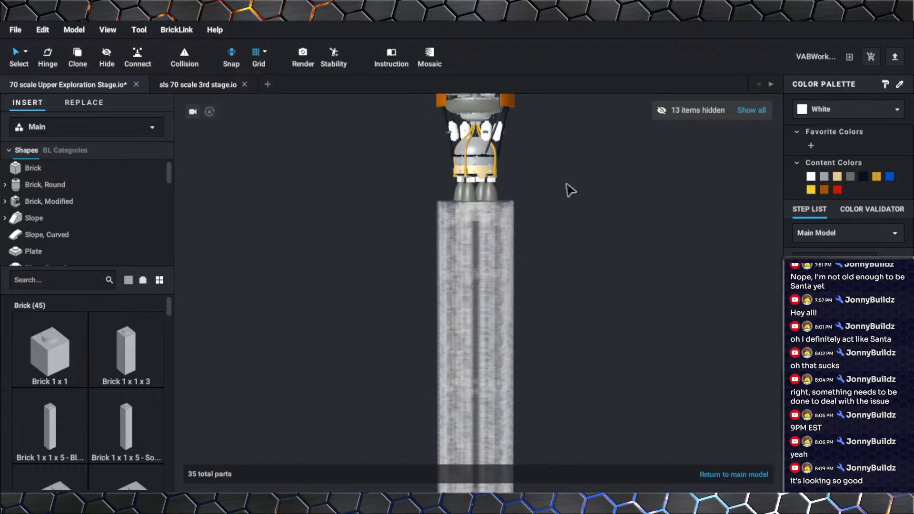
pyautogui.click(757, 474)
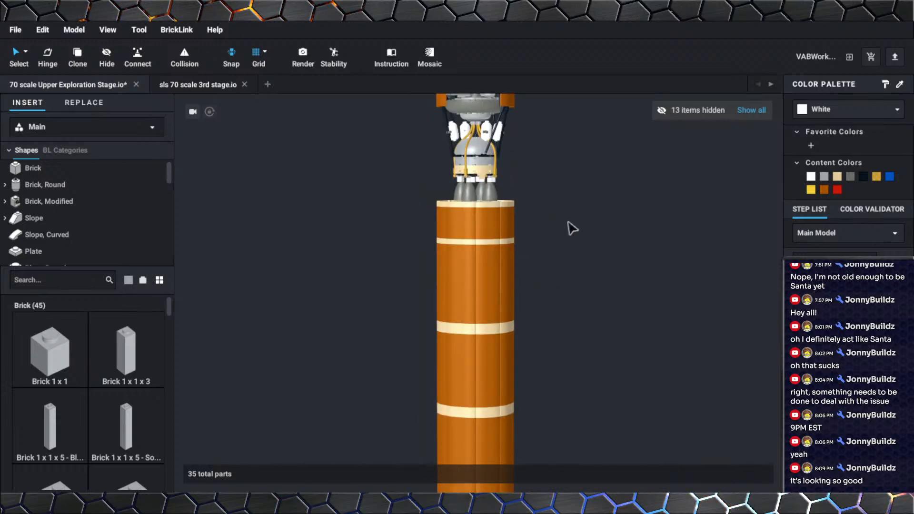
# Examine the stacked rocket from the exposed upper stage tank down the orange core stage to its base.
pyautogui.moveTo(571, 229); pyautogui.dragTo(567, 331, button='middle')
pyautogui.scroll(3, 573, 311)
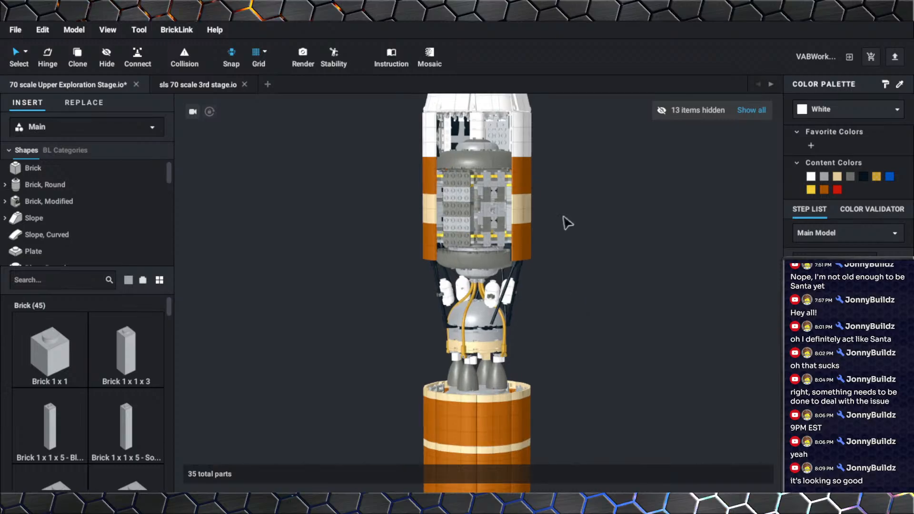
pyautogui.moveTo(567, 223); pyautogui.dragTo(568, 348, button='middle')
pyautogui.moveTo(568, 347); pyautogui.dragTo(570, 351, button='right')
pyautogui.moveTo(569, 351); pyautogui.dragTo(592, 213, button='middle')
pyautogui.moveTo(601, 417); pyautogui.dragTo(608, 392, button='right')
pyautogui.moveTo(661, 418); pyautogui.dragTo(624, 224, button='middle')
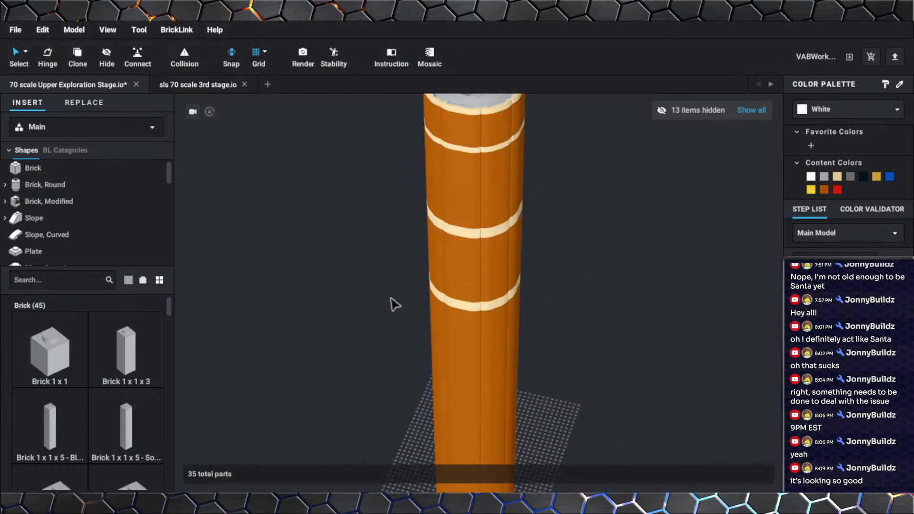
pyautogui.moveTo(542, 344); pyautogui.dragTo(548, 348, button='right')
pyautogui.moveTo(548, 348); pyautogui.dragTo(574, 362, button='middle')
pyautogui.moveTo(573, 362); pyautogui.dragTo(576, 371, button='right')
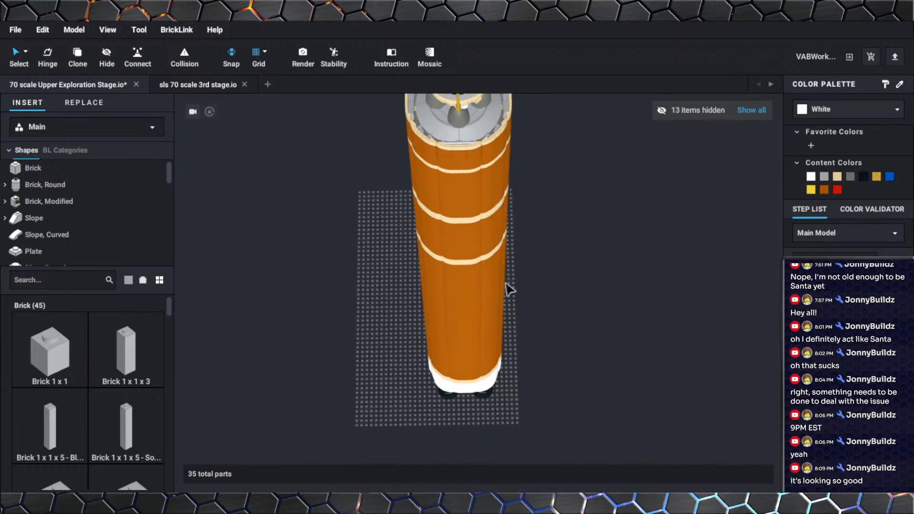
pyautogui.moveTo(476, 232); pyautogui.dragTo(496, 387, button='middle')
pyautogui.moveTo(496, 387); pyautogui.dragTo(496, 379, button='right')
pyautogui.scroll(-2, 496, 379)
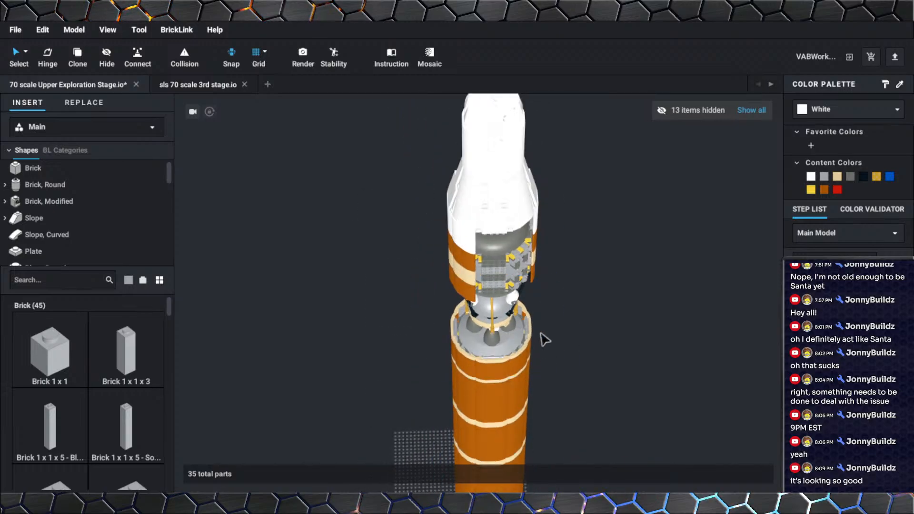
# Examine the exposed tank, its dome and the white cone and nose section above the opening.
pyautogui.moveTo(545, 339)
pyautogui.mouseDown(button='right')
pyautogui.moveTo(543, 367)
pyautogui.moveTo(543, 345)
pyautogui.mouseUp(button='right')
pyautogui.scroll(2, 550, 238)
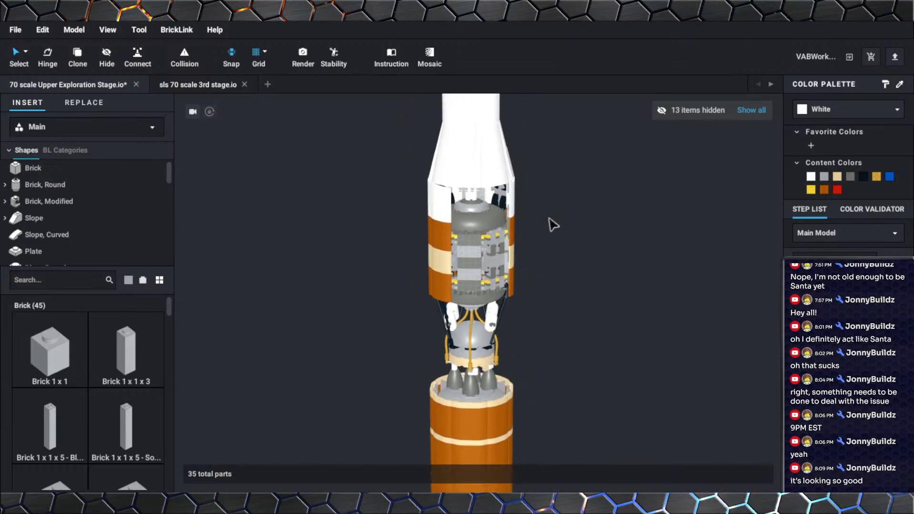
pyautogui.moveTo(549, 219); pyautogui.dragTo(551, 263, button='middle')
pyautogui.moveTo(550, 263); pyautogui.dragTo(552, 244, button='right')
pyautogui.scroll(3, 552, 236)
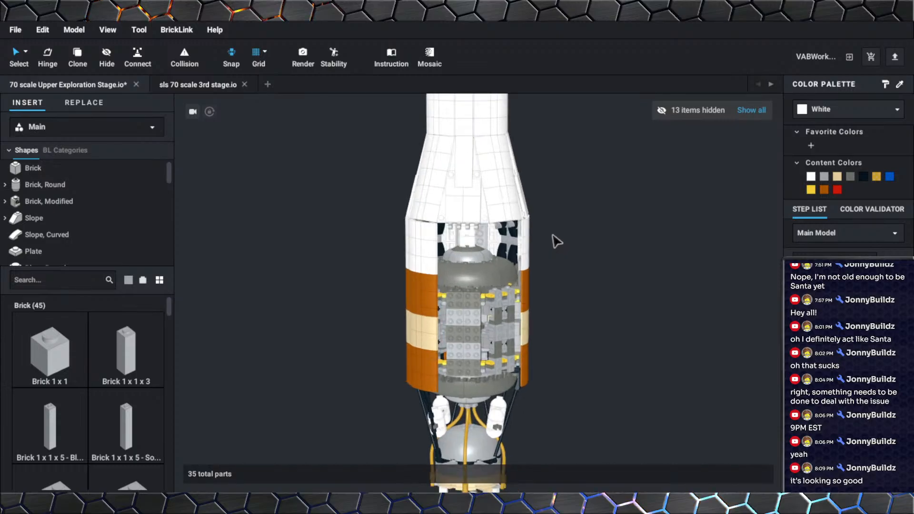
pyautogui.moveTo(563, 215); pyautogui.dragTo(565, 297, button='middle')
pyautogui.moveTo(566, 297); pyautogui.dragTo(563, 281, button='right')
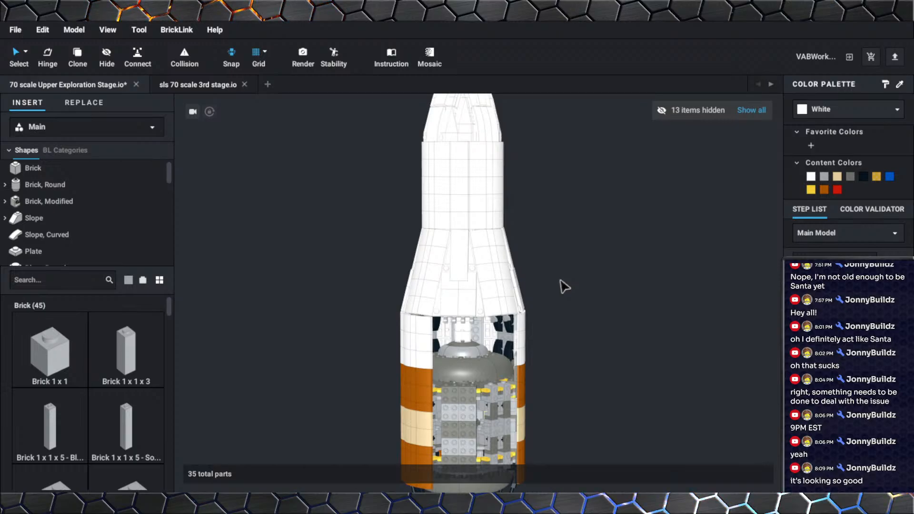
pyautogui.scroll(3, 606, 298)
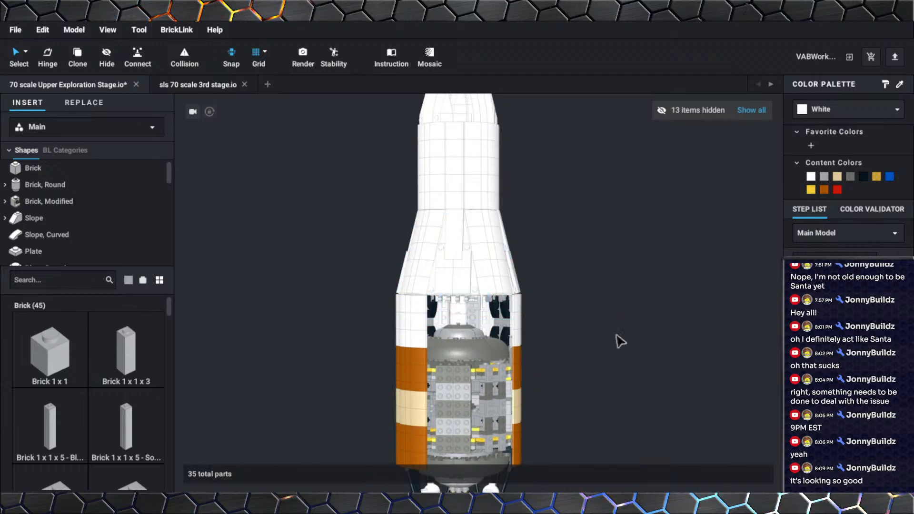
pyautogui.scroll(-2, 601, 333)
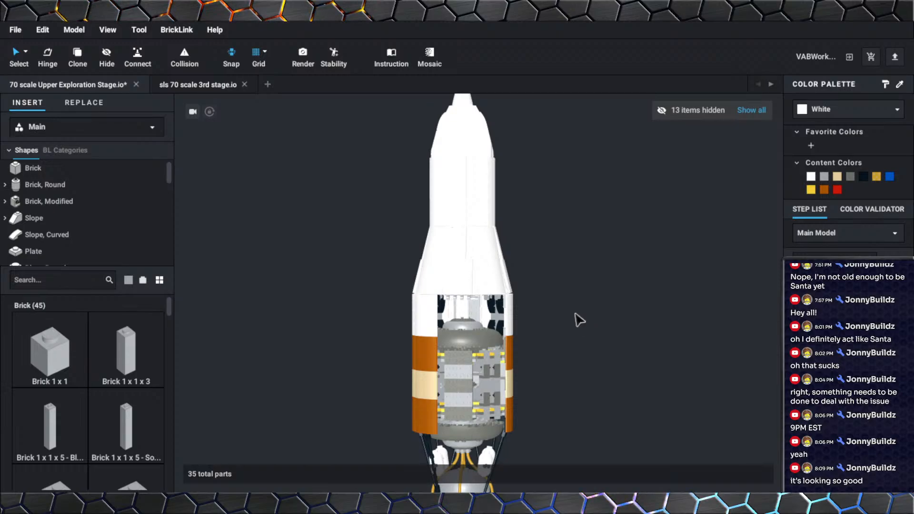
pyautogui.moveTo(562, 298); pyautogui.dragTo(561, 330, button='middle')
pyautogui.scroll(2, 564, 328)
pyautogui.click(466, 233)
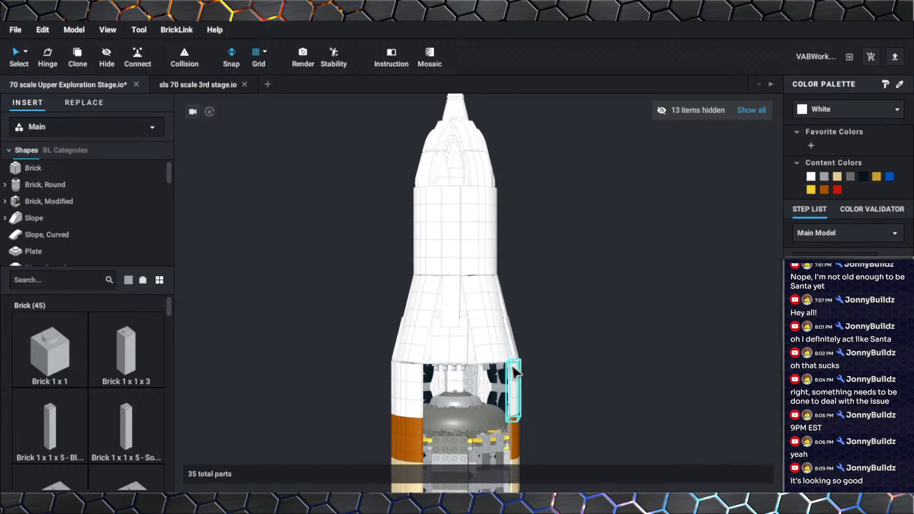
pyautogui.moveTo(510, 369); pyautogui.dragTo(517, 340, button='middle')
pyautogui.scroll(-5, 517, 348)
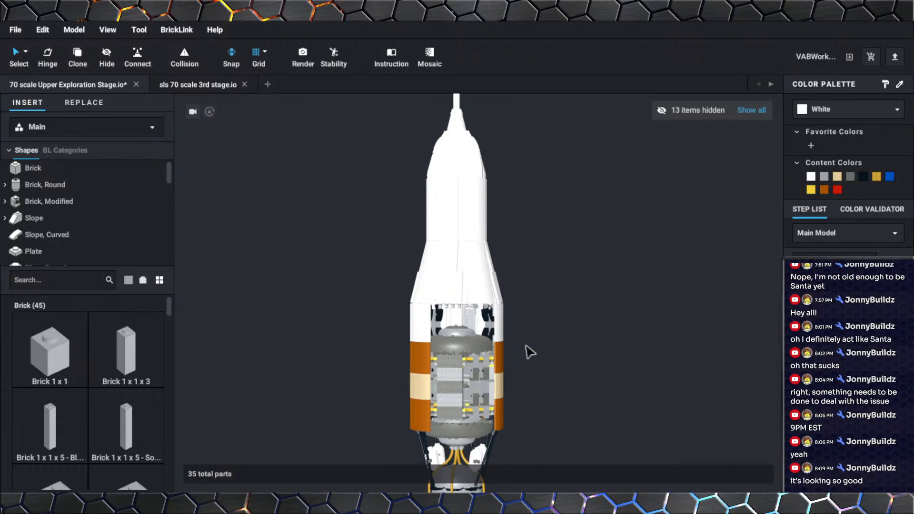
pyautogui.scroll(3, 526, 354)
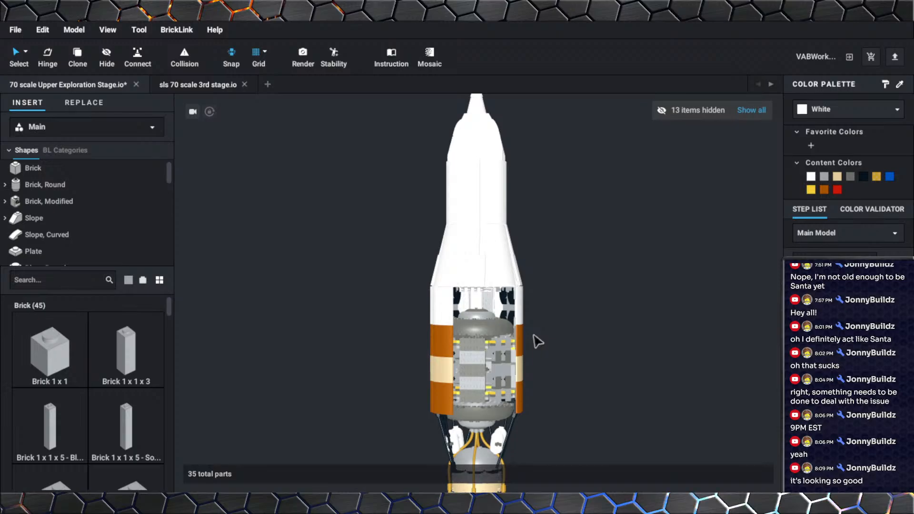
pyautogui.scroll(3, 538, 338)
pyautogui.moveTo(581, 329); pyautogui.dragTo(581, 337, button='middle')
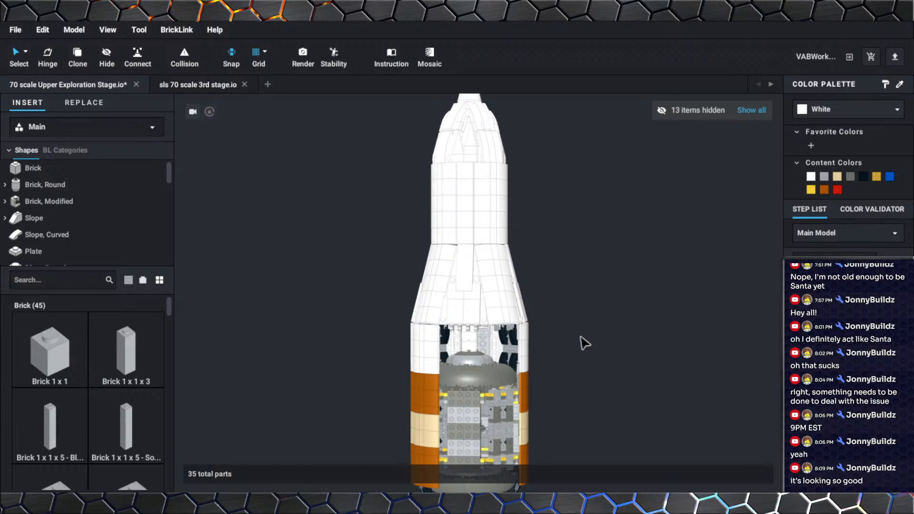
pyautogui.scroll(2, 580, 337)
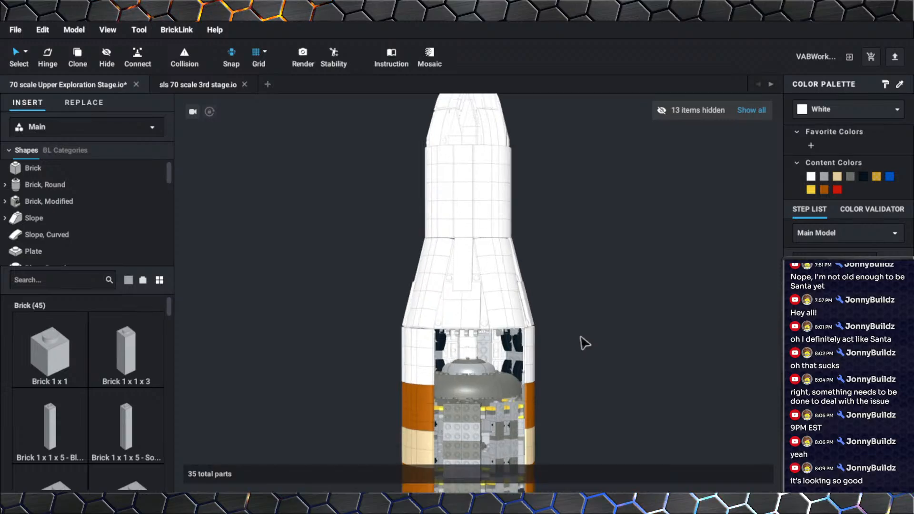
pyautogui.moveTo(580, 317); pyautogui.dragTo(579, 327, button='middle')
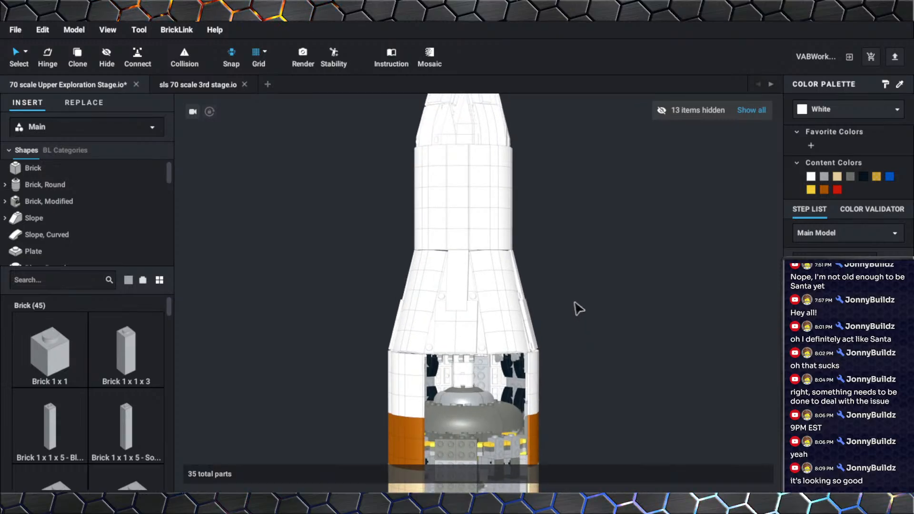
pyautogui.scroll(-3, 568, 319)
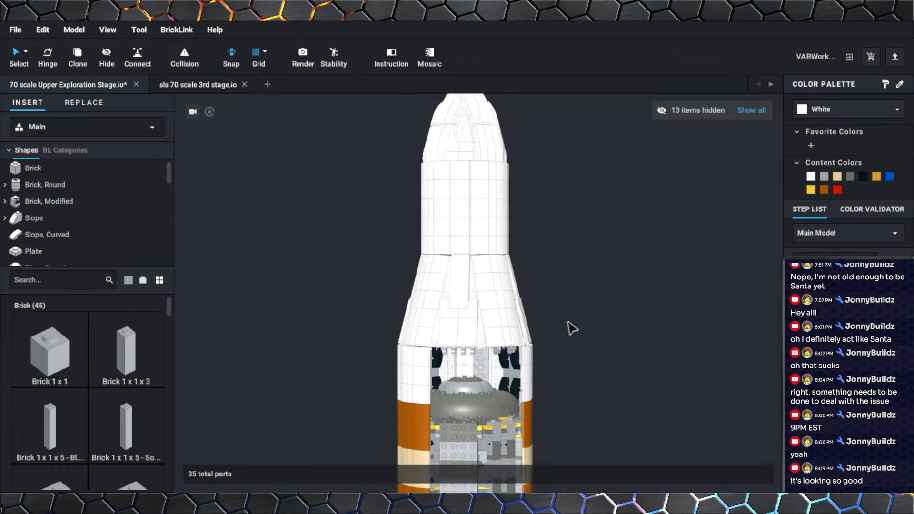
# Examine the engine section with its struts, hoses and nozzles between the exposed tank and the orange core stage.
pyautogui.moveTo(564, 329); pyautogui.dragTo(541, 295, button='middle')
pyautogui.scroll(-2, 561, 323)
pyautogui.moveTo(541, 295); pyautogui.dragTo(534, 294, button='right')
pyautogui.moveTo(534, 294); pyautogui.dragTo(556, 255, button='middle')
pyautogui.scroll(3, 561, 297)
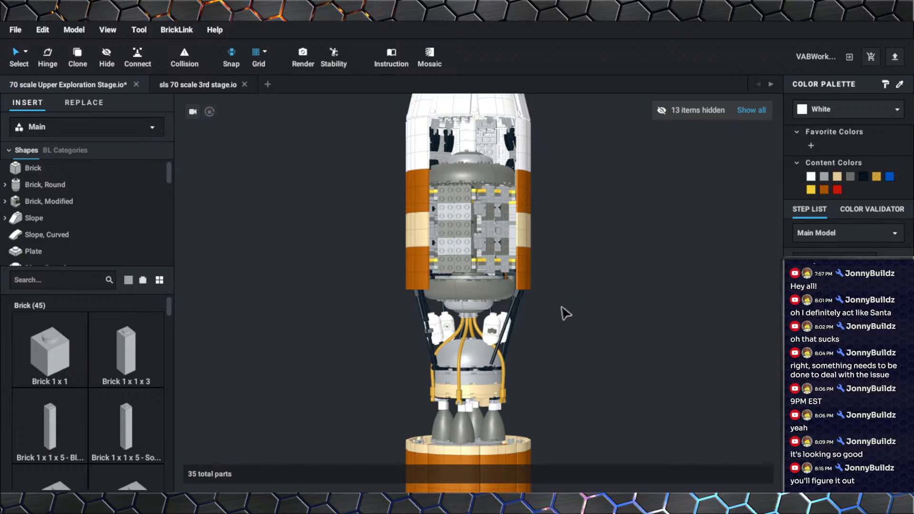
pyautogui.moveTo(556, 357); pyautogui.dragTo(556, 300, button='middle')
pyautogui.moveTo(555, 300); pyautogui.dragTo(555, 272, button='right')
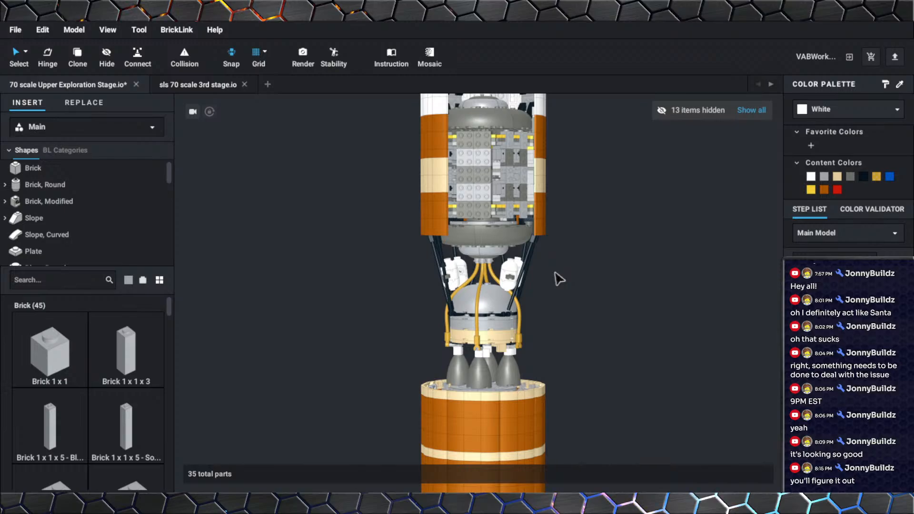
# Show all hidden parts again and view the upper part of the complete rocket.
pyautogui.click(747, 111)
pyautogui.scroll(-4, 613, 315)
pyautogui.moveTo(588, 226)
pyautogui.mouseDown(button='middle')
pyautogui.moveTo(584, 288)
pyautogui.moveTo(576, 232)
pyautogui.mouseUp(button='middle')
pyautogui.scroll(-6, 575, 230)
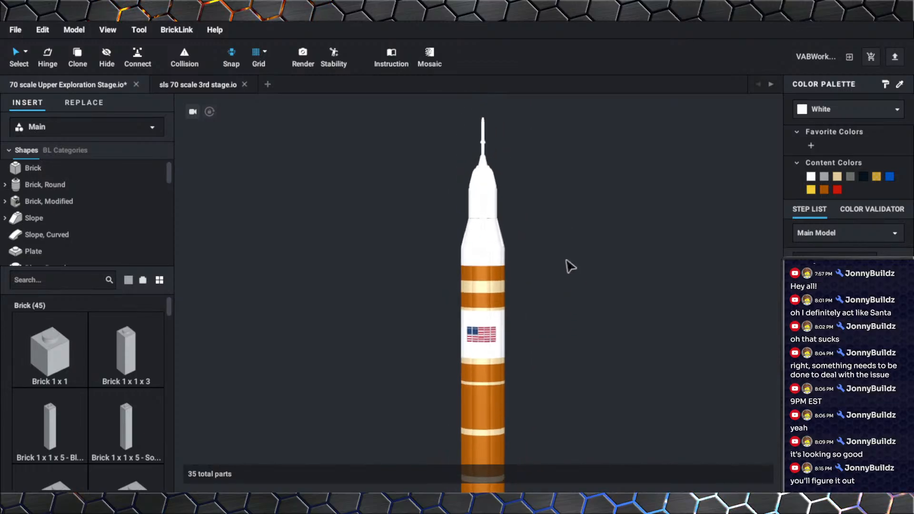
# Switch to the sls 70 scale 3rd stage.io model and view its upper stage from a different angle.
pyautogui.click(202, 87)
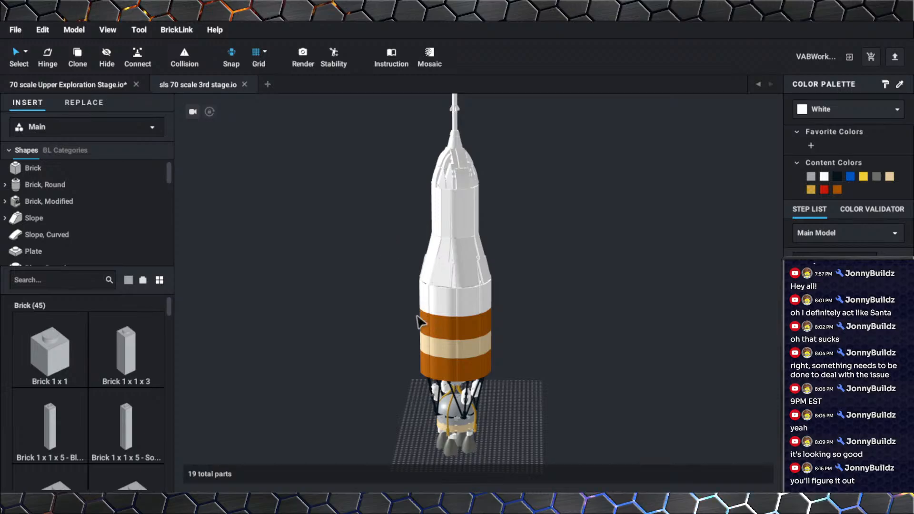
pyautogui.moveTo(386, 375); pyautogui.dragTo(421, 224, button='right')
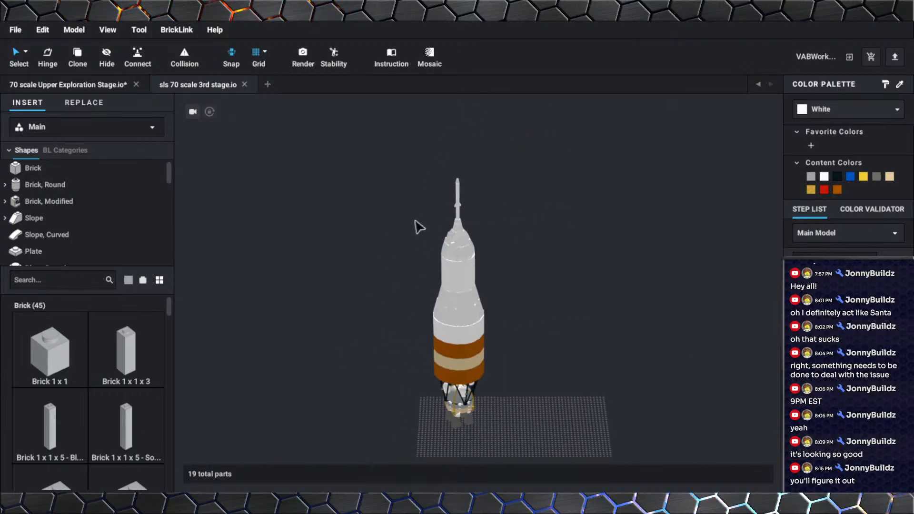
# Select all 19 parts of the 3rd stage rocket and set their rotation angle to 0 degrees.
pyautogui.moveTo(408, 147); pyautogui.dragTo(550, 428)
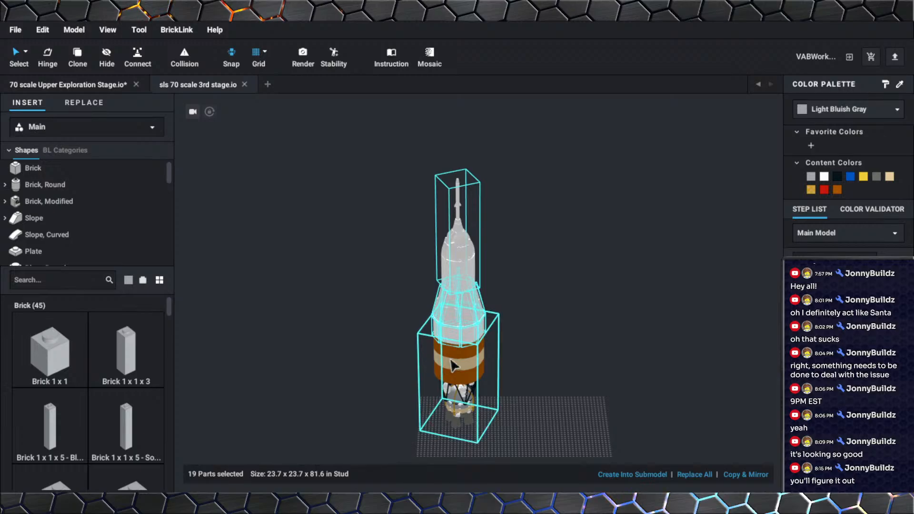
pyautogui.moveTo(427, 384); pyautogui.dragTo(546, 322, button='right')
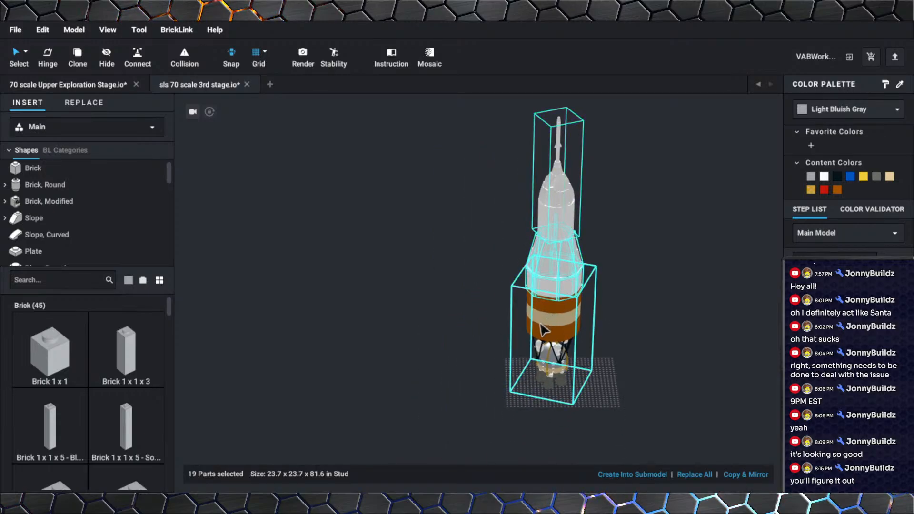
pyautogui.click(555, 263)
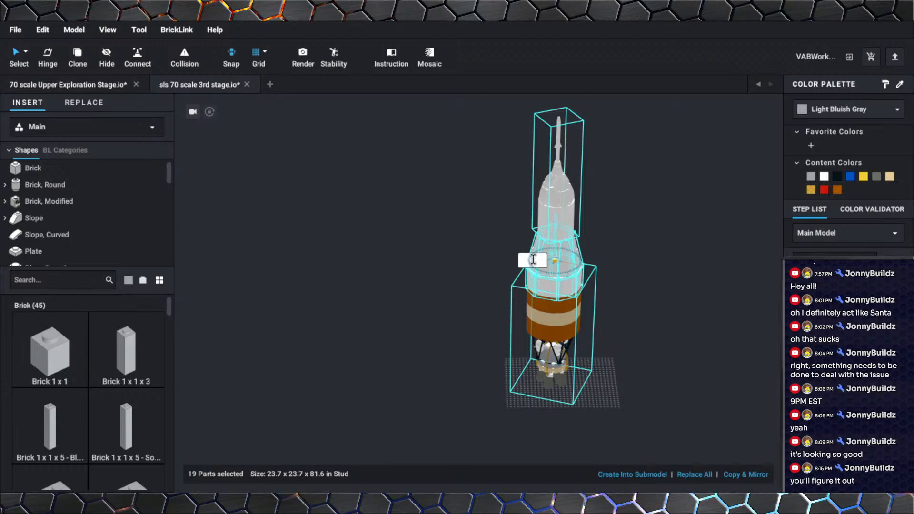
pyautogui.write('0')
pyautogui.click(609, 299)
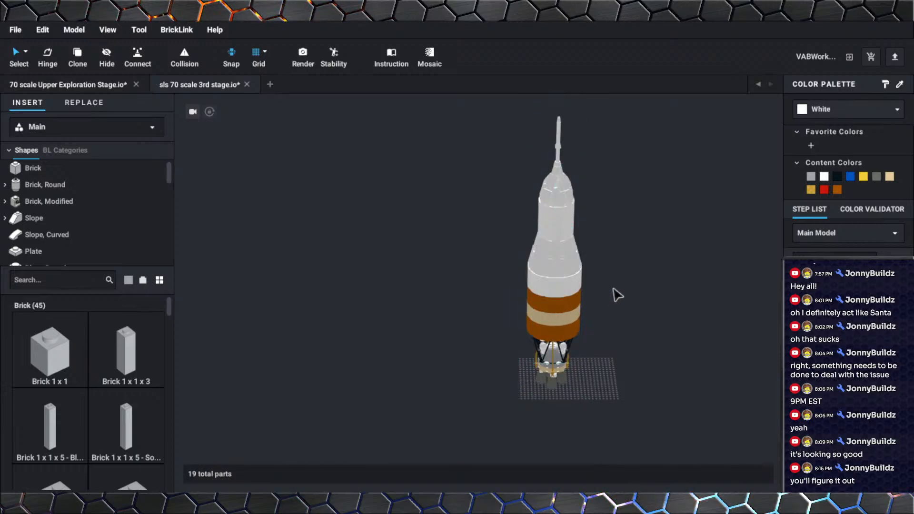
# Set the rotation angle of the white nose submodel atop the rocket to 0 degrees.
pyautogui.moveTo(612, 288); pyautogui.dragTo(580, 324, button='middle')
pyautogui.click(524, 291)
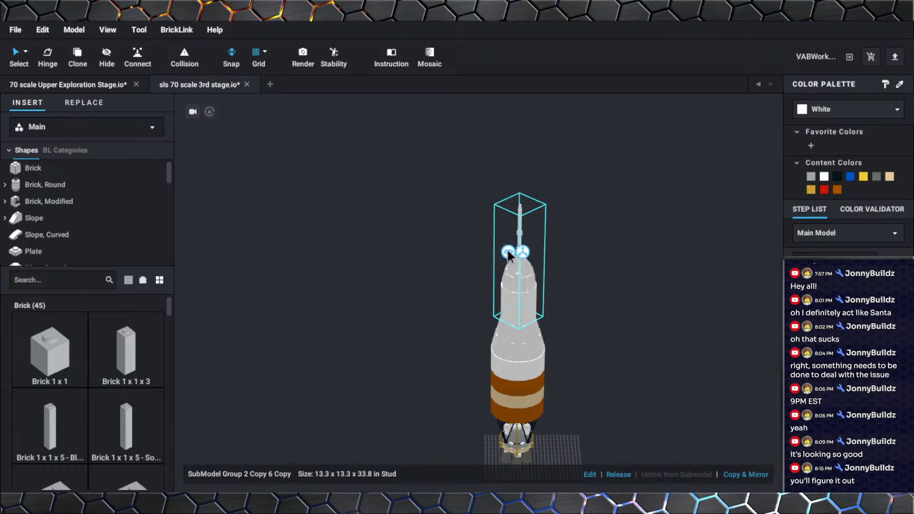
pyautogui.click(519, 262)
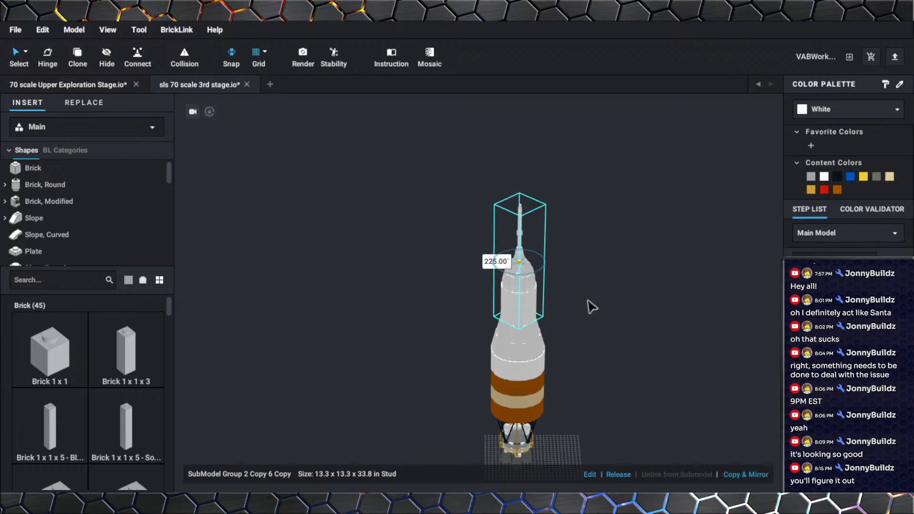
pyautogui.click(487, 261)
pyautogui.write('0')
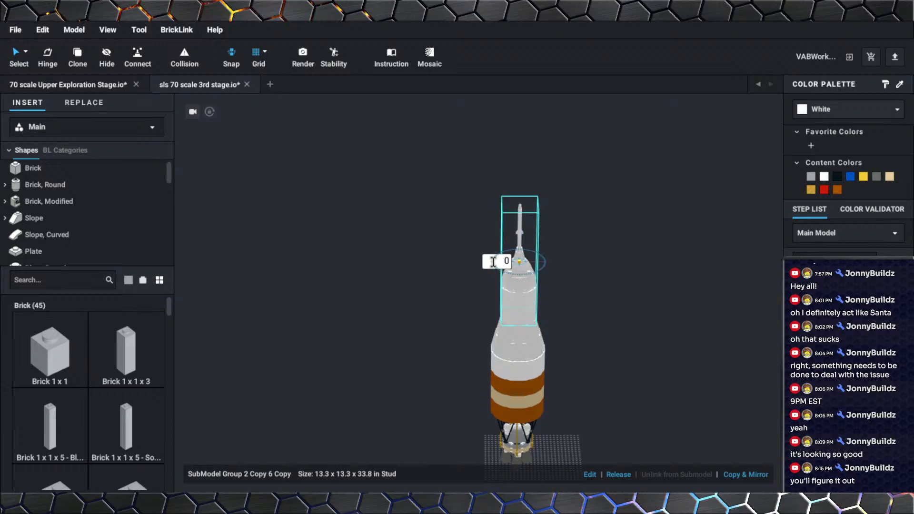
pyautogui.click(625, 343)
# Switch to the 70 scale Upper Exploration Stage.io model and examine the complete rocket from its nose to its base beside the separate stage.
pyautogui.moveTo(581, 423); pyautogui.dragTo(587, 337, button='middle')
pyautogui.scroll(3, 590, 358)
pyautogui.scroll(3, 614, 367)
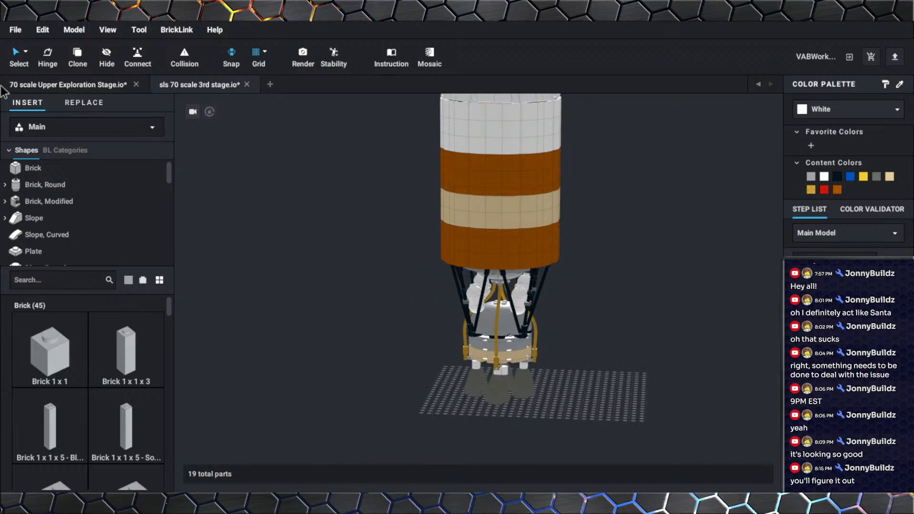
pyautogui.click(37, 89)
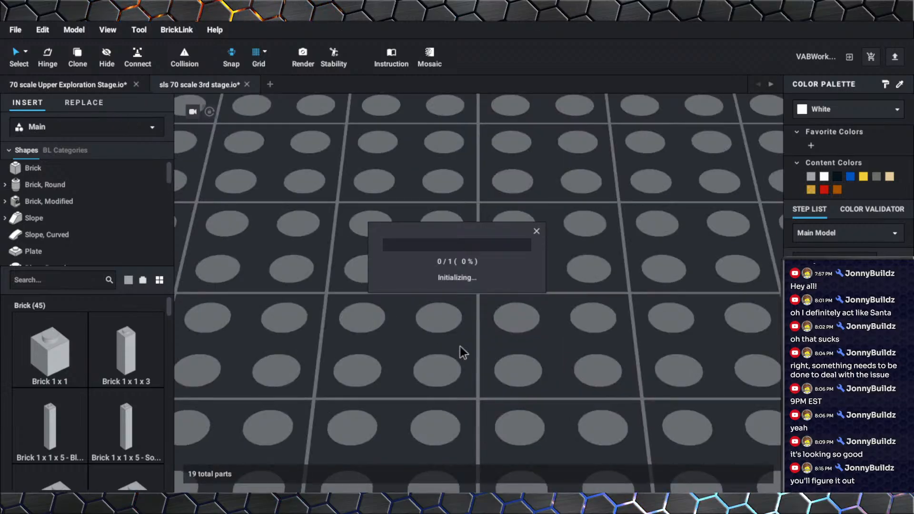
pyautogui.moveTo(428, 340); pyautogui.dragTo(431, 300, button='middle')
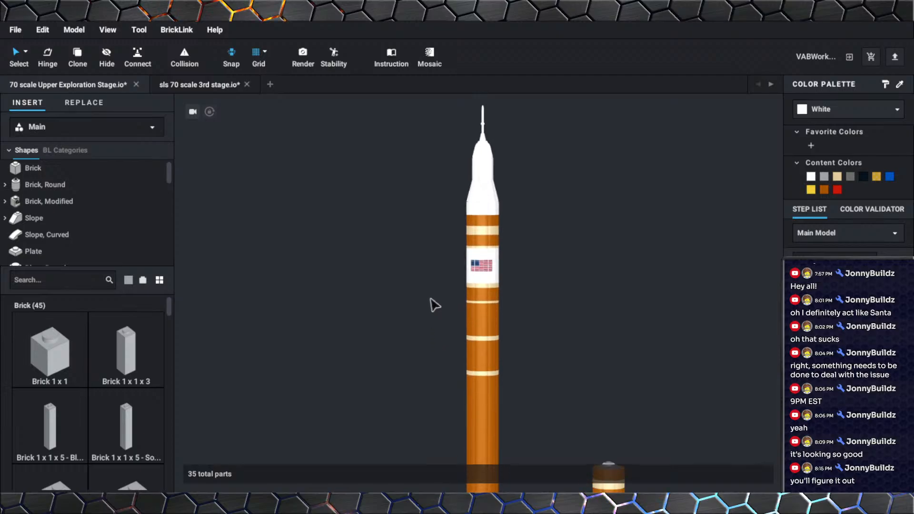
pyautogui.rightClick(430, 300)
pyautogui.click(404, 290)
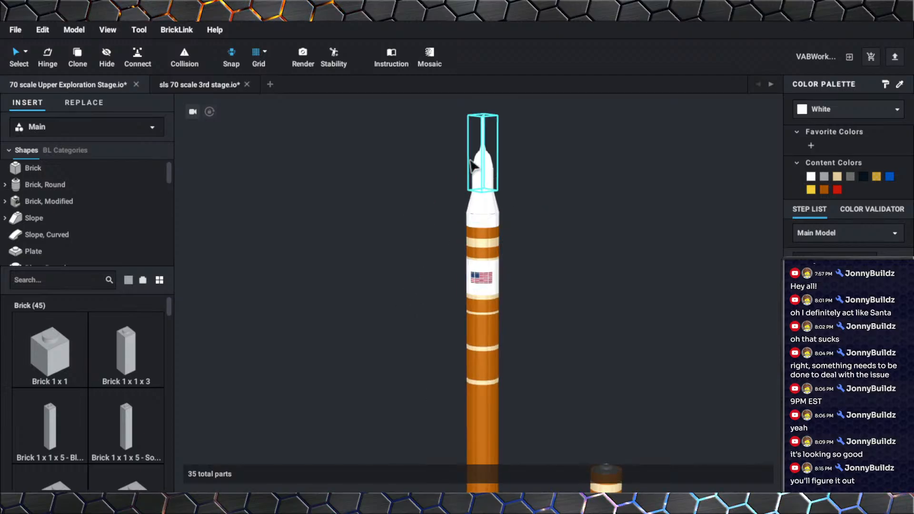
pyautogui.moveTo(446, 195); pyautogui.dragTo(444, 211, button='middle')
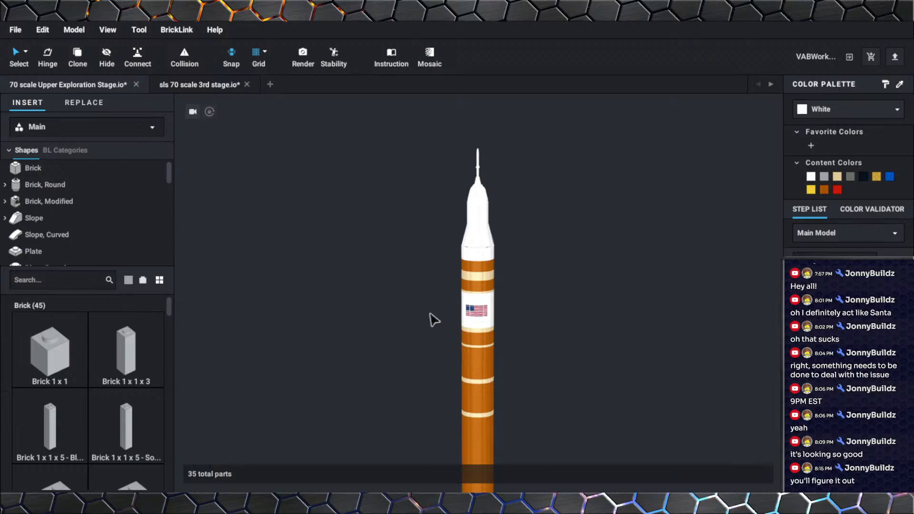
pyautogui.moveTo(428, 334); pyautogui.dragTo(429, 289, button='middle')
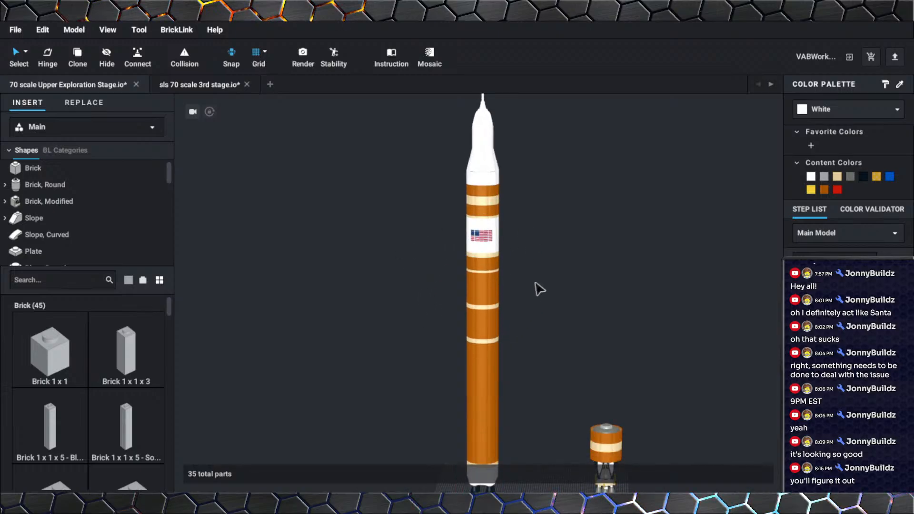
pyautogui.moveTo(540, 306); pyautogui.dragTo(542, 322, button='middle')
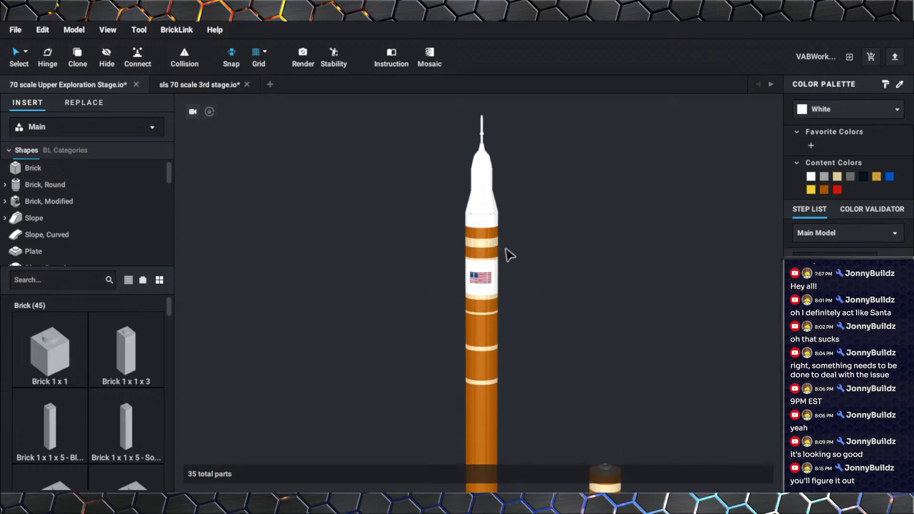
pyautogui.moveTo(526, 351); pyautogui.dragTo(527, 274, button='middle')
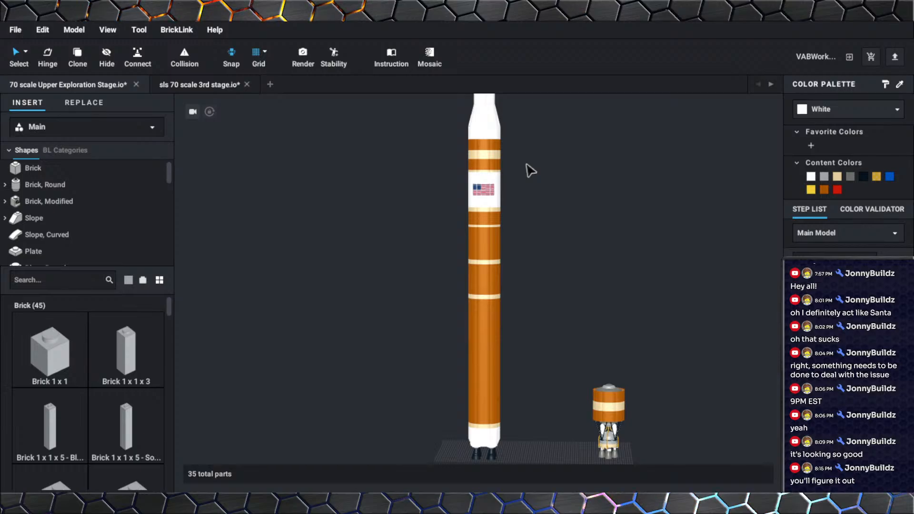
pyautogui.moveTo(537, 206); pyautogui.dragTo(517, 254, button='middle')
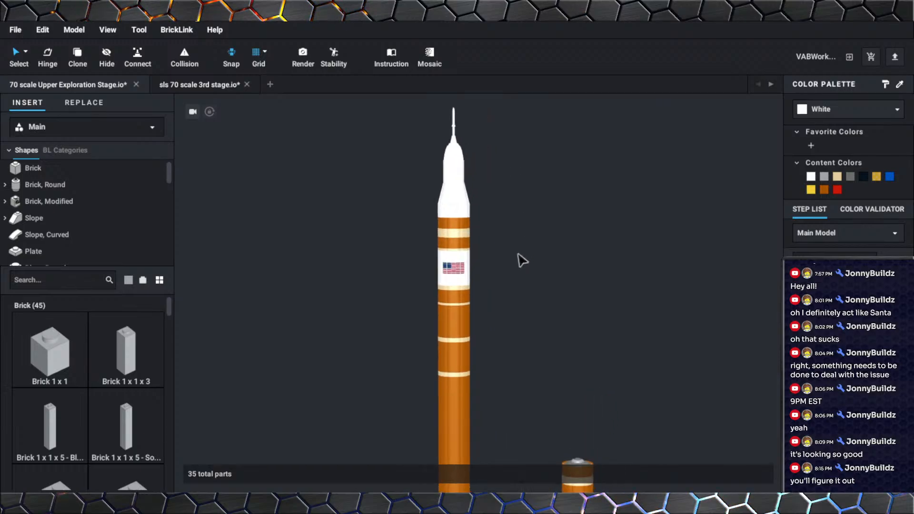
pyautogui.scroll(-1, 518, 253)
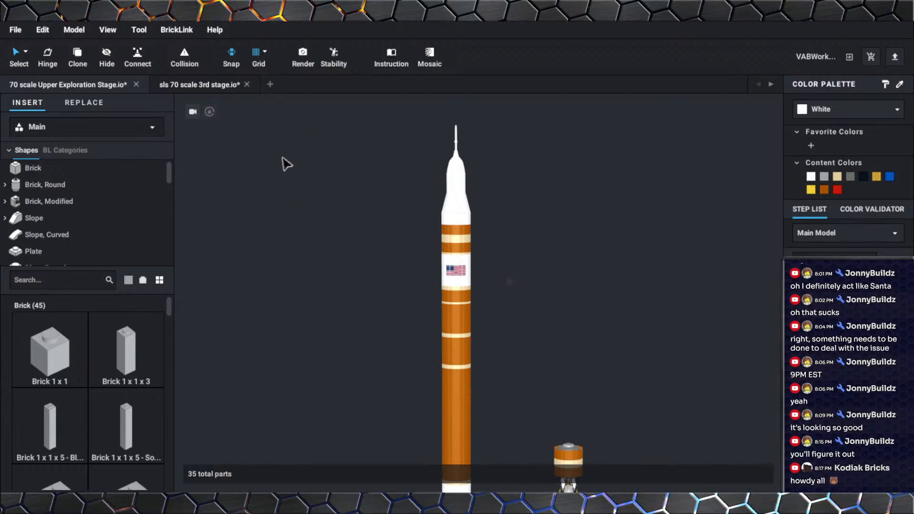
pyautogui.scroll(-1, 291, 180)
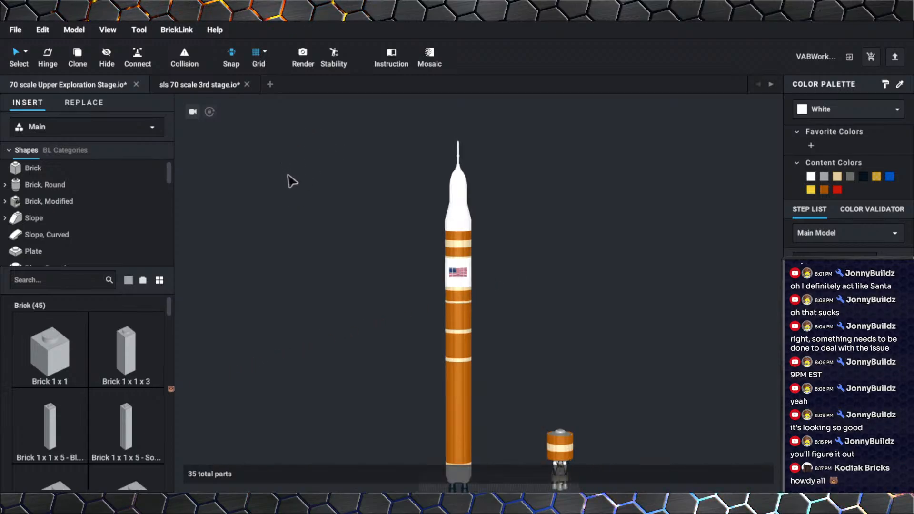
pyautogui.scroll(-1, 291, 181)
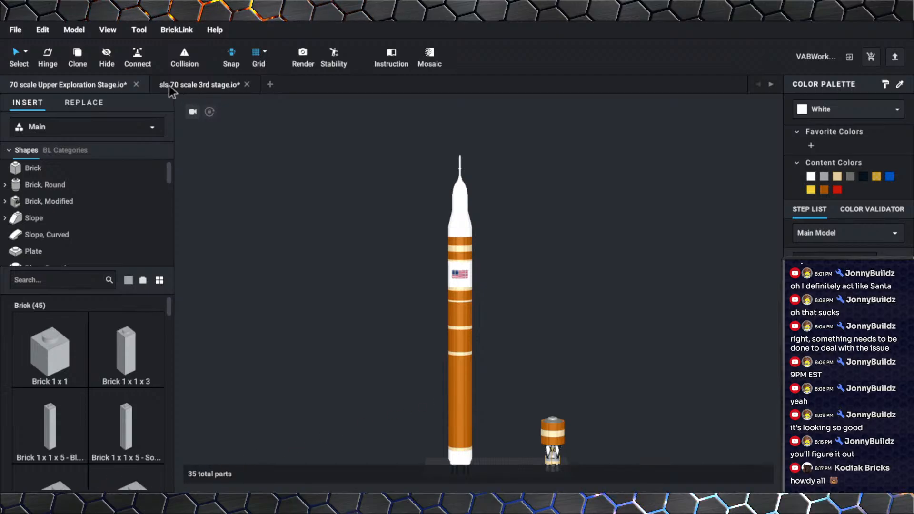
# Switch back to the sls 70 scale 3rd stage.io model and view its white nose, cone and striped tank upright.
pyautogui.click(190, 85)
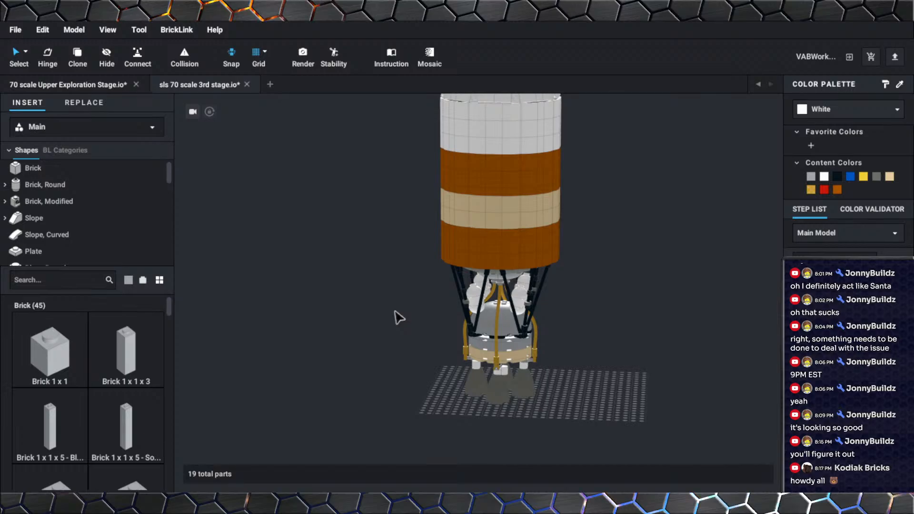
pyautogui.scroll(-2, 392, 284)
pyautogui.moveTo(392, 285); pyautogui.dragTo(359, 337, button='middle')
pyautogui.scroll(3, 376, 335)
pyautogui.scroll(-4, 366, 285)
pyautogui.scroll(-3, 358, 336)
pyautogui.moveTo(365, 306); pyautogui.dragTo(376, 275, button='right')
pyautogui.moveTo(376, 275); pyautogui.dragTo(369, 335, button='middle')
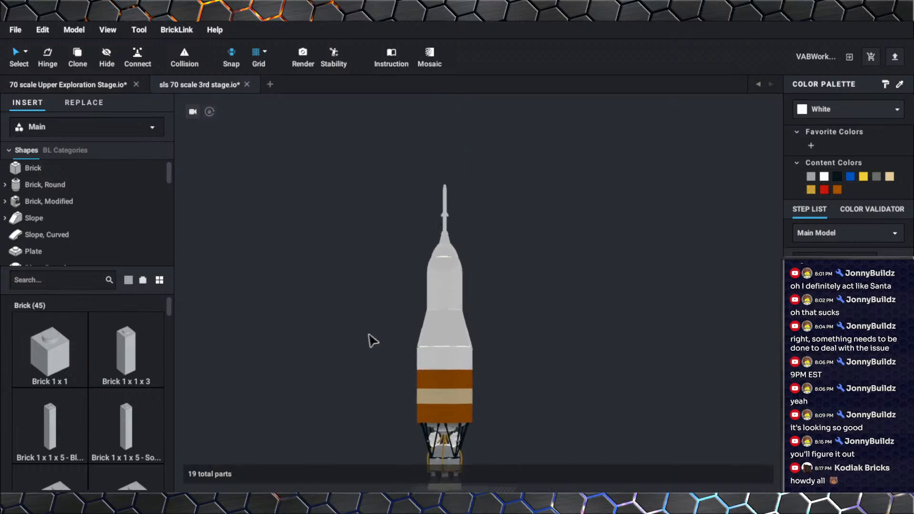
# Move the 18 white upper parts, nose and cone, off the striped tank to the far side of the baseplate.
pyautogui.moveTo(393, 145); pyautogui.dragTo(527, 350)
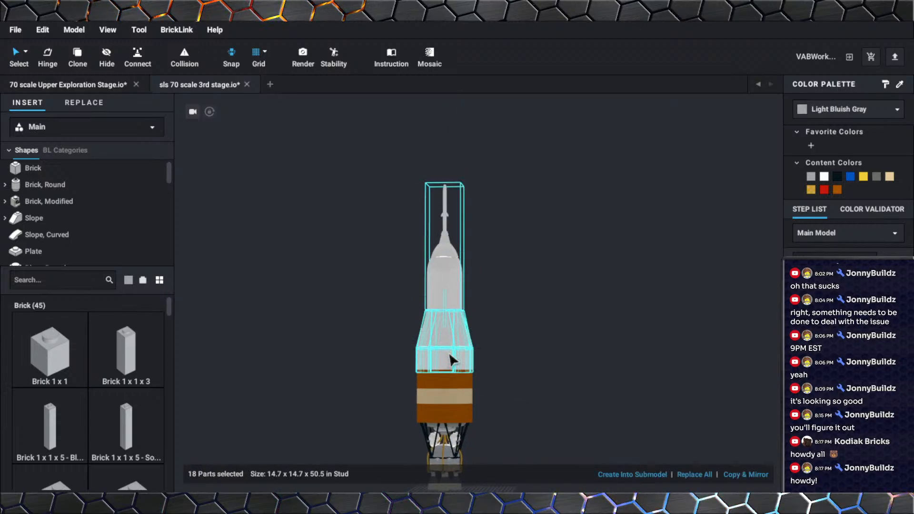
pyautogui.moveTo(451, 359); pyautogui.dragTo(590, 373)
pyautogui.moveTo(600, 324); pyautogui.dragTo(590, 373, button='right')
pyautogui.moveTo(589, 373); pyautogui.dragTo(564, 306)
pyautogui.moveTo(590, 373); pyautogui.dragTo(563, 306, button='middle')
pyautogui.moveTo(563, 306); pyautogui.dragTo(593, 259)
pyautogui.moveTo(504, 324); pyautogui.dragTo(569, 306, button='middle')
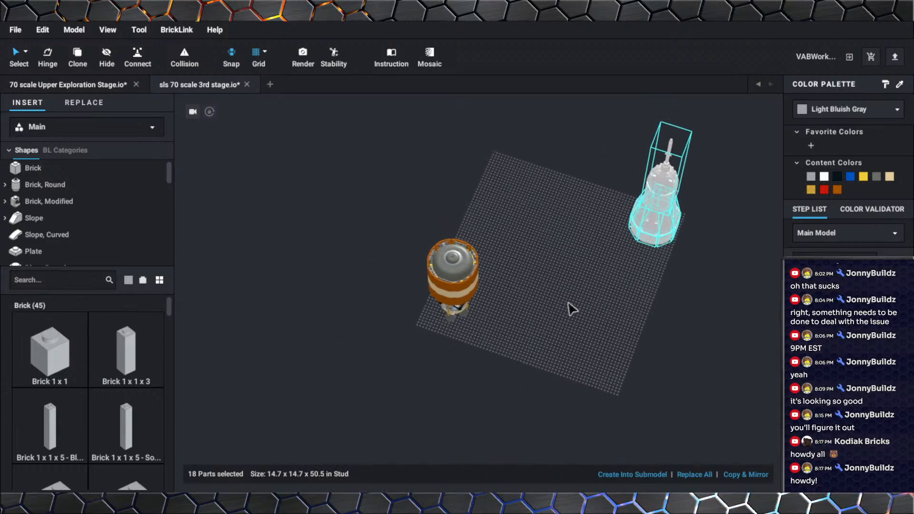
# Rotate the orange and tan tank submodel with its engines so that it lies on its side.
pyautogui.scroll(3, 562, 312)
pyautogui.click(506, 333)
pyautogui.click(445, 285)
pyautogui.scroll(3, 445, 286)
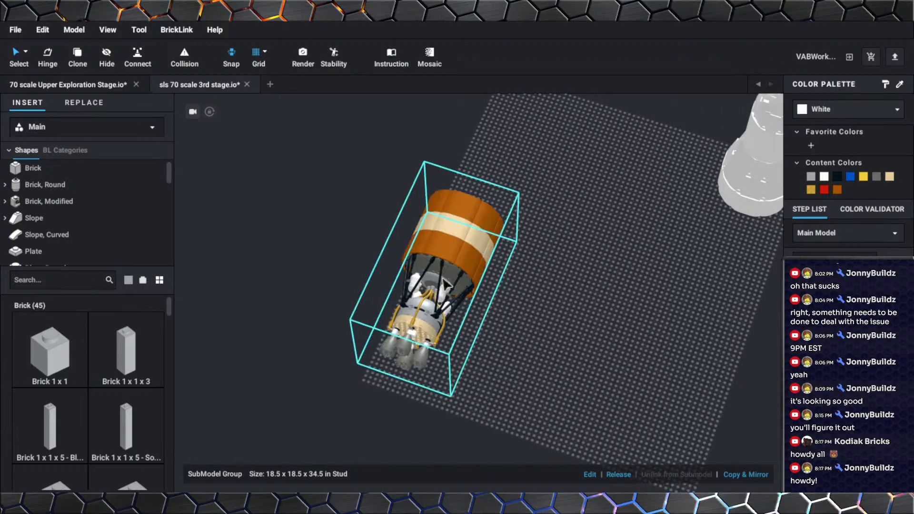
pyautogui.press('Right')
pyautogui.click(524, 365)
# View the tank and engine submodel lying on the baseplate from several sides.
pyautogui.moveTo(524, 364); pyautogui.dragTo(561, 355, button='right')
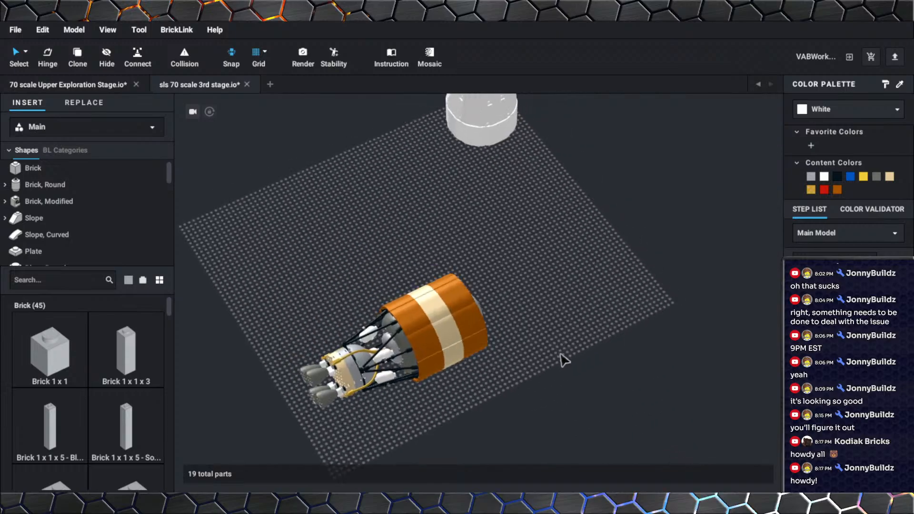
pyautogui.moveTo(561, 354); pyautogui.dragTo(671, 215, button='middle')
pyautogui.moveTo(654, 245); pyautogui.dragTo(693, 246, button='right')
pyautogui.moveTo(563, 268); pyautogui.dragTo(754, 312, button='middle')
pyautogui.moveTo(754, 313); pyautogui.dragTo(740, 306, button='right')
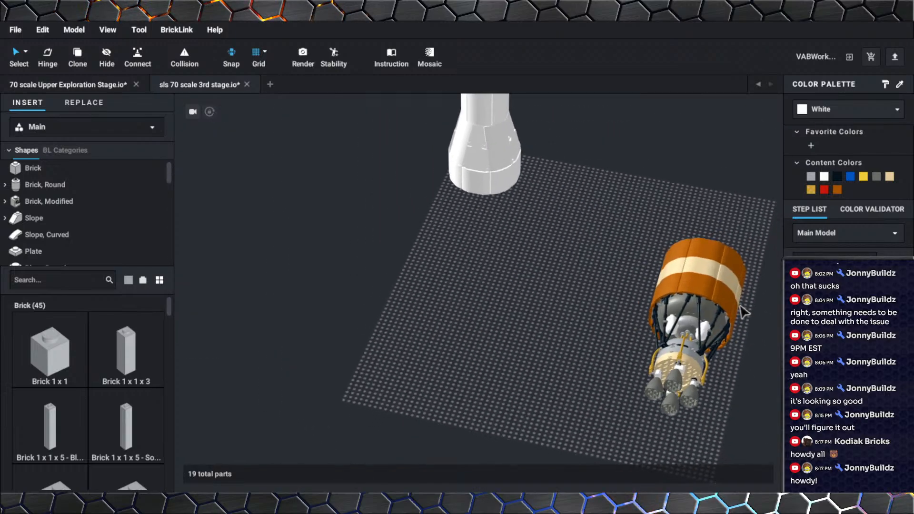
pyautogui.moveTo(740, 306); pyautogui.dragTo(611, 271, button='middle')
pyautogui.moveTo(612, 272); pyautogui.dragTo(562, 282, button='right')
# Examine the engine section's nozzles, gold hoses, black struts and white tanks up close.
pyautogui.click(525, 293)
pyautogui.scroll(2, 525, 293)
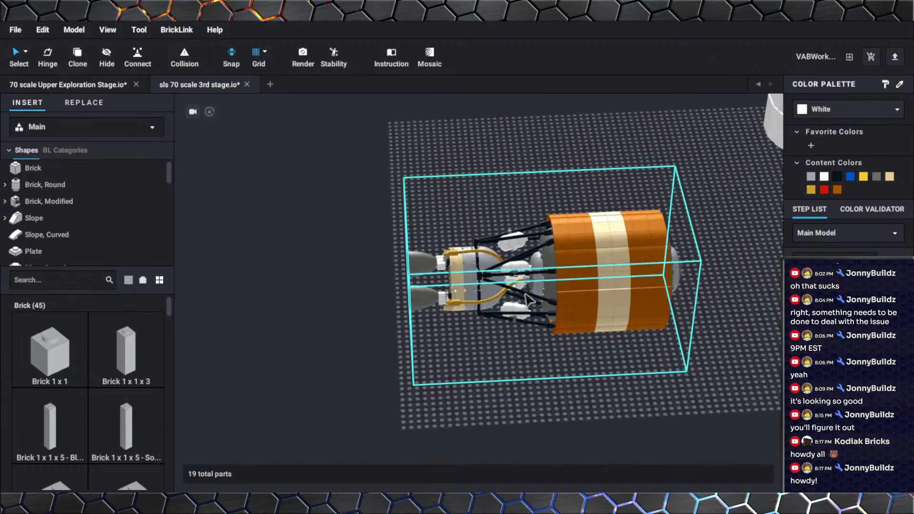
pyautogui.scroll(3, 528, 300)
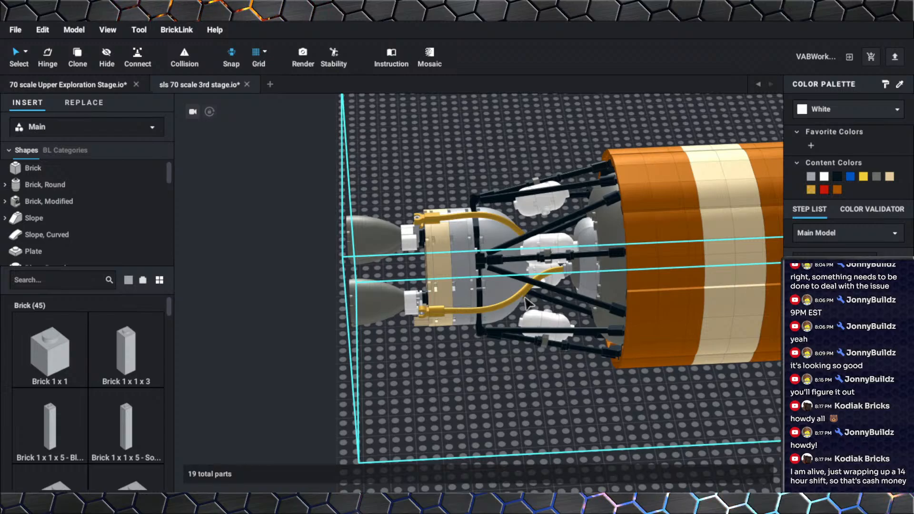
pyautogui.click(403, 316)
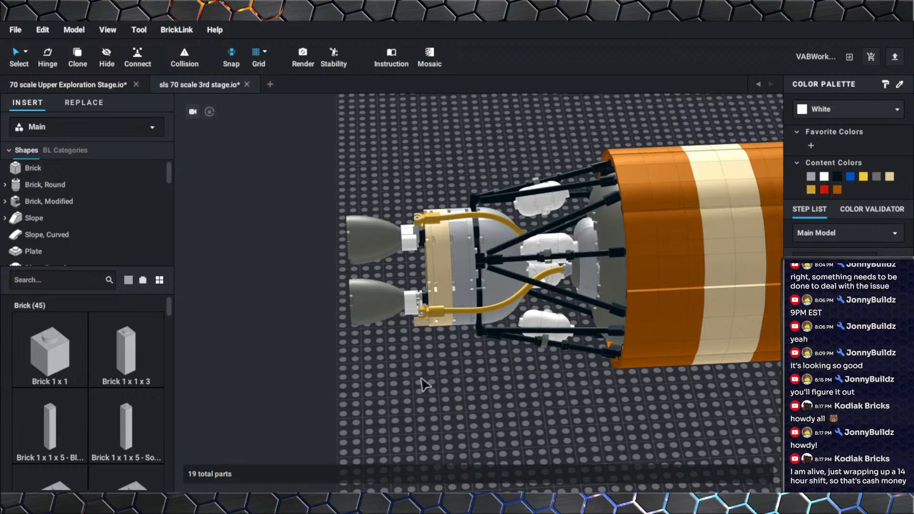
pyautogui.moveTo(432, 366); pyautogui.dragTo(432, 365, button='right')
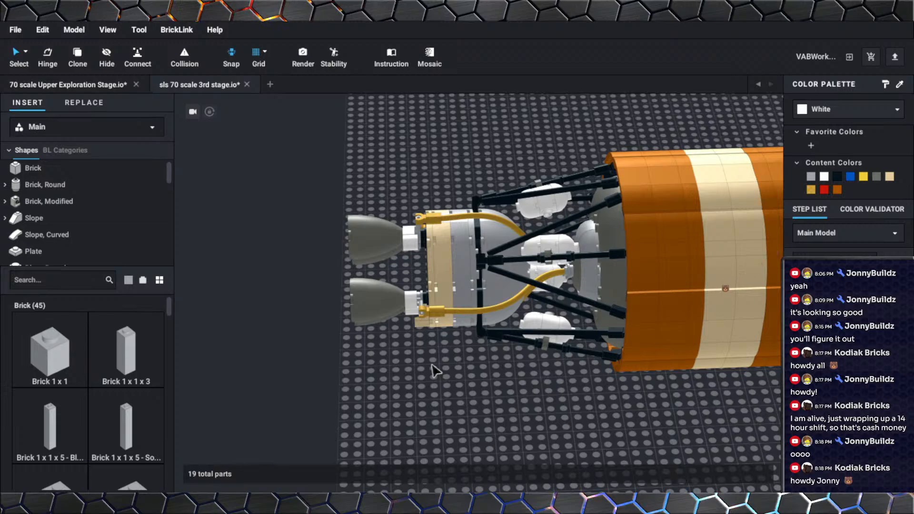
pyautogui.moveTo(434, 371); pyautogui.dragTo(435, 367, button='right')
pyautogui.scroll(5, 436, 367)
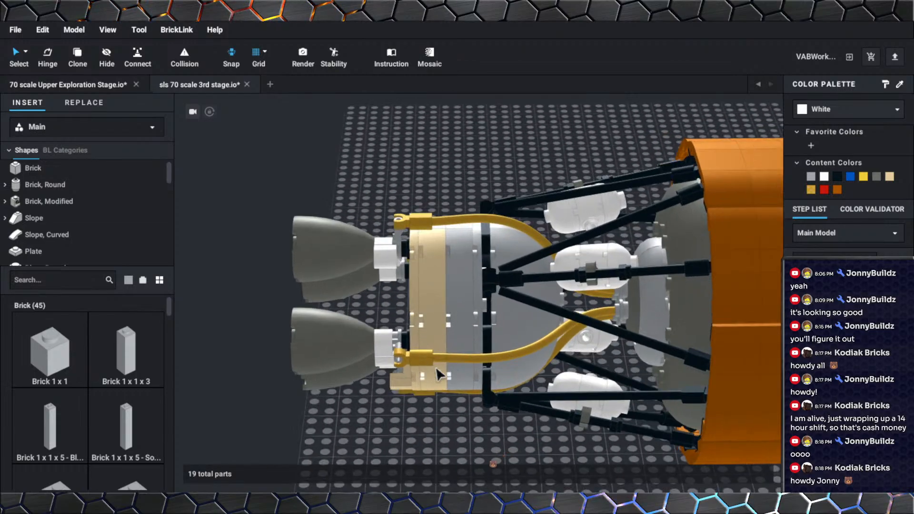
pyautogui.scroll(-5, 436, 353)
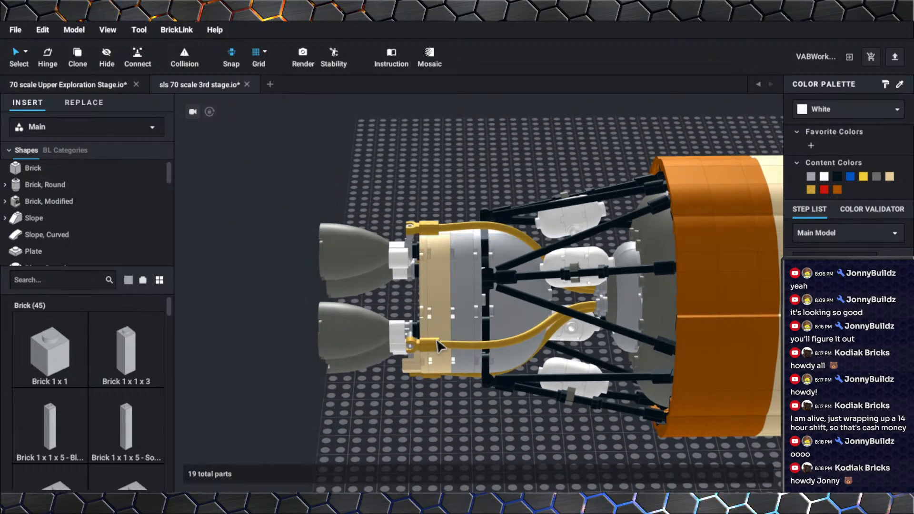
pyautogui.moveTo(437, 339); pyautogui.dragTo(440, 342, button='middle')
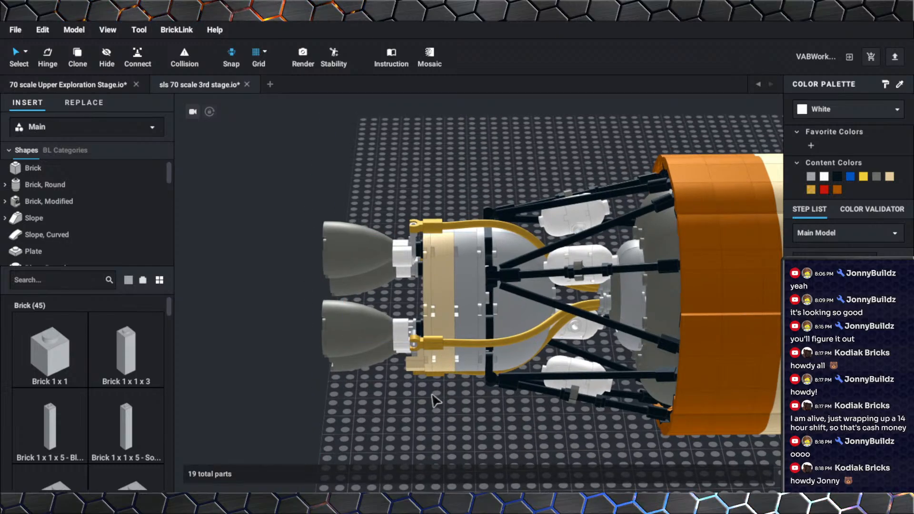
pyautogui.scroll(1, 435, 399)
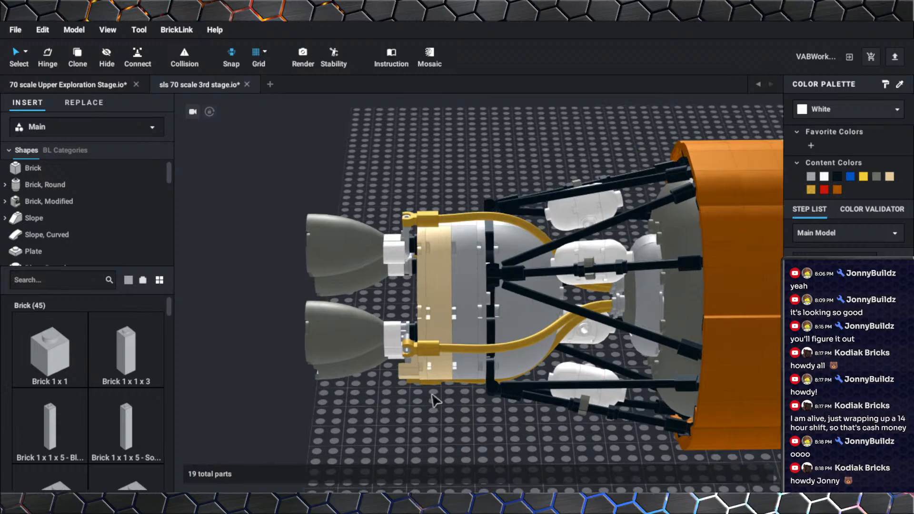
pyautogui.scroll(1, 435, 400)
pyautogui.scroll(2, 465, 374)
pyautogui.scroll(1, 471, 379)
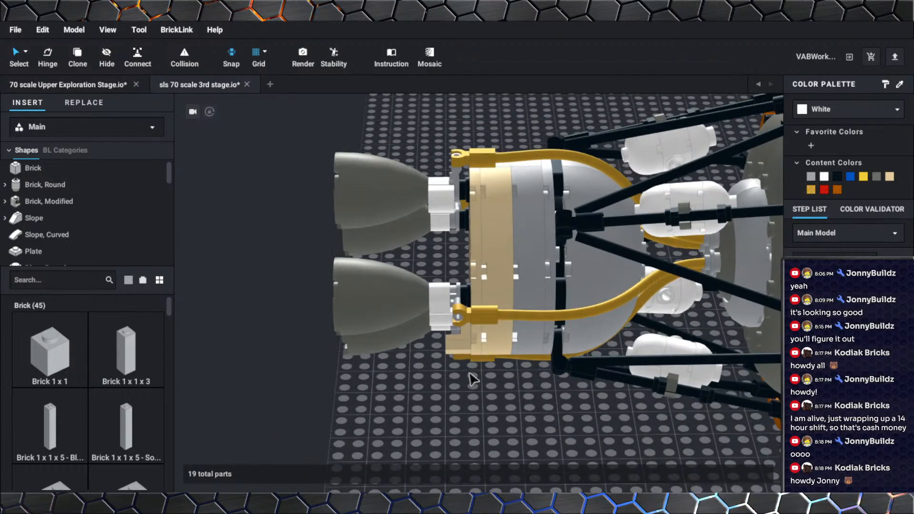
# Release the sideways tank and engine submodel group into its separate parts.
pyautogui.moveTo(422, 380); pyautogui.dragTo(579, 336, button='right')
pyautogui.scroll(1, 579, 329)
pyautogui.scroll(3, 528, 380)
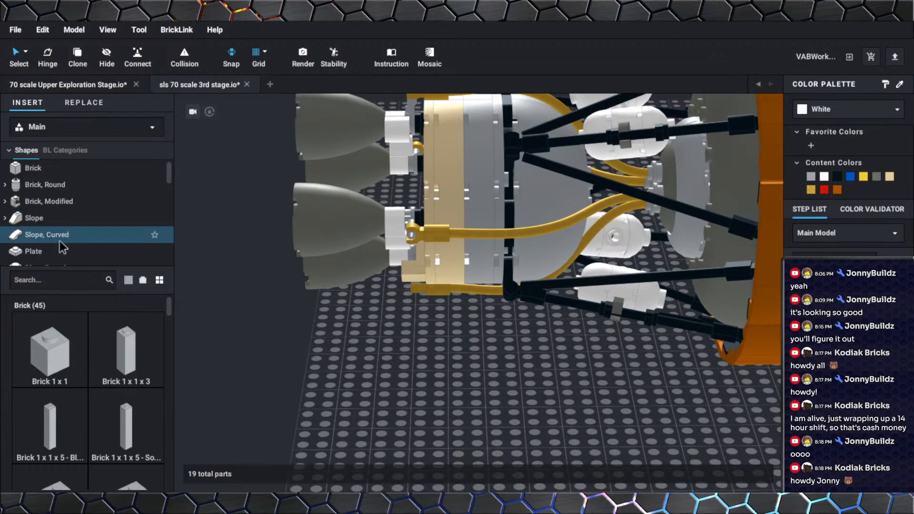
pyautogui.click(437, 259)
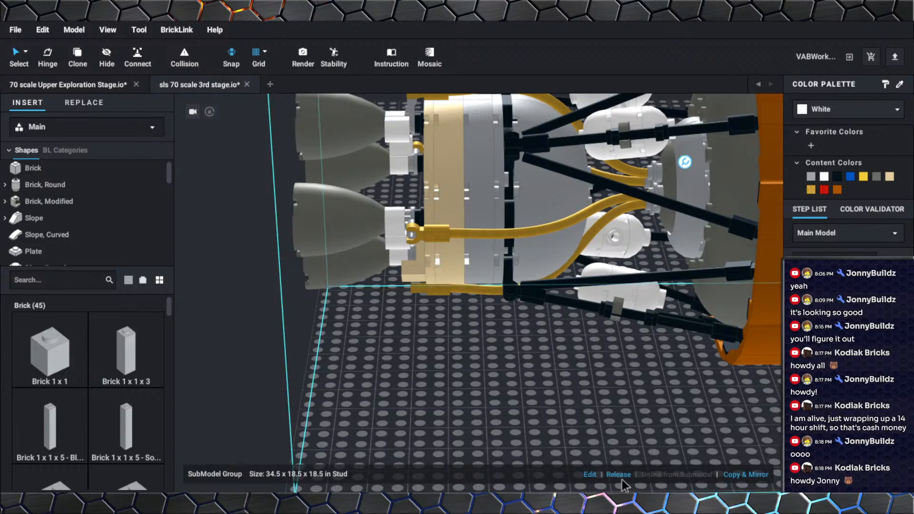
pyautogui.scroll(-4, 452, 369)
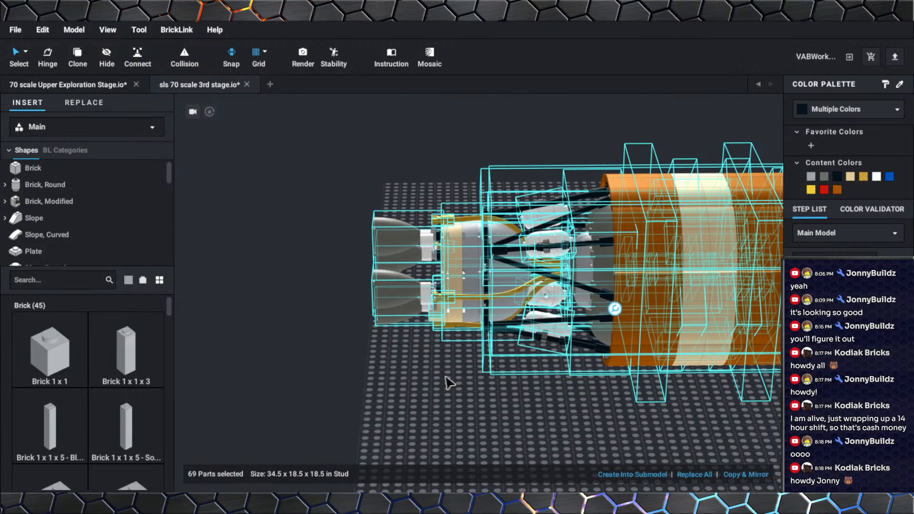
pyautogui.click(446, 375)
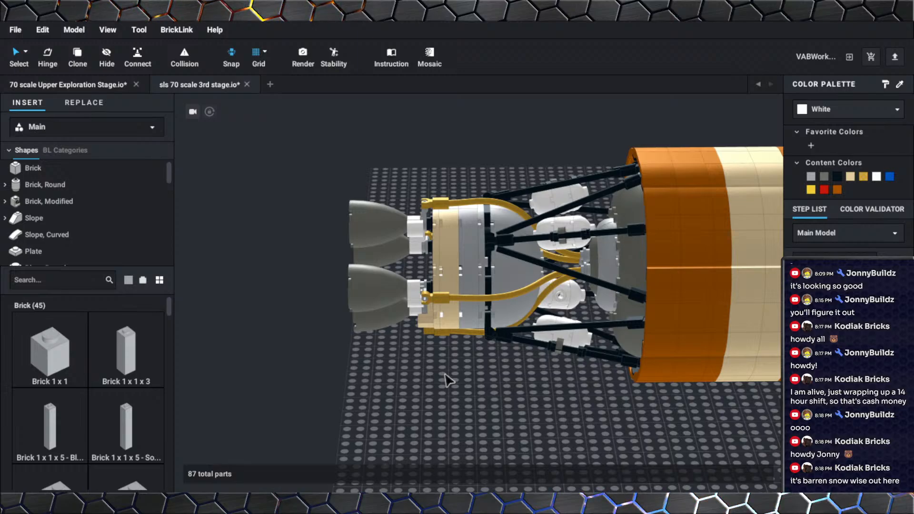
# Release the tan and grey engine base submodel behind the nozzles into its separate parts.
pyautogui.scroll(2, 447, 379)
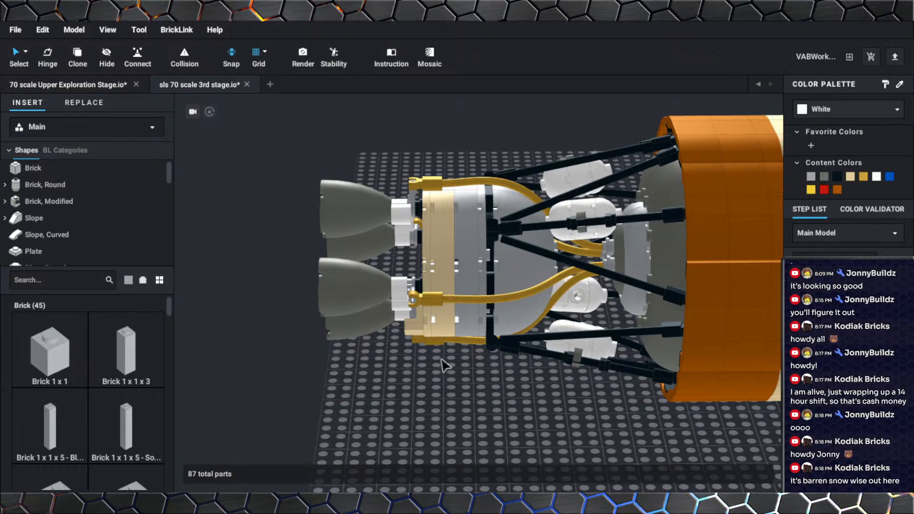
pyautogui.moveTo(447, 367); pyautogui.dragTo(455, 341, button='right')
pyautogui.rightClick(450, 253)
pyautogui.click(433, 244)
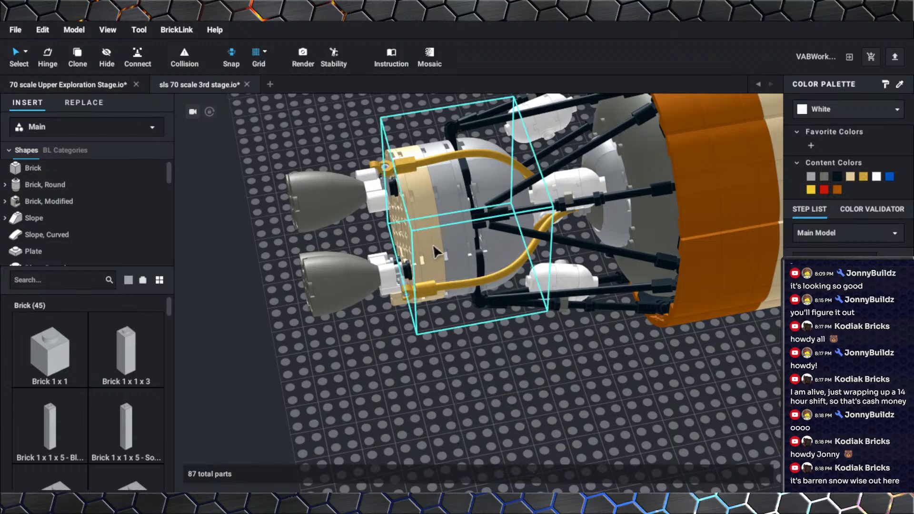
pyautogui.moveTo(466, 272); pyautogui.dragTo(459, 268, button='right')
pyautogui.scroll(4, 461, 274)
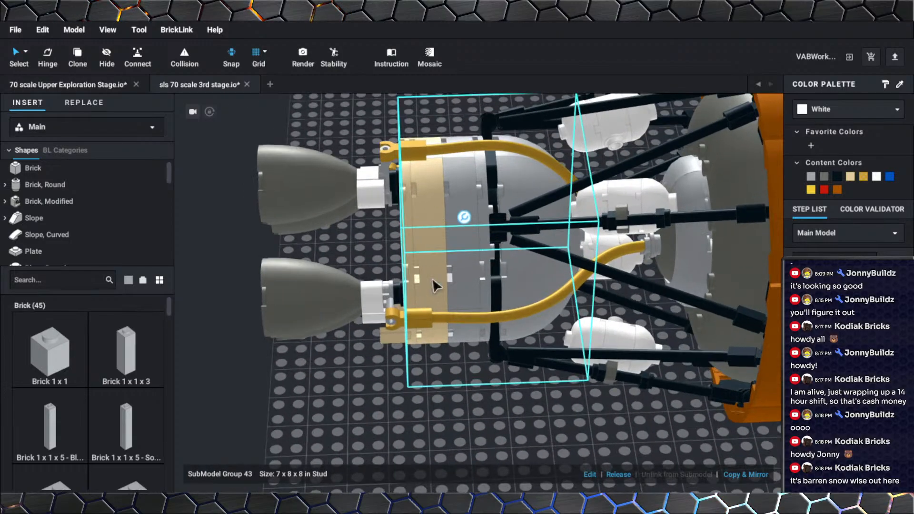
pyautogui.click(609, 474)
pyautogui.click(558, 436)
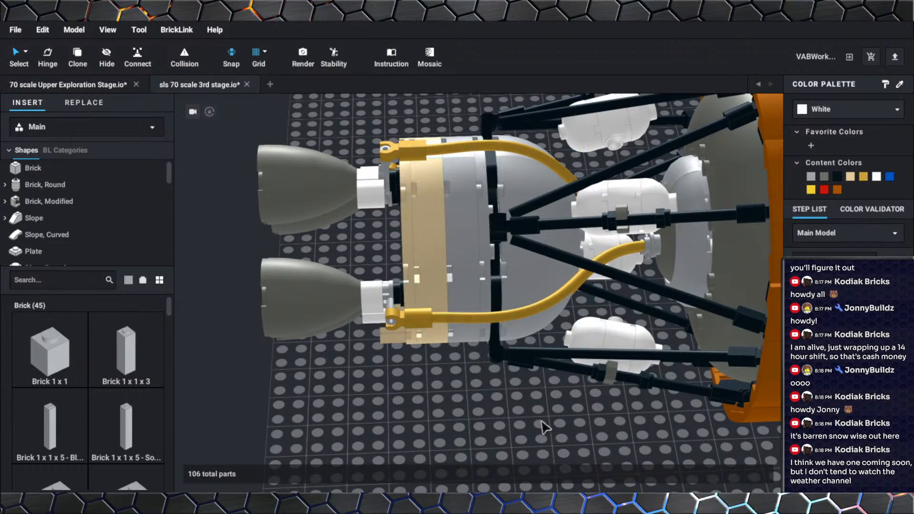
# Examine the engine section's tan base, nozzles, hoses and black struts from several sides.
pyautogui.scroll(-3, 545, 427)
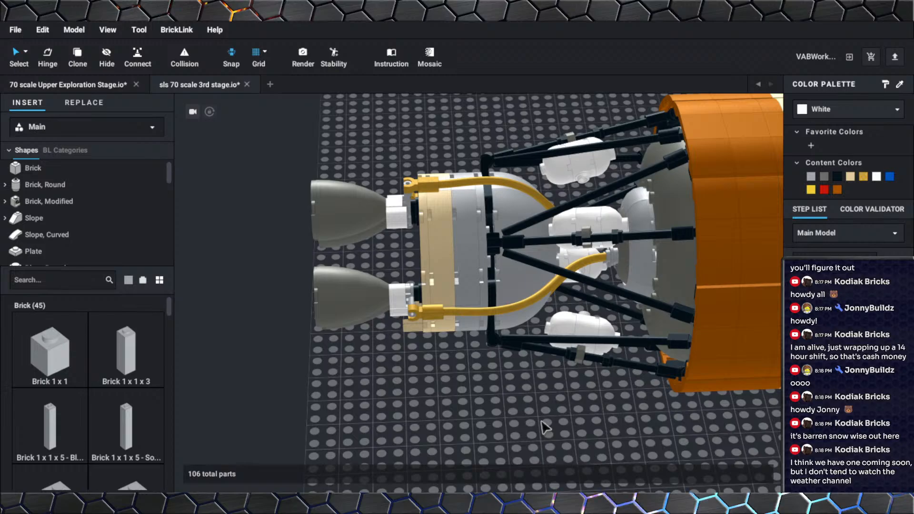
pyautogui.scroll(-3, 555, 441)
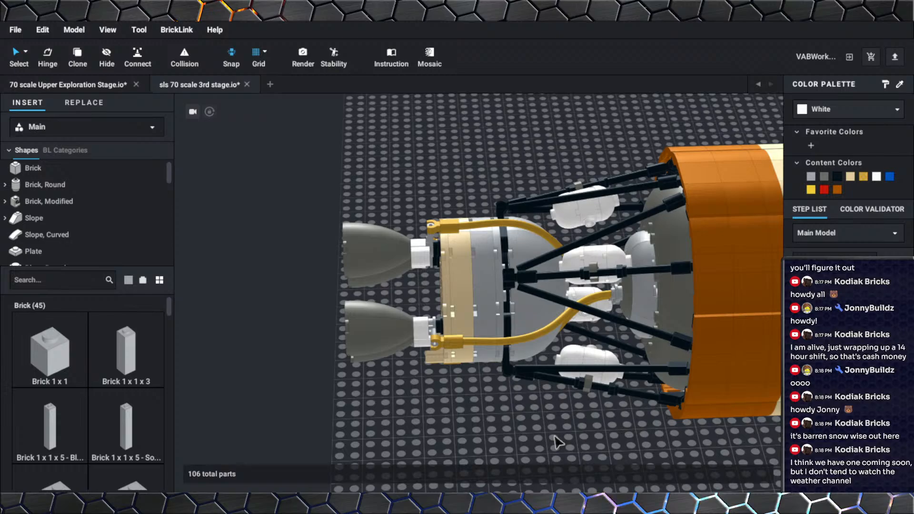
pyautogui.scroll(4, 555, 436)
pyautogui.moveTo(533, 410); pyautogui.dragTo(542, 411, button='right')
pyautogui.scroll(-2, 466, 410)
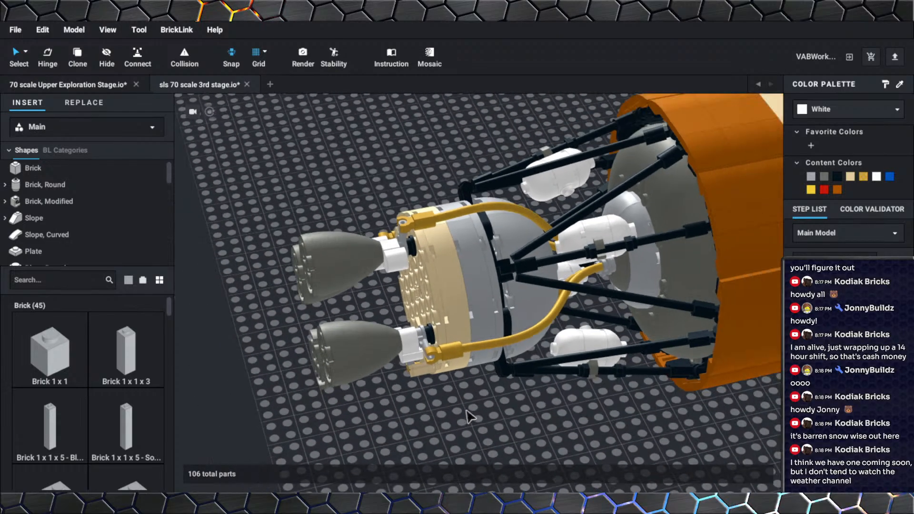
pyautogui.scroll(-2, 466, 411)
pyautogui.moveTo(465, 408); pyautogui.dragTo(470, 405, button='right')
pyautogui.scroll(2, 469, 405)
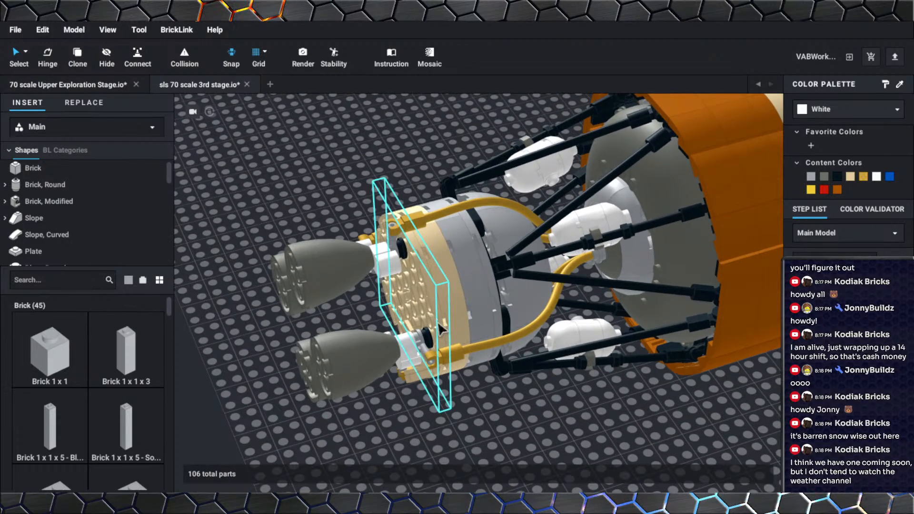
# Select the tan 8 x 8 round plate with hole behind the nozzles and inspect how it sits in the engine base.
pyautogui.click(450, 319)
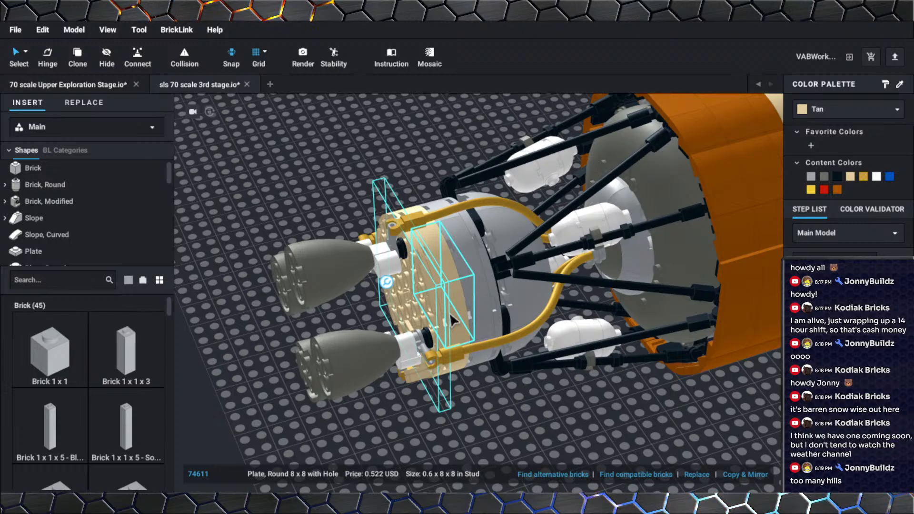
pyautogui.moveTo(524, 421); pyautogui.dragTo(497, 405, button='right')
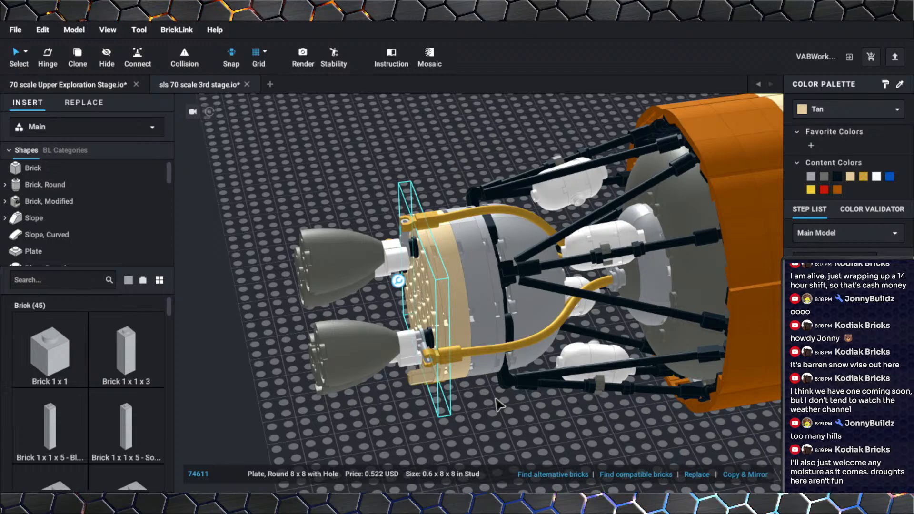
pyautogui.scroll(-2, 496, 398)
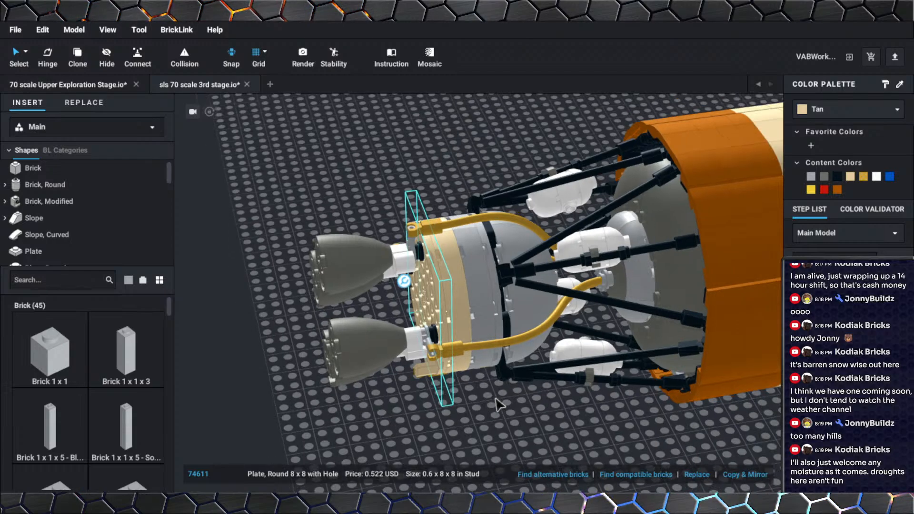
pyautogui.moveTo(491, 390); pyautogui.dragTo(479, 372, button='right')
pyautogui.click(479, 396)
pyautogui.scroll(5, 491, 371)
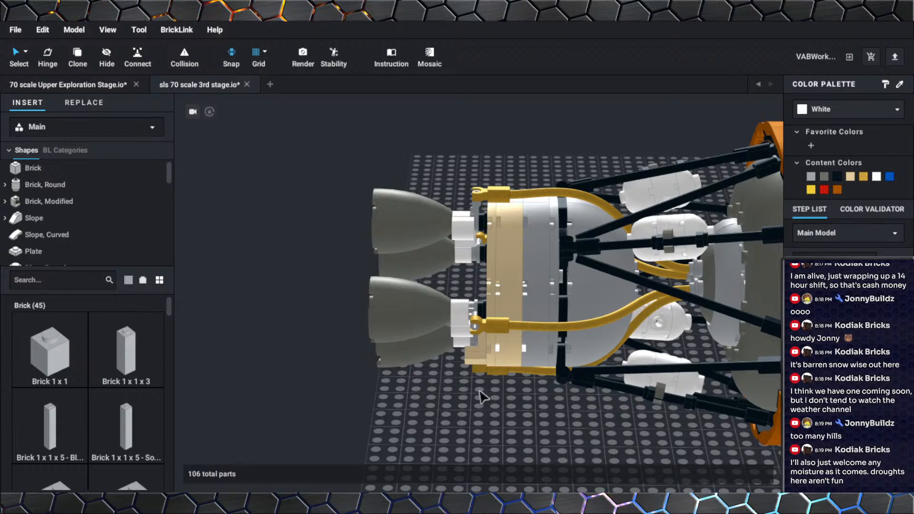
# Undo the release of the tan and grey engine base submodel.
pyautogui.moveTo(481, 392); pyautogui.dragTo(487, 396, button='right')
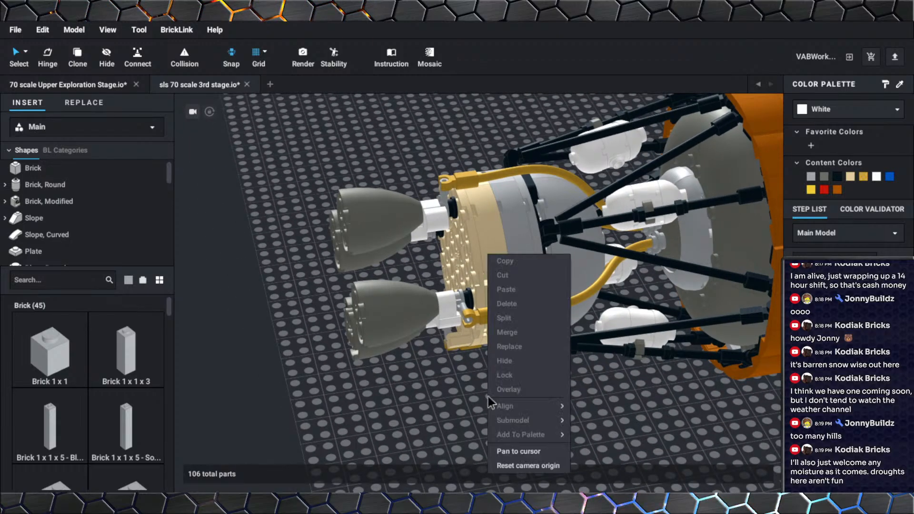
pyautogui.click(478, 398)
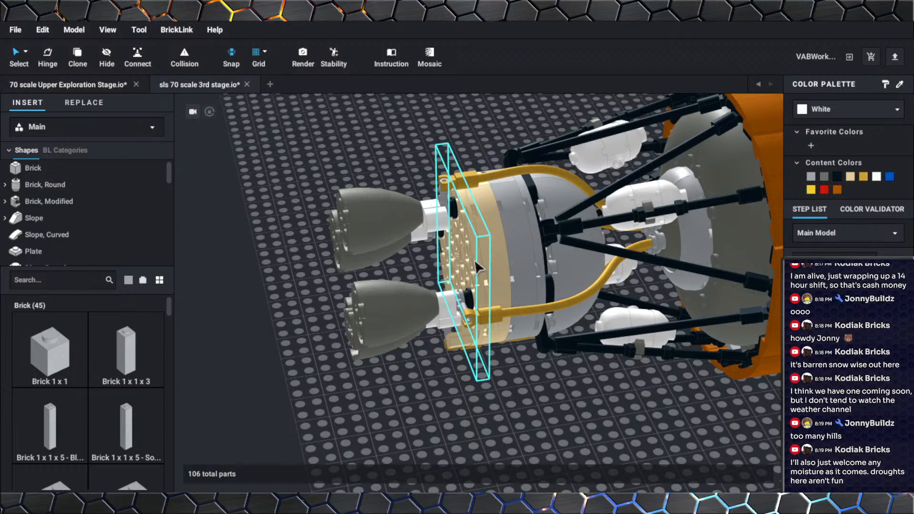
pyautogui.moveTo(496, 263)
pyautogui.mouseDown(button='right')
pyautogui.moveTo(504, 254)
pyautogui.moveTo(488, 255)
pyautogui.mouseUp(button='right')
pyautogui.scroll(-2, 489, 255)
pyautogui.click(411, 237)
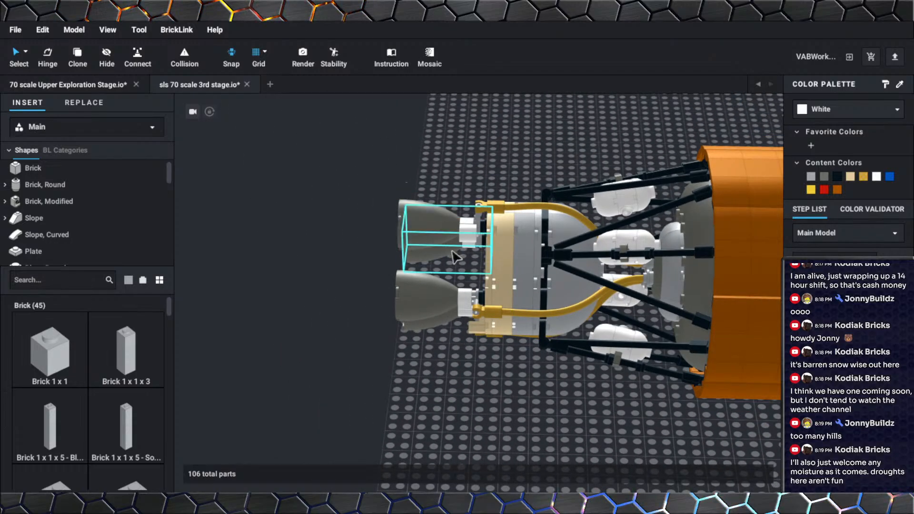
pyautogui.click(456, 338)
pyautogui.hotkey('ctrl', 'z')
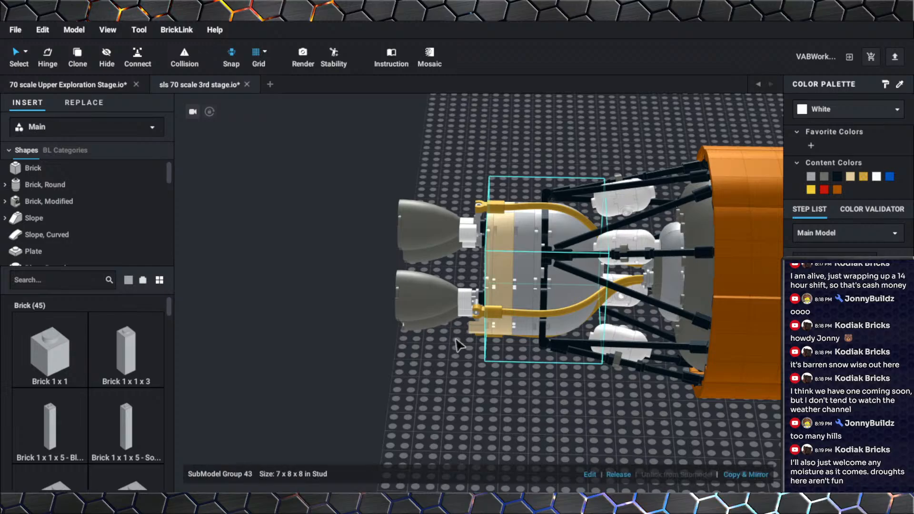
# Copy the 14 engine parts, including nozzles, gold hoses and the tan and grey base, and paste them onto the empty baseplate area beside the tank.
pyautogui.moveTo(386, 170); pyautogui.dragTo(522, 422)
pyautogui.rightClick(516, 277)
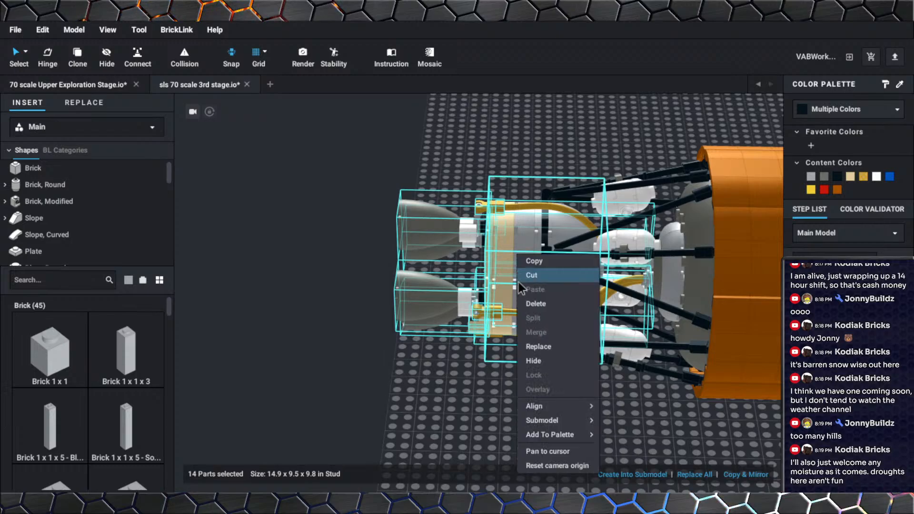
pyautogui.click(540, 263)
pyautogui.scroll(-4, 542, 371)
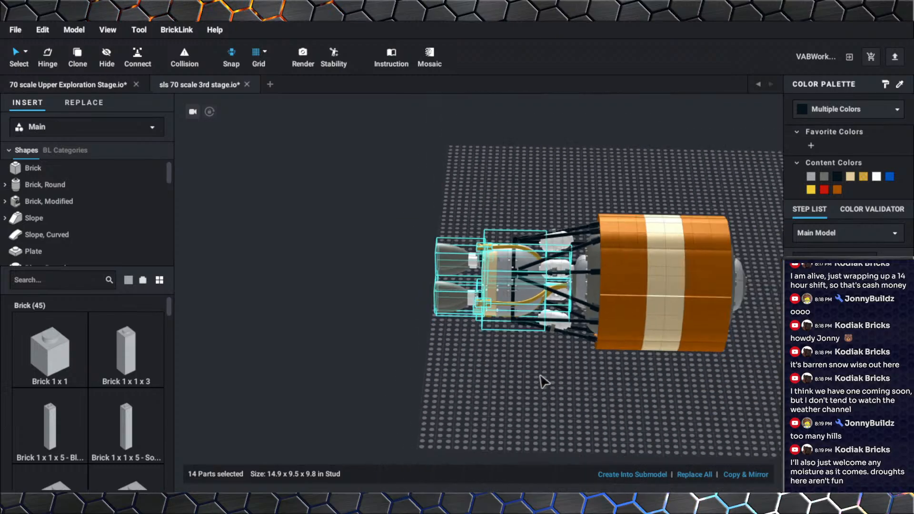
pyautogui.click(672, 450)
pyautogui.moveTo(633, 420); pyautogui.dragTo(621, 405, button='right')
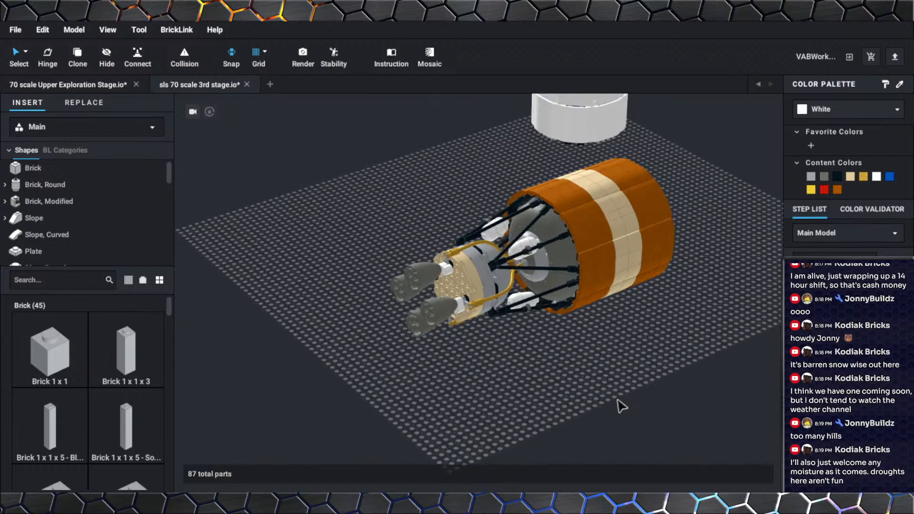
pyautogui.moveTo(621, 405); pyautogui.dragTo(485, 270, button='middle')
pyautogui.rightClick(485, 269)
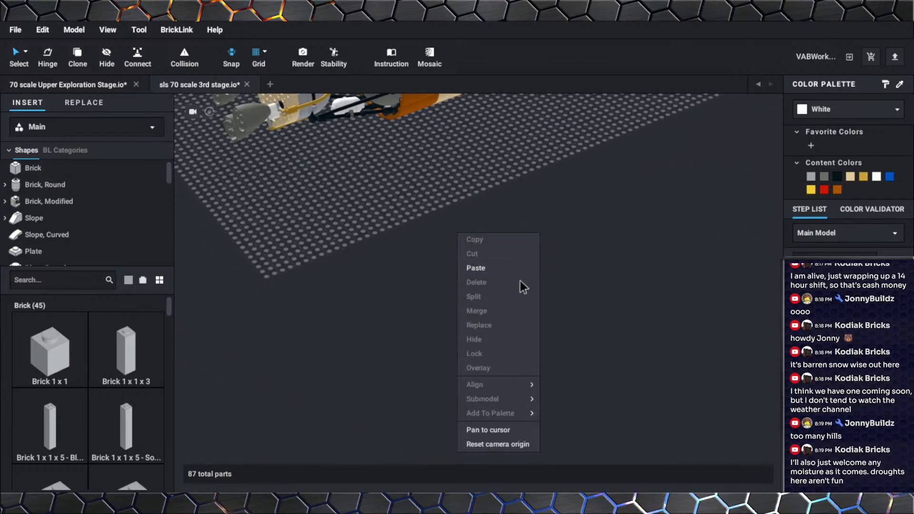
pyautogui.click(501, 272)
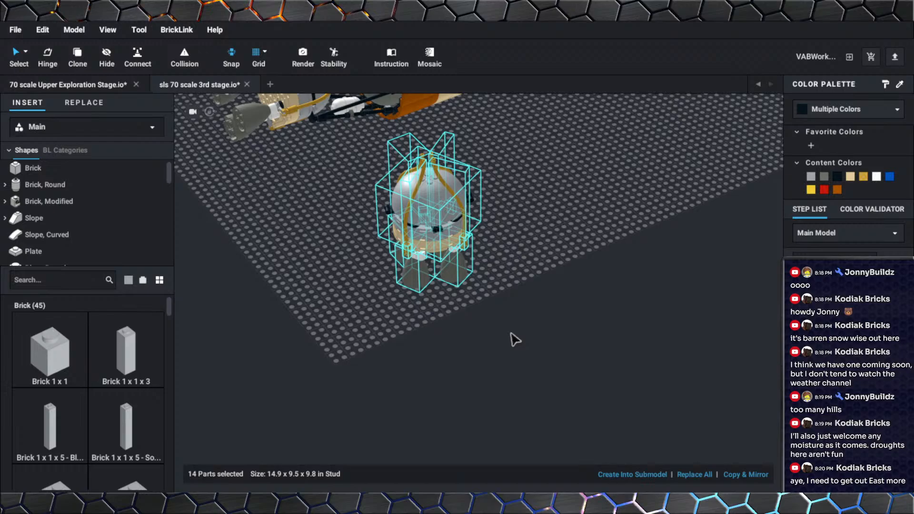
# Turn the pasted engine section about its vertical axis on the baseplate.
pyautogui.scroll(10, 514, 339)
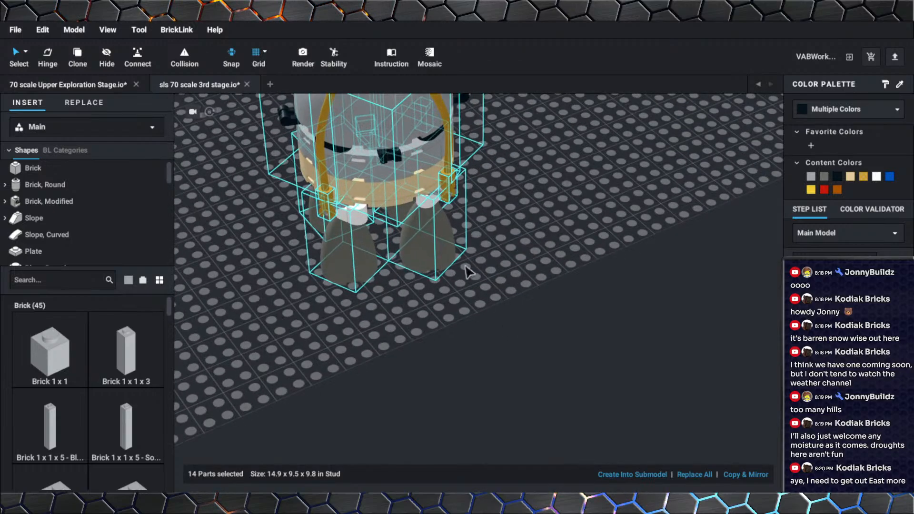
pyautogui.press('Right')
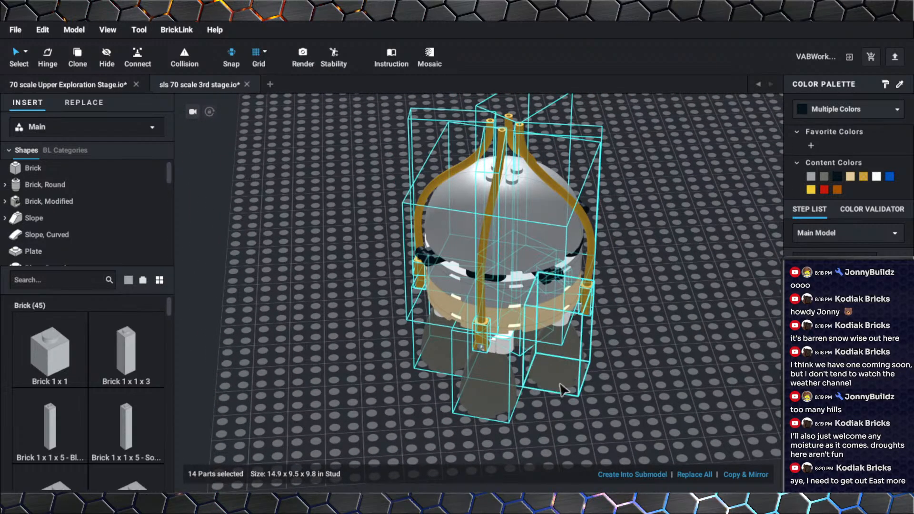
pyautogui.scroll(-2, 577, 383)
pyautogui.press('Right')
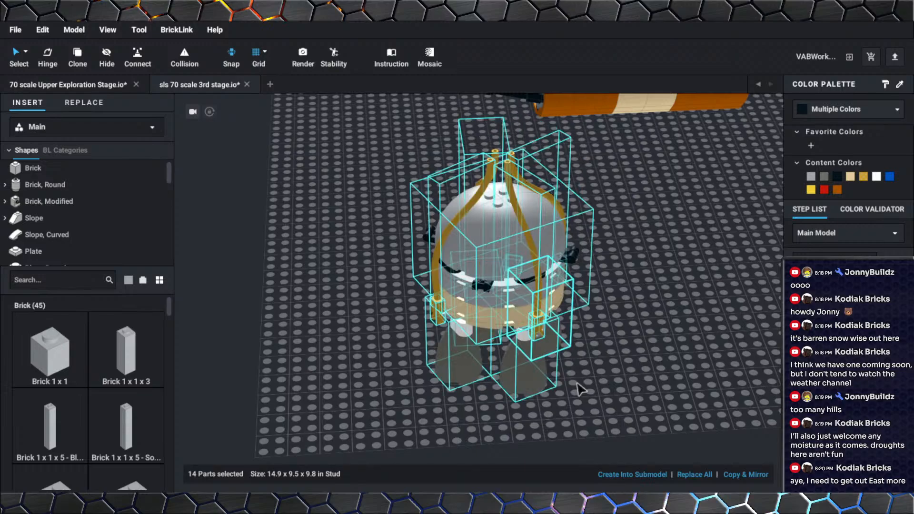
pyautogui.press('Right')
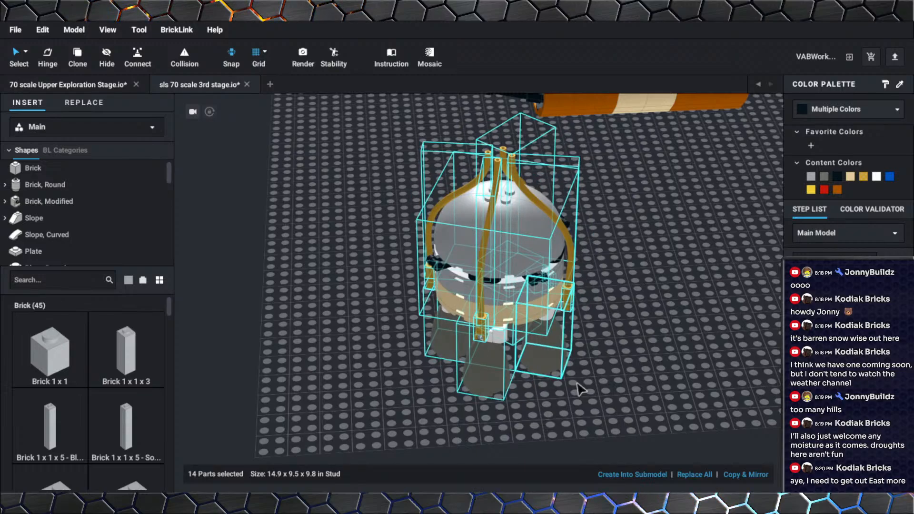
pyautogui.scroll(-3, 577, 383)
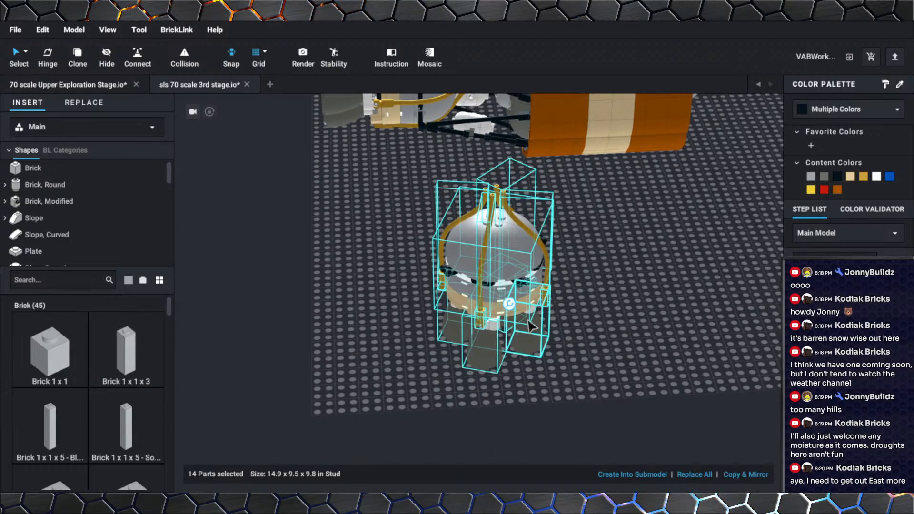
# Rotate the pasted engine section by 20 degrees about its vertical axis and deselect it.
pyautogui.moveTo(512, 308)
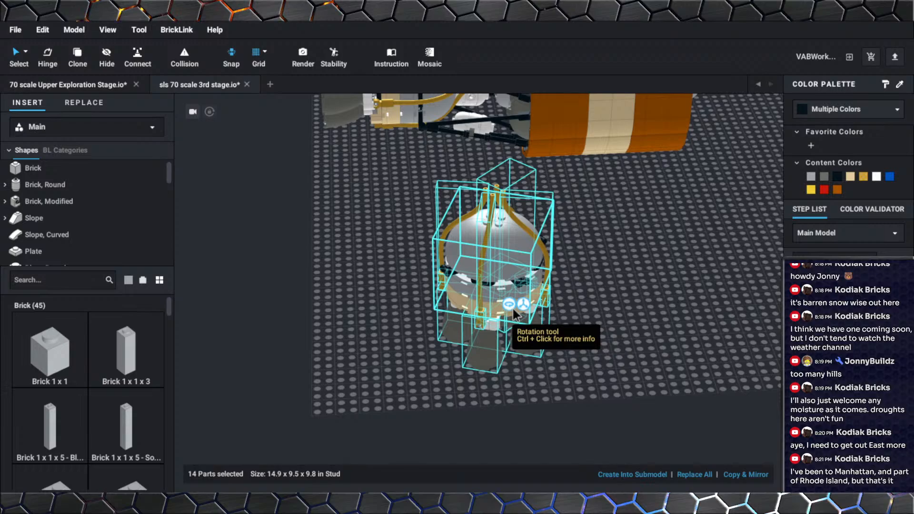
pyautogui.click(513, 308)
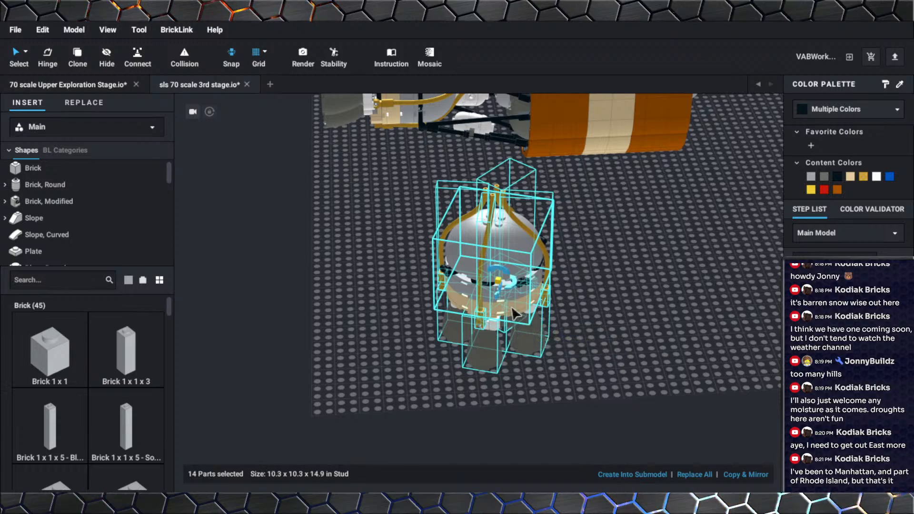
pyautogui.click(512, 287)
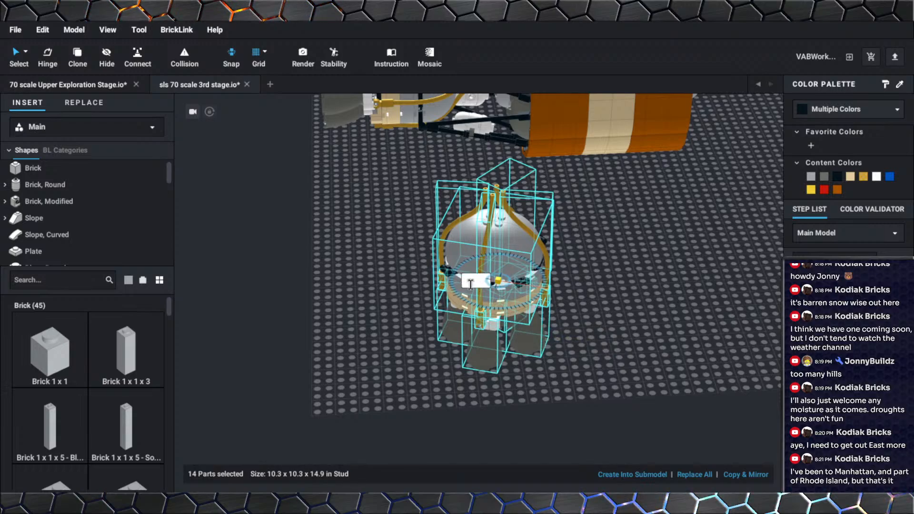
pyautogui.write('20')
pyautogui.press('Return')
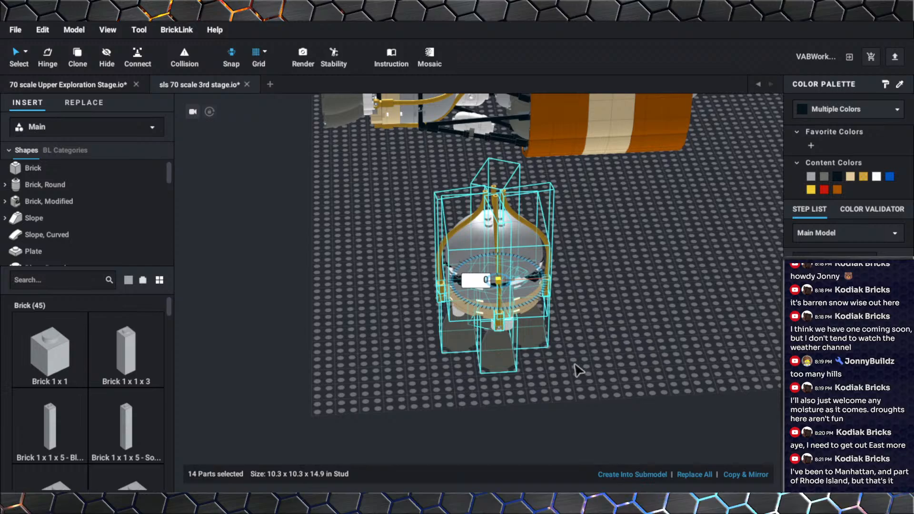
pyautogui.press('Escape')
pyautogui.scroll(3, 577, 372)
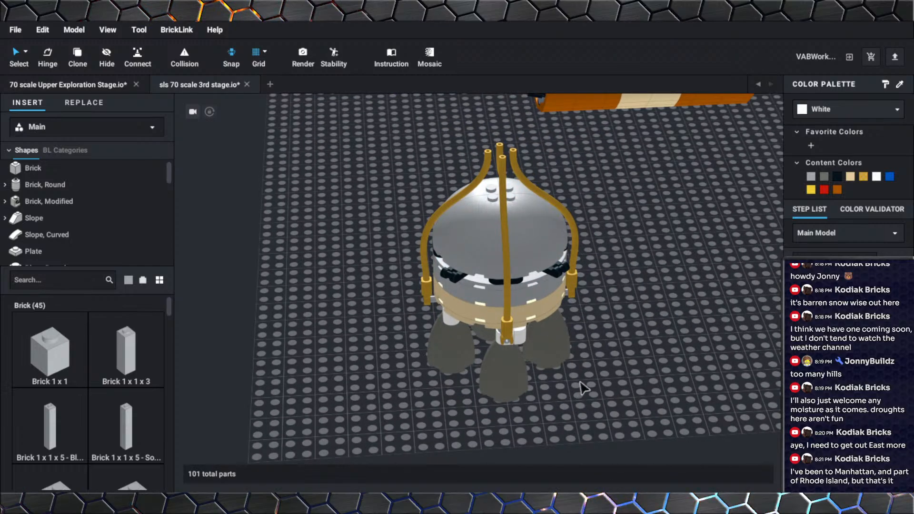
# Examine the copied engine section's nozzles, hose mounts and tan underside from above, from the side and from below.
pyautogui.scroll(3, 578, 387)
pyautogui.moveTo(588, 386)
pyautogui.mouseDown(button='right')
pyautogui.moveTo(569, 362)
pyautogui.moveTo(564, 370)
pyautogui.moveTo(577, 374)
pyautogui.mouseUp(button='right')
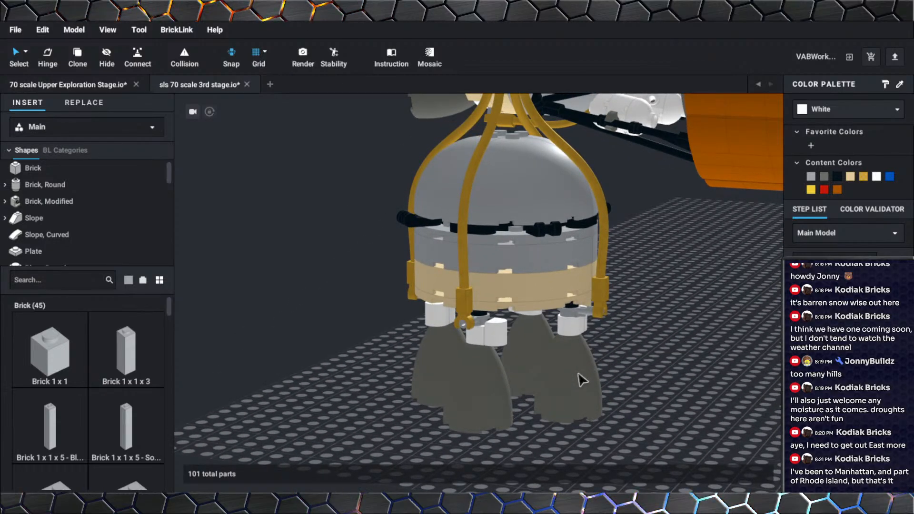
pyautogui.click(582, 380)
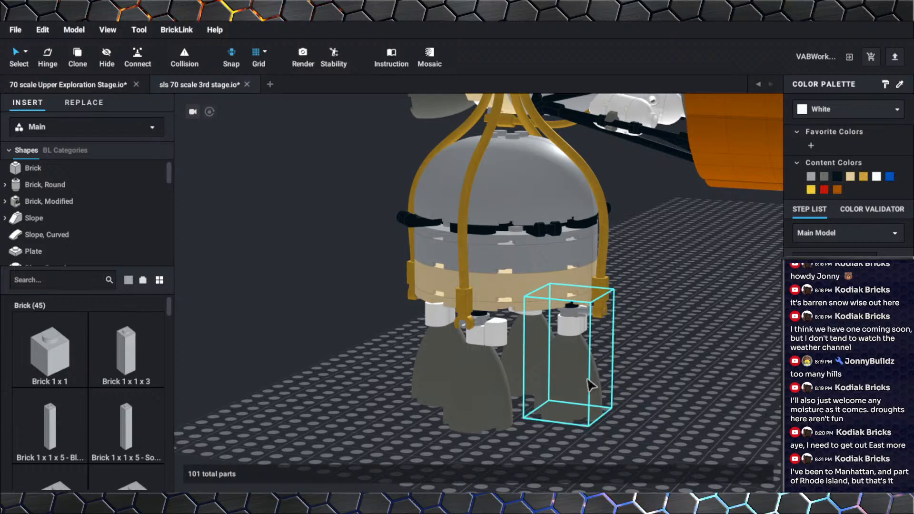
pyautogui.moveTo(588, 379); pyautogui.dragTo(560, 394, button='right')
pyautogui.scroll(3, 588, 414)
pyautogui.click(551, 393)
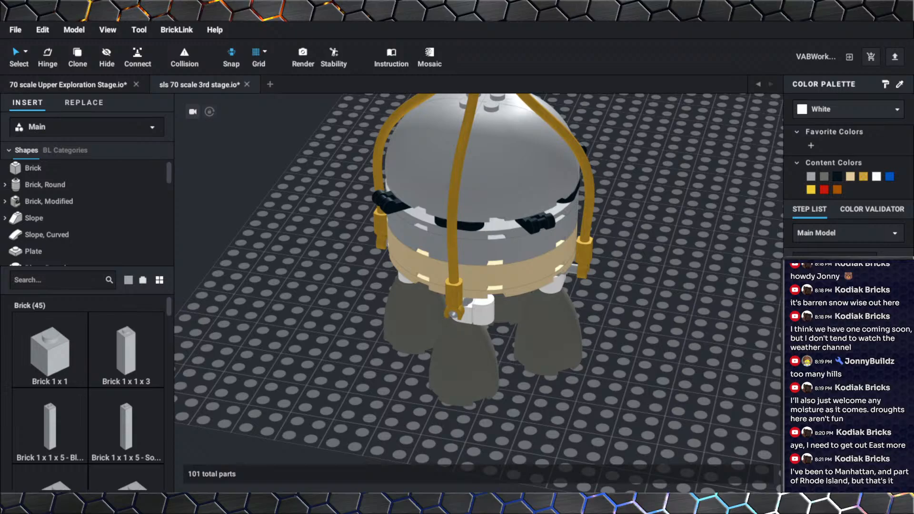
pyautogui.scroll(-3, 613, 300)
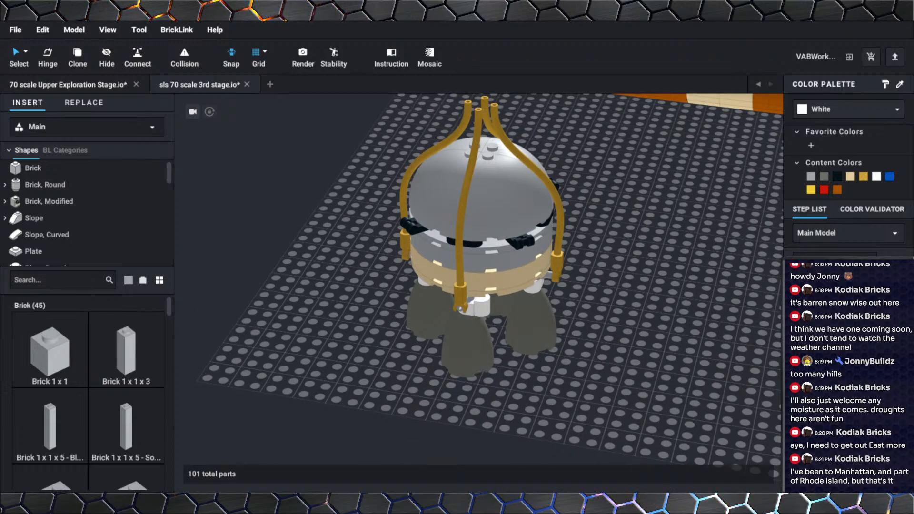
pyautogui.scroll(-3, 619, 328)
pyautogui.scroll(5, 615, 328)
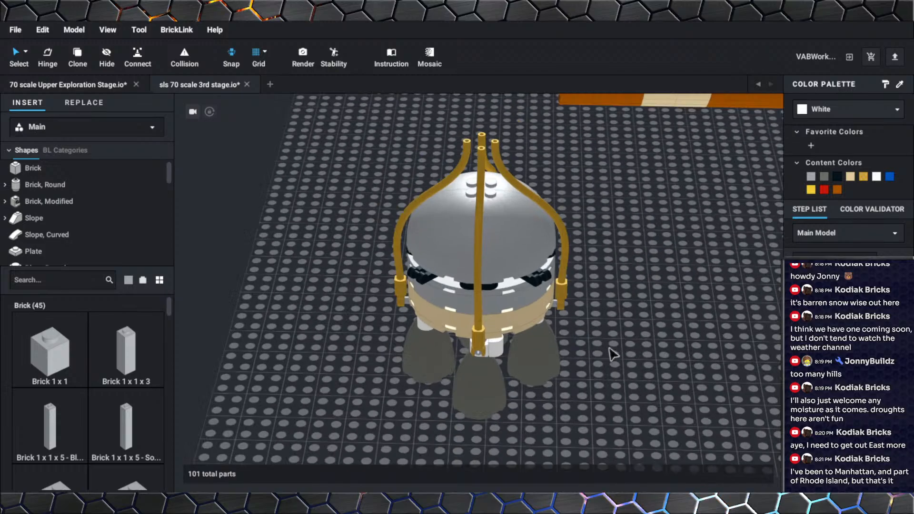
pyautogui.moveTo(608, 340); pyautogui.dragTo(580, 333, button='right')
pyautogui.scroll(3, 563, 316)
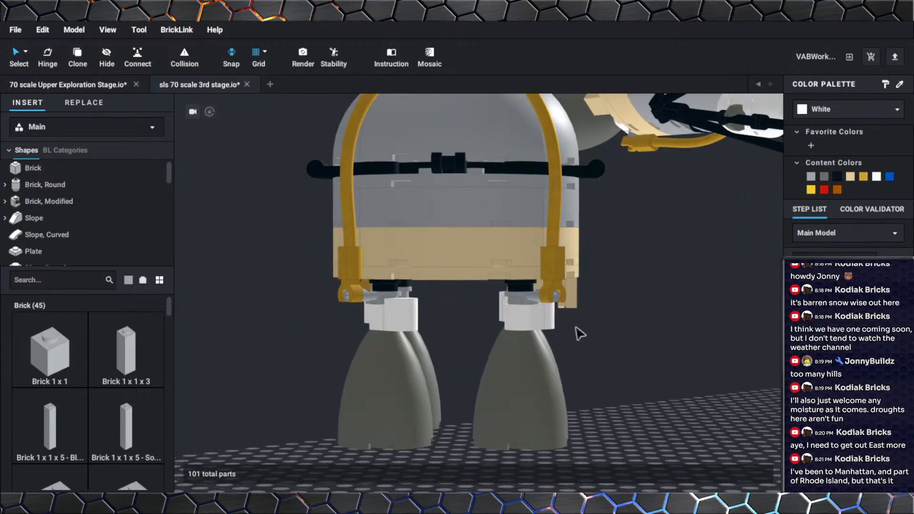
pyautogui.scroll(2, 576, 328)
pyautogui.moveTo(576, 328); pyautogui.dragTo(598, 309, button='middle')
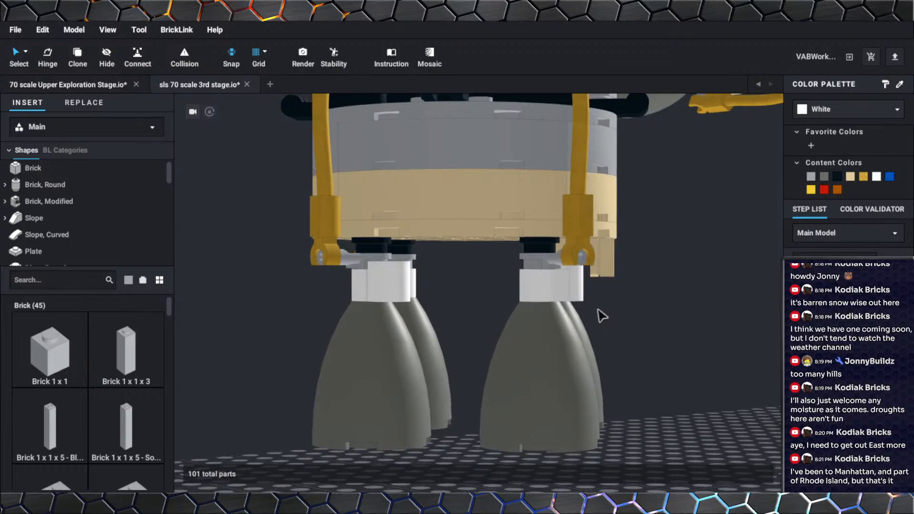
pyautogui.scroll(-2, 598, 310)
pyautogui.moveTo(598, 308); pyautogui.dragTo(591, 290, button='right')
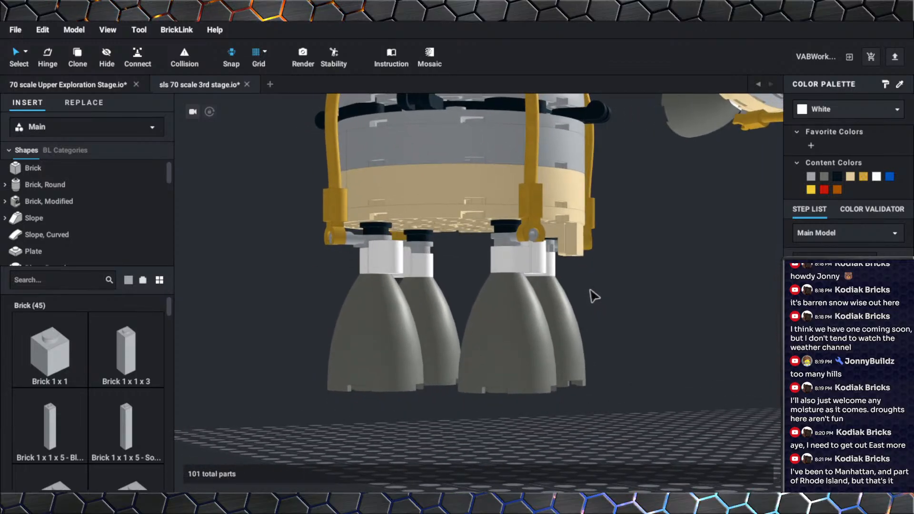
pyautogui.rightClick(590, 289)
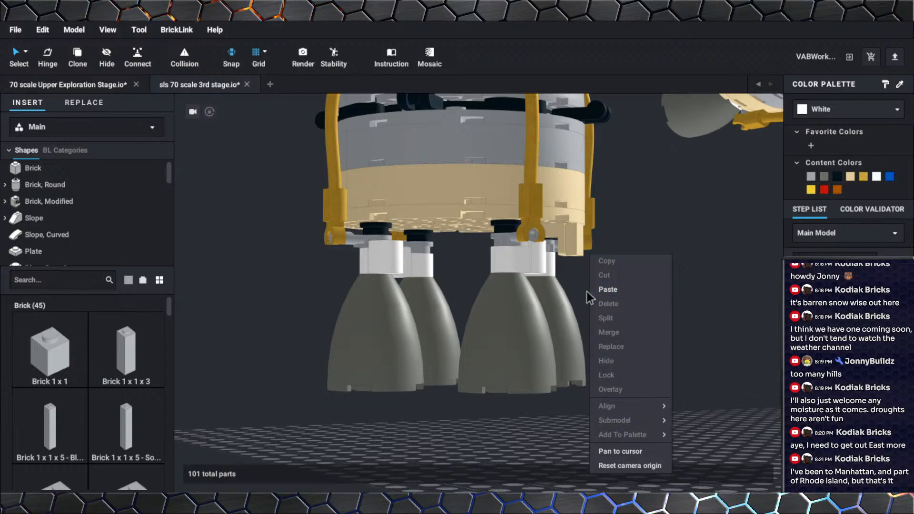
pyautogui.click(641, 185)
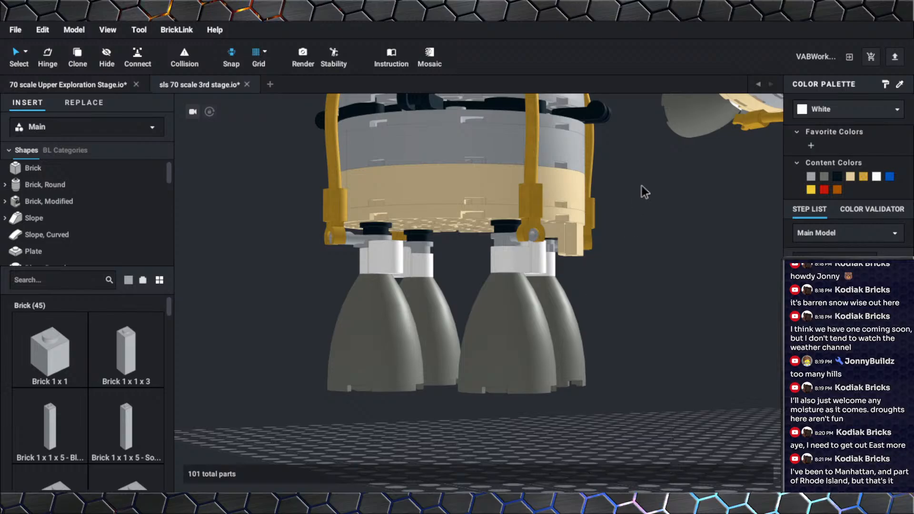
# Examine how the copied engine section's dome, black clips and gold hoses fit together above the tan base.
pyautogui.scroll(-3, 642, 264)
pyautogui.scroll(5, 625, 291)
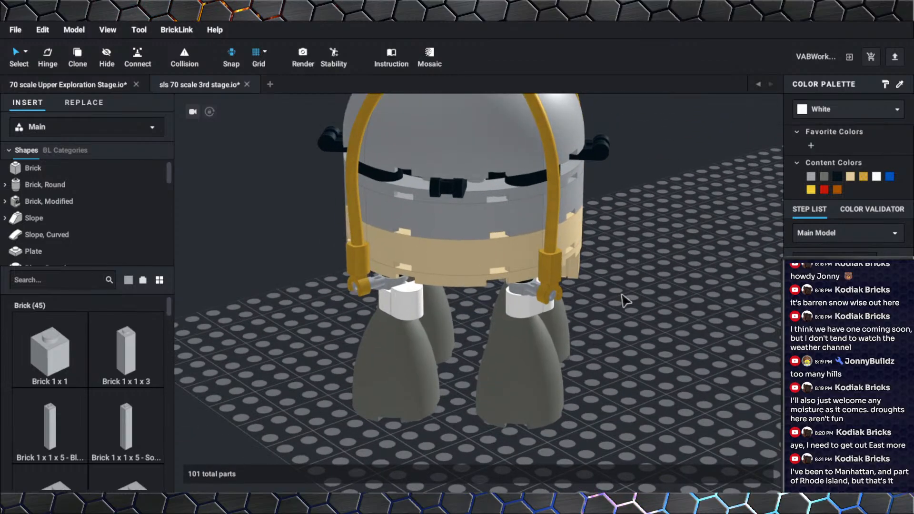
pyautogui.scroll(-5, 614, 295)
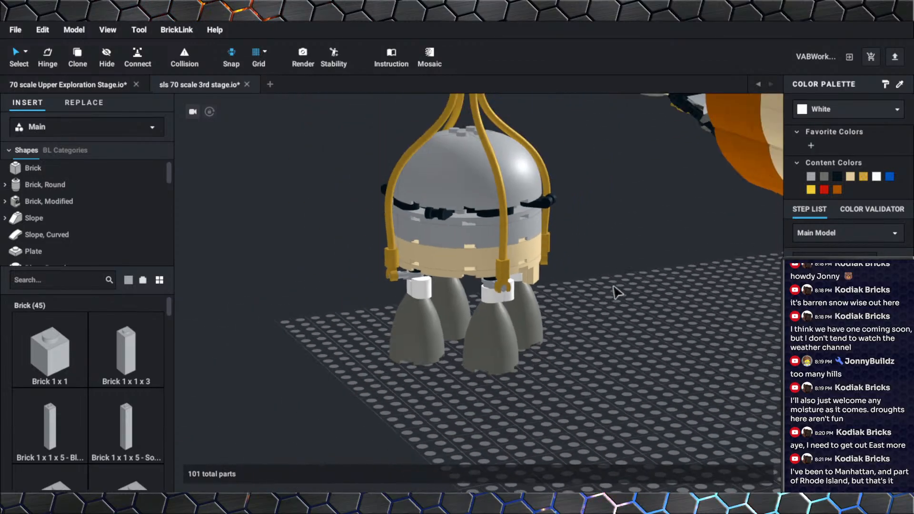
pyautogui.moveTo(590, 288); pyautogui.dragTo(590, 284, button='right')
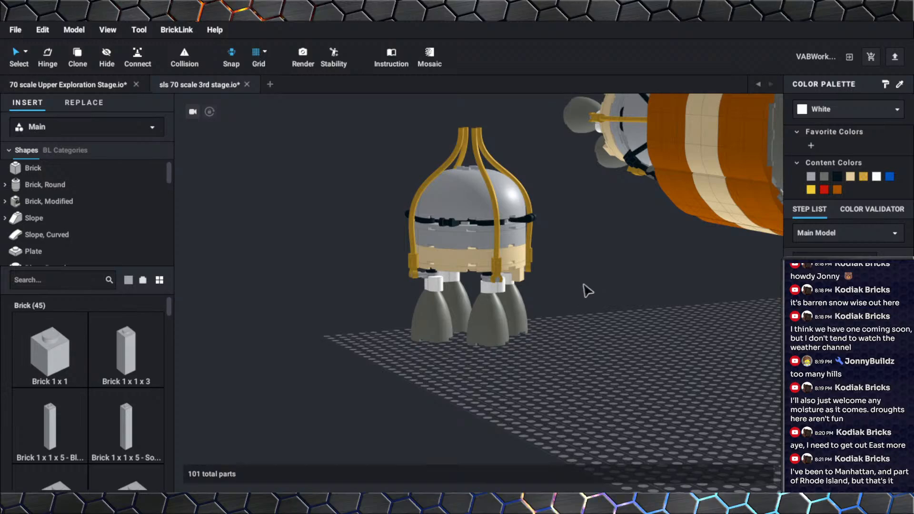
pyautogui.scroll(5, 566, 281)
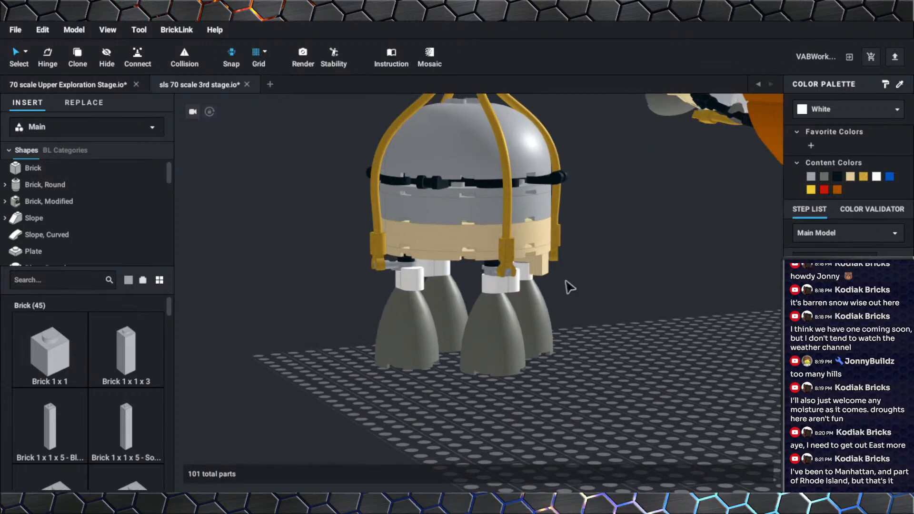
pyautogui.moveTo(565, 282); pyautogui.dragTo(582, 309, button='right')
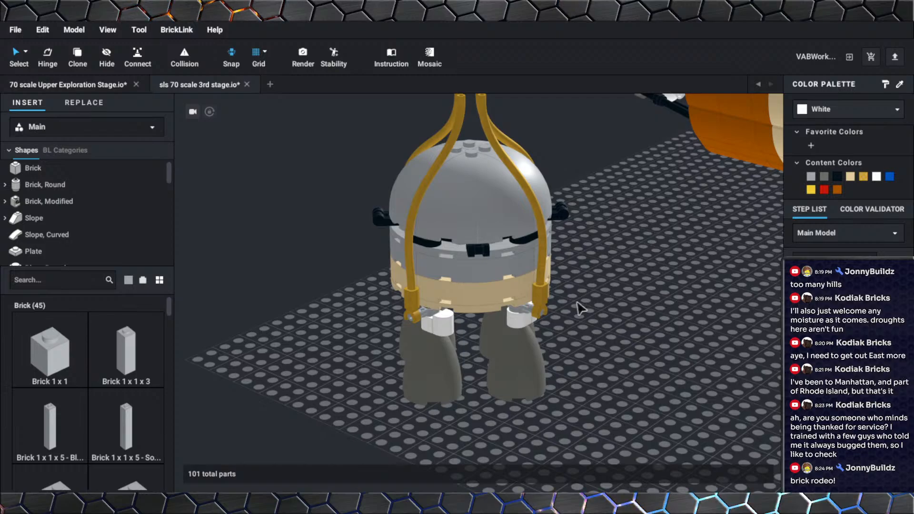
pyautogui.scroll(-3, 573, 328)
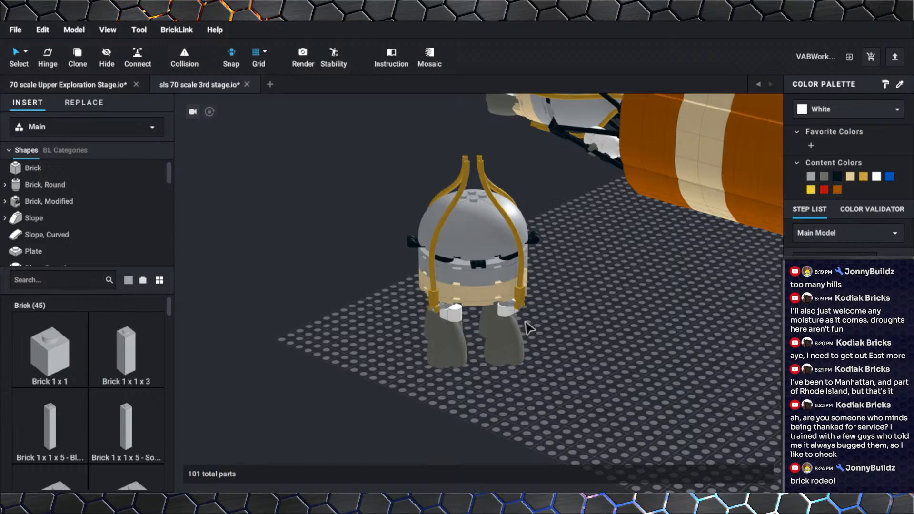
pyautogui.scroll(5, 530, 323)
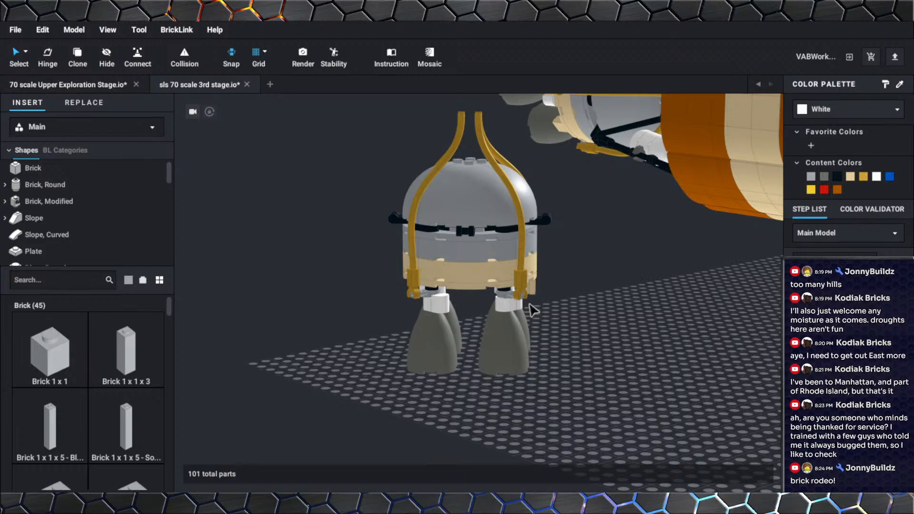
pyautogui.scroll(5, 528, 307)
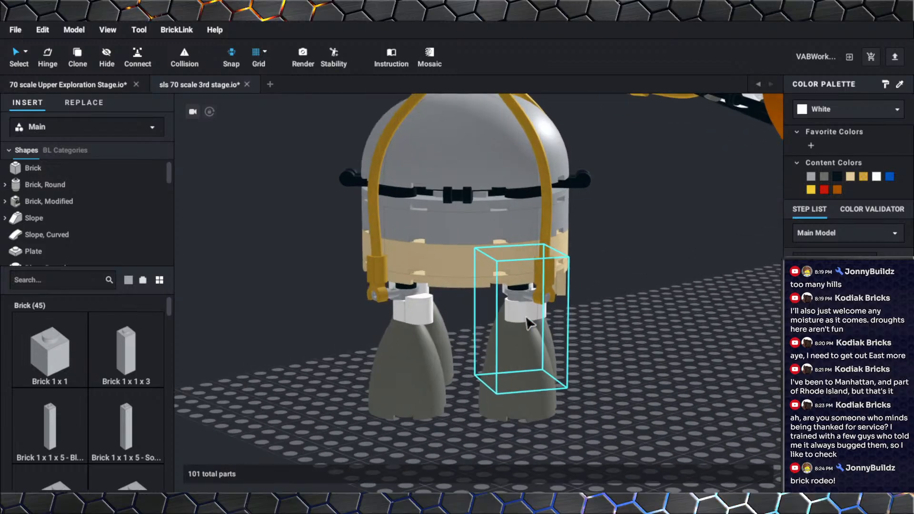
pyautogui.scroll(-5, 521, 311)
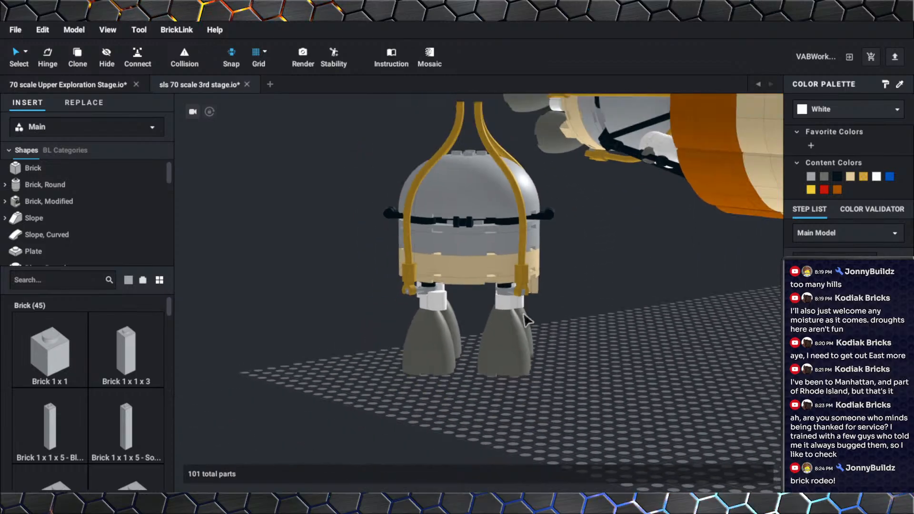
pyautogui.moveTo(528, 321); pyautogui.dragTo(577, 341, button='right')
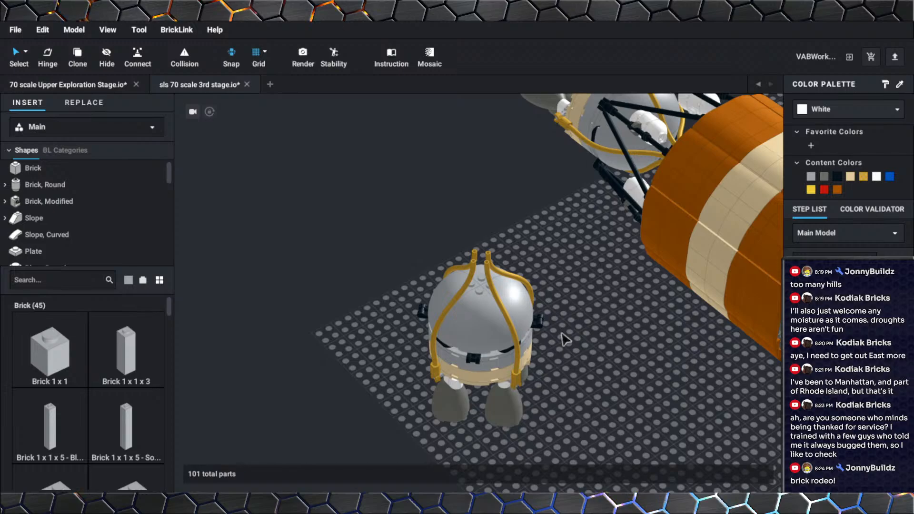
pyautogui.scroll(3, 561, 334)
pyautogui.moveTo(542, 299)
pyautogui.mouseDown(button='right')
pyautogui.moveTo(524, 275)
pyautogui.moveTo(539, 307)
pyautogui.mouseUp(button='right')
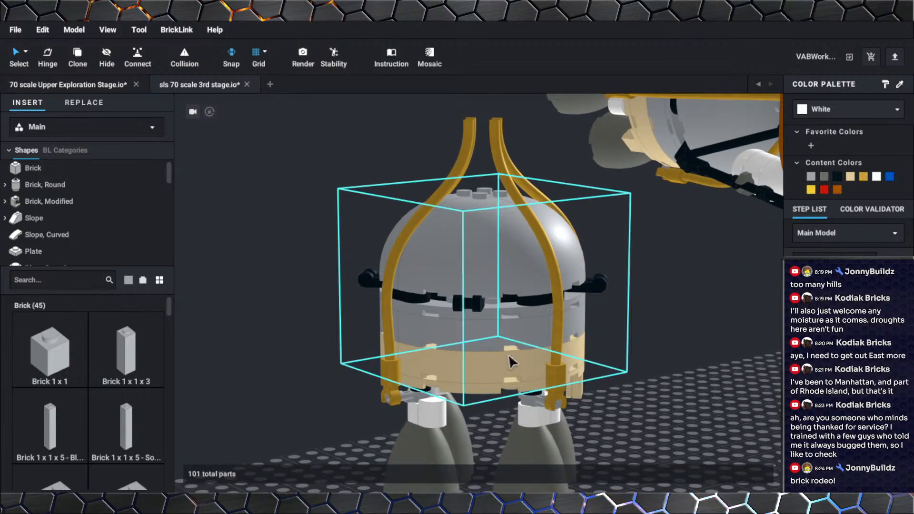
# Release the dome, grey and tan base submodel of the copied engine section into individual parts.
pyautogui.moveTo(496, 345); pyautogui.dragTo(527, 299, button='right')
pyautogui.click(527, 299)
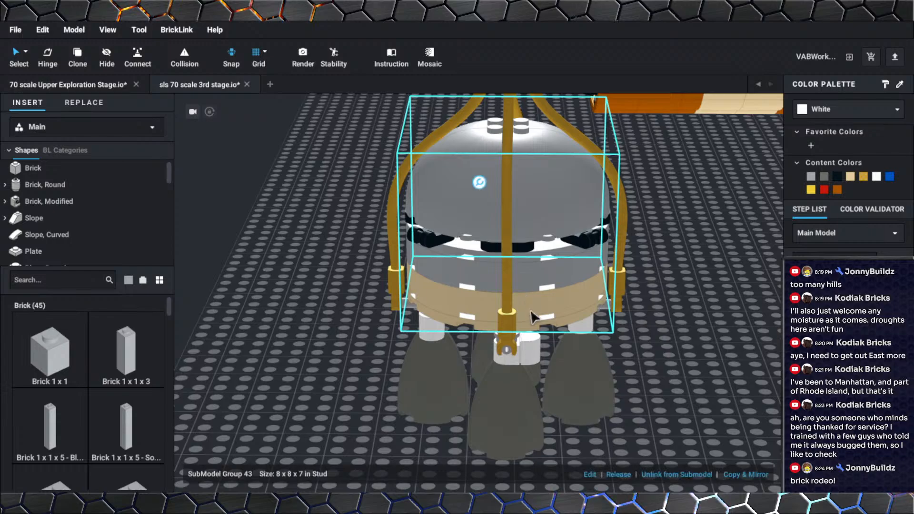
pyautogui.click(608, 473)
pyautogui.click(588, 403)
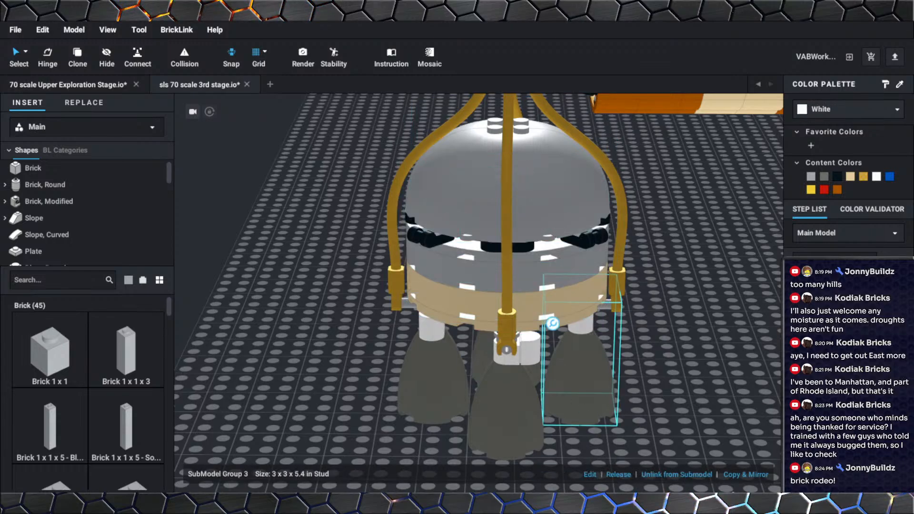
pyautogui.scroll(-4, 675, 369)
pyautogui.moveTo(627, 376); pyautogui.dragTo(643, 349, button='right')
pyautogui.scroll(3, 645, 353)
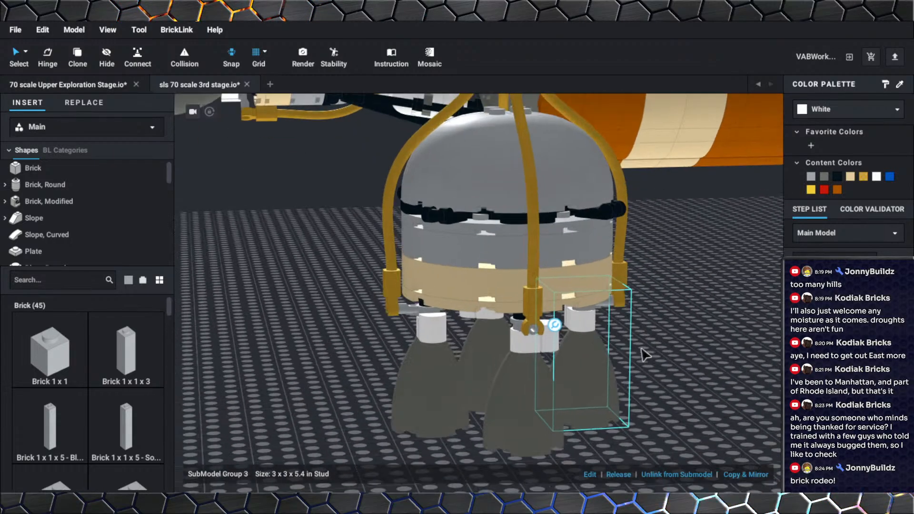
# Cut the five tan parts forming the bottom ring and plate out of the copied engine section.
pyautogui.click(512, 282)
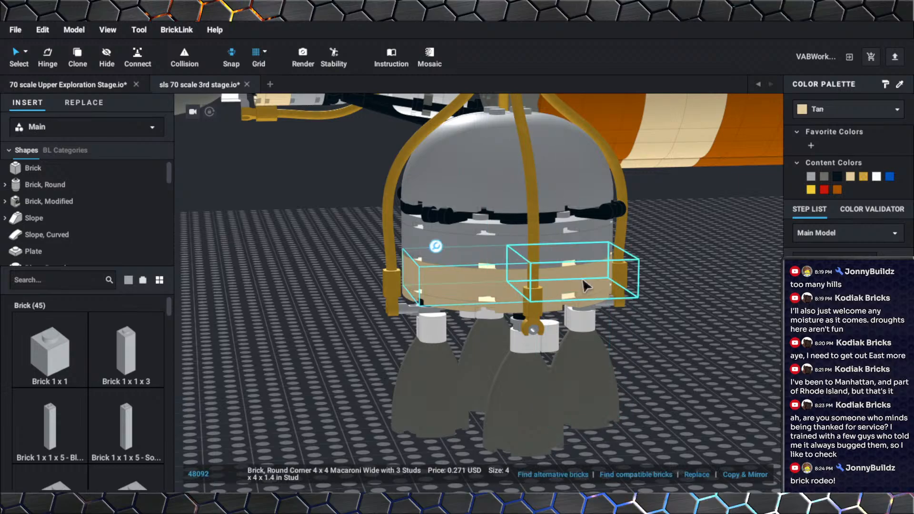
pyautogui.keyDown('ctrl'); pyautogui.click(578, 282); pyautogui.keyUp('ctrl')
pyautogui.moveTo(577, 282); pyautogui.dragTo(456, 314, button='right')
pyautogui.keyDown('ctrl'); pyautogui.click(532, 310); pyautogui.keyUp('ctrl')
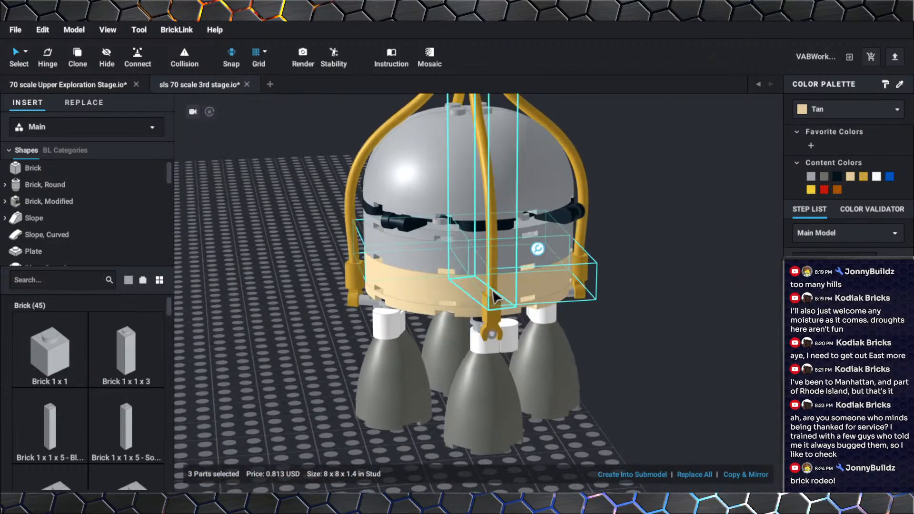
pyautogui.keyDown('ctrl'); pyautogui.click(455, 314); pyautogui.keyUp('ctrl')
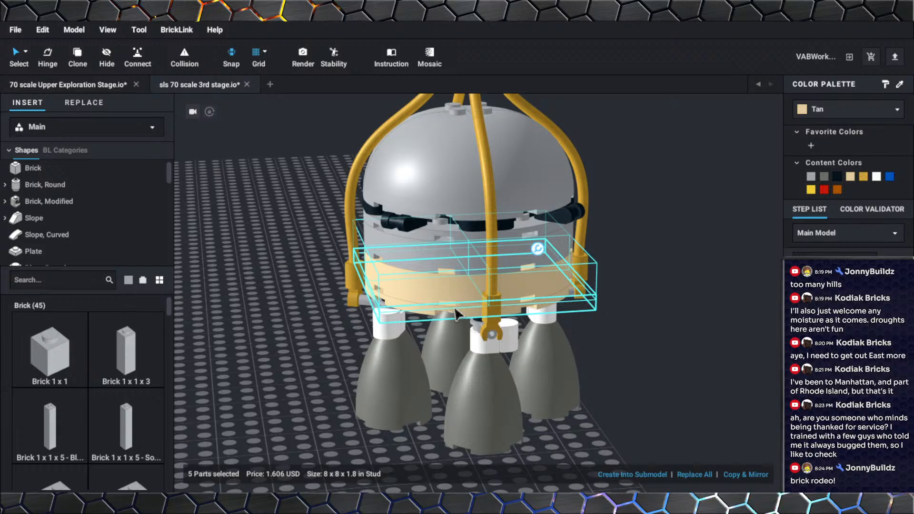
pyautogui.rightClick(455, 314)
pyautogui.click(470, 276)
# Paste the tan ring and plate onto the empty baseplate area beside the copied engine section.
pyautogui.moveTo(607, 351); pyautogui.dragTo(551, 306, button='right')
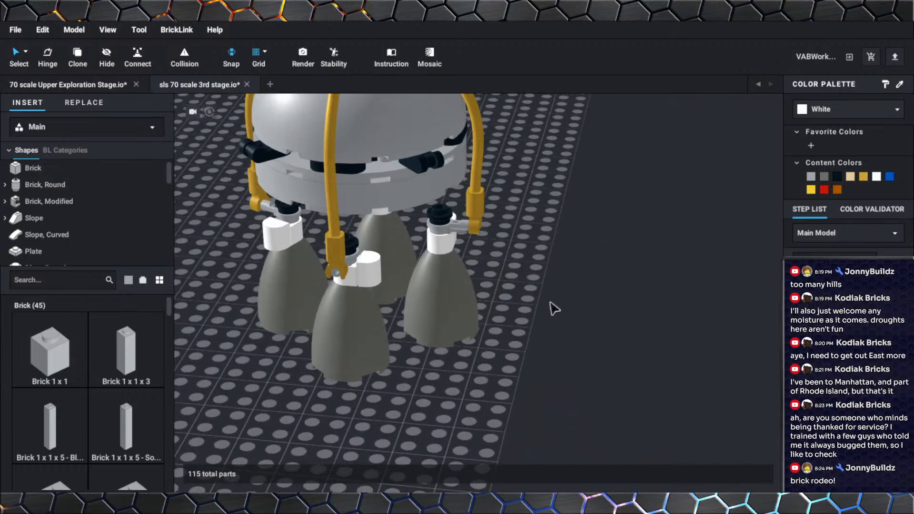
pyautogui.rightClick(566, 295)
pyautogui.click(579, 288)
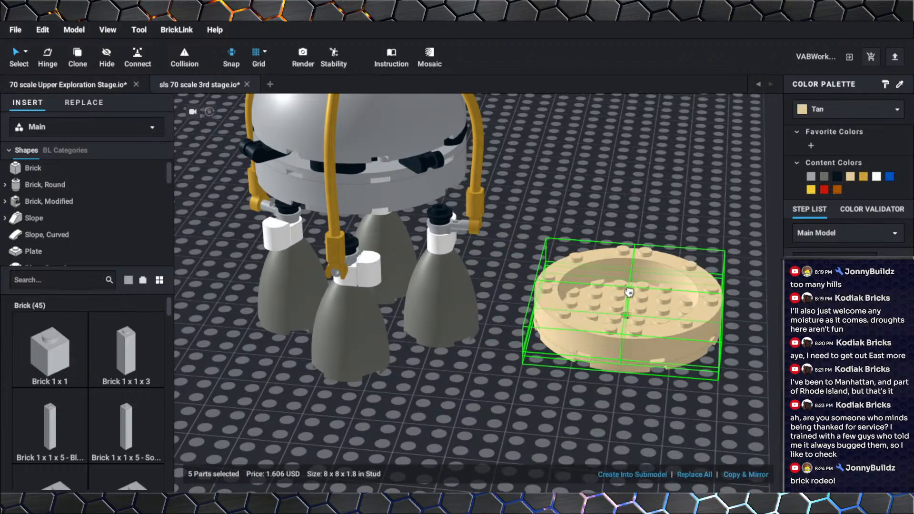
pyautogui.click(582, 316)
pyautogui.moveTo(444, 286); pyautogui.dragTo(450, 238, button='right')
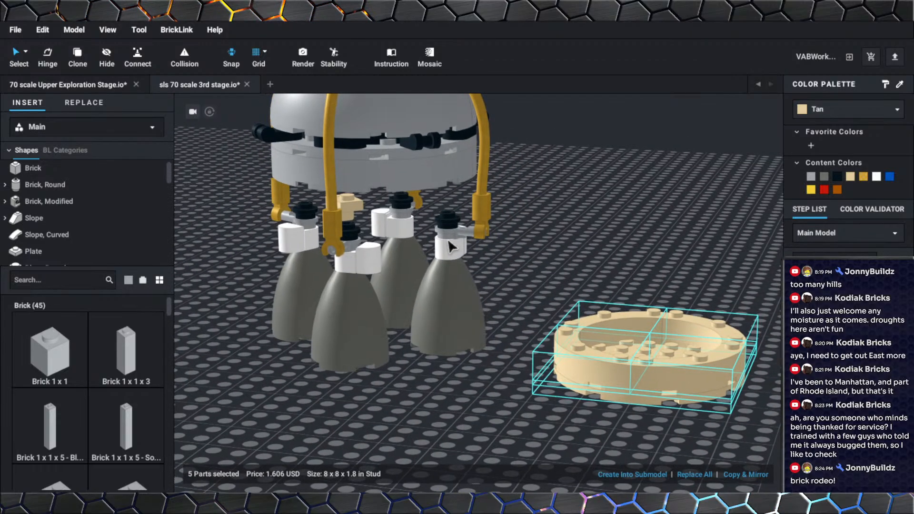
pyautogui.scroll(3, 450, 238)
pyautogui.moveTo(399, 164); pyautogui.dragTo(430, 221, button='middle')
pyautogui.moveTo(430, 228); pyautogui.dragTo(550, 312, button='right')
pyautogui.scroll(-10, 548, 307)
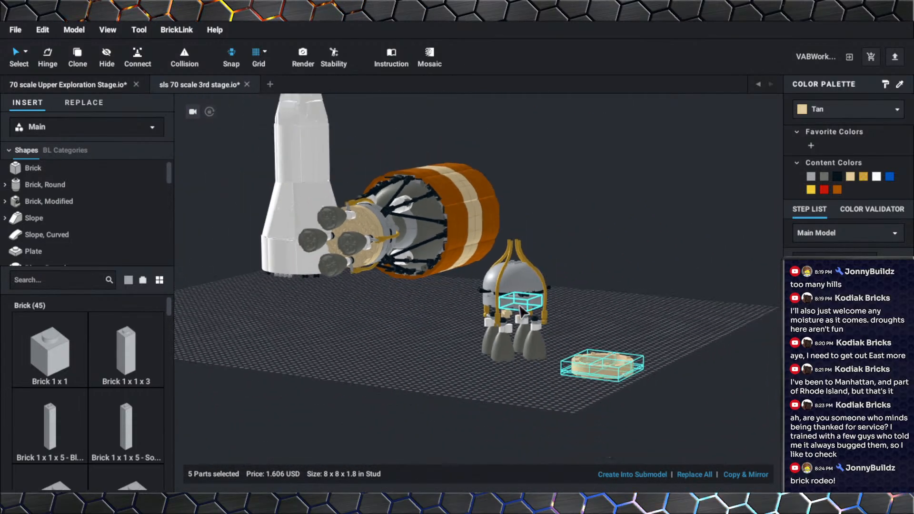
# Switch to the 70 scale Upper Exploration Stage model and hide the white flag panel covering the engine bells.
pyautogui.click(72, 83)
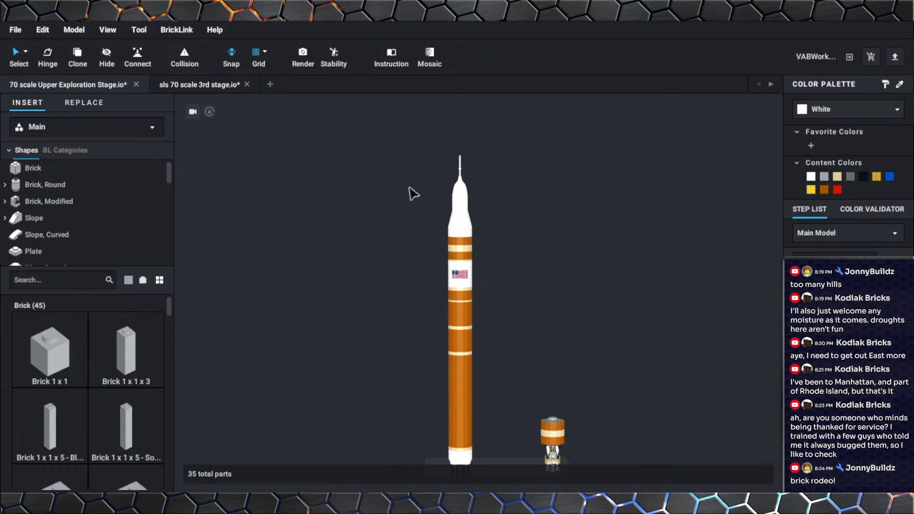
pyautogui.scroll(3, 439, 255)
pyautogui.scroll(5, 439, 255)
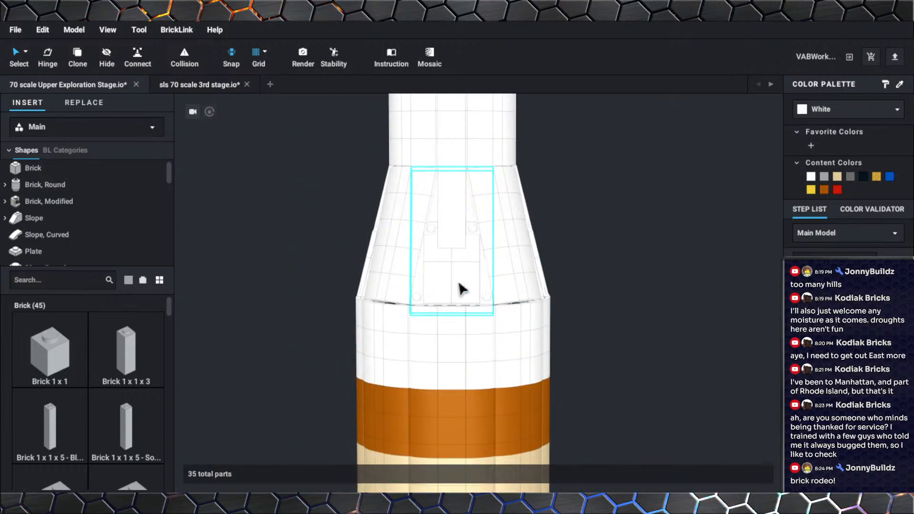
pyautogui.moveTo(457, 325); pyautogui.dragTo(457, 193, button='middle')
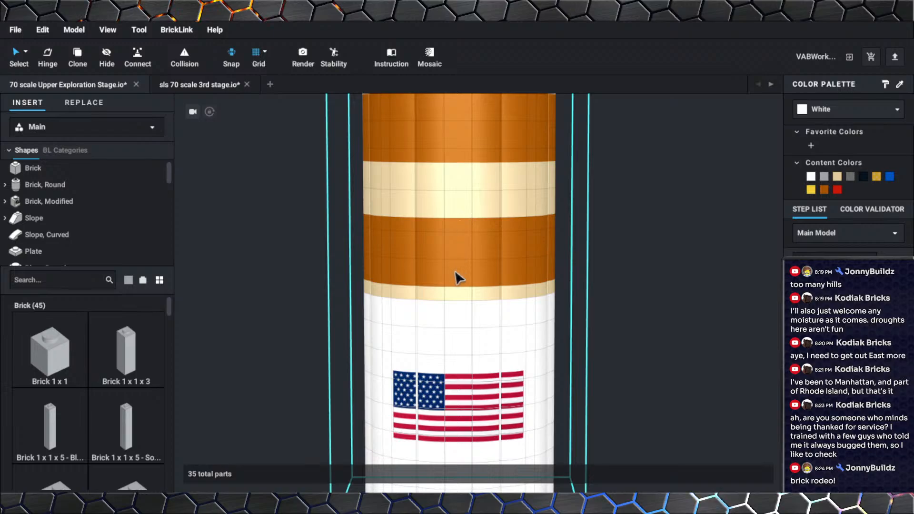
pyautogui.click(458, 327)
pyautogui.rightClick(456, 321)
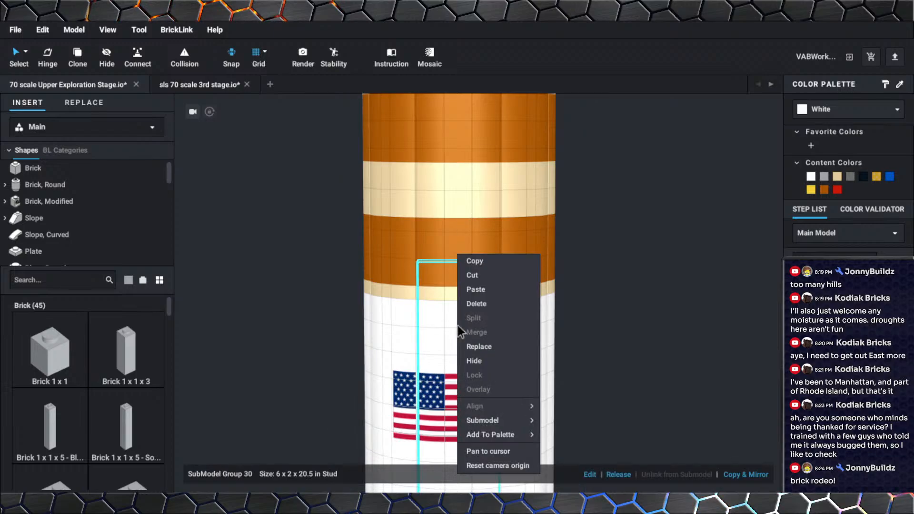
pyautogui.click(477, 355)
pyautogui.moveTo(471, 355); pyautogui.dragTo(478, 224, button='middle')
pyautogui.scroll(6, 479, 224)
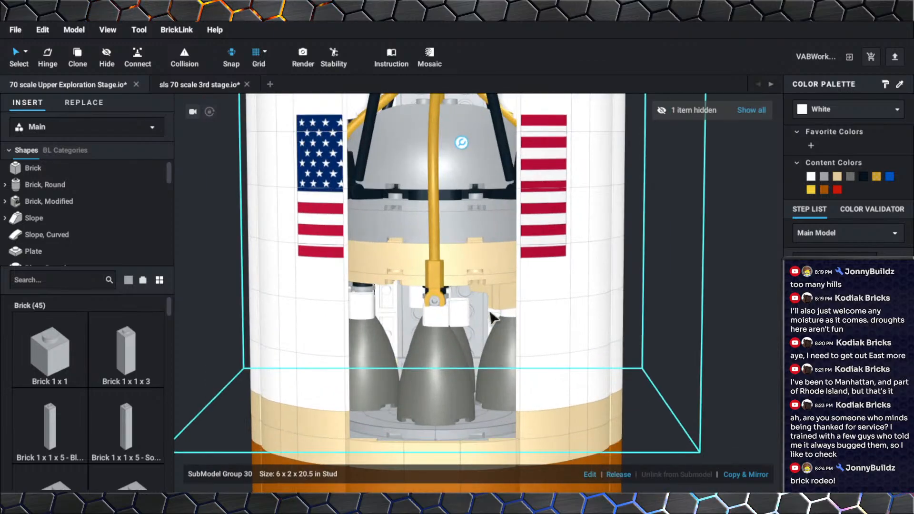
pyautogui.scroll(8, 495, 244)
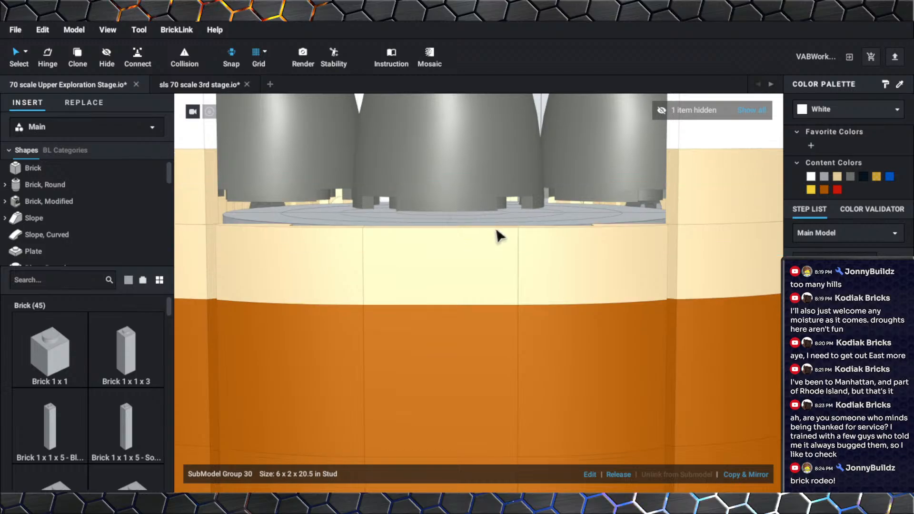
pyautogui.moveTo(501, 206); pyautogui.dragTo(503, 242, button='middle')
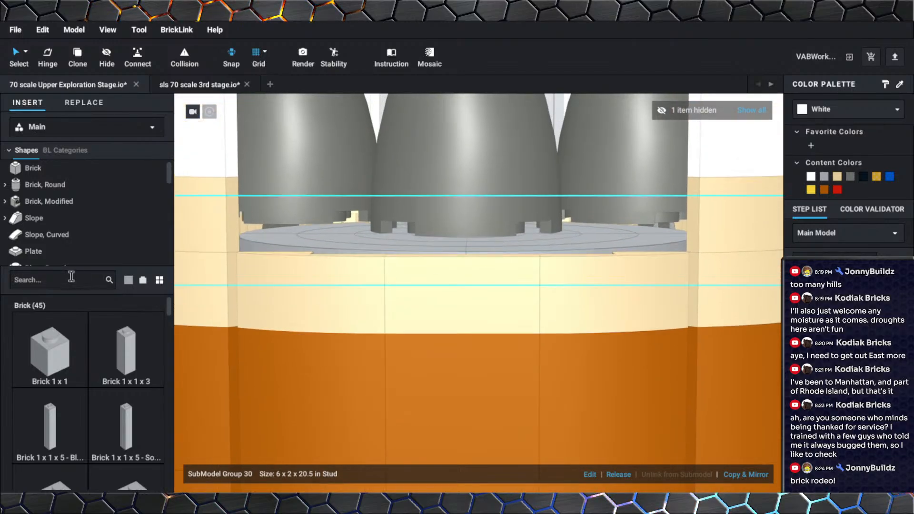
# Place a light bluish gray Plate 1 x 1 under the middle engine bell at the grey disc's edge.
pyautogui.click(43, 252)
pyautogui.click(47, 347)
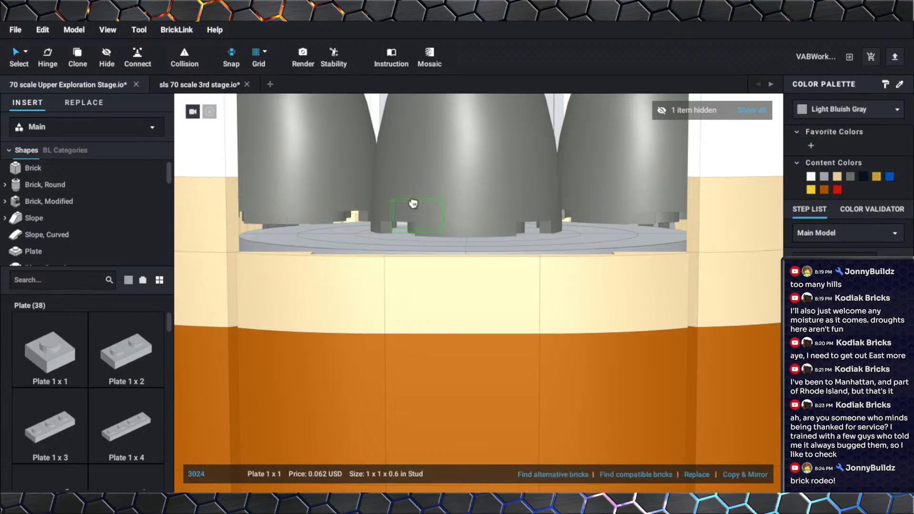
pyautogui.click(436, 273)
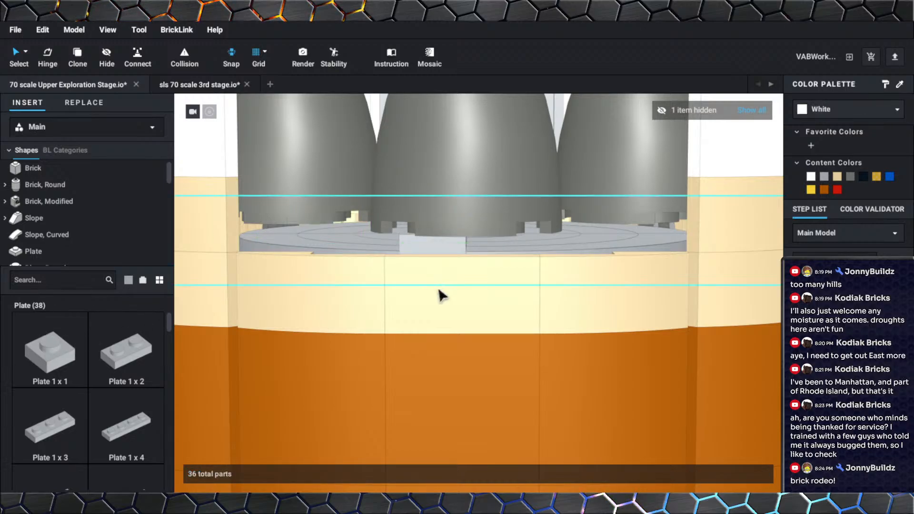
# Hide the tan and orange wall panel below the engine bells and examine how the 1 x 1 plate fits the gap.
pyautogui.click(438, 290)
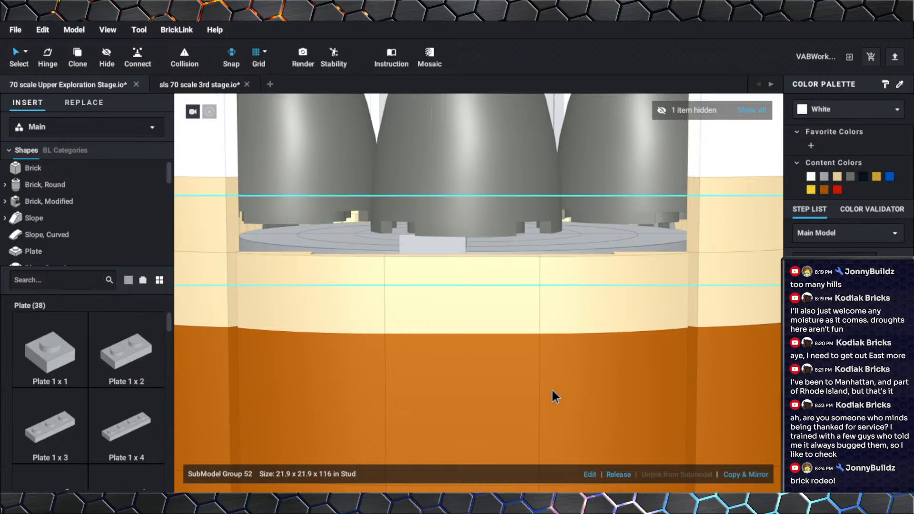
pyautogui.click(502, 335)
pyautogui.click(502, 336)
pyautogui.rightClick(480, 337)
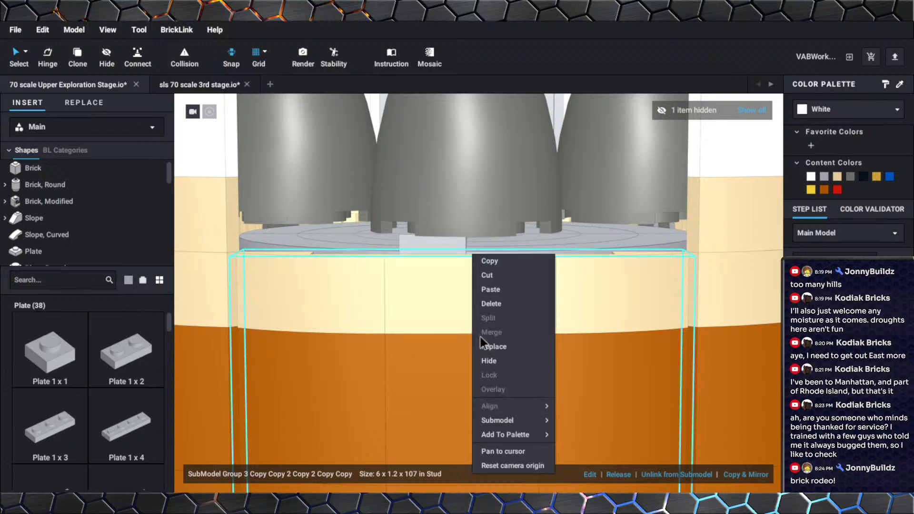
pyautogui.click(489, 360)
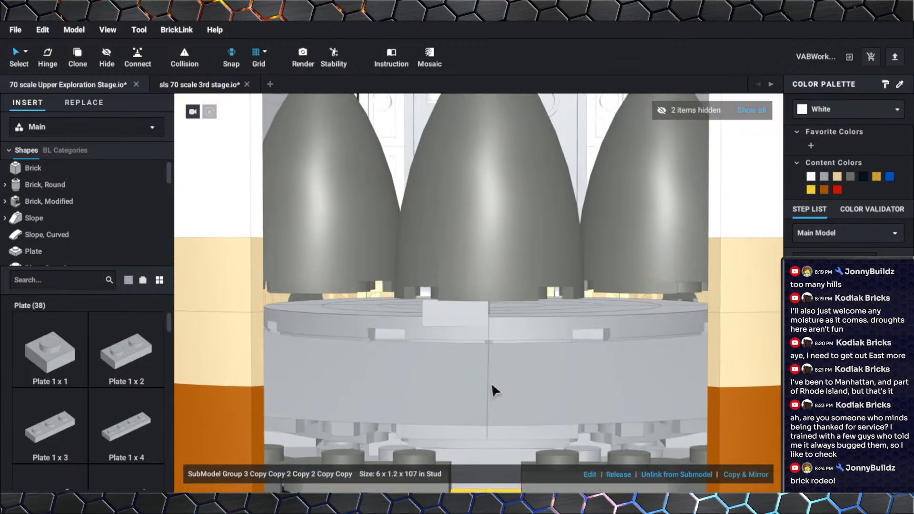
pyautogui.scroll(5, 490, 371)
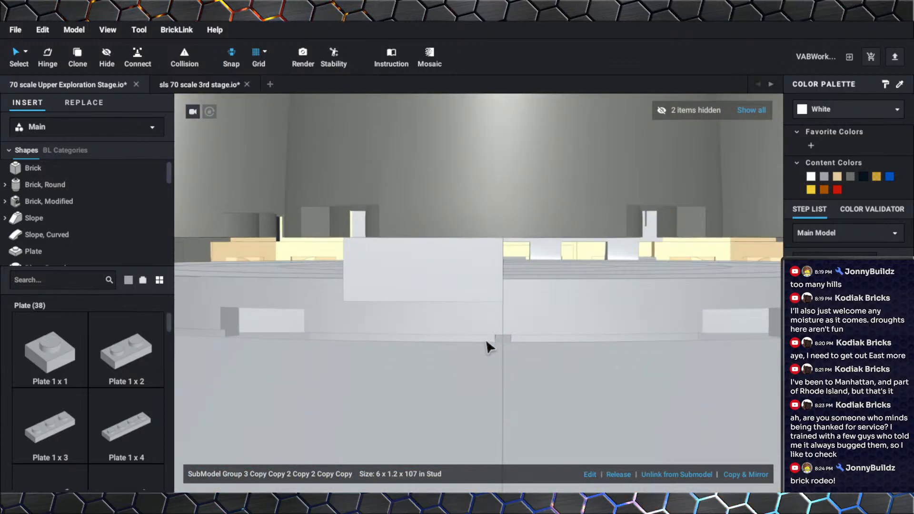
pyautogui.moveTo(486, 341); pyautogui.dragTo(495, 338, button='middle')
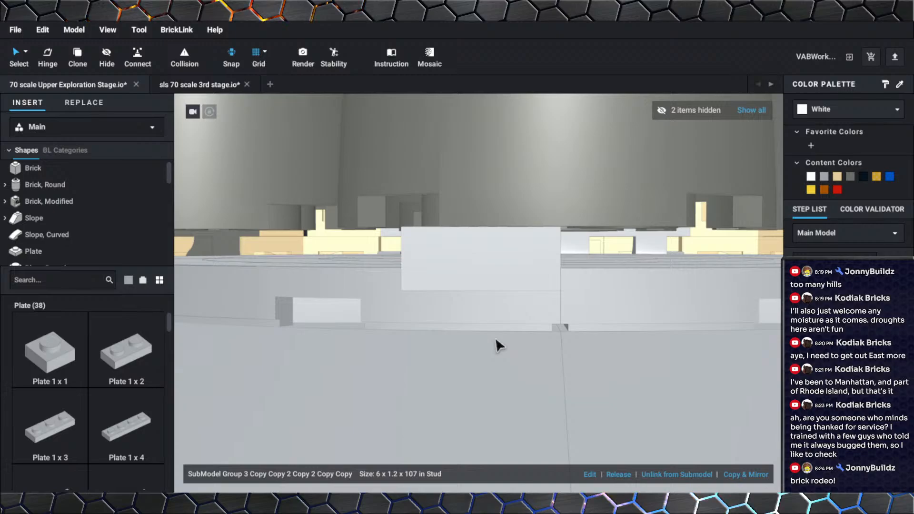
pyautogui.scroll(-4, 496, 337)
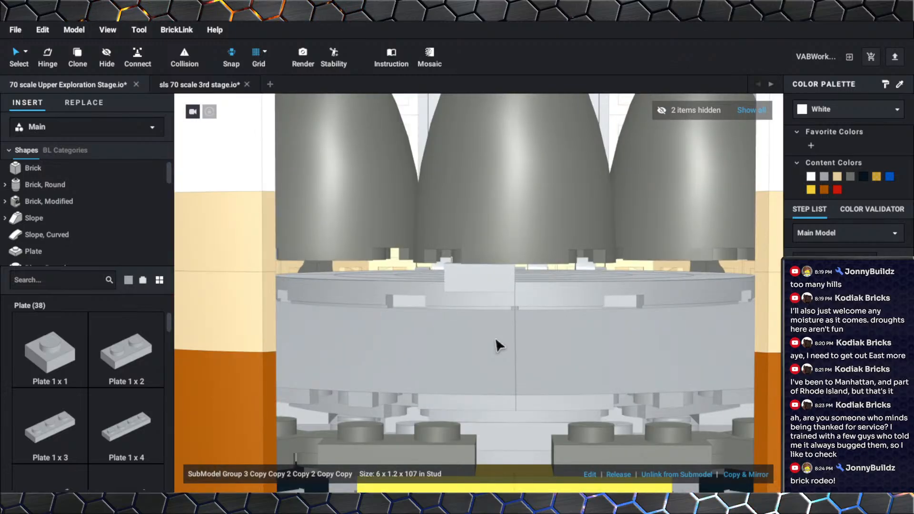
# Switch back to the sls 70 scale 3rd stage model, move the tan 8 x 8 round plate out of the ring onto the baseplate and flip it.
pyautogui.click(203, 90)
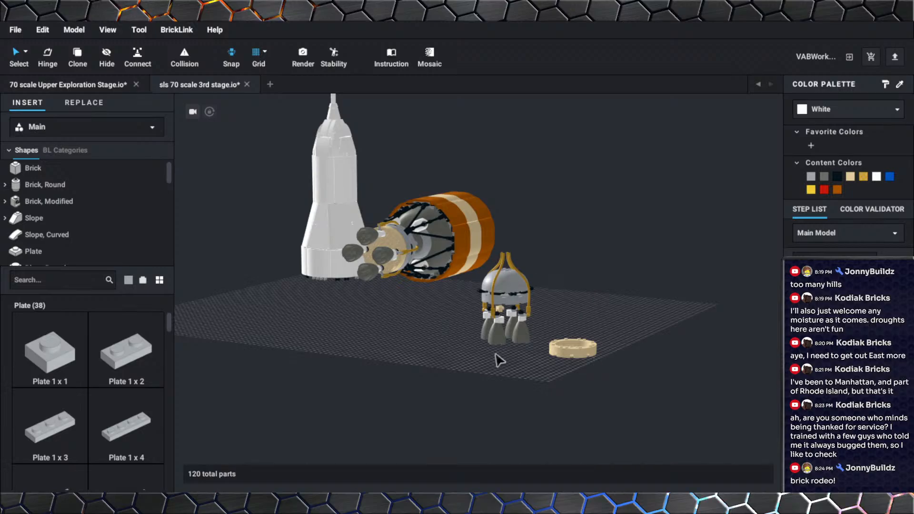
pyautogui.scroll(10, 605, 369)
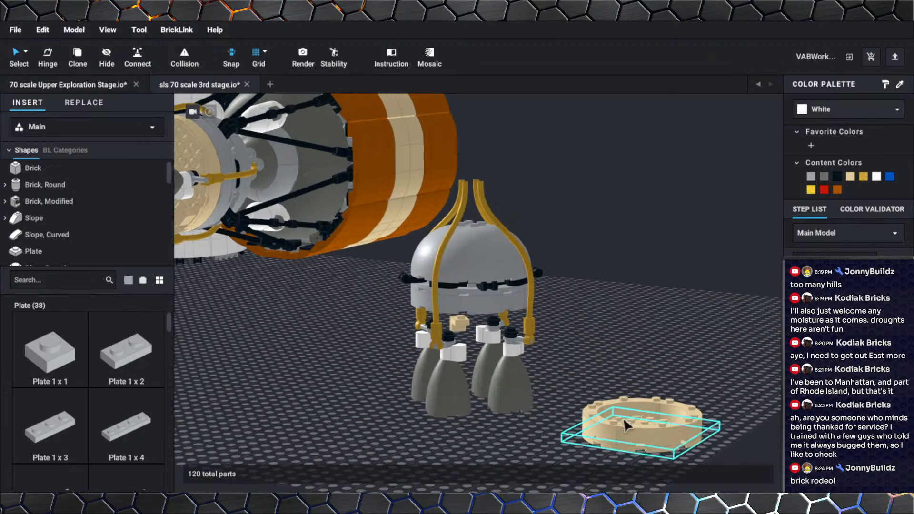
pyautogui.moveTo(660, 427); pyautogui.dragTo(623, 363, button='middle')
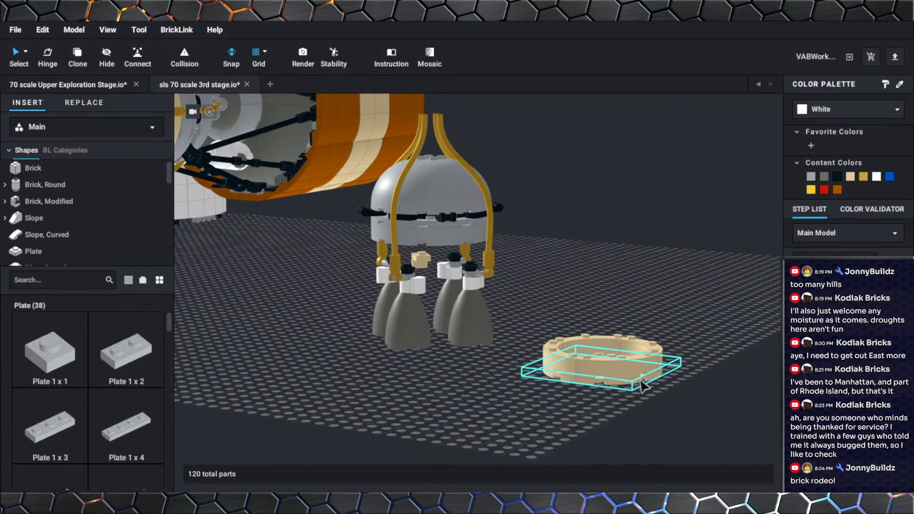
pyautogui.moveTo(641, 384); pyautogui.dragTo(549, 426)
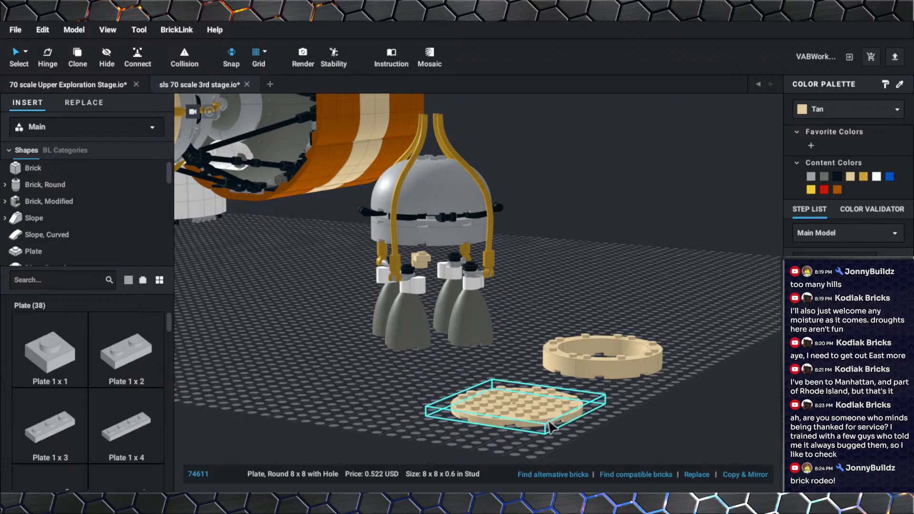
pyautogui.moveTo(528, 393); pyautogui.dragTo(528, 312, button='middle')
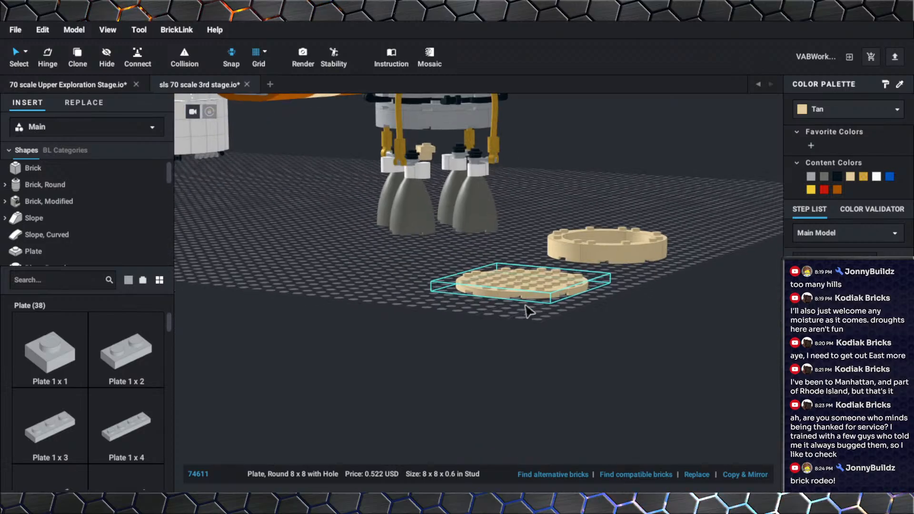
pyautogui.moveTo(526, 305); pyautogui.dragTo(530, 310, button='right')
pyautogui.moveTo(530, 310); pyautogui.dragTo(523, 343, button='middle')
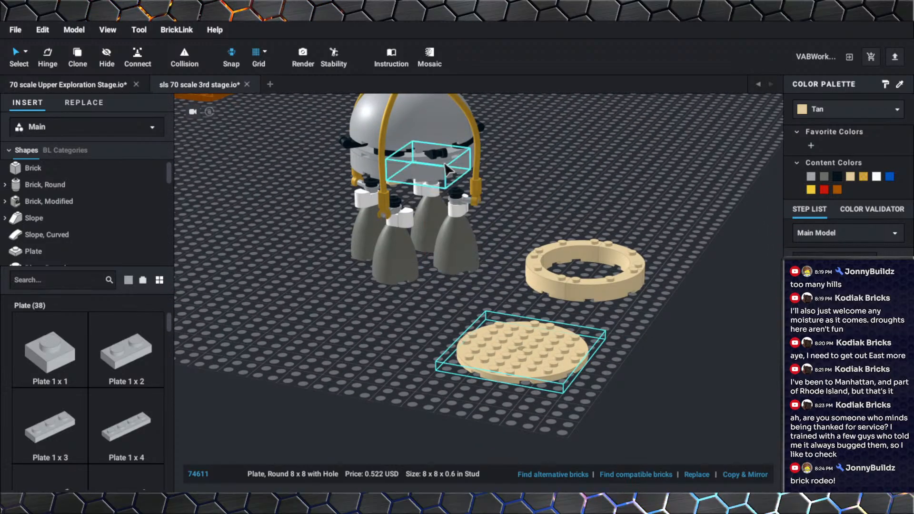
pyautogui.click(611, 367)
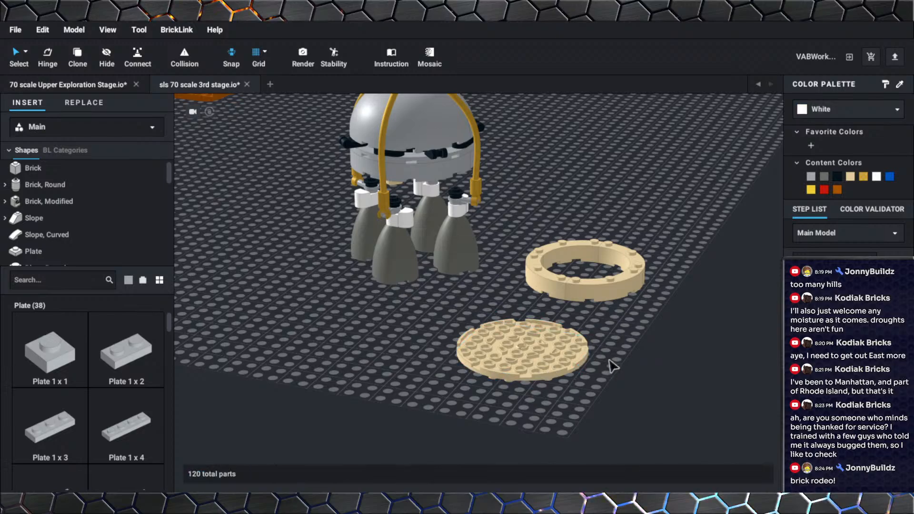
# Turn the four-part tan ring on the baseplate upside down.
pyautogui.moveTo(609, 352); pyautogui.dragTo(614, 339, button='right')
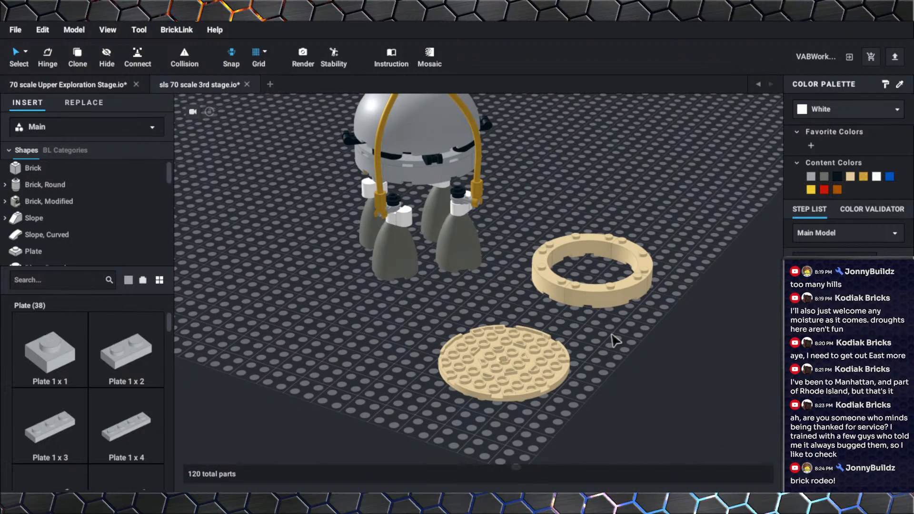
pyautogui.scroll(5, 614, 341)
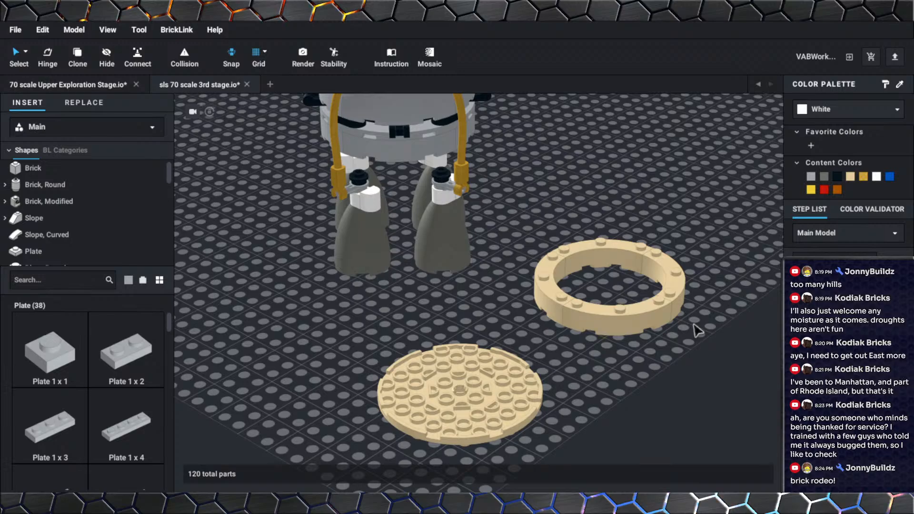
pyautogui.moveTo(694, 325); pyautogui.dragTo(502, 197)
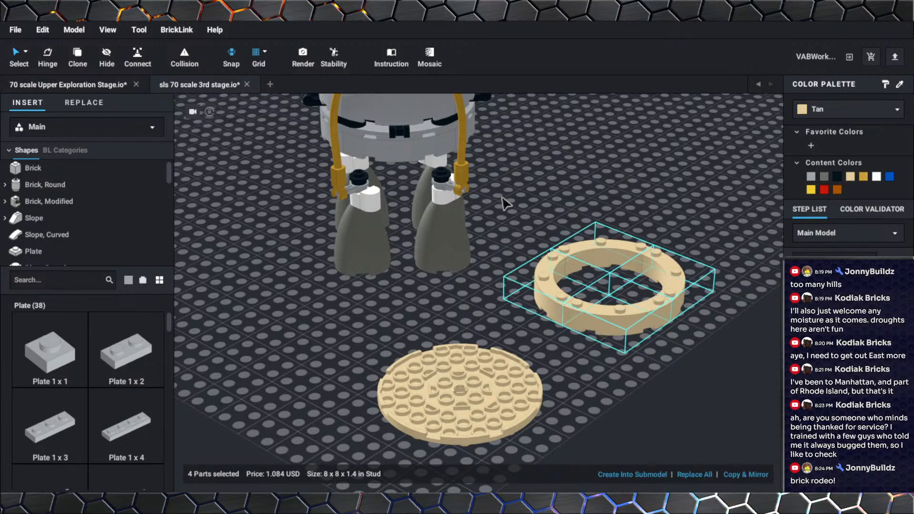
pyautogui.click(703, 332)
pyautogui.moveTo(705, 323); pyautogui.dragTo(547, 214)
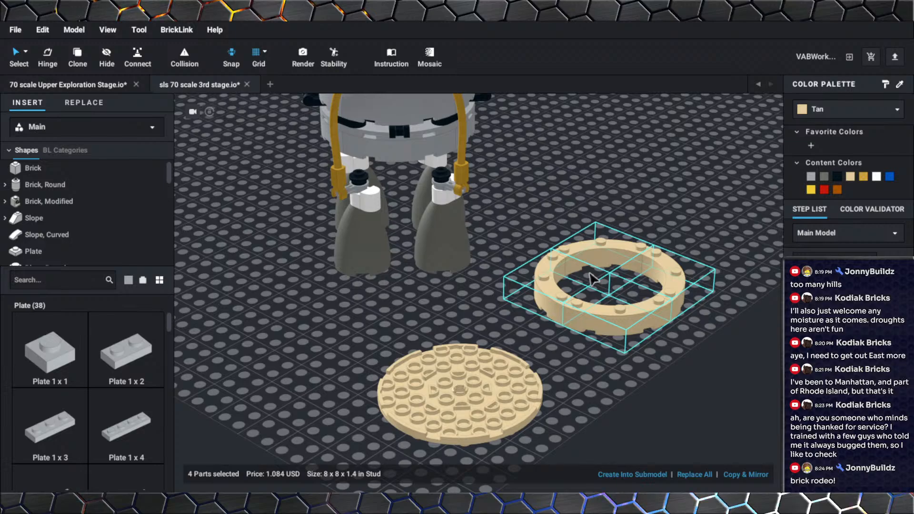
pyautogui.press('Up')
pyautogui.press('Up')
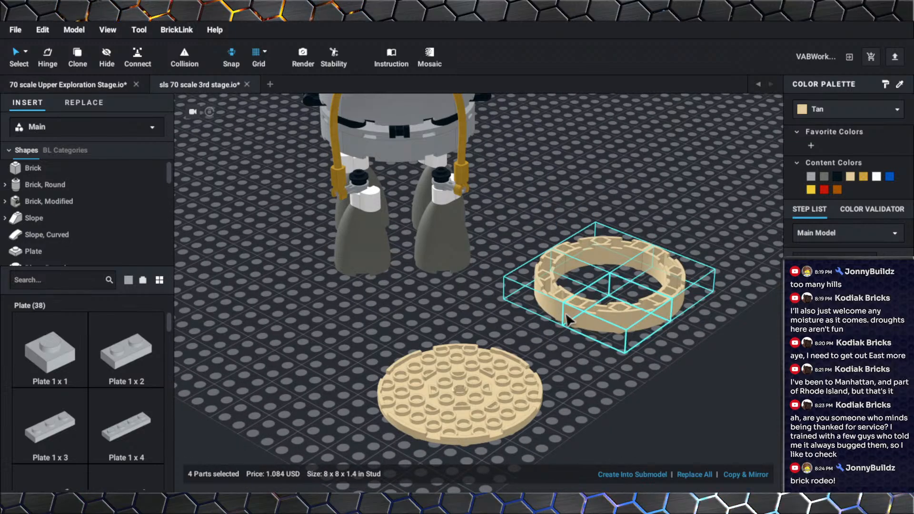
pyautogui.click(524, 336)
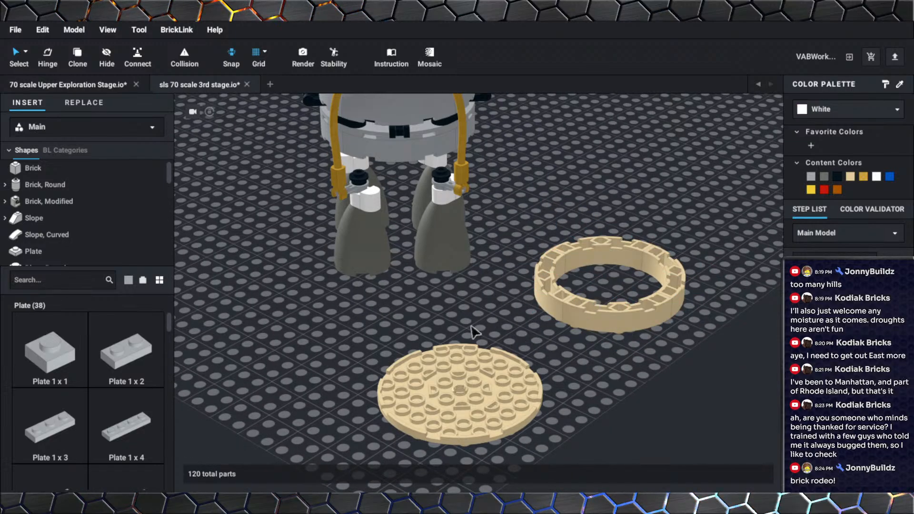
# Try a light bluish gray Brick, Round Corner 5 x 5 with Slope 45 Edge without Studs, flipped upside down, beside the tan round plate.
pyautogui.moveTo(471, 325); pyautogui.dragTo(531, 324, button='middle')
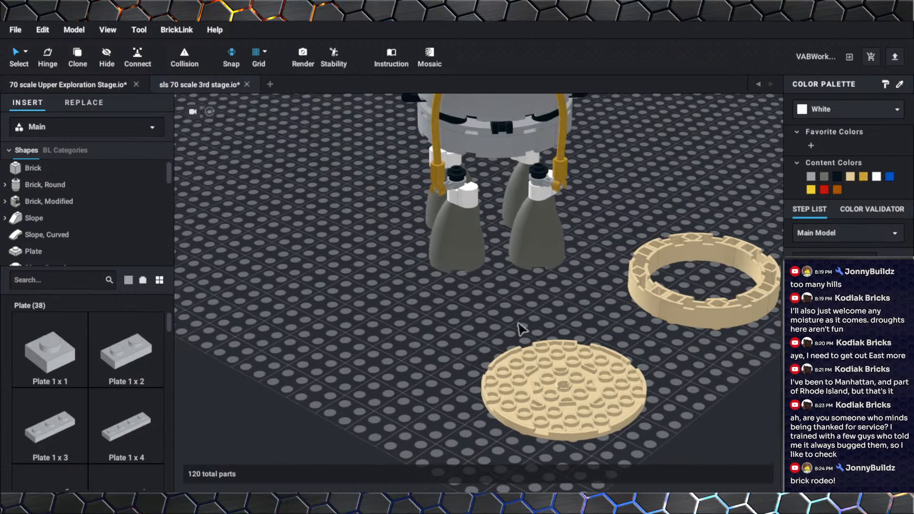
pyautogui.scroll(-1, 45, 190)
pyautogui.scroll(1, 43, 205)
pyautogui.click(45, 184)
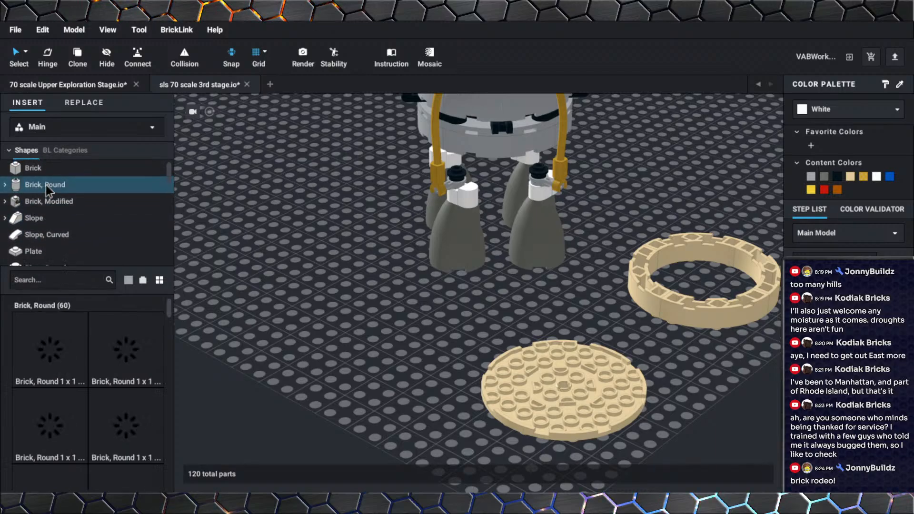
pyautogui.scroll(-3, 148, 353)
pyautogui.scroll(-5, 103, 349)
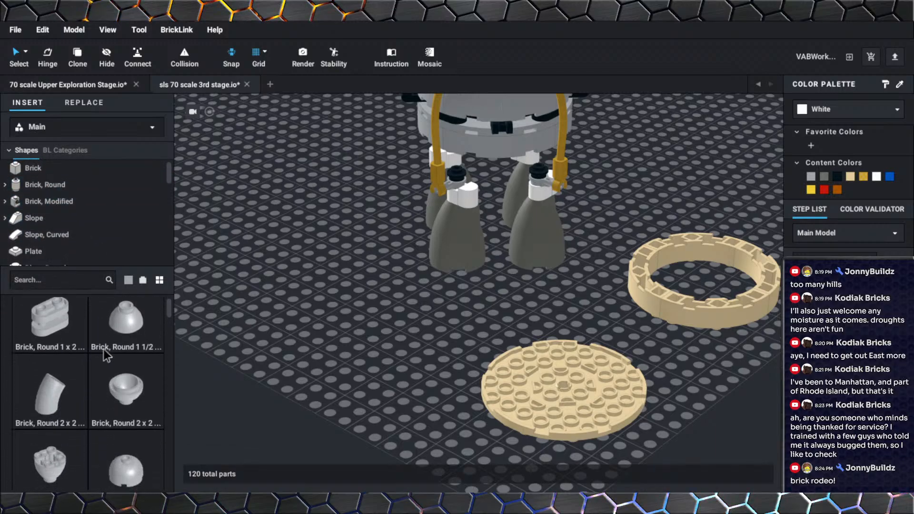
pyautogui.scroll(-6, 100, 352)
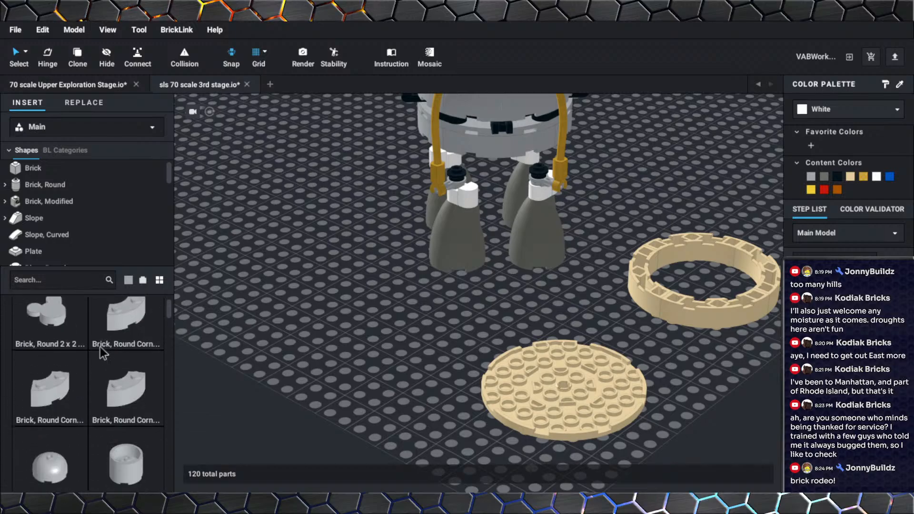
pyautogui.scroll(-5, 95, 347)
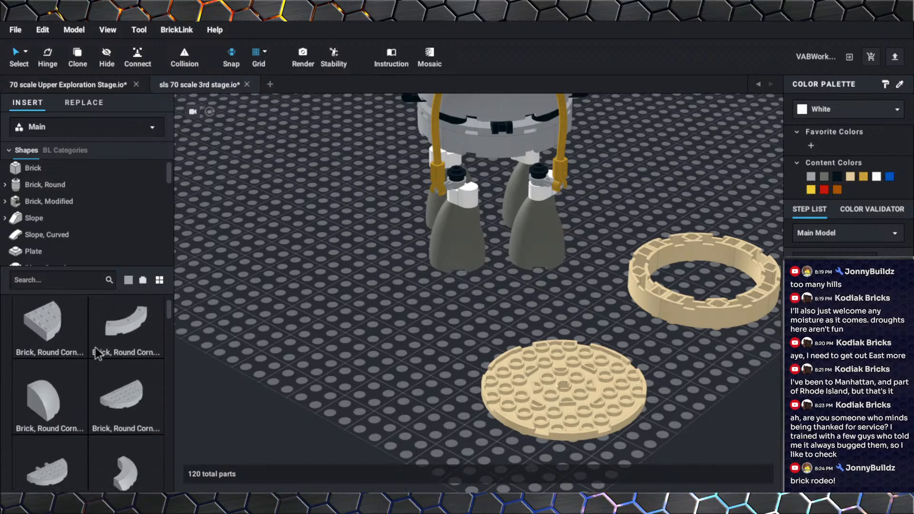
pyautogui.moveTo(121, 333); pyautogui.dragTo(395, 389)
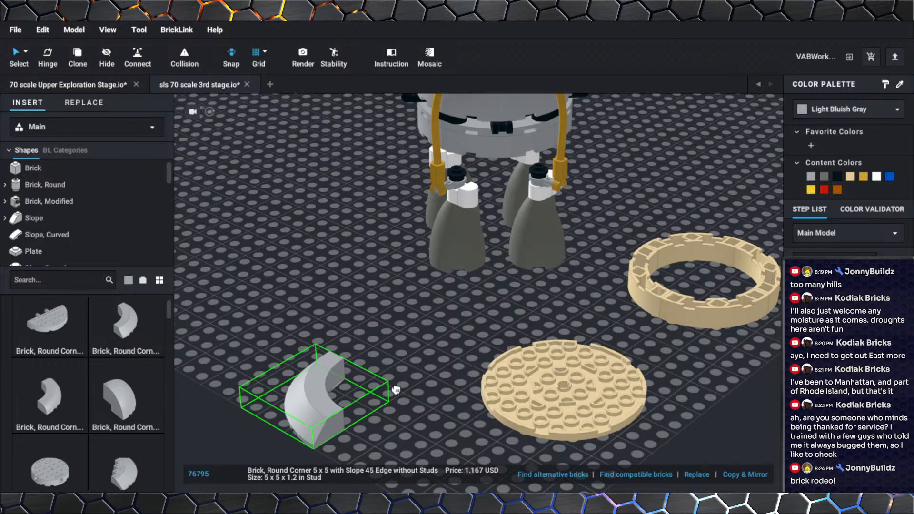
pyautogui.press('Down')
pyautogui.press('Down')
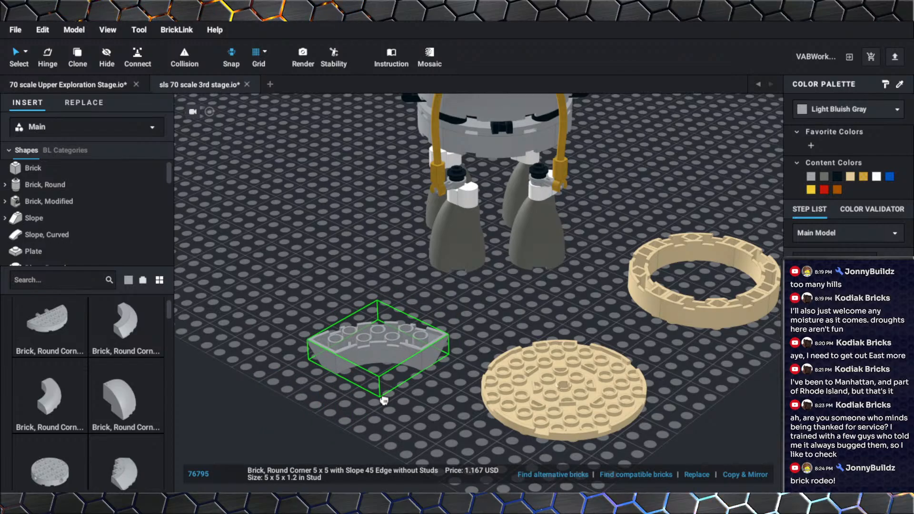
pyautogui.press('Escape')
# Browse the Brick, Round parts and the shape categories for another suitable round corner part.
pyautogui.scroll(-2, 76, 391)
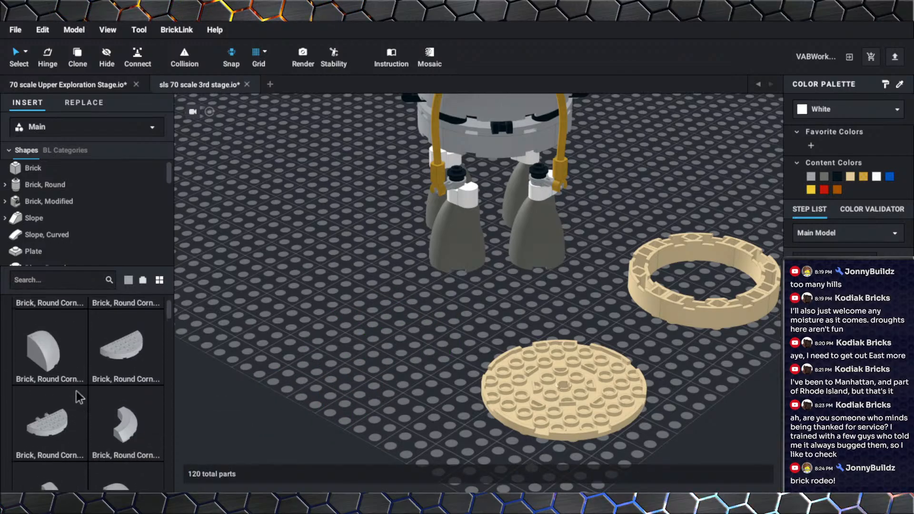
pyautogui.scroll(-3, 77, 391)
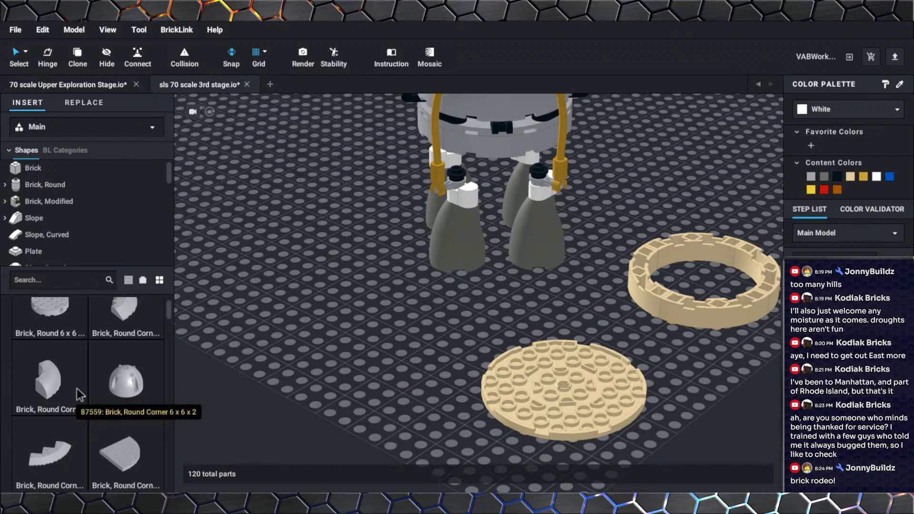
pyautogui.scroll(-5, 76, 389)
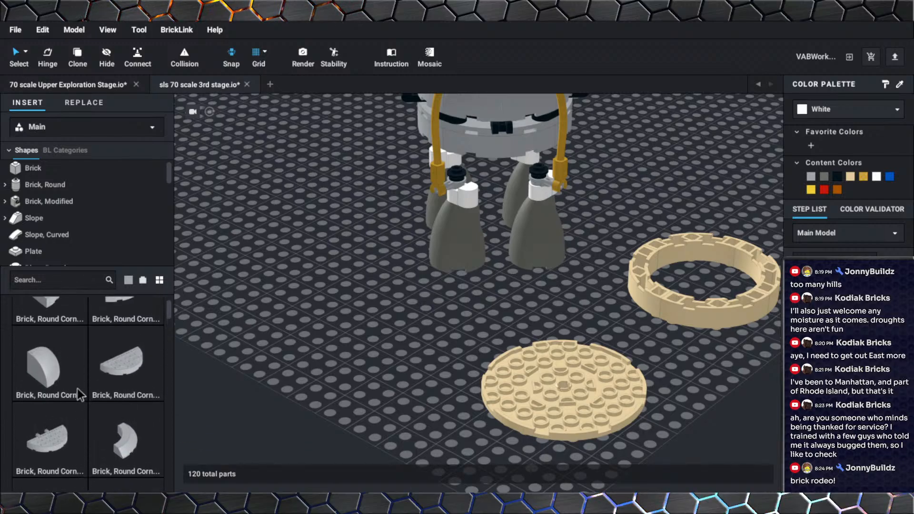
pyautogui.scroll(-5, 77, 388)
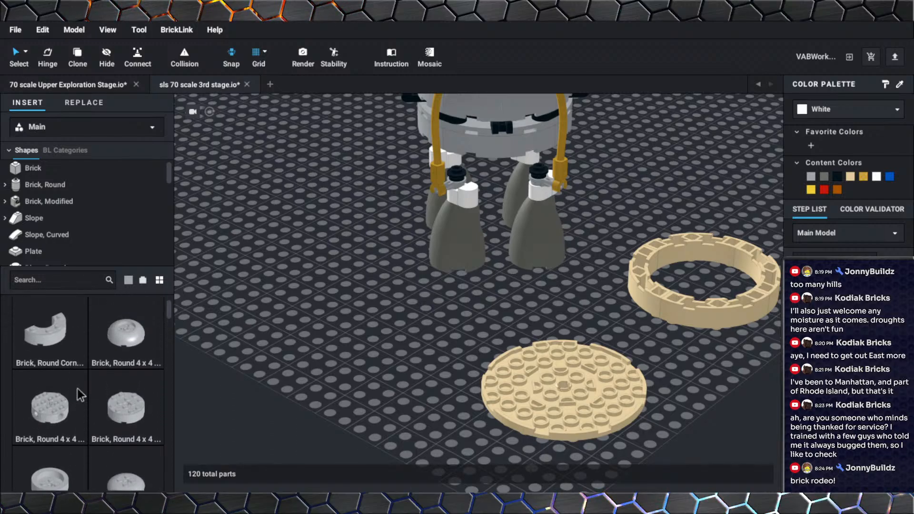
pyautogui.scroll(5, 77, 388)
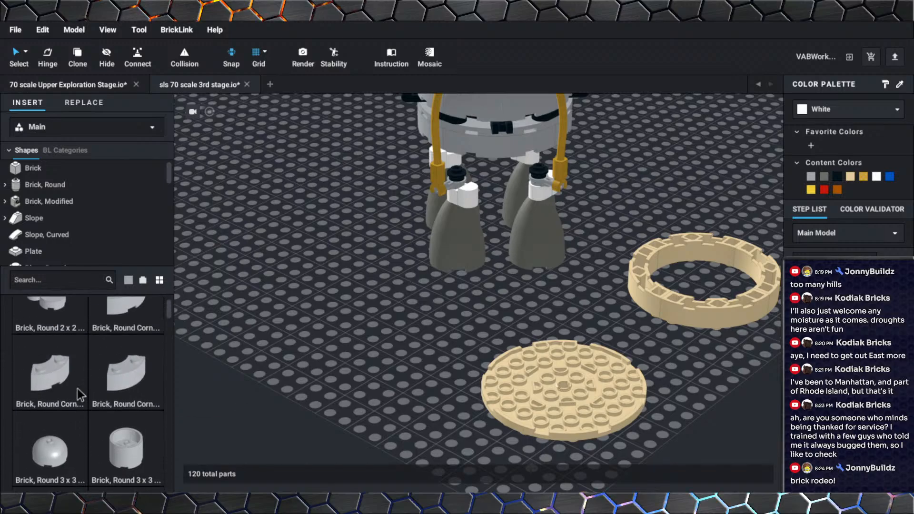
pyautogui.scroll(5, 77, 389)
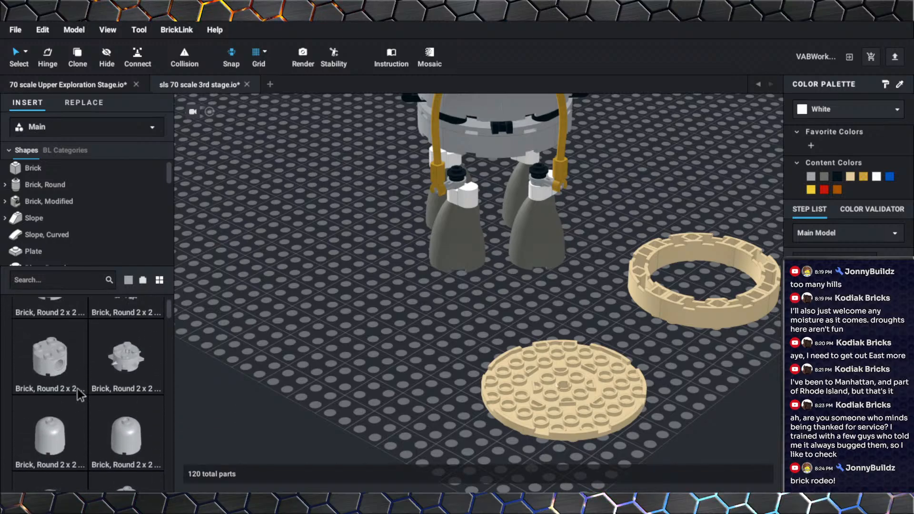
pyautogui.scroll(-3, 77, 388)
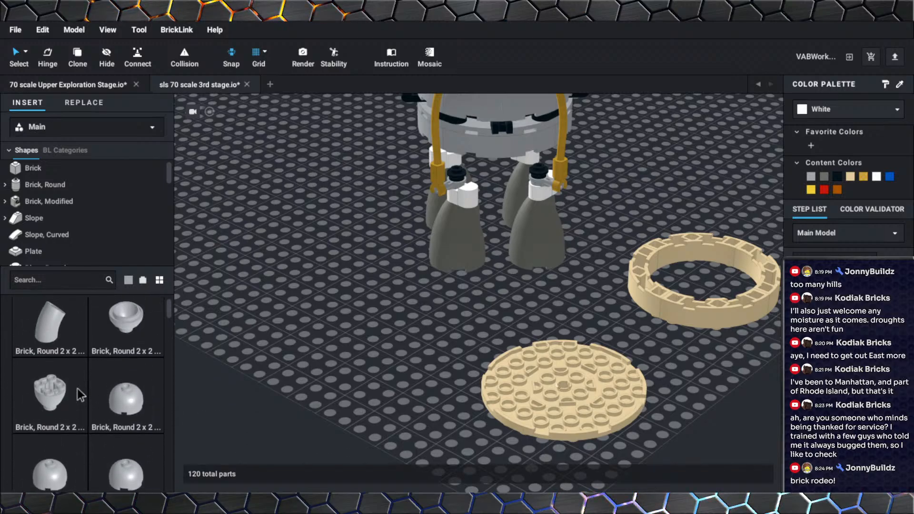
pyautogui.scroll(5, 77, 388)
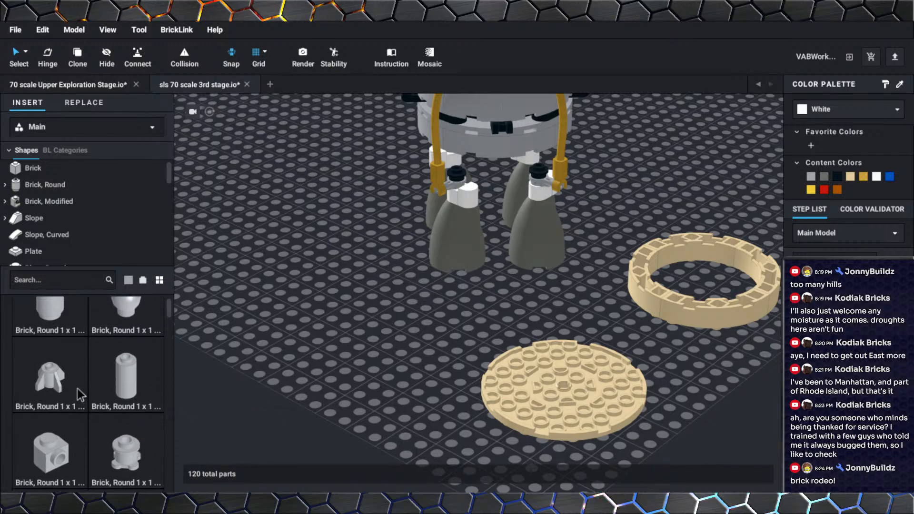
pyautogui.scroll(5, 77, 389)
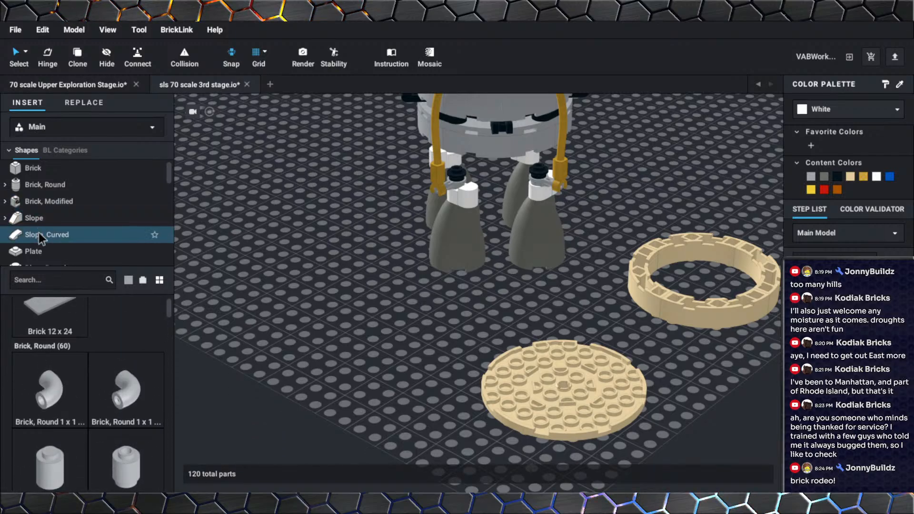
pyautogui.scroll(-2, 39, 239)
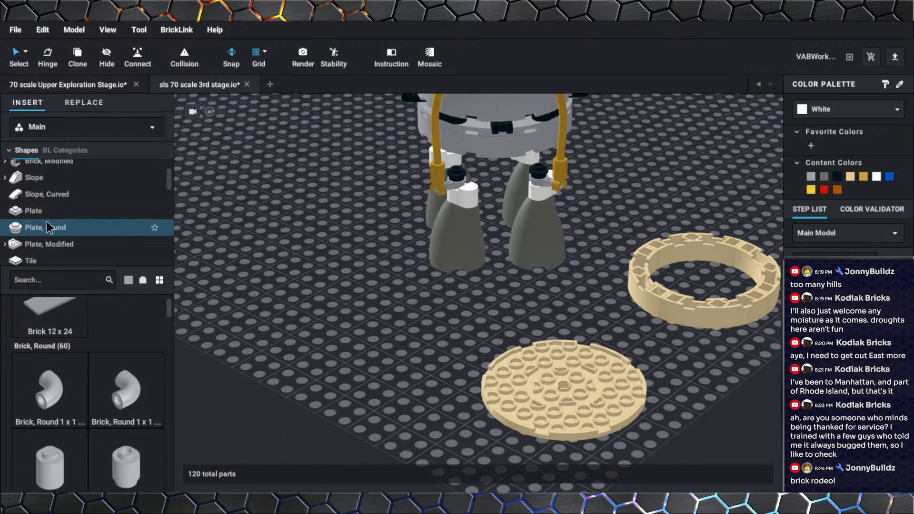
# Move the flipped tan 8 x 8 round plate underneath the upside-down tan ring so it forms the ring's floor.
pyautogui.moveTo(563, 363); pyautogui.dragTo(485, 343)
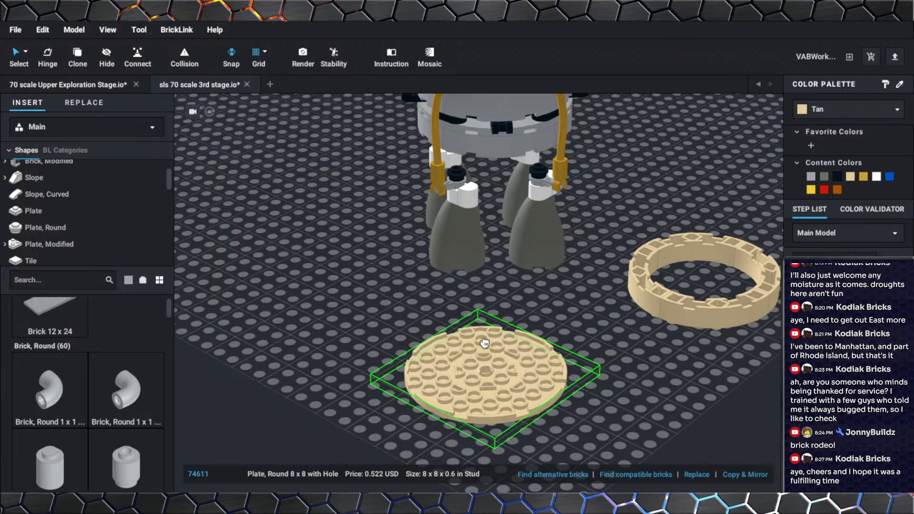
pyautogui.moveTo(485, 343); pyautogui.dragTo(596, 340)
pyautogui.moveTo(596, 340); pyautogui.dragTo(468, 346, button='right')
pyautogui.moveTo(468, 346); pyautogui.dragTo(509, 337)
pyautogui.moveTo(510, 337); pyautogui.dragTo(514, 302, button='right')
pyautogui.moveTo(514, 302); pyautogui.dragTo(518, 366)
pyautogui.moveTo(519, 366); pyautogui.dragTo(446, 366, button='right')
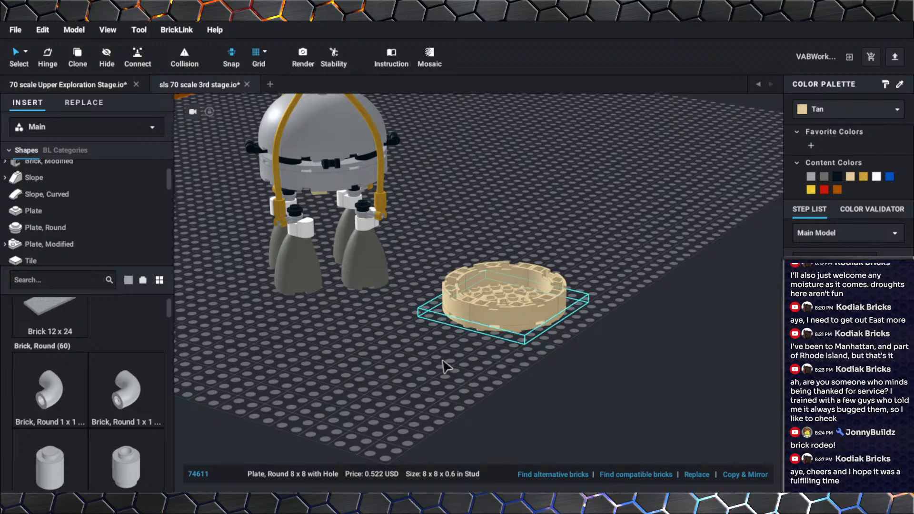
pyautogui.scroll(2, 445, 367)
pyautogui.scroll(3, 412, 357)
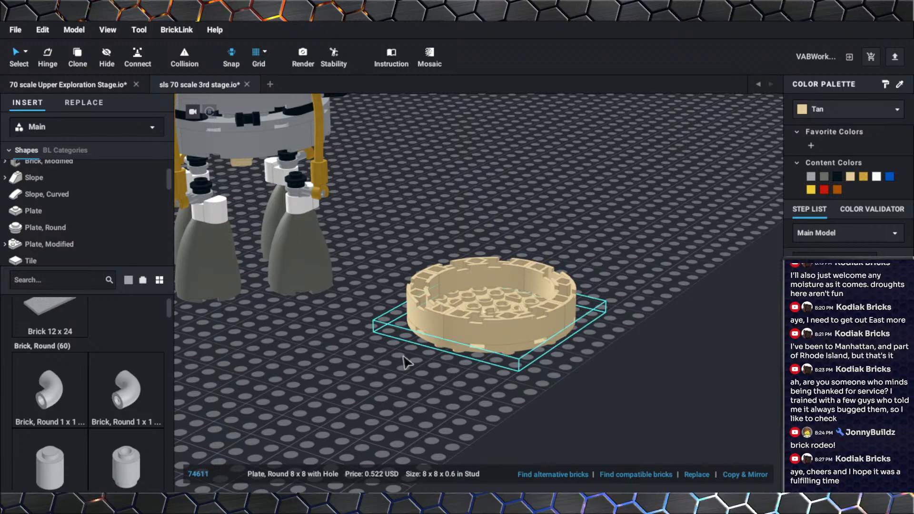
pyautogui.moveTo(400, 364); pyautogui.dragTo(385, 363, button='middle')
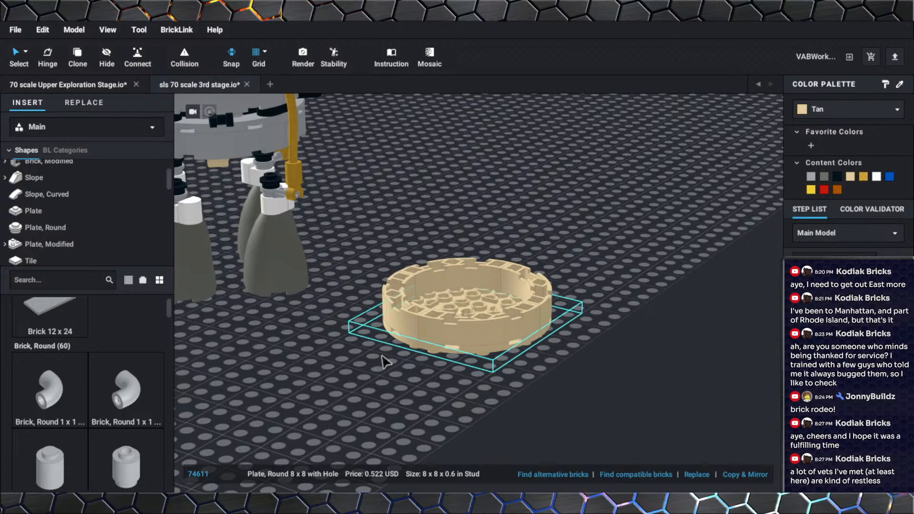
pyautogui.moveTo(382, 356); pyautogui.dragTo(421, 359, button='right')
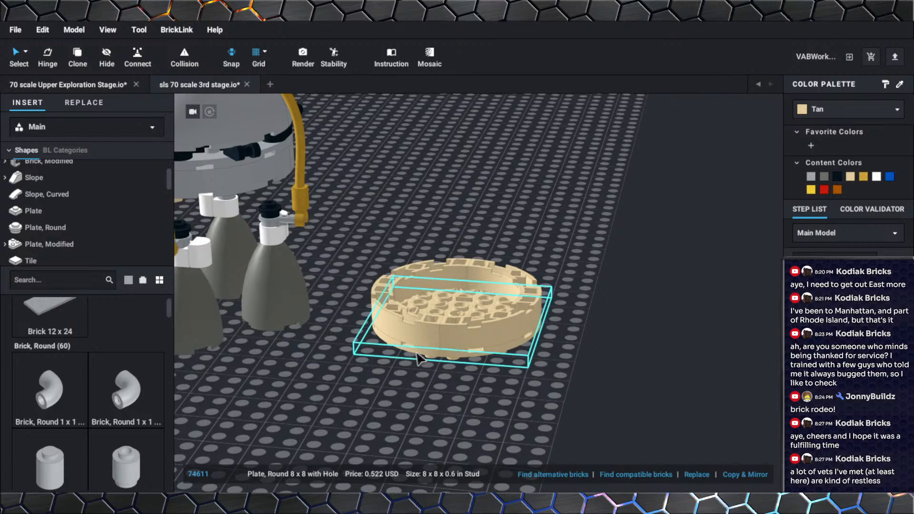
# Select all five parts of the joined tan base, examine the assembly up close, and clear the selection.
pyautogui.click(618, 355)
pyautogui.moveTo(595, 350); pyautogui.dragTo(536, 391)
pyautogui.scroll(-3, 481, 367)
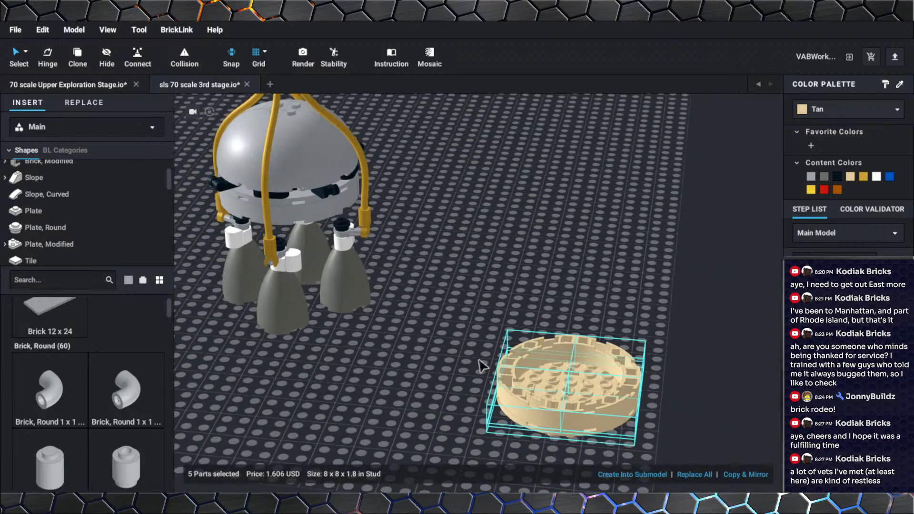
pyautogui.moveTo(481, 360); pyautogui.dragTo(483, 361, button='right')
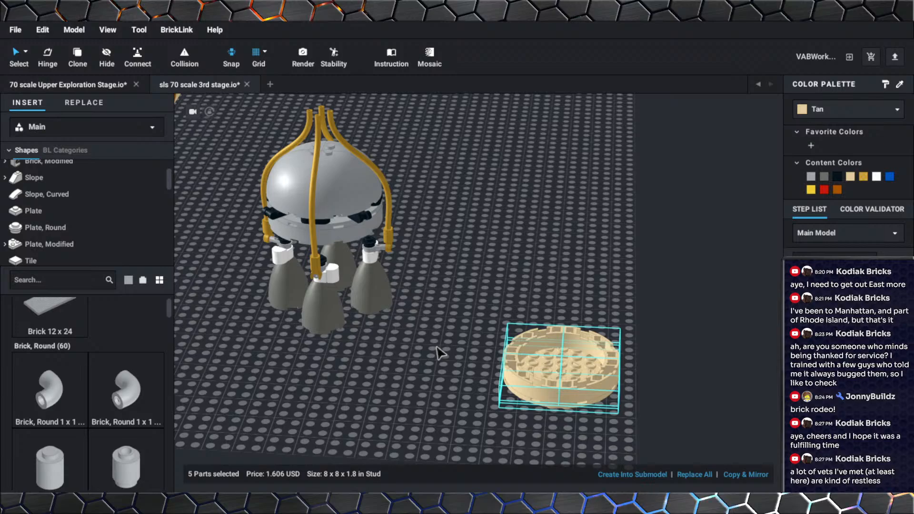
pyautogui.moveTo(488, 338); pyautogui.dragTo(469, 324, button='middle')
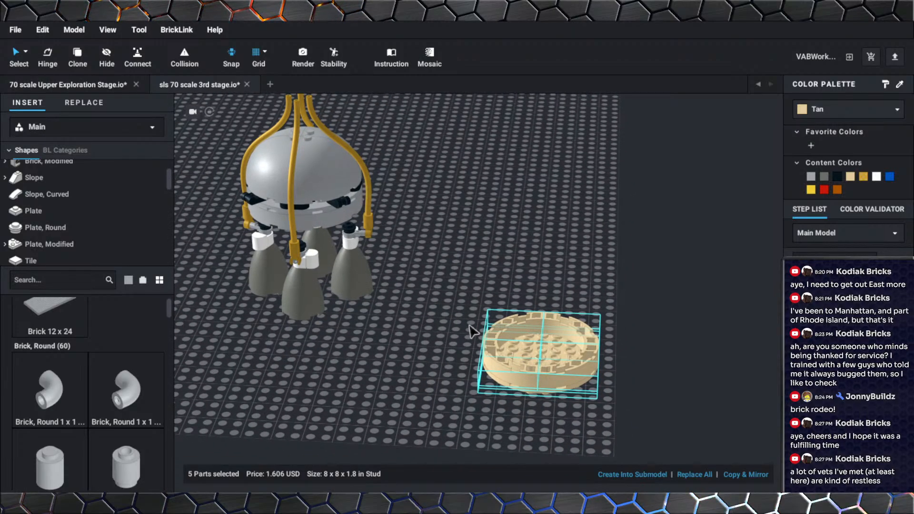
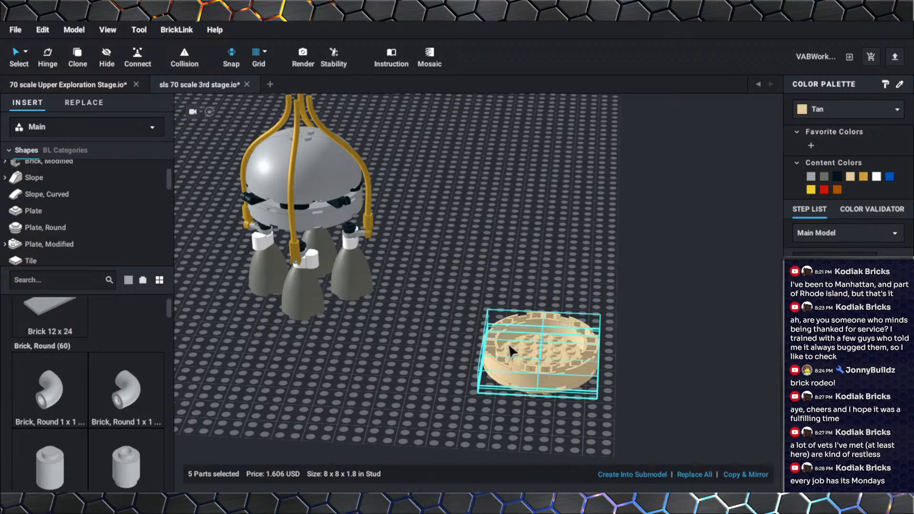
pyautogui.scroll(5, 472, 331)
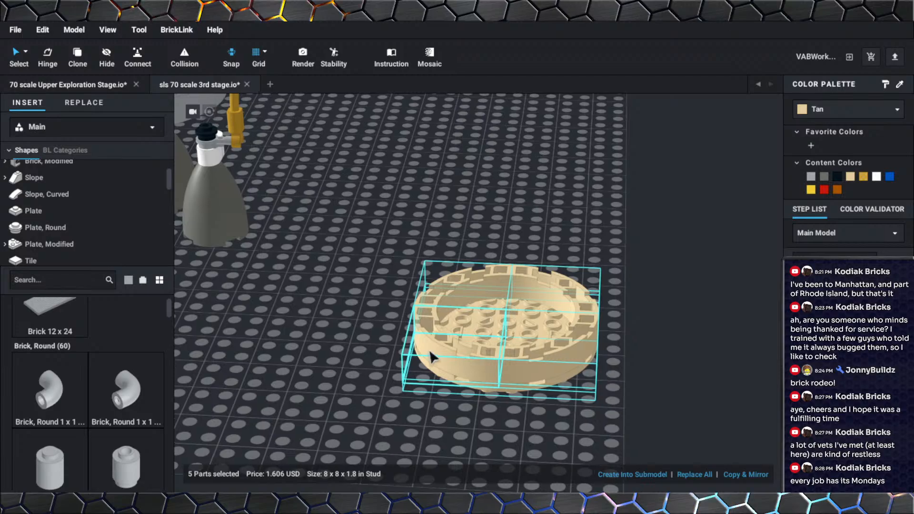
pyautogui.scroll(3, 431, 357)
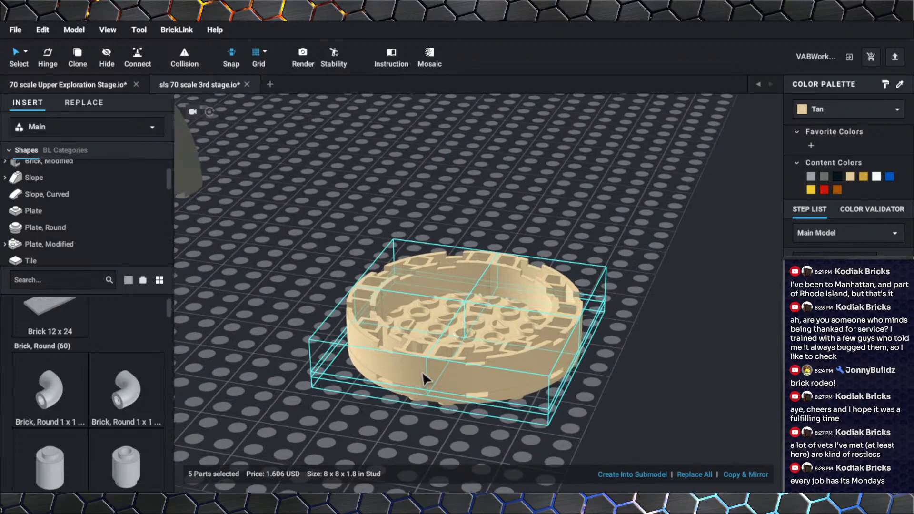
pyautogui.click(397, 409)
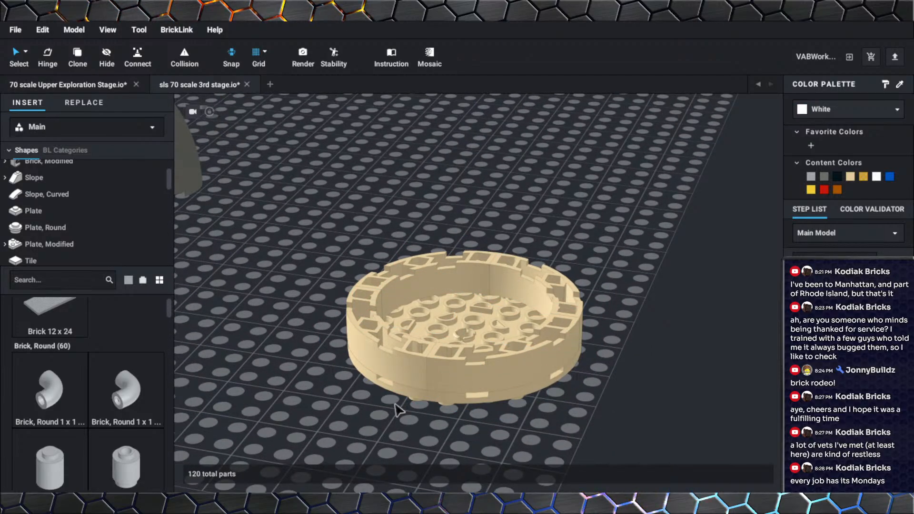
# Select the four parts of the upside-down tan ring without its floor plate and compare the ring with the nearby engine section.
pyautogui.moveTo(395, 401); pyautogui.dragTo(424, 401, button='right')
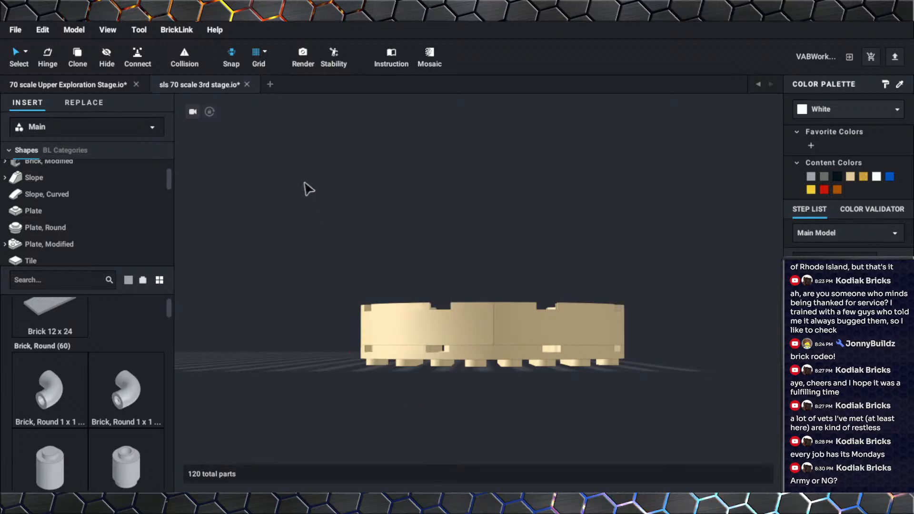
pyautogui.moveTo(304, 182); pyautogui.dragTo(656, 319)
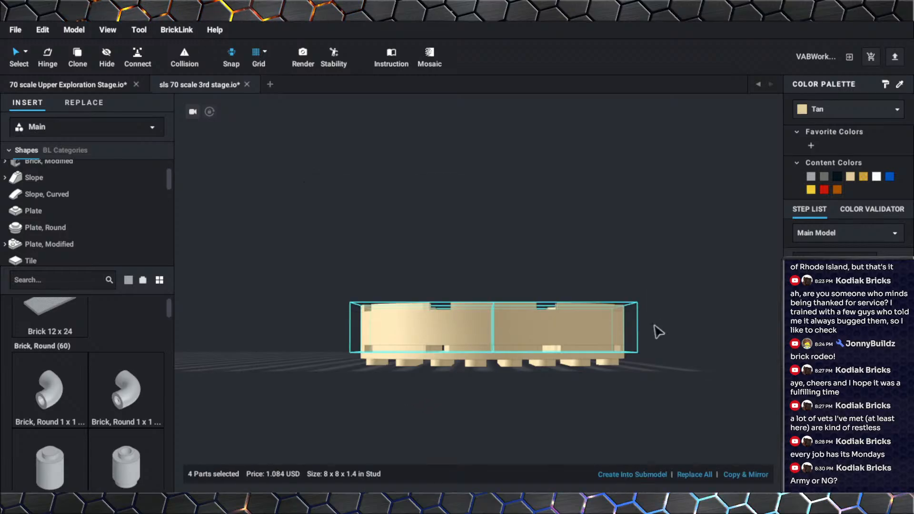
pyautogui.moveTo(652, 322); pyautogui.dragTo(653, 333, button='right')
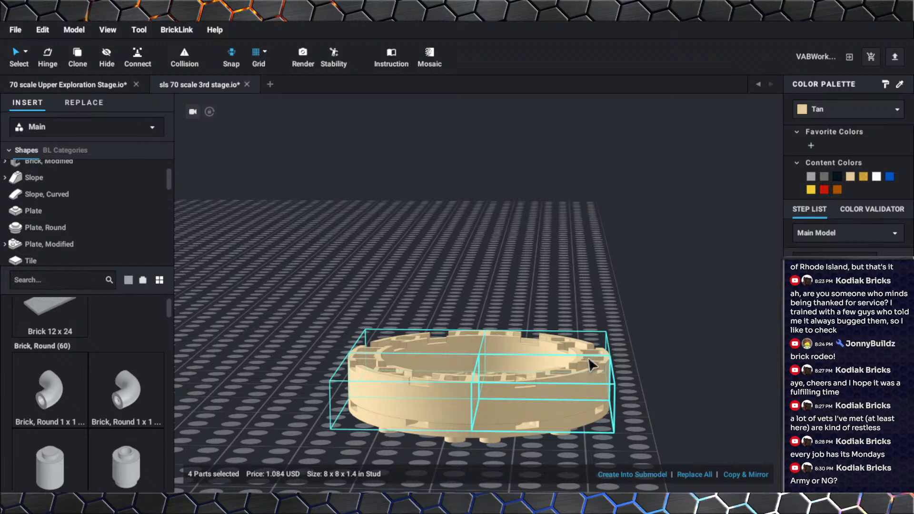
pyautogui.scroll(-5, 595, 364)
pyautogui.scroll(2, 600, 364)
pyautogui.scroll(1, 610, 361)
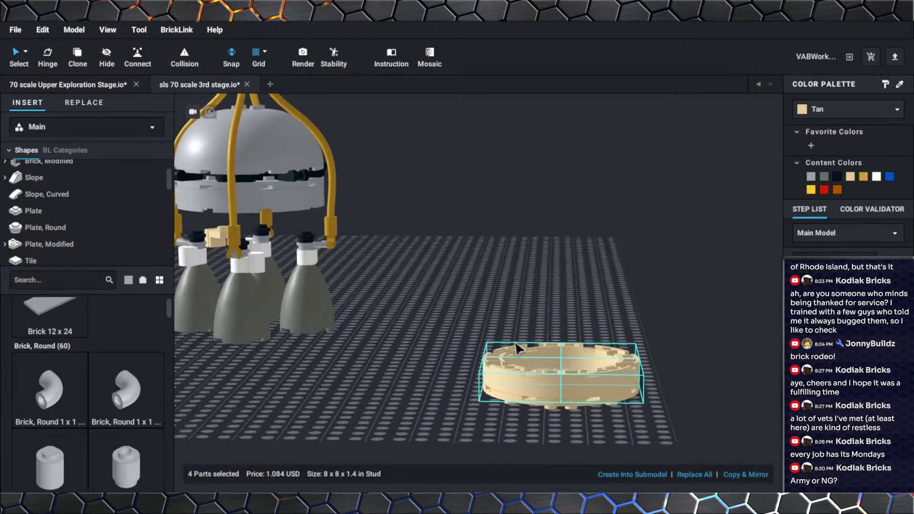
pyautogui.moveTo(516, 344); pyautogui.dragTo(556, 338, button='middle')
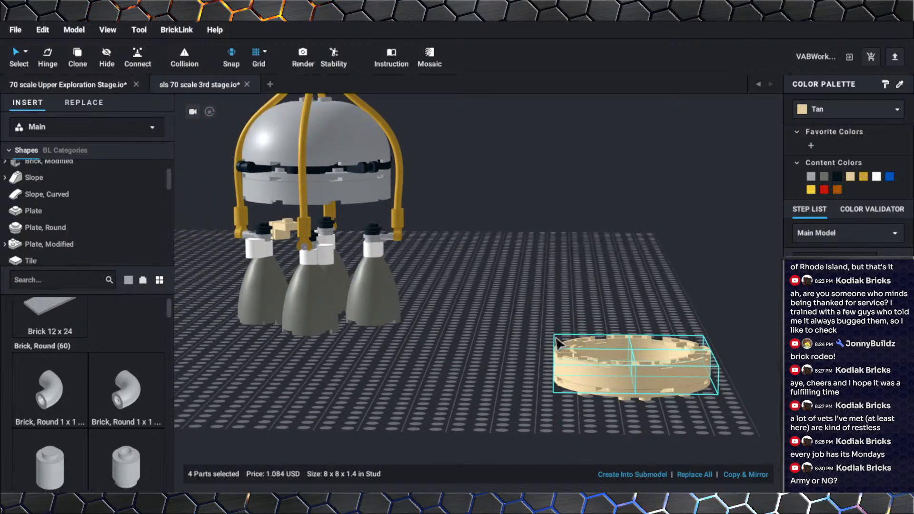
pyautogui.moveTo(556, 338); pyautogui.dragTo(559, 339, button='right')
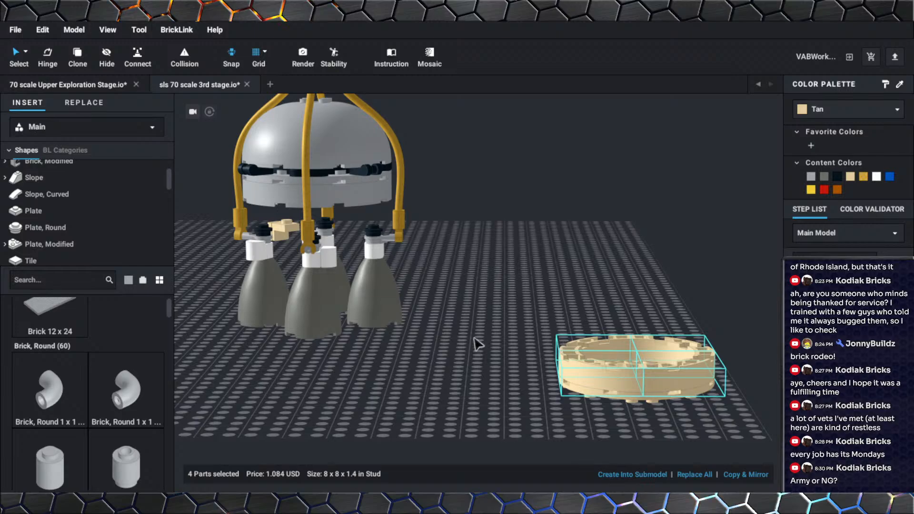
pyautogui.scroll(3, 477, 344)
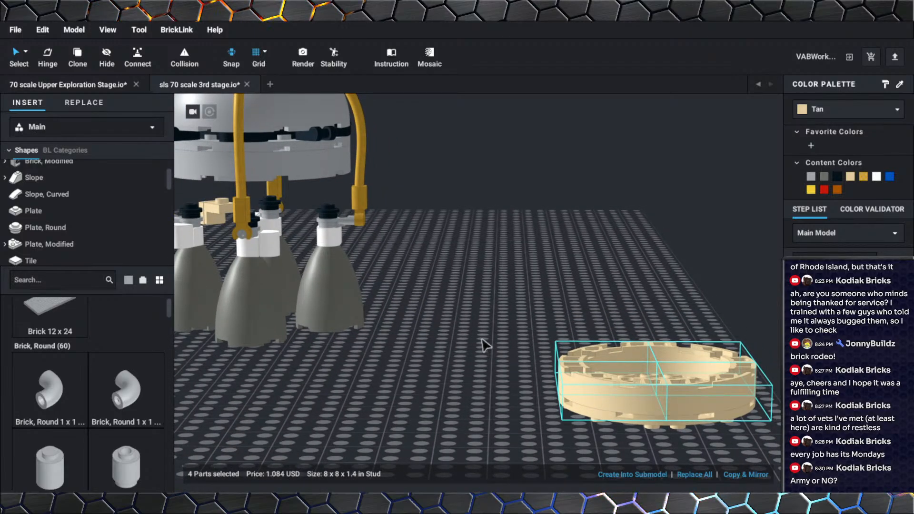
pyautogui.scroll(4, 482, 344)
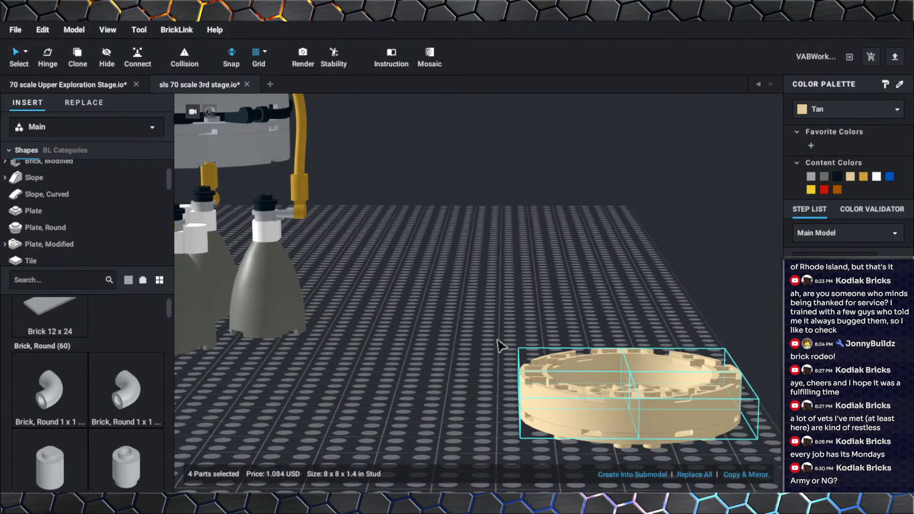
pyautogui.scroll(-3, 550, 361)
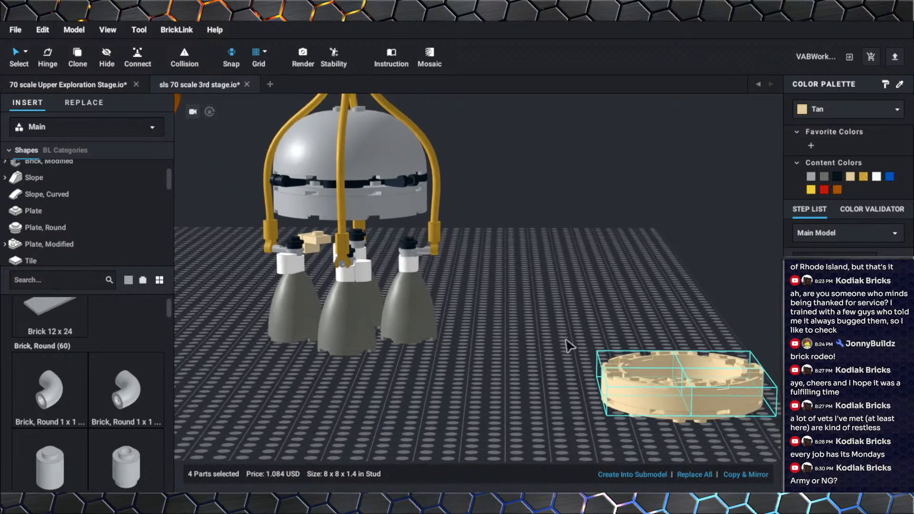
pyautogui.scroll(2, 25, 205)
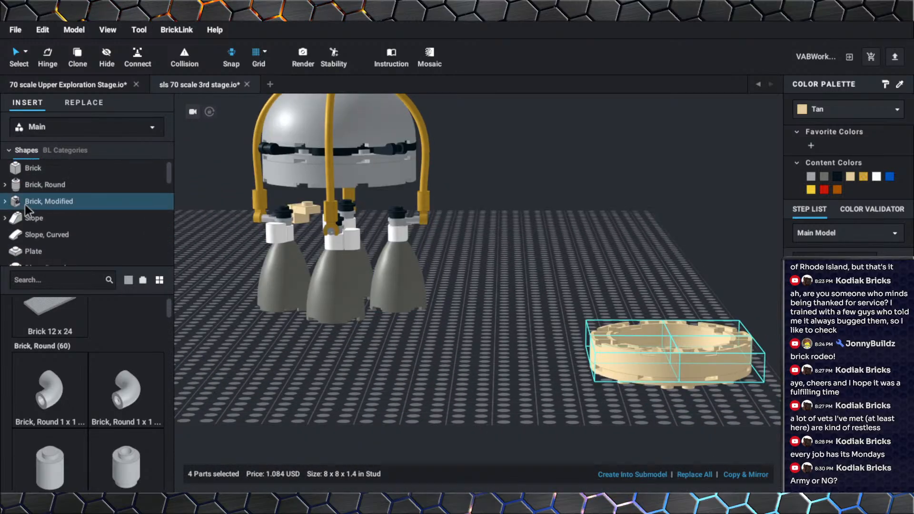
# Look through the Brick, Round parts, including the round corner and 3 x 3 bricks, for a part that suits the tan ring.
pyautogui.click(53, 188)
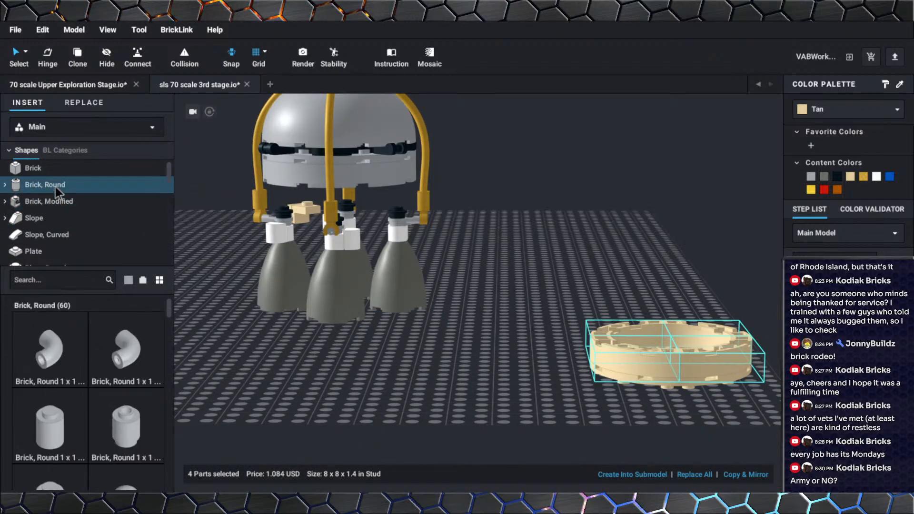
pyautogui.scroll(-5, 104, 400)
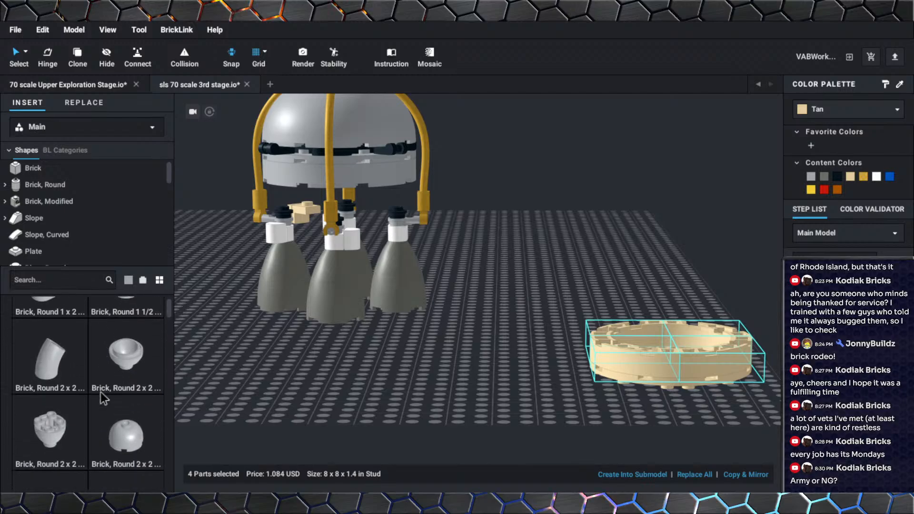
pyautogui.scroll(-5, 98, 388)
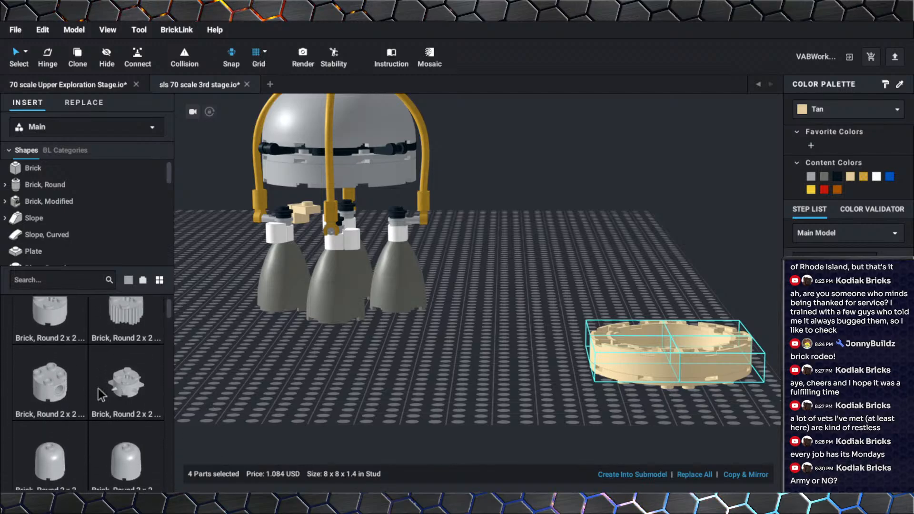
pyautogui.scroll(-5, 98, 389)
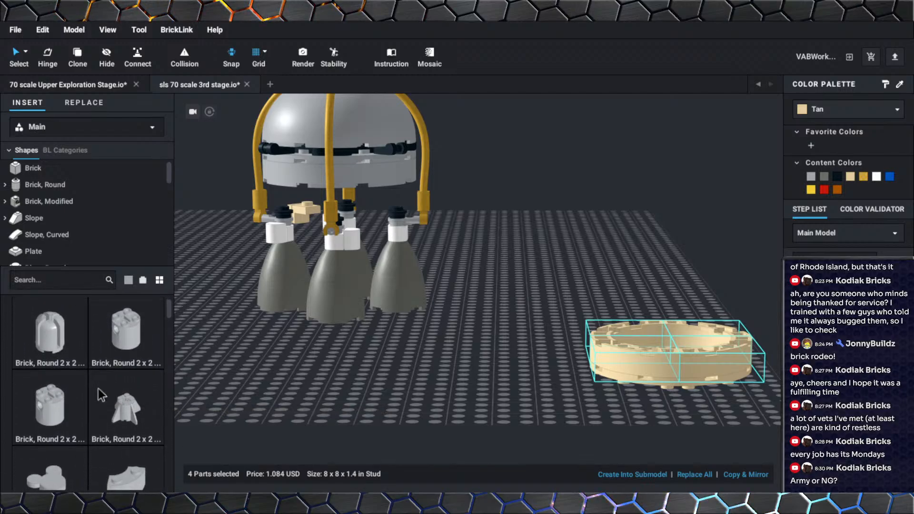
pyautogui.scroll(-5, 98, 388)
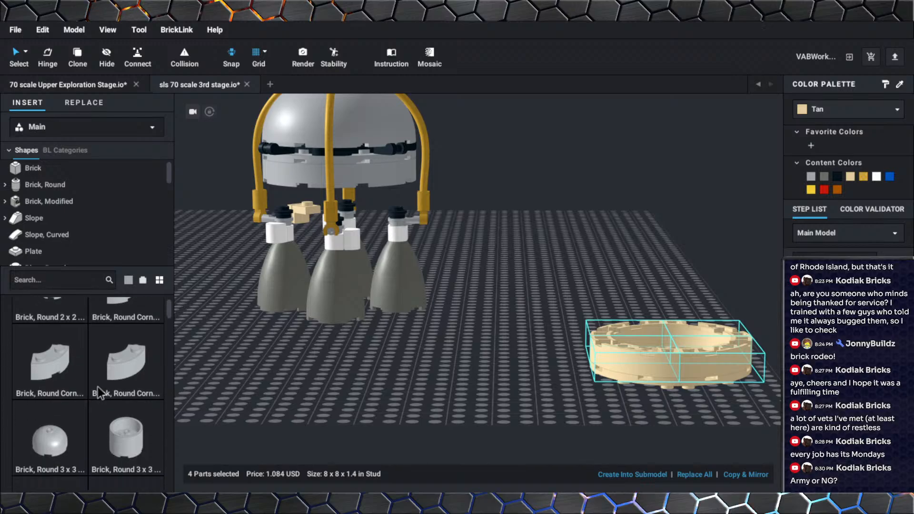
pyautogui.scroll(-3, 41, 184)
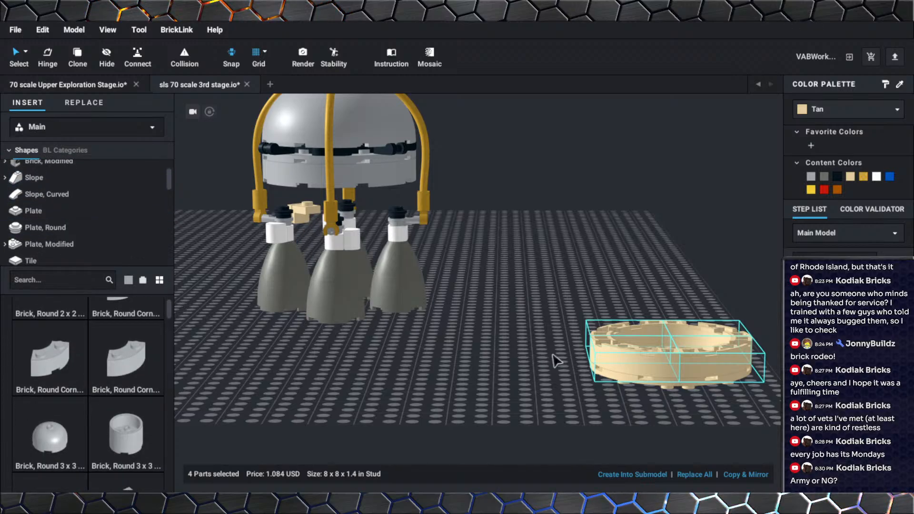
pyautogui.moveTo(644, 364); pyautogui.dragTo(539, 355, button='middle')
pyautogui.scroll(1, 539, 355)
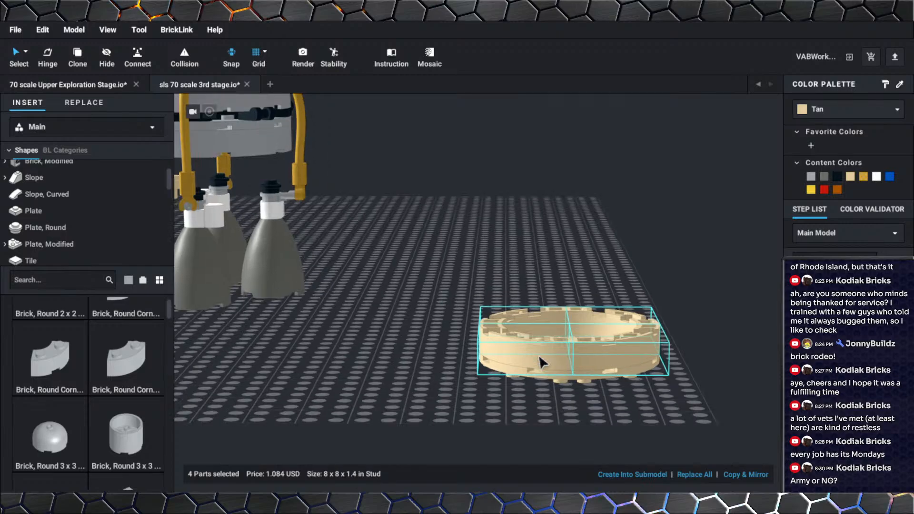
pyautogui.scroll(-3, 20, 363)
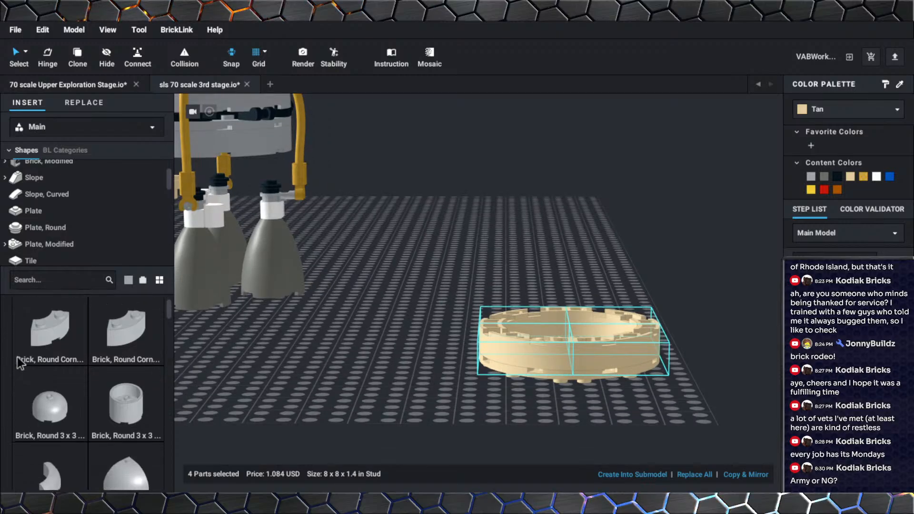
pyautogui.scroll(-2, 29, 204)
pyautogui.scroll(2, 33, 210)
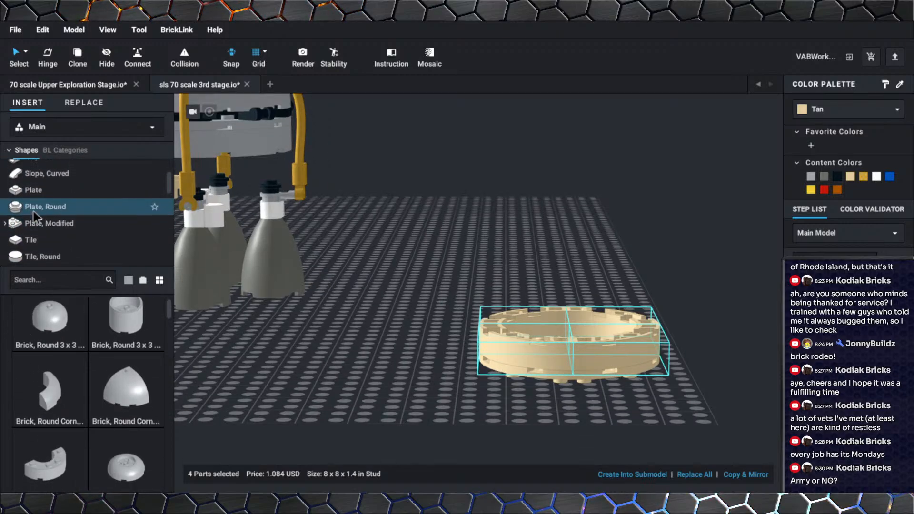
# Browse the Plate and Plate, Round categories, through the larger round plates and into Plate, Modified, for a part that suits the base.
pyautogui.click(33, 211)
pyautogui.scroll(-3, 84, 378)
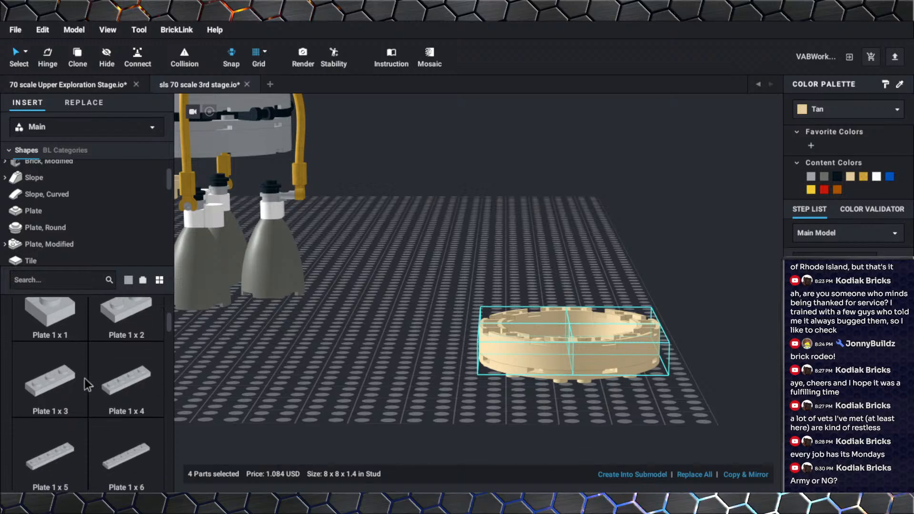
pyautogui.scroll(-5, 85, 377)
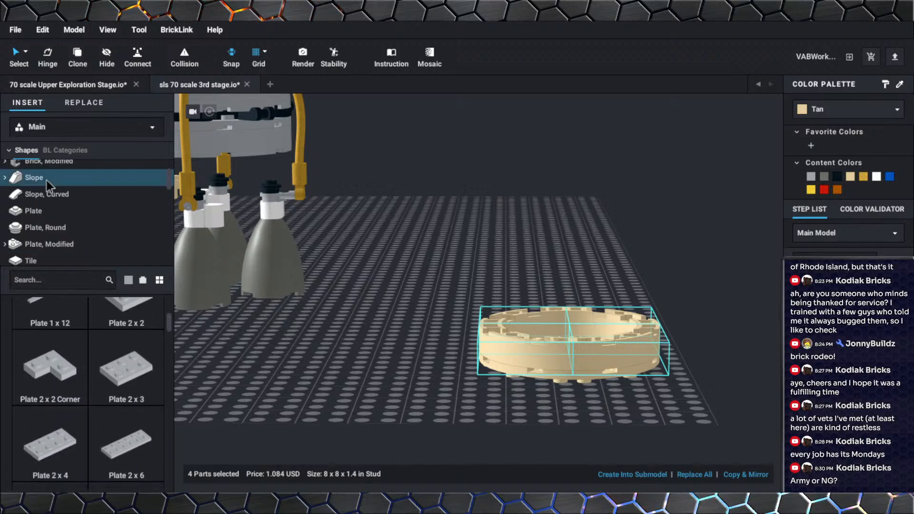
pyautogui.click(59, 228)
pyautogui.scroll(-5, 112, 439)
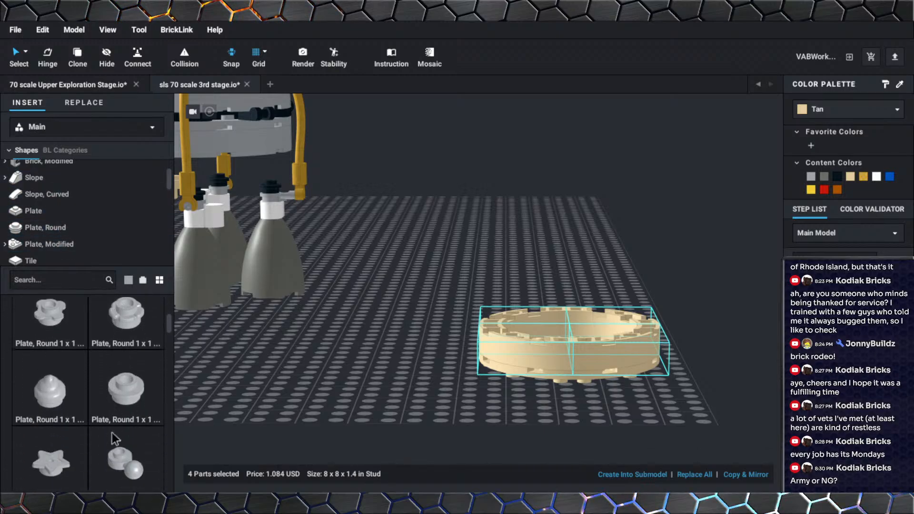
pyautogui.scroll(-5, 101, 427)
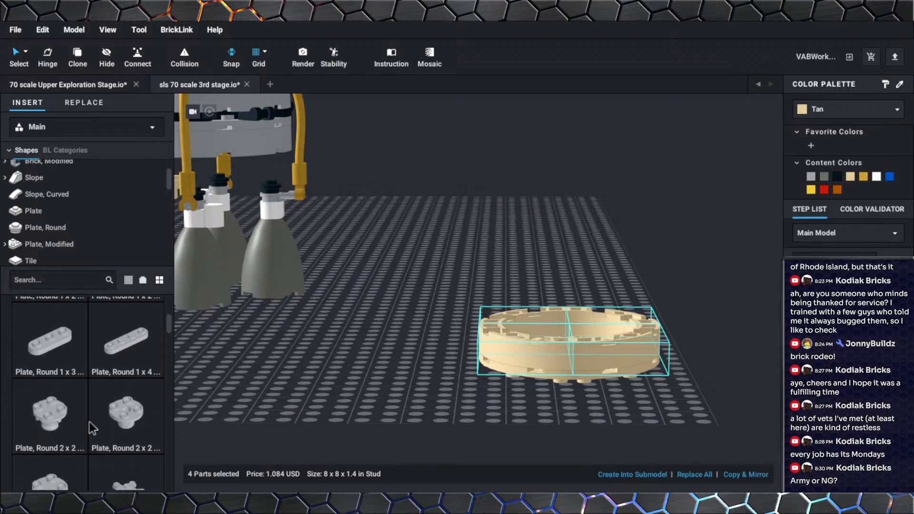
pyautogui.scroll(-5, 88, 421)
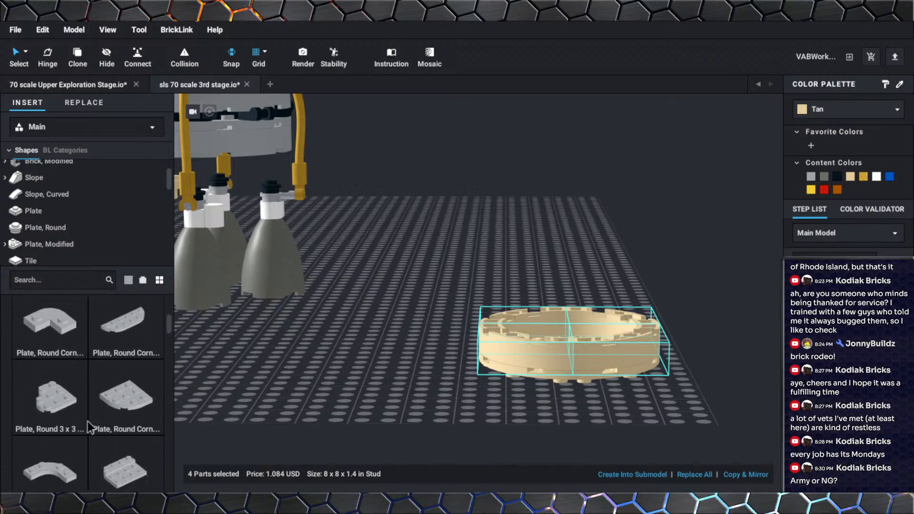
pyautogui.scroll(-5, 88, 421)
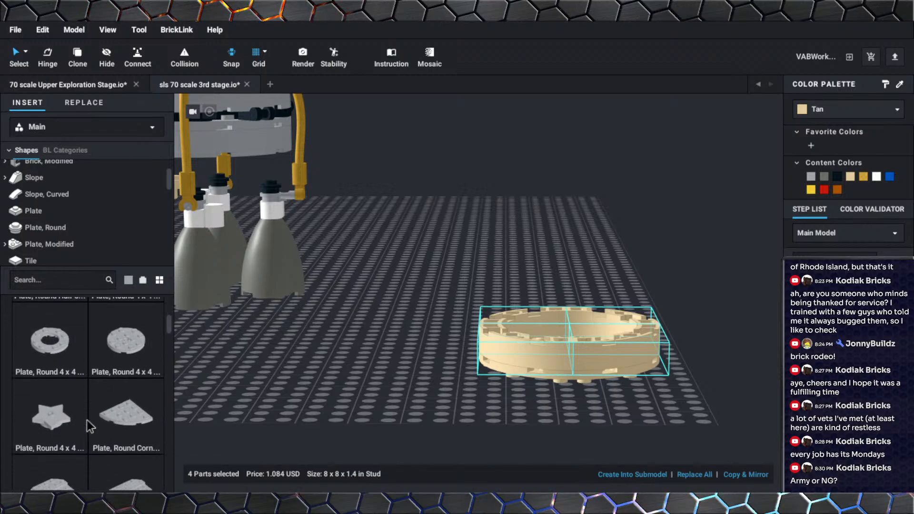
pyautogui.scroll(-5, 88, 421)
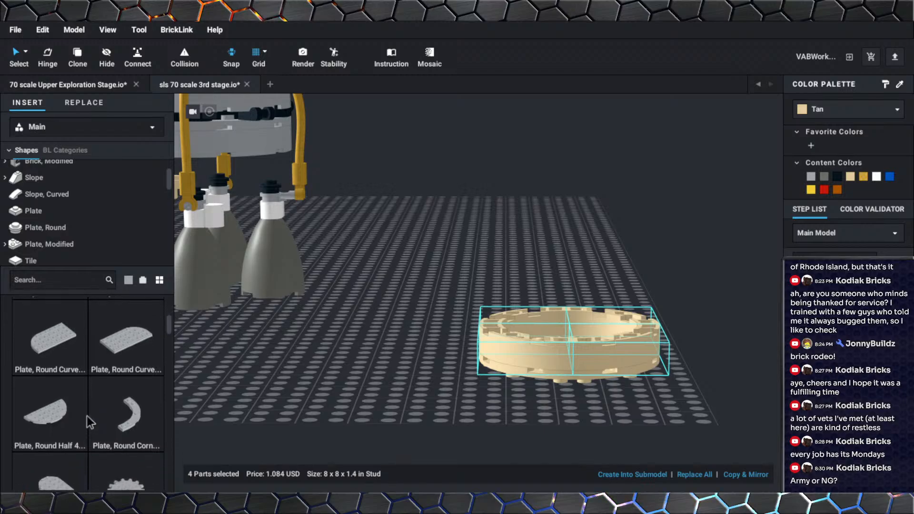
pyautogui.scroll(-5, 90, 414)
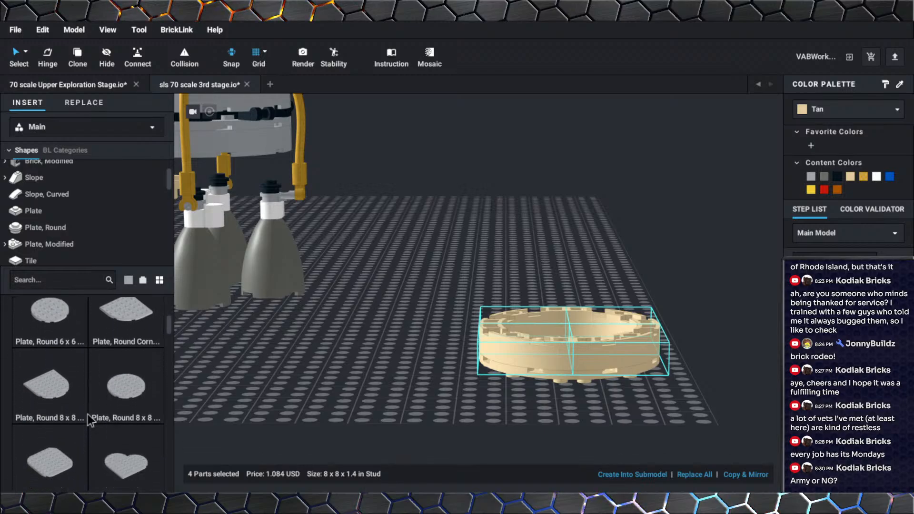
pyautogui.scroll(-3, 88, 414)
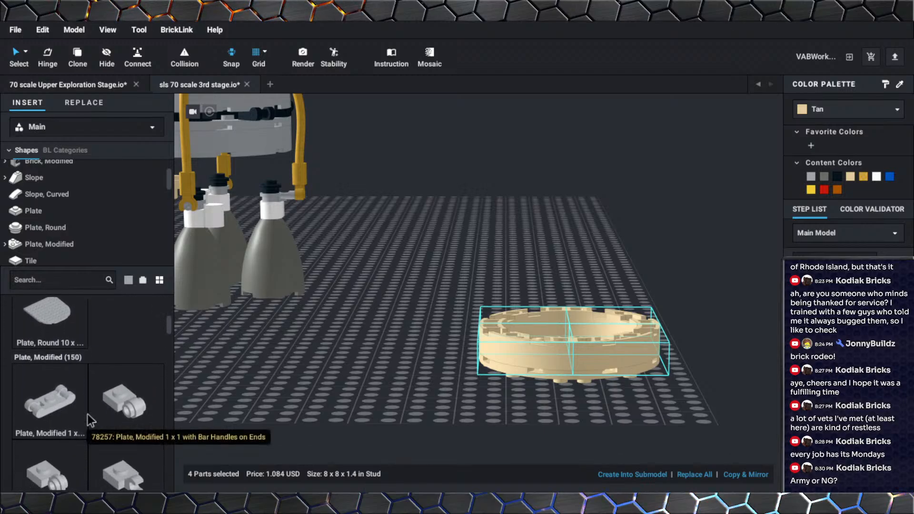
pyautogui.scroll(-3, 83, 407)
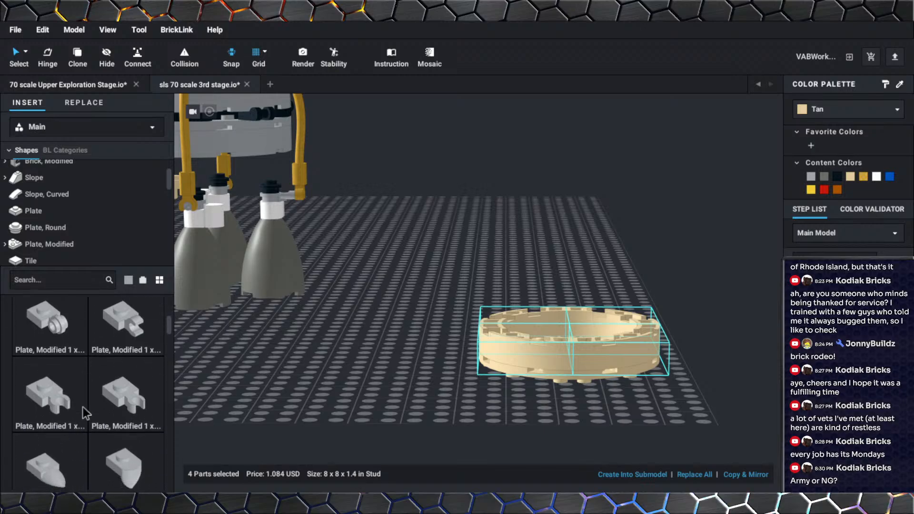
pyautogui.scroll(-1, 83, 407)
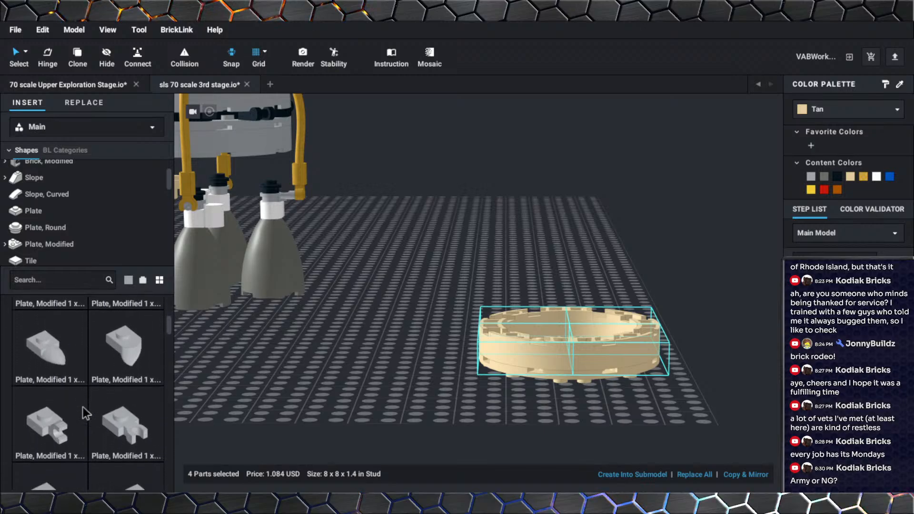
# Go back to the start of the Plate, Round category and look through the 1 x 1 round plates.
pyautogui.click(58, 227)
pyautogui.scroll(-2, 95, 387)
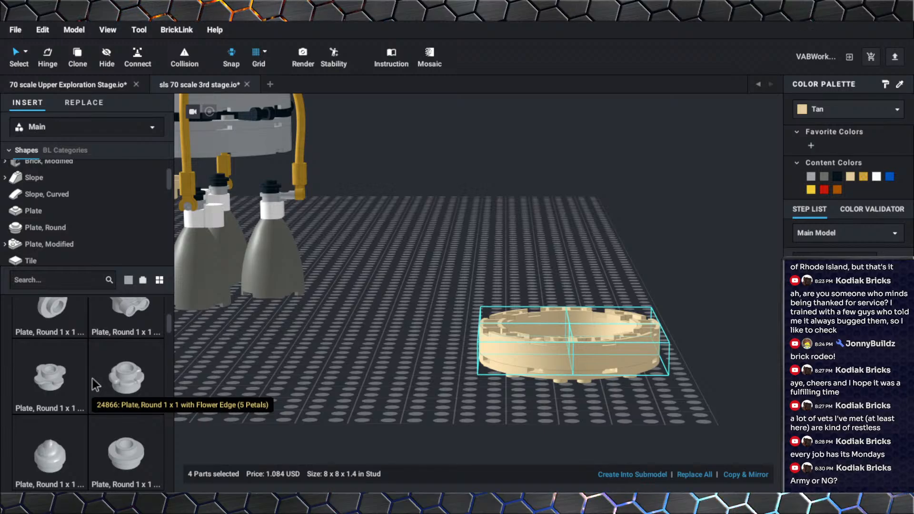
pyautogui.scroll(-3, 92, 378)
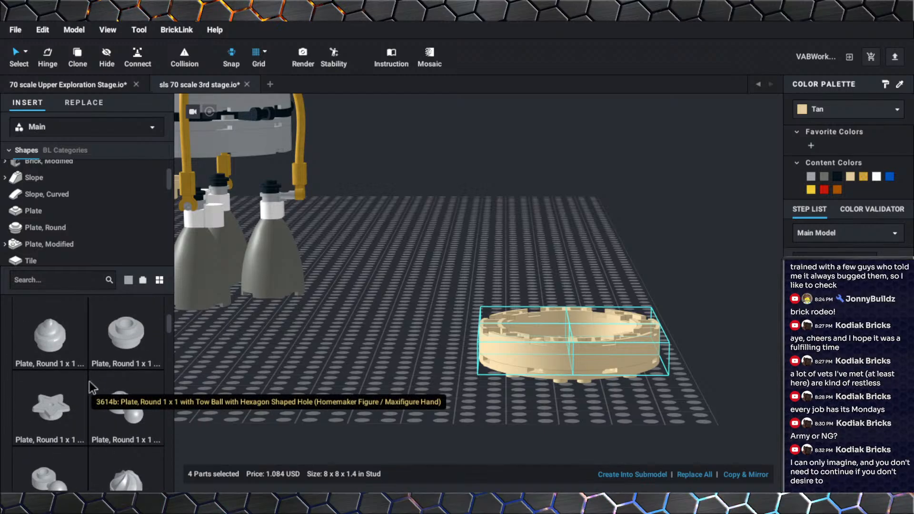
pyautogui.scroll(-1, 90, 381)
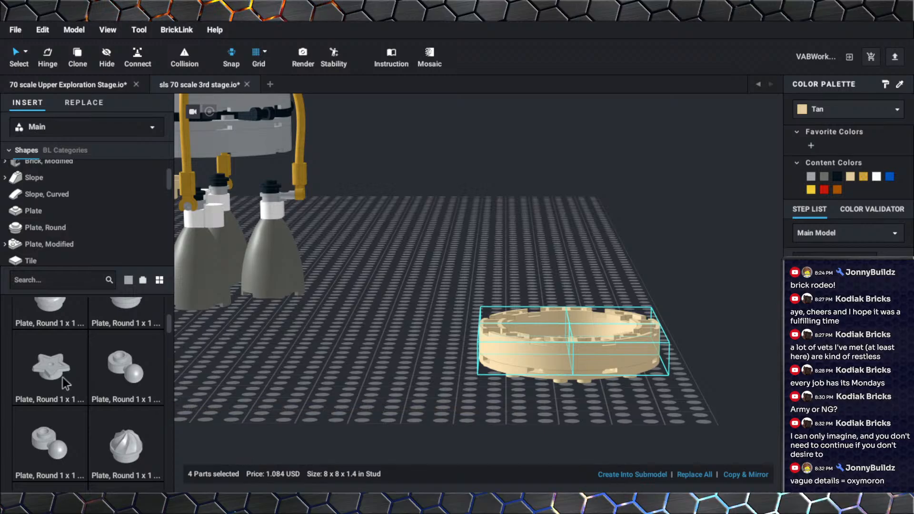
pyautogui.scroll(-2, 288, 370)
pyautogui.moveTo(360, 340); pyautogui.dragTo(345, 365, button='right')
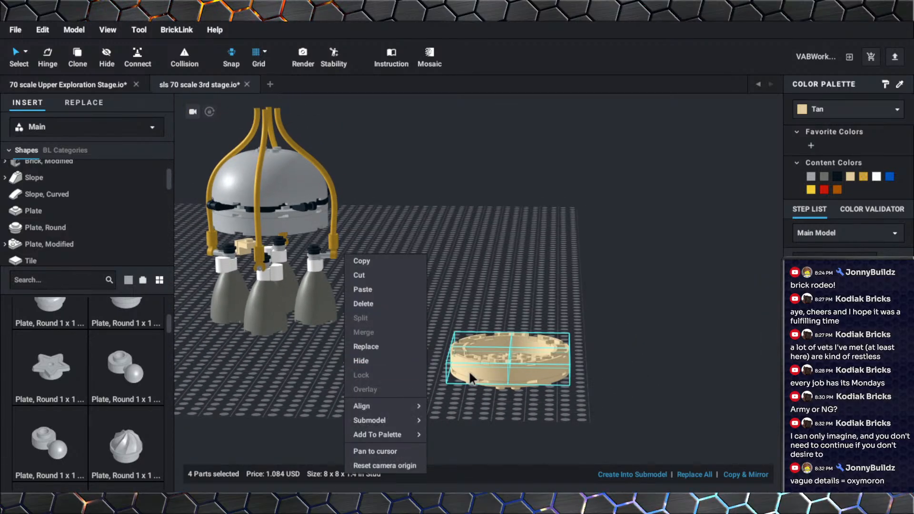
pyautogui.click(432, 418)
pyautogui.scroll(2, 435, 418)
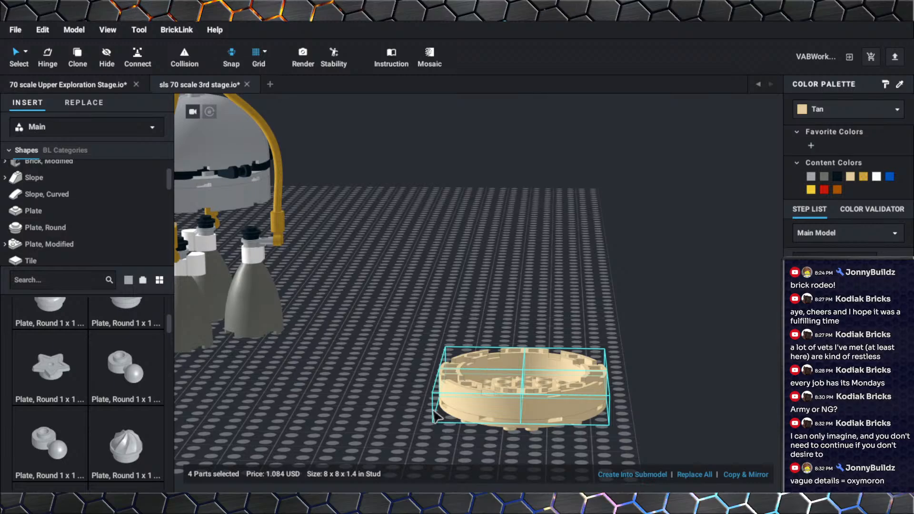
# Set the tan 8 x 8 round plate with hole on top of the tan ring.
pyautogui.scroll(-2, 434, 413)
pyautogui.moveTo(434, 413); pyautogui.dragTo(434, 373, button='right')
pyautogui.scroll(-2, 437, 362)
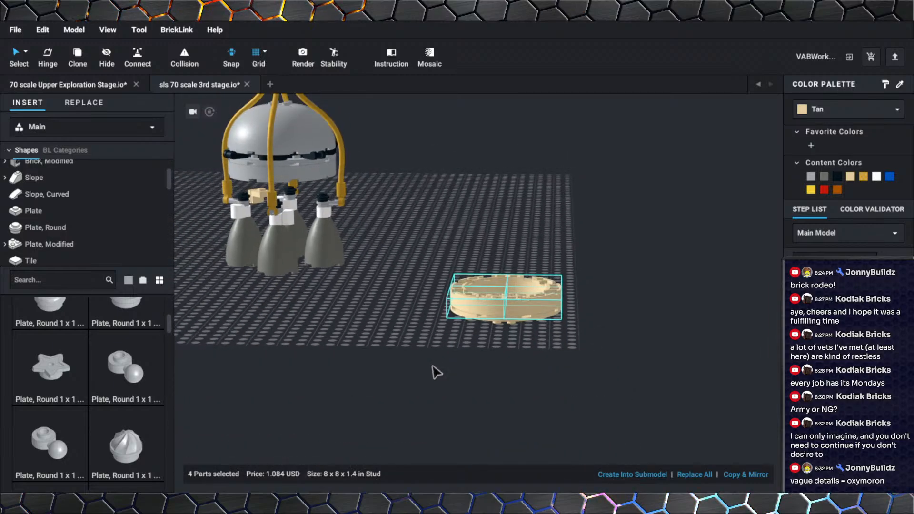
pyautogui.scroll(3, 436, 373)
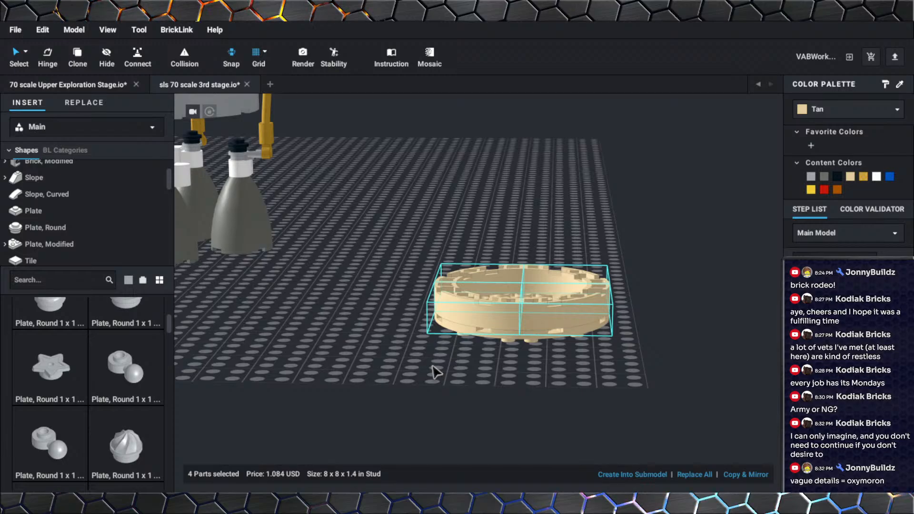
pyautogui.scroll(3, 454, 366)
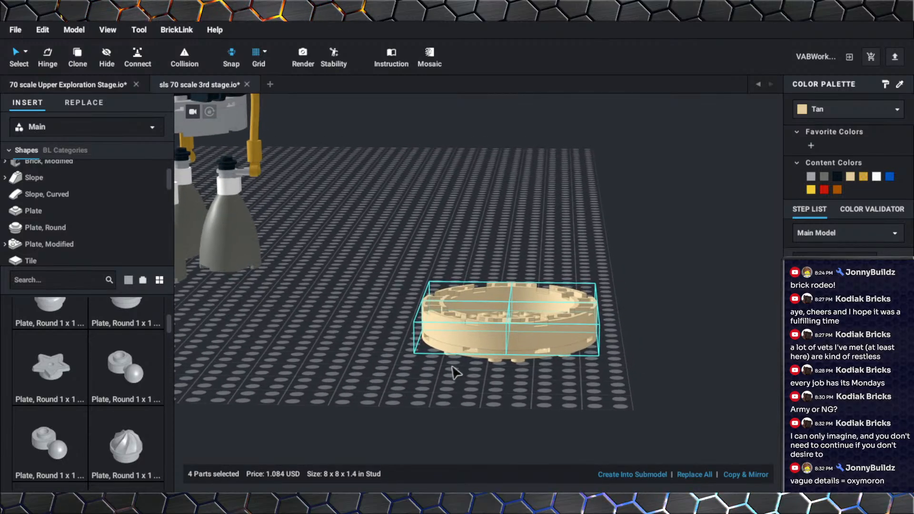
pyautogui.moveTo(479, 383); pyautogui.dragTo(487, 331)
pyautogui.scroll(-4, 480, 333)
pyautogui.moveTo(282, 406); pyautogui.dragTo(326, 398, button='right')
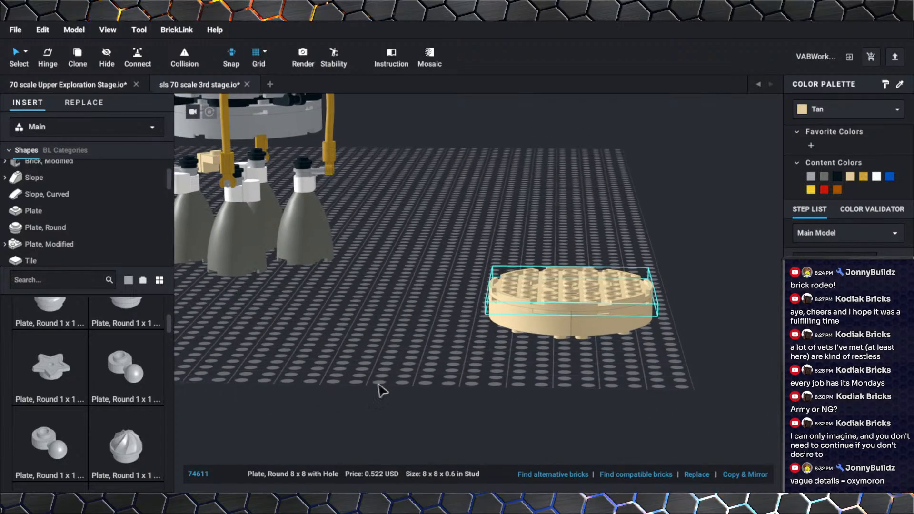
pyautogui.moveTo(381, 383)
pyautogui.mouseDown(button='right')
pyautogui.moveTo(391, 384)
pyautogui.moveTo(371, 386)
pyautogui.mouseUp(button='right')
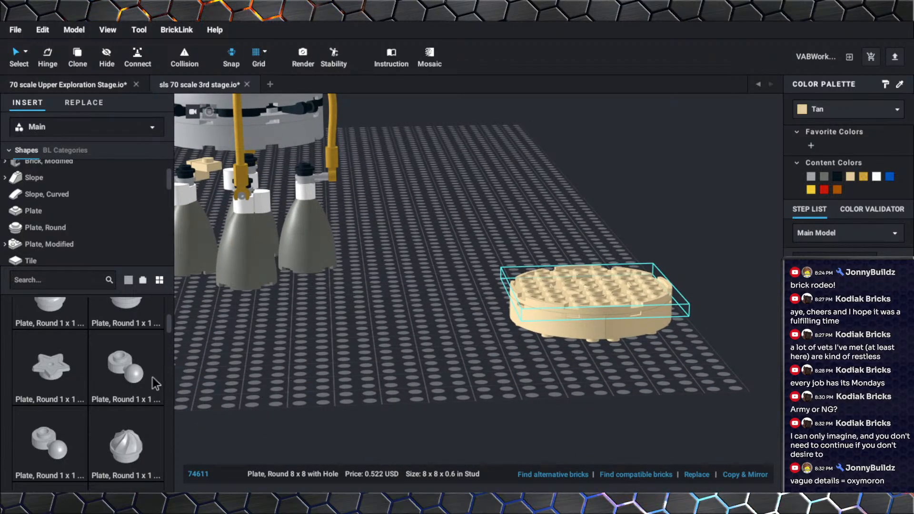
# Look through the whole Plate, Round category, including the round corner, half and curved plates, for a part that suits the tan base.
pyautogui.scroll(-5, 88, 367)
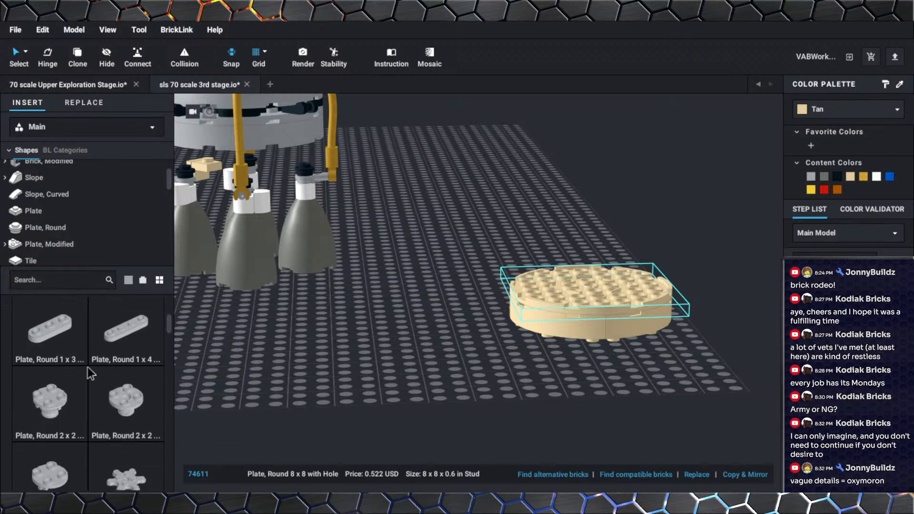
pyautogui.scroll(-5, 88, 367)
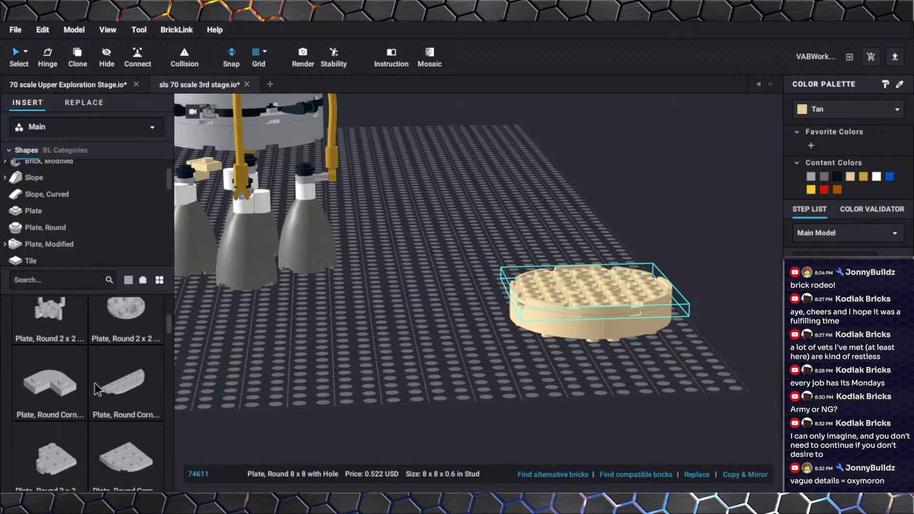
pyautogui.scroll(-5, 94, 383)
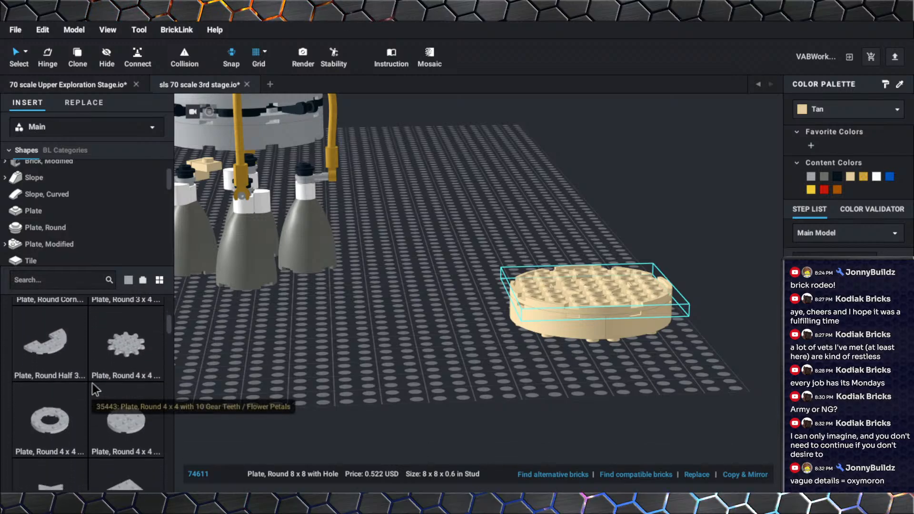
pyautogui.scroll(-5, 92, 383)
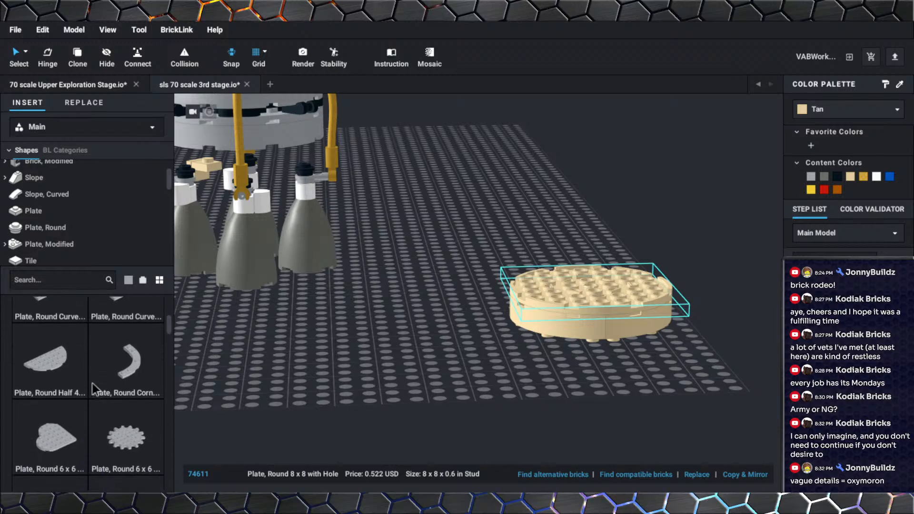
pyautogui.scroll(-5, 92, 384)
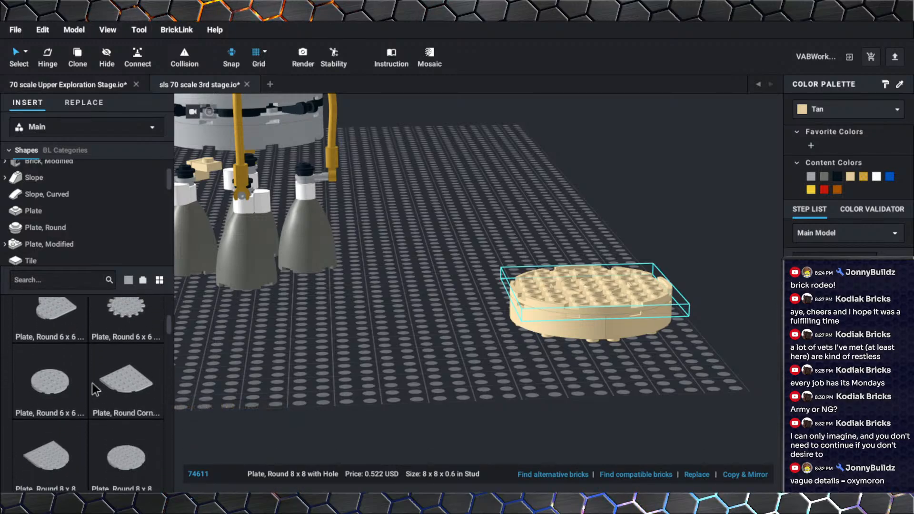
pyautogui.scroll(-3, 92, 383)
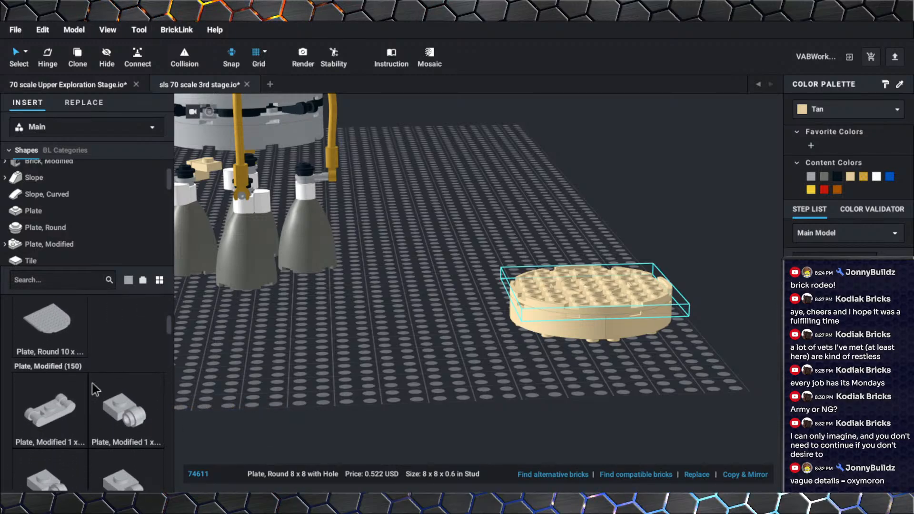
pyautogui.scroll(8, 92, 384)
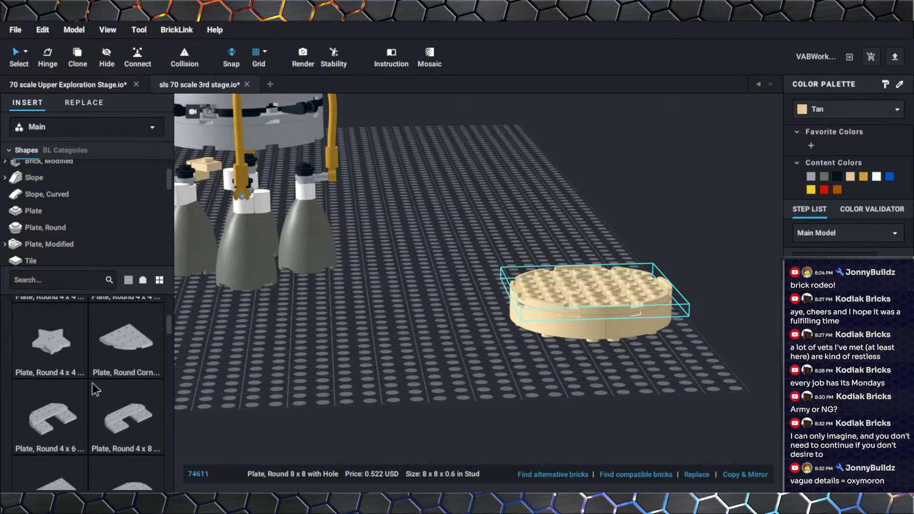
pyautogui.scroll(5, 92, 384)
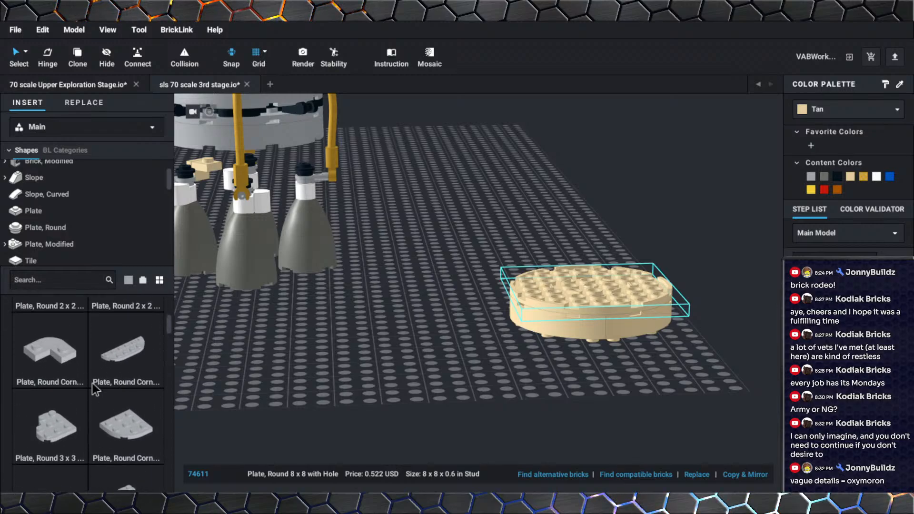
pyautogui.scroll(5, 92, 383)
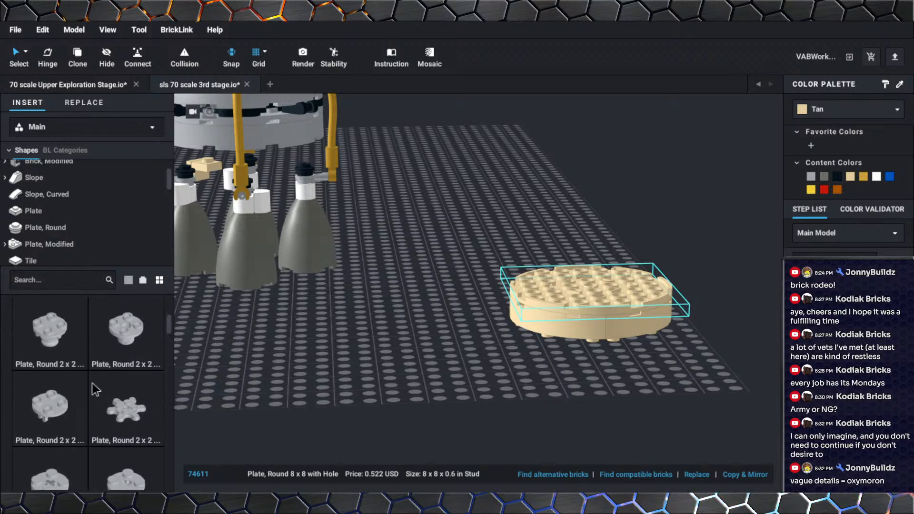
pyautogui.scroll(5, 92, 383)
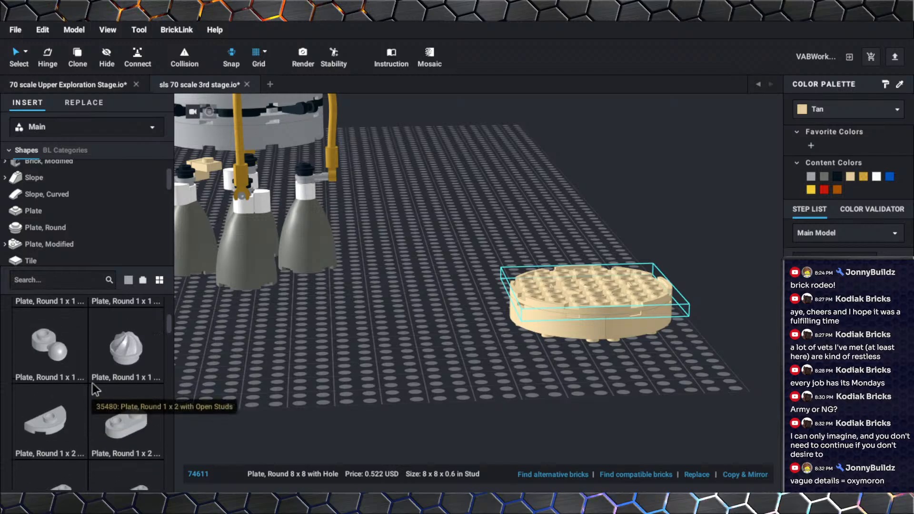
pyautogui.scroll(5, 92, 383)
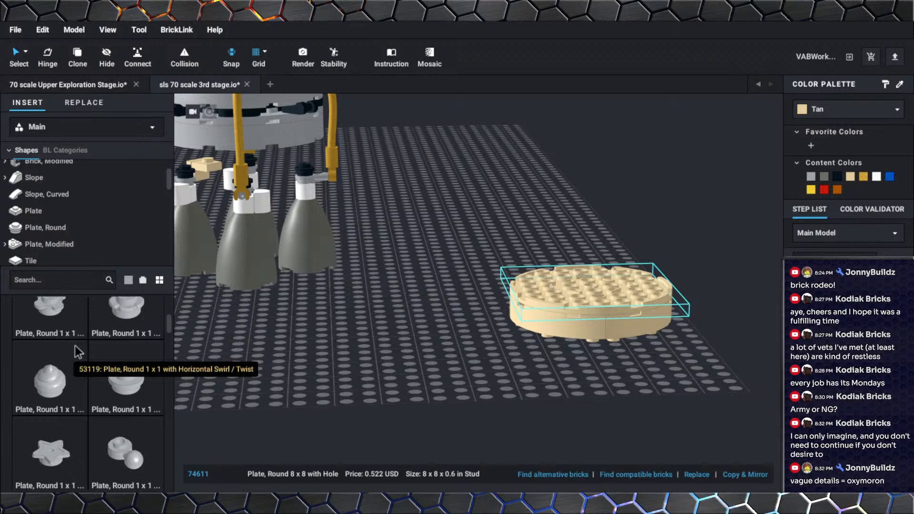
pyautogui.scroll(-3, 73, 337)
pyautogui.scroll(-6, 72, 337)
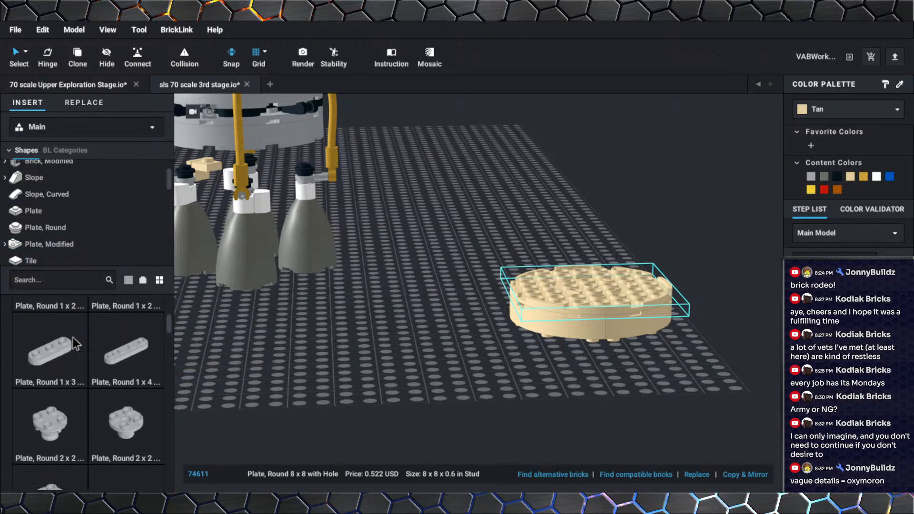
pyautogui.scroll(-3, 72, 337)
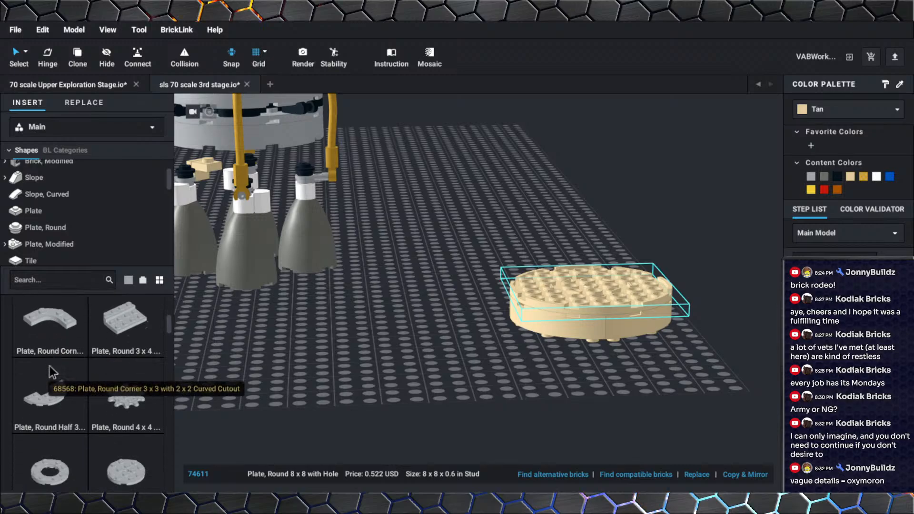
pyautogui.scroll(-3, 50, 366)
pyautogui.scroll(-3, 50, 365)
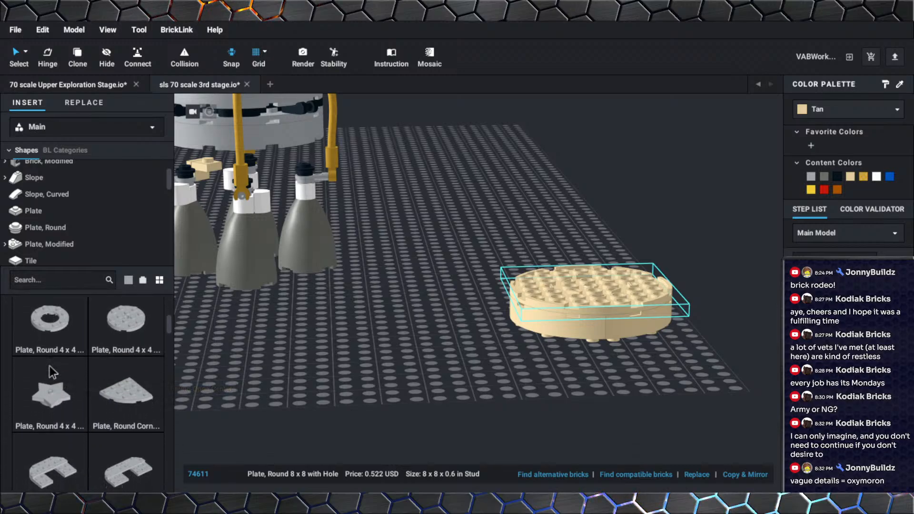
pyautogui.scroll(-3, 49, 366)
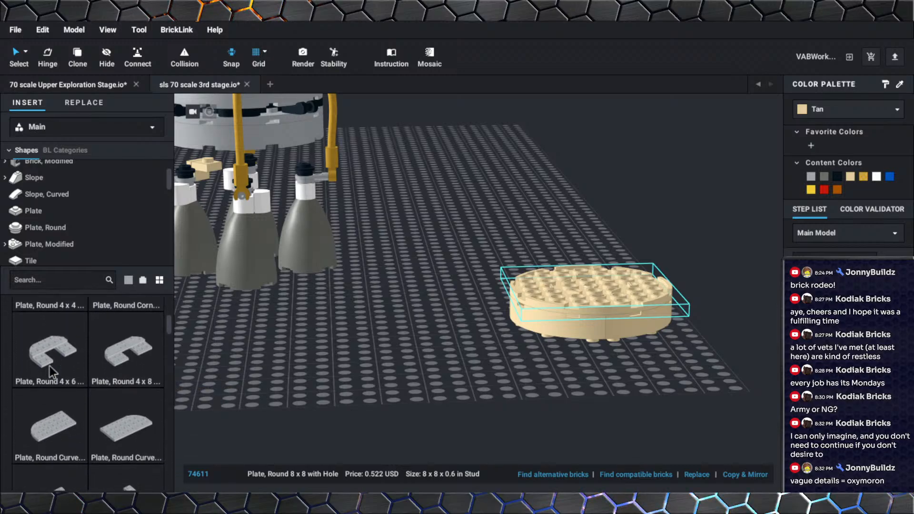
# Try two light bluish gray 5 x 5 round corner plates with 4 x 4 curved cutout as a half ring beside the tan base.
pyautogui.click(145, 422)
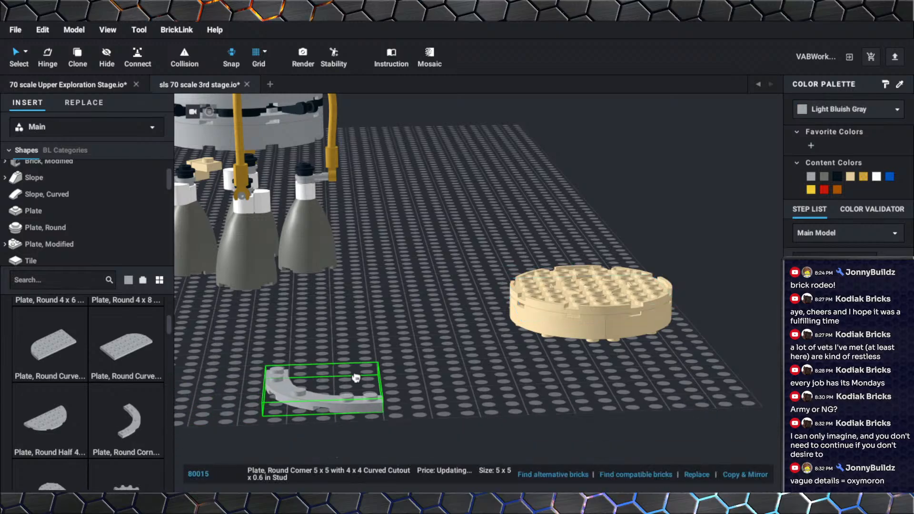
pyautogui.moveTo(355, 376); pyautogui.dragTo(356, 390, button='right')
pyautogui.press('Escape')
pyautogui.moveTo(333, 422); pyautogui.dragTo(260, 341, button='middle')
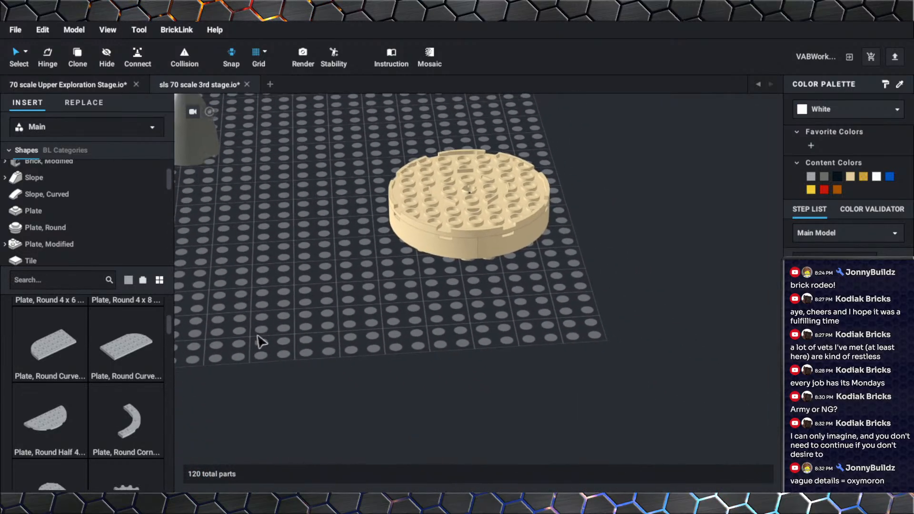
pyautogui.click(149, 415)
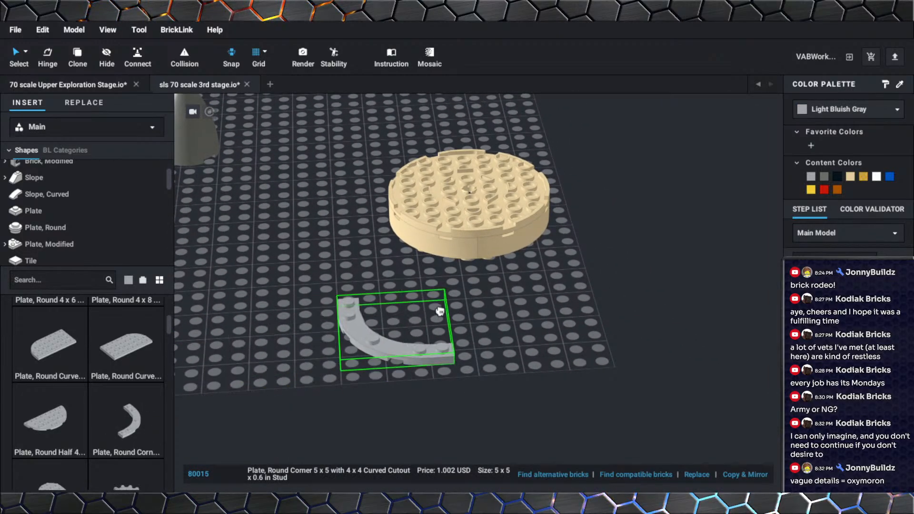
pyautogui.click(439, 314)
pyautogui.press('Left')
pyautogui.click(470, 314)
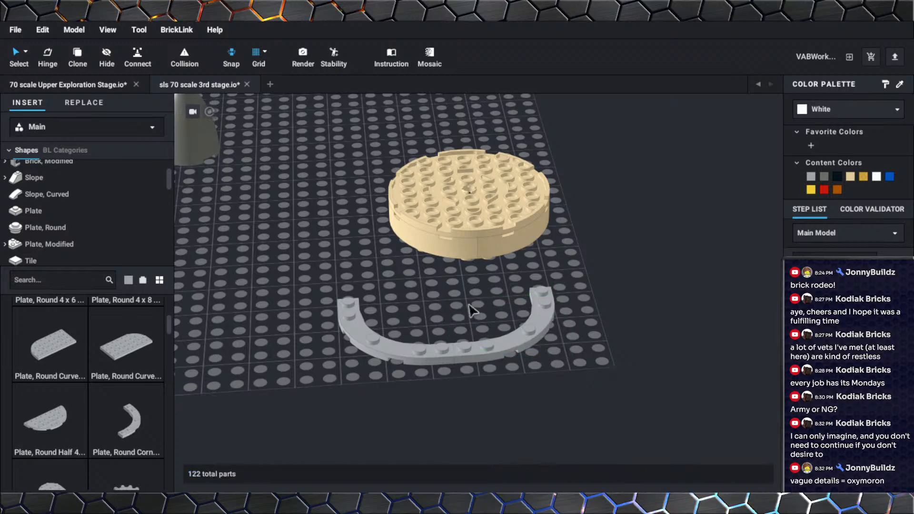
# Delete both gray 5 x 5 round corner plates beside the tan base.
pyautogui.press('Escape')
pyautogui.click(412, 355)
pyautogui.press('Delete')
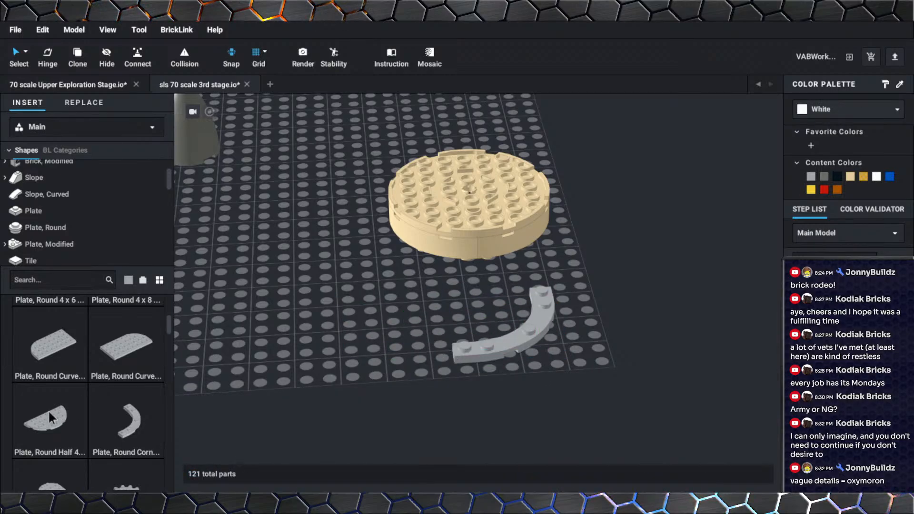
pyautogui.click(504, 341)
pyautogui.press('Delete')
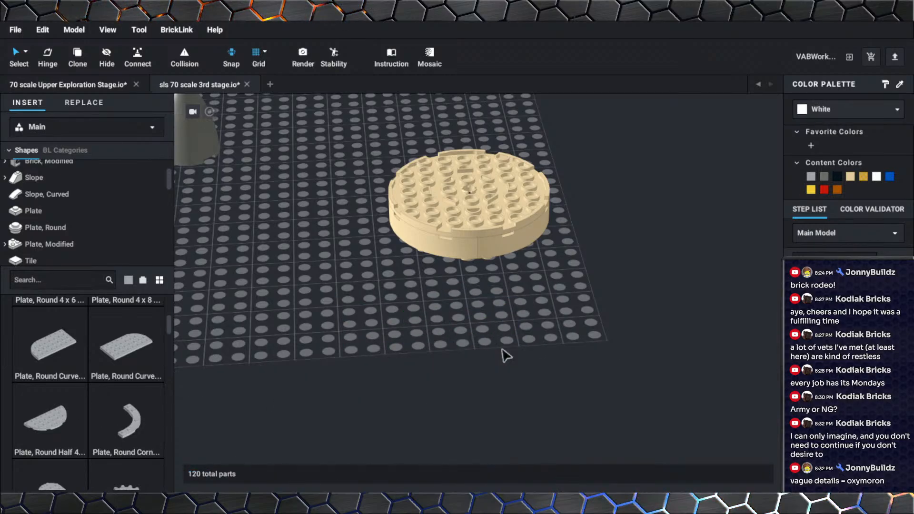
# Place a light bluish gray Plate, Round Half 4 x 8 on the grid in front of the tan base.
pyautogui.scroll(-5, 121, 402)
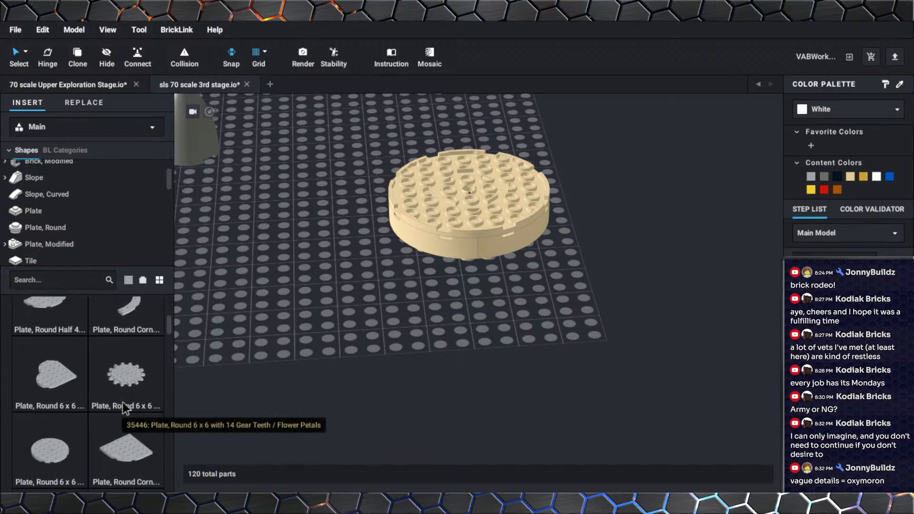
pyautogui.scroll(-5, 120, 402)
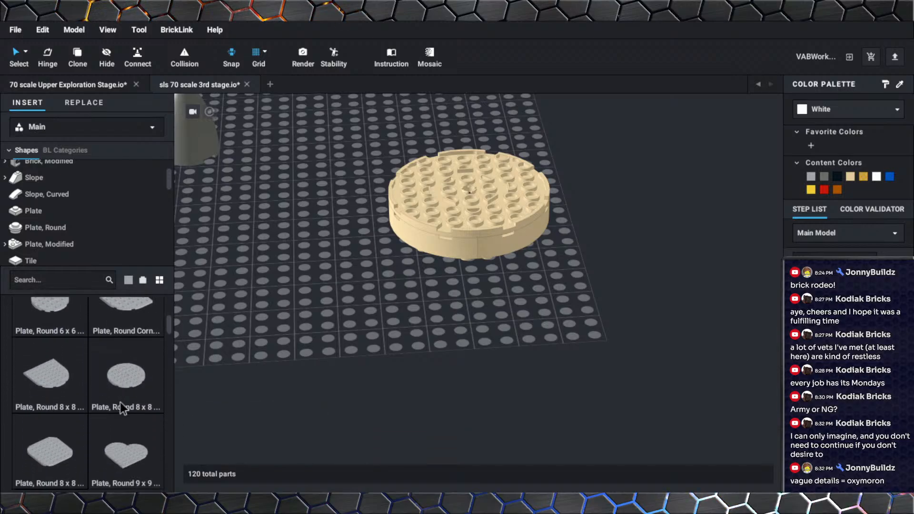
pyautogui.scroll(-5, 98, 399)
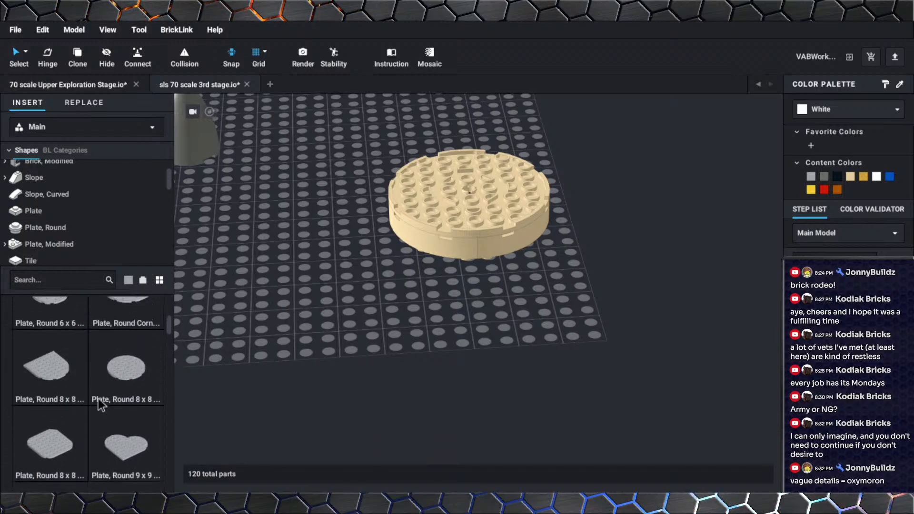
pyautogui.scroll(2, 98, 398)
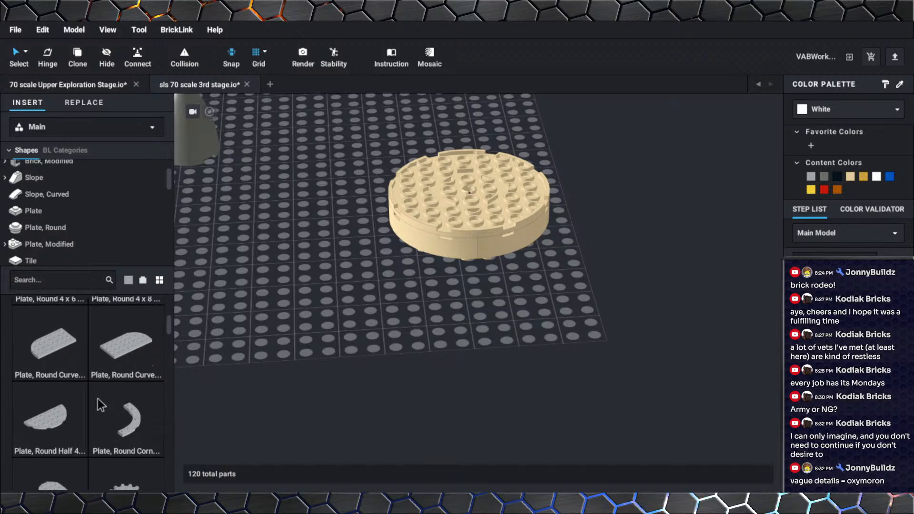
pyautogui.click(65, 459)
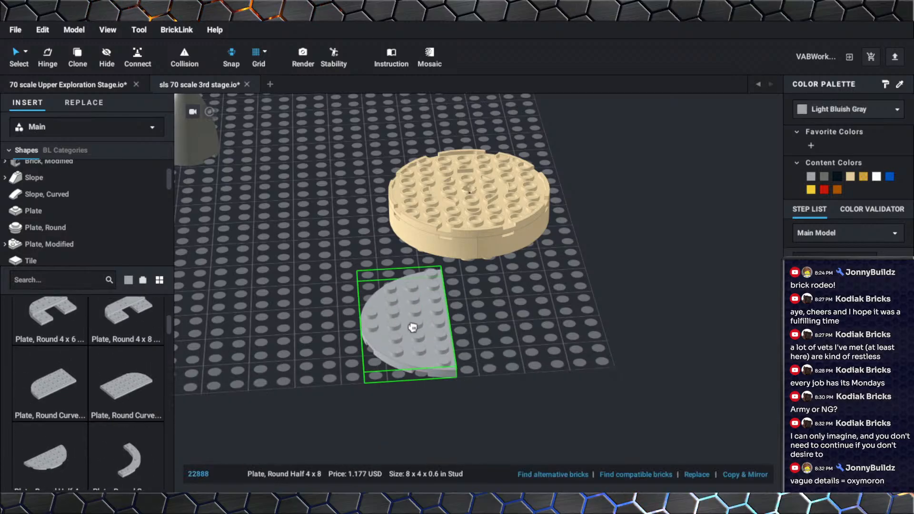
pyautogui.click(404, 324)
pyautogui.press('Escape')
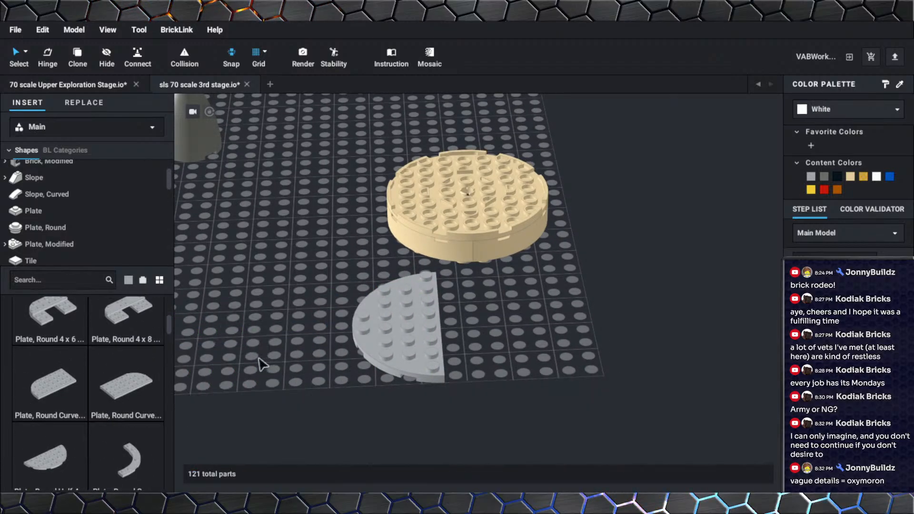
# Look back through Plate, Round to its start, and browse the 1-stud-wide parts in Plate, Modified for a part that suits the base.
pyautogui.scroll(-3, 83, 361)
pyautogui.scroll(4, 84, 360)
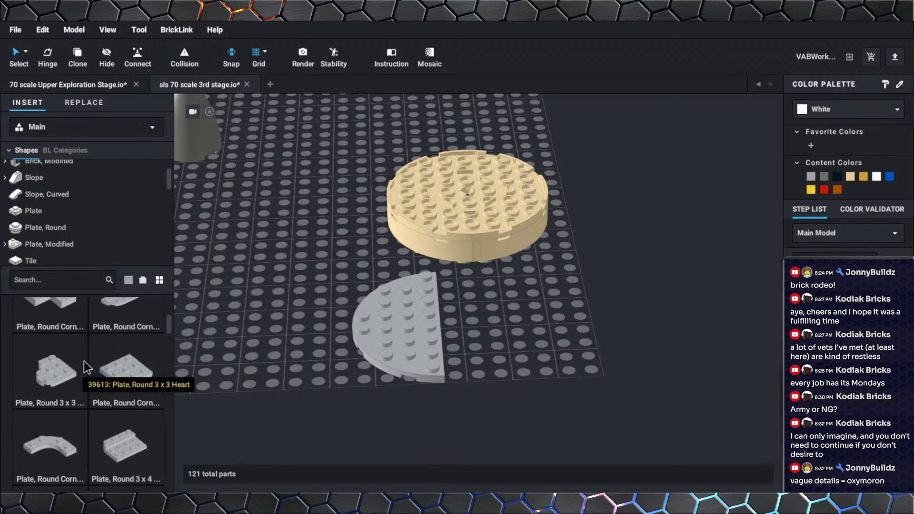
pyautogui.scroll(3, 84, 361)
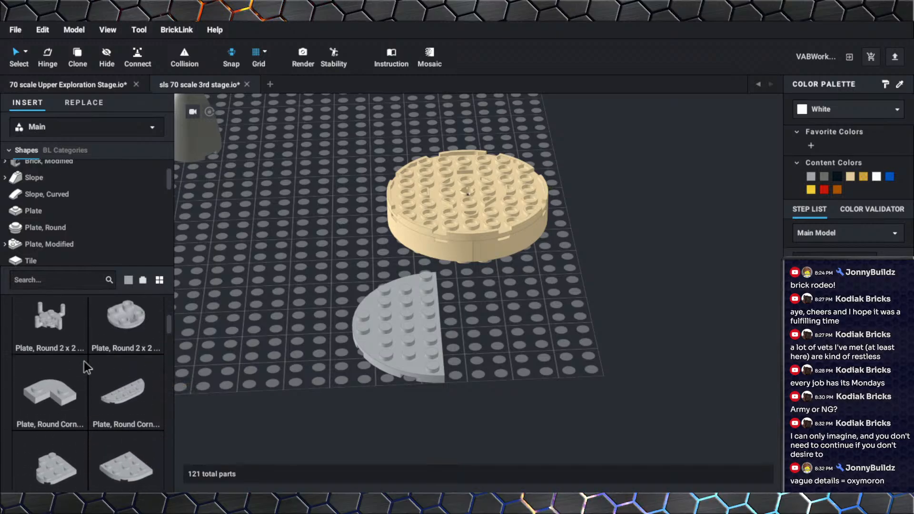
pyautogui.scroll(3, 84, 360)
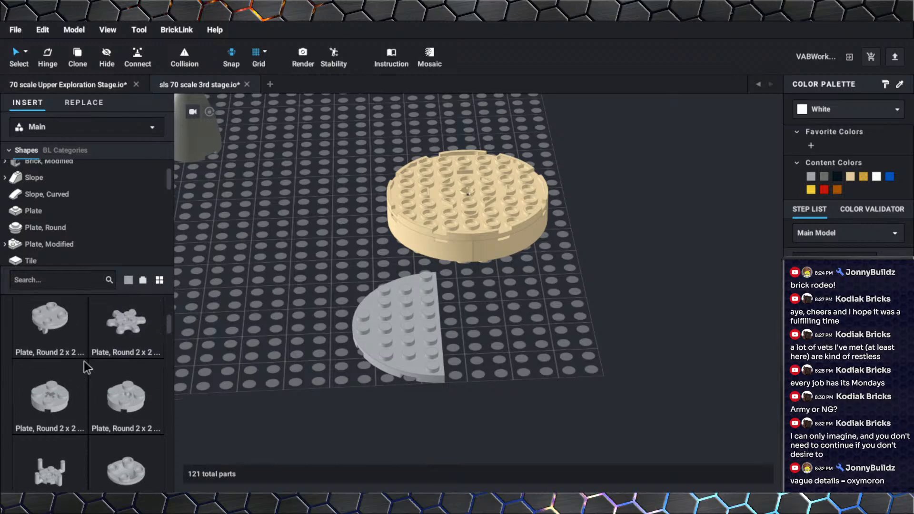
pyautogui.scroll(5, 83, 361)
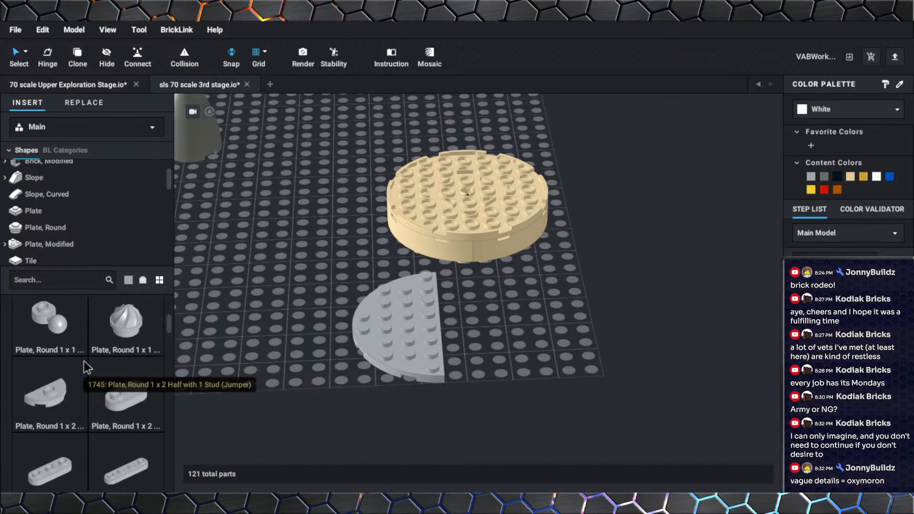
pyautogui.scroll(5, 84, 361)
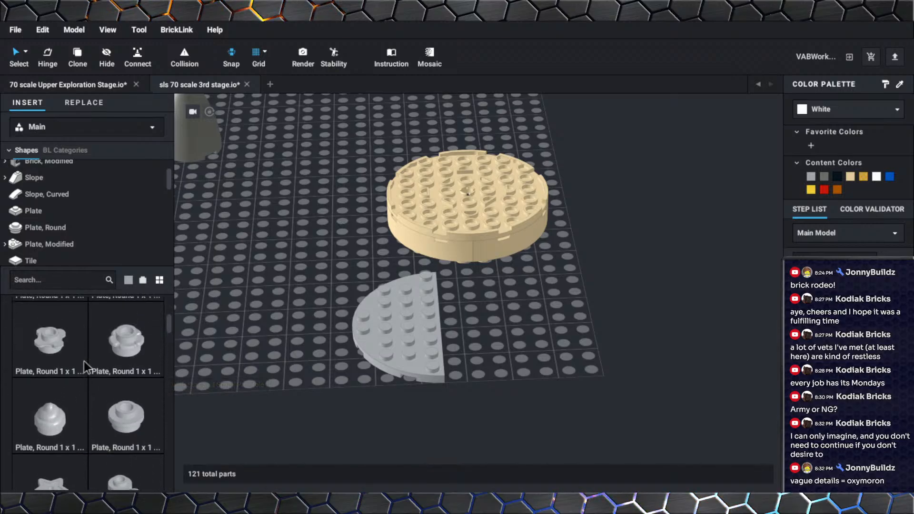
pyautogui.scroll(4, 84, 361)
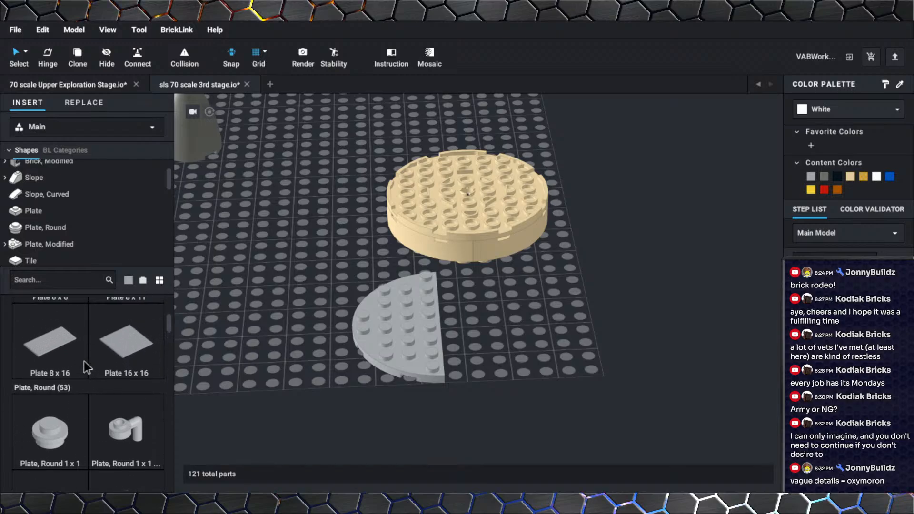
pyautogui.click(50, 243)
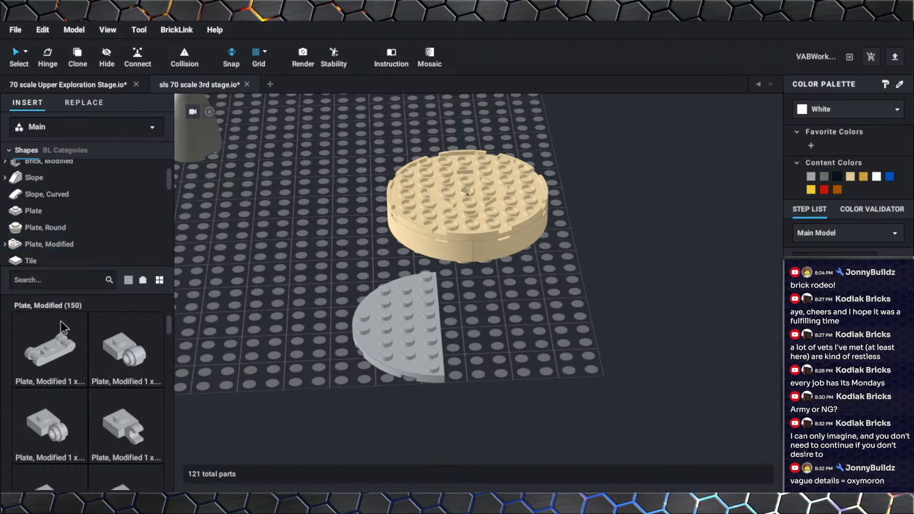
pyautogui.scroll(-3, 71, 343)
pyautogui.scroll(-6, 78, 362)
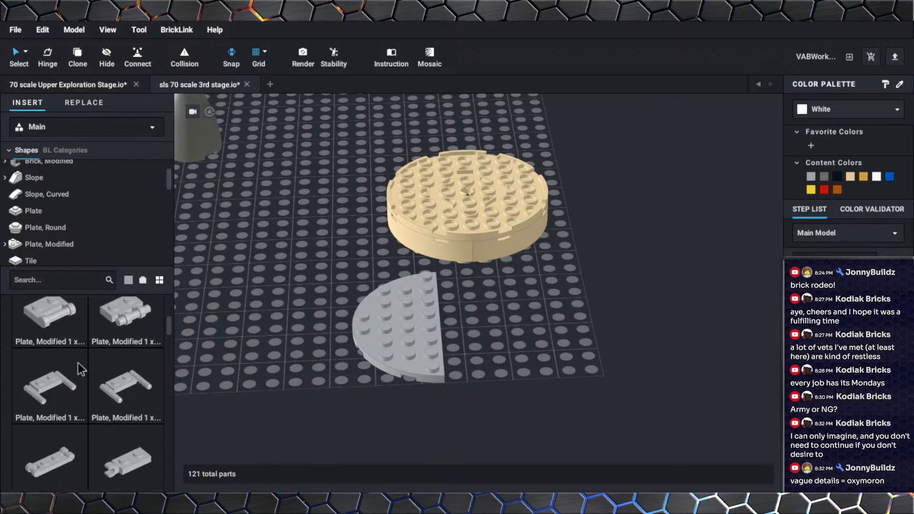
# Place a Plate, Modified 4 x 4 with 3 x 3 Curved Cutout near the grid's front-right corner, beside the half-round plate.
pyautogui.click(5, 244)
pyautogui.scroll(-1, 102, 256)
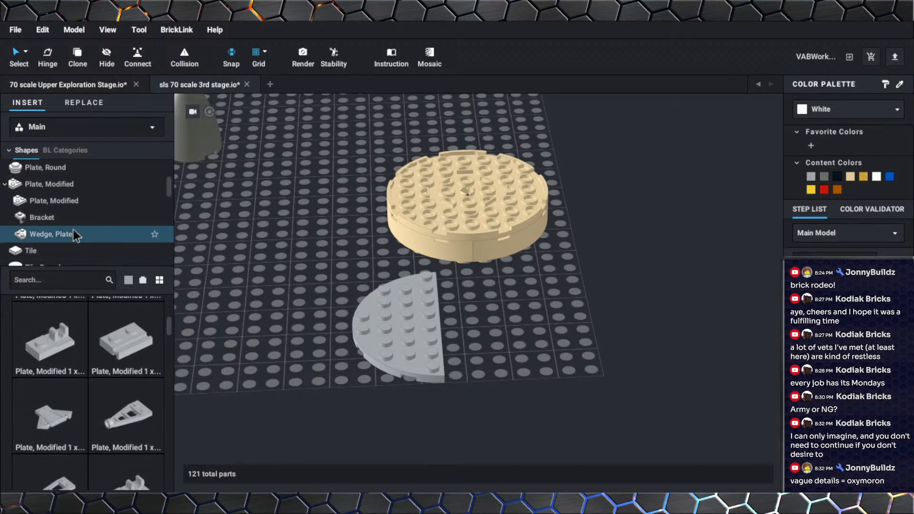
pyautogui.click(63, 218)
pyautogui.scroll(5, 102, 410)
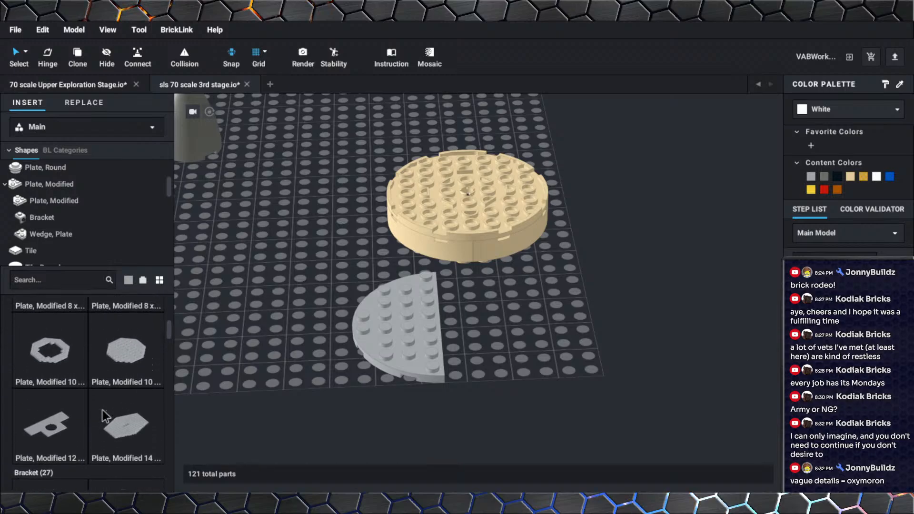
pyautogui.scroll(5, 98, 407)
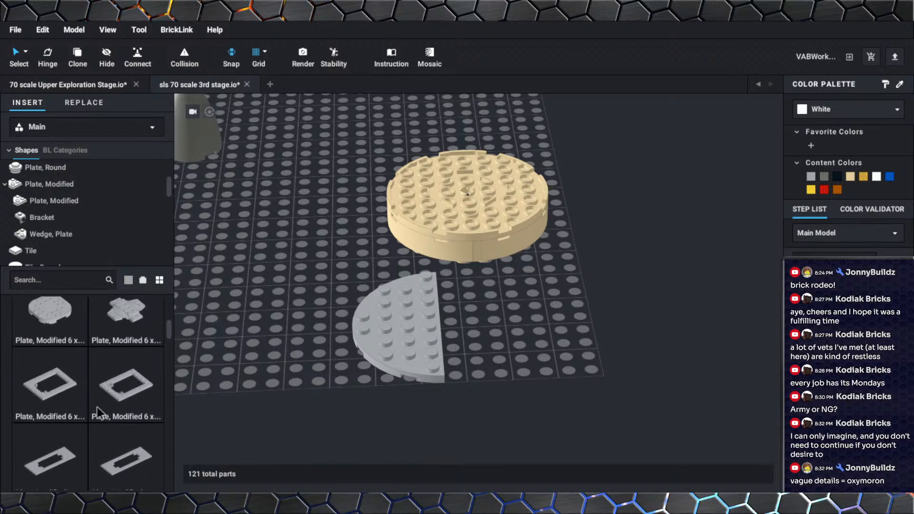
pyautogui.scroll(4, 96, 406)
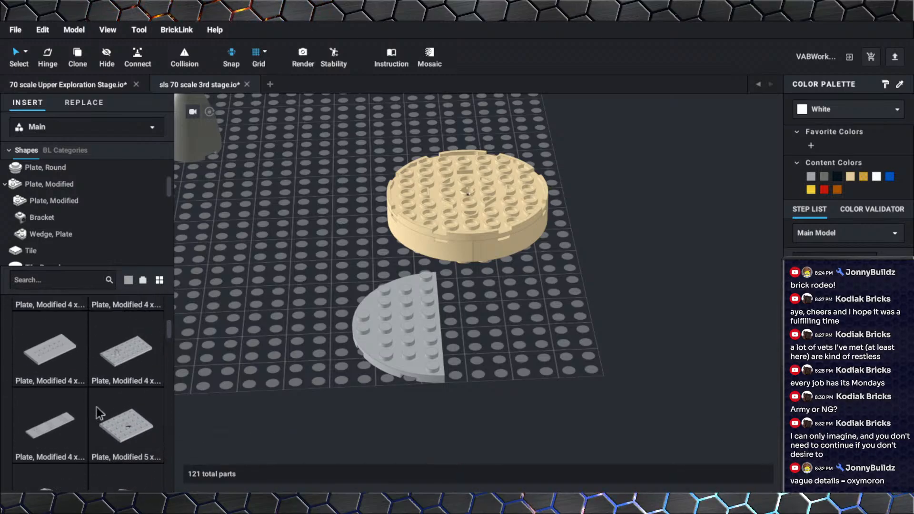
pyautogui.scroll(4, 96, 406)
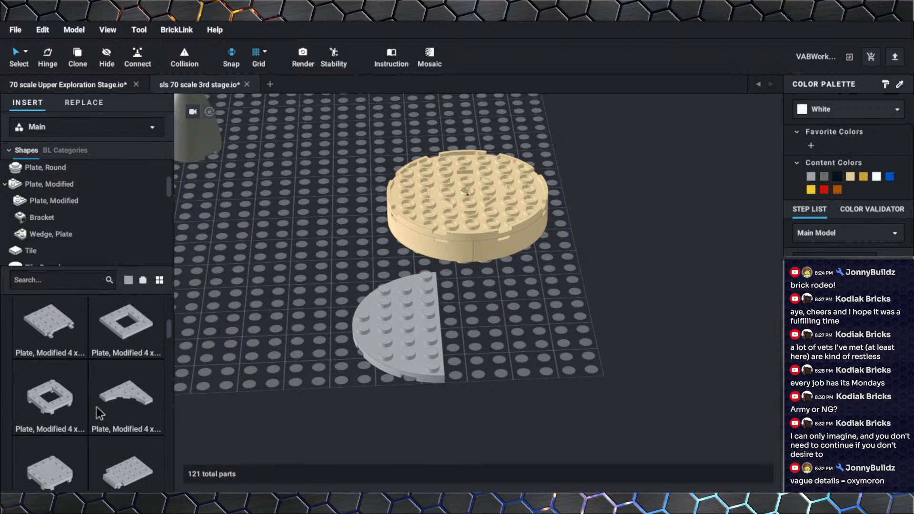
pyautogui.click(115, 396)
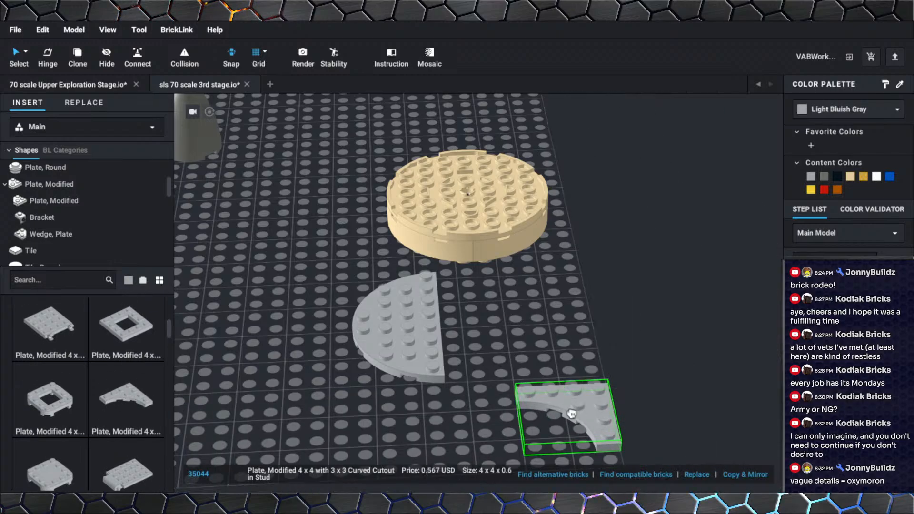
pyautogui.click(576, 399)
# Rotate a second 4 x 4 curved-cutout plate and place it directly behind the first so their cutouts form a half ring.
pyautogui.press('Right')
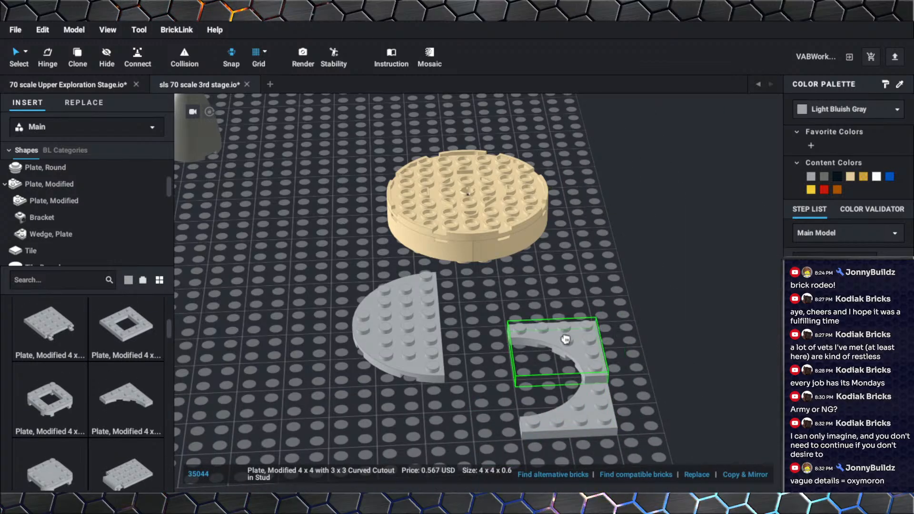
pyautogui.click(565, 338)
pyautogui.press('Escape')
# Browse the smaller modified plates in the parts library for other plate shapes.
pyautogui.scroll(5, 141, 379)
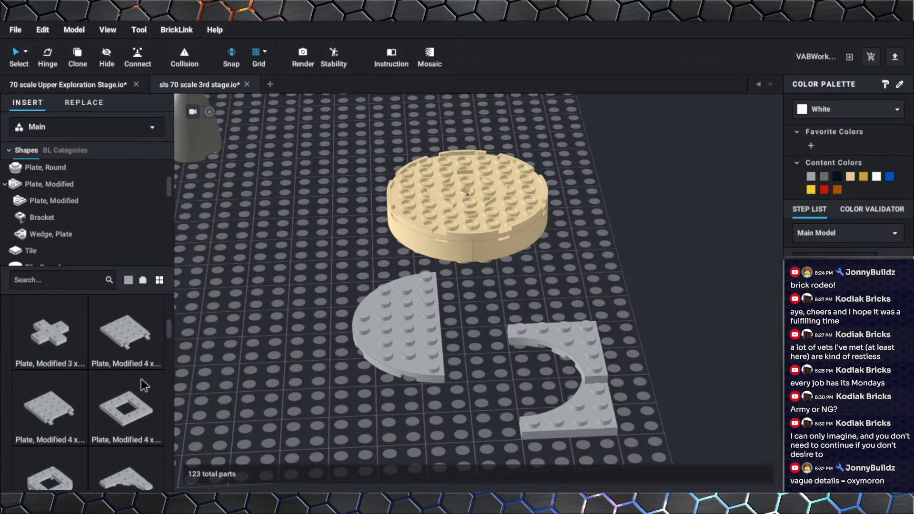
pyautogui.scroll(3, 141, 379)
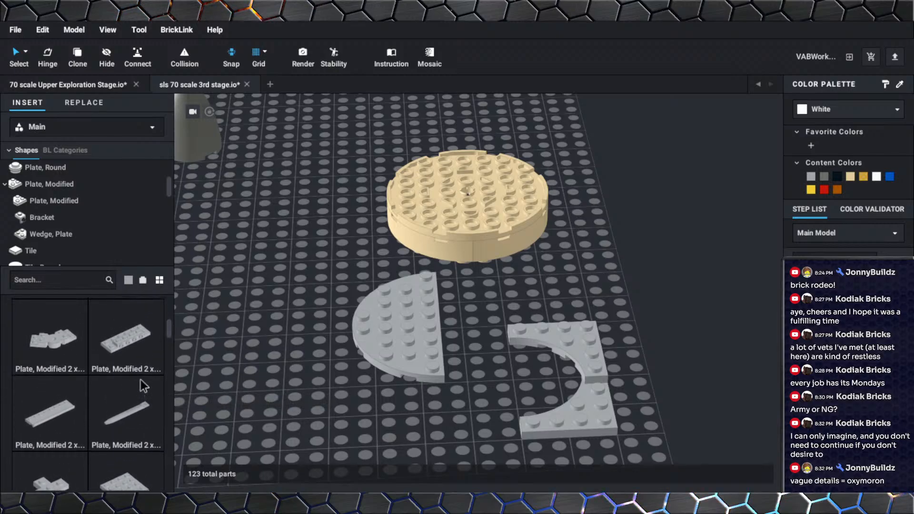
pyautogui.scroll(4, 141, 379)
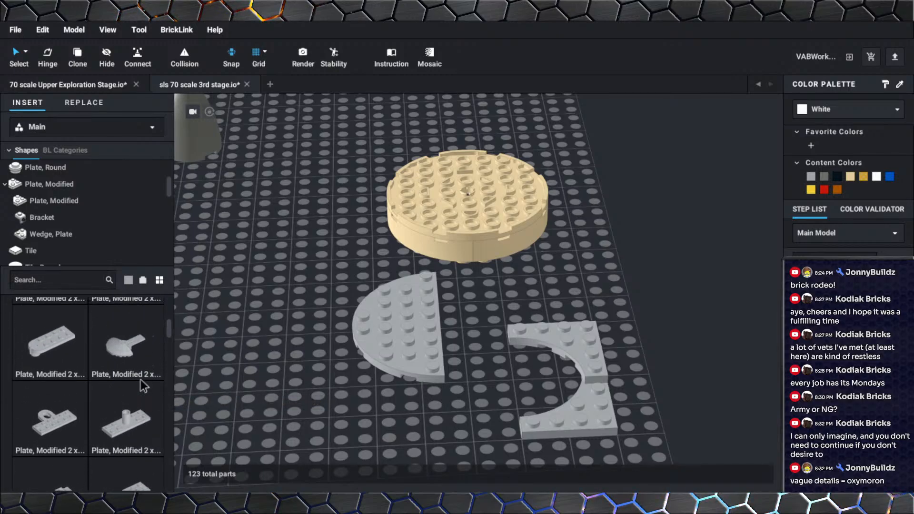
pyautogui.scroll(4, 140, 379)
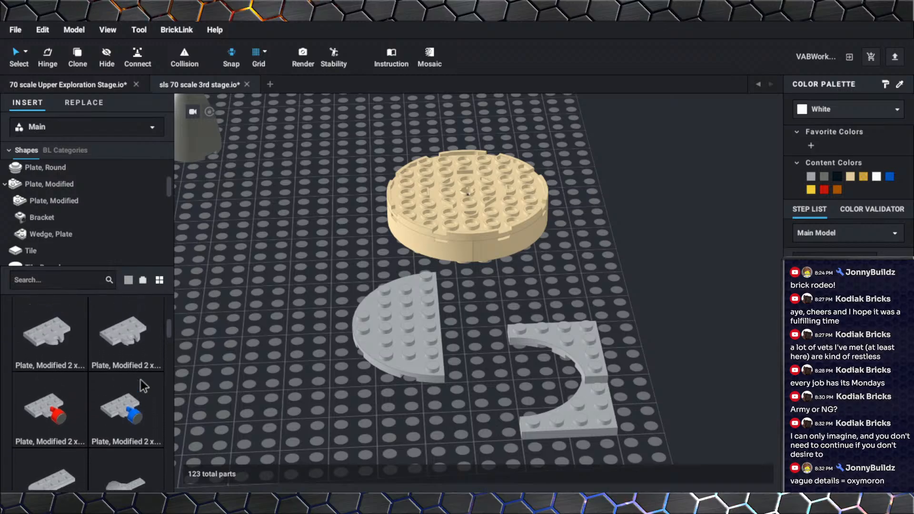
pyautogui.scroll(4, 141, 379)
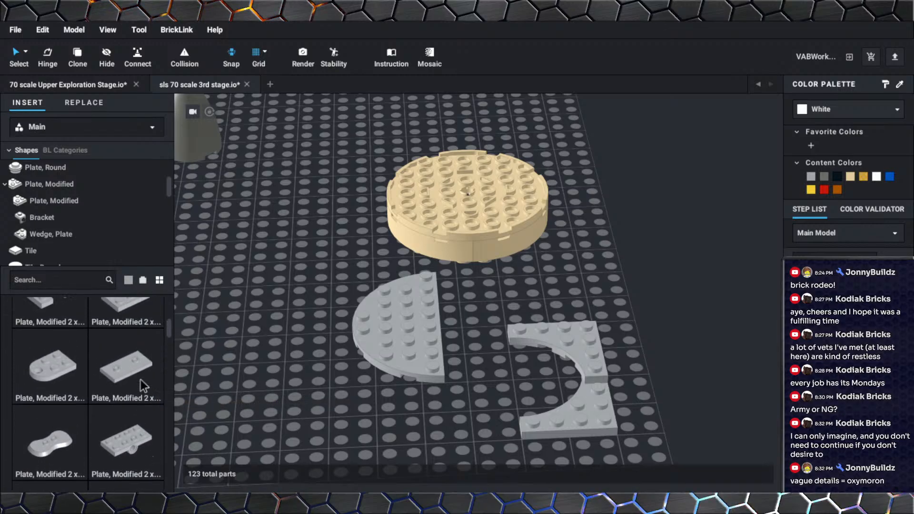
pyautogui.scroll(5, 132, 382)
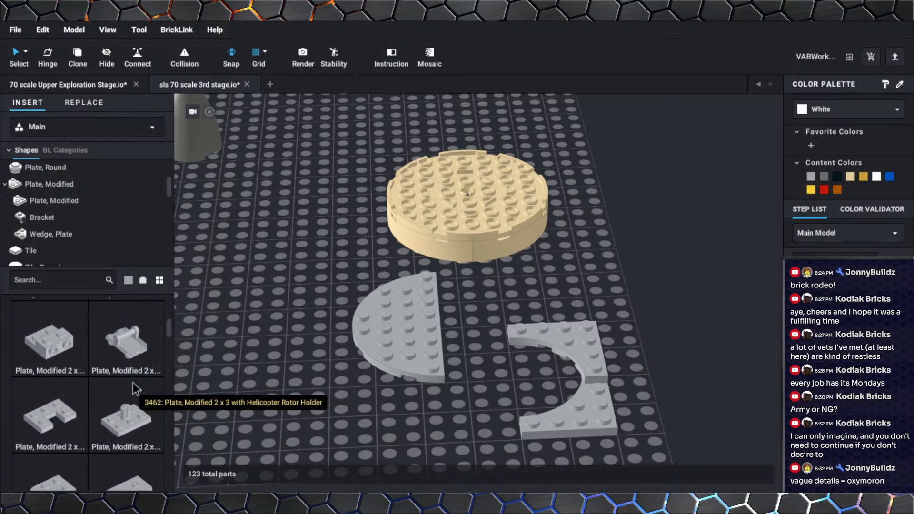
pyautogui.scroll(5, 132, 382)
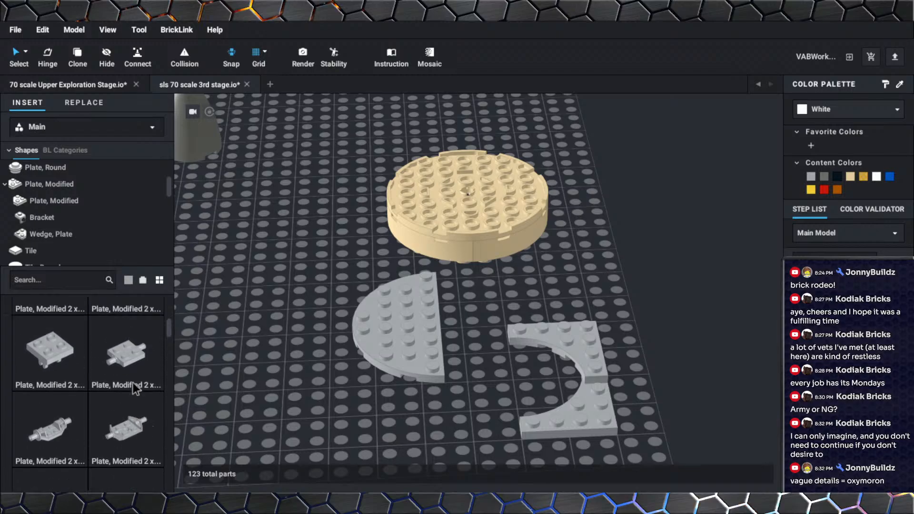
pyautogui.scroll(5, 95, 384)
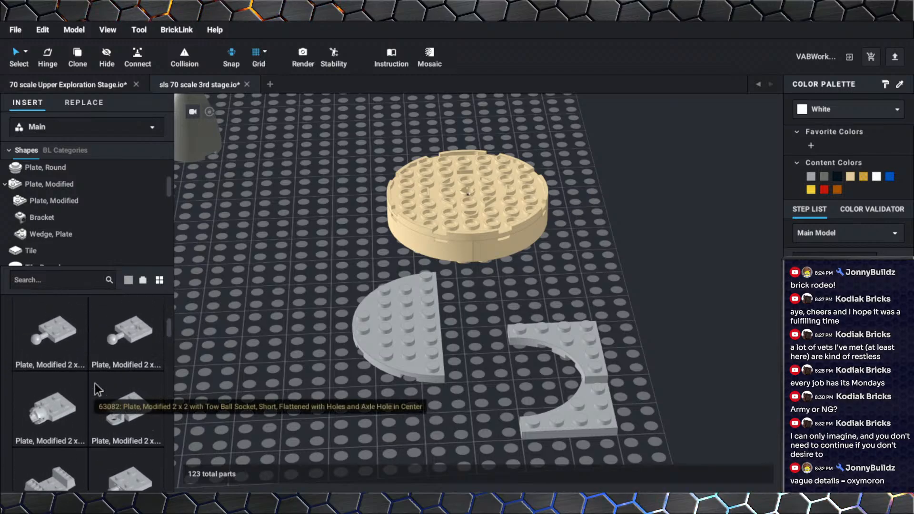
pyautogui.scroll(5, 95, 384)
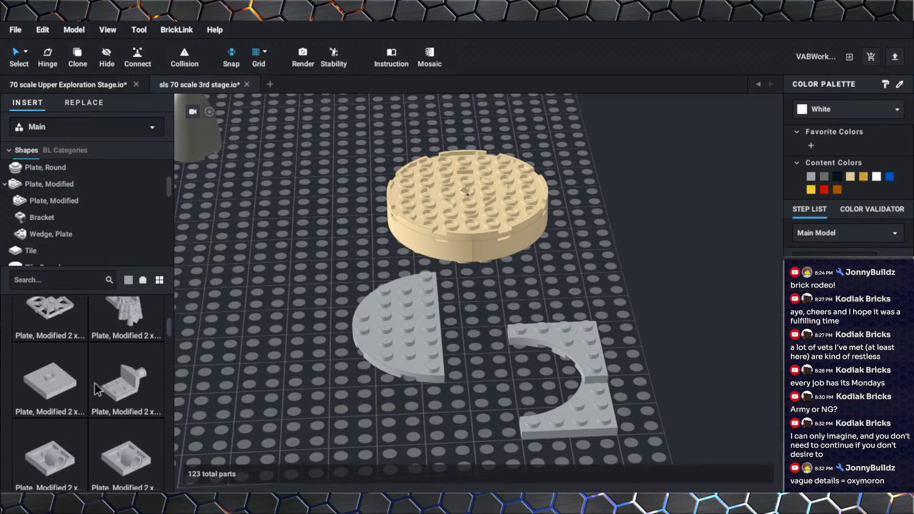
pyautogui.scroll(5, 95, 384)
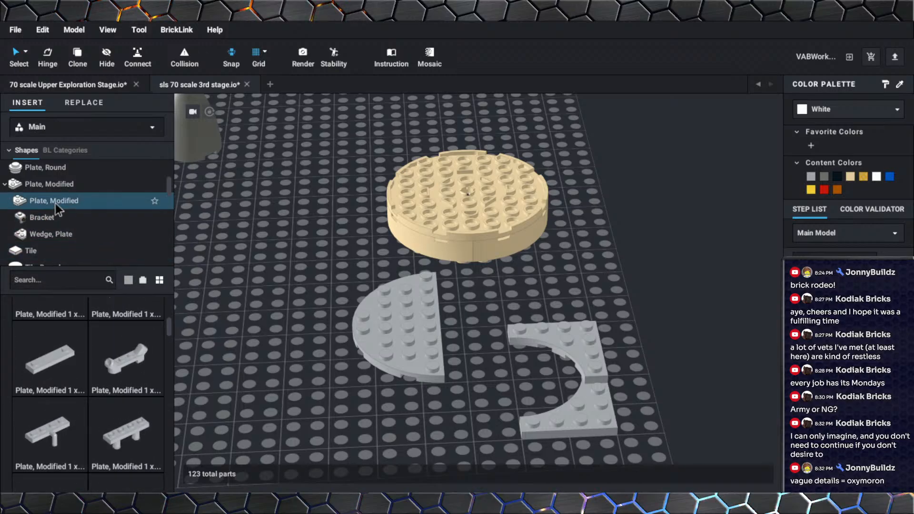
# Insert a Plate, Round Corner 3 x 3 with 2 x 2 Curved Cutout on the grid, left of the half-round plate.
pyautogui.scroll(1, 56, 204)
pyautogui.click(57, 192)
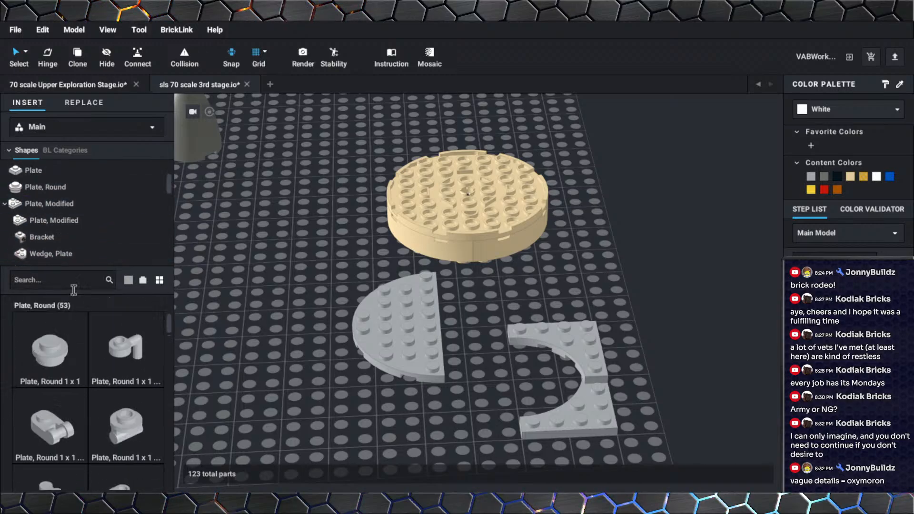
pyautogui.scroll(-5, 128, 434)
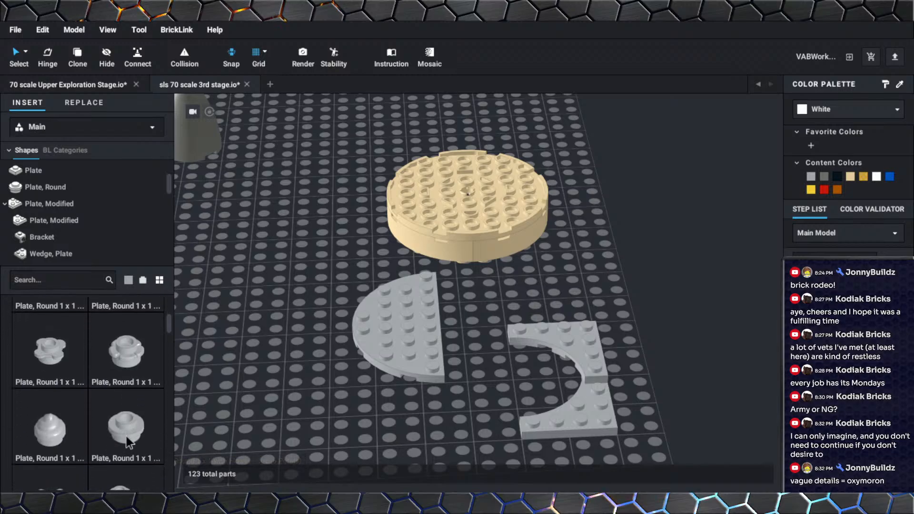
pyautogui.scroll(-5, 126, 442)
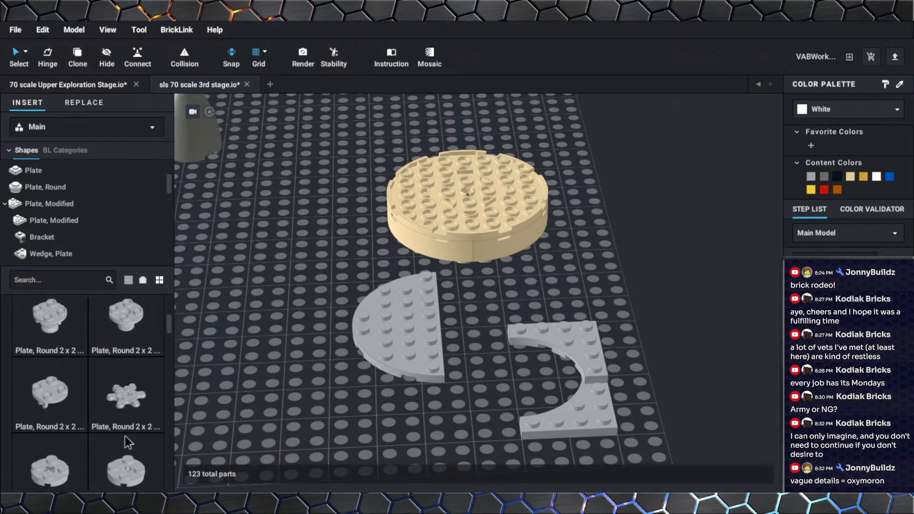
pyautogui.scroll(-5, 125, 436)
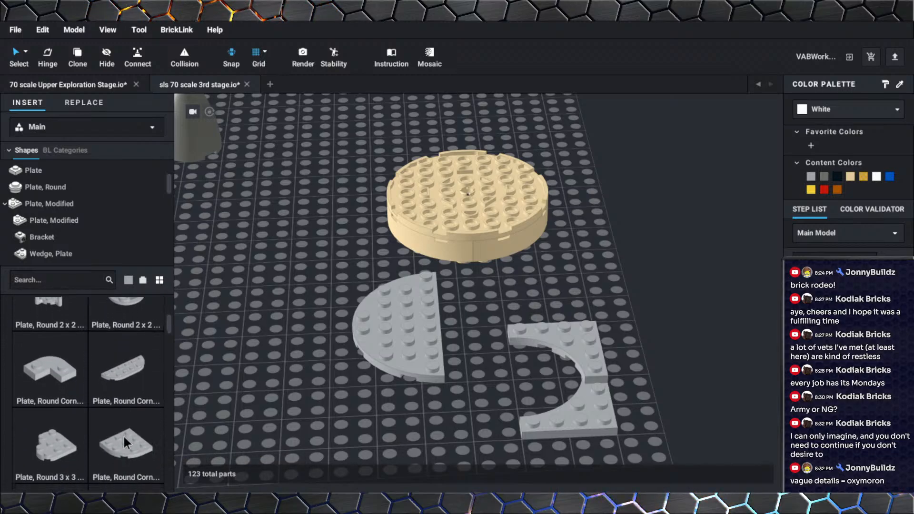
pyautogui.scroll(-3, 124, 437)
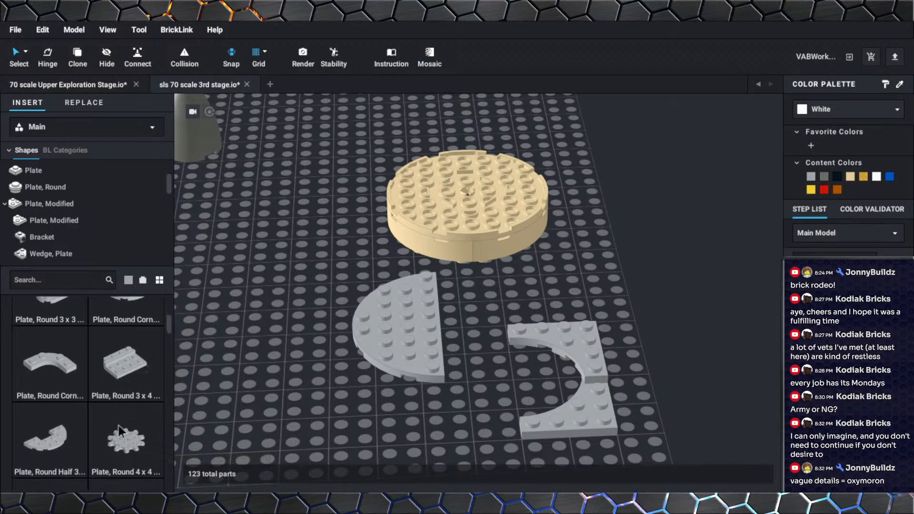
pyautogui.click(32, 342)
pyautogui.click(223, 383)
pyautogui.press('Escape')
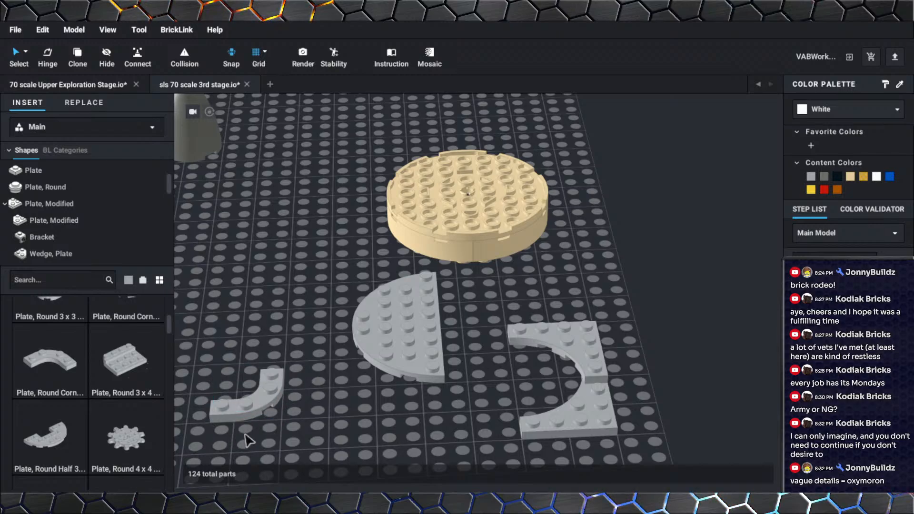
# Move the rear 4 x 4 curved-cutout plate back, leaving a small gap to the front one.
pyautogui.click(256, 421)
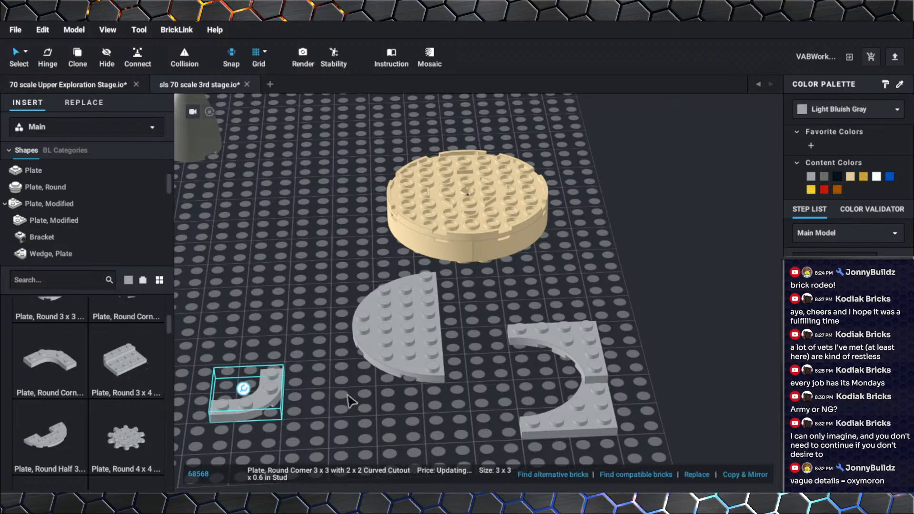
pyautogui.moveTo(584, 371); pyautogui.dragTo(584, 352)
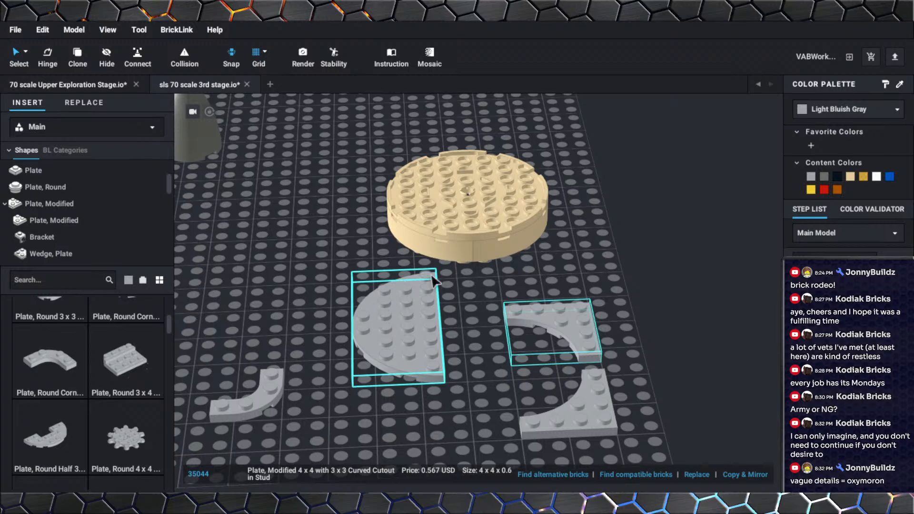
# Browse the larger round plates in the parts library, from the 4 x 4 to the 10 x 10 sizes.
pyautogui.scroll(-5, 105, 409)
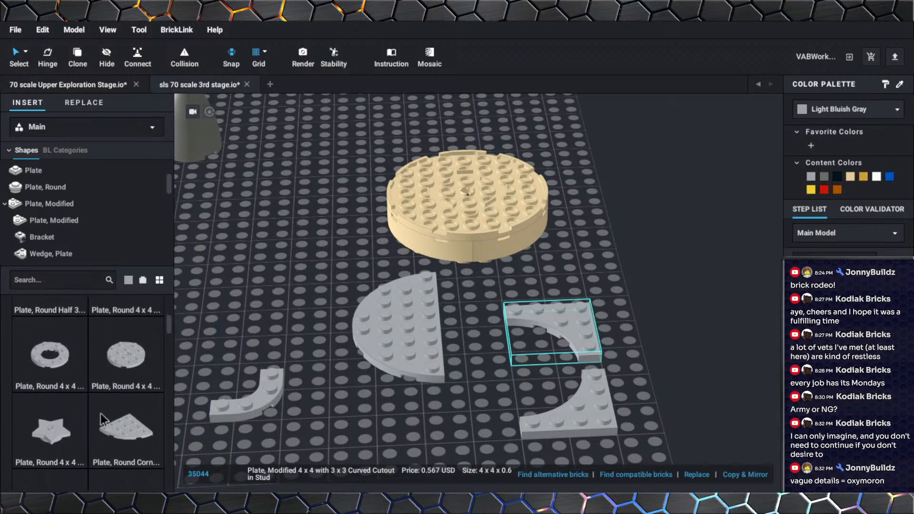
pyautogui.scroll(2, 87, 394)
pyautogui.scroll(-4, 84, 409)
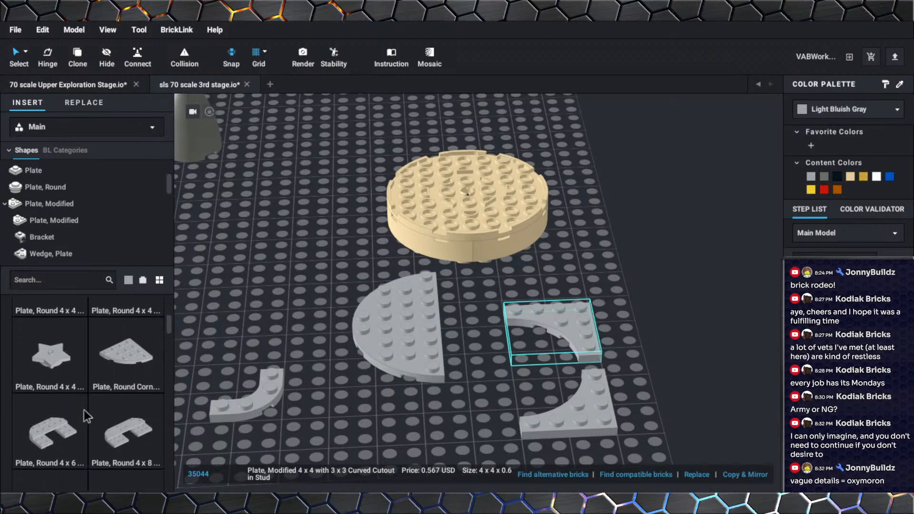
pyautogui.scroll(-5, 84, 410)
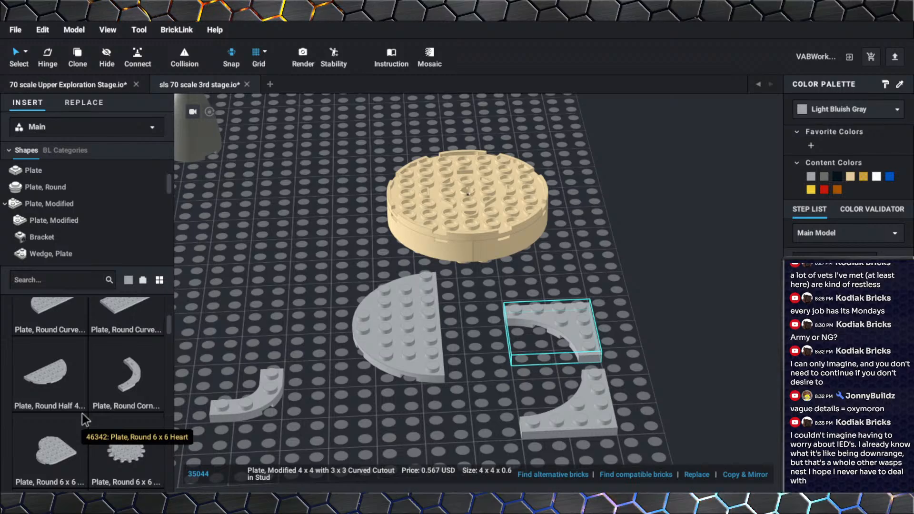
pyautogui.scroll(-1, 82, 414)
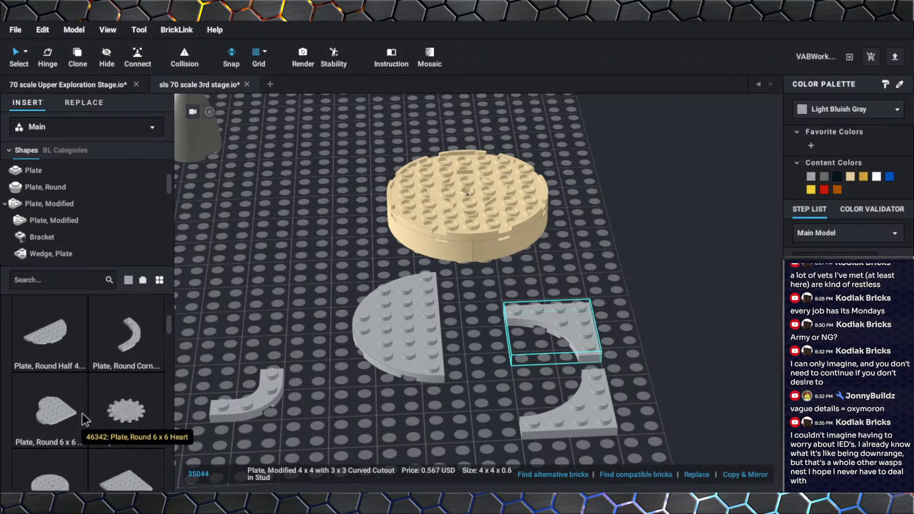
pyautogui.scroll(-1, 328, 421)
pyautogui.scroll(-5, 150, 399)
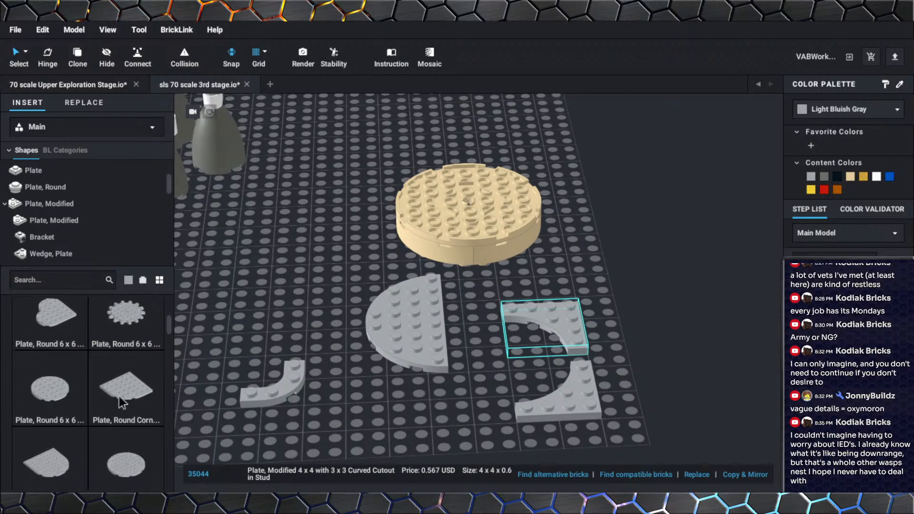
pyautogui.scroll(-5, 89, 405)
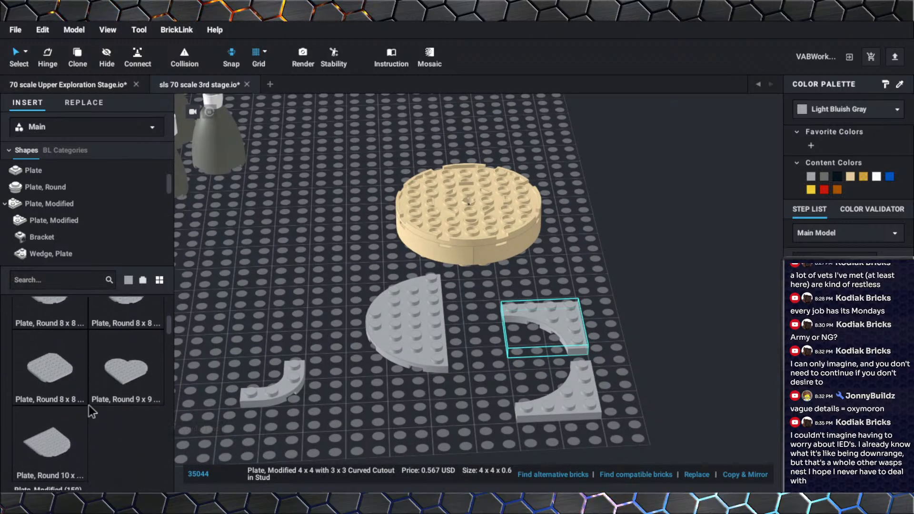
pyautogui.scroll(-1, 88, 405)
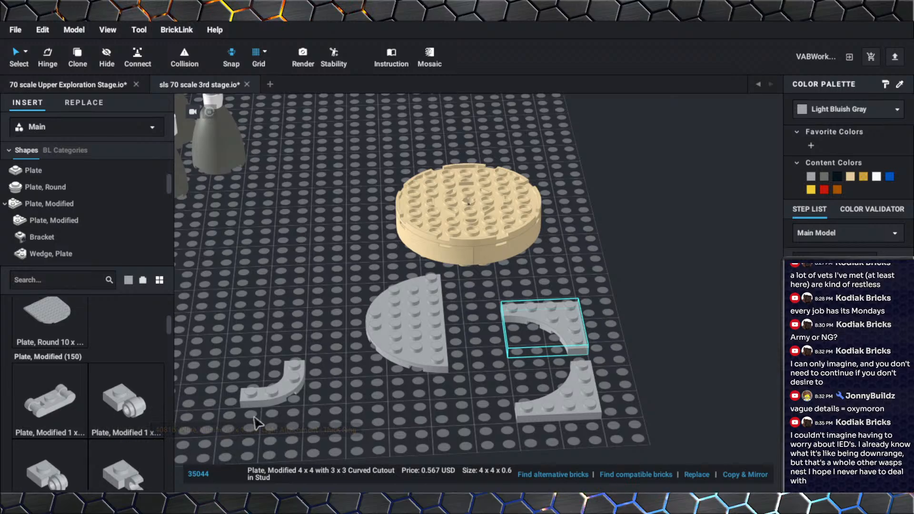
# Move the Plate, Round Half 4 x 8 forward and left, closer to the small round corner plate.
pyautogui.scroll(-4, 412, 398)
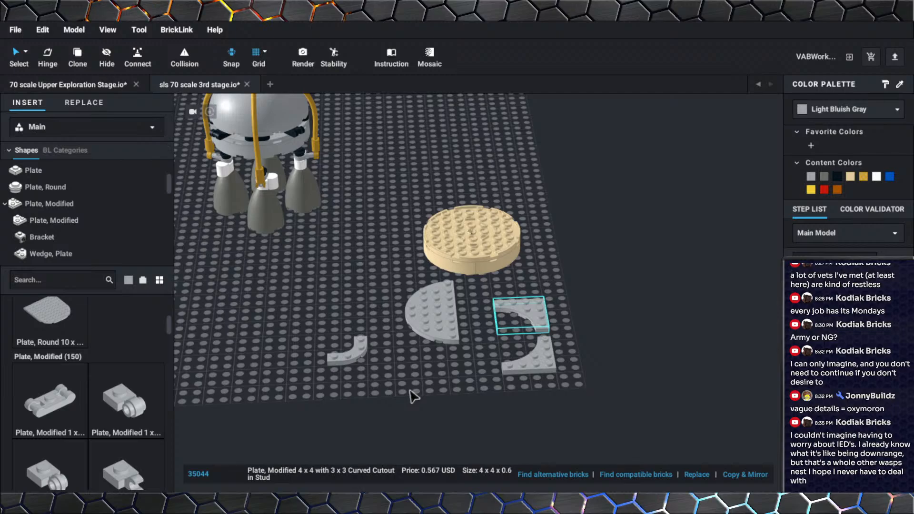
pyautogui.moveTo(436, 347); pyautogui.dragTo(434, 355)
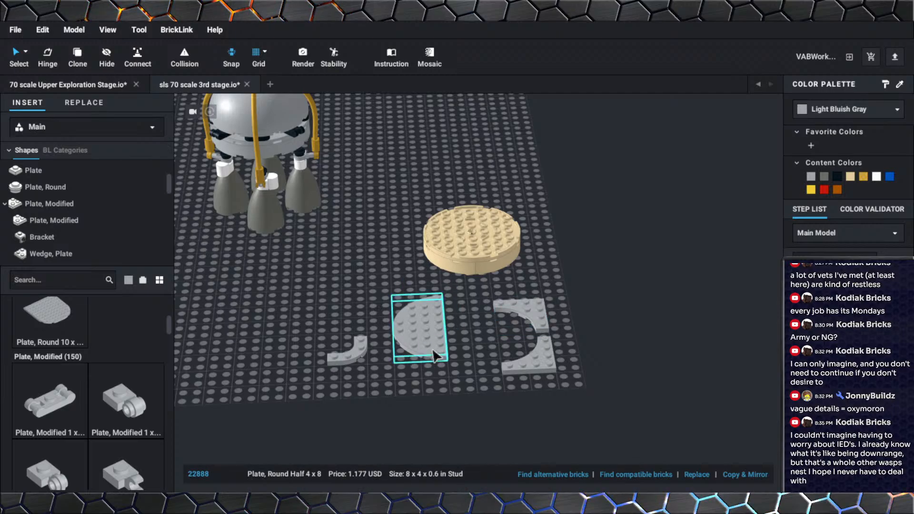
pyautogui.scroll(4, 417, 385)
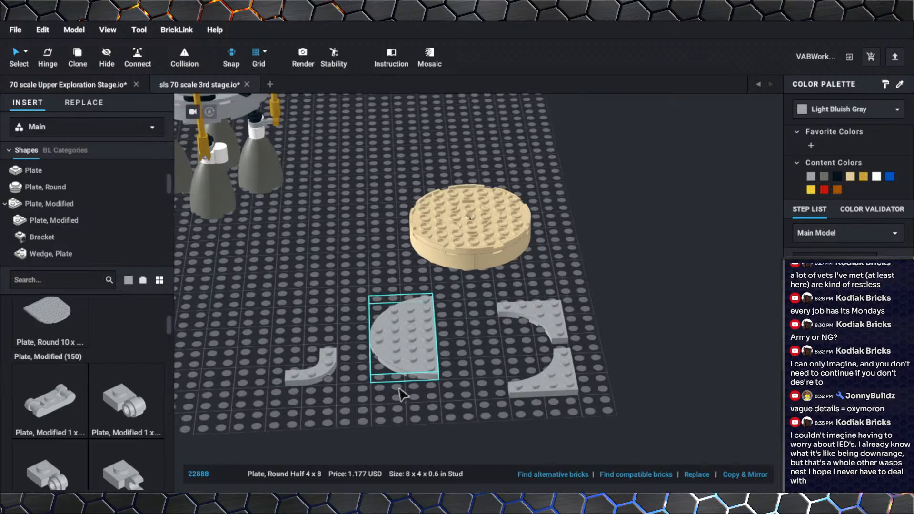
# Delete the small round corner plate and the half-round 4 x 8 plate from the grid.
pyautogui.scroll(1, 469, 358)
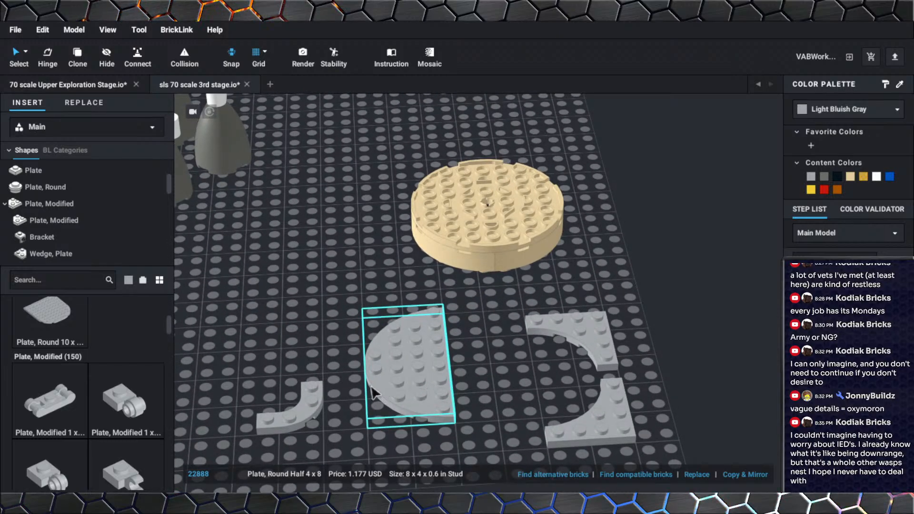
pyautogui.keyDown('shift'); pyautogui.click(270, 423); pyautogui.keyUp('shift')
pyautogui.click(271, 422)
pyautogui.press('Delete')
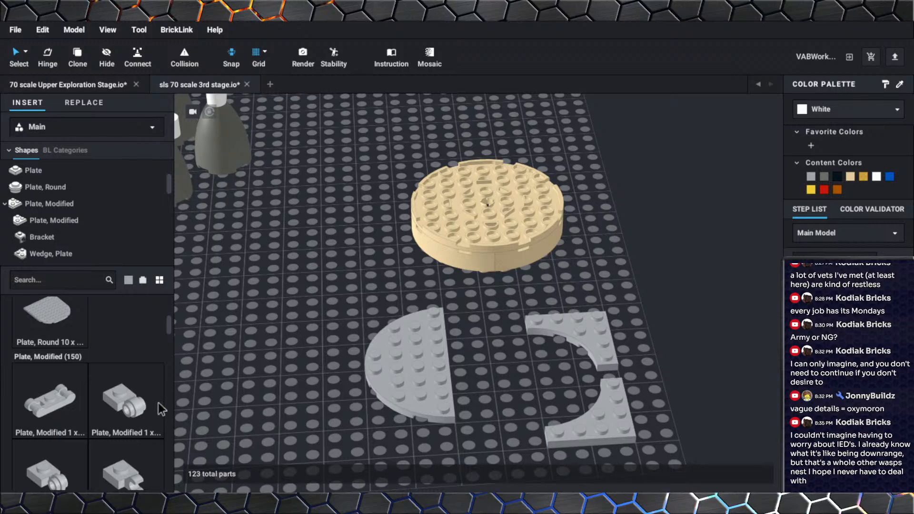
pyautogui.scroll(-2, 136, 396)
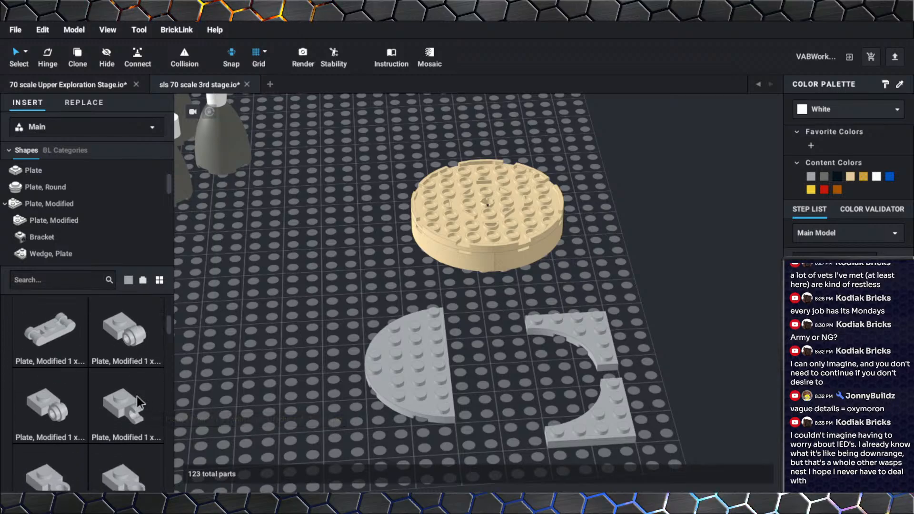
pyautogui.scroll(-1, 136, 396)
pyautogui.scroll(-3, 422, 396)
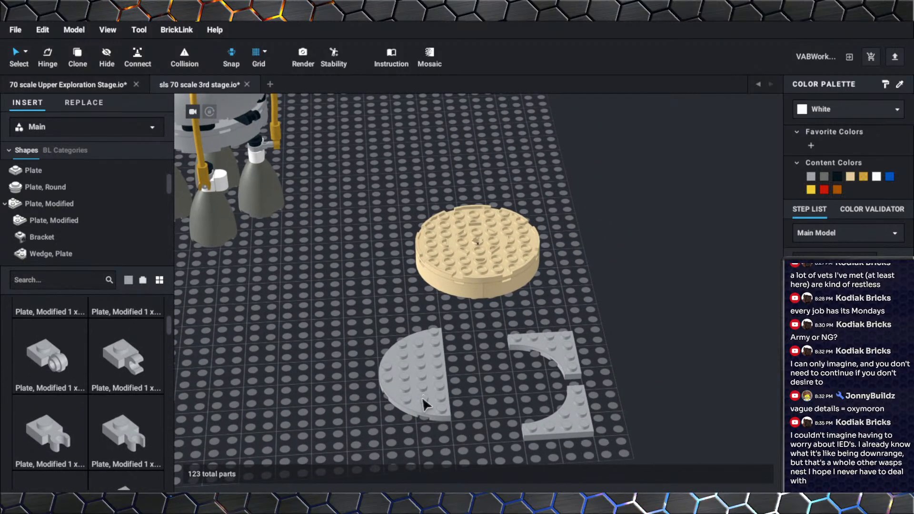
pyautogui.click(422, 396)
pyautogui.press('Delete')
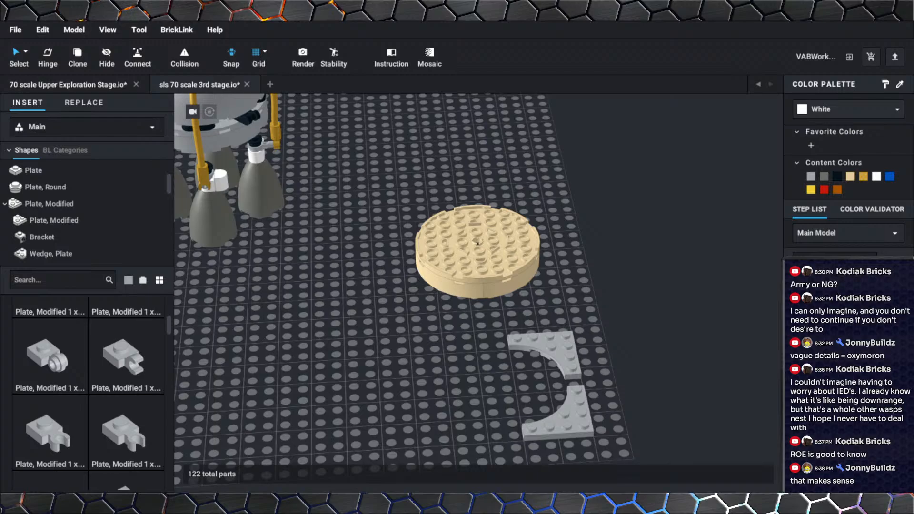
# Move the rear 4 x 4 curved-cutout plate forward to close the gap to the front one.
pyautogui.moveTo(390, 338); pyautogui.dragTo(390, 344, button='right')
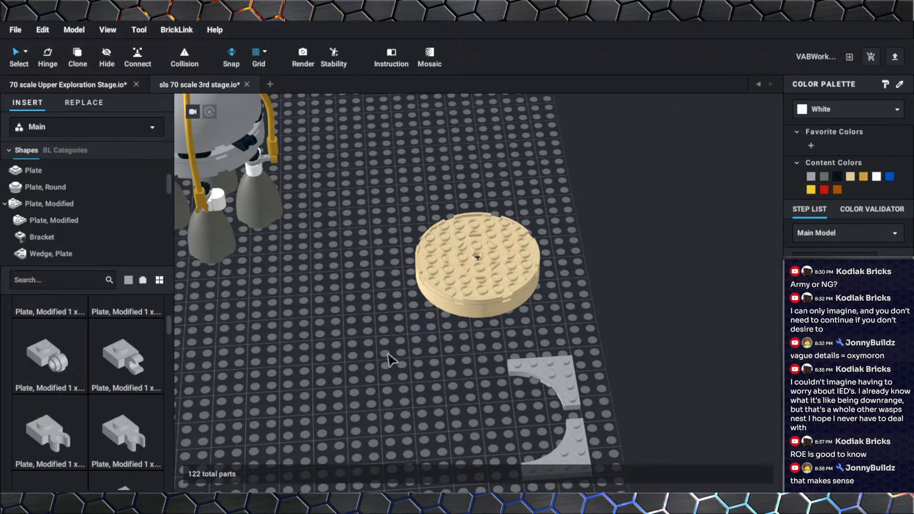
pyautogui.moveTo(440, 387); pyautogui.dragTo(446, 344, button='middle')
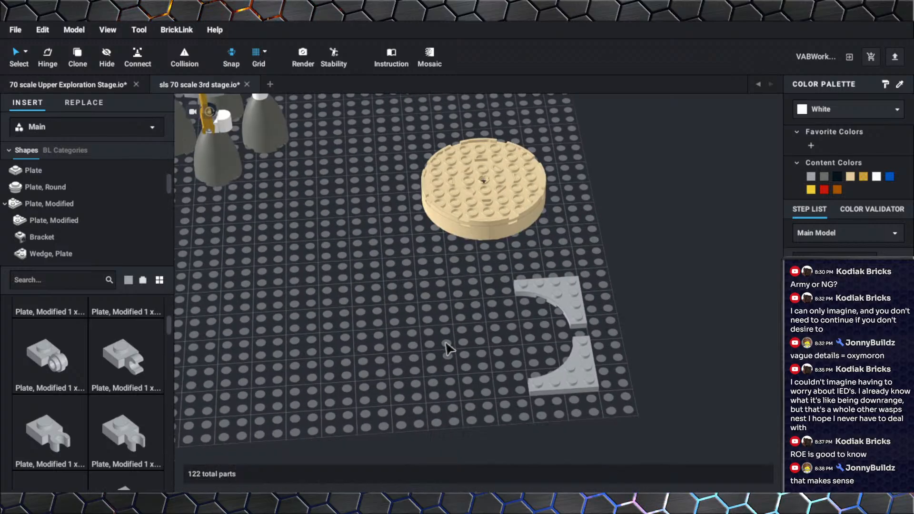
pyautogui.moveTo(446, 343); pyautogui.dragTo(441, 342, button='right')
pyautogui.scroll(3, 464, 347)
pyautogui.moveTo(489, 351); pyautogui.dragTo(472, 307, button='middle')
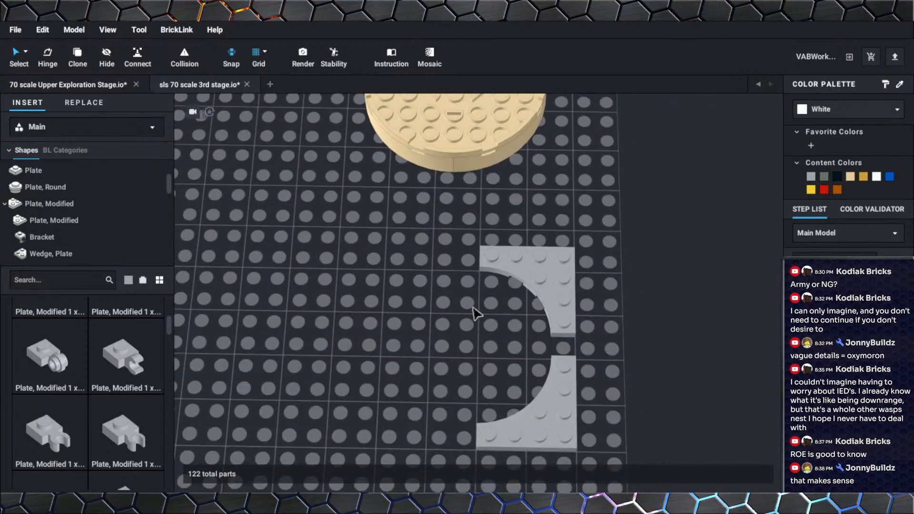
pyautogui.moveTo(488, 303); pyautogui.dragTo(494, 310, button='right')
pyautogui.click(581, 339)
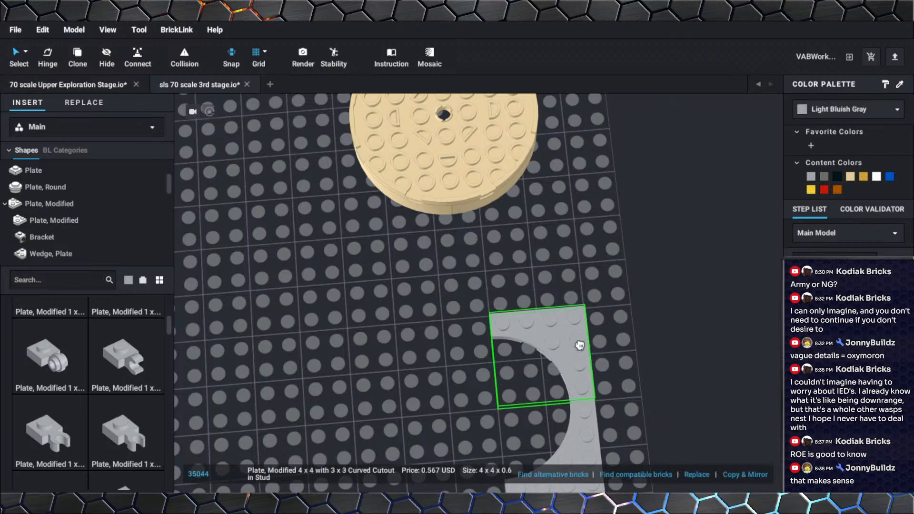
# Rearrange the two 4 x 4 curved-cutout plates back to back, with their curved cutouts facing away from each other.
pyautogui.scroll(-3, 443, 368)
pyautogui.moveTo(443, 368); pyautogui.dragTo(452, 347, button='middle')
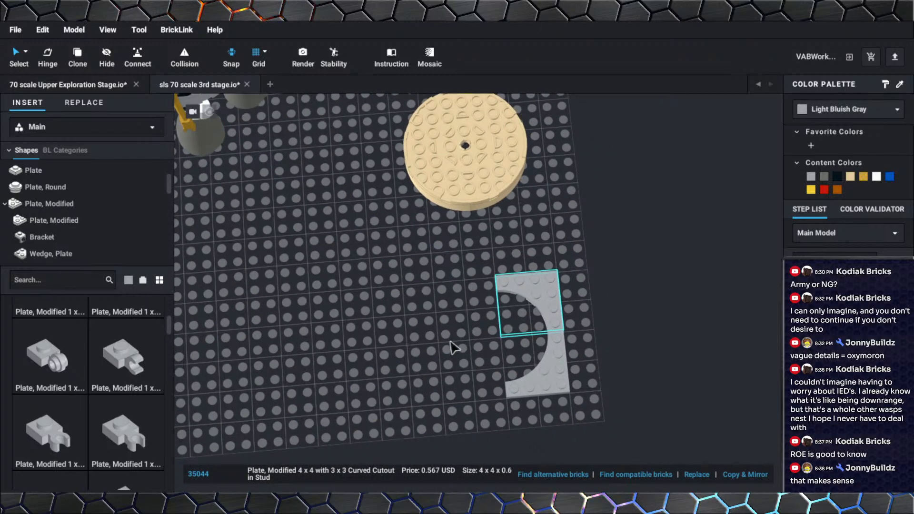
pyautogui.moveTo(601, 396); pyautogui.dragTo(484, 267)
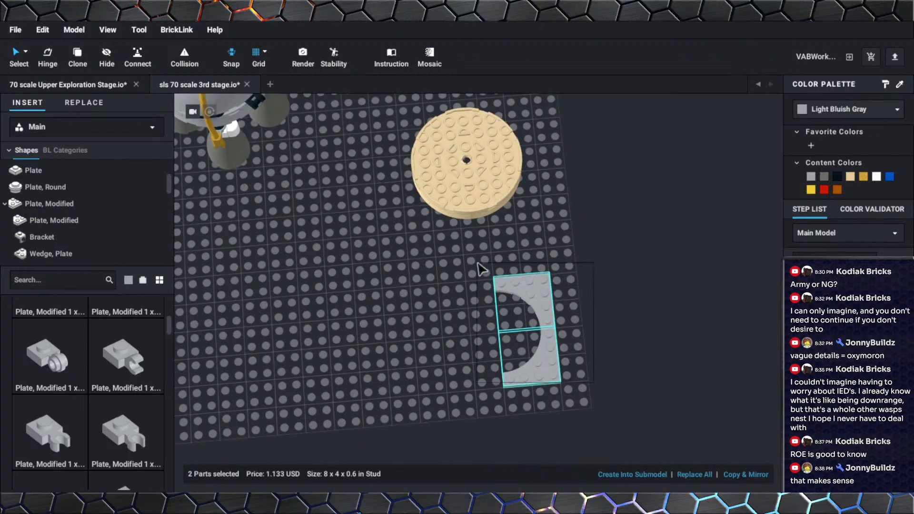
pyautogui.moveTo(480, 283); pyautogui.dragTo(469, 292, button='middle')
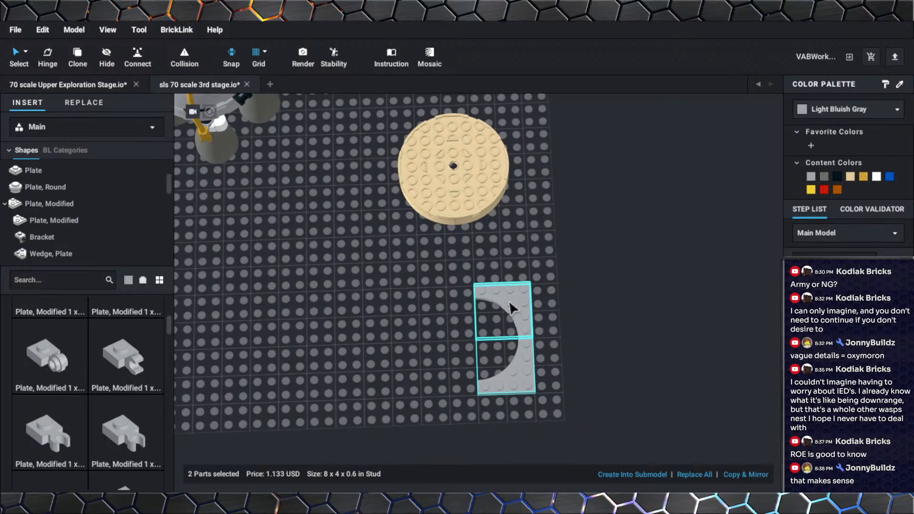
pyautogui.moveTo(509, 300); pyautogui.dragTo(539, 296)
pyautogui.click(547, 340)
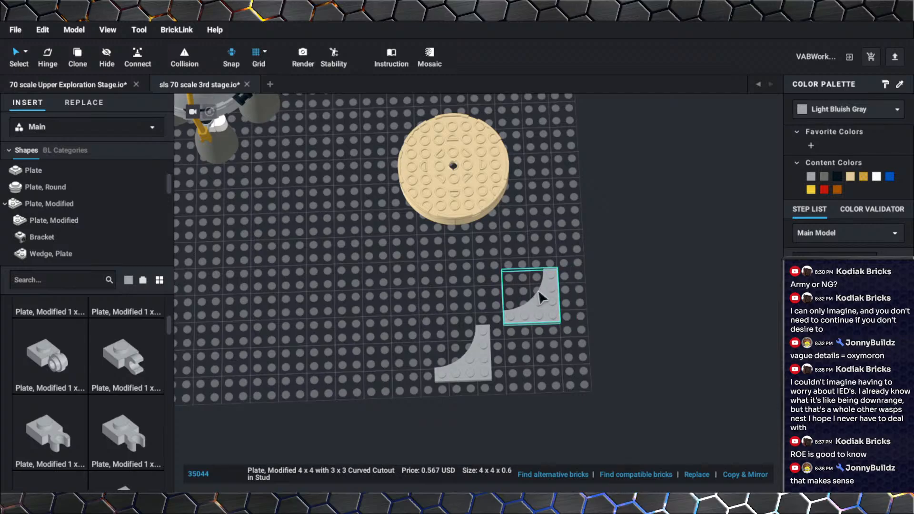
pyautogui.moveTo(476, 355); pyautogui.dragTo(529, 356)
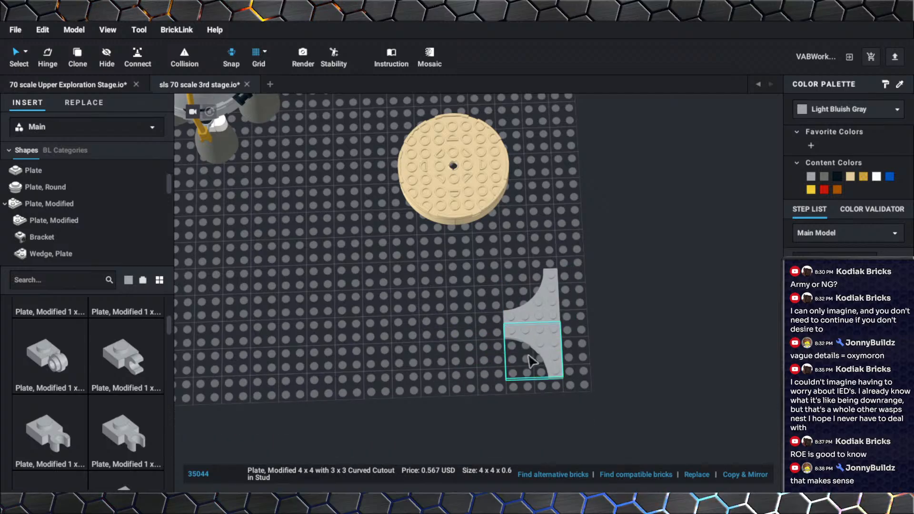
# Delete both light bluish gray 4 x 4 curved-cutout plates.
pyautogui.scroll(2, 530, 361)
pyautogui.scroll(2, 504, 379)
pyautogui.keyDown('shift'); pyautogui.click(561, 342); pyautogui.keyUp('shift')
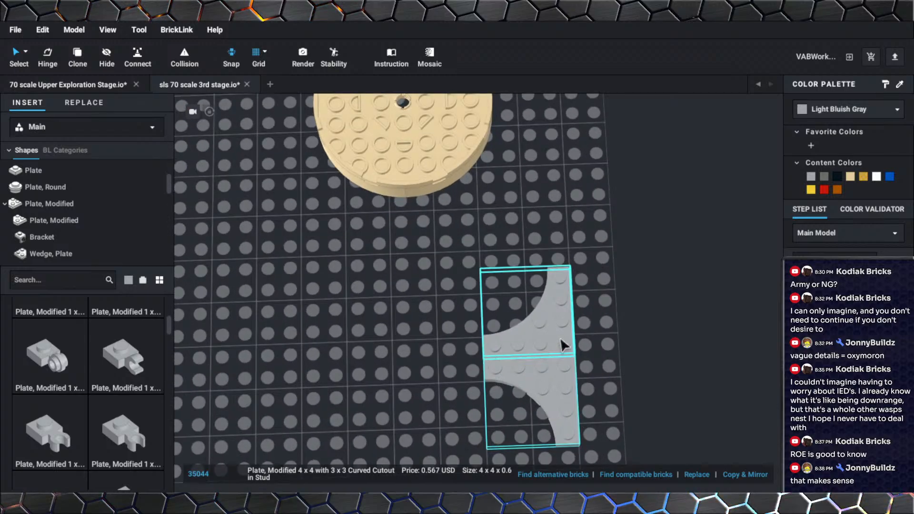
pyautogui.moveTo(496, 269); pyautogui.dragTo(587, 367)
pyautogui.press('Delete')
# Select all parts of the tan 8 x 8 round section on the grid and turn it upside down.
pyautogui.moveTo(286, 248); pyautogui.dragTo(592, 468, button='middle')
pyautogui.moveTo(452, 367); pyautogui.dragTo(443, 314, button='right')
pyautogui.moveTo(443, 314); pyautogui.dragTo(508, 398, button='middle')
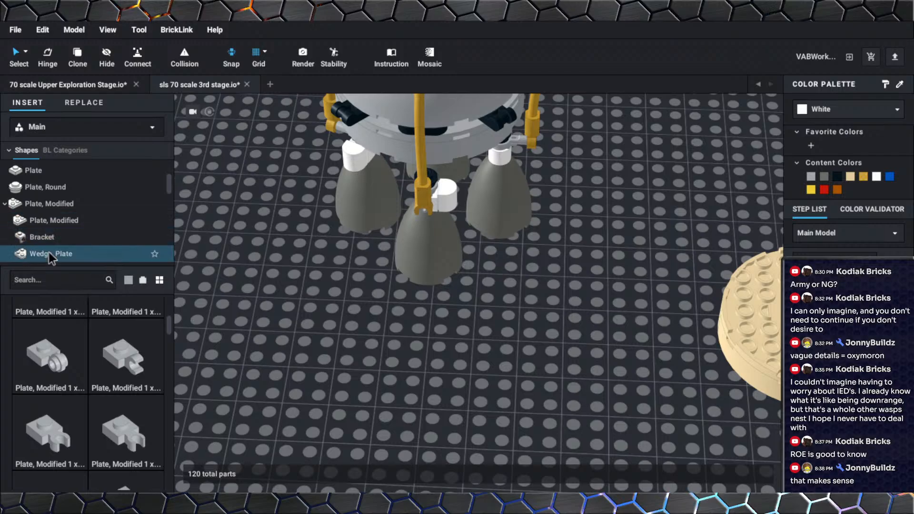
pyautogui.moveTo(590, 340); pyautogui.dragTo(431, 337, button='middle')
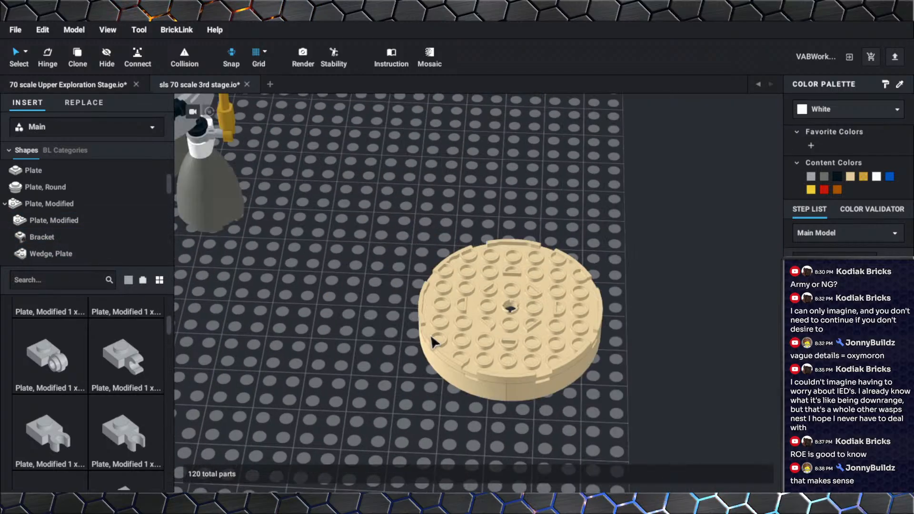
pyautogui.moveTo(654, 401); pyautogui.dragTo(560, 343)
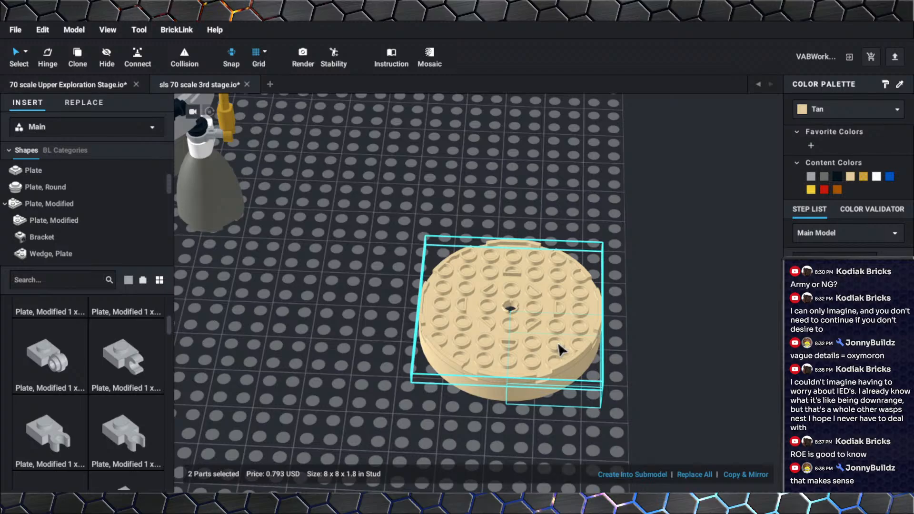
pyautogui.click(618, 387)
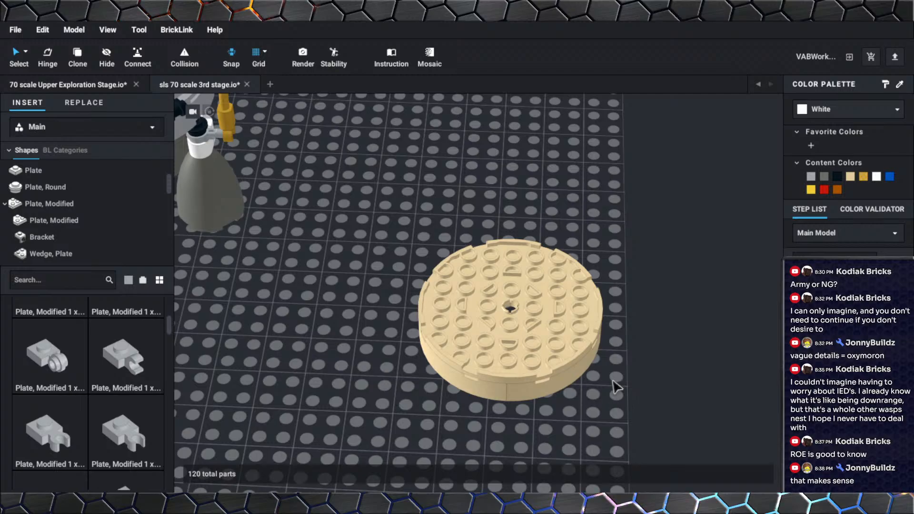
pyautogui.moveTo(612, 381); pyautogui.dragTo(458, 300)
pyautogui.press('Down')
pyautogui.press('Down')
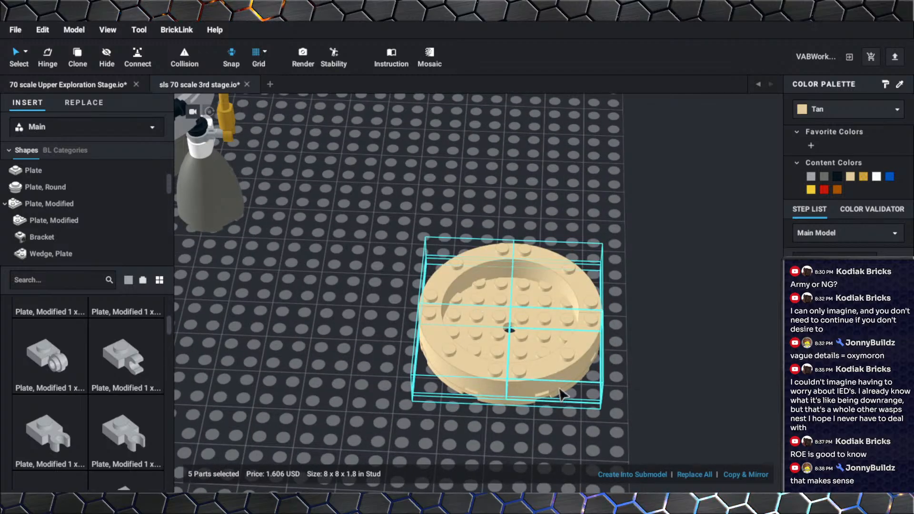
# Attach the tan round section to the underside of the gray domed stage, above the engine bells.
pyautogui.moveTo(535, 365); pyautogui.dragTo(667, 449)
pyautogui.moveTo(666, 450); pyautogui.dragTo(671, 410, button='right')
pyautogui.moveTo(672, 409); pyautogui.dragTo(422, 243)
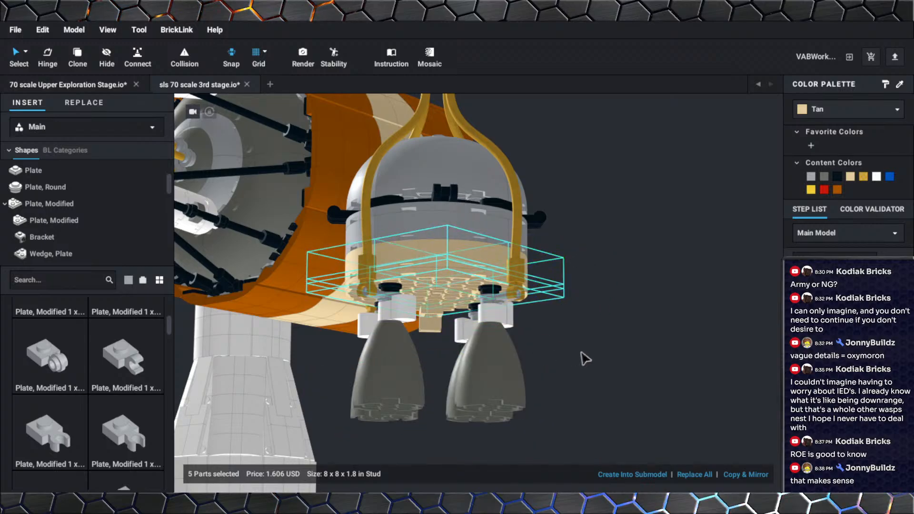
pyautogui.click(581, 375)
# Copy the small two-part tan block at the edge of the stage's underside.
pyautogui.moveTo(581, 375); pyautogui.dragTo(645, 338, button='right')
pyautogui.moveTo(645, 338); pyautogui.dragTo(558, 318, button='middle')
pyautogui.moveTo(558, 319); pyautogui.dragTo(574, 328, button='right')
pyautogui.scroll(2, 573, 326)
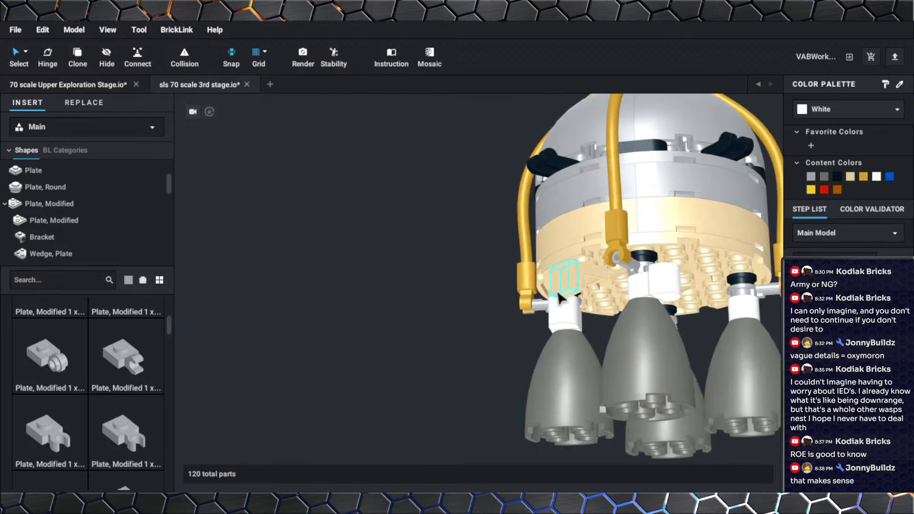
pyautogui.click(568, 282)
pyautogui.keyDown('ctrl'); pyautogui.click(585, 279); pyautogui.keyUp('ctrl')
pyautogui.rightClick(585, 279)
pyautogui.click(592, 261)
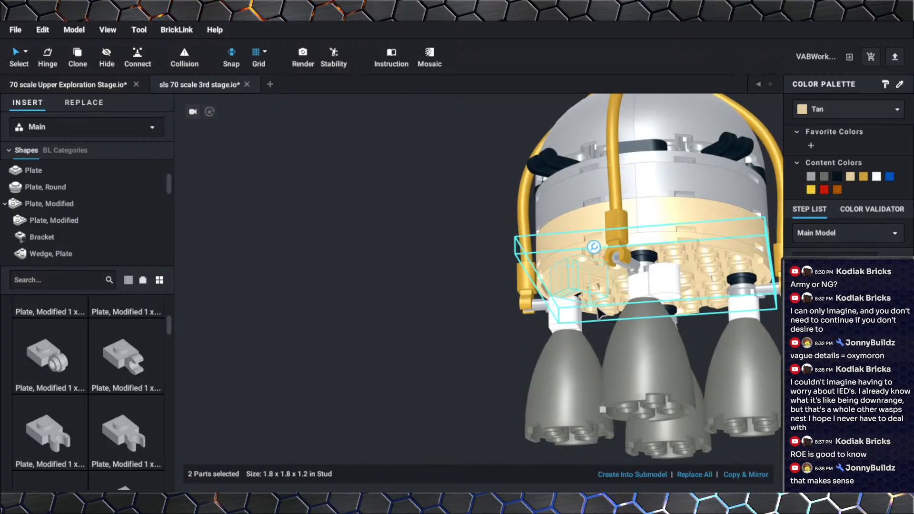
# Paste the two-part tan block and place the copy on the rim of the tan underside, between two engines.
pyautogui.moveTo(598, 309); pyautogui.dragTo(532, 318, button='middle')
pyautogui.moveTo(532, 318); pyautogui.dragTo(498, 318, button='right')
pyautogui.rightClick(517, 268)
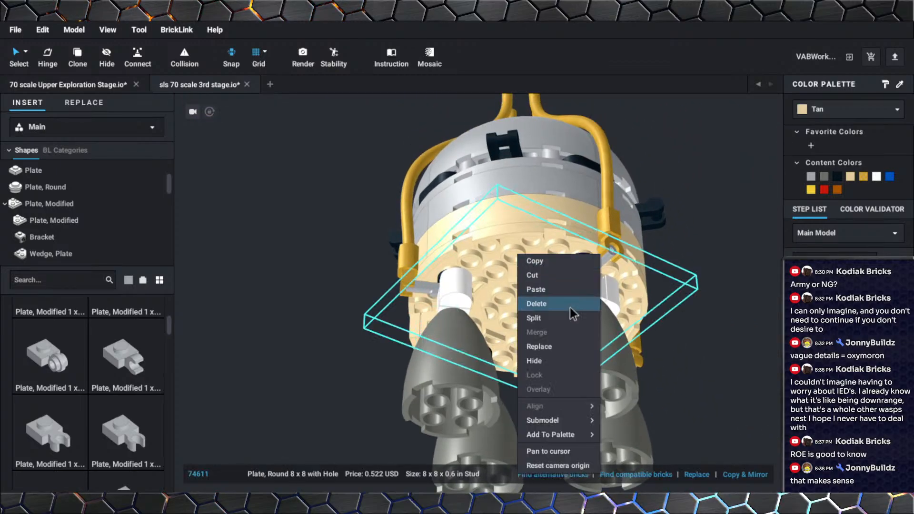
pyautogui.click(562, 290)
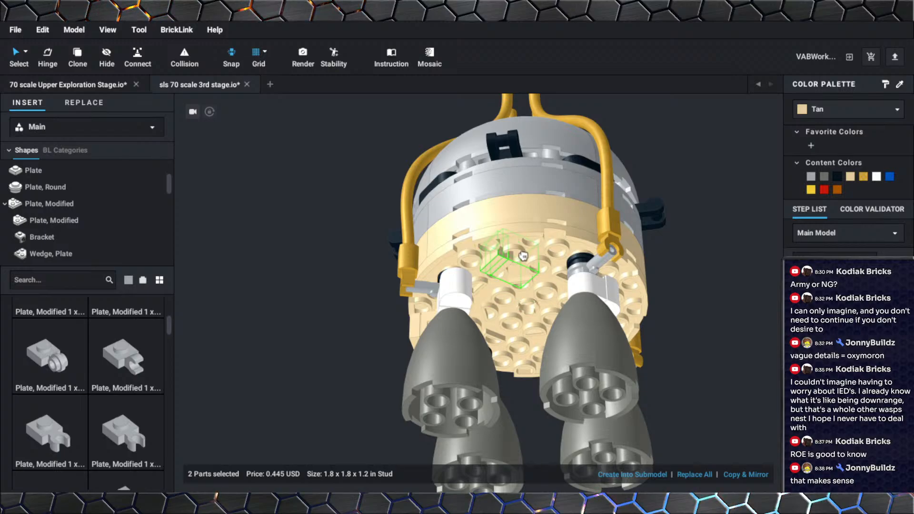
pyautogui.click(523, 256)
pyautogui.moveTo(571, 280); pyautogui.dragTo(556, 291, button='right')
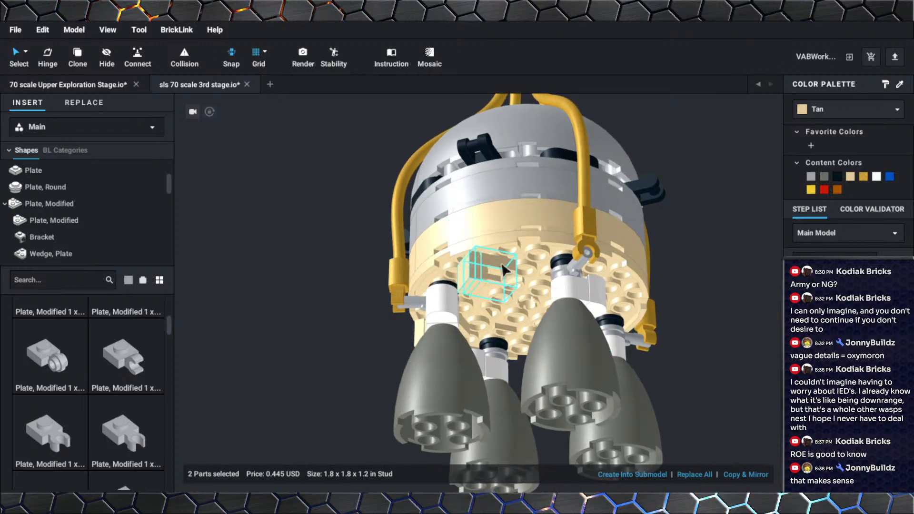
pyautogui.moveTo(476, 298); pyautogui.dragTo(454, 274)
pyautogui.click(660, 278)
pyautogui.moveTo(660, 278); pyautogui.dragTo(625, 283, button='right')
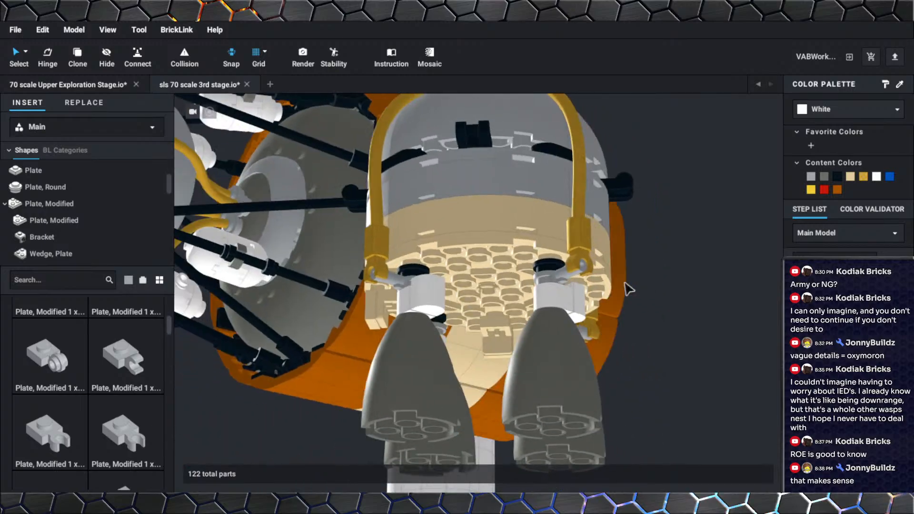
# Paste a second copy of the tan block and position it in the next gap between engines on the rim.
pyautogui.rightClick(447, 251)
pyautogui.click(528, 288)
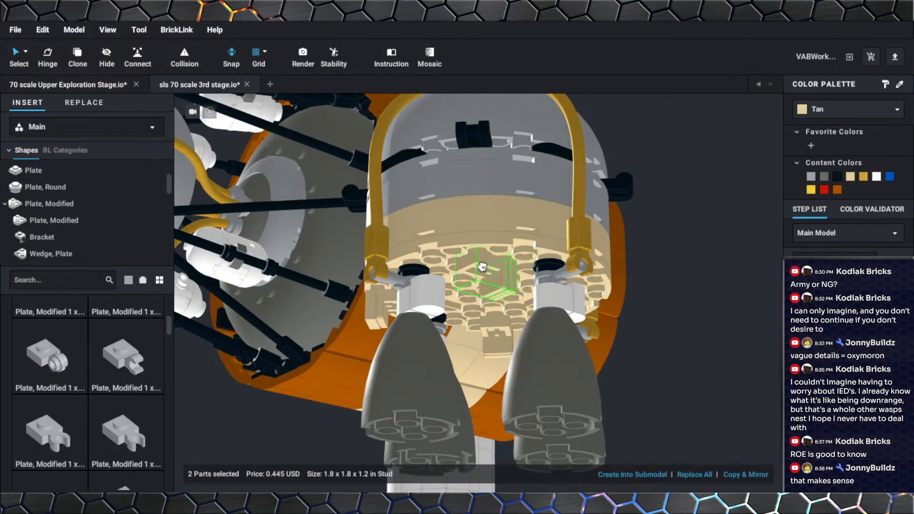
pyautogui.click(483, 268)
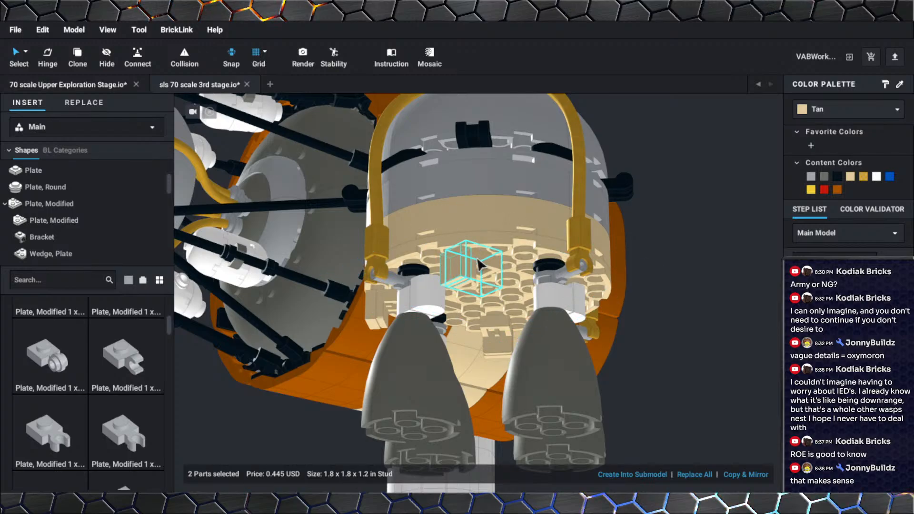
pyautogui.click(449, 229)
pyautogui.moveTo(454, 260); pyautogui.dragTo(451, 230, button='right')
pyautogui.click(443, 240)
pyautogui.moveTo(443, 245); pyautogui.dragTo(427, 225)
pyautogui.click(490, 266)
# Paste a third copy of the tan block and fit it in the remaining gap between engines on the rim.
pyautogui.moveTo(489, 265); pyautogui.dragTo(436, 264, button='right')
pyautogui.rightClick(442, 256)
pyautogui.click(460, 289)
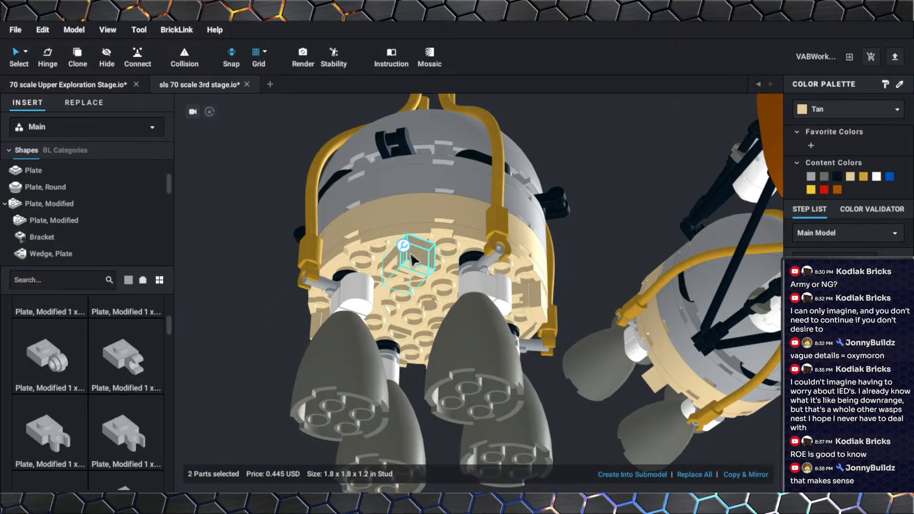
pyautogui.click(405, 246)
pyautogui.moveTo(374, 244); pyautogui.dragTo(340, 274)
pyautogui.click(391, 295)
# Inspect the placement of the tan blocks around the engines from directly below and from the side.
pyautogui.scroll(-1, 409, 306)
pyautogui.moveTo(414, 312); pyautogui.dragTo(432, 283, button='right')
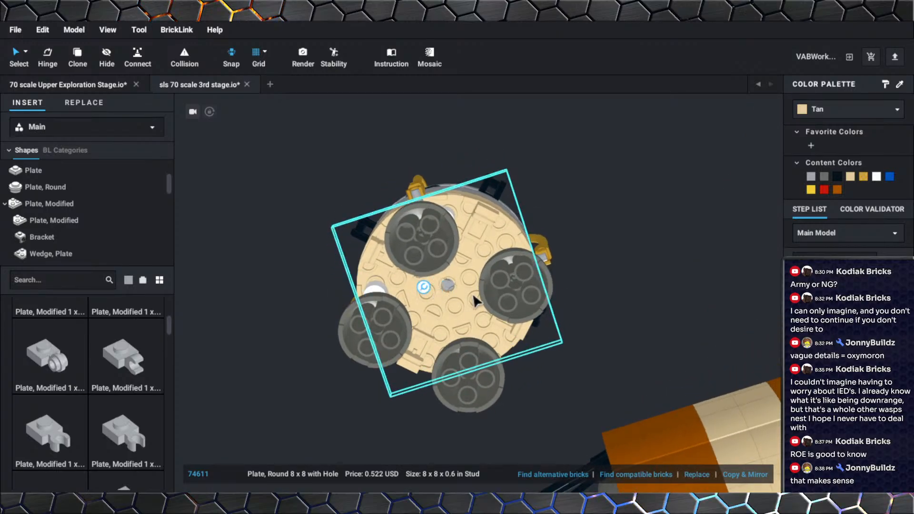
pyautogui.scroll(5, 467, 307)
pyautogui.moveTo(467, 308)
pyautogui.mouseDown(button='right')
pyautogui.moveTo(465, 318)
pyautogui.moveTo(463, 301)
pyautogui.moveTo(460, 315)
pyautogui.mouseUp(button='right')
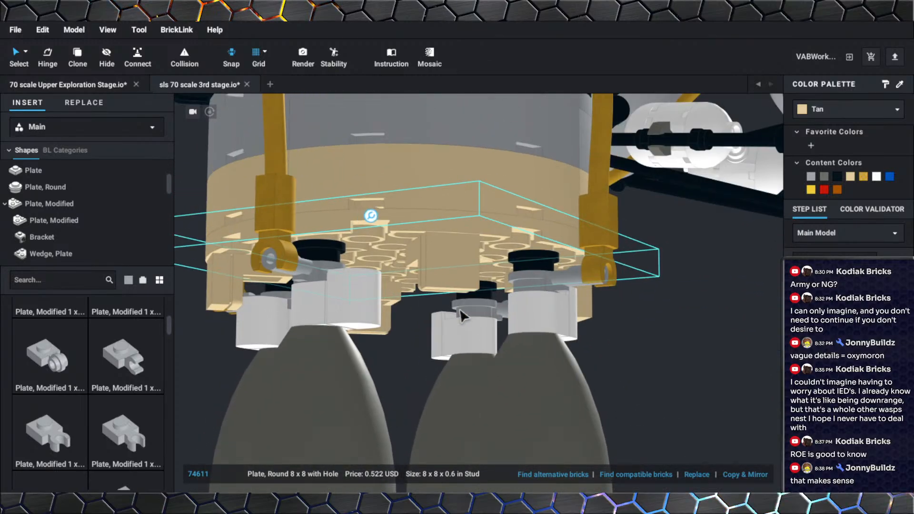
pyautogui.scroll(-5, 462, 315)
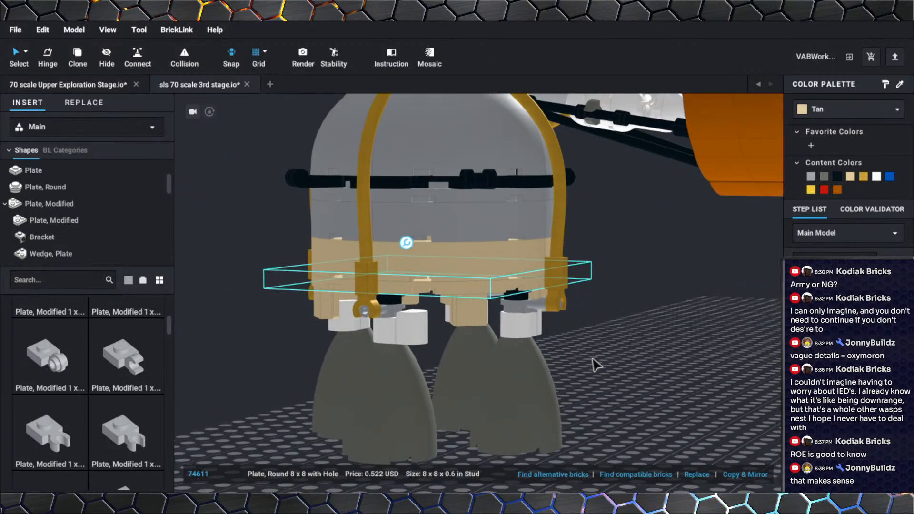
pyautogui.click(596, 365)
pyautogui.moveTo(596, 366)
pyautogui.mouseDown(button='right')
pyautogui.moveTo(580, 363)
pyautogui.moveTo(589, 380)
pyautogui.mouseUp(button='right')
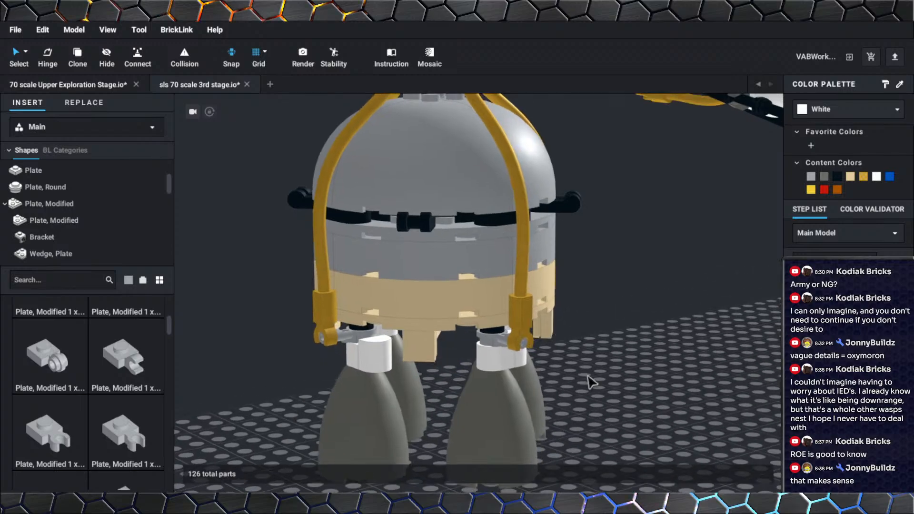
# Select the complete stage with the orange-and-tan tank and move it lower, beside the separate engine section.
pyautogui.scroll(-8, 591, 376)
pyautogui.moveTo(707, 358); pyautogui.dragTo(680, 374, button='right')
pyautogui.click(541, 214)
pyautogui.moveTo(662, 386); pyautogui.dragTo(497, 187)
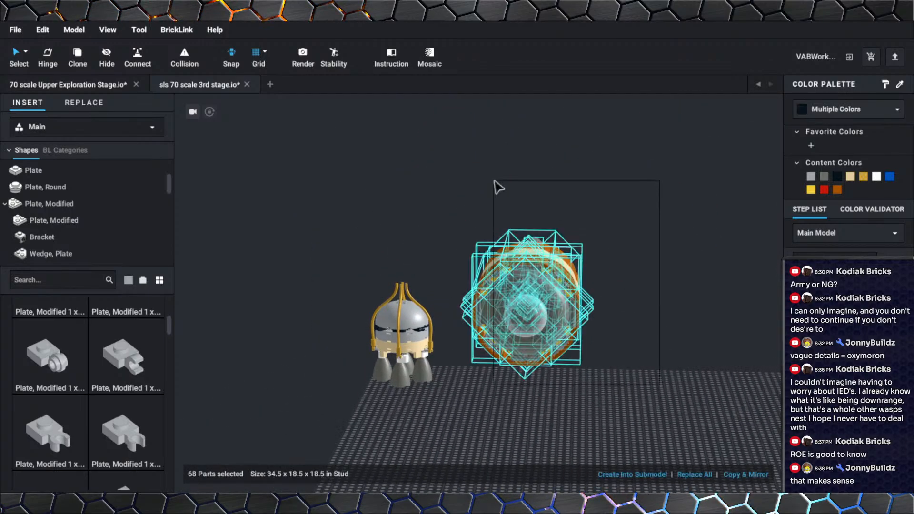
pyautogui.moveTo(551, 306); pyautogui.dragTo(567, 378)
pyautogui.click(450, 402)
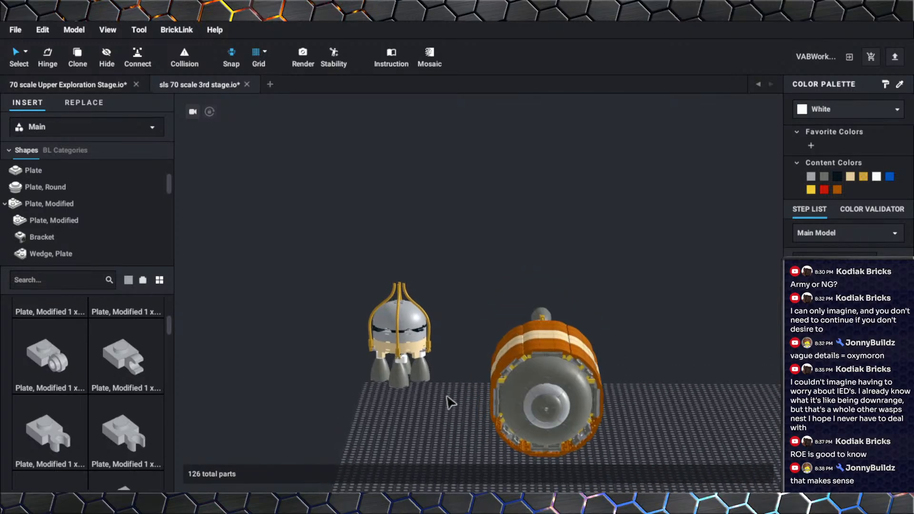
# Select the whole separate domed engine section and move it farther away from the orange tank stage.
pyautogui.moveTo(450, 402); pyautogui.dragTo(557, 392, button='right')
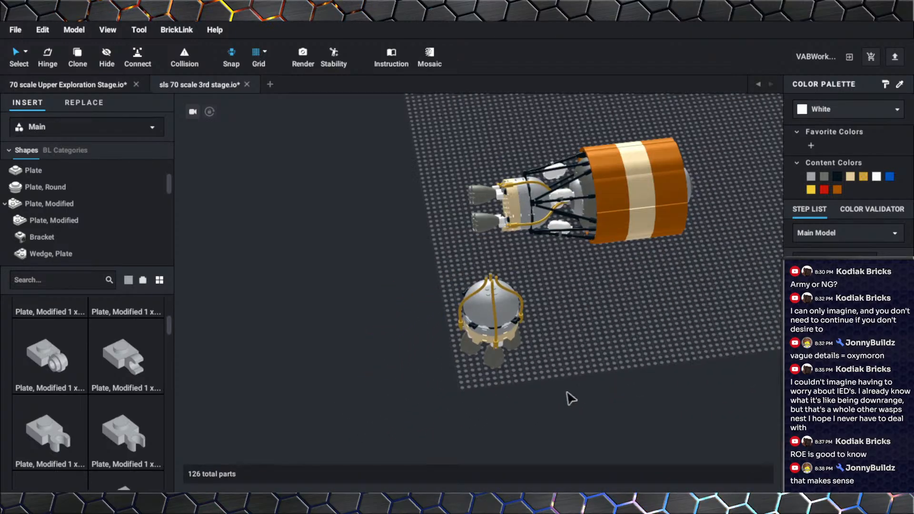
pyautogui.moveTo(569, 398); pyautogui.dragTo(441, 280)
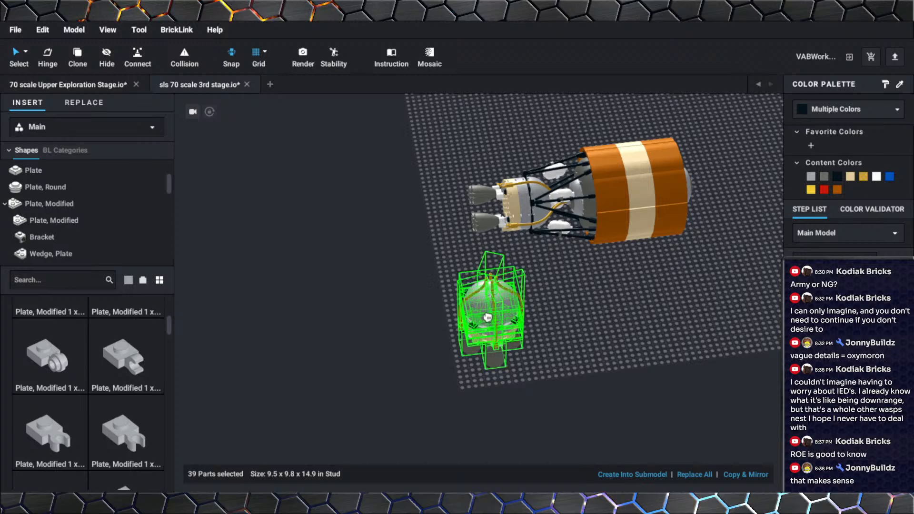
pyautogui.moveTo(488, 318); pyautogui.dragTo(260, 334)
pyautogui.moveTo(374, 343); pyautogui.dragTo(525, 370, button='middle')
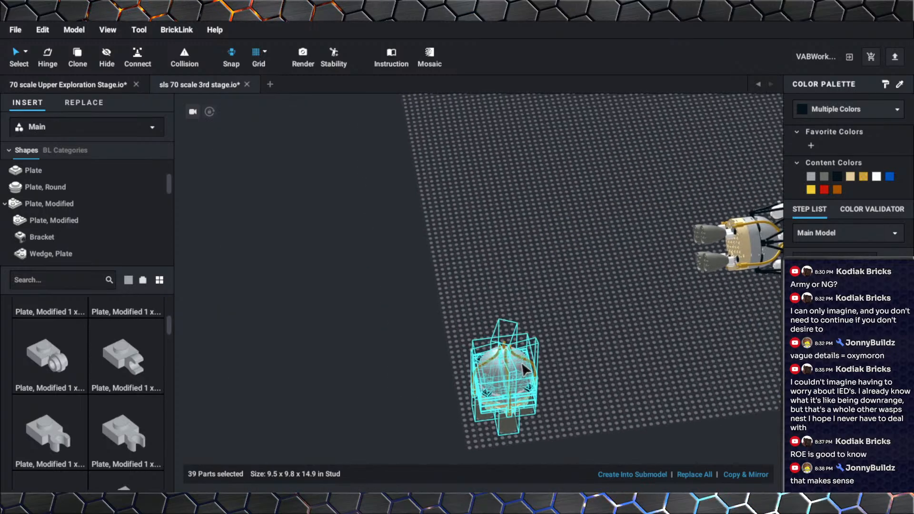
# Add the reference image EUS-Renders.jpg to the model and place it behind the separate engine section.
pyautogui.click(74, 30)
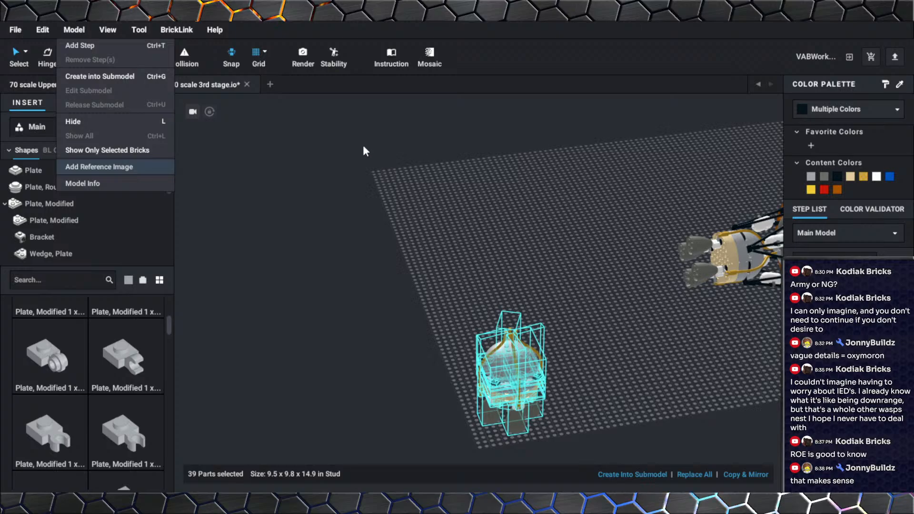
pyautogui.click(426, 419)
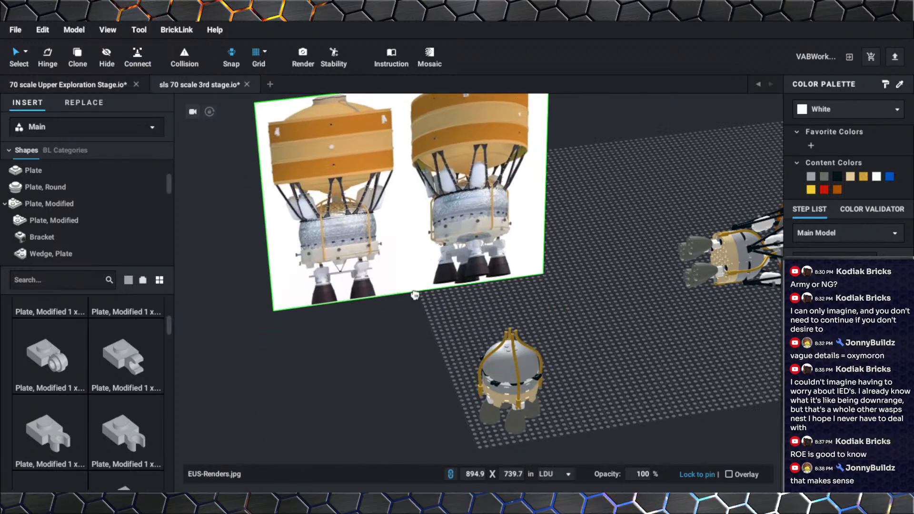
pyautogui.click(412, 293)
# Compare the tan base, side pipes and engines of the separate section with the reference renders behind it.
pyautogui.scroll(3, 444, 379)
pyautogui.moveTo(443, 379); pyautogui.dragTo(401, 297, button='right')
pyautogui.scroll(3, 410, 303)
pyautogui.moveTo(407, 290); pyautogui.dragTo(388, 328, button='middle')
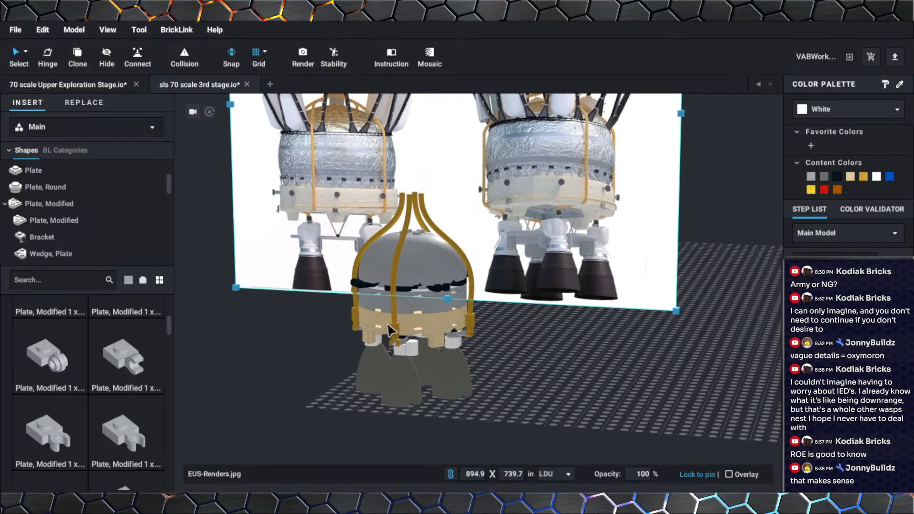
pyautogui.moveTo(390, 328); pyautogui.dragTo(385, 331, button='right')
pyautogui.scroll(3, 382, 332)
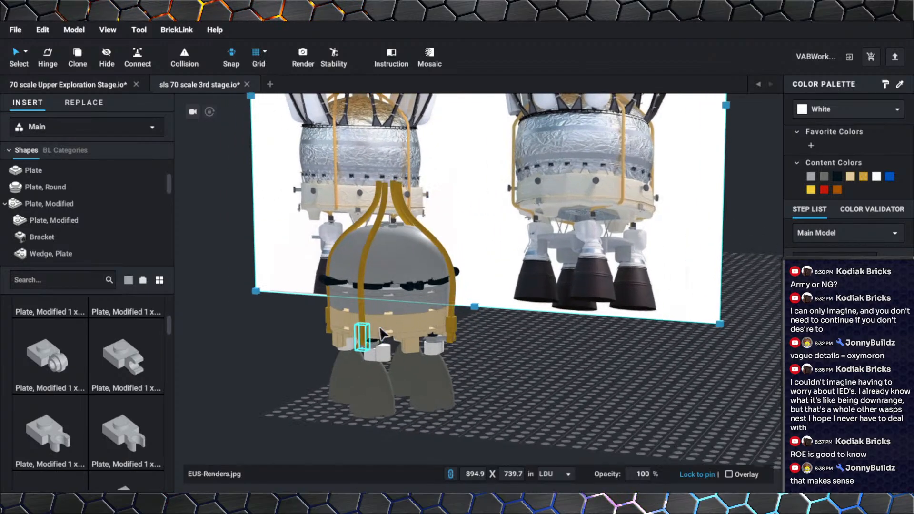
pyautogui.click(419, 357)
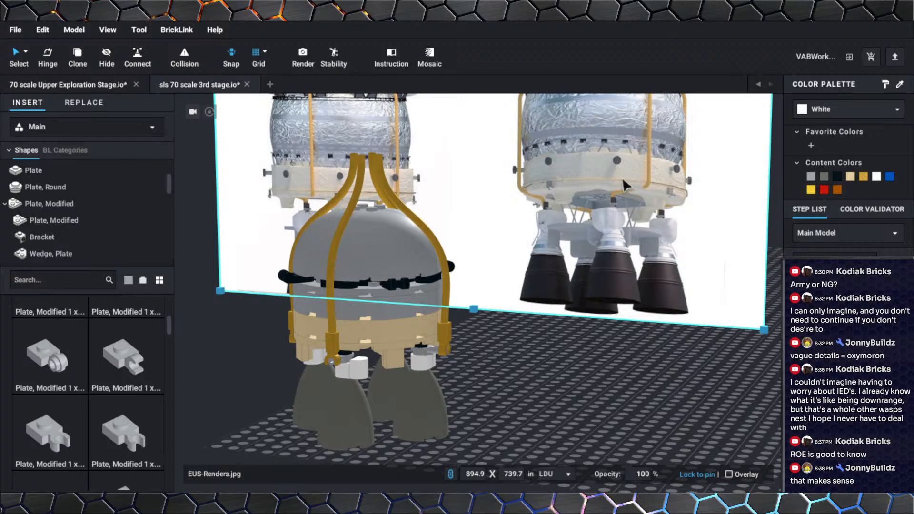
pyautogui.moveTo(622, 182); pyautogui.dragTo(641, 298, button='middle')
pyautogui.moveTo(641, 298); pyautogui.dragTo(589, 300, button='right')
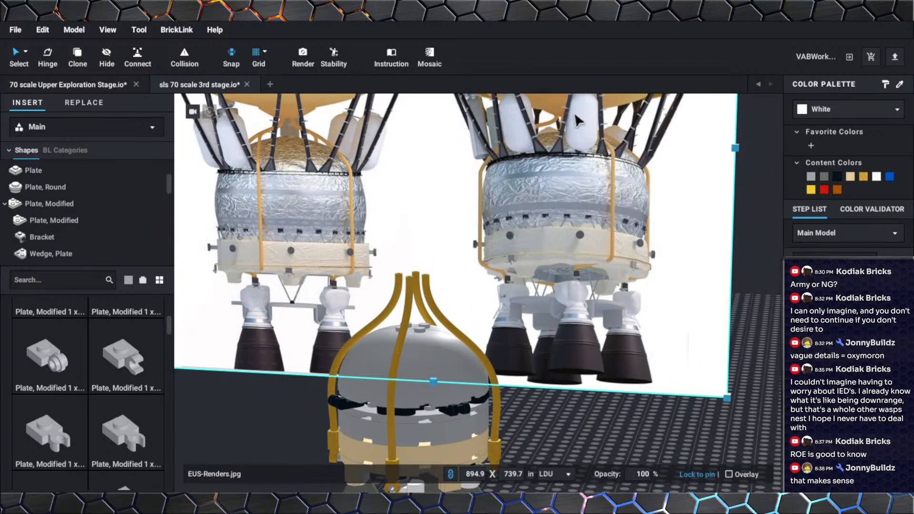
pyautogui.moveTo(577, 271); pyautogui.dragTo(573, 214, button='middle')
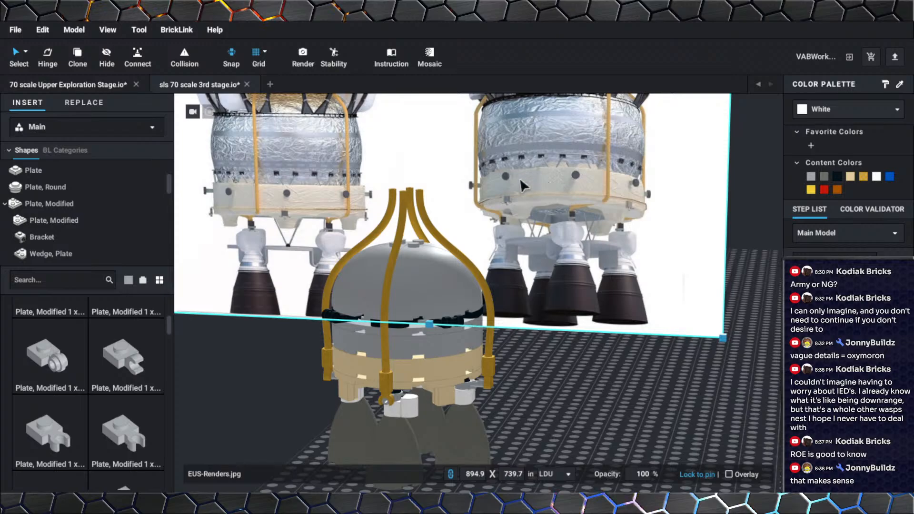
pyautogui.moveTo(524, 187); pyautogui.dragTo(521, 211, button='middle')
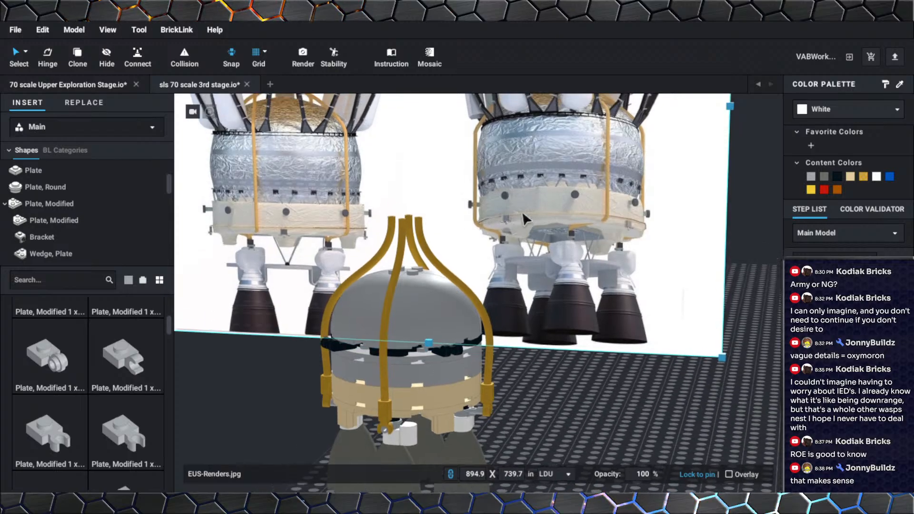
pyautogui.moveTo(521, 210); pyautogui.dragTo(523, 281, button='right')
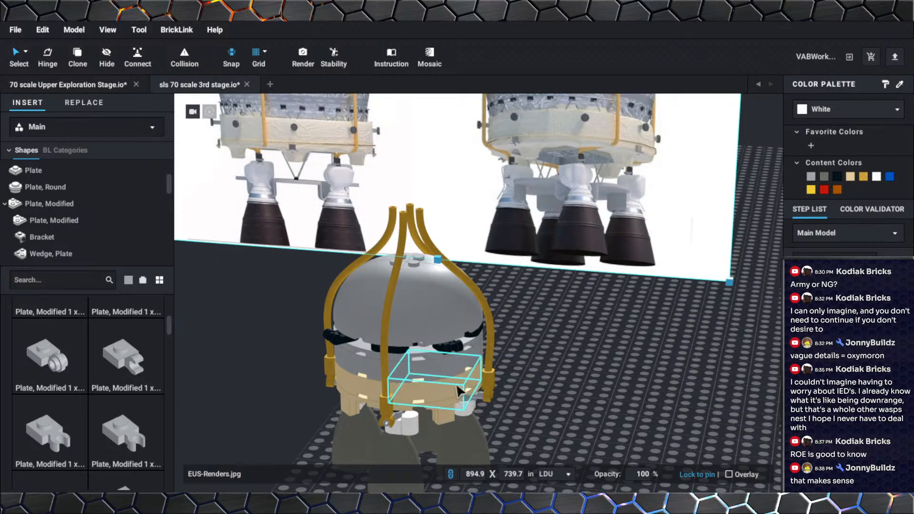
# Try Light Nougat as the colour of one tan 4 x 4 macaroni brick in the lower ring.
pyautogui.click(412, 355)
pyautogui.click(864, 110)
pyautogui.scroll(-5, 838, 205)
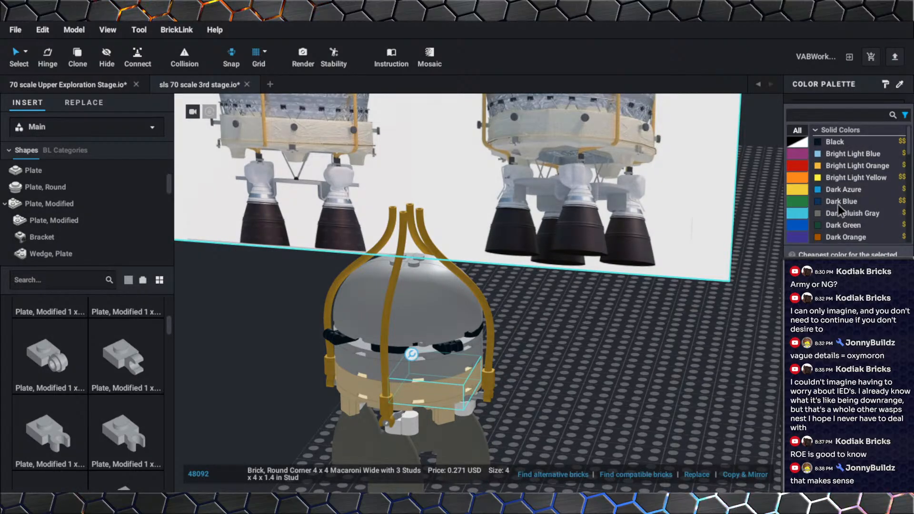
pyautogui.scroll(-3, 837, 205)
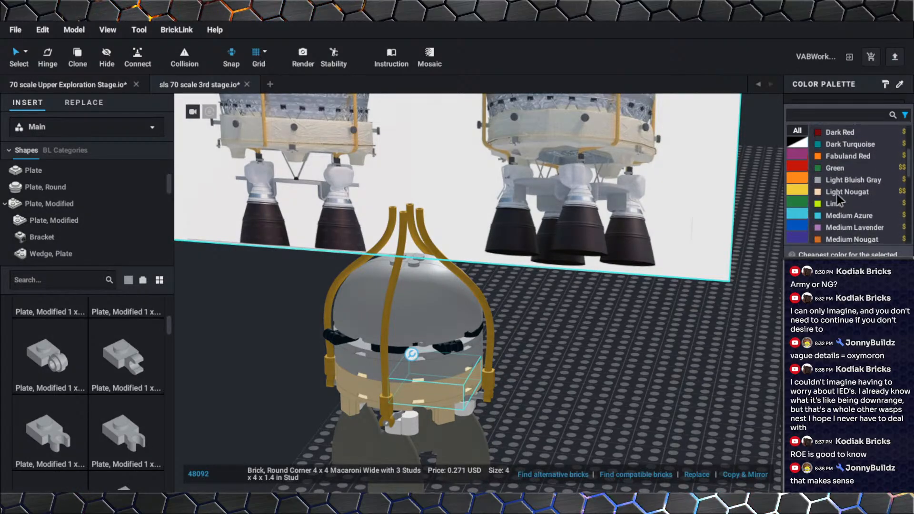
pyautogui.click(836, 193)
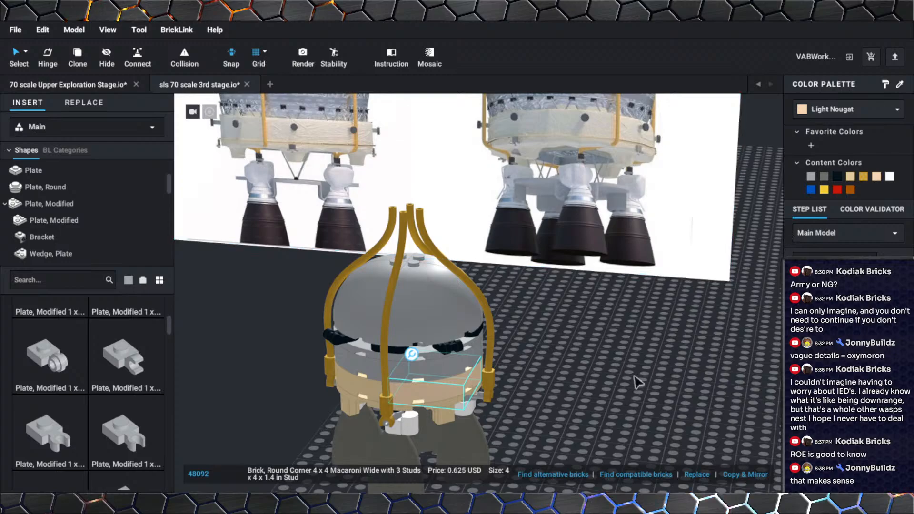
pyautogui.moveTo(526, 292); pyautogui.dragTo(583, 279, button='right')
# Check the colours available for the tan 8 x 8 round plate with hole beneath the ring.
pyautogui.click(456, 390)
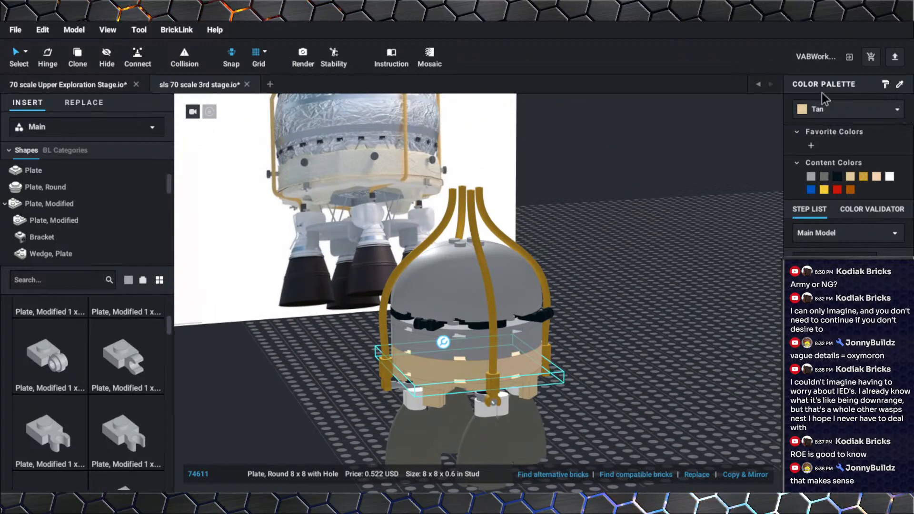
pyautogui.click(820, 105)
pyautogui.scroll(-1, 835, 186)
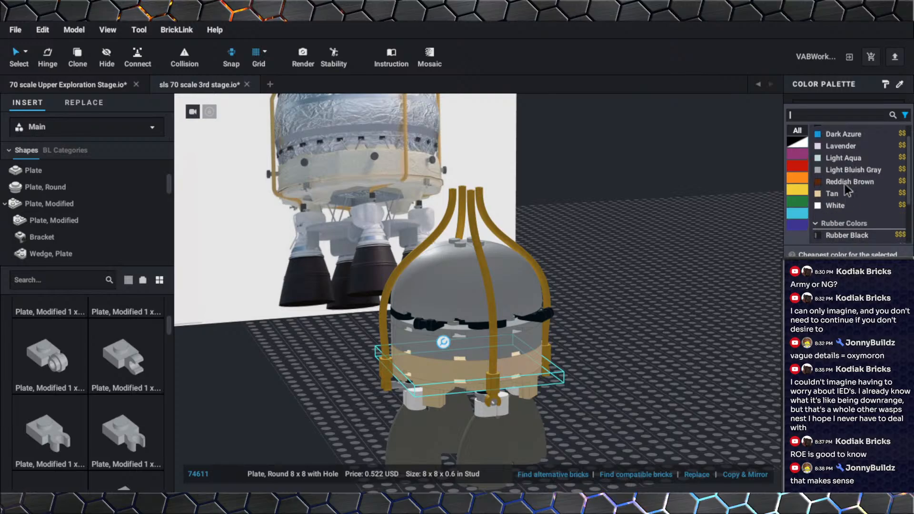
pyautogui.click(578, 358)
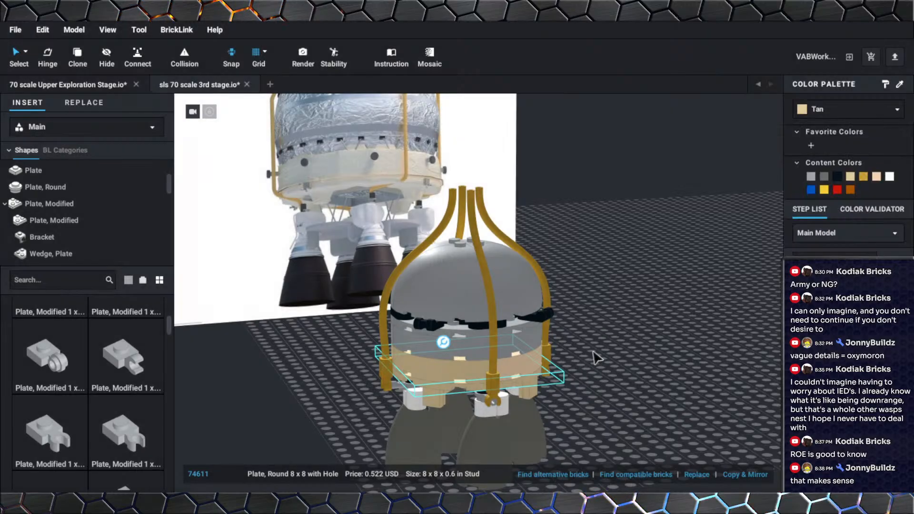
# Change the Light Nougat macaroni brick back to Tan and clear the selection.
pyautogui.moveTo(593, 353); pyautogui.dragTo(573, 359, button='right')
pyautogui.click(509, 371)
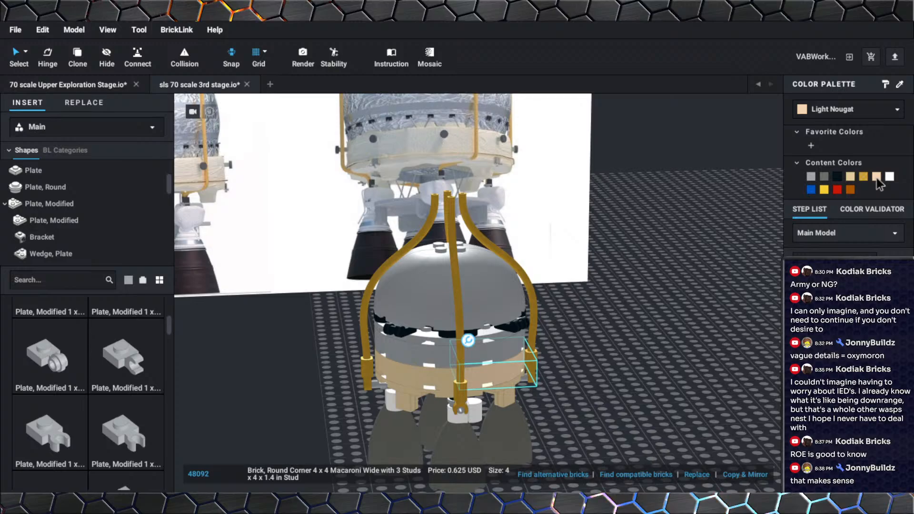
pyautogui.click(851, 177)
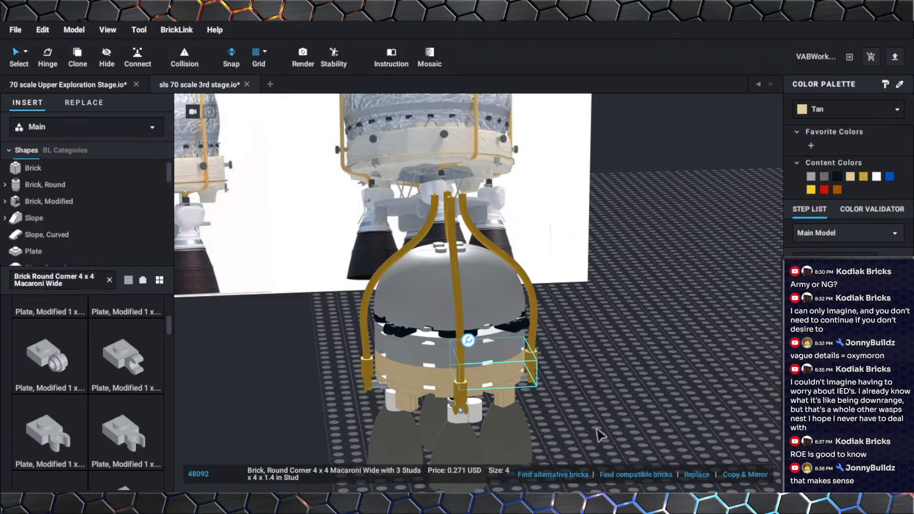
pyautogui.click(615, 407)
# Examine the tan band and engine mounts against the reference renders from near, far and above.
pyautogui.scroll(-2, 619, 409)
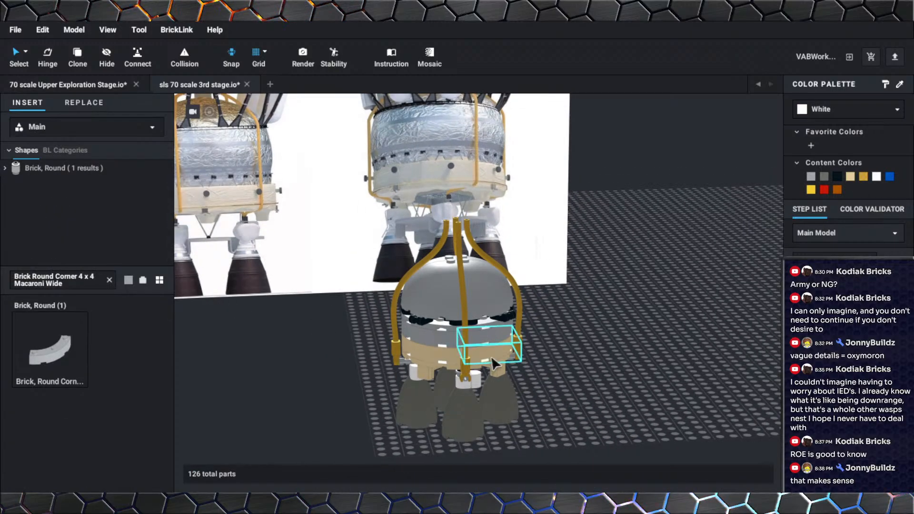
pyautogui.scroll(3, 545, 365)
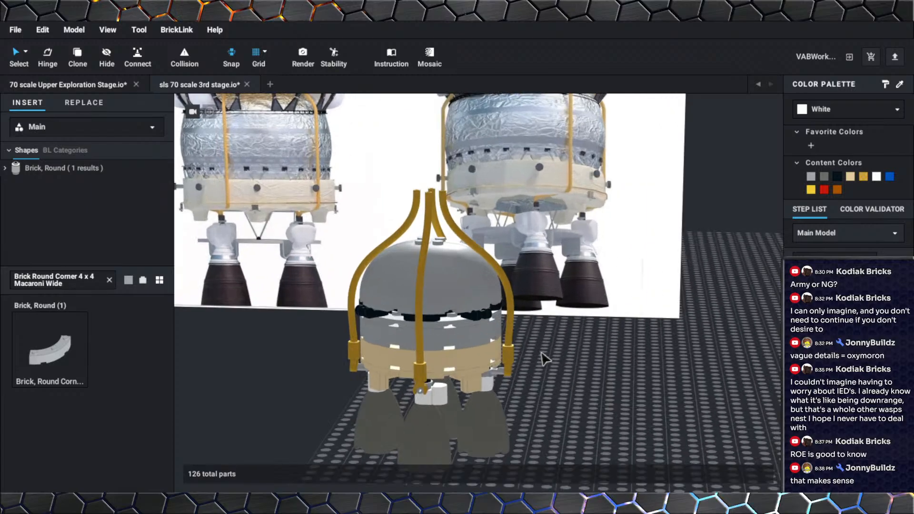
pyautogui.scroll(3, 541, 352)
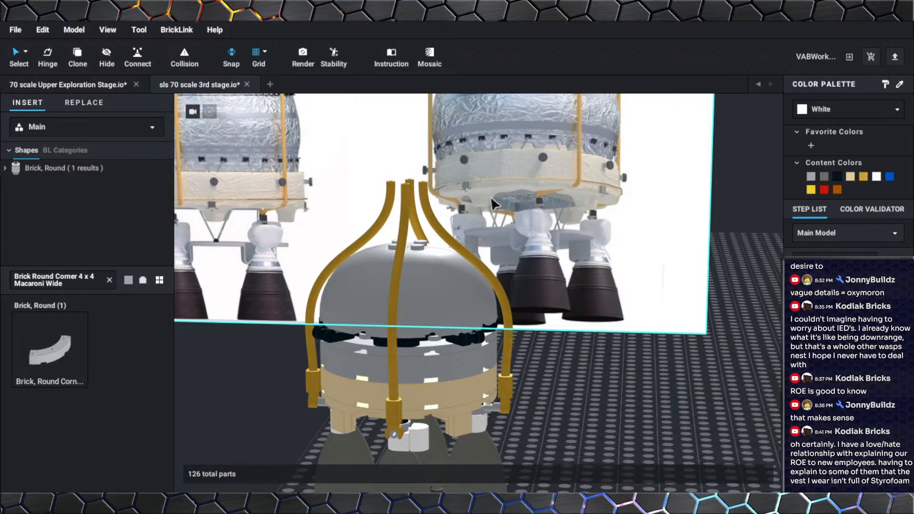
pyautogui.scroll(-3, 490, 197)
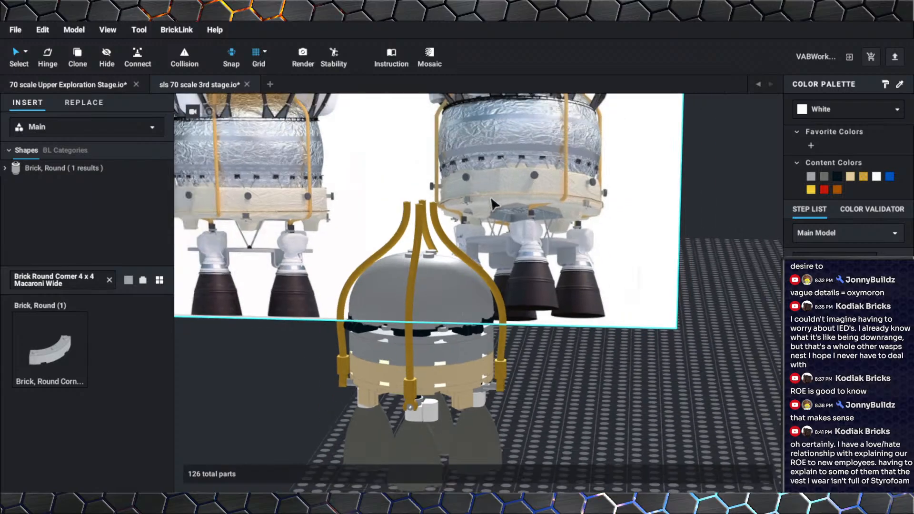
pyautogui.scroll(-3, 521, 277)
pyautogui.scroll(-4, 533, 321)
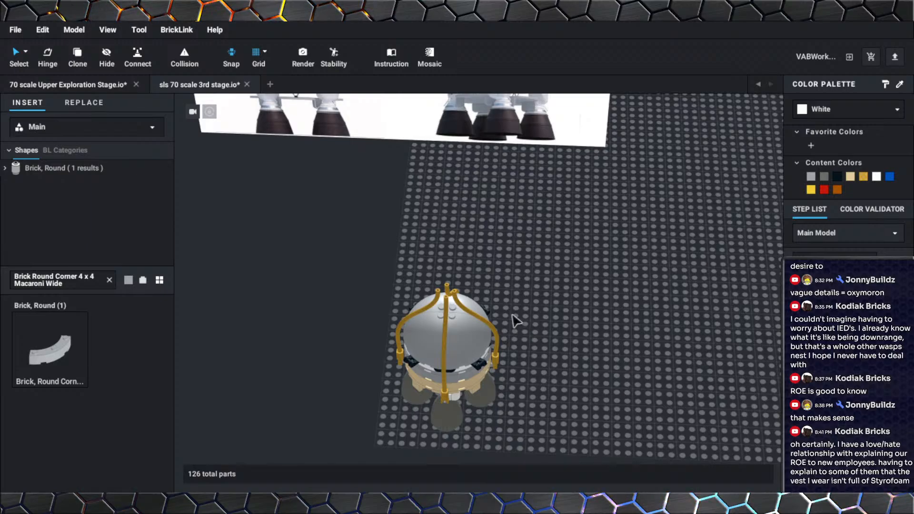
pyautogui.moveTo(516, 320); pyautogui.dragTo(505, 328, button='right')
pyautogui.moveTo(505, 328); pyautogui.dragTo(493, 397, button='middle')
pyautogui.moveTo(490, 391); pyautogui.dragTo(489, 370, button='right')
pyautogui.scroll(-2, 490, 390)
pyautogui.scroll(3, 488, 369)
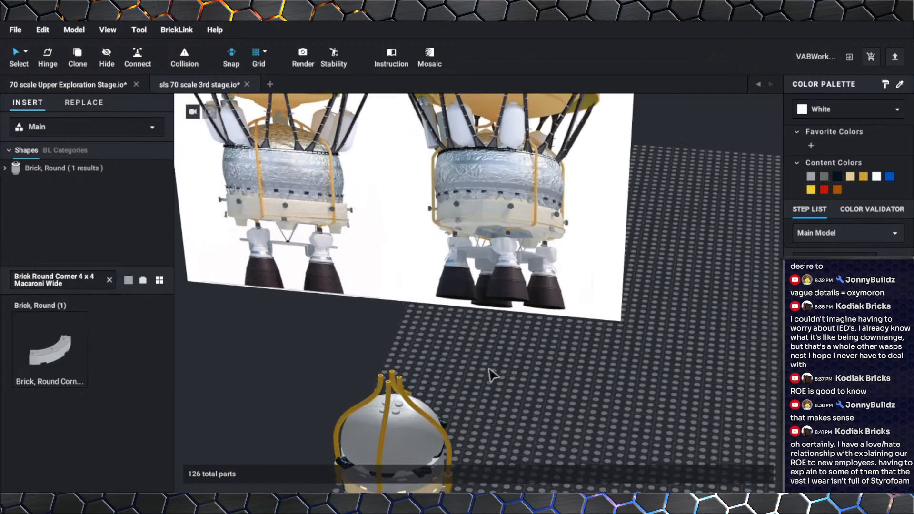
pyautogui.rightClick(486, 369)
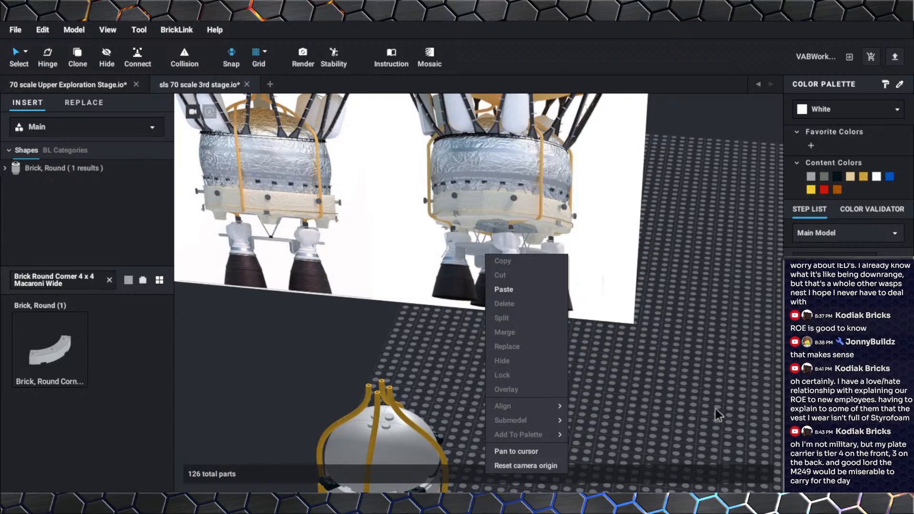
pyautogui.click(689, 410)
pyautogui.scroll(3, 621, 409)
pyautogui.scroll(4, 617, 391)
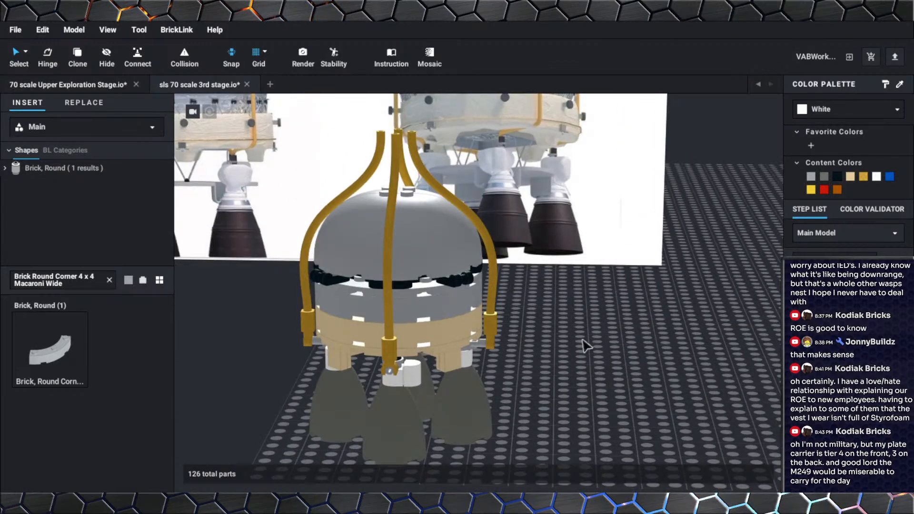
pyautogui.moveTo(582, 339); pyautogui.dragTo(585, 335, button='right')
pyautogui.scroll(-2, 587, 352)
pyautogui.scroll(-5, 588, 358)
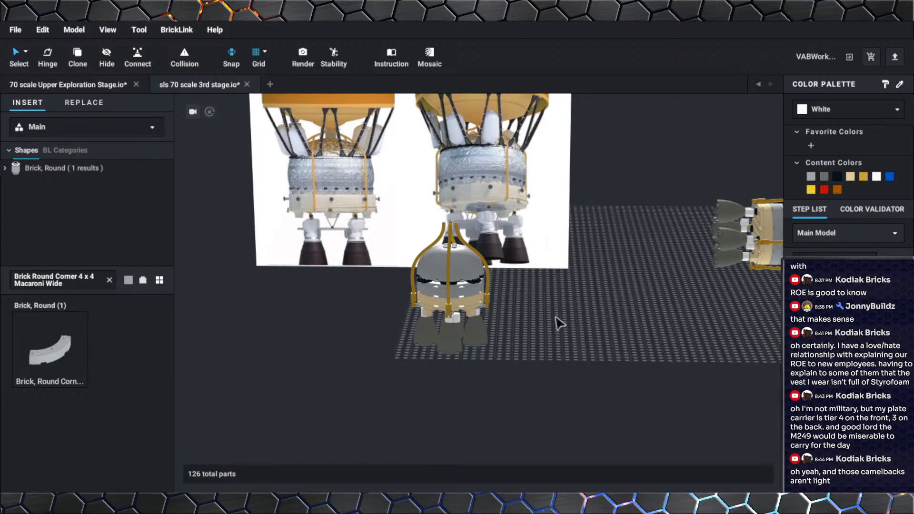
pyautogui.scroll(5, 569, 310)
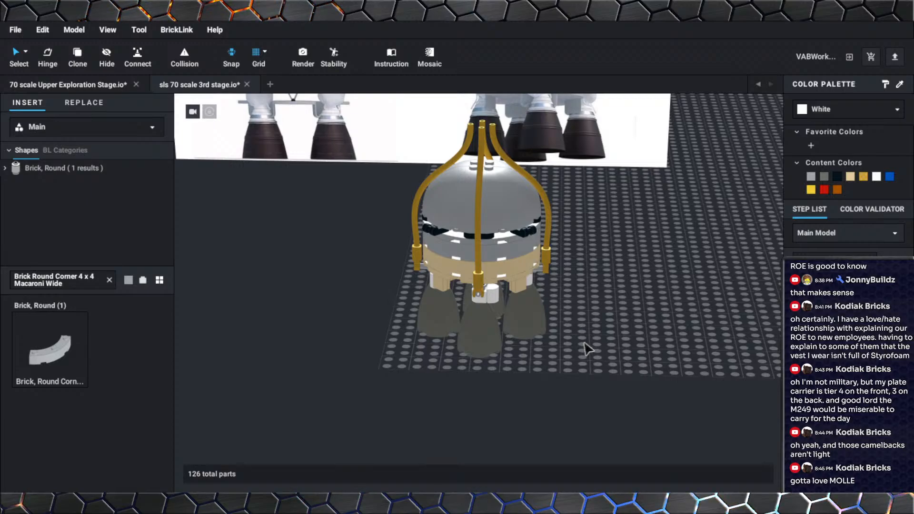
pyautogui.moveTo(590, 361); pyautogui.dragTo(585, 371, button='middle')
pyautogui.scroll(5, 588, 376)
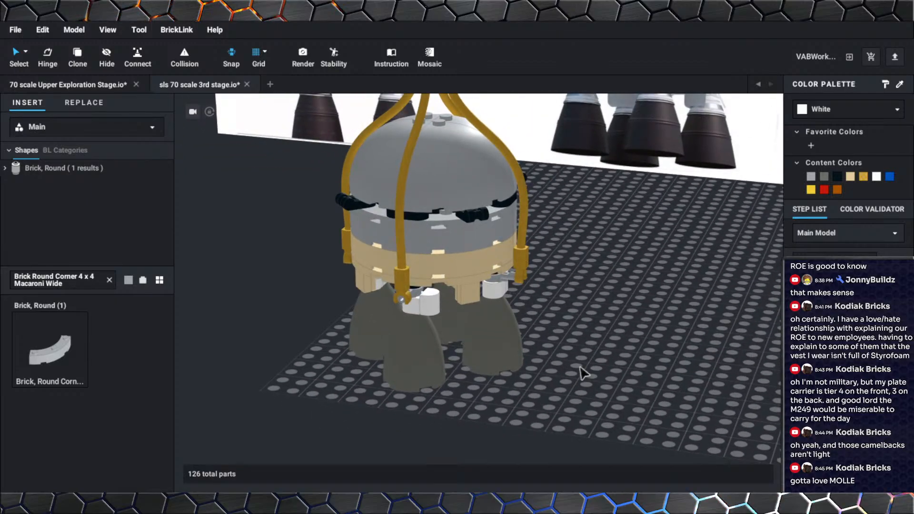
pyautogui.scroll(4, 582, 373)
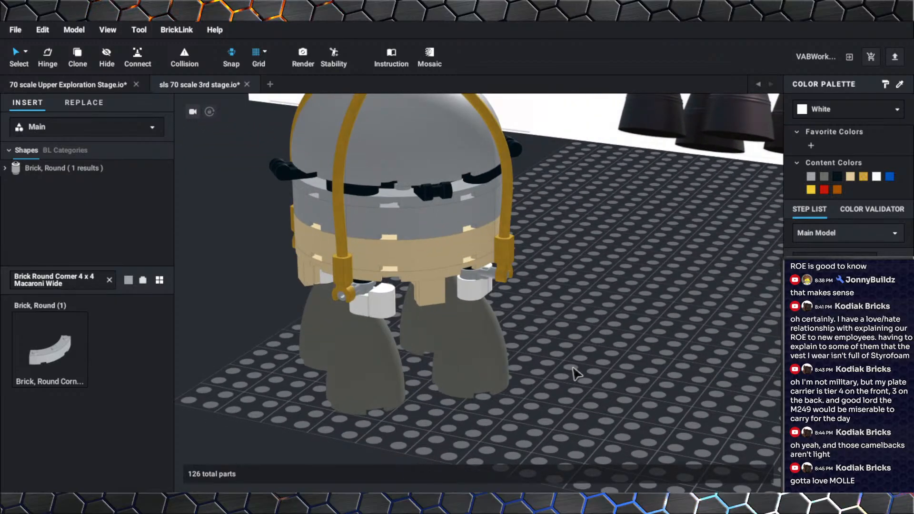
pyautogui.scroll(-1, 573, 369)
pyautogui.moveTo(573, 369); pyautogui.dragTo(589, 367, button='right')
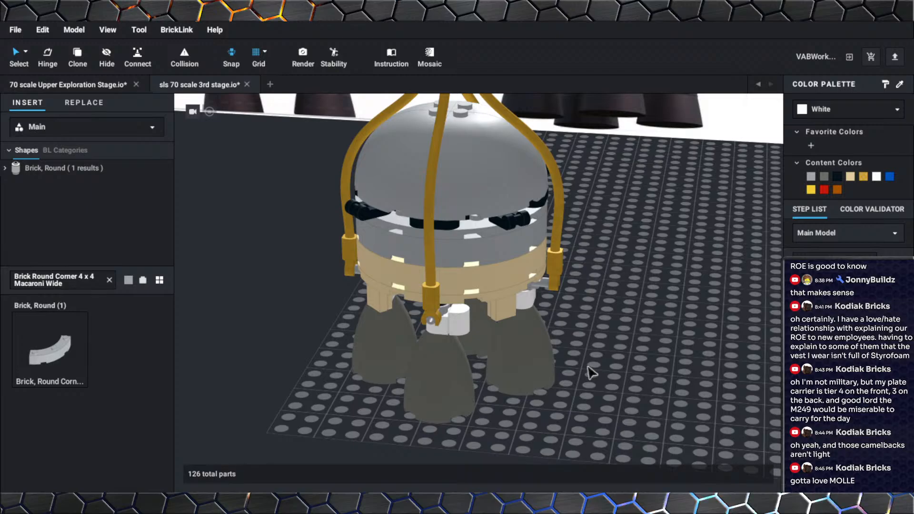
# Select all parts of the upright engine section and tip it onto its side, engines facing away from the reference image.
pyautogui.scroll(-2, 588, 367)
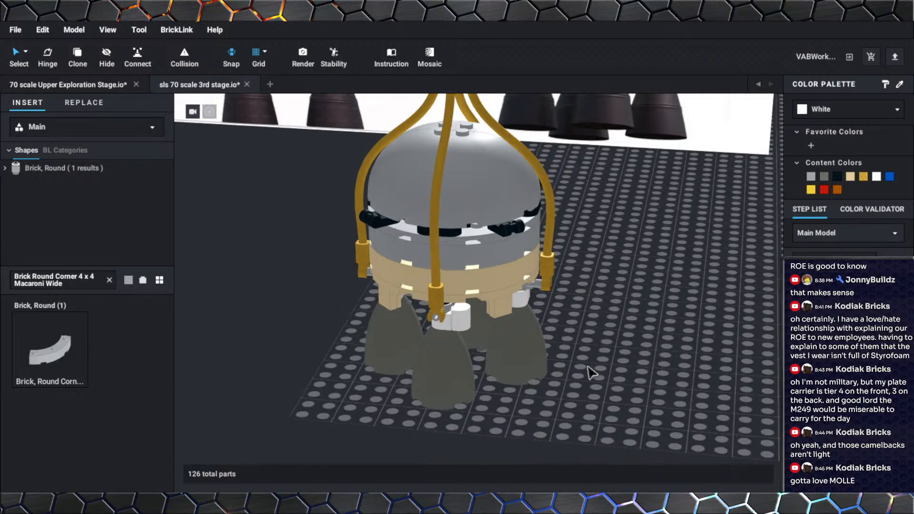
pyautogui.rightClick(589, 372)
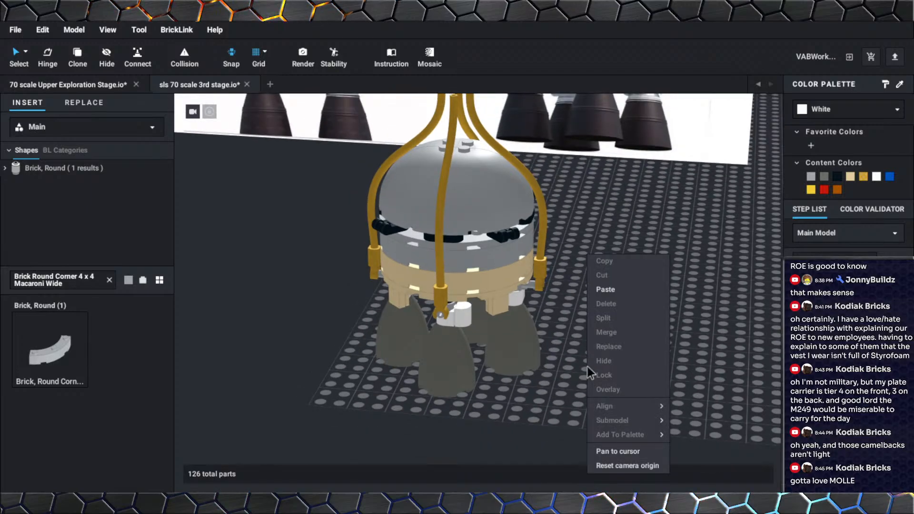
pyautogui.click(572, 375)
pyautogui.scroll(-2, 571, 374)
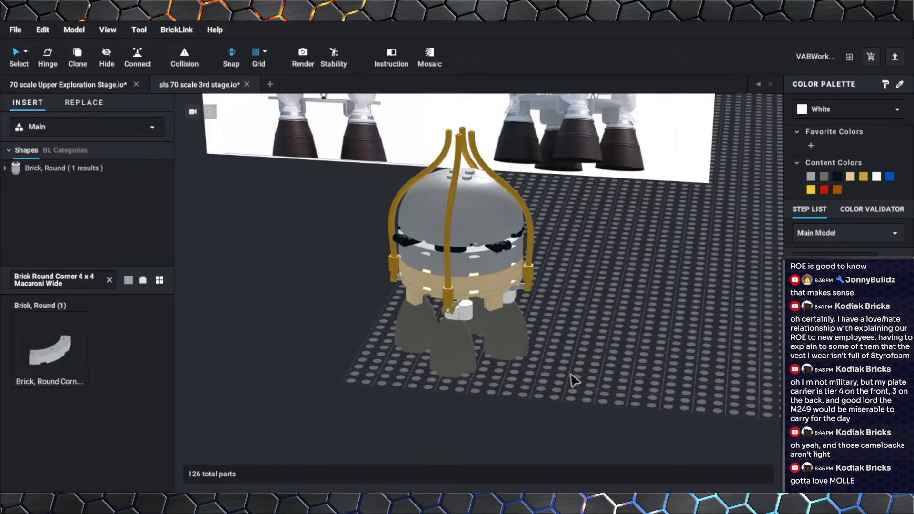
pyautogui.moveTo(573, 380); pyautogui.dragTo(541, 381, button='right')
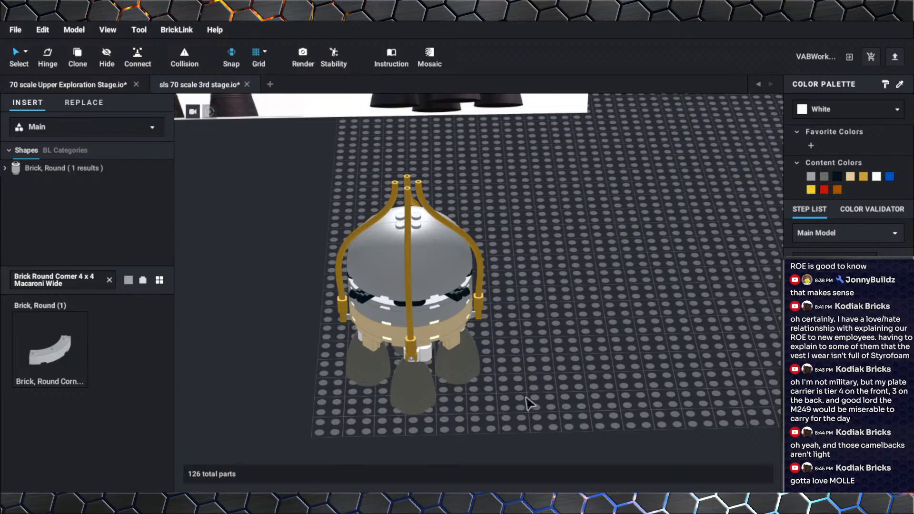
pyautogui.moveTo(531, 415); pyautogui.dragTo(285, 187)
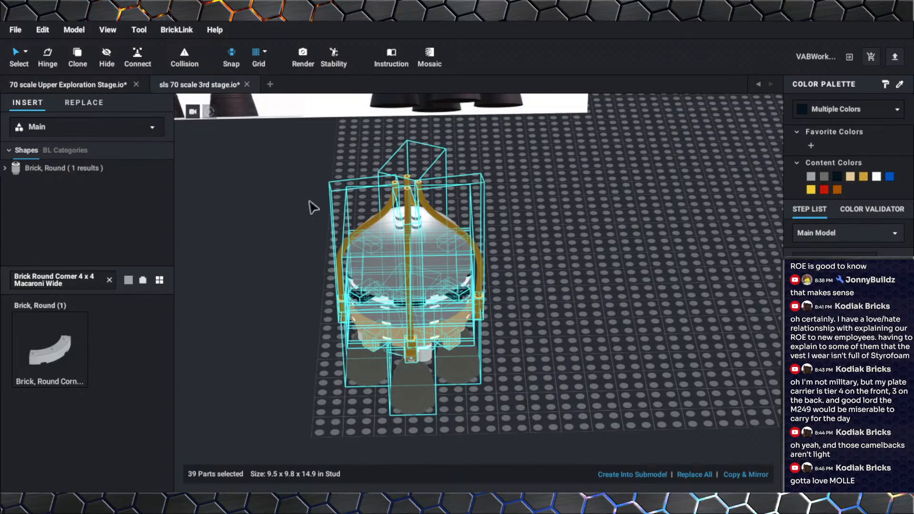
pyautogui.click(522, 330)
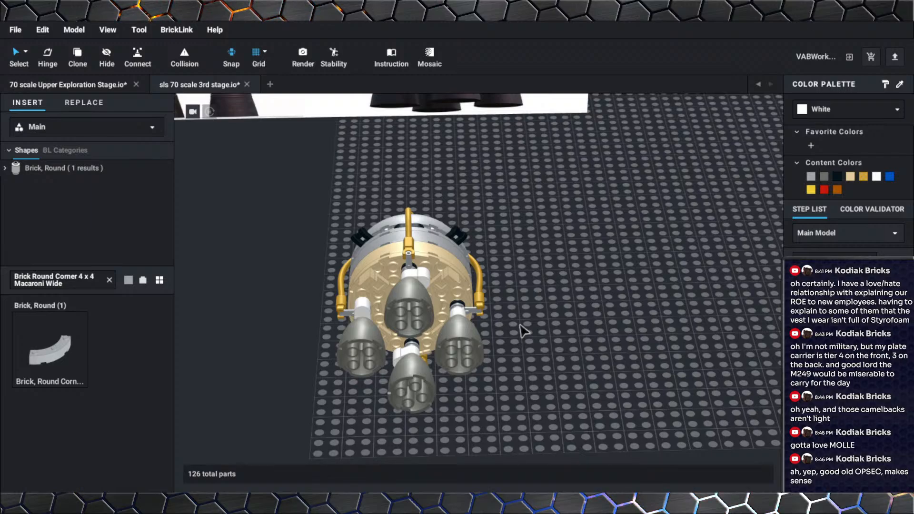
# Select the whole tipped engine section and roll it about its long axis so its four engines form a square.
pyautogui.scroll(-2, 520, 326)
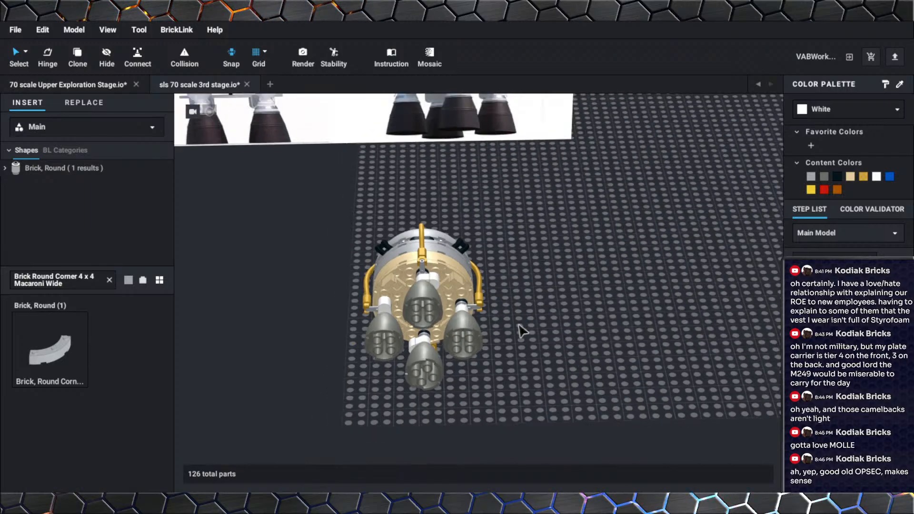
pyautogui.moveTo(520, 325); pyautogui.dragTo(570, 379, button='right')
pyautogui.scroll(3, 501, 324)
pyautogui.moveTo(687, 393); pyautogui.dragTo(229, 163)
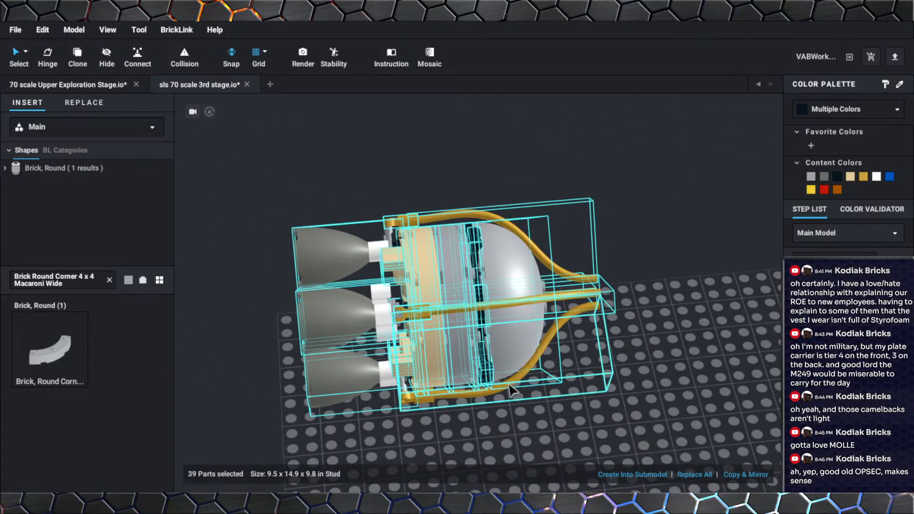
pyautogui.moveTo(542, 349); pyautogui.dragTo(584, 338, button='right')
pyautogui.click(578, 350)
# Examine the engines, mounts and lower band in both renders of the reference image.
pyautogui.scroll(10, 552, 339)
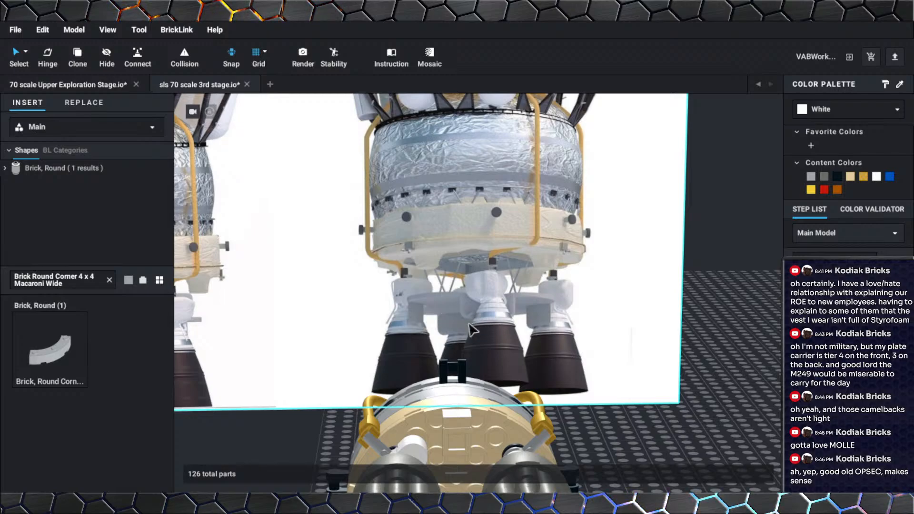
pyautogui.scroll(-1, 464, 322)
pyautogui.scroll(-4, 464, 322)
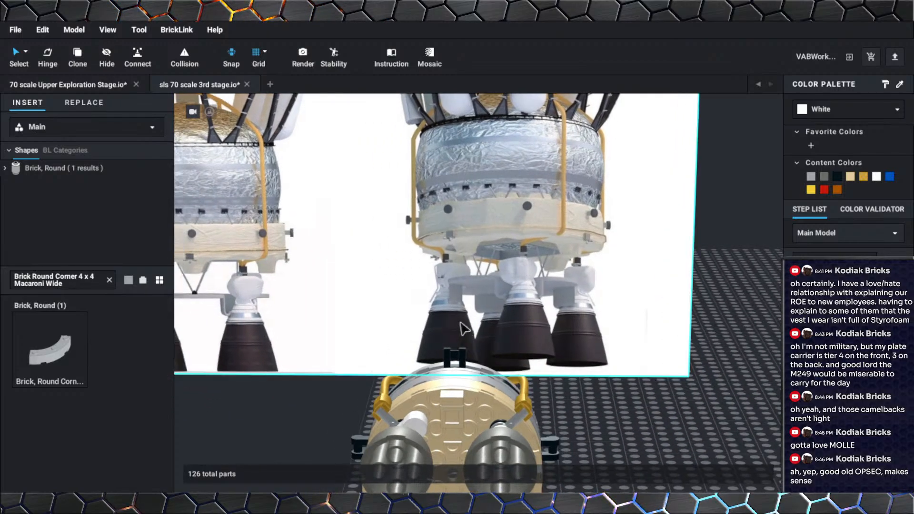
pyautogui.scroll(3, 480, 323)
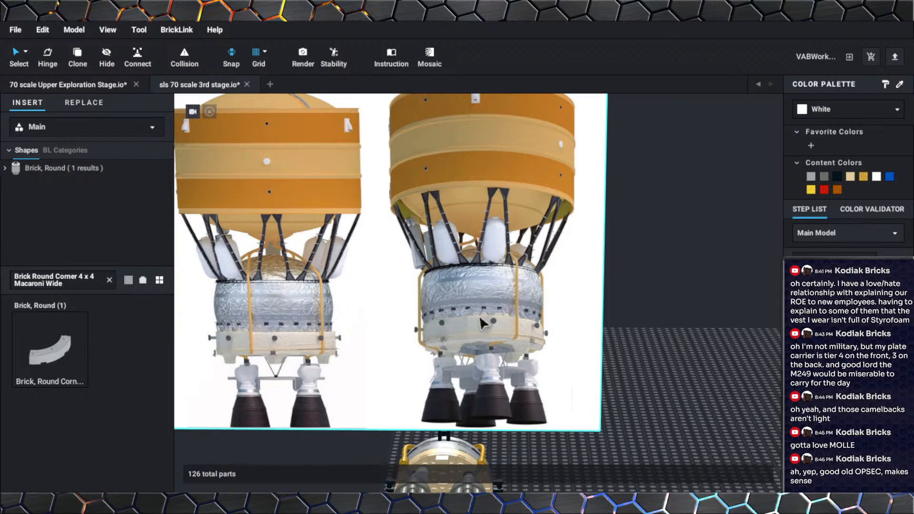
pyautogui.scroll(-1, 491, 337)
pyautogui.moveTo(487, 336); pyautogui.dragTo(493, 279, button='right')
pyautogui.scroll(-1, 502, 266)
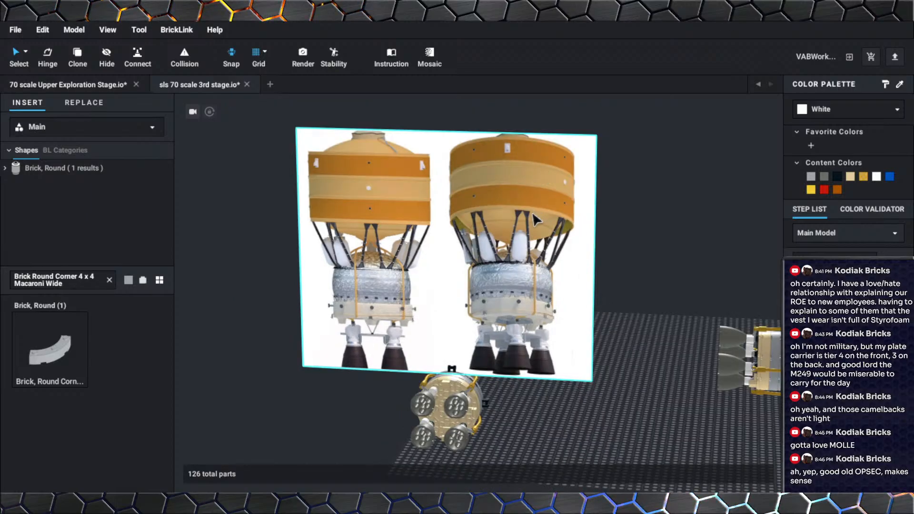
pyautogui.moveTo(533, 216); pyautogui.dragTo(532, 243, button='right')
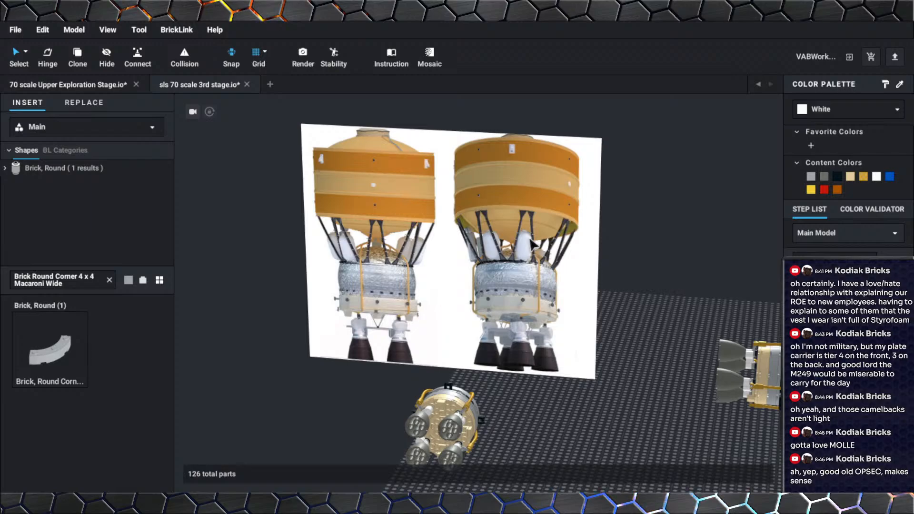
pyautogui.scroll(4, 532, 242)
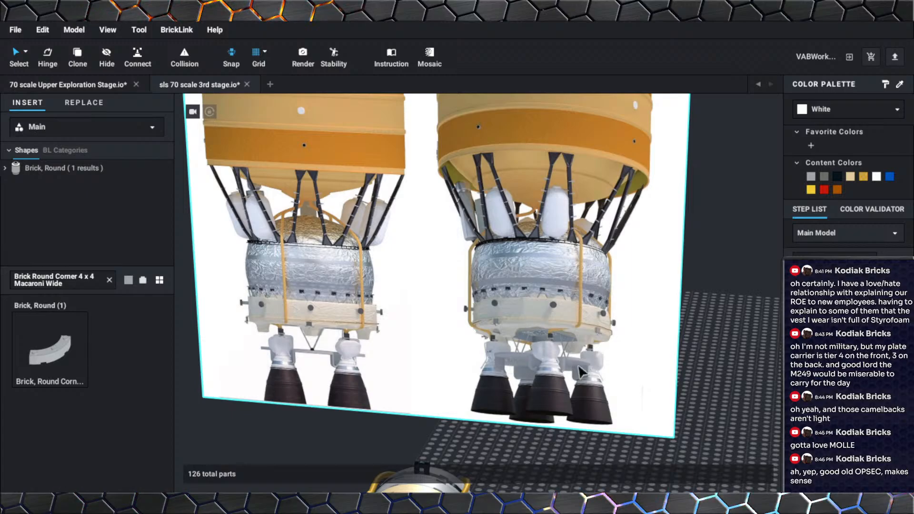
# Compare the tipped engine section with the reference image and the assembled orange-and-tan stage across the whole scene.
pyautogui.scroll(-3, 563, 327)
pyautogui.scroll(-2, 563, 327)
pyautogui.moveTo(467, 305); pyautogui.dragTo(179, 318, button='middle')
pyautogui.scroll(-2, 468, 308)
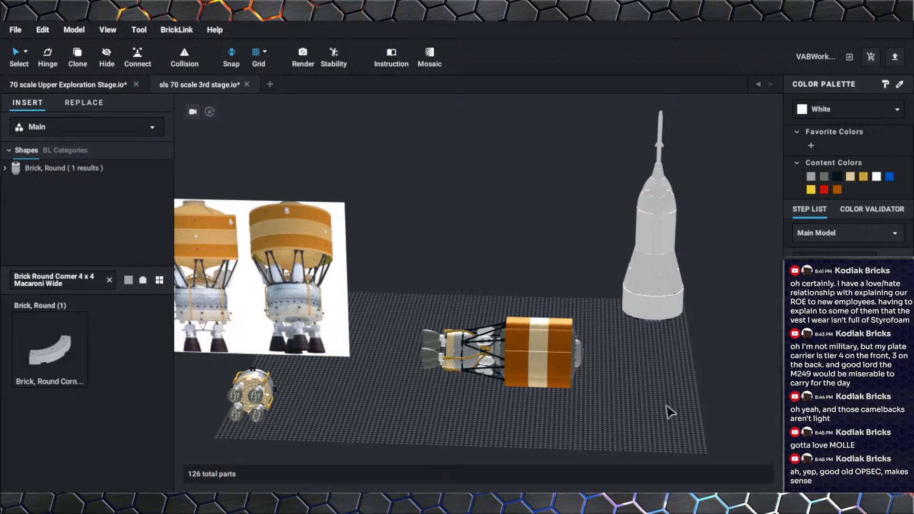
pyautogui.moveTo(553, 416); pyautogui.dragTo(617, 407, button='middle')
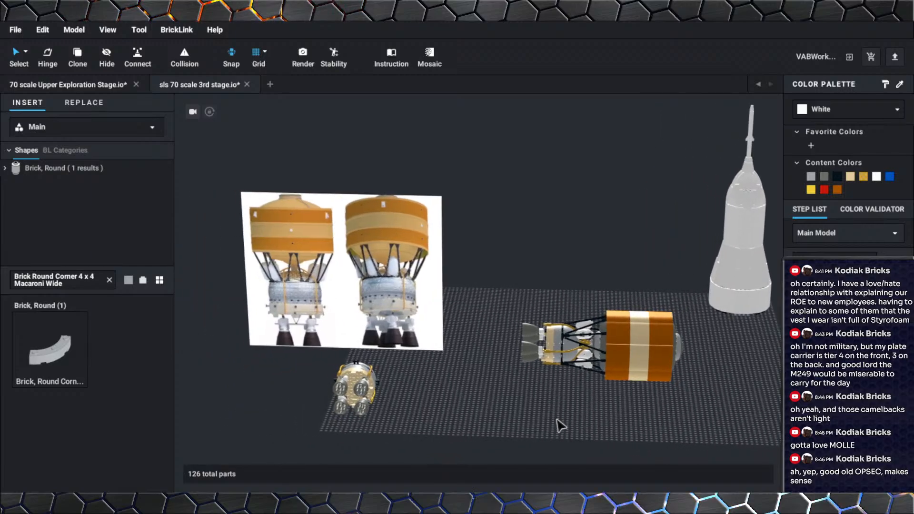
pyautogui.scroll(3, 558, 416)
pyautogui.moveTo(530, 417); pyautogui.dragTo(573, 403, button='middle')
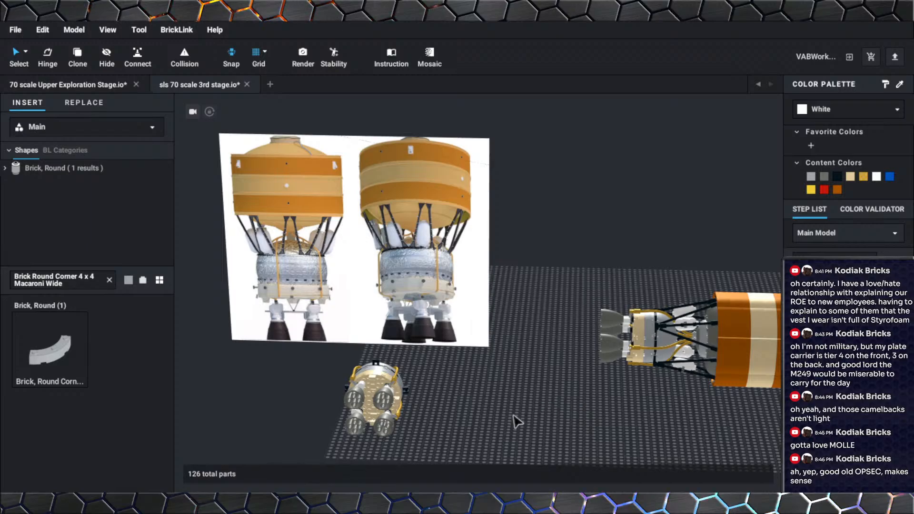
pyautogui.moveTo(517, 423); pyautogui.dragTo(548, 400, button='middle')
pyautogui.rightClick(548, 400)
pyautogui.click(511, 399)
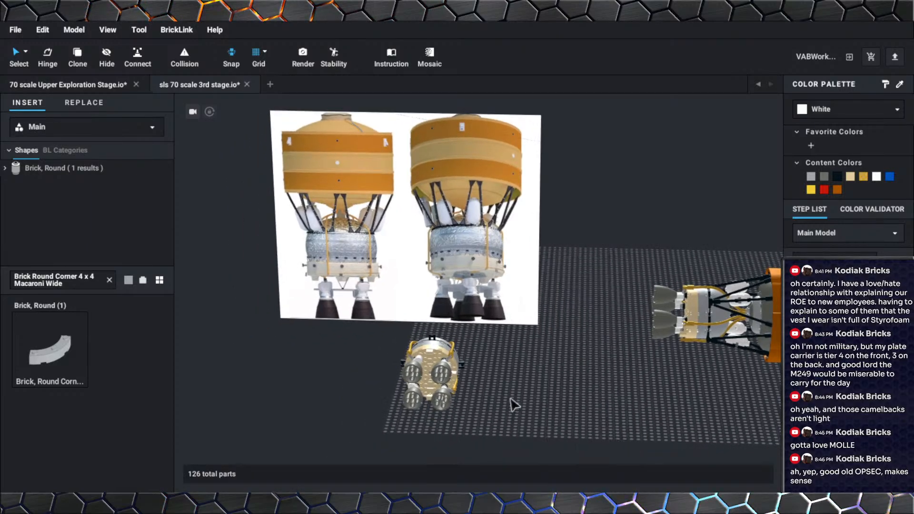
# Inspect the tipped engine section from the side and examine its tan underside and engine mounts up close.
pyautogui.moveTo(512, 401); pyautogui.dragTo(496, 401, button='right')
pyautogui.scroll(3, 483, 402)
pyautogui.moveTo(481, 404); pyautogui.dragTo(567, 367, button='middle')
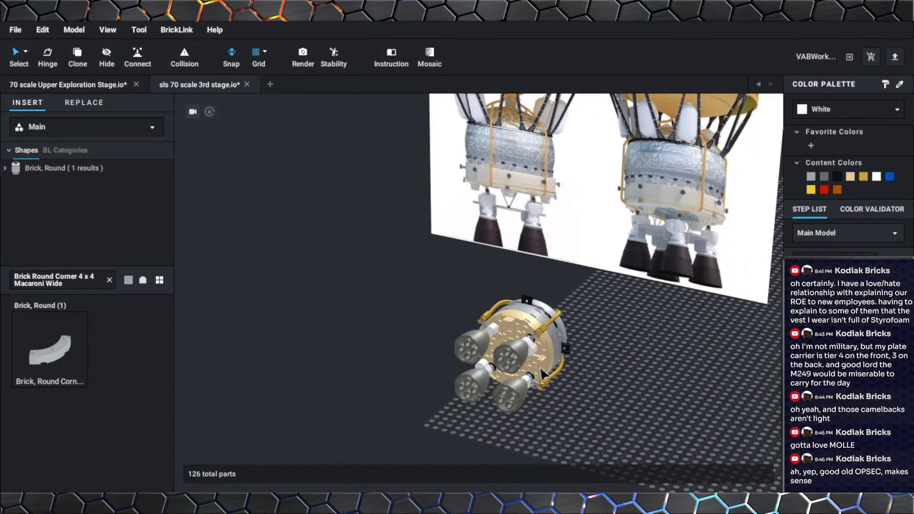
pyautogui.moveTo(566, 368); pyautogui.dragTo(529, 367, button='right')
pyautogui.click(529, 367)
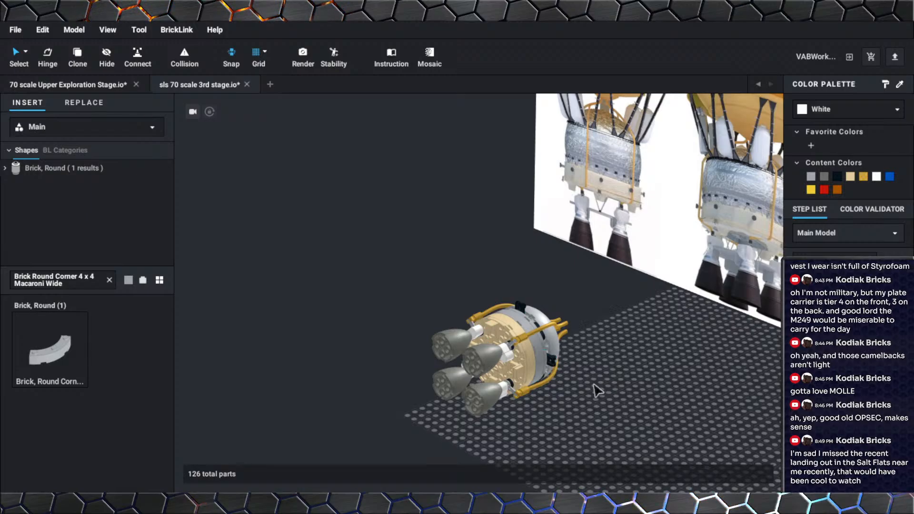
pyautogui.moveTo(595, 384); pyautogui.dragTo(589, 384, button='right')
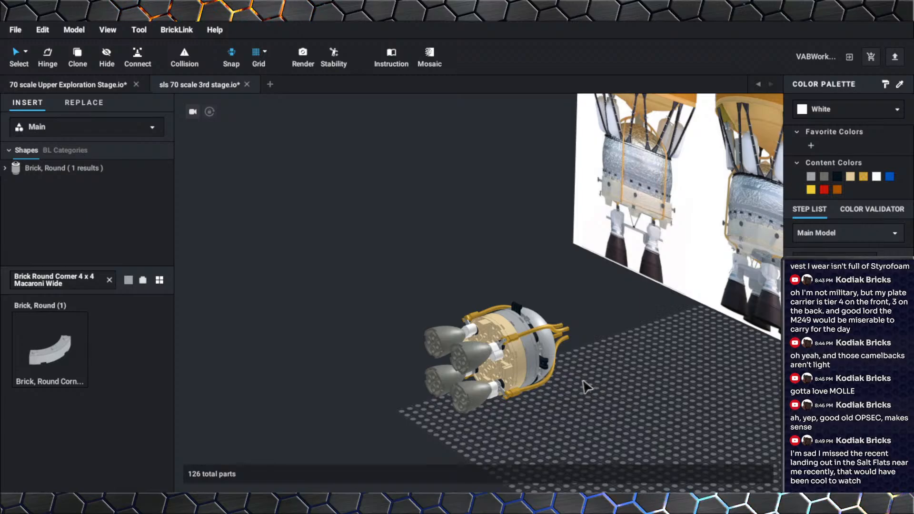
pyautogui.moveTo(588, 381); pyautogui.dragTo(573, 382, button='right')
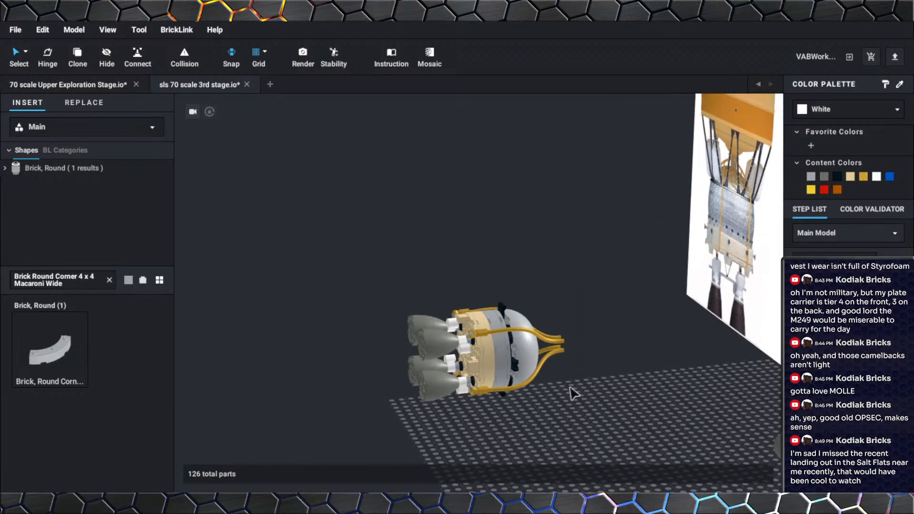
pyautogui.moveTo(573, 387); pyautogui.dragTo(607, 283, button='right')
pyautogui.scroll(5, 576, 390)
pyautogui.scroll(4, 610, 376)
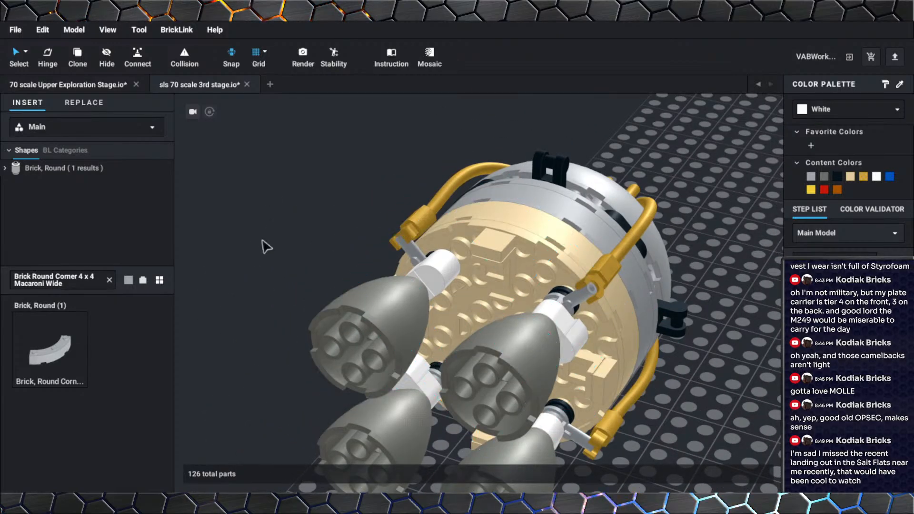
# Clear the macaroni brick part search and browse the shape categories down to the modified plates.
pyautogui.click(110, 280)
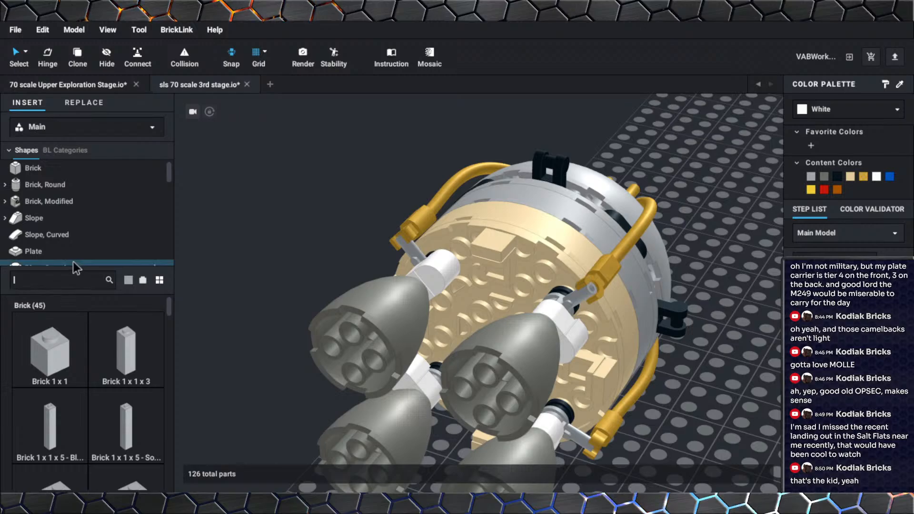
pyautogui.scroll(-5, 320, 266)
pyautogui.moveTo(390, 312); pyautogui.dragTo(269, 203, button='middle')
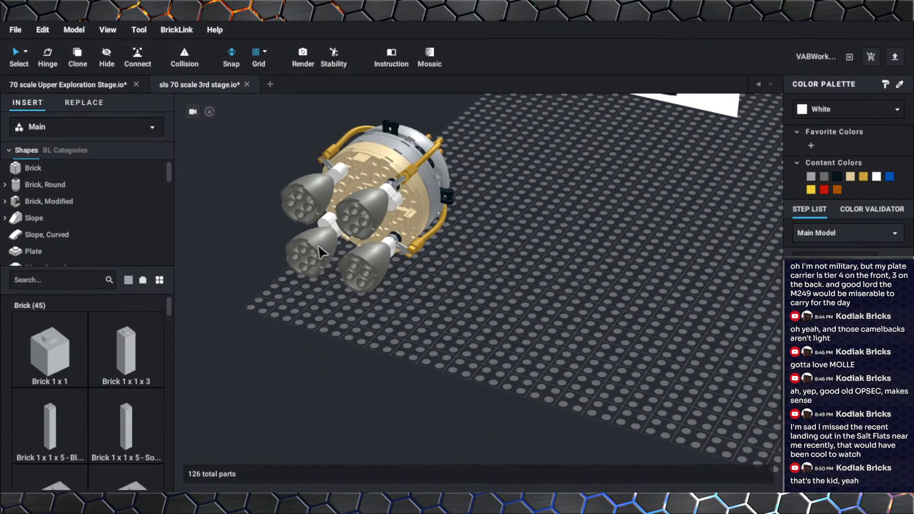
pyautogui.moveTo(269, 202); pyautogui.dragTo(324, 254, button='right')
pyautogui.moveTo(490, 311); pyautogui.dragTo(400, 315, button='middle')
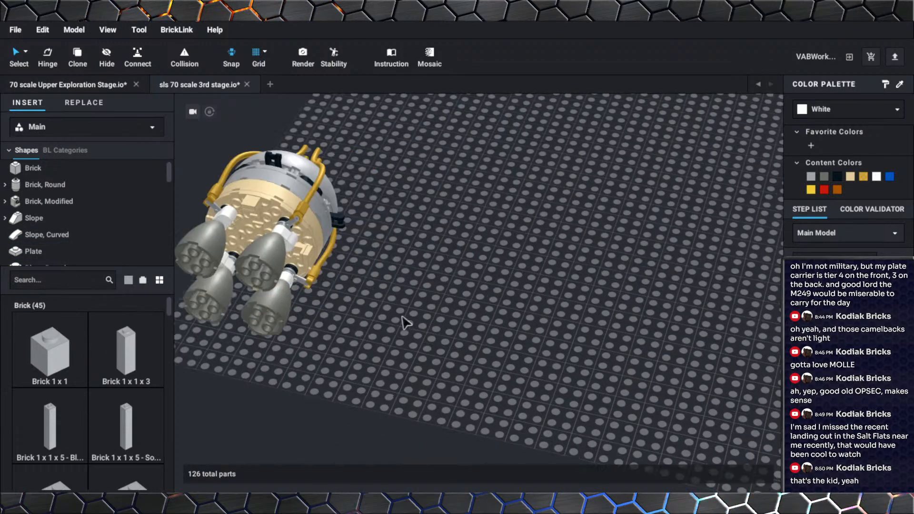
pyautogui.moveTo(400, 315); pyautogui.dragTo(409, 328, button='right')
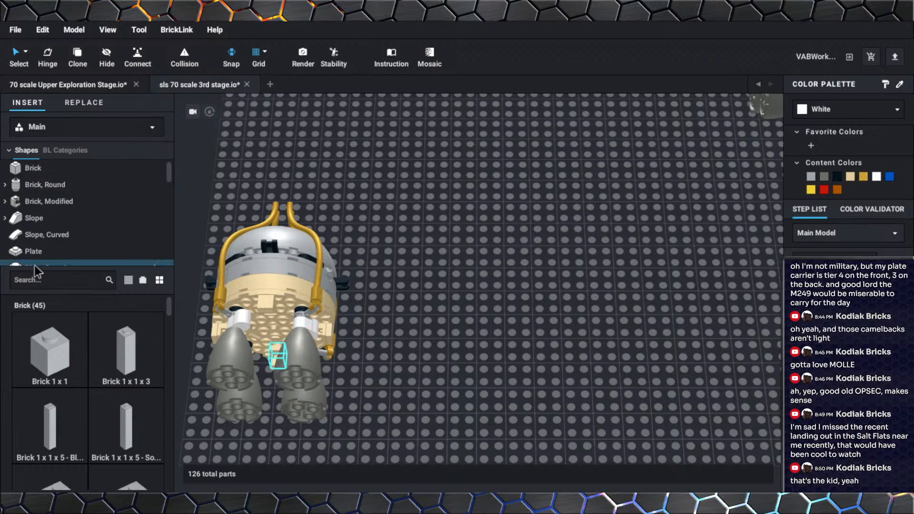
pyautogui.scroll(-1, 47, 255)
pyautogui.scroll(-5, 52, 251)
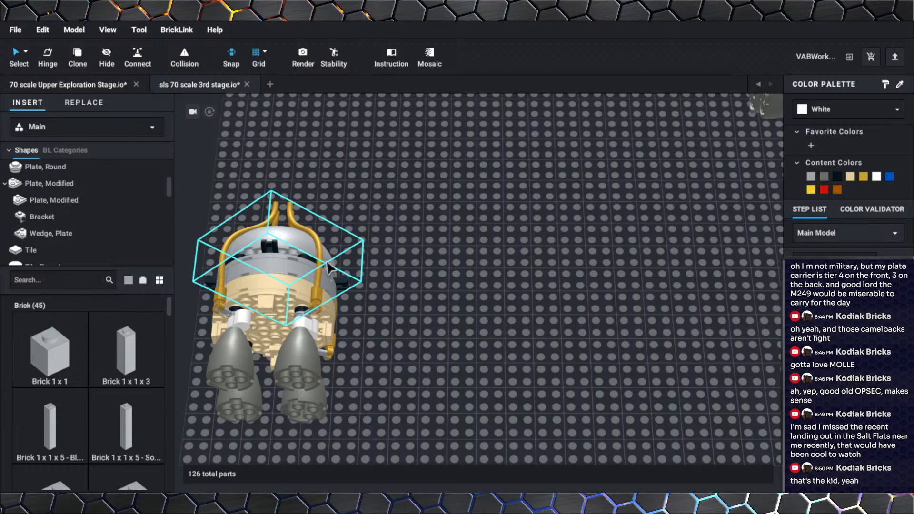
# Examine the engine section's dome, gold hoses, tan band and engine mounts from both sides.
pyautogui.click(367, 296)
pyautogui.scroll(-2, 376, 302)
pyautogui.moveTo(380, 302); pyautogui.dragTo(471, 273, button='right')
pyautogui.scroll(2, 443, 296)
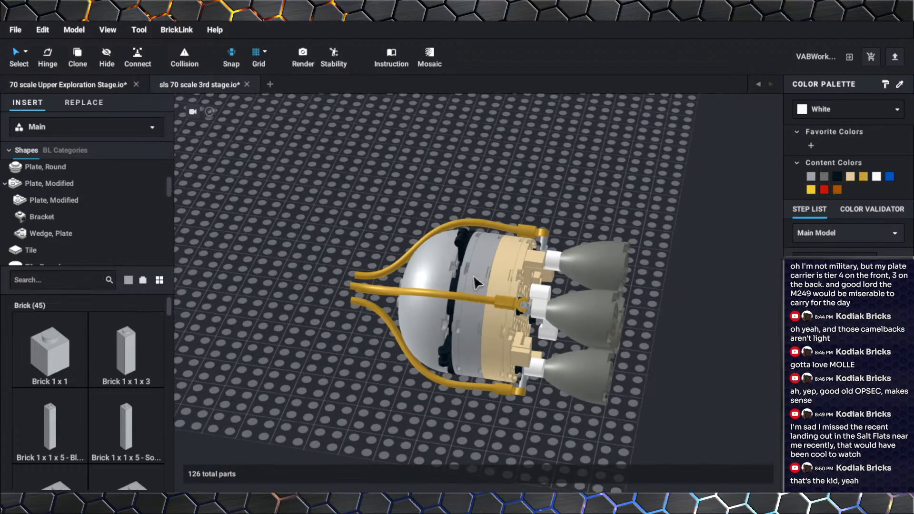
pyautogui.scroll(2, 384, 245)
pyautogui.click(383, 244)
pyautogui.click(383, 243)
pyautogui.moveTo(383, 243); pyautogui.dragTo(360, 242, button='right')
pyautogui.scroll(1, 360, 245)
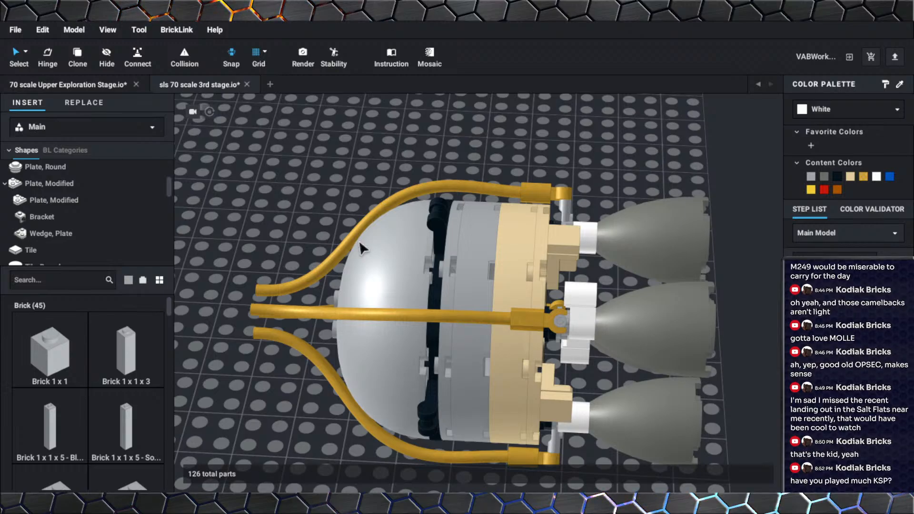
pyautogui.click(549, 305)
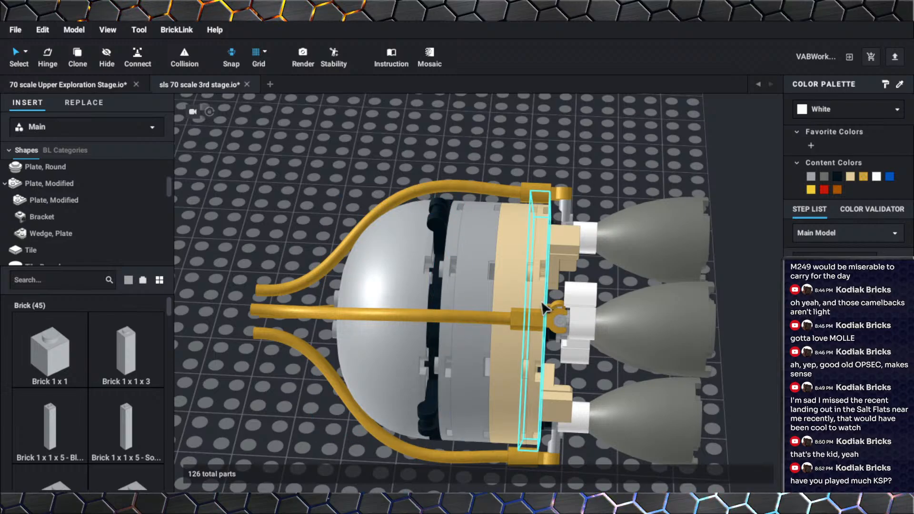
pyautogui.scroll(-2, 548, 300)
pyautogui.moveTo(579, 281); pyautogui.dragTo(540, 292, button='right')
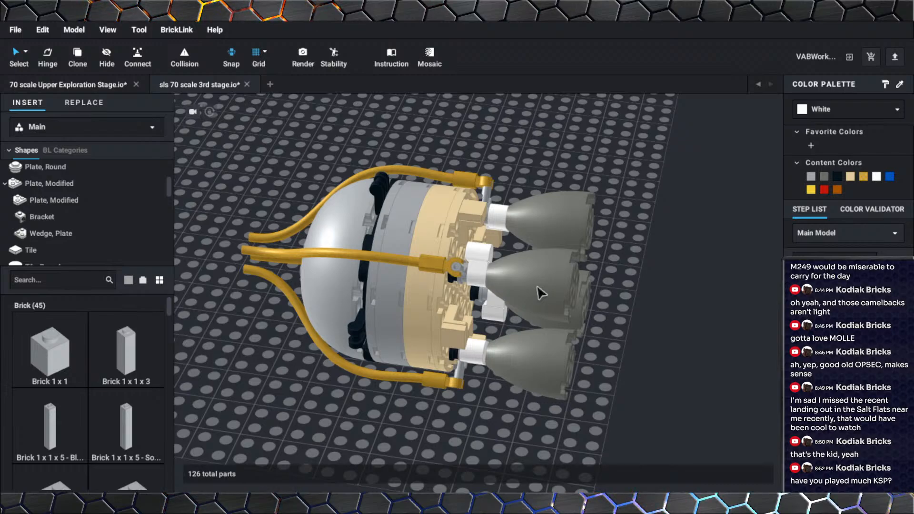
pyautogui.scroll(-2, 441, 122)
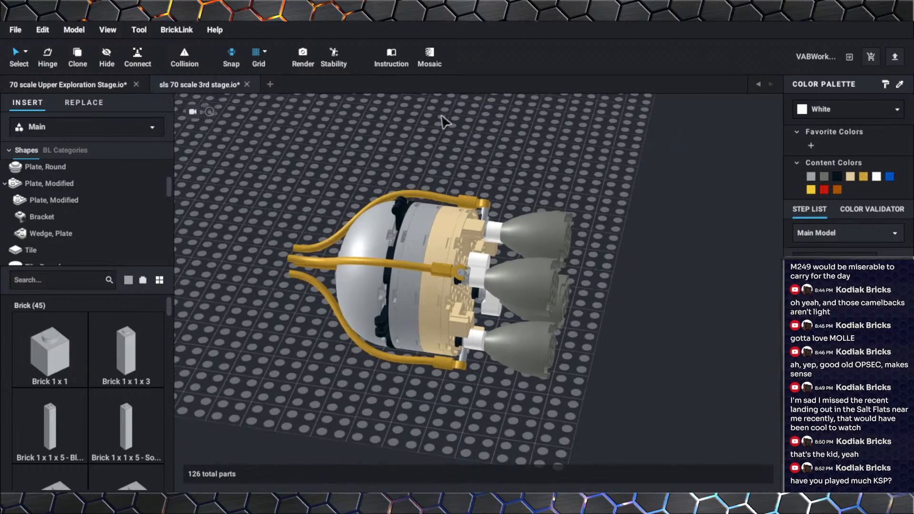
pyautogui.moveTo(442, 121); pyautogui.dragTo(490, 228, button='right')
pyautogui.rightClick(489, 175)
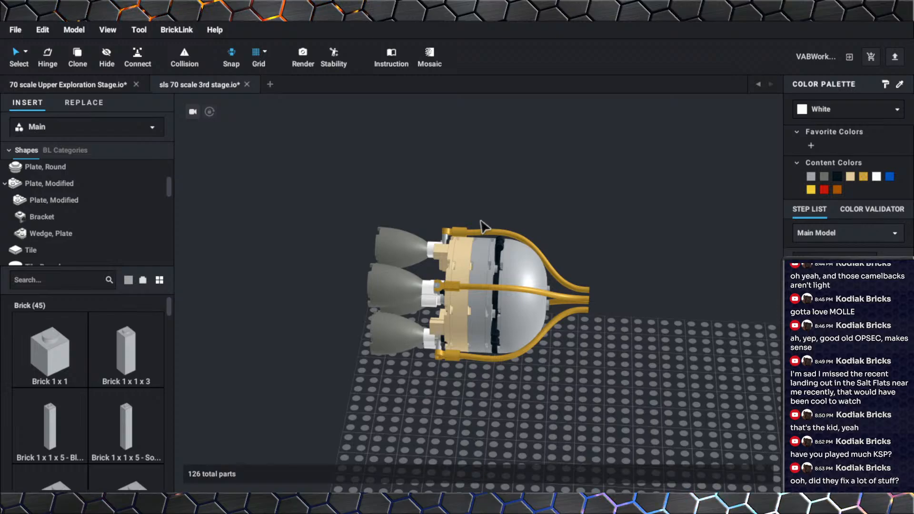
pyautogui.moveTo(504, 222); pyautogui.dragTo(510, 222, button='right')
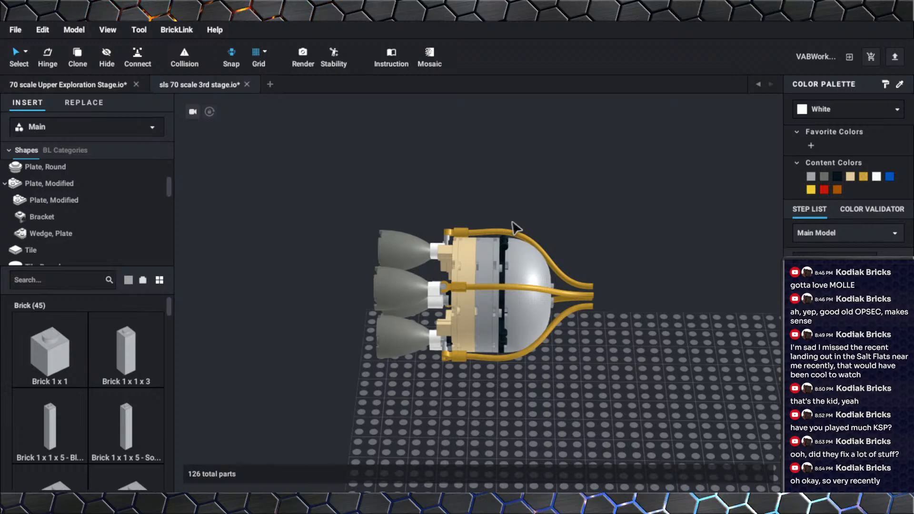
# Examine the engine section's four nozzles, white mounts, gold hoses and tan underside from the side and from below.
pyautogui.scroll(3, 637, 343)
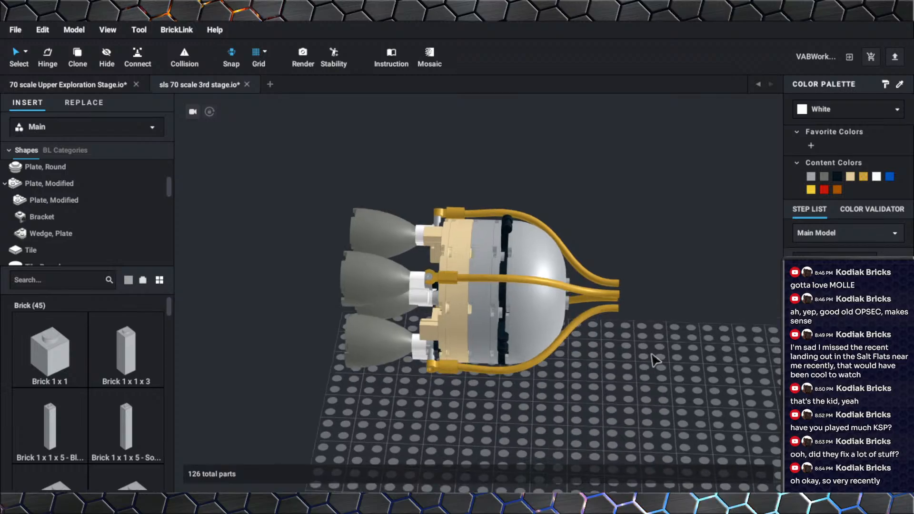
pyautogui.moveTo(633, 349); pyautogui.dragTo(562, 318, button='right')
pyautogui.scroll(2, 597, 348)
pyautogui.scroll(1, 562, 318)
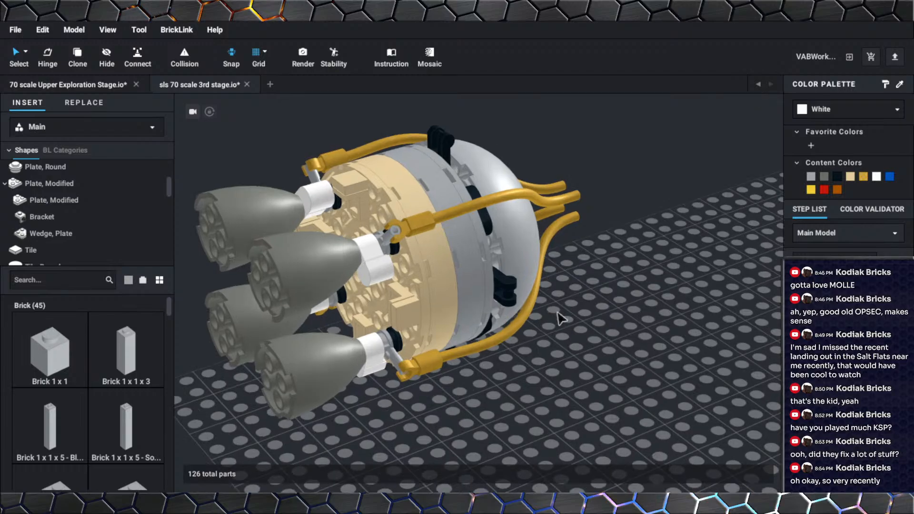
pyautogui.scroll(2, 563, 319)
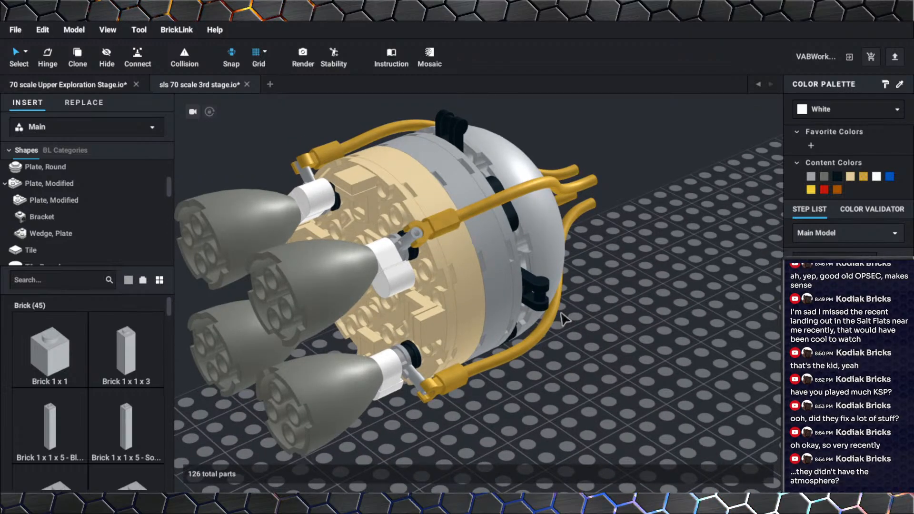
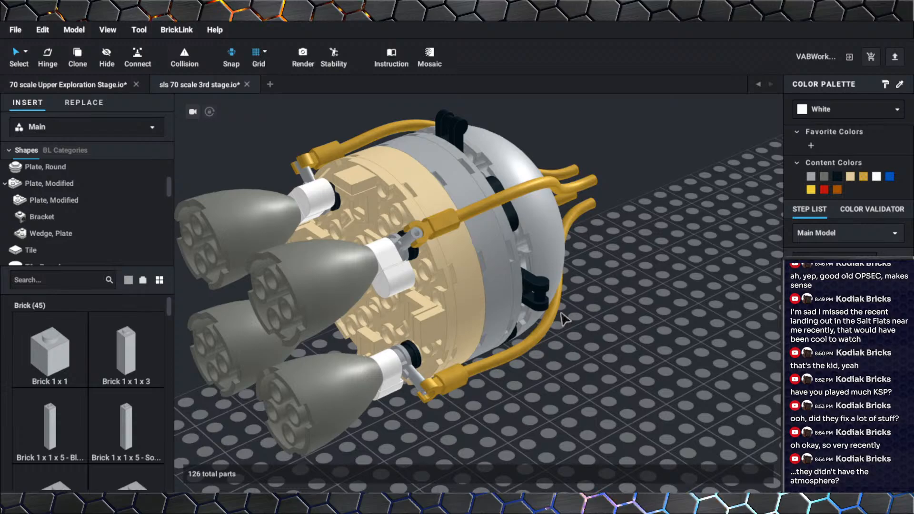
pyautogui.moveTo(577, 291); pyautogui.dragTo(622, 317, button='right')
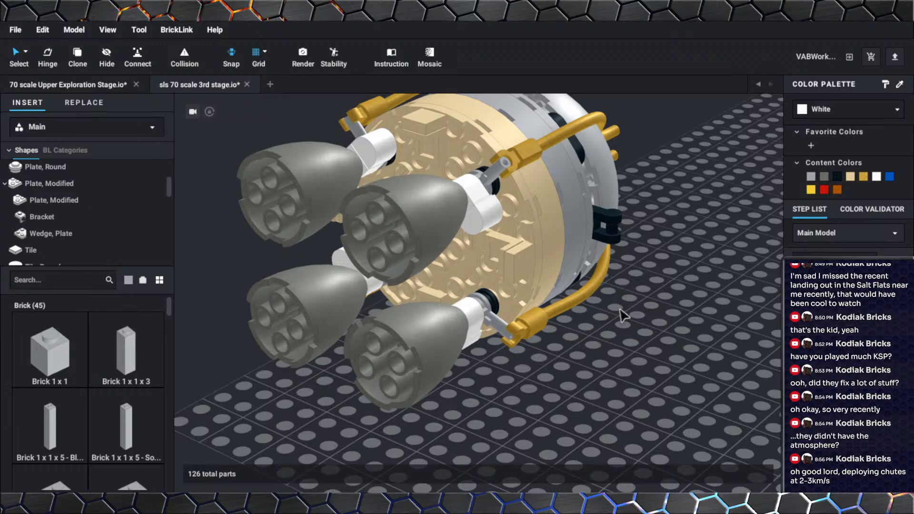
pyautogui.moveTo(580, 320)
pyautogui.mouseDown(button='right')
pyautogui.moveTo(593, 324)
pyautogui.moveTo(579, 316)
pyautogui.mouseUp(button='right')
pyautogui.moveTo(466, 309); pyautogui.dragTo(418, 322, button='right')
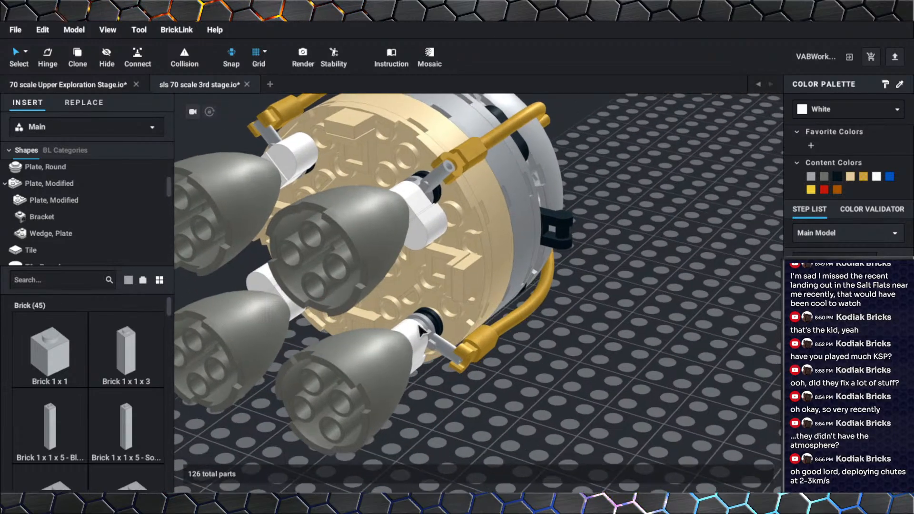
pyautogui.scroll(-5, 418, 323)
pyautogui.moveTo(452, 322); pyautogui.dragTo(433, 248, button='middle')
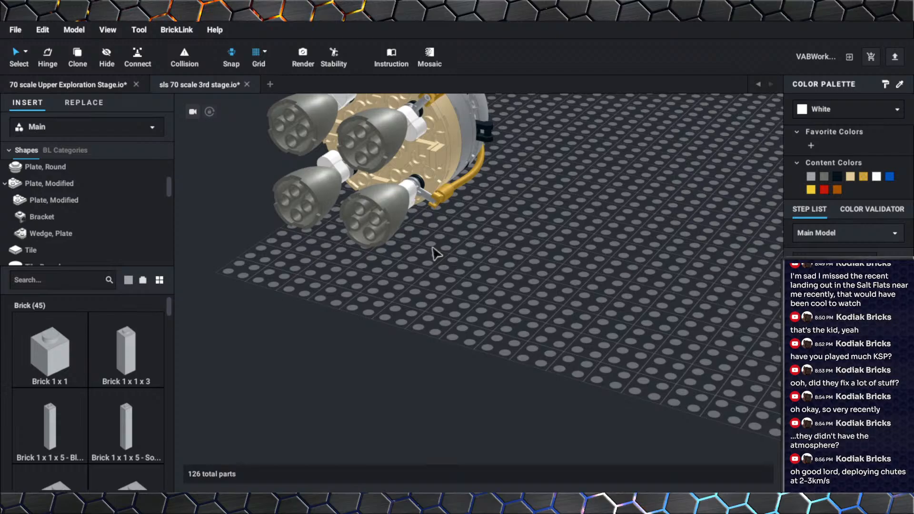
pyautogui.moveTo(476, 263); pyautogui.dragTo(448, 256, button='right')
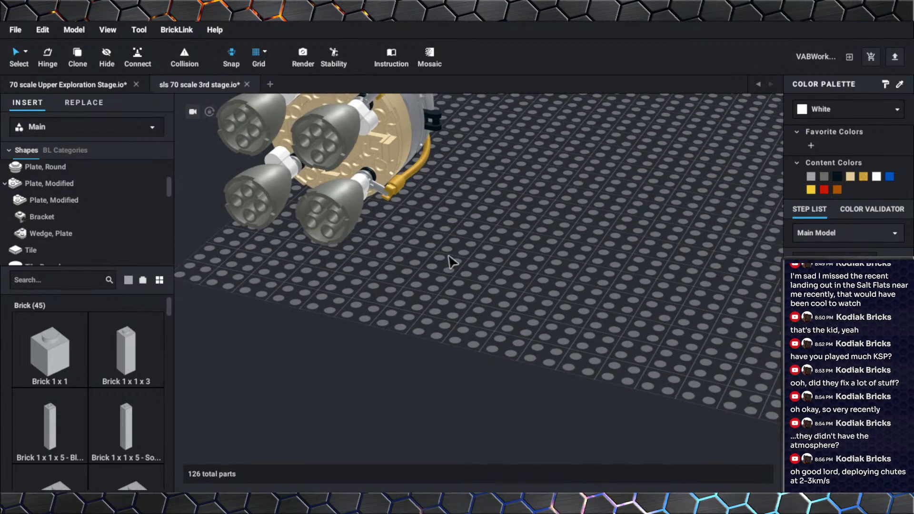
pyautogui.moveTo(457, 259); pyautogui.dragTo(447, 286, button='middle')
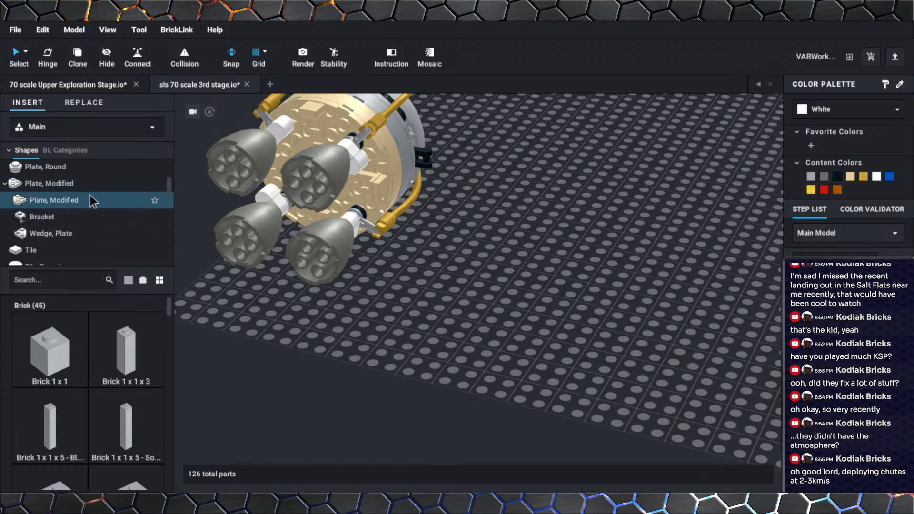
# Browse the tile shape categories and inspect the spacing of the four engines across the tan underside.
pyautogui.scroll(-4, 81, 213)
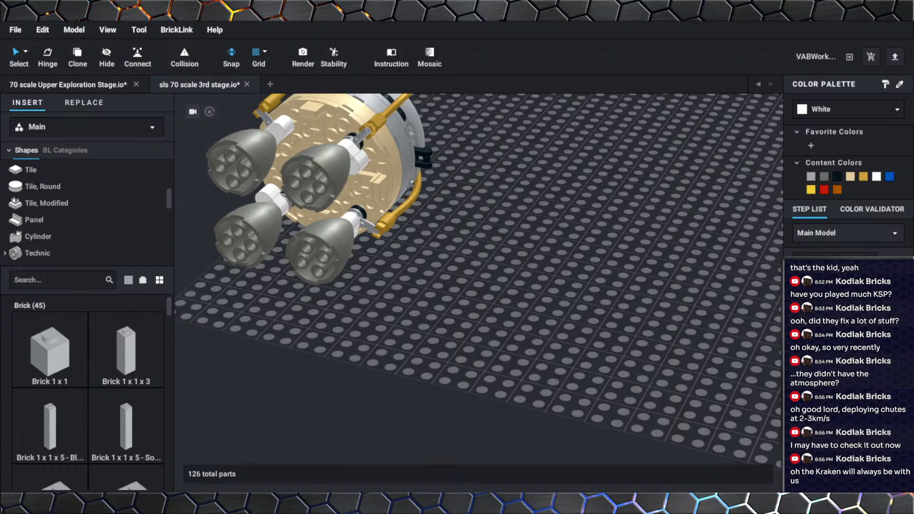
pyautogui.moveTo(522, 358); pyautogui.dragTo(493, 362, button='right')
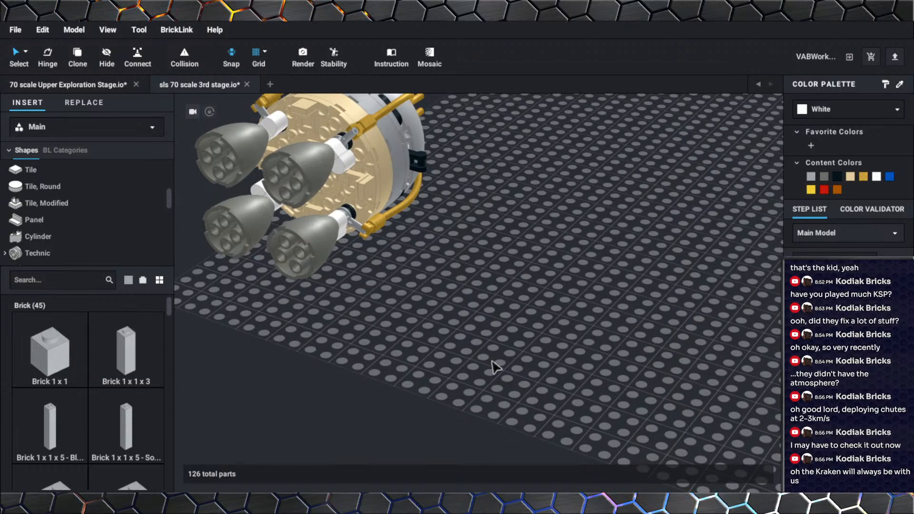
pyautogui.moveTo(500, 347); pyautogui.dragTo(500, 362, button='right')
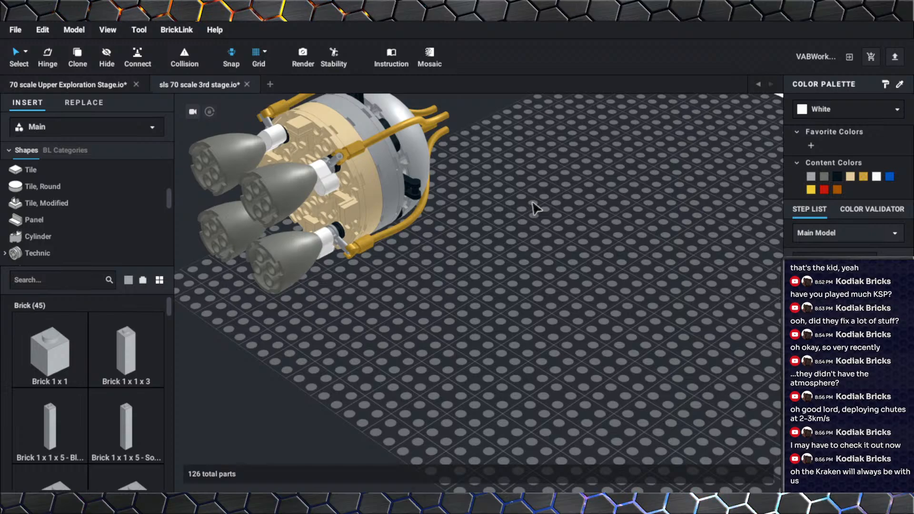
pyautogui.scroll(-2, 536, 207)
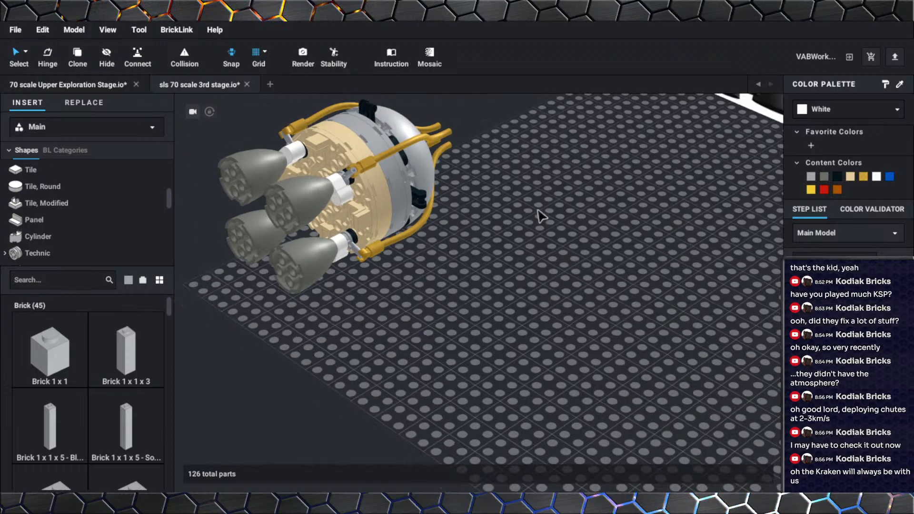
pyautogui.moveTo(541, 213); pyautogui.dragTo(532, 217, button='right')
pyautogui.moveTo(533, 217); pyautogui.dragTo(533, 232, button='middle')
pyautogui.scroll(2, 515, 245)
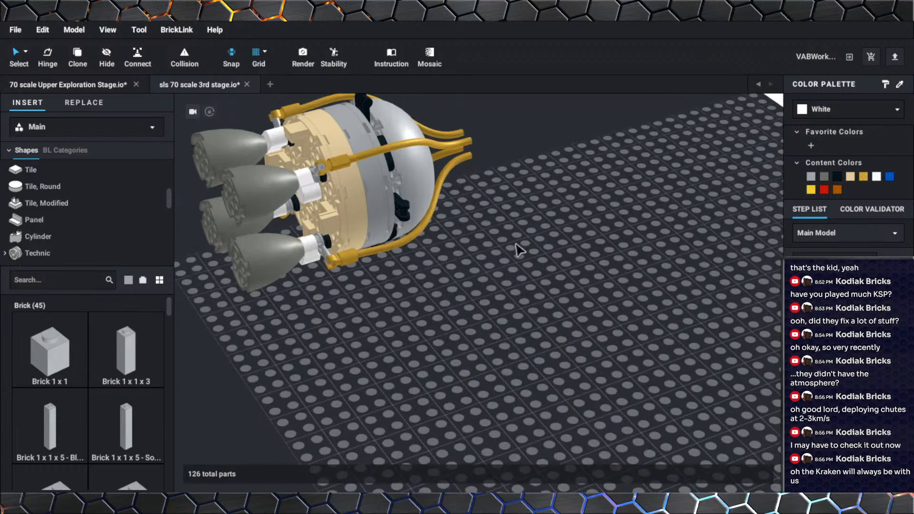
pyautogui.moveTo(492, 238); pyautogui.dragTo(342, 265, button='right')
pyautogui.scroll(2, 524, 281)
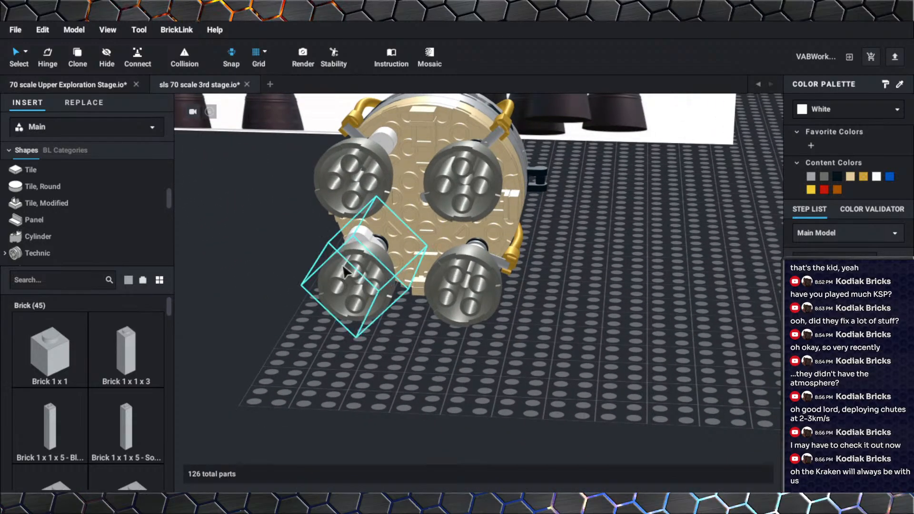
# Find the Tile, Round Corner 2 x 2 Macaroni among the round tiles and place one near the baseplate's edge.
pyautogui.scroll(3, 28, 231)
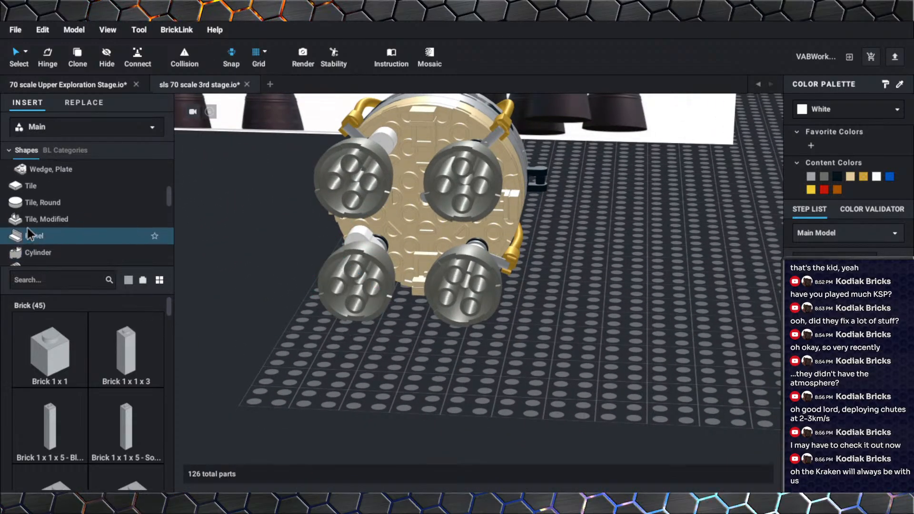
pyautogui.scroll(3, 53, 205)
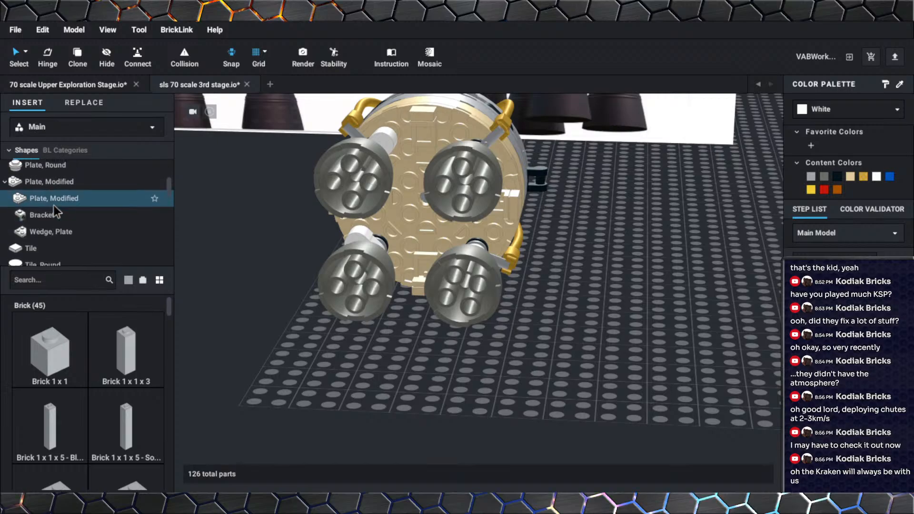
pyautogui.scroll(-3, 53, 205)
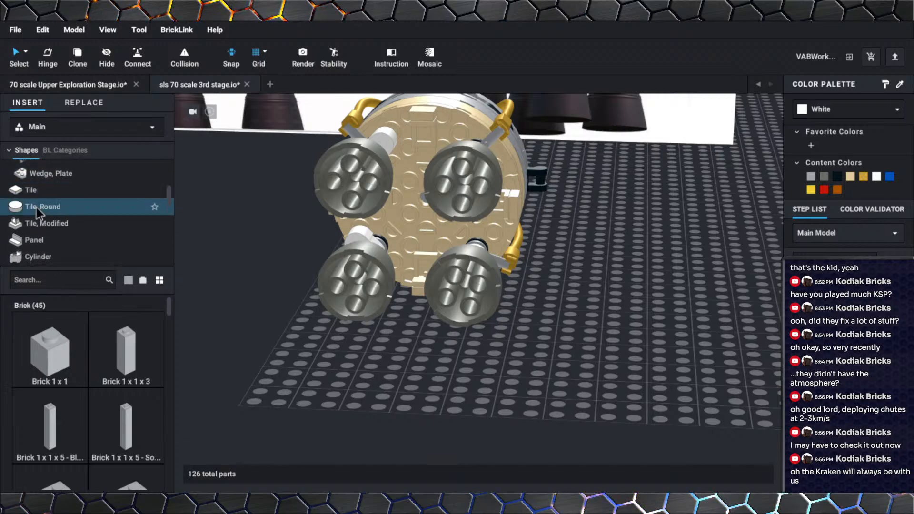
pyautogui.click(41, 208)
pyautogui.scroll(-5, 91, 393)
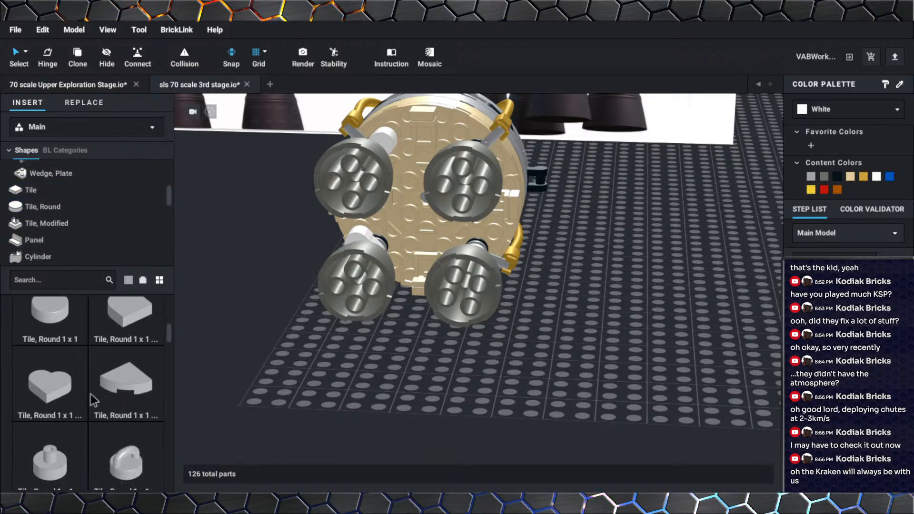
pyautogui.scroll(-5, 90, 393)
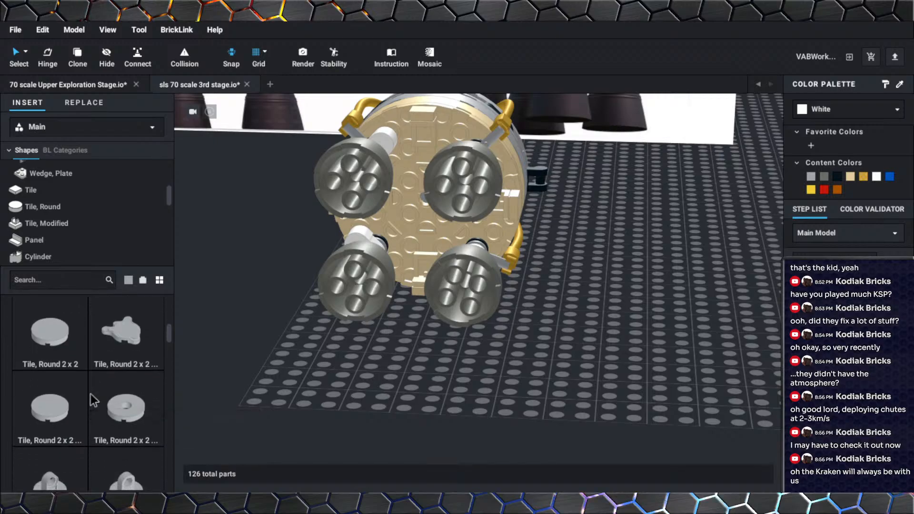
pyautogui.scroll(-2, 90, 393)
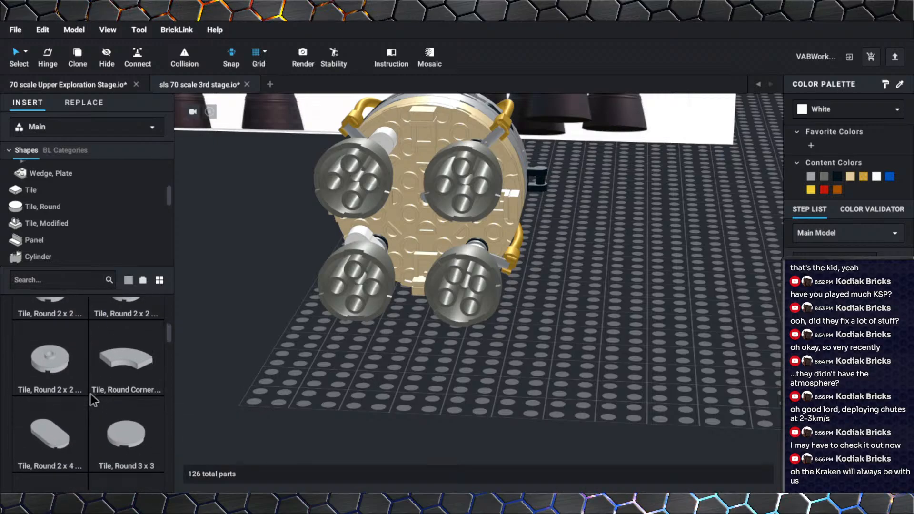
pyautogui.scroll(-3, 90, 393)
pyautogui.scroll(1, 91, 393)
pyautogui.click(139, 339)
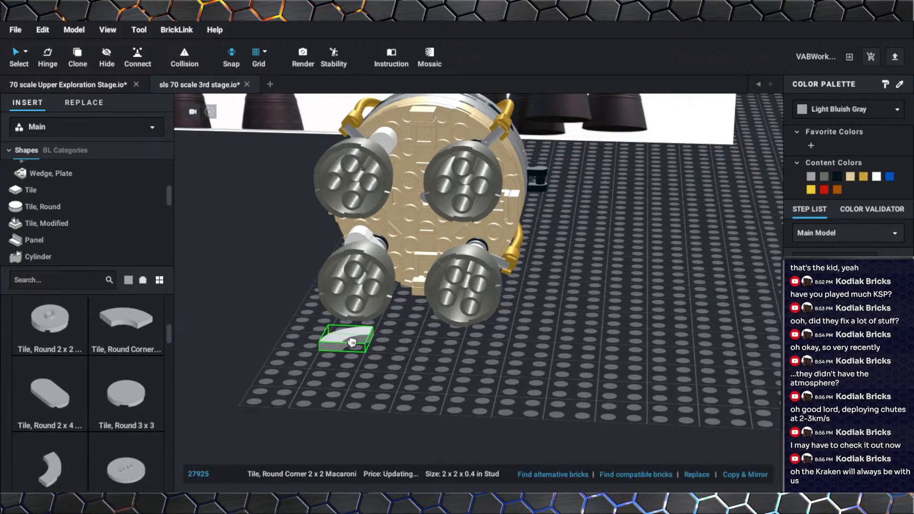
pyautogui.moveTo(648, 360); pyautogui.dragTo(514, 352, button='right')
pyautogui.moveTo(525, 410); pyautogui.dragTo(454, 307, button='middle')
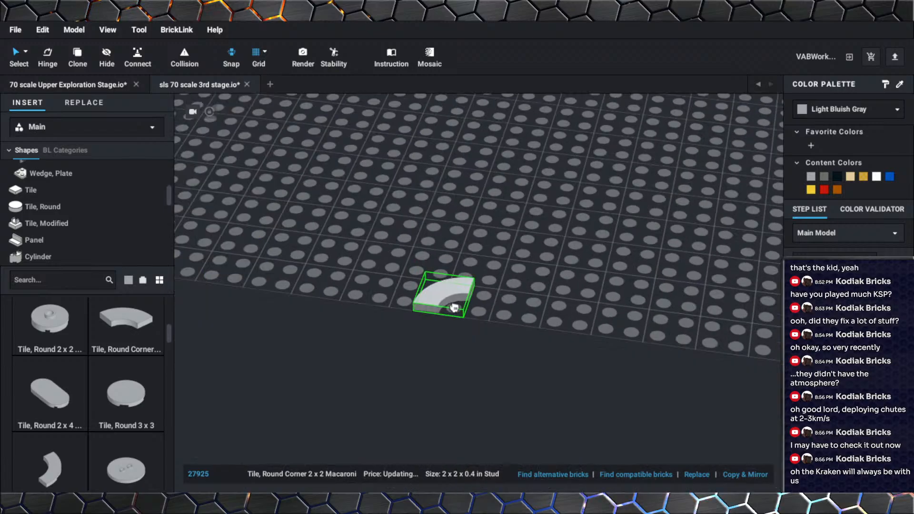
pyautogui.click(462, 290)
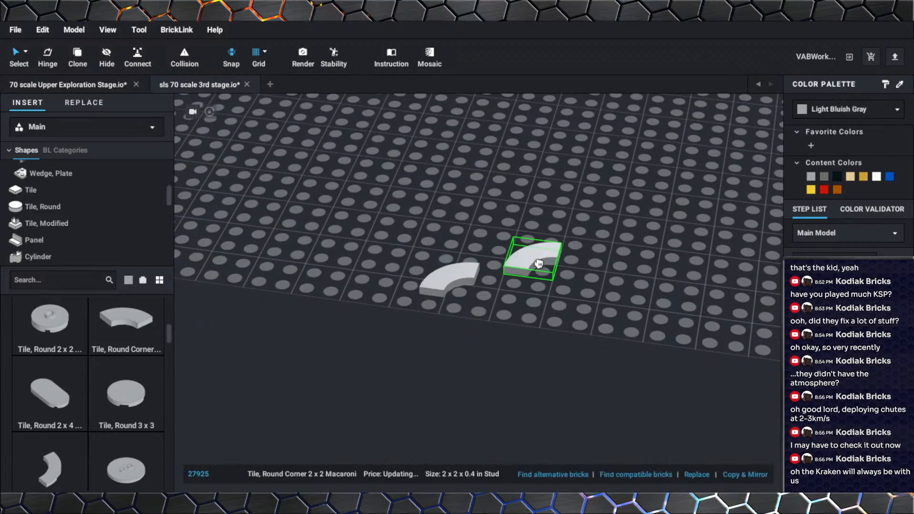
# Place three more 2 x 2 macaroni tiles, each rotated a quarter turn, to form a 4 x 4 ring with the curves bulging inward.
pyautogui.press('Right')
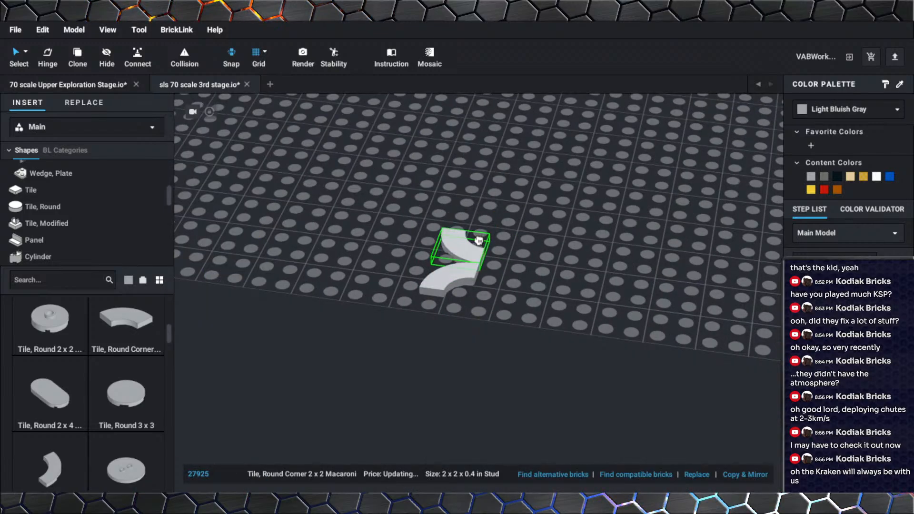
pyautogui.click(480, 241)
pyautogui.press('Right')
pyautogui.click(409, 234)
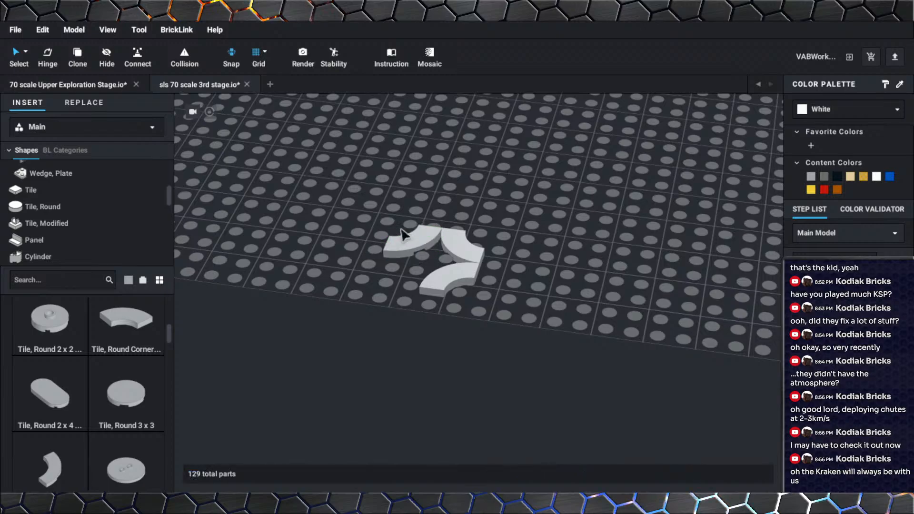
pyautogui.press('Right')
pyautogui.click(387, 276)
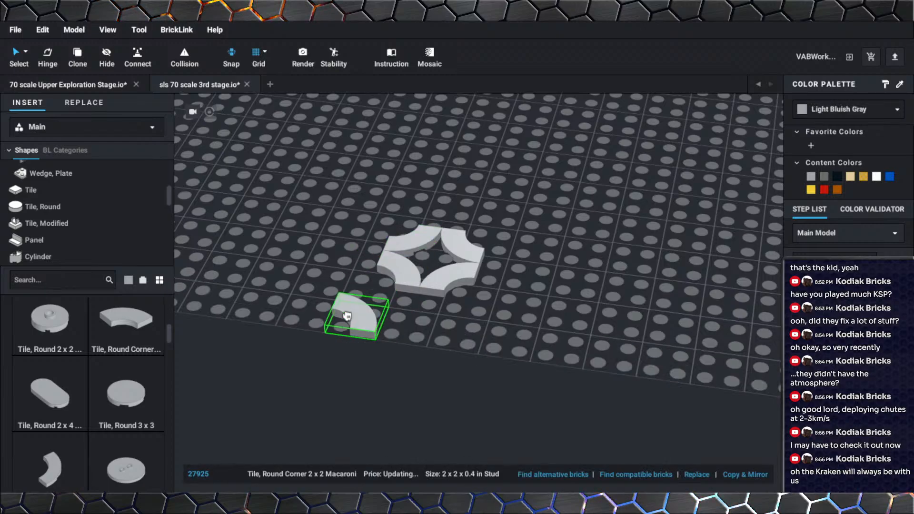
pyautogui.press('Escape')
# Place a Tile, Modified 2 x 2 with 2 1 x 1 Curved Cutouts (Double Arrow) on the baseplate near the macaroni tile ring.
pyautogui.scroll(-3, 345, 314)
pyautogui.moveTo(344, 314); pyautogui.dragTo(393, 307, button='right')
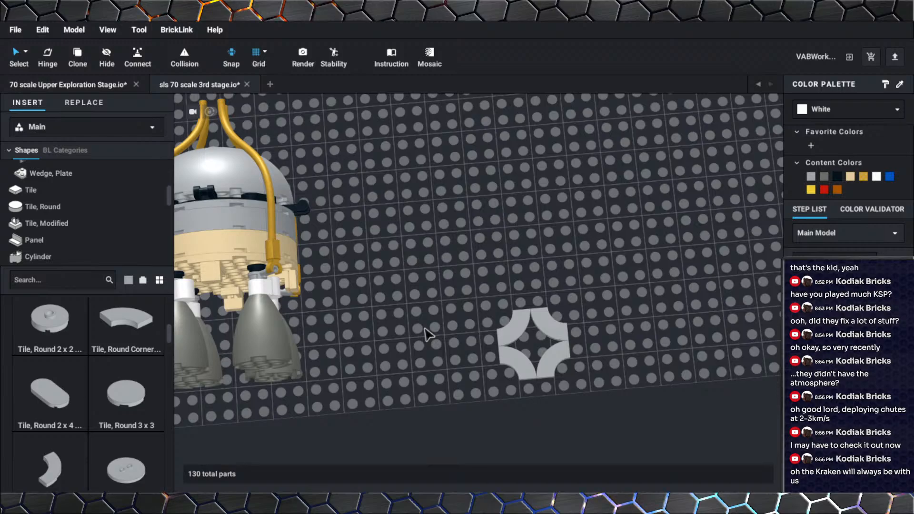
pyautogui.moveTo(429, 333); pyautogui.dragTo(457, 318, button='right')
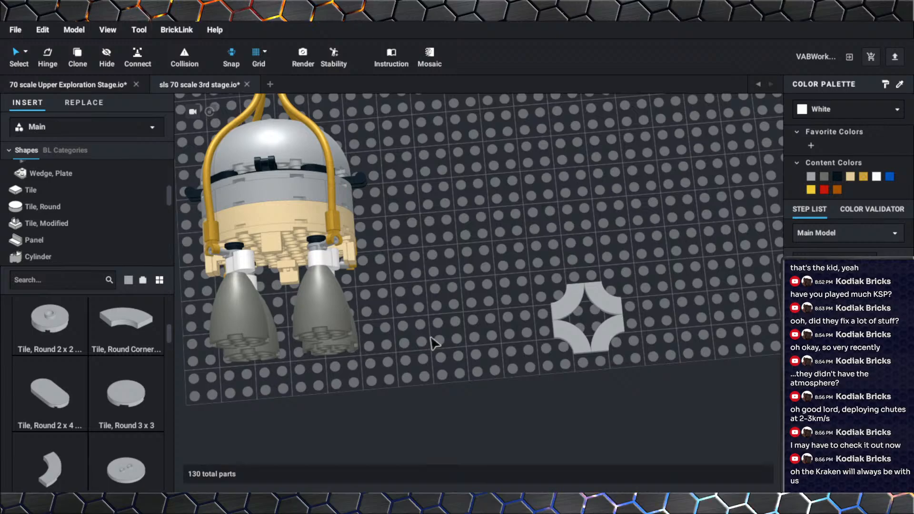
pyautogui.scroll(-3, 109, 388)
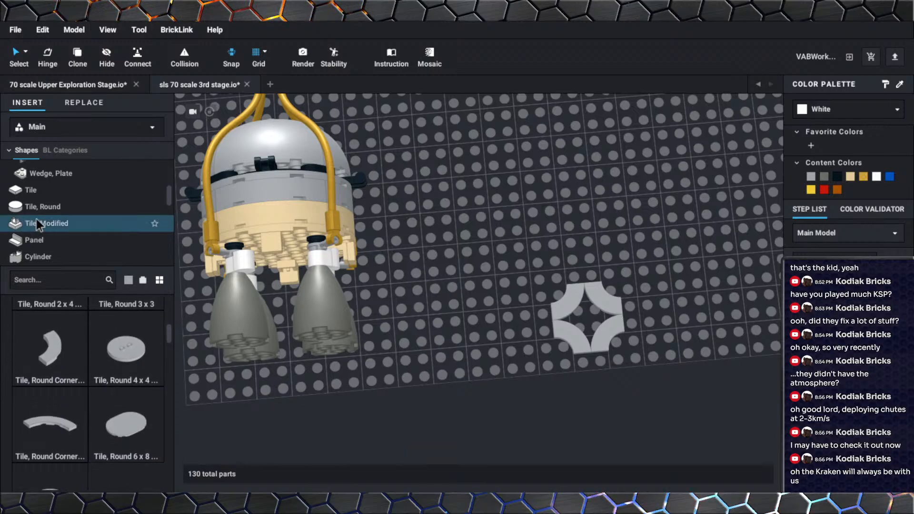
pyautogui.click(56, 221)
pyautogui.scroll(-5, 102, 412)
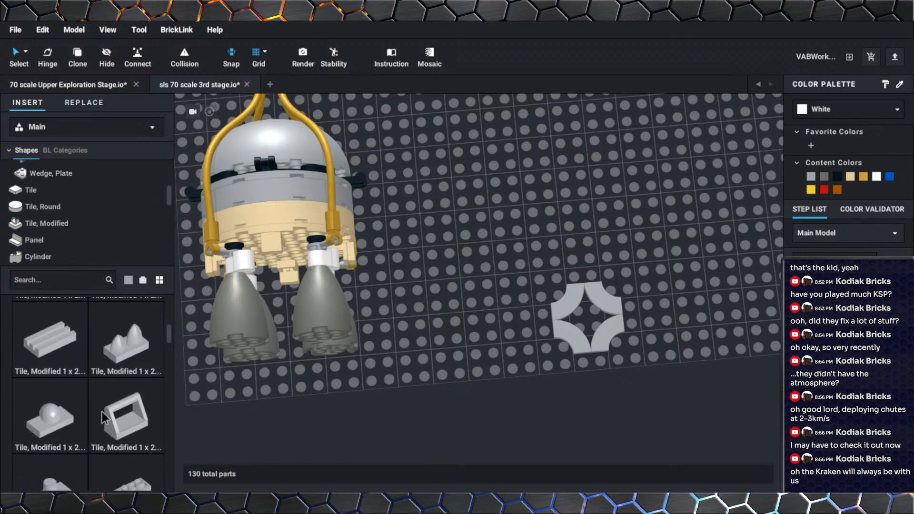
pyautogui.scroll(-5, 102, 413)
pyautogui.moveTo(46, 399); pyautogui.dragTo(558, 371)
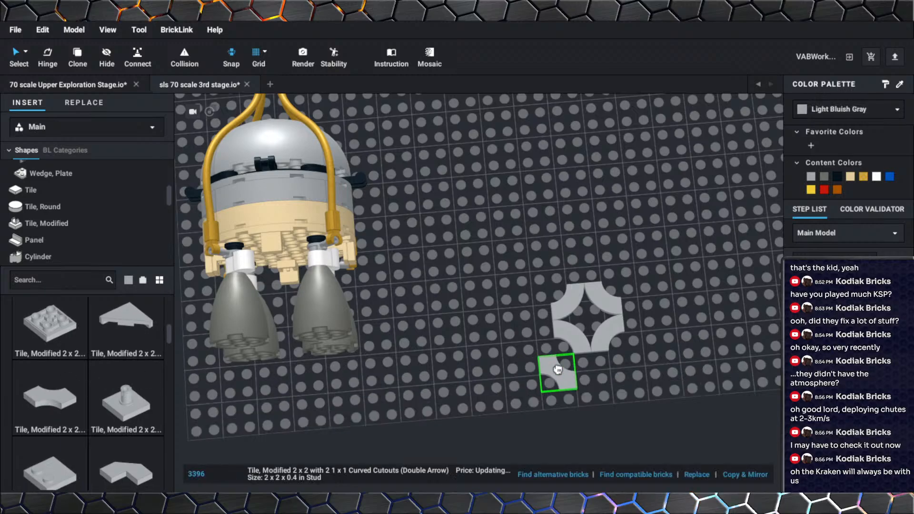
pyautogui.moveTo(695, 311); pyautogui.dragTo(460, 346, button='middle')
pyautogui.click(471, 296)
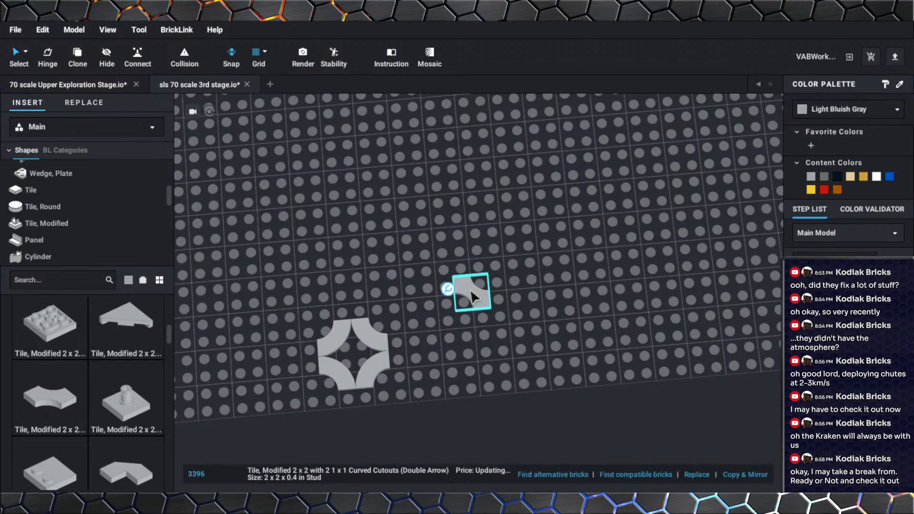
# Place three more double-arrow 2 x 2 cutout tiles, each rotated a quarter turn, to complete a 4 x 4 X shape.
pyautogui.press('Right')
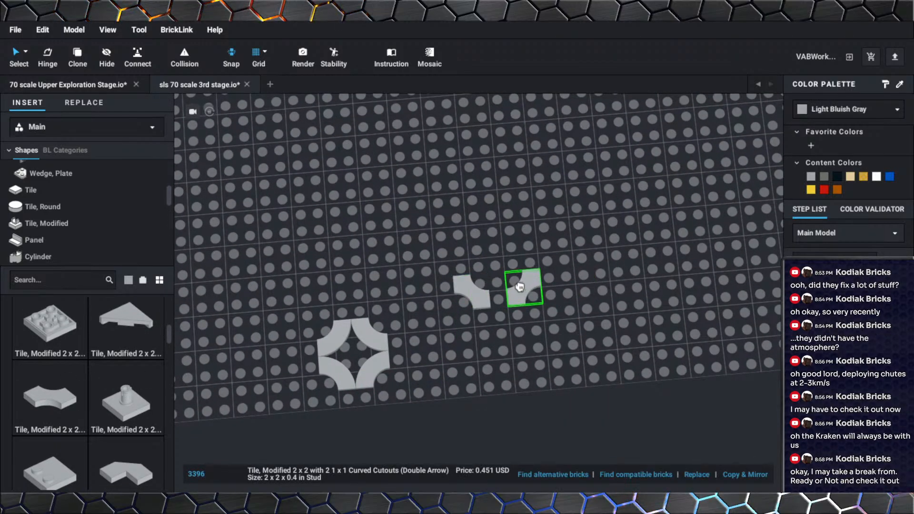
pyautogui.click(504, 288)
pyautogui.click(507, 322)
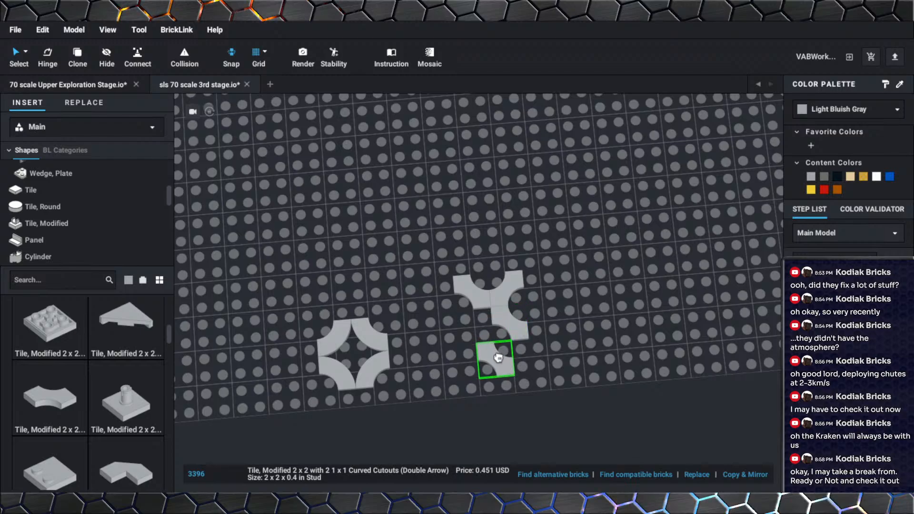
pyautogui.click(476, 329)
pyautogui.press('Escape')
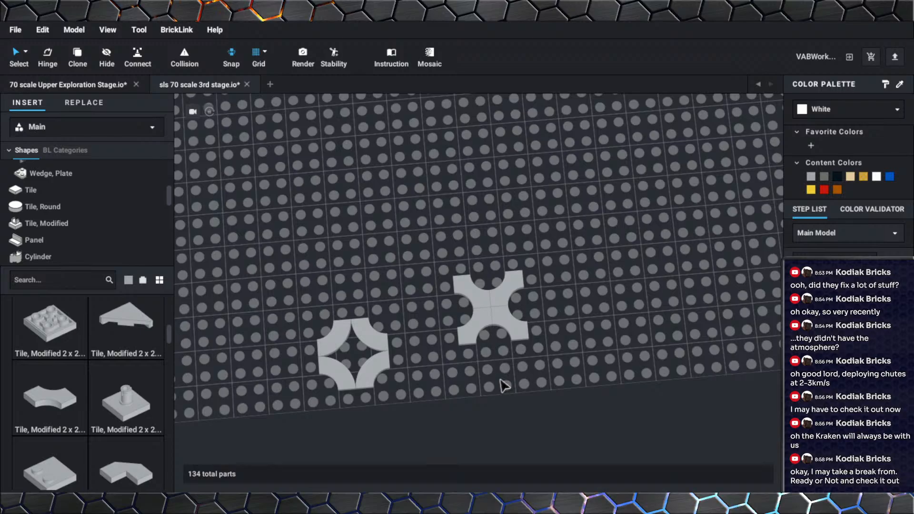
# Rearrange the four double-arrow tiles into a 4 x 4 ring whose inner cutouts form a circular centre opening.
pyautogui.moveTo(498, 328); pyautogui.dragTo(523, 345)
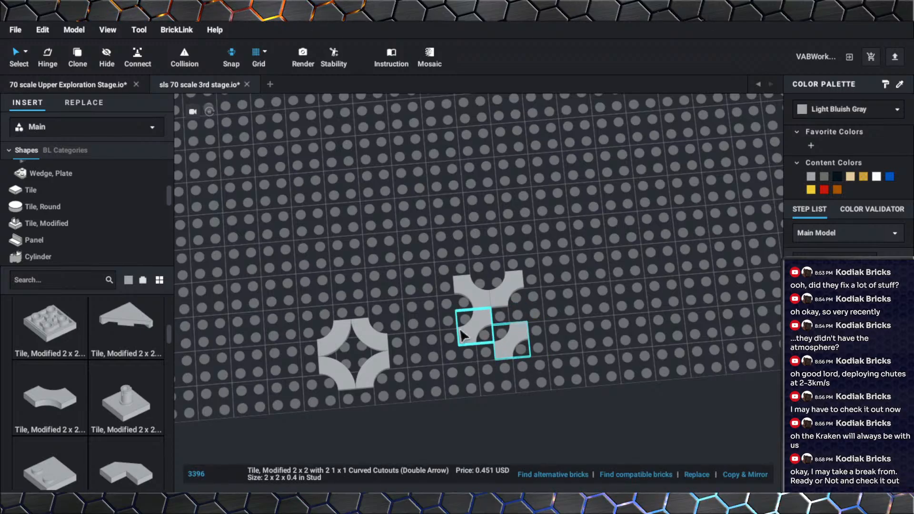
pyautogui.moveTo(462, 335); pyautogui.dragTo(577, 329)
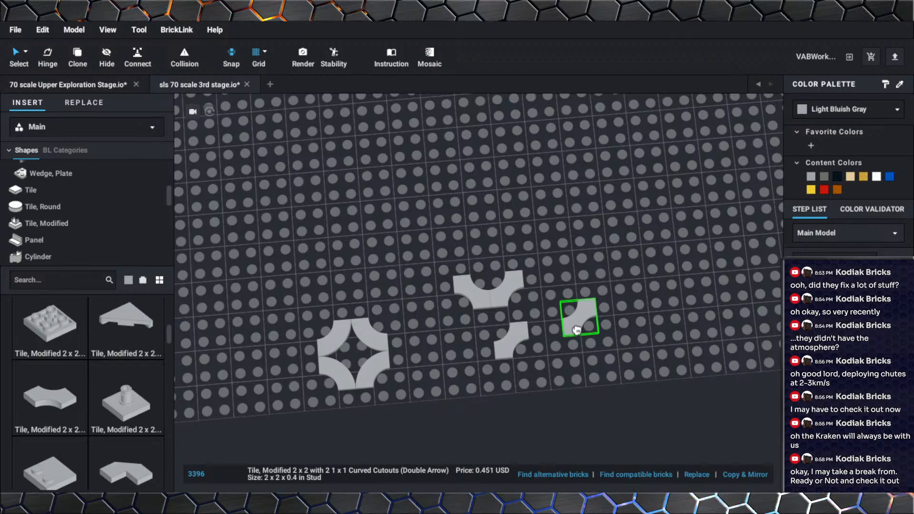
pyautogui.moveTo(576, 330); pyautogui.dragTo(615, 346)
pyautogui.press('Right')
pyautogui.moveTo(506, 289); pyautogui.dragTo(598, 316)
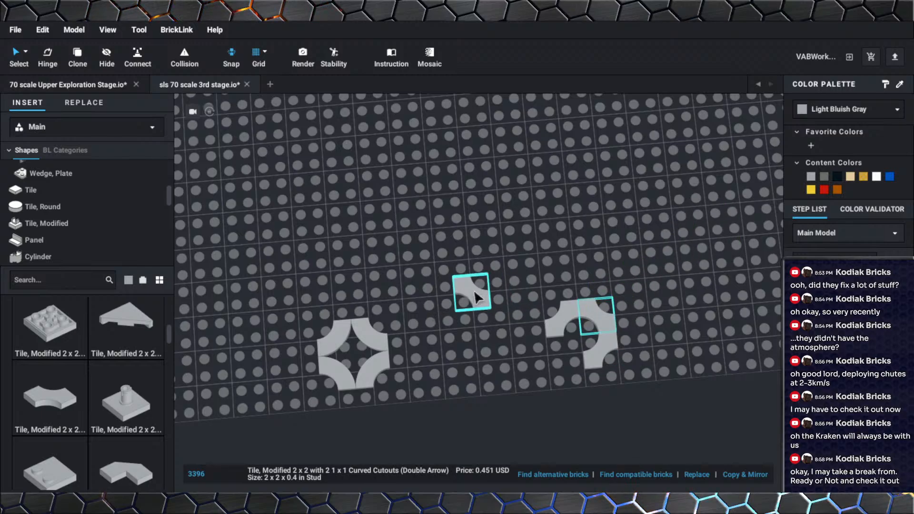
pyautogui.moveTo(476, 297); pyautogui.dragTo(567, 361)
pyautogui.click(538, 370)
pyautogui.moveTo(537, 368); pyautogui.dragTo(508, 360, button='middle')
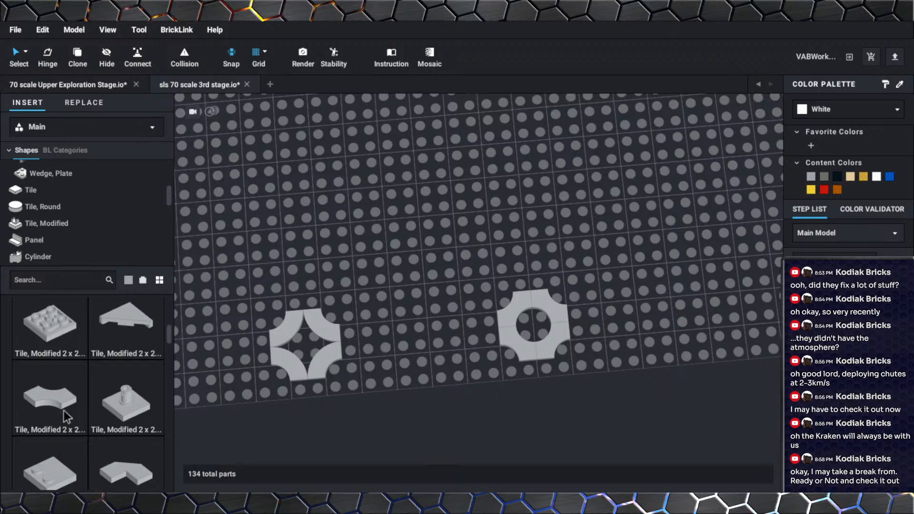
# Add a Tile 1 x 2 with Groove to each of the four sides of the double-arrow ring, forming a cross.
pyautogui.click(52, 190)
pyautogui.scroll(-2, 65, 307)
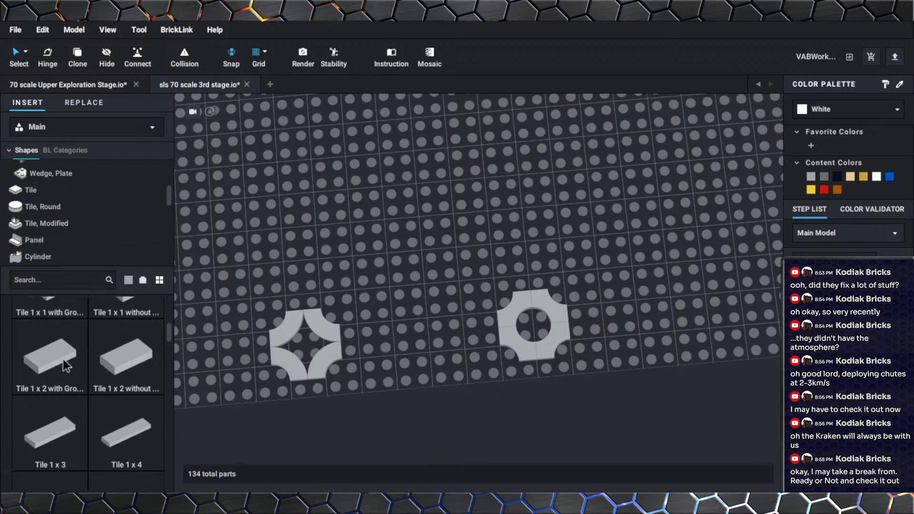
pyautogui.moveTo(50, 345); pyautogui.dragTo(477, 333)
pyautogui.click(490, 331)
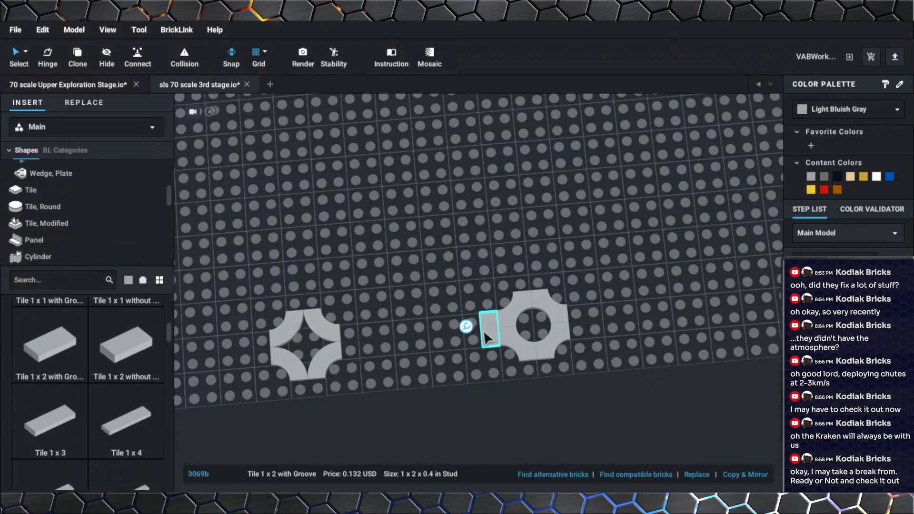
pyautogui.press('Right')
pyautogui.click(536, 286)
pyautogui.press('Right')
pyautogui.click(577, 323)
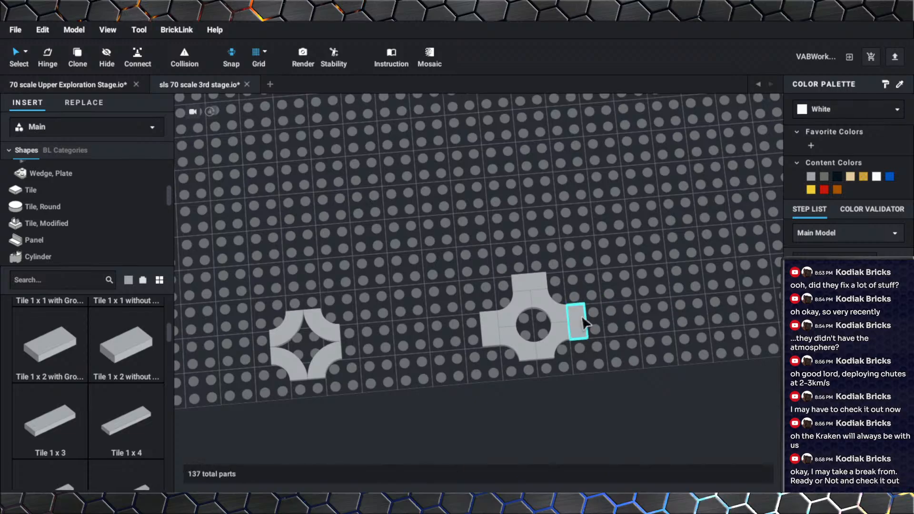
pyautogui.press('Right')
pyautogui.press('Escape')
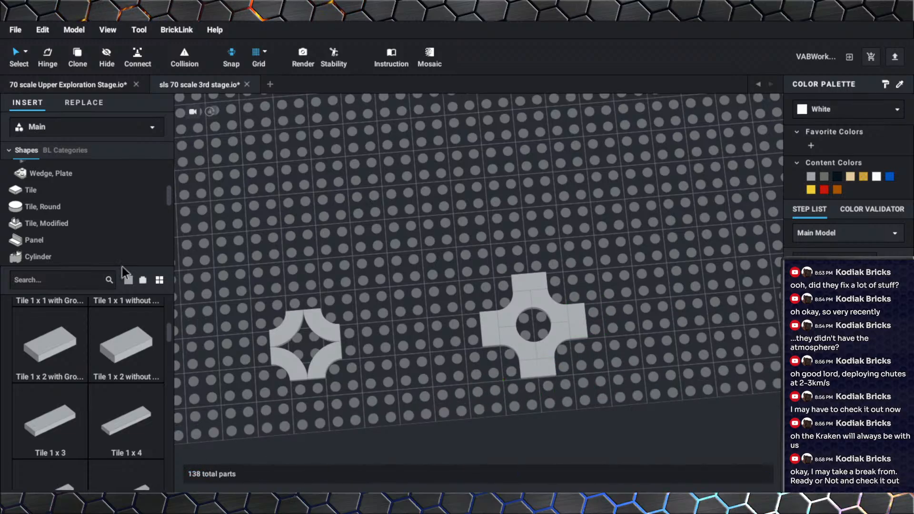
# Fill the circular centre opening of the cross with a Tile, Round 2 x 2.
pyautogui.click(33, 206)
pyautogui.scroll(-5, 100, 403)
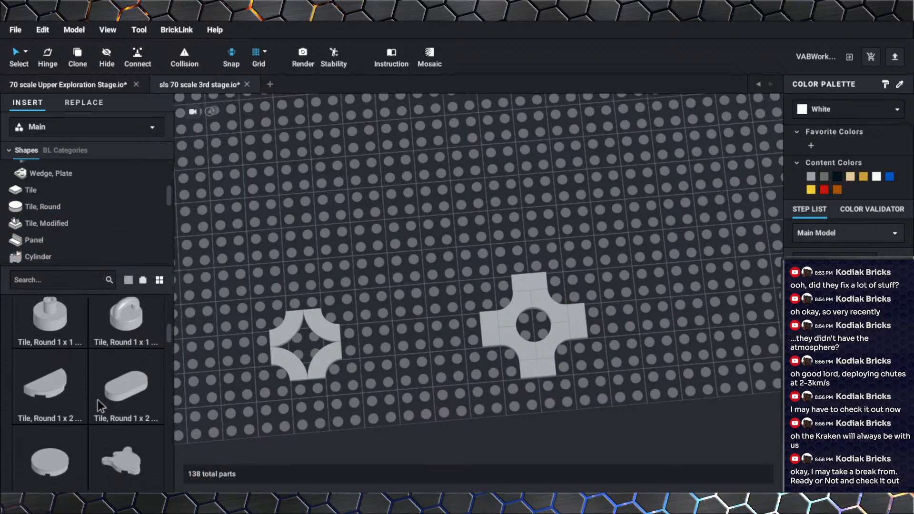
pyautogui.click(51, 370)
pyautogui.click(546, 329)
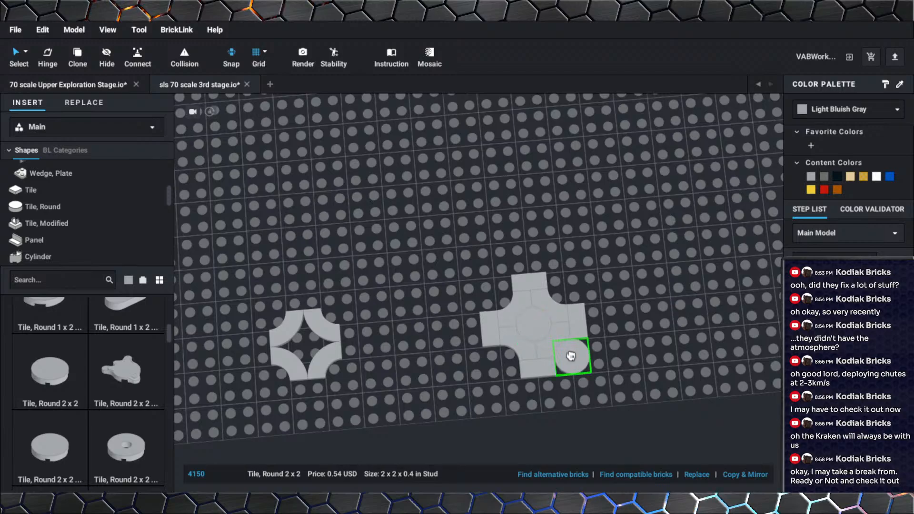
pyautogui.press('Escape')
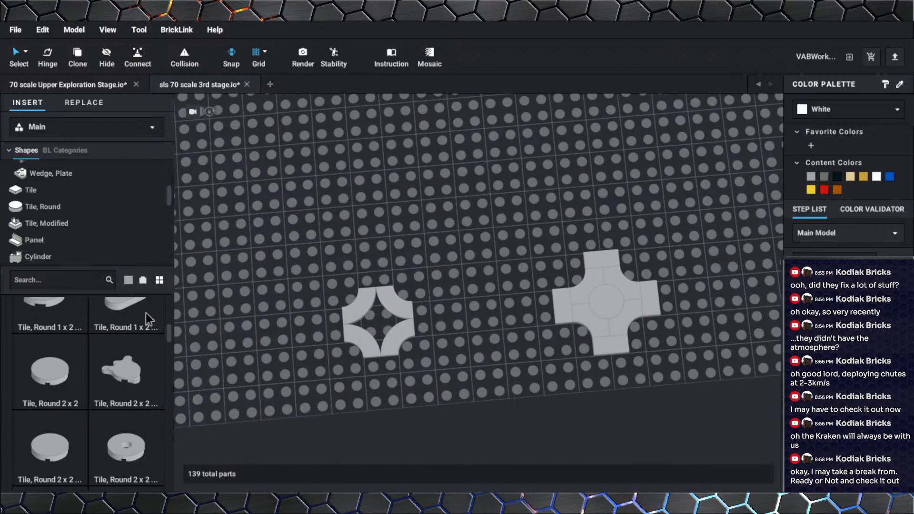
# Add a Tile 1 x 2 with Groove to each of the four sides of the macaroni tile ring.
pyautogui.click(39, 189)
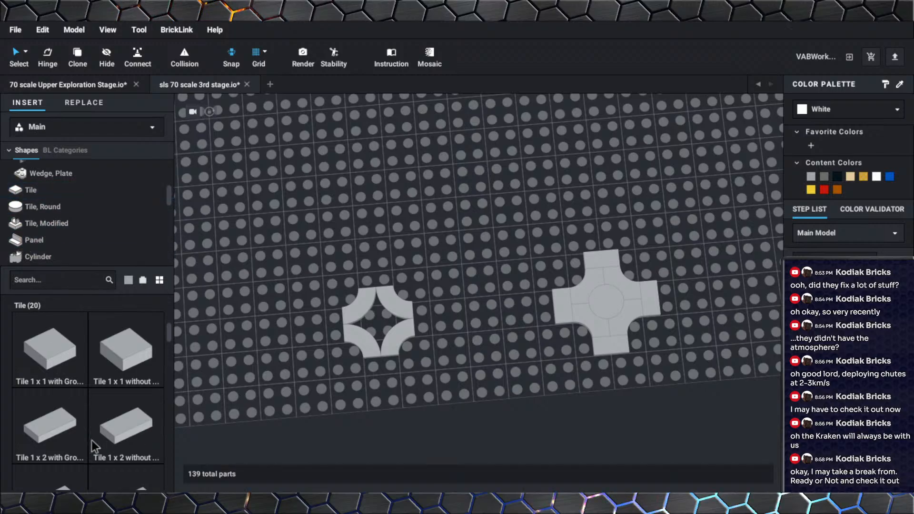
pyautogui.moveTo(86, 436); pyautogui.dragTo(250, 383)
pyautogui.scroll(3, 447, 343)
pyautogui.press('Right')
pyautogui.click(405, 338)
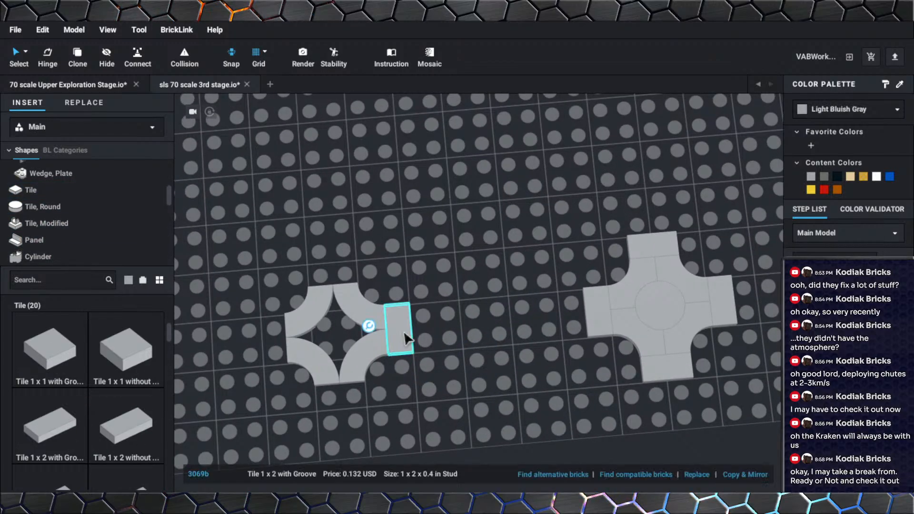
pyautogui.press('Right')
pyautogui.click(331, 271)
pyautogui.moveTo(437, 304); pyautogui.dragTo(506, 285, button='right')
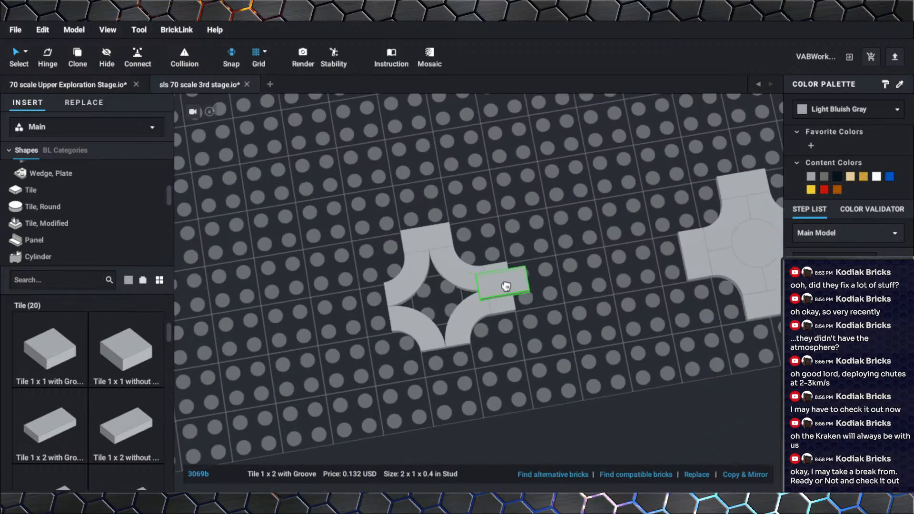
pyautogui.press('Right')
pyautogui.click(372, 313)
pyautogui.press('Right')
pyautogui.click(452, 364)
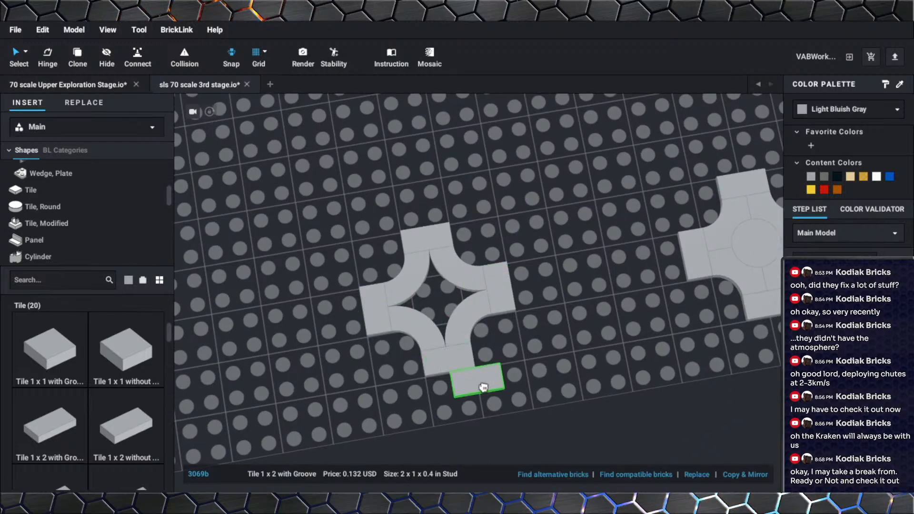
pyautogui.press('Escape')
# Try the eight-tile macaroni pattern directly against the double-arrow cross, and delete the macaroni pattern from the baseplate.
pyautogui.scroll(-2, 482, 389)
pyautogui.moveTo(480, 384); pyautogui.dragTo(479, 376, button='right')
pyautogui.scroll(-2, 479, 376)
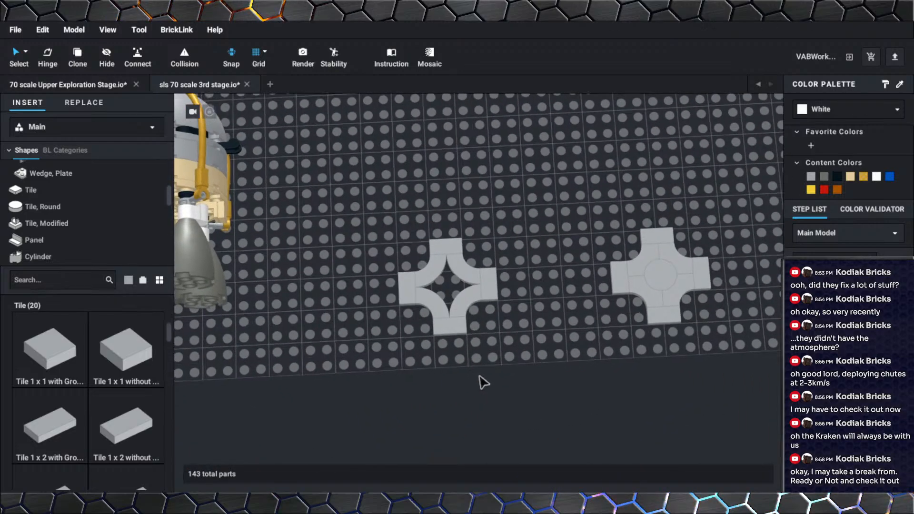
pyautogui.scroll(1, 479, 376)
pyautogui.scroll(2, 481, 381)
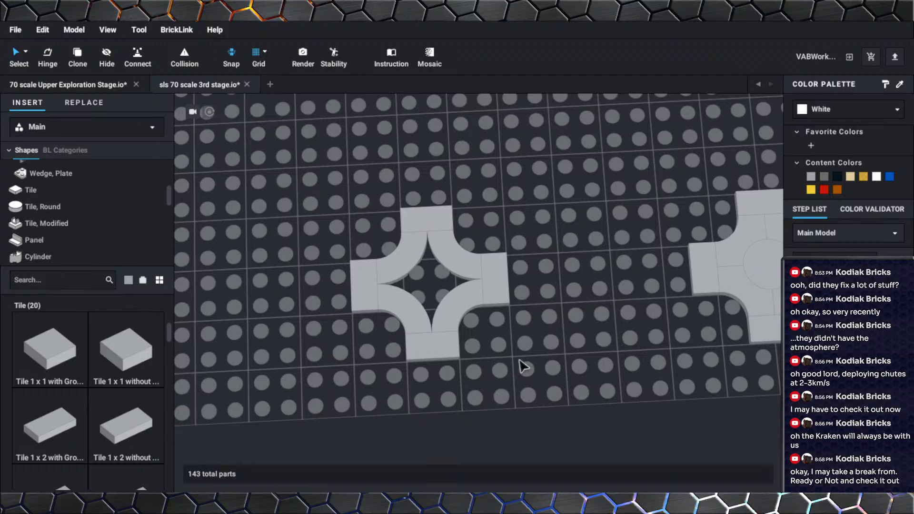
pyautogui.moveTo(538, 369); pyautogui.dragTo(352, 202)
pyautogui.moveTo(449, 220); pyautogui.dragTo(612, 225)
pyautogui.moveTo(613, 225); pyautogui.dragTo(482, 240, button='middle')
pyautogui.moveTo(484, 243); pyautogui.dragTo(393, 259)
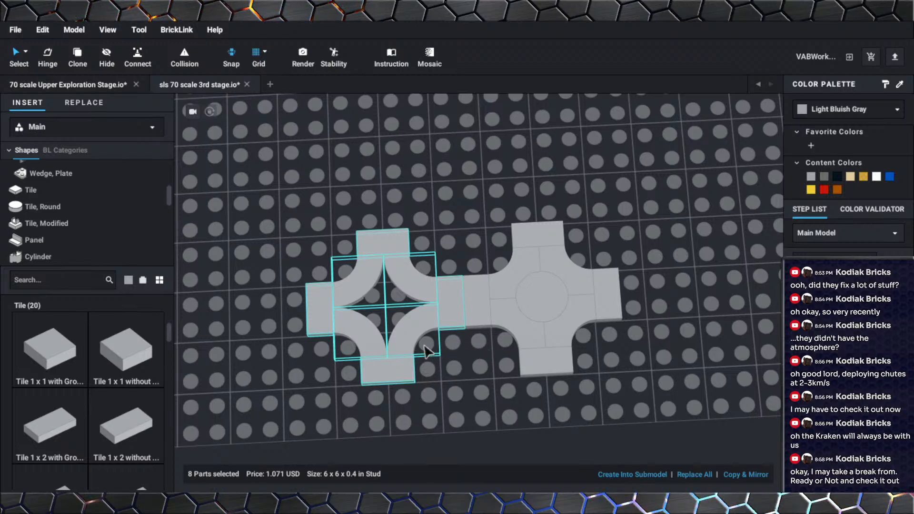
pyautogui.moveTo(441, 348); pyautogui.dragTo(490, 352, button='middle')
pyautogui.moveTo(477, 329); pyautogui.dragTo(385, 299)
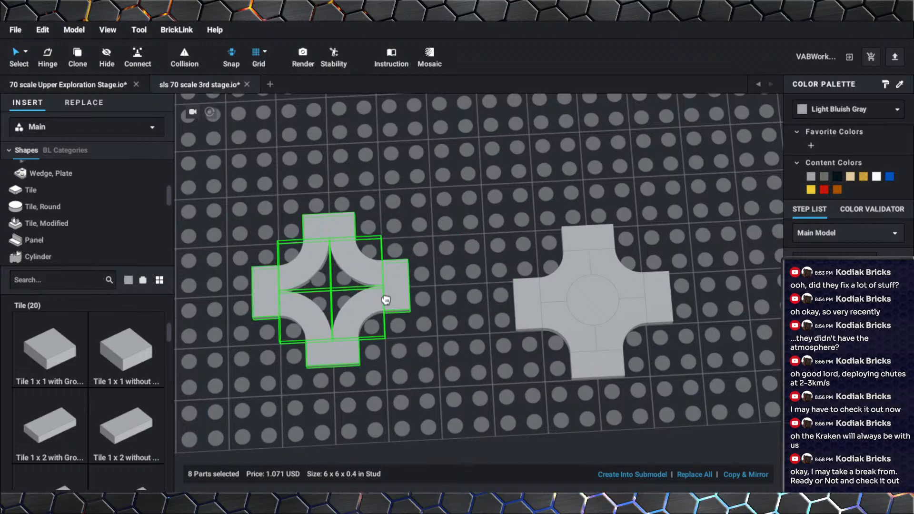
pyautogui.press('Delete')
pyautogui.scroll(-5, 506, 376)
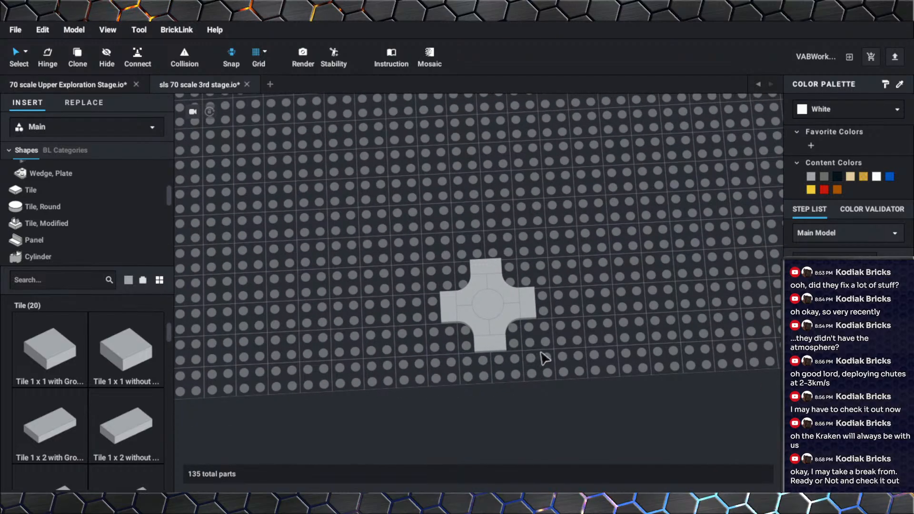
pyautogui.scroll(2, 544, 358)
pyautogui.click(554, 333)
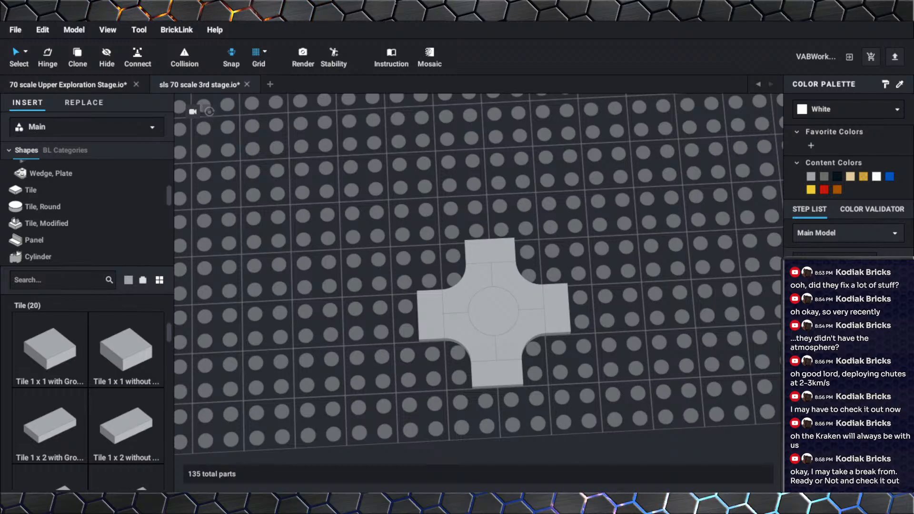
# Delete the smaller EUS-Renders.jpg reference image lying behind the horizontal stage with the orange section.
pyautogui.scroll(-4, 481, 431)
pyautogui.moveTo(329, 361); pyautogui.dragTo(433, 409, button='middle')
pyautogui.moveTo(434, 409); pyautogui.dragTo(452, 409, button='right')
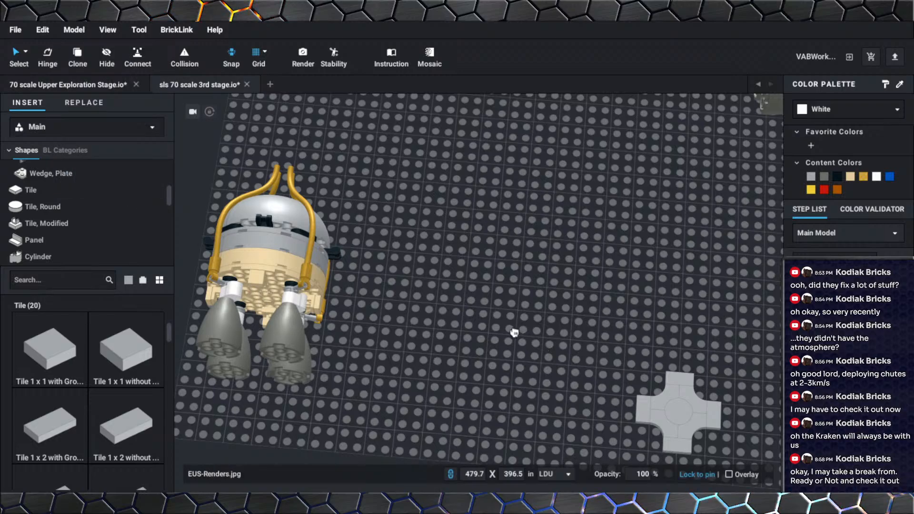
pyautogui.moveTo(514, 332)
pyautogui.mouseDown(button='right')
pyautogui.moveTo(511, 317)
pyautogui.moveTo(504, 331)
pyautogui.mouseUp(button='right')
pyautogui.scroll(-5, 432, 328)
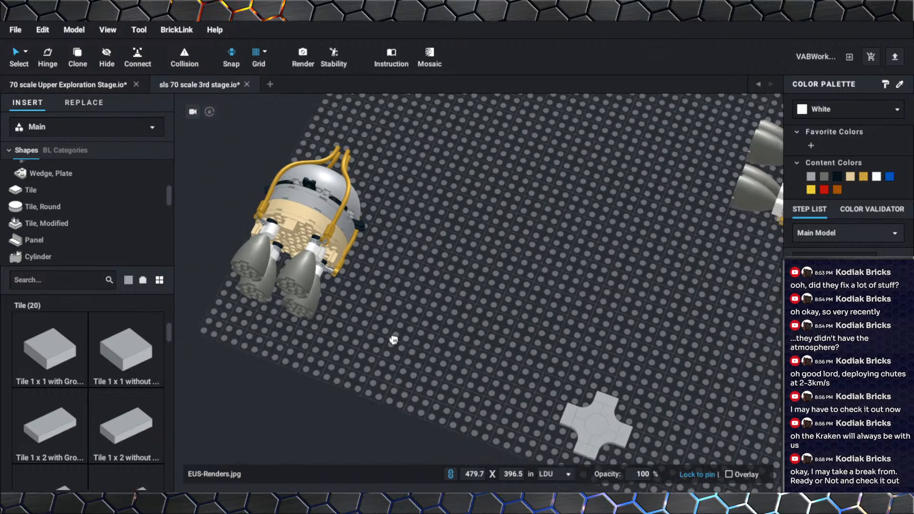
pyautogui.click(458, 283)
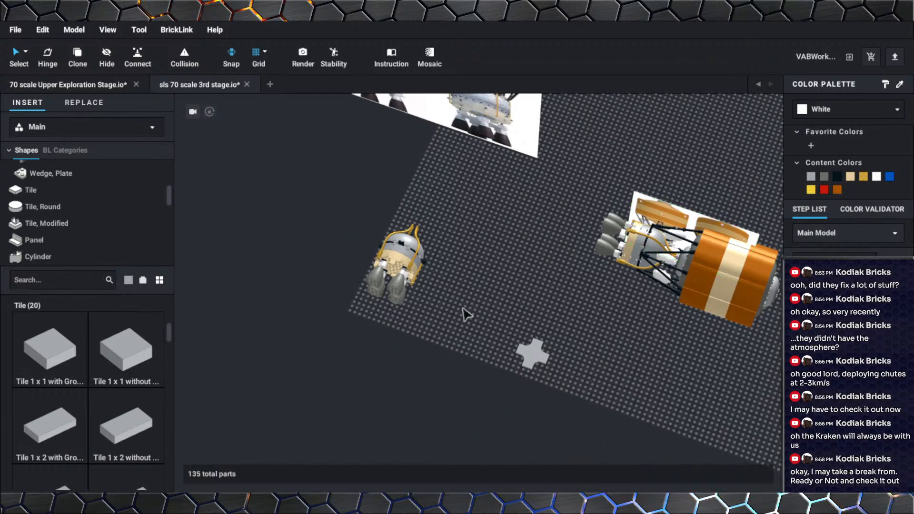
pyautogui.moveTo(474, 294); pyautogui.dragTo(460, 338, button='right')
pyautogui.click(586, 250)
pyautogui.press('Delete')
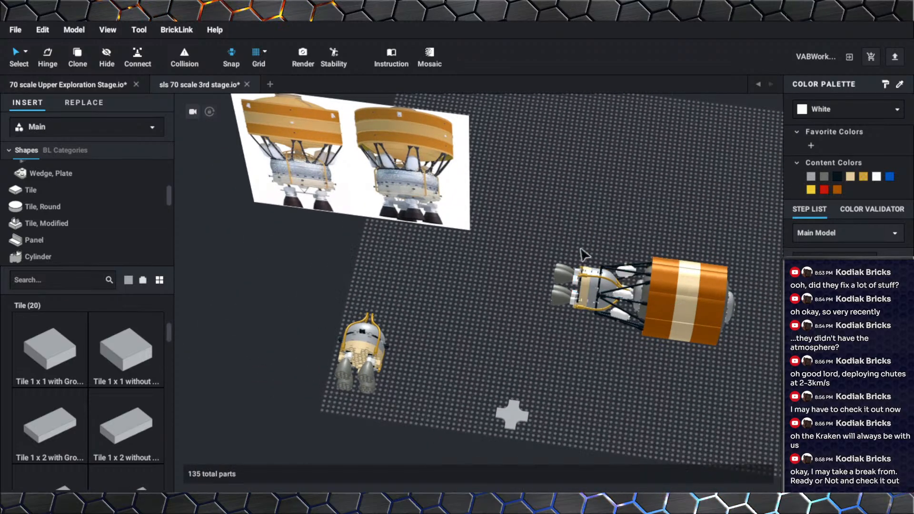
# Examine the engine mounts in the larger EUS-Renders.jpg reference and compare them with the model's underside and the tile cross.
pyautogui.moveTo(477, 249); pyautogui.dragTo(496, 221, button='right')
pyautogui.scroll(3, 462, 269)
pyautogui.moveTo(453, 113); pyautogui.dragTo(502, 205)
pyautogui.scroll(3, 503, 244)
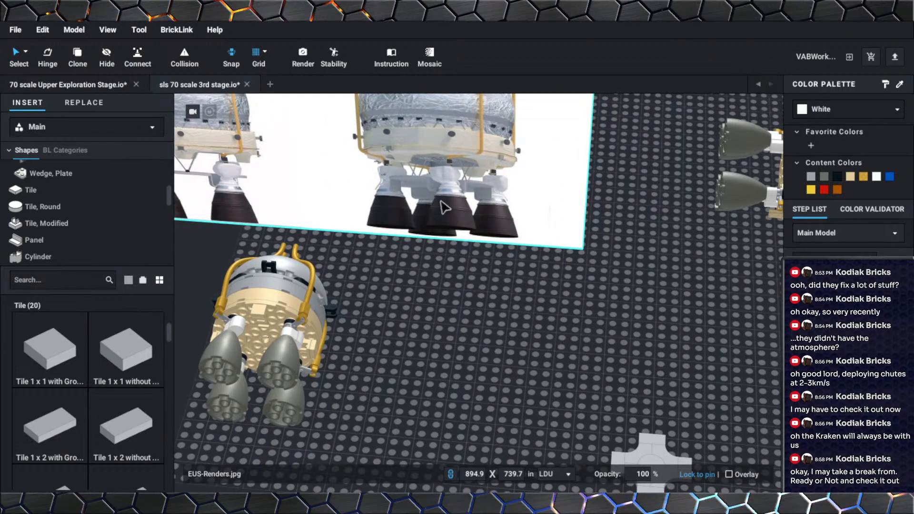
pyautogui.moveTo(479, 267); pyautogui.dragTo(478, 242, button='right')
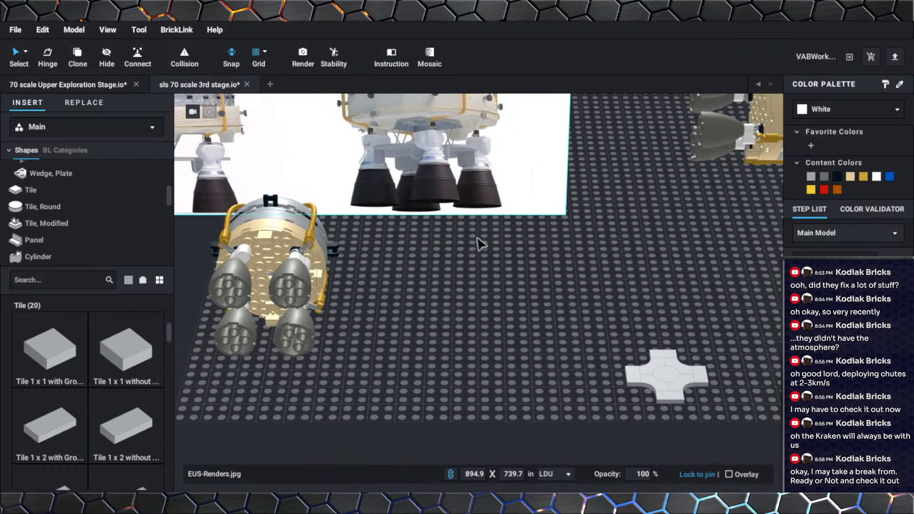
pyautogui.moveTo(478, 242); pyautogui.dragTo(516, 255, button='middle')
pyautogui.moveTo(516, 260); pyautogui.dragTo(514, 248, button='right')
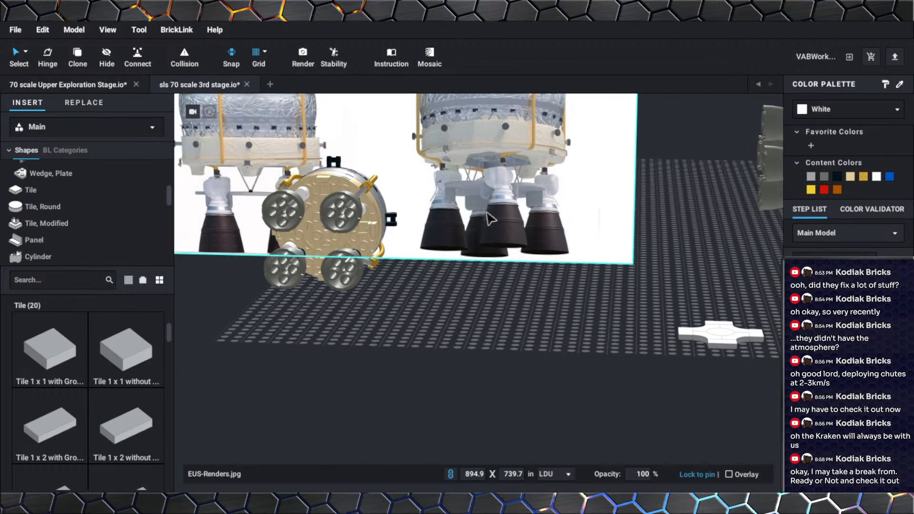
pyautogui.moveTo(550, 236); pyautogui.dragTo(504, 221, button='middle')
pyautogui.moveTo(504, 222); pyautogui.dragTo(480, 250, button='right')
pyautogui.moveTo(480, 249); pyautogui.dragTo(408, 223, button='middle')
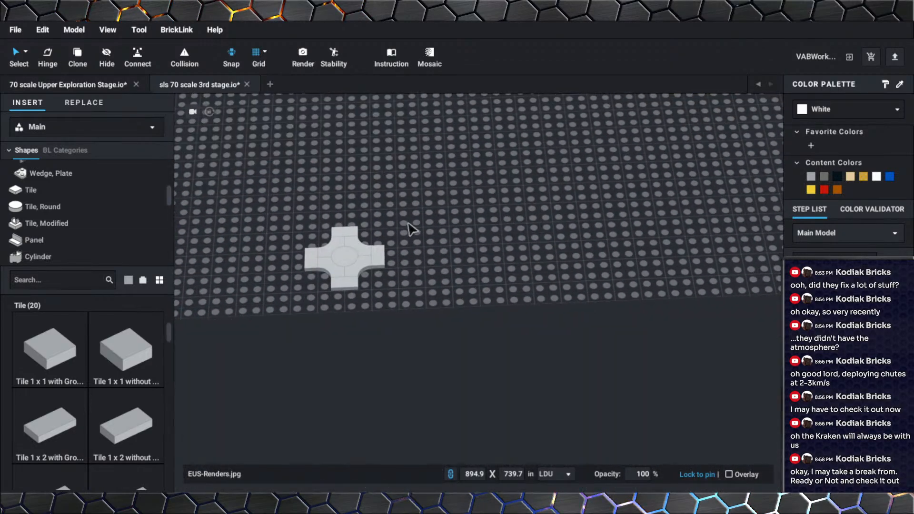
pyautogui.scroll(8, 425, 258)
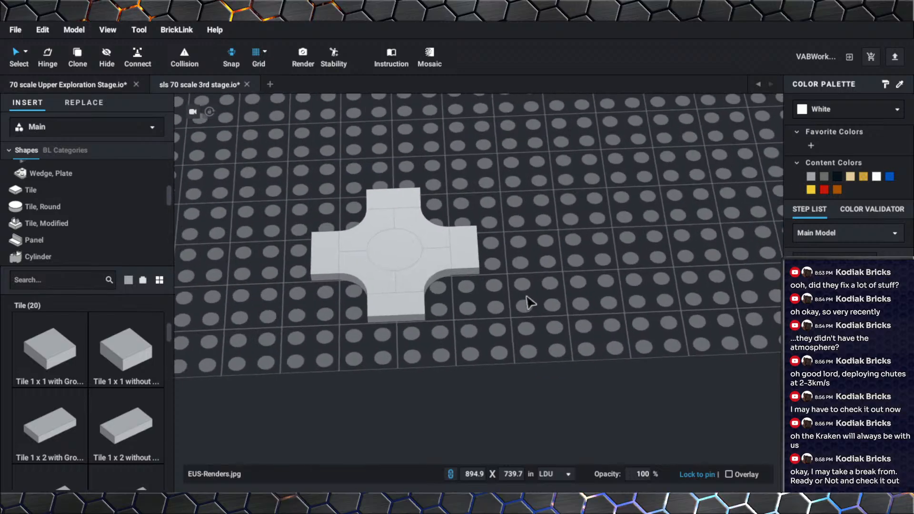
# Delete the four 1 x 2 tiles from the arms of the cross, keeping the double-arrow ring and its round centre tile.
pyautogui.click(379, 300)
pyautogui.press('Delete')
pyautogui.click(340, 259)
pyautogui.click(329, 260)
pyautogui.press('Delete')
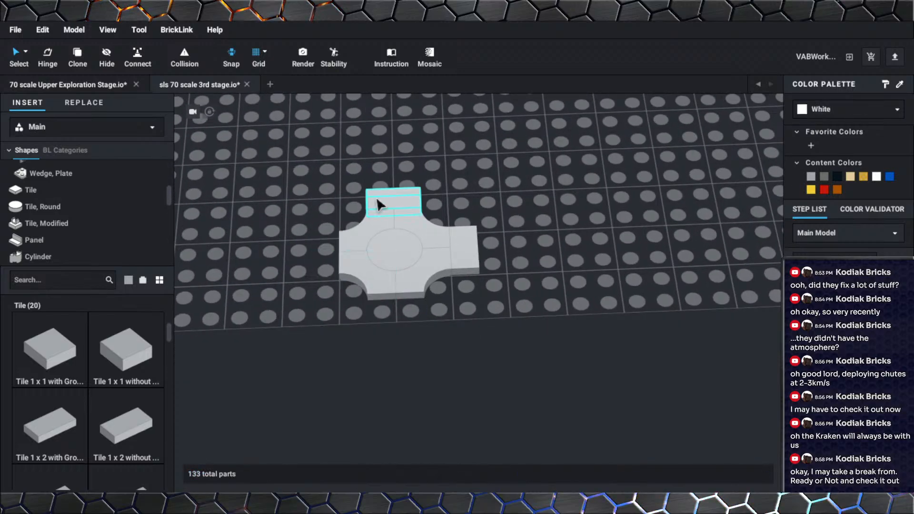
pyautogui.click(377, 197)
pyautogui.press('Delete')
pyautogui.click(458, 233)
pyautogui.press('Delete')
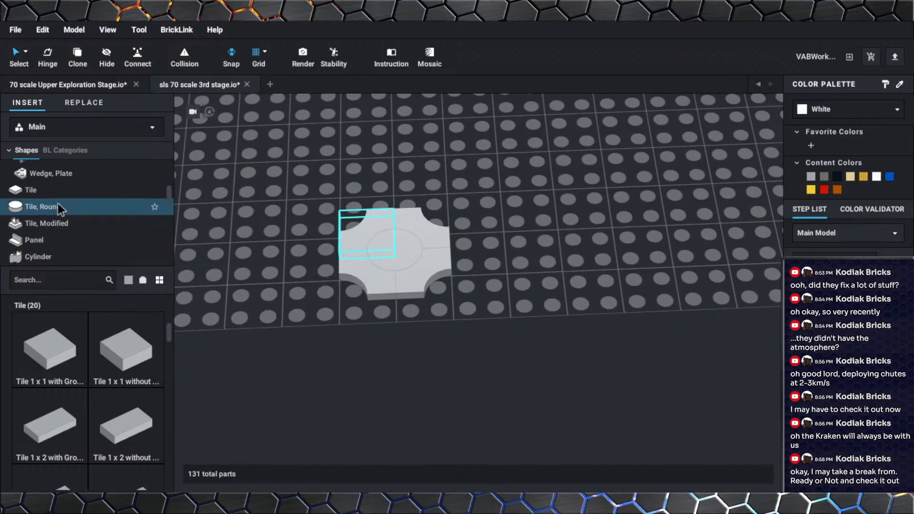
# Cap the four arms of the double-arrow cross with Tile, Round 1 x 2 Half parts, rotating each curved edge outward.
pyautogui.click(64, 209)
pyautogui.scroll(-4, 137, 343)
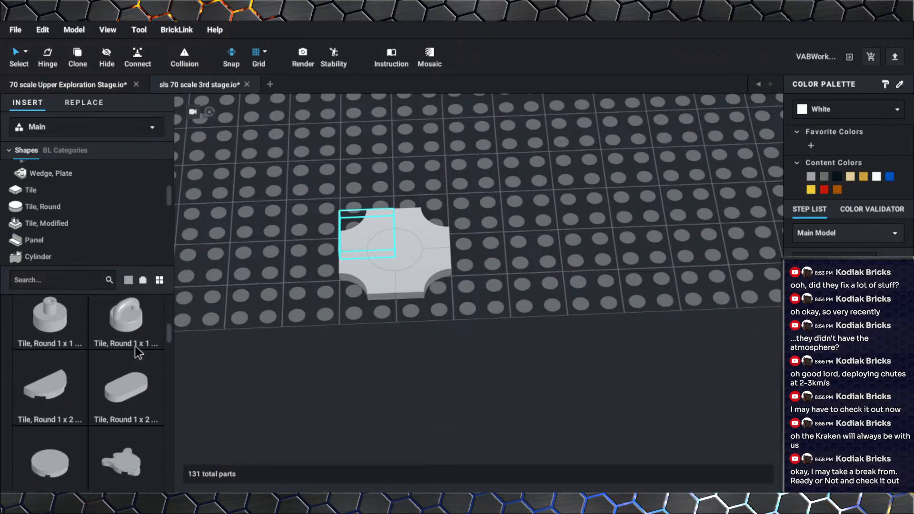
pyautogui.scroll(2, 76, 321)
pyautogui.moveTo(45, 328); pyautogui.dragTo(317, 252)
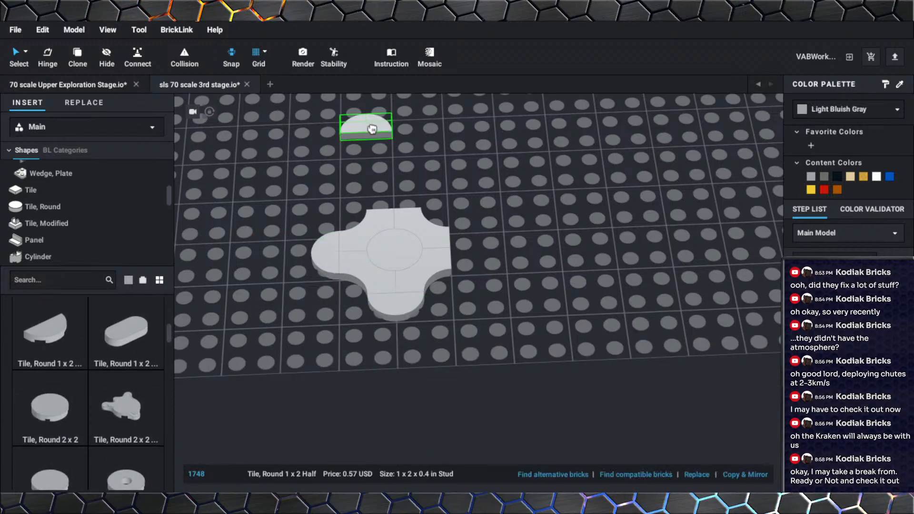
pyautogui.click(388, 191)
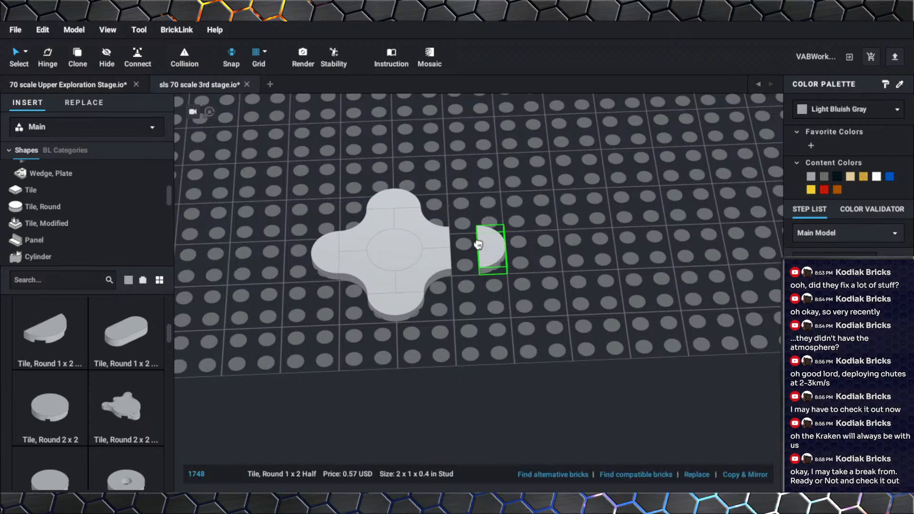
pyautogui.click(481, 260)
pyautogui.scroll(-2, 471, 301)
pyautogui.press('Escape')
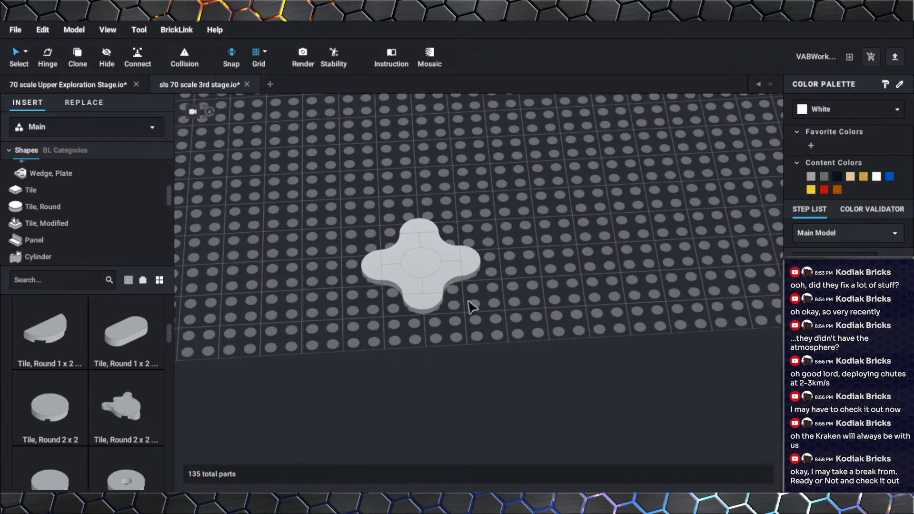
# Compare the finished tile cross with the engine mounts in the EUS-Renders.jpg reference image.
pyautogui.moveTo(468, 302); pyautogui.dragTo(484, 300, button='middle')
pyautogui.moveTo(484, 300); pyautogui.dragTo(483, 310, button='right')
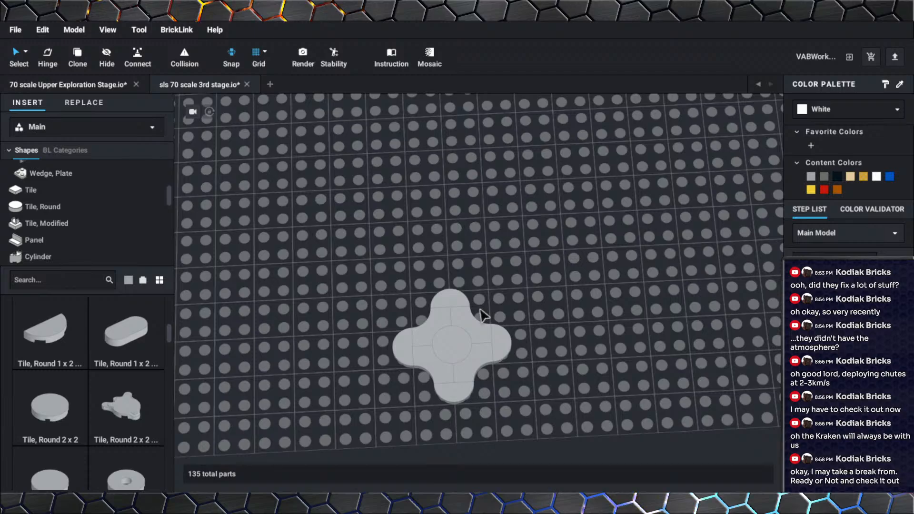
pyautogui.moveTo(348, 244); pyautogui.dragTo(493, 336, button='middle')
pyautogui.moveTo(492, 336); pyautogui.dragTo(487, 331, button='right')
pyautogui.moveTo(488, 331); pyautogui.dragTo(500, 408, button='middle')
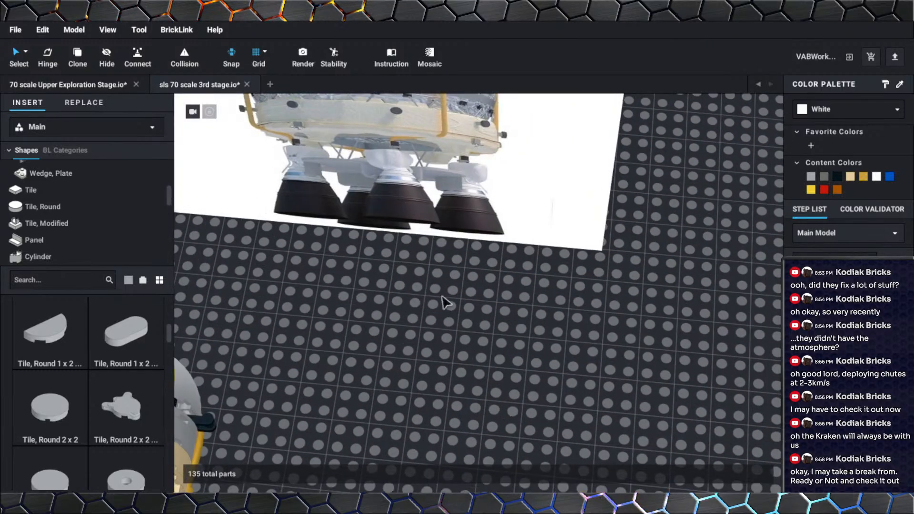
pyautogui.moveTo(441, 296); pyautogui.dragTo(453, 324, button='middle')
pyautogui.moveTo(453, 324); pyautogui.dragTo(451, 317, button='right')
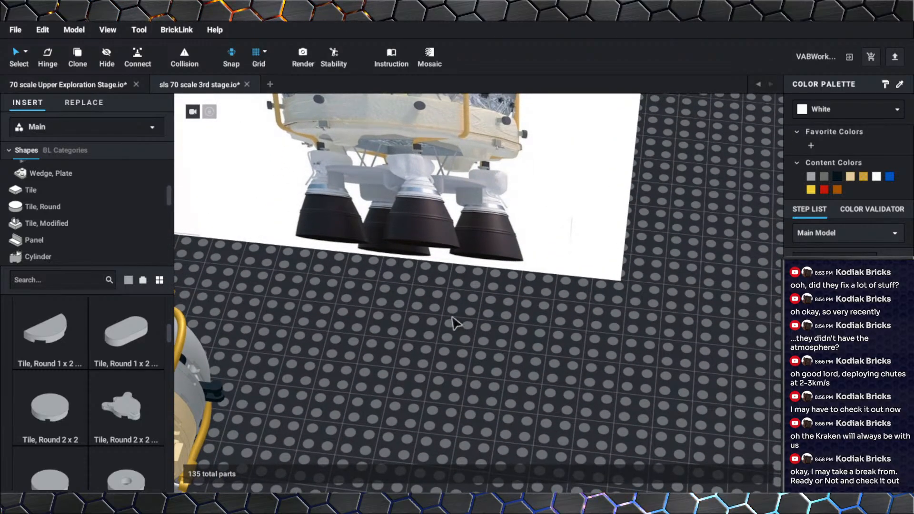
pyautogui.scroll(3, 458, 322)
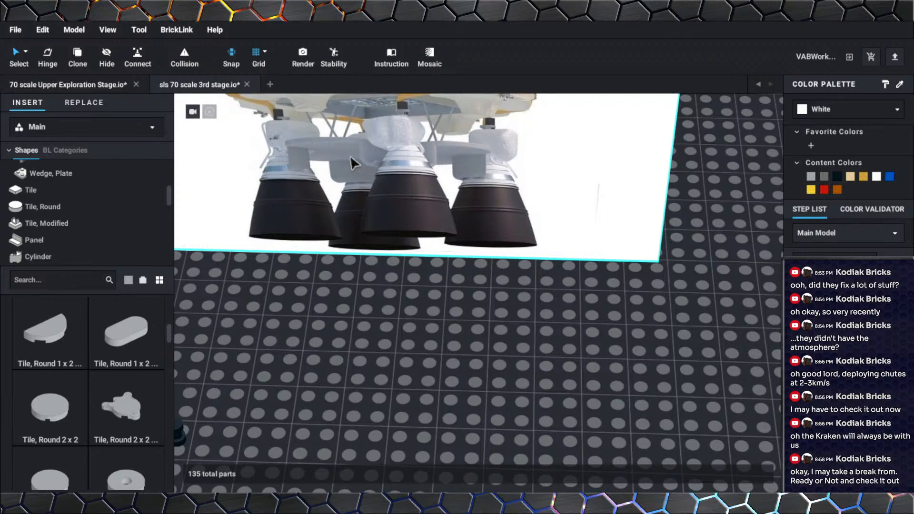
# Place two Panel 1 x 2 x 1 parts on the baseplate in front of the reference image, staggered by one stud.
pyautogui.scroll(-1, 38, 215)
pyautogui.click(43, 183)
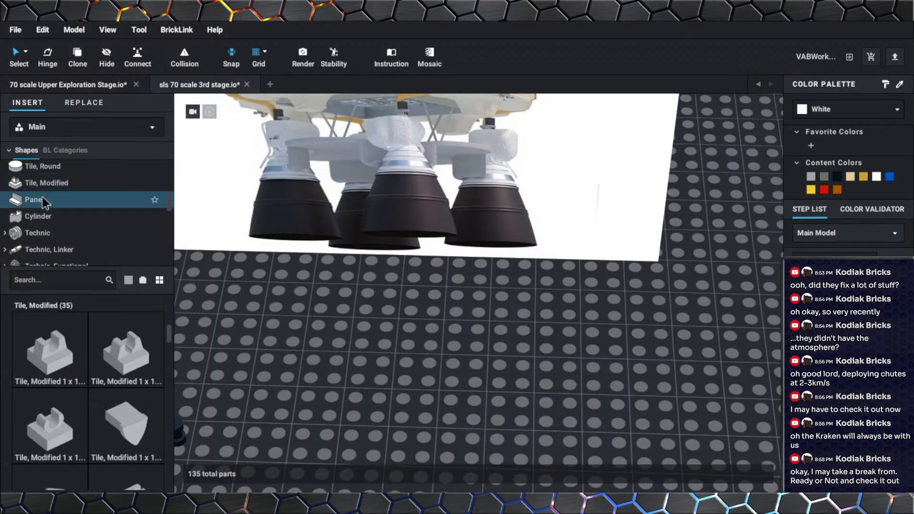
pyautogui.click(42, 198)
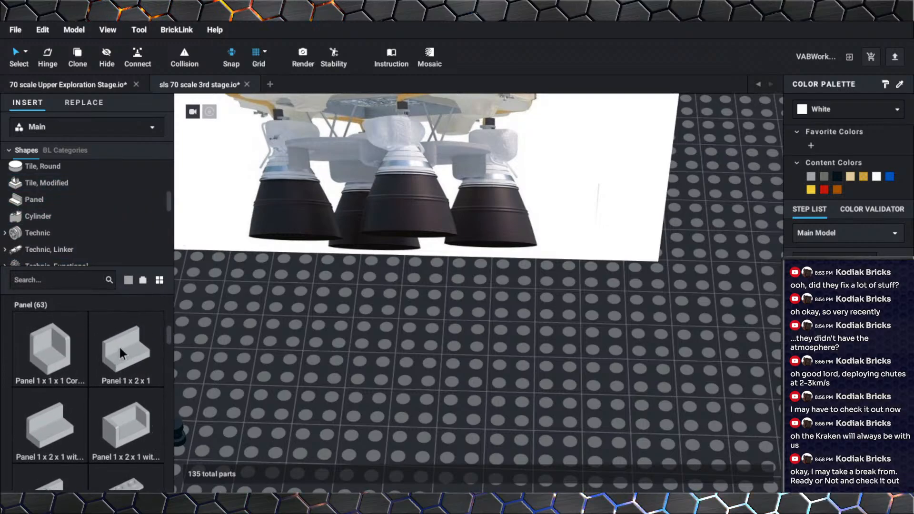
pyautogui.moveTo(119, 344); pyautogui.dragTo(652, 390)
pyautogui.moveTo(652, 390); pyautogui.dragTo(616, 367, button='middle')
pyautogui.click(467, 414)
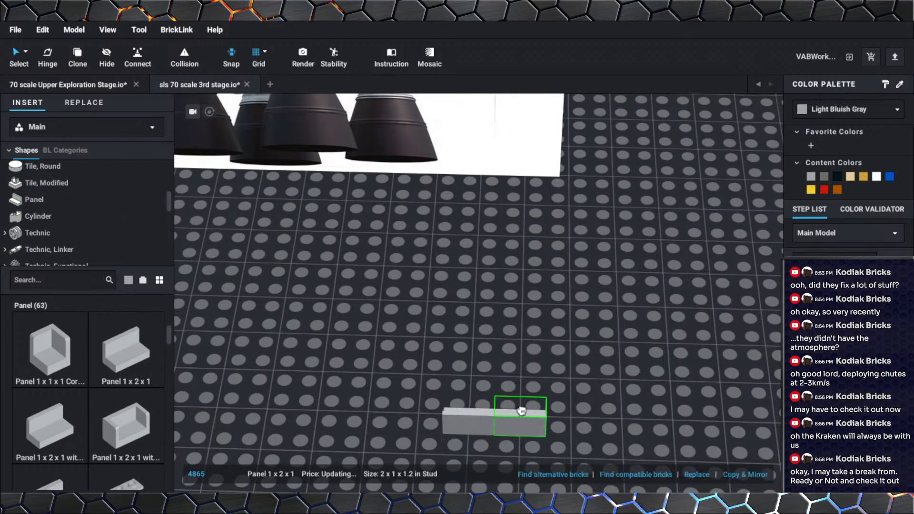
pyautogui.press('Right')
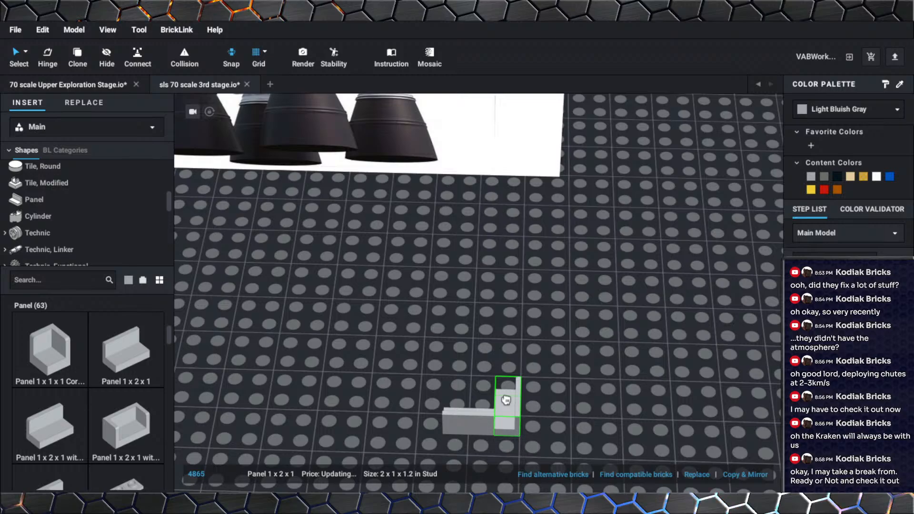
pyautogui.press('Left')
pyautogui.click(522, 400)
pyautogui.press('Escape')
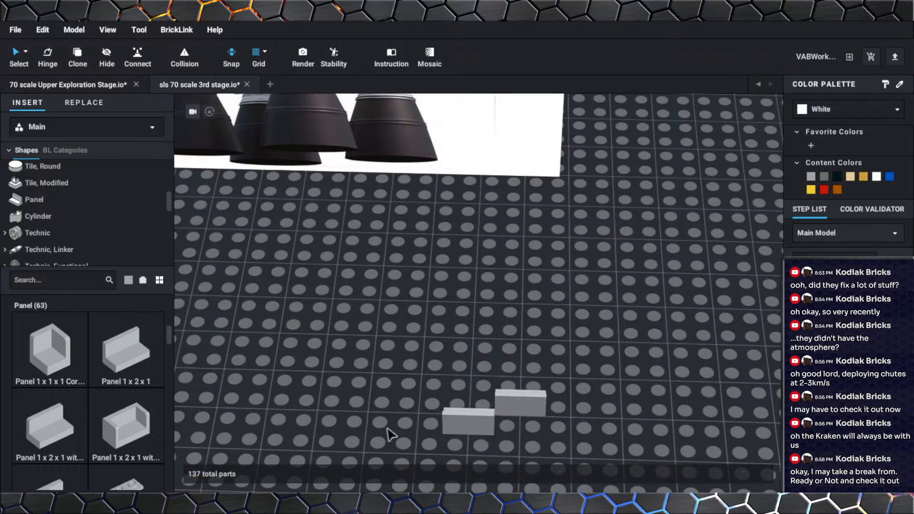
# Look through the remaining panel and cylinder parts for shapes resembling the engine mounts.
pyautogui.scroll(-5, 16, 386)
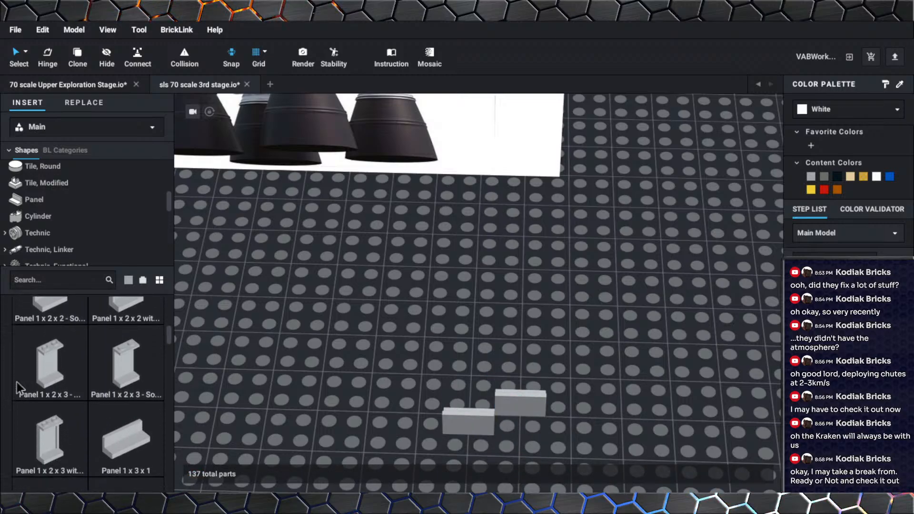
pyautogui.scroll(-8, 17, 382)
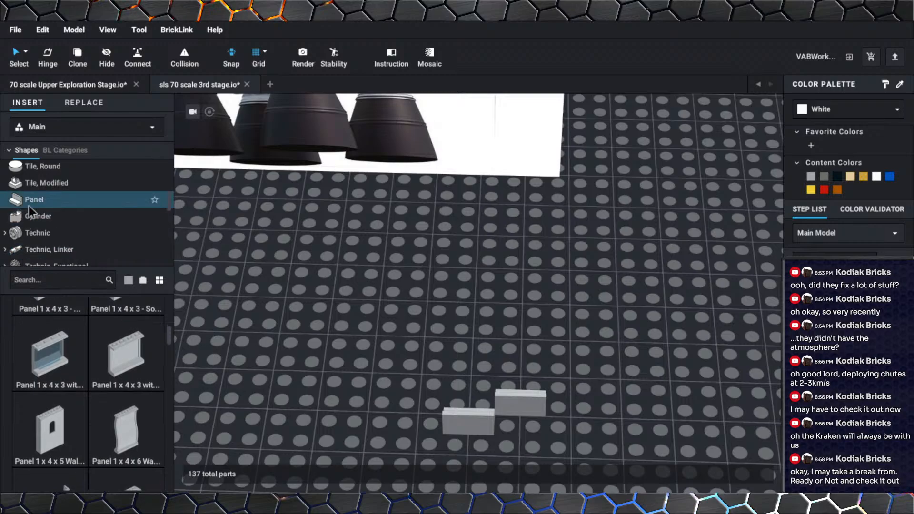
pyautogui.click(36, 215)
pyautogui.scroll(-2, 87, 372)
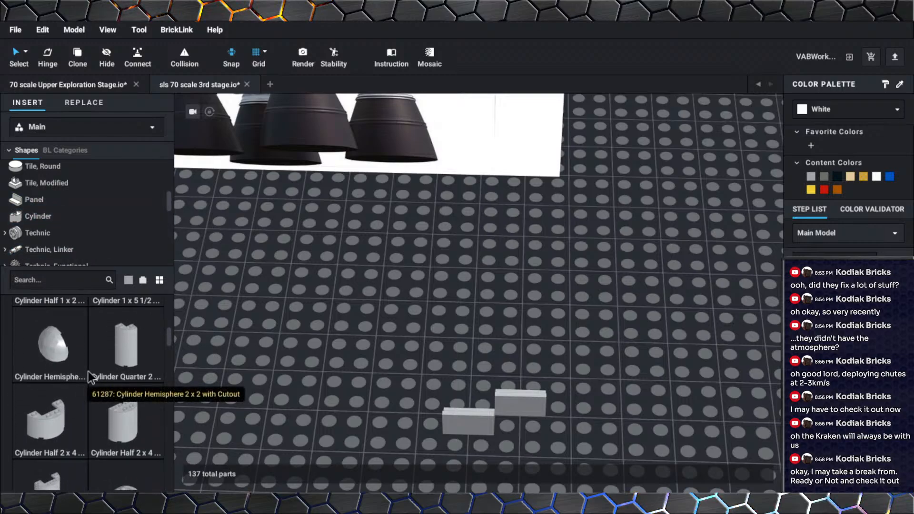
pyautogui.scroll(-8, 88, 371)
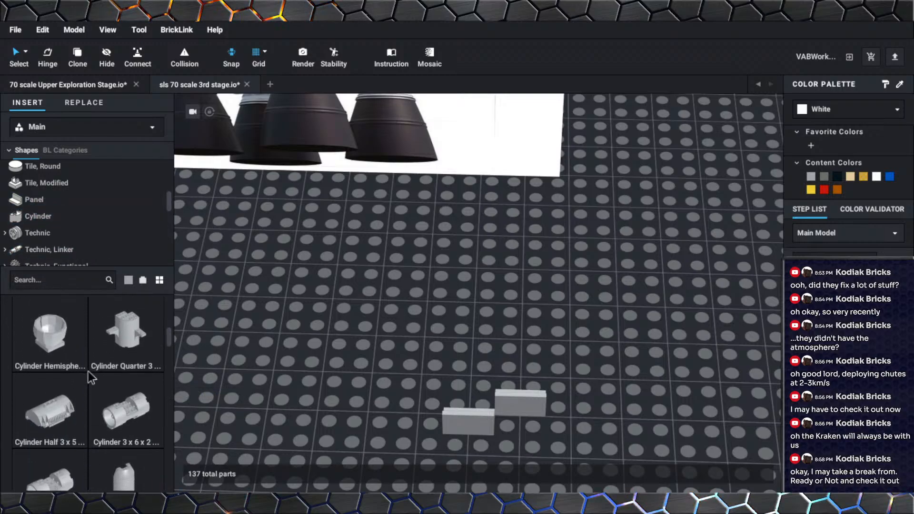
pyautogui.scroll(-10, 88, 371)
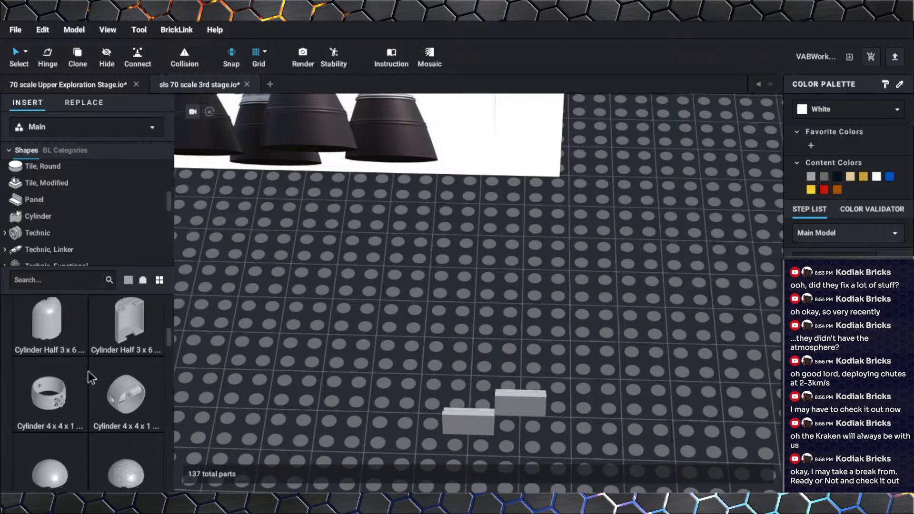
pyautogui.scroll(-10, 87, 372)
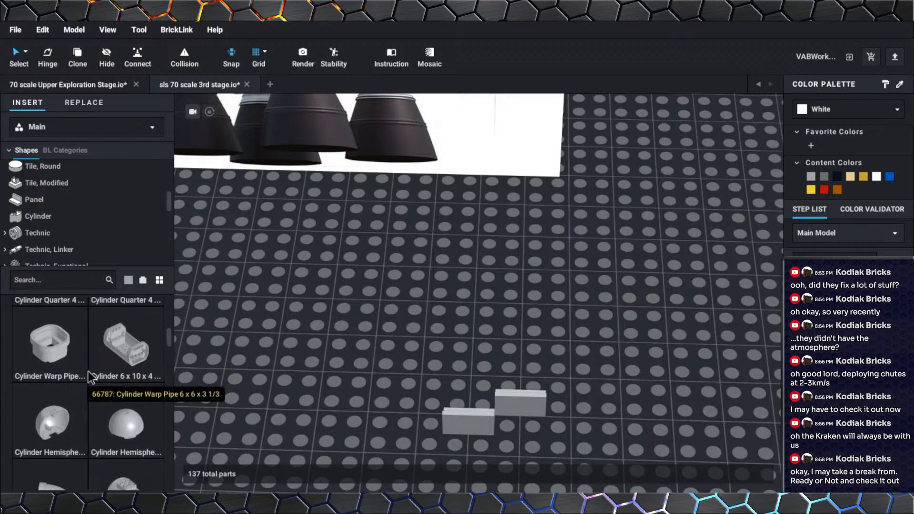
pyautogui.scroll(-5, 88, 371)
pyautogui.scroll(5, 88, 372)
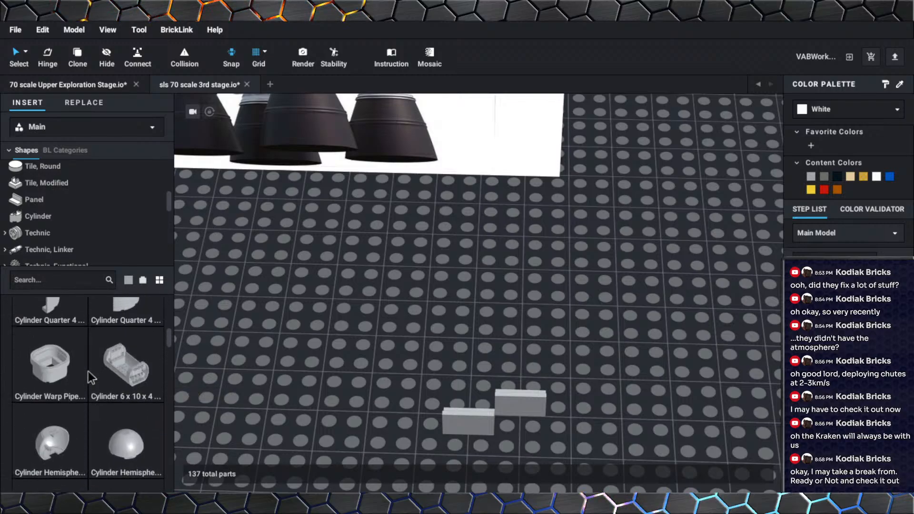
pyautogui.scroll(10, 87, 371)
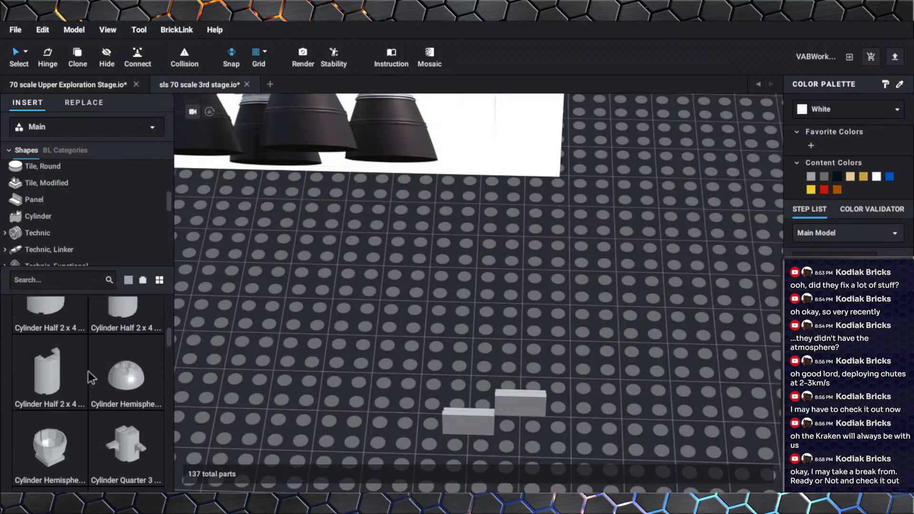
pyautogui.scroll(6, 88, 371)
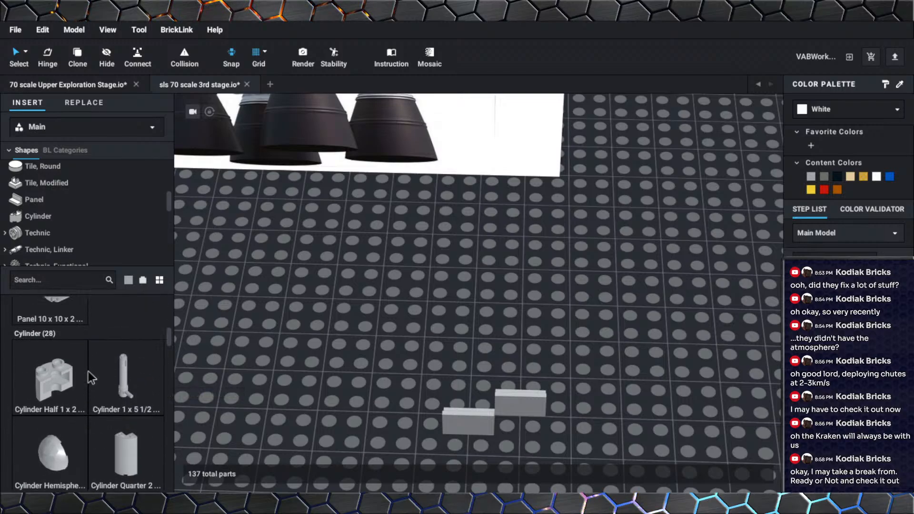
pyautogui.scroll(1, 87, 371)
# Place a Cylinder Half 1 x 2 x 1 on the baseplate beside the two panels and rotate it 180 degrees.
pyautogui.moveTo(62, 388); pyautogui.dragTo(390, 436)
pyautogui.scroll(5, 388, 459)
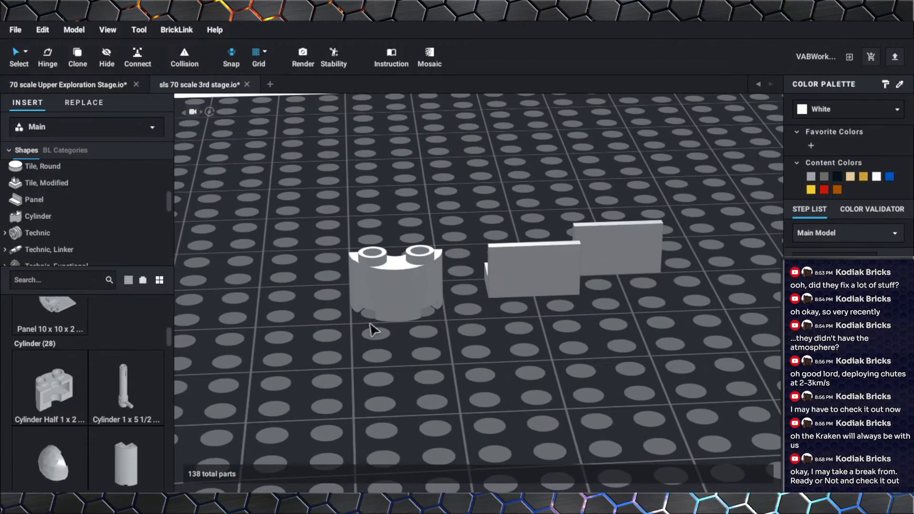
pyautogui.click(360, 262)
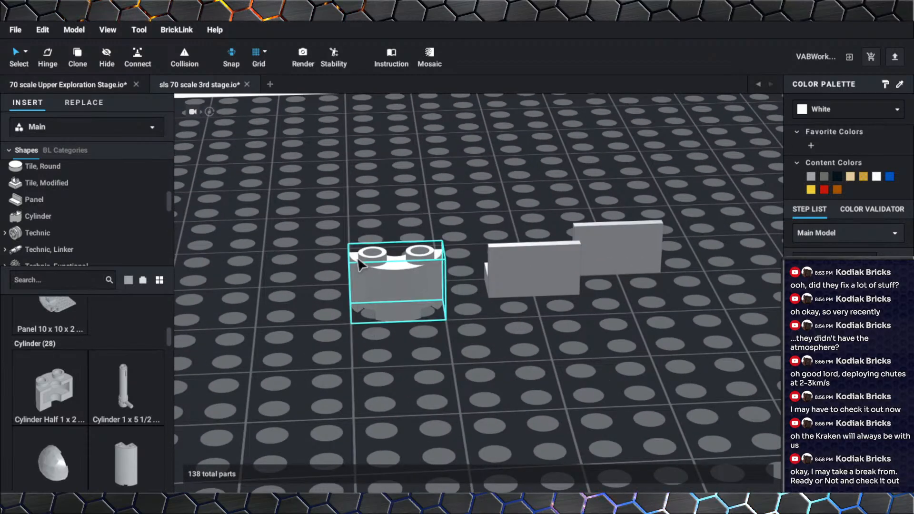
pyautogui.click(392, 304)
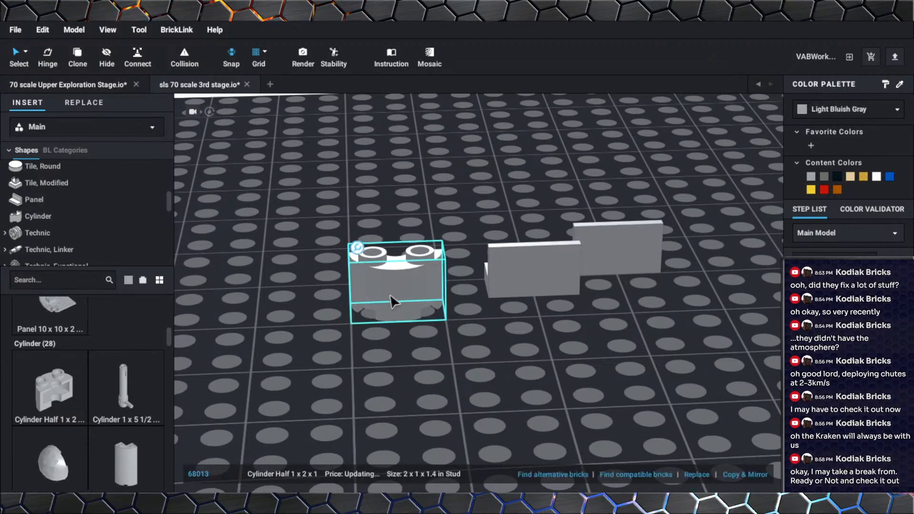
pyautogui.press('Right')
pyautogui.press('Right')
pyautogui.click(413, 327)
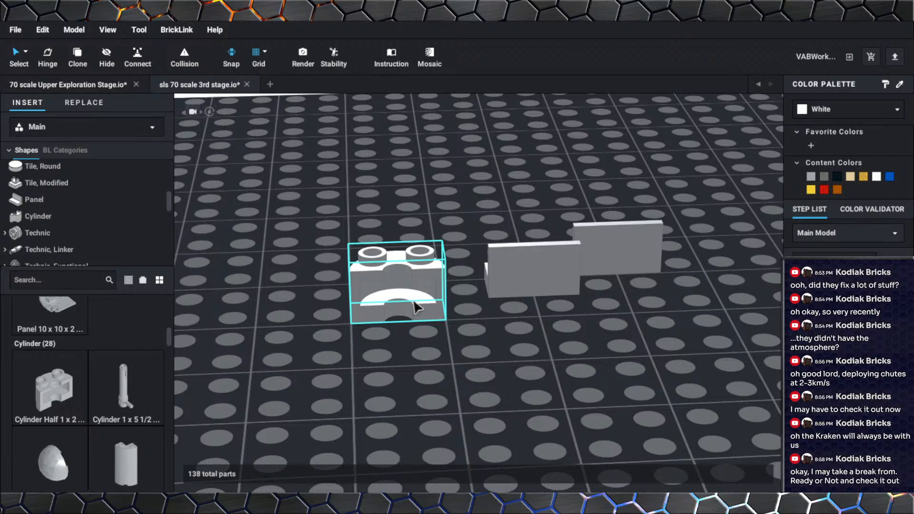
pyautogui.scroll(5, 405, 305)
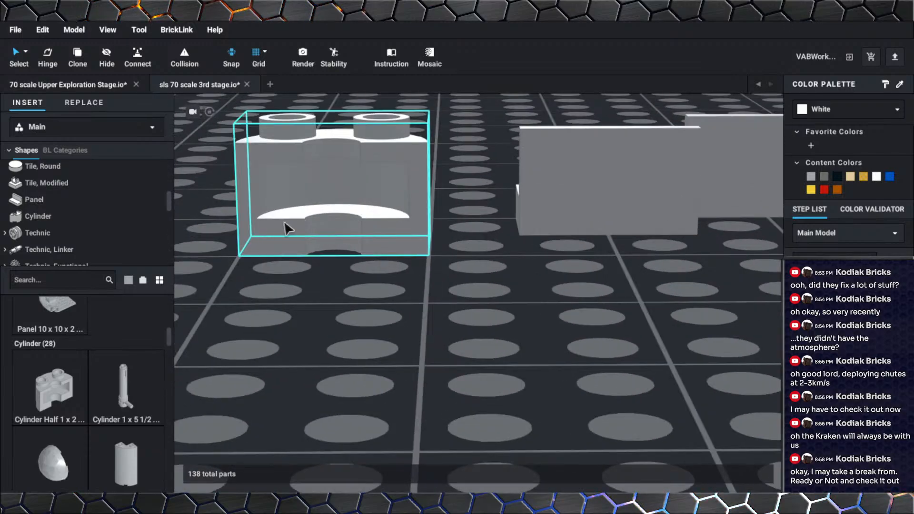
pyautogui.scroll(-5, 469, 292)
pyautogui.scroll(-3, 471, 292)
# Try the half cylinder in different orientations near the tile cross and the model's engines.
pyautogui.moveTo(527, 300); pyautogui.dragTo(462, 294, button='middle')
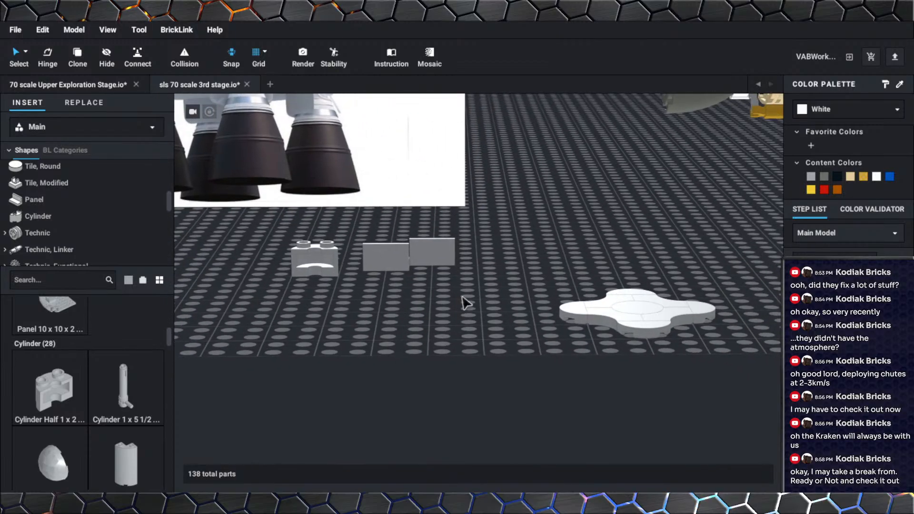
pyautogui.moveTo(462, 294); pyautogui.dragTo(461, 299, button='right')
pyautogui.moveTo(297, 285); pyautogui.dragTo(555, 405)
pyautogui.press('Right')
pyautogui.press('Right')
pyautogui.press('Right')
pyautogui.moveTo(555, 406); pyautogui.dragTo(565, 370, button='right')
pyautogui.moveTo(565, 369); pyautogui.dragTo(540, 485, button='middle')
pyautogui.moveTo(533, 388); pyautogui.dragTo(530, 376, button='right')
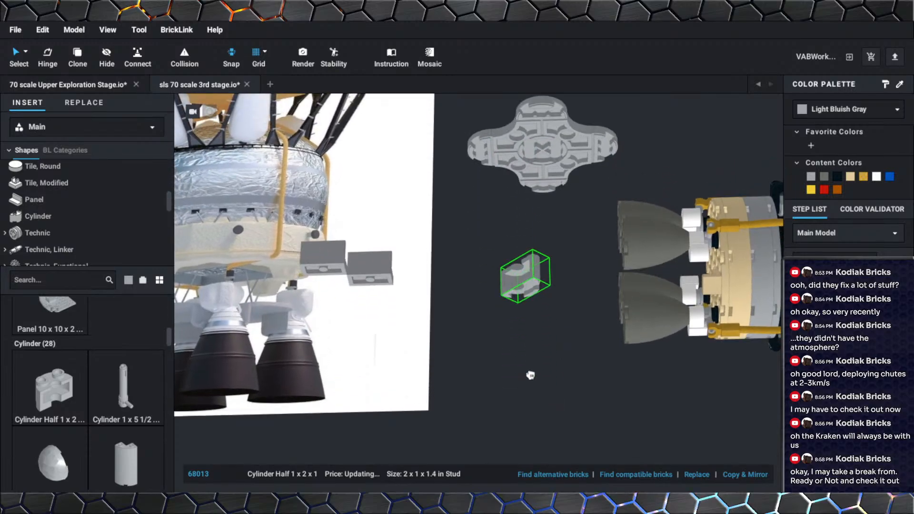
pyautogui.moveTo(530, 376); pyautogui.dragTo(520, 478, button='middle')
pyautogui.press('Right')
pyautogui.moveTo(501, 345); pyautogui.dragTo(501, 319)
pyautogui.press('Escape')
# Delete the half cylinder and both 1 x 2 x 1 panels from the baseplate.
pyautogui.scroll(-5, 491, 387)
pyautogui.moveTo(492, 388); pyautogui.dragTo(513, 369, button='right')
pyautogui.moveTo(474, 416); pyautogui.dragTo(410, 352)
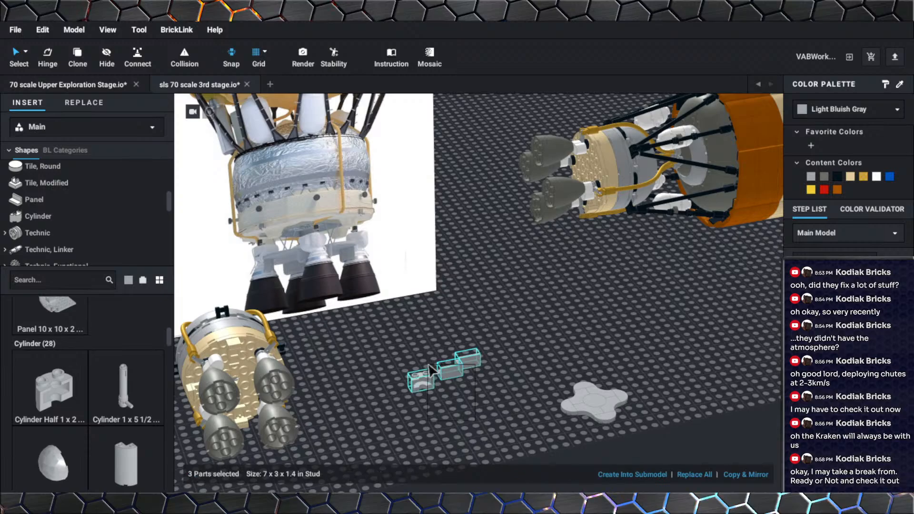
pyautogui.press('Delete')
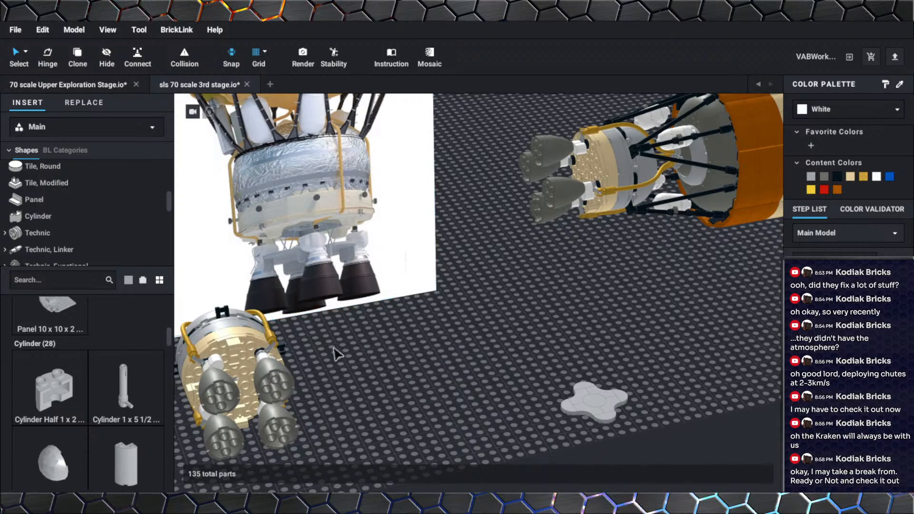
pyautogui.moveTo(333, 350); pyautogui.dragTo(381, 330, button='right')
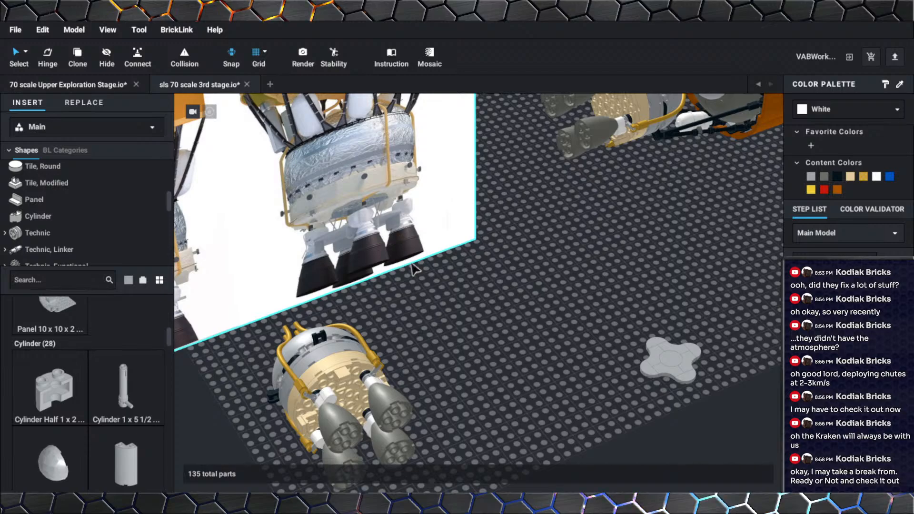
pyautogui.moveTo(508, 338); pyautogui.dragTo(463, 307, button='middle')
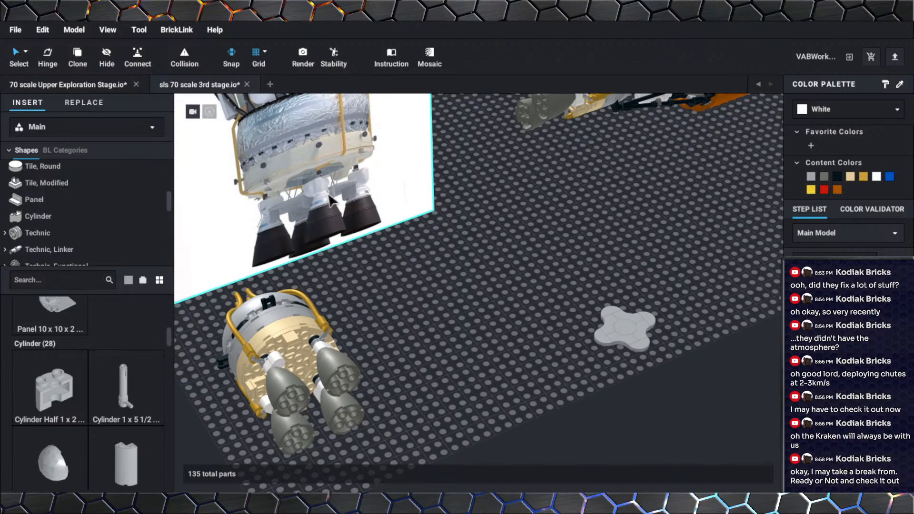
pyautogui.scroll(5, 467, 366)
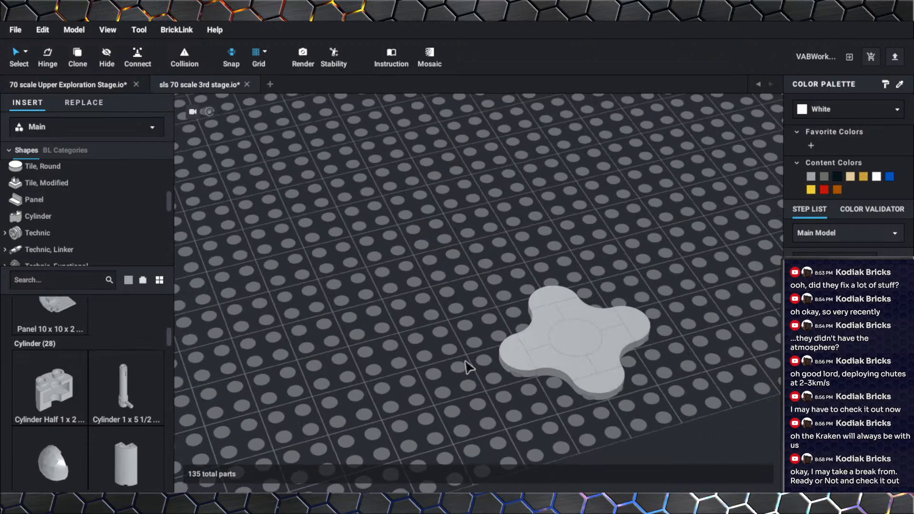
pyautogui.moveTo(465, 362); pyautogui.dragTo(457, 363, button='right')
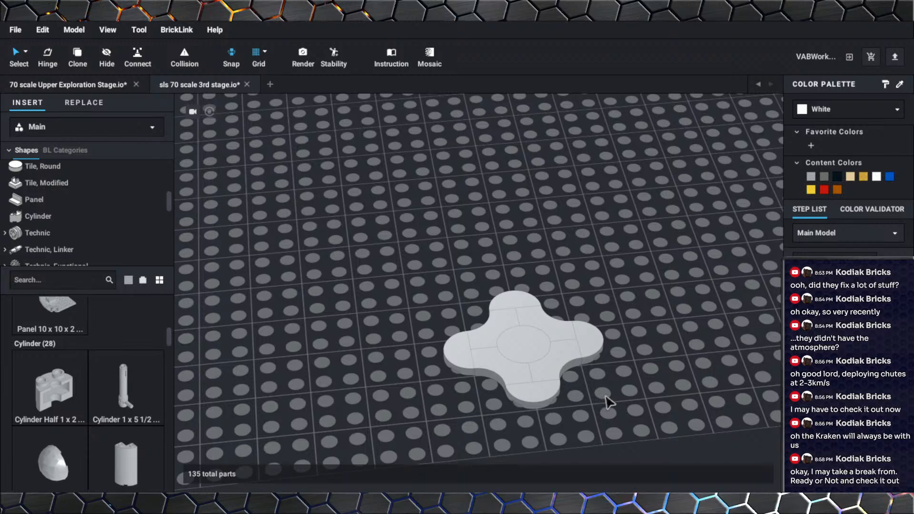
# Select the whole rounded tile cross on the baseplate and flip it 180 degrees so its underside faces up.
pyautogui.moveTo(606, 396); pyautogui.dragTo(446, 317)
pyautogui.press('Up')
pyautogui.press('Up')
pyautogui.click(591, 376)
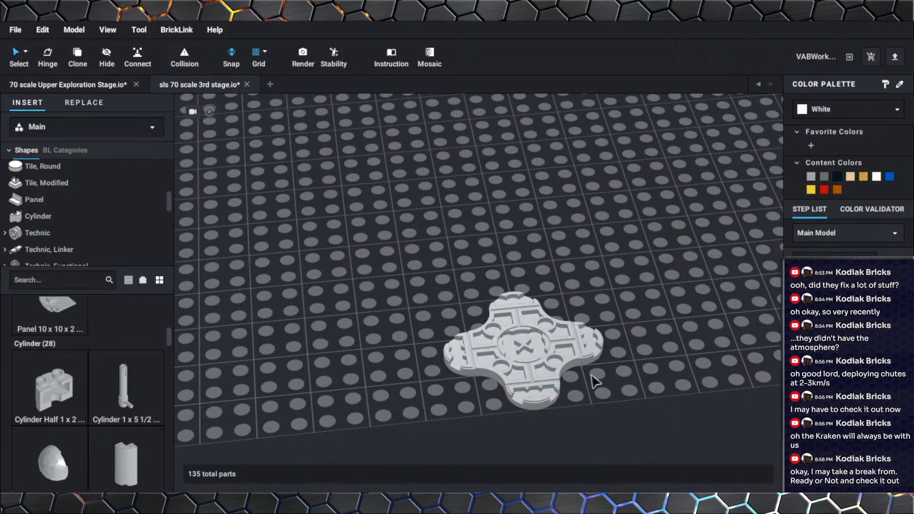
pyautogui.scroll(3, 586, 381)
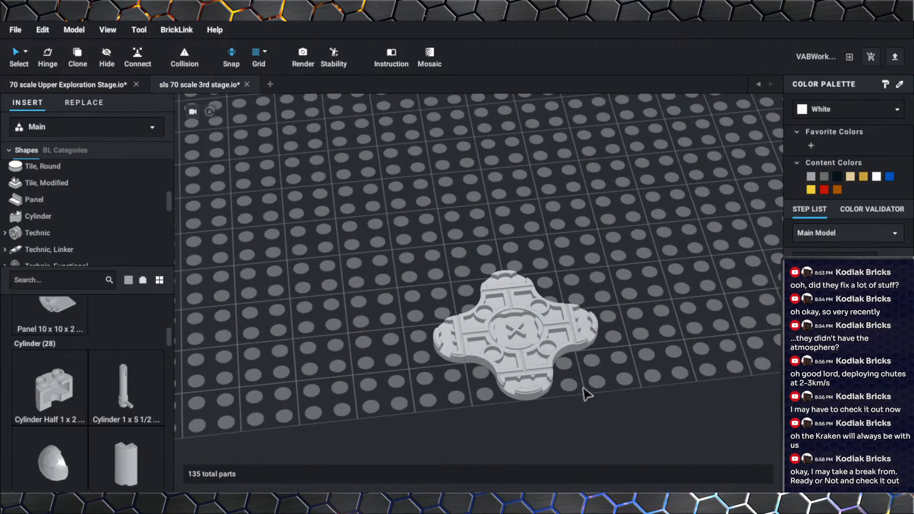
pyautogui.moveTo(585, 394)
pyautogui.mouseDown(button='right')
pyautogui.moveTo(573, 373)
pyautogui.moveTo(584, 380)
pyautogui.mouseUp(button='right')
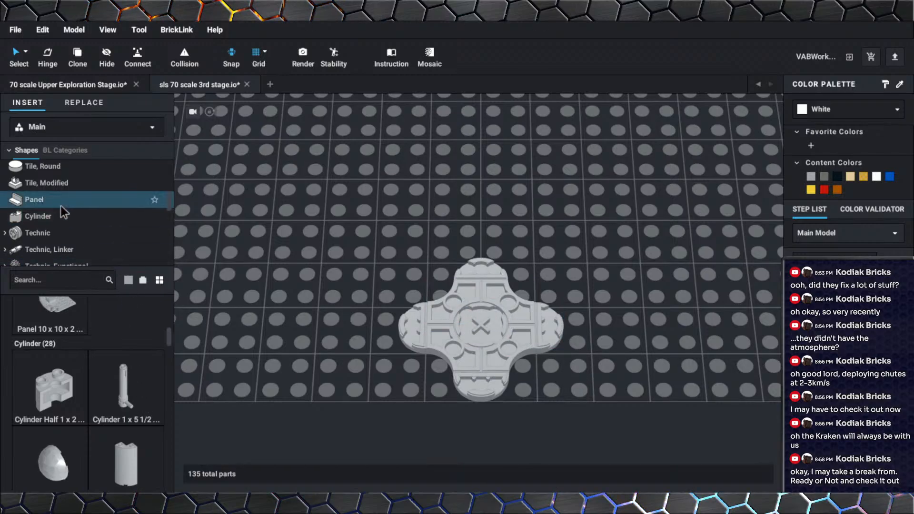
# Place a Plate, Round 4 x 4 with Hole over the centre of the flipped tile cross.
pyautogui.scroll(5, 60, 205)
pyautogui.scroll(1, 59, 211)
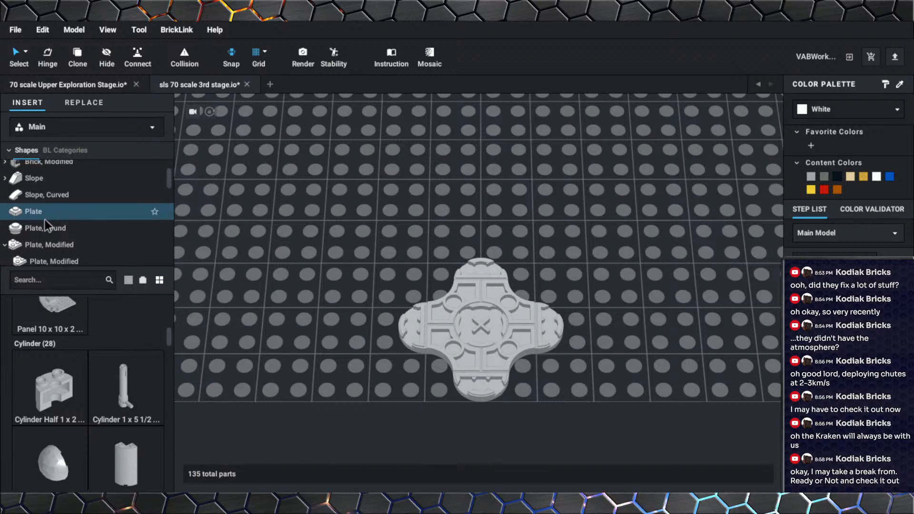
pyautogui.scroll(1, 39, 235)
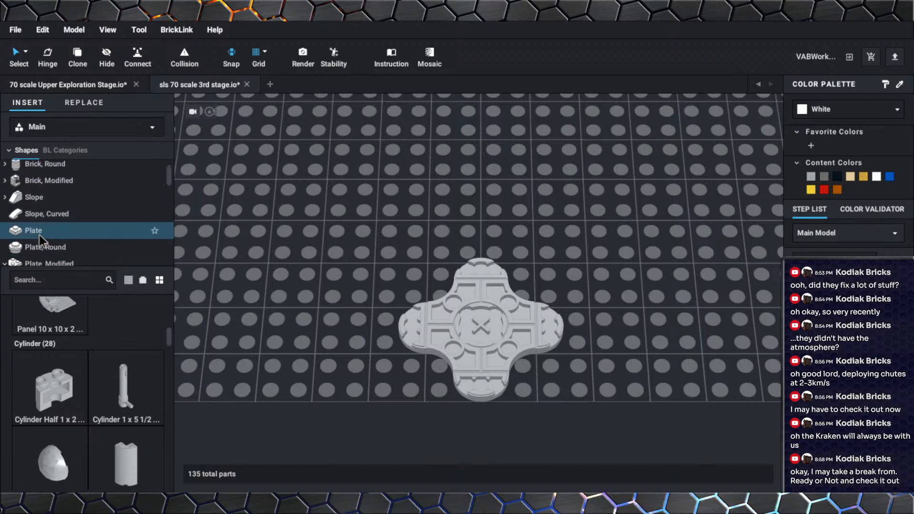
pyautogui.scroll(1, 39, 235)
pyautogui.scroll(-3, 39, 235)
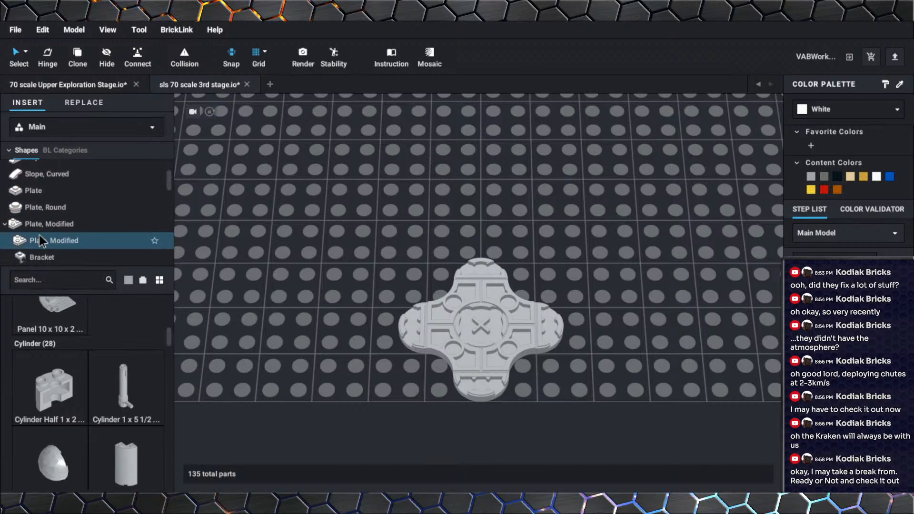
pyautogui.click(45, 207)
pyautogui.scroll(-5, 114, 388)
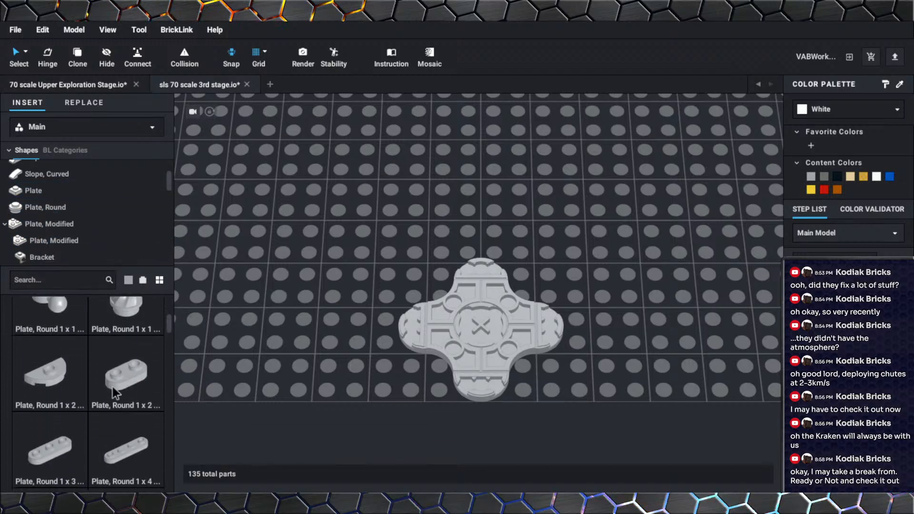
pyautogui.scroll(-6, 108, 387)
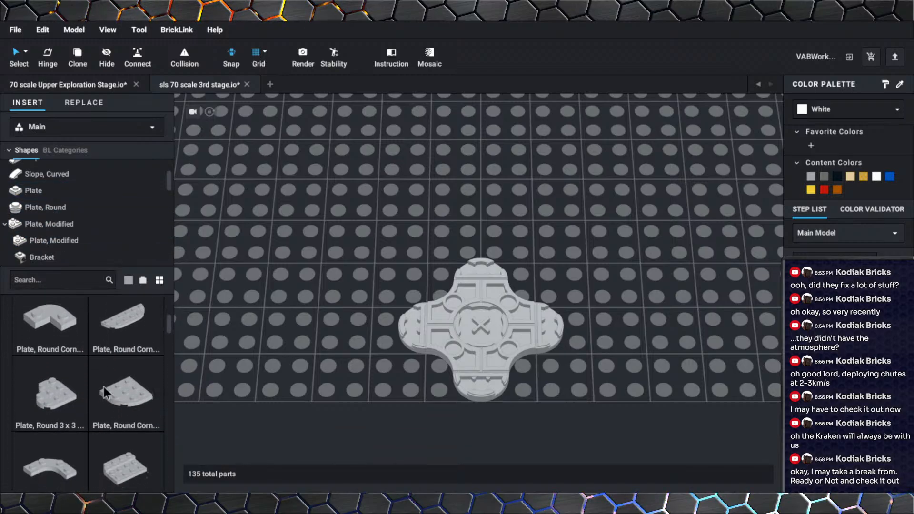
pyautogui.scroll(-2, 93, 390)
pyautogui.click(94, 390)
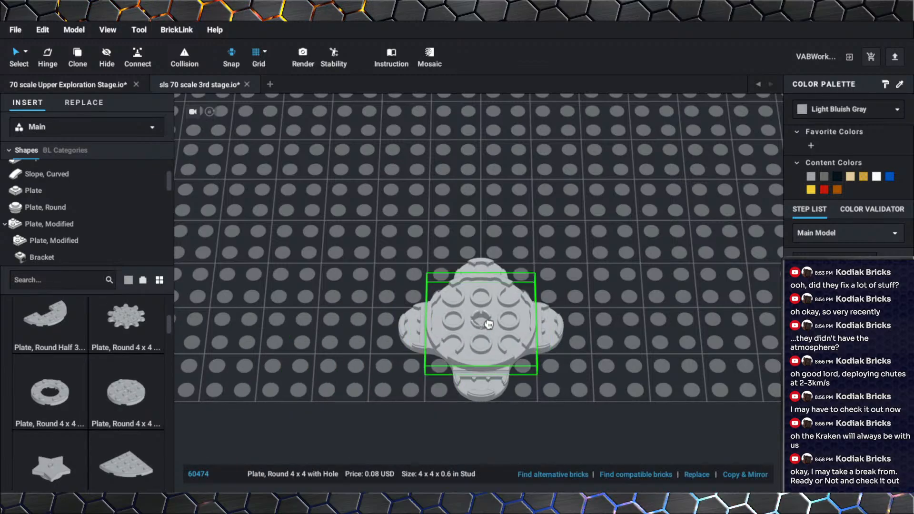
pyautogui.click(486, 322)
pyautogui.press('Escape')
# Move the 4 x 4 round plate off the tile cross to an empty area of the baseplate.
pyautogui.scroll(-5, 362, 379)
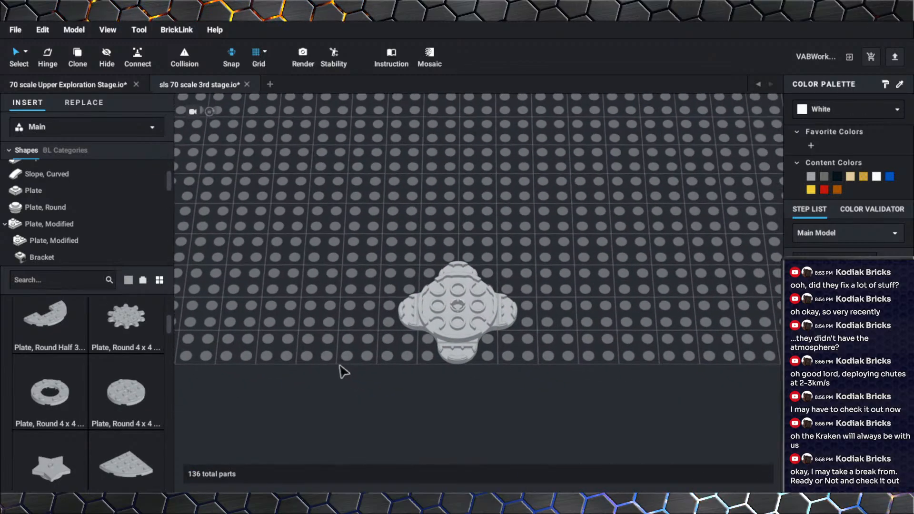
pyautogui.scroll(6, 342, 374)
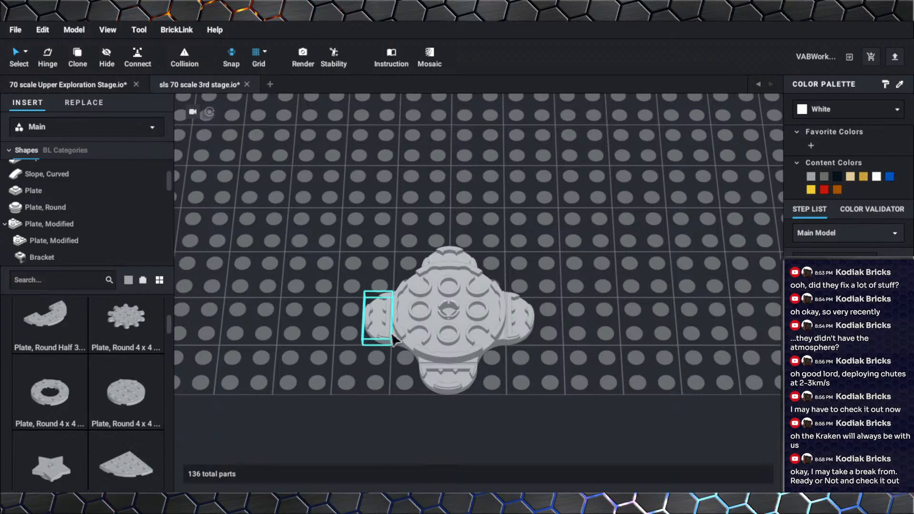
pyautogui.scroll(1, 393, 339)
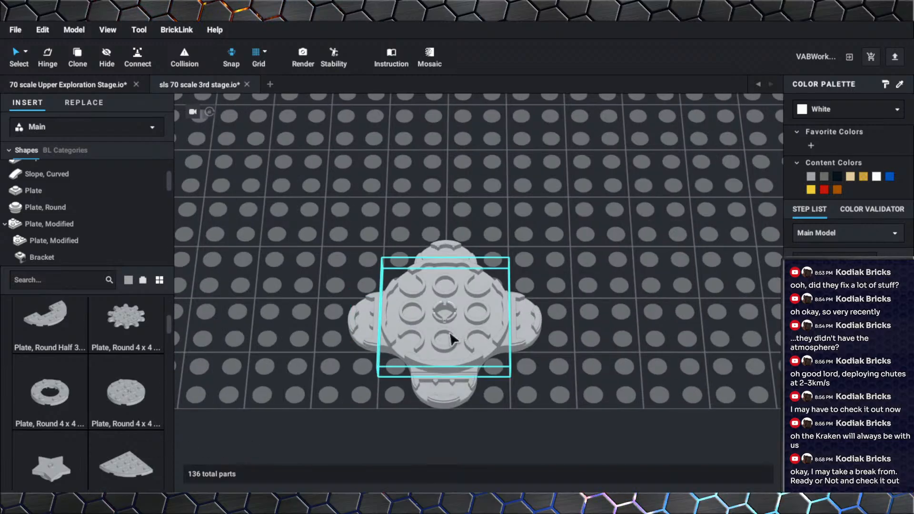
pyautogui.moveTo(450, 331); pyautogui.dragTo(644, 206)
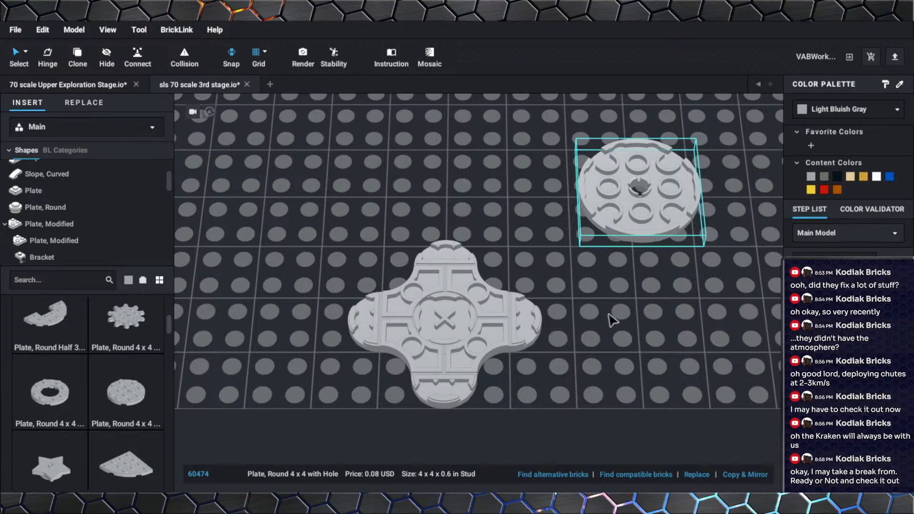
pyautogui.moveTo(622, 336); pyautogui.dragTo(643, 331, button='middle')
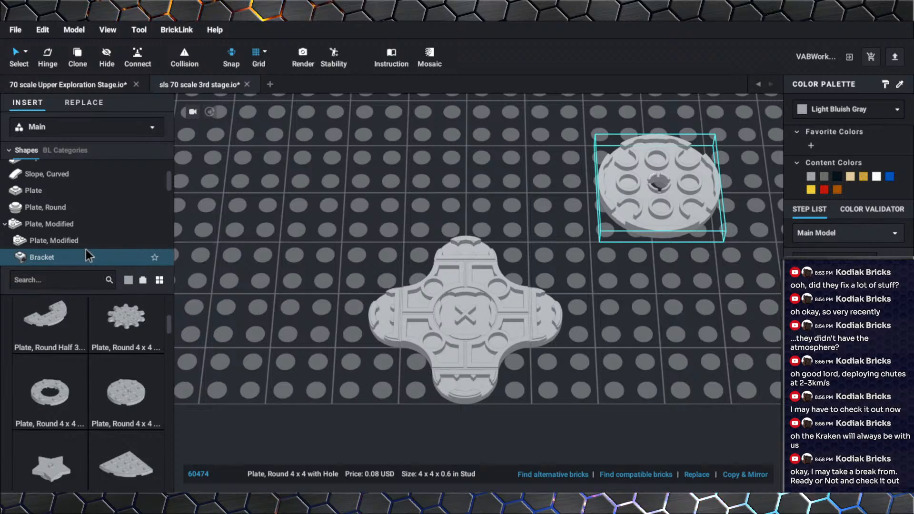
# Place a Plate, Round 2 x 2 with Axle Hole on each of the four arms of the flipped tile cross.
pyautogui.scroll(1, 52, 214)
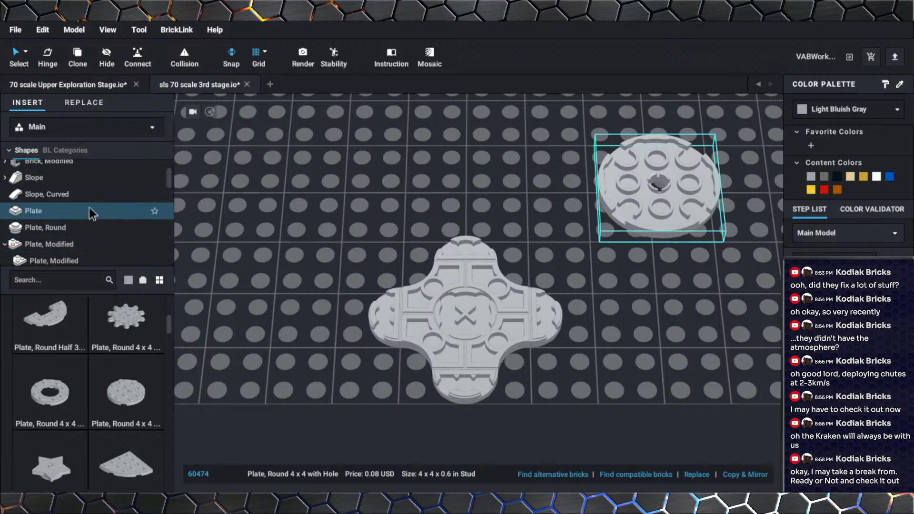
pyautogui.scroll(1, 41, 209)
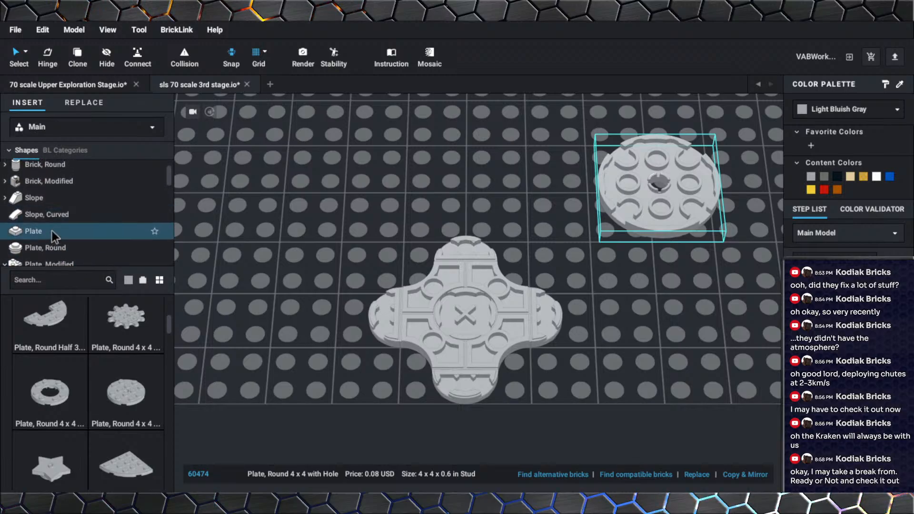
pyautogui.click(55, 248)
pyautogui.scroll(-10, 104, 338)
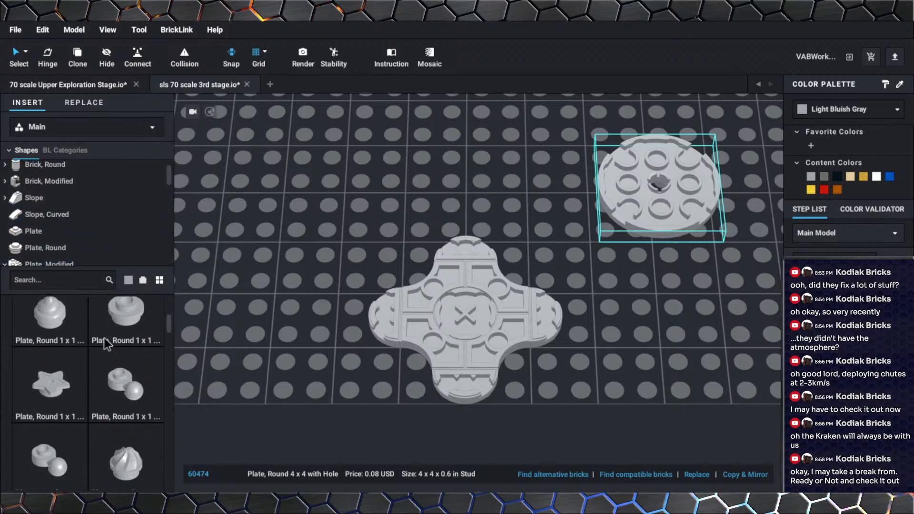
pyautogui.scroll(-3, 105, 338)
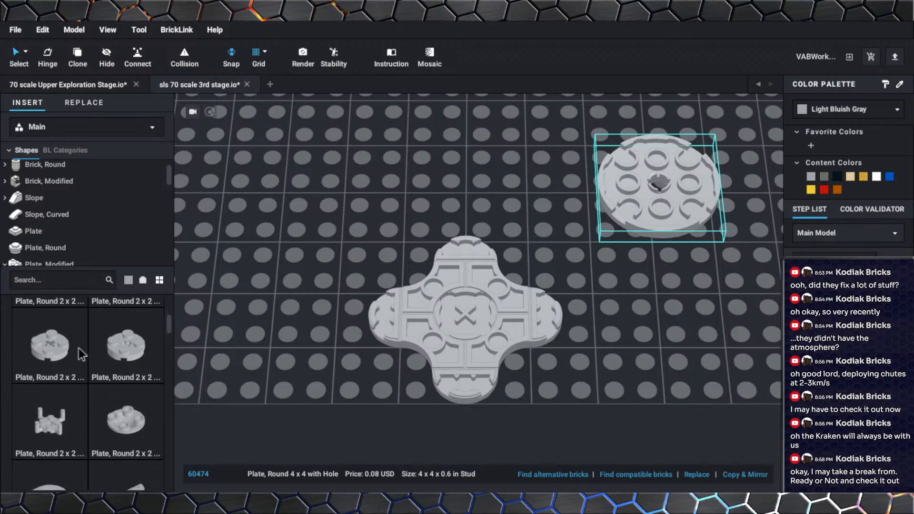
pyautogui.click(78, 347)
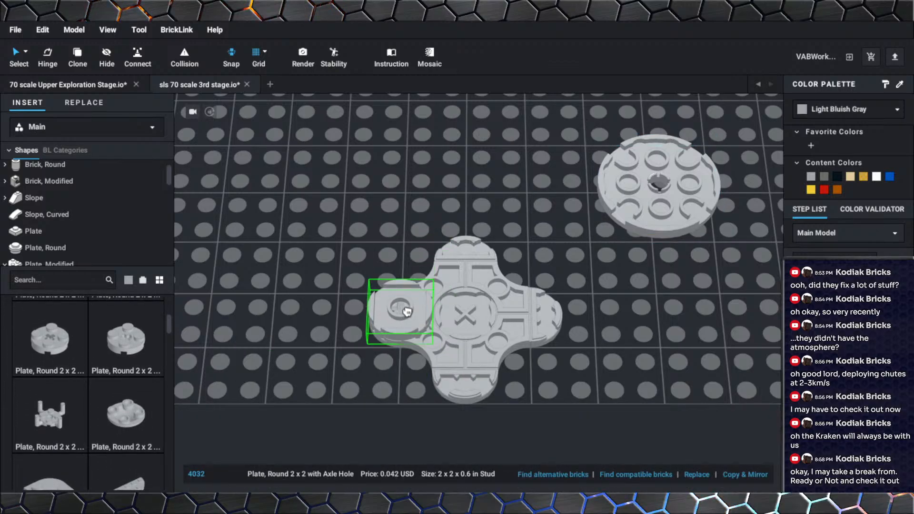
pyautogui.click(407, 312)
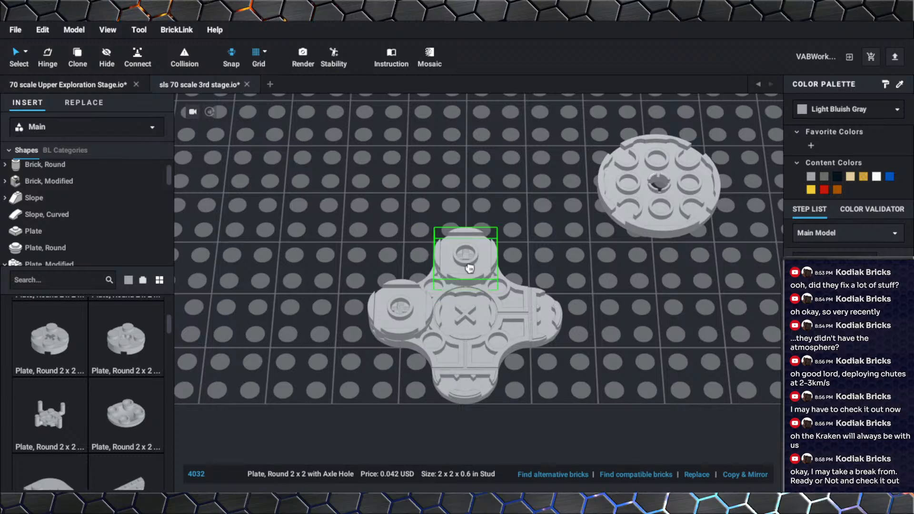
pyautogui.click(470, 268)
pyautogui.click(530, 309)
pyautogui.click(476, 365)
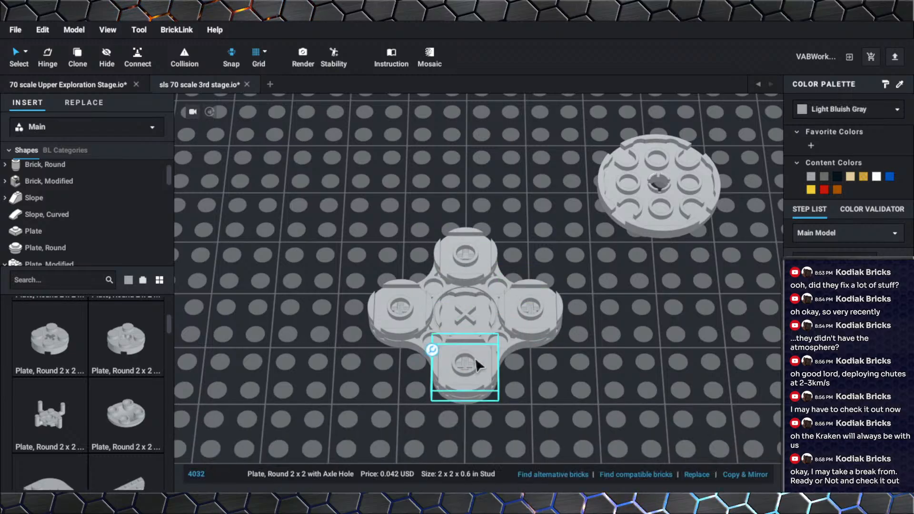
pyautogui.press('Escape')
# Rotate the cross's central 2 x 2 round tile in 45-degree increments so its X-shaped underside marking lines up with the four arms.
pyautogui.scroll(2, 561, 387)
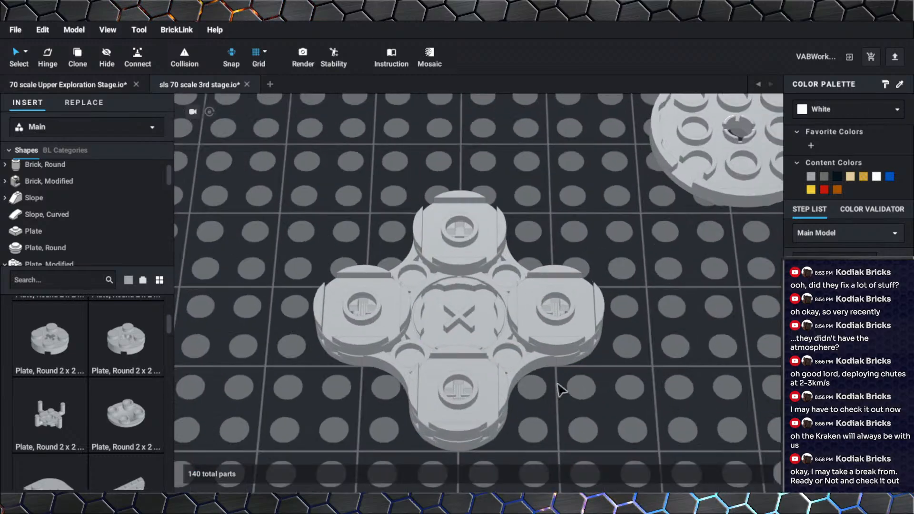
pyautogui.moveTo(557, 382); pyautogui.dragTo(557, 387, button='right')
pyautogui.moveTo(557, 387); pyautogui.dragTo(557, 363, button='middle')
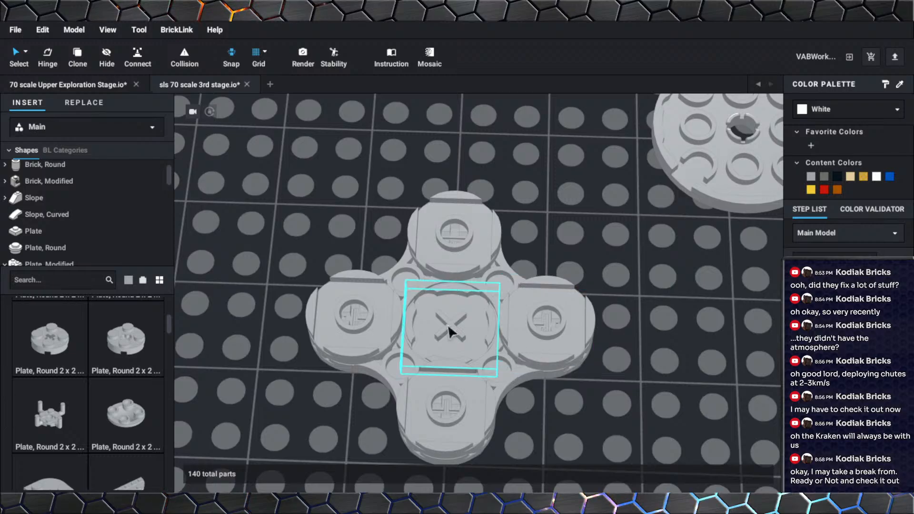
pyautogui.click(465, 330)
pyautogui.press('Left')
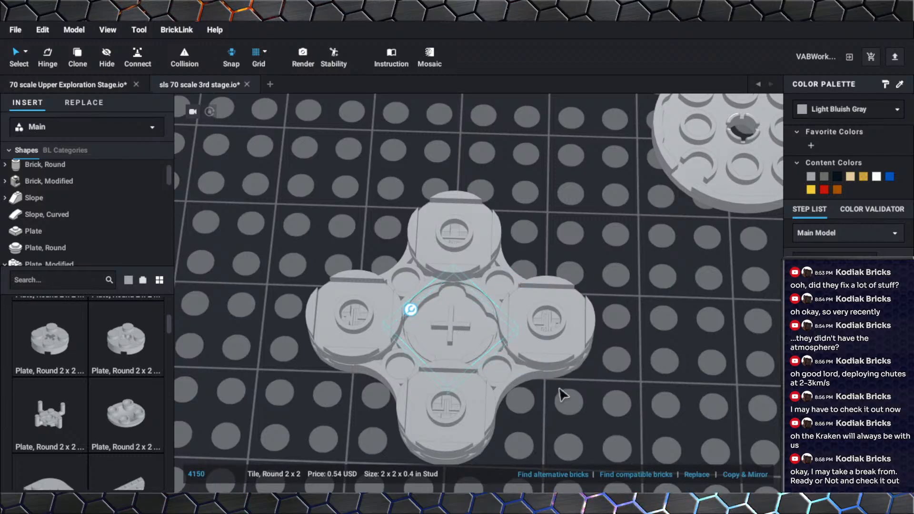
pyautogui.press('Left')
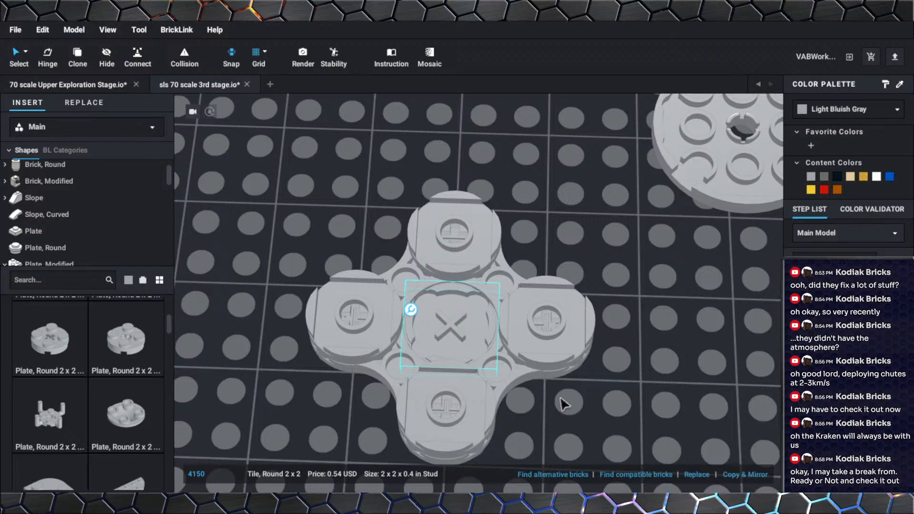
pyautogui.press('Left')
# Place a Tile, Round 2 x 2 with Bottom Stud Holder on the empty baseplate beside the tile cross.
pyautogui.scroll(-5, 561, 403)
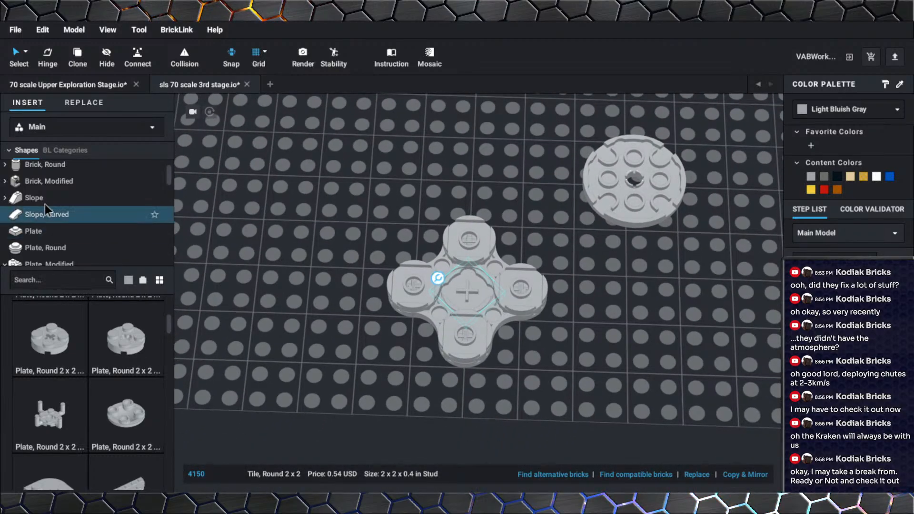
pyautogui.scroll(-4, 67, 242)
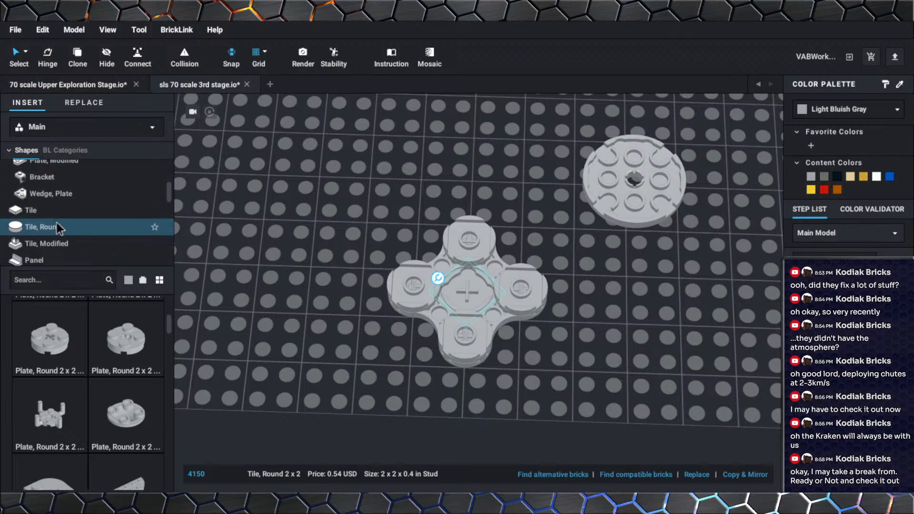
pyautogui.click(56, 223)
pyautogui.scroll(-2, 91, 363)
pyautogui.scroll(-1, 91, 363)
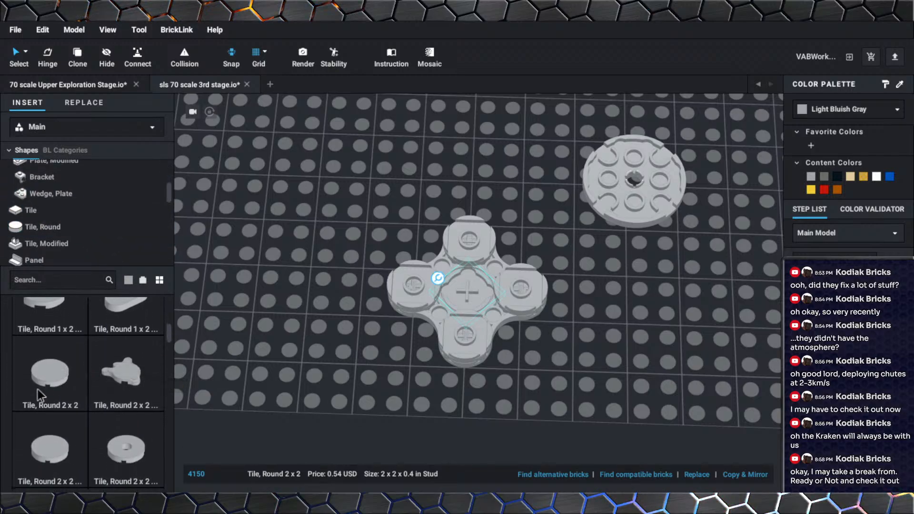
pyautogui.click(60, 419)
pyautogui.click(311, 319)
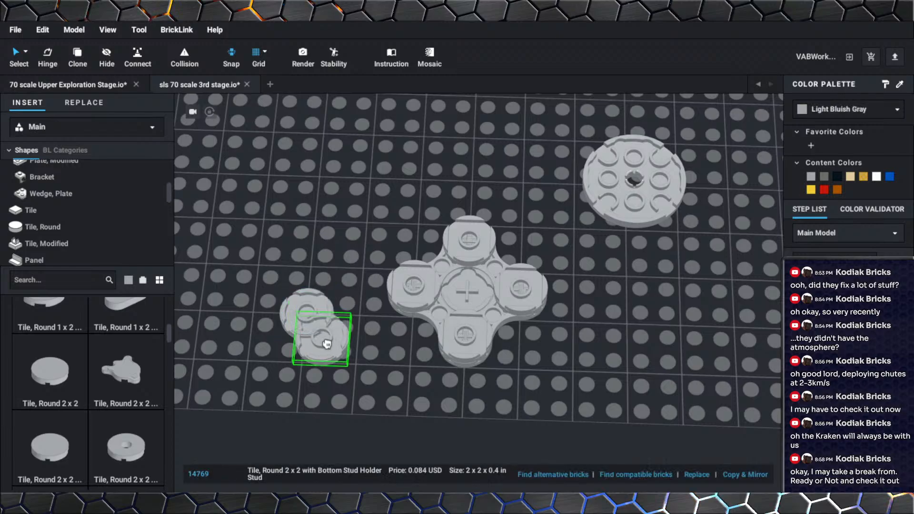
# Compare the part details of the cross's central round tile with those of the stud-holder round tile.
pyautogui.click(467, 281)
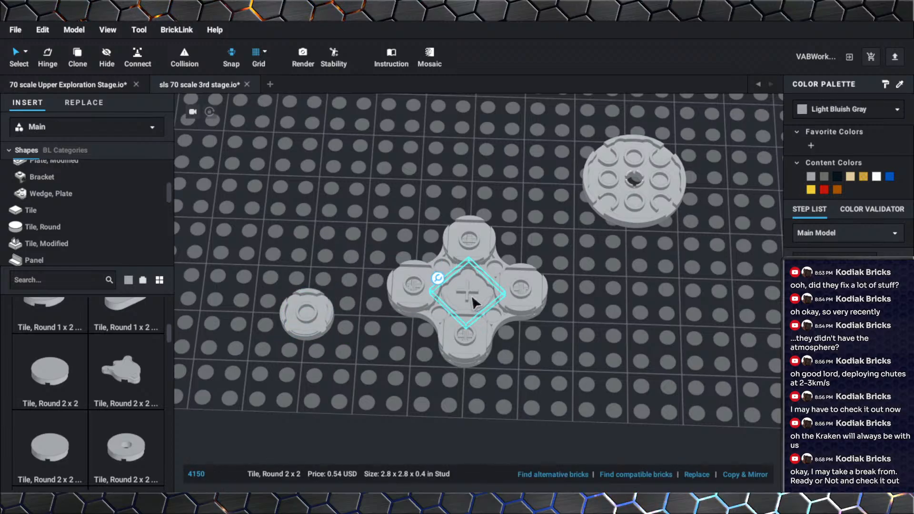
pyautogui.click(316, 326)
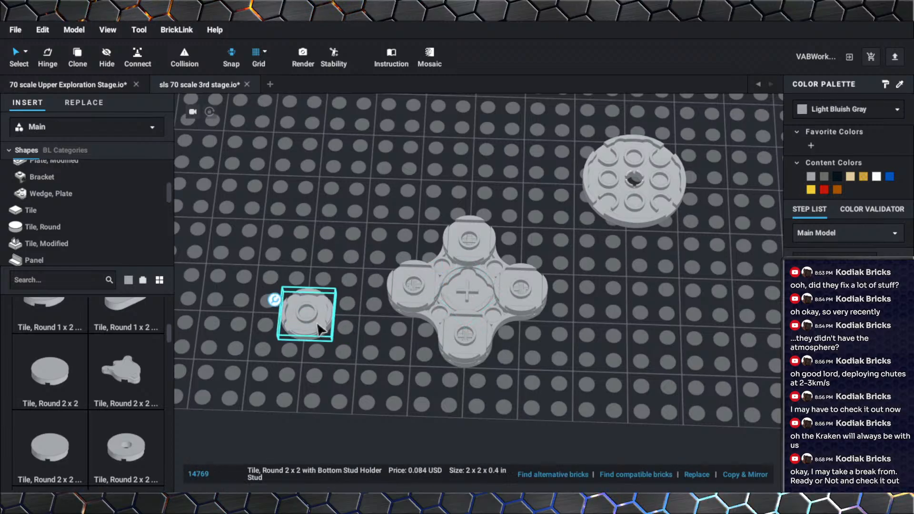
pyautogui.click(452, 289)
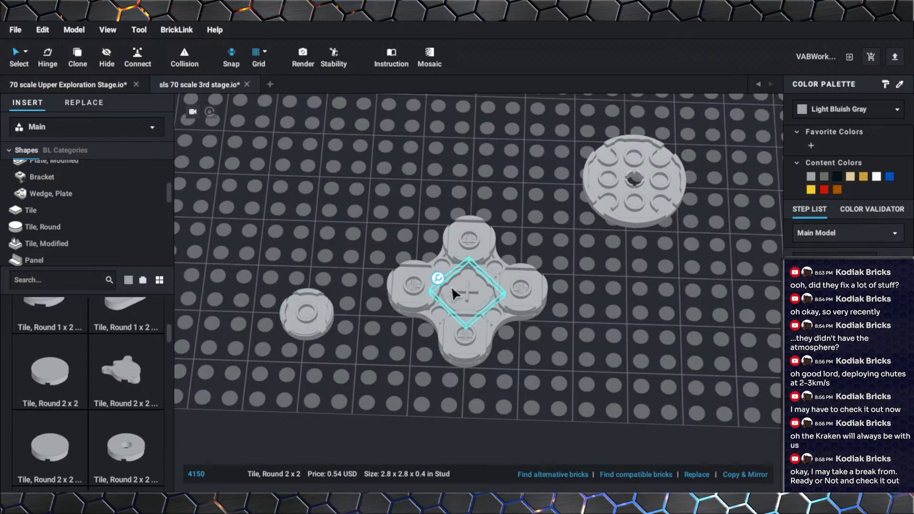
pyautogui.click(302, 326)
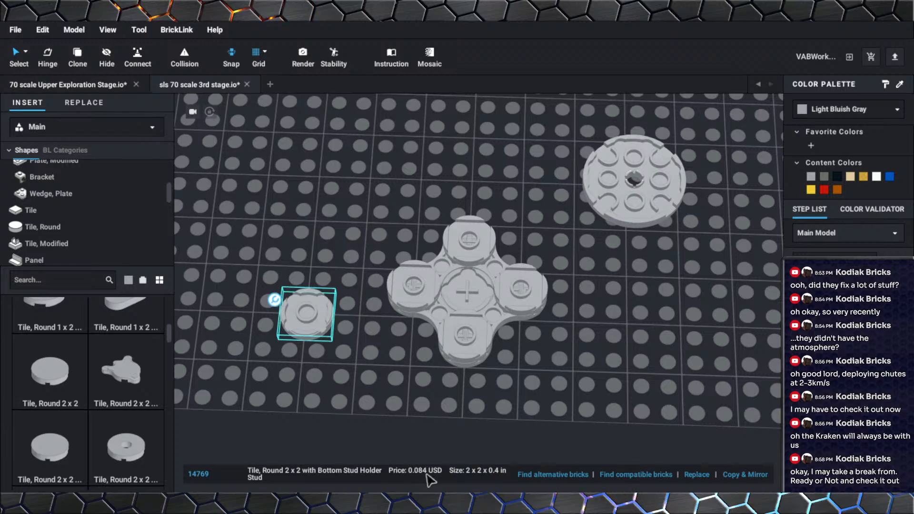
# Delete the 2 x 2 round tile at the flipped cross's centre and shift the loose stud-holder tile closer to the cross.
pyautogui.click(481, 302)
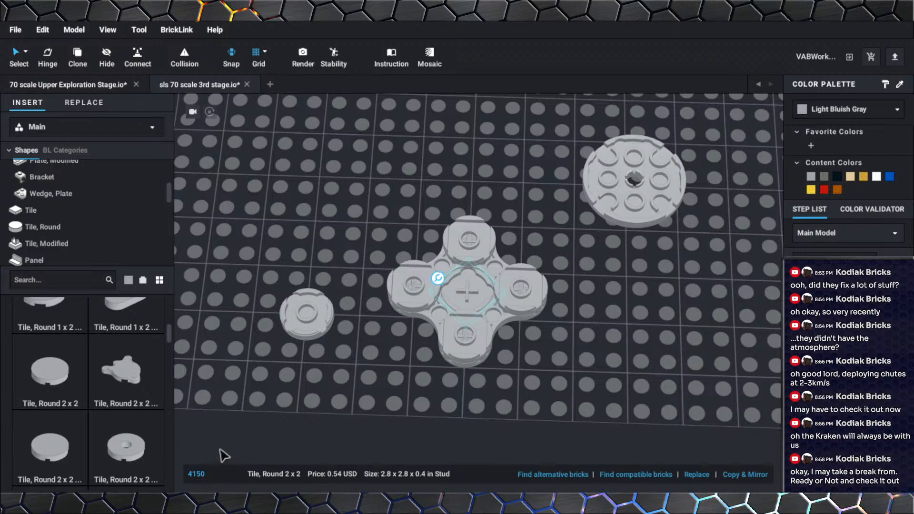
pyautogui.press('Delete')
pyautogui.click(328, 320)
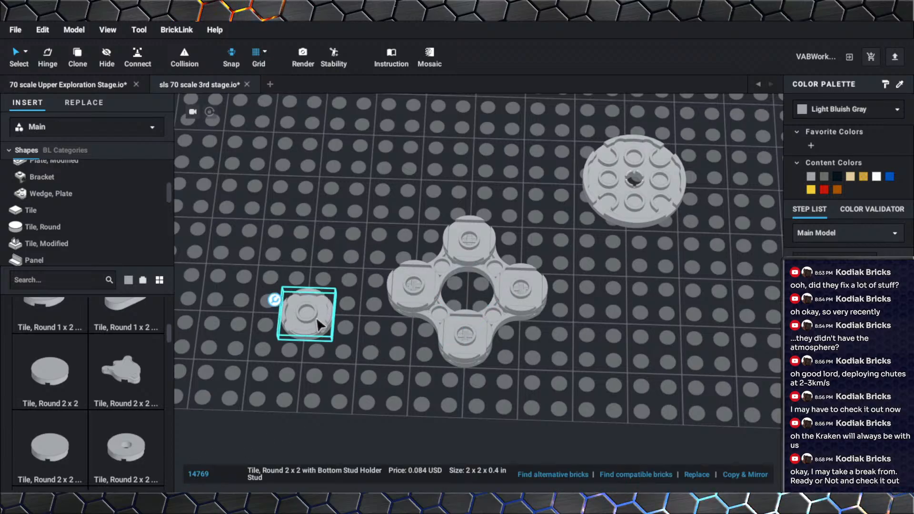
pyautogui.moveTo(327, 322)
pyautogui.mouseDown()
pyautogui.moveTo(475, 300)
pyautogui.moveTo(334, 332)
pyautogui.mouseUp()
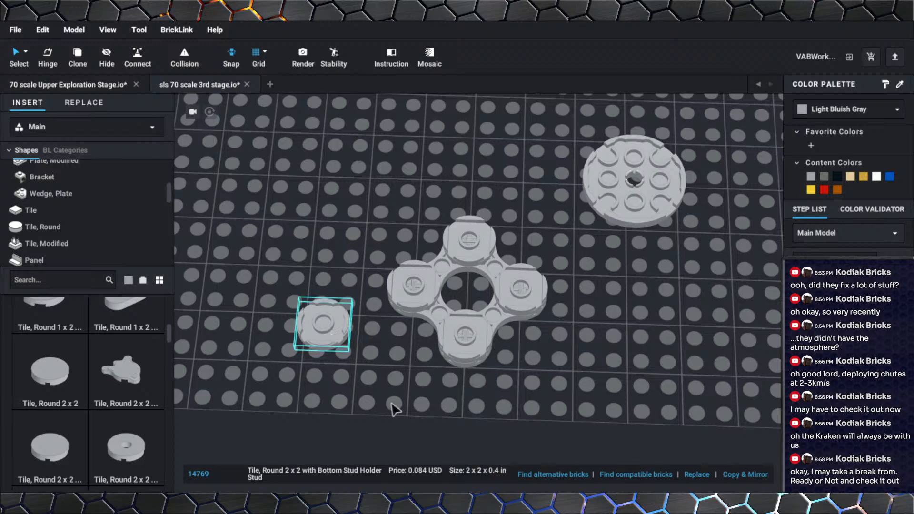
pyautogui.moveTo(583, 337); pyautogui.dragTo(389, 219)
pyautogui.click(581, 375)
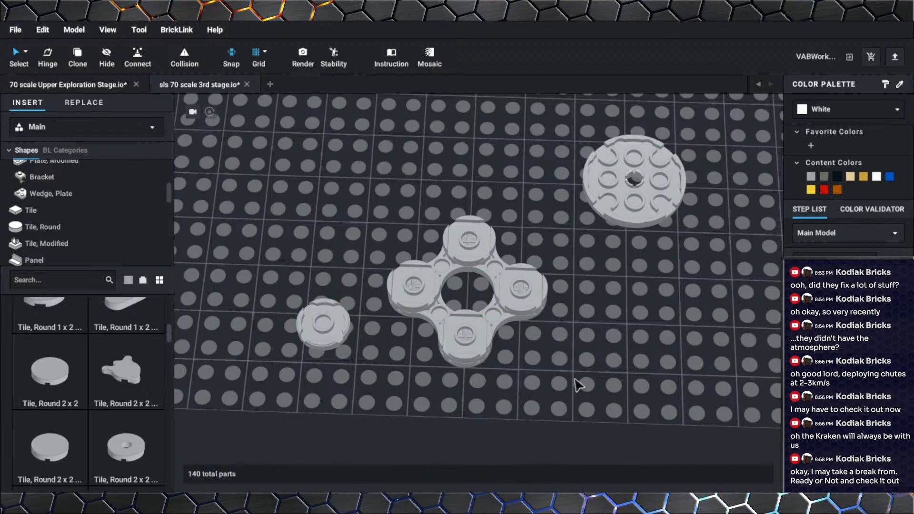
# Flip the entire tile cross over so its smooth side faces up.
pyautogui.moveTo(574, 379); pyautogui.dragTo(414, 248)
pyautogui.press('Up')
pyautogui.press('Up')
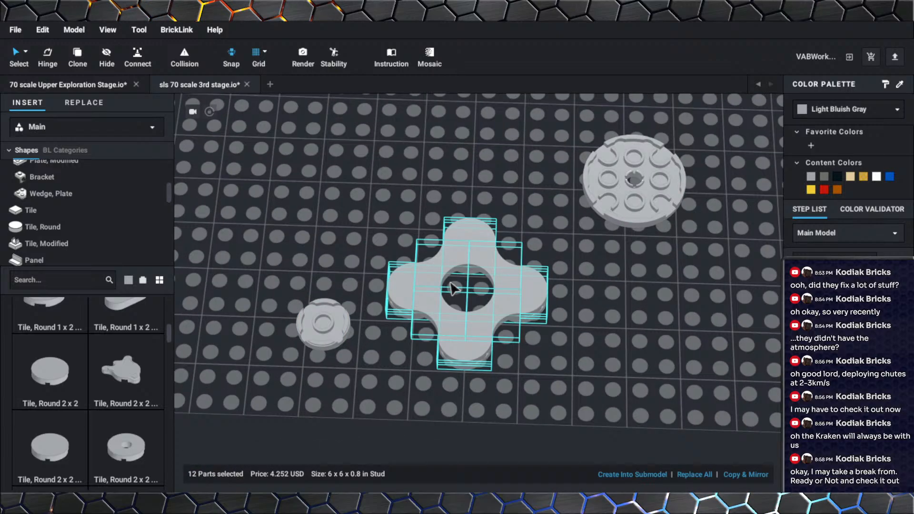
pyautogui.click(492, 431)
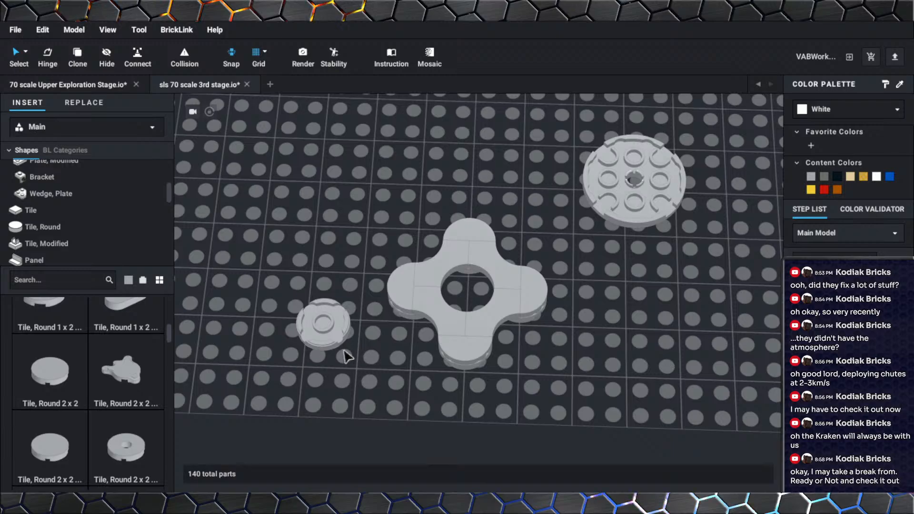
# Copy the Plate, Round 2 x 2 with Axle Hole under the cross's front arm, delete it and paste it back in the same place.
pyautogui.rightClick(480, 371)
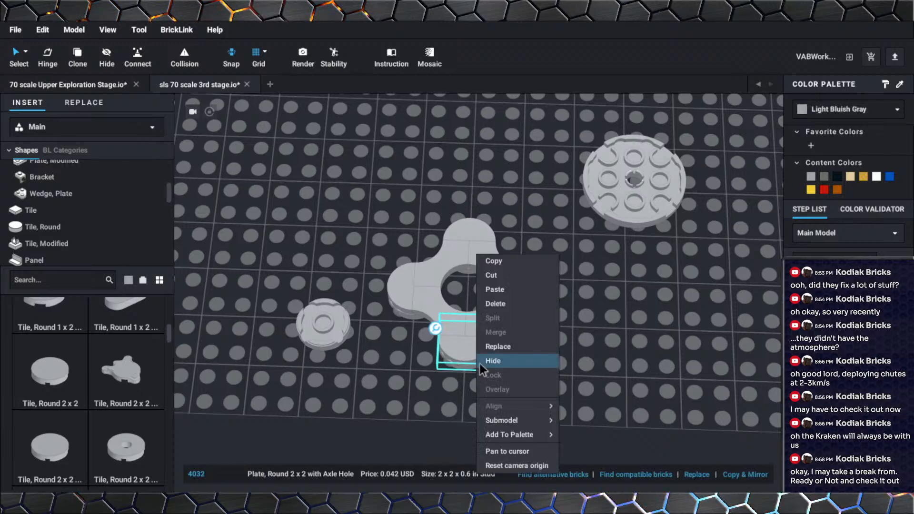
pyautogui.click(498, 267)
pyautogui.rightClick(561, 337)
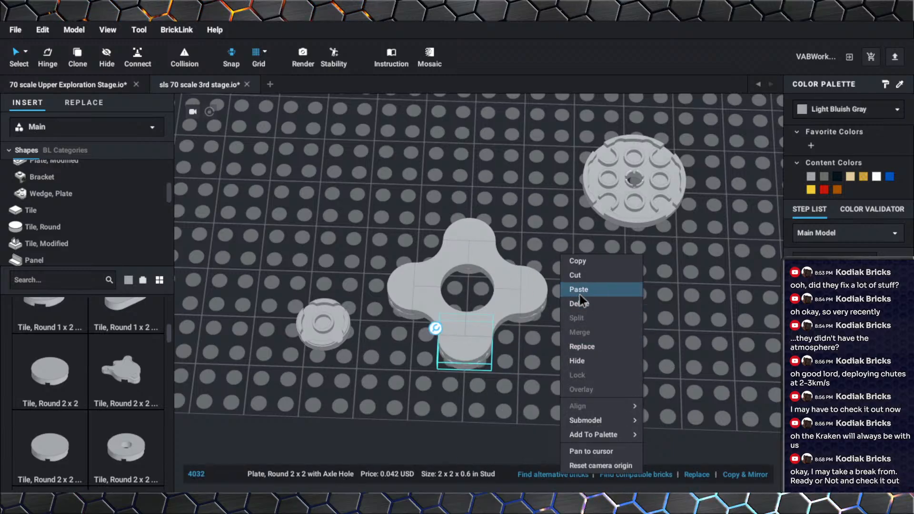
pyautogui.click(577, 303)
pyautogui.rightClick(572, 319)
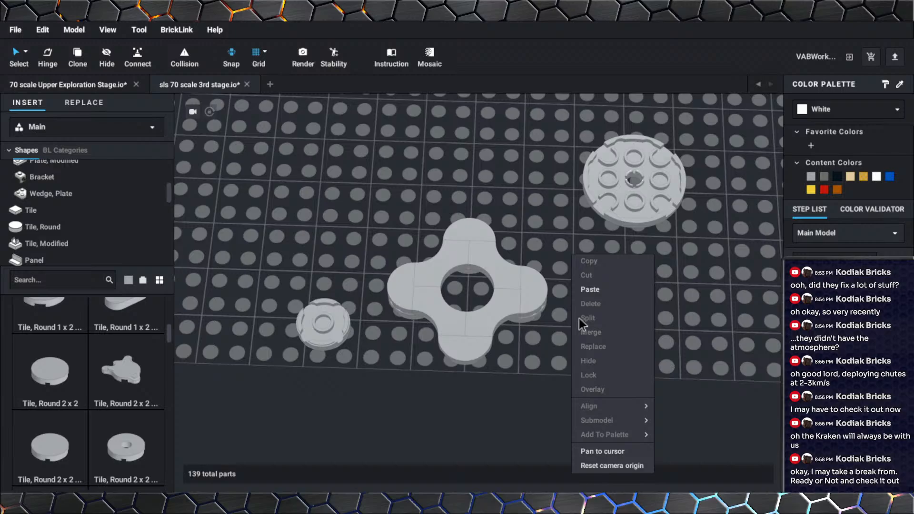
pyautogui.click(590, 289)
pyautogui.click(473, 357)
pyautogui.click(530, 364)
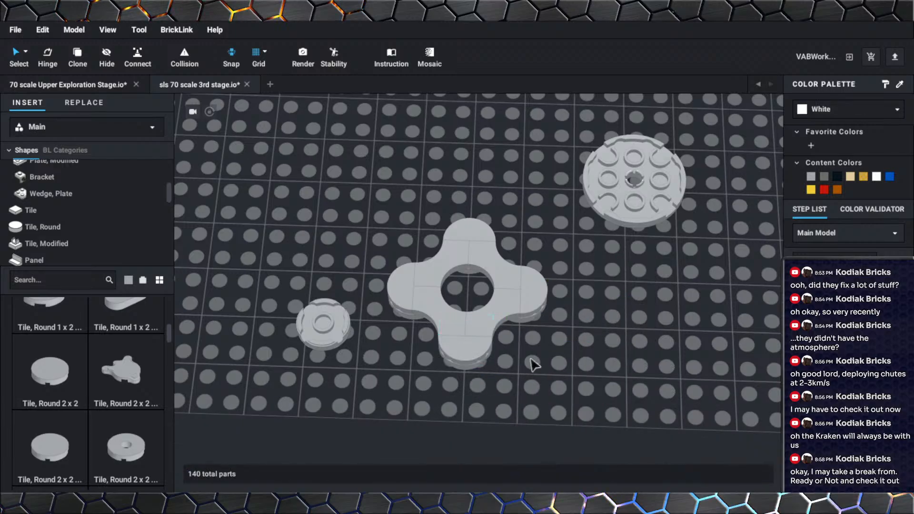
# Paste another Plate, Round 2 x 2 with Axle Hole onto the empty baseplate in front of the cross.
pyautogui.rightClick(530, 253)
pyautogui.click(553, 289)
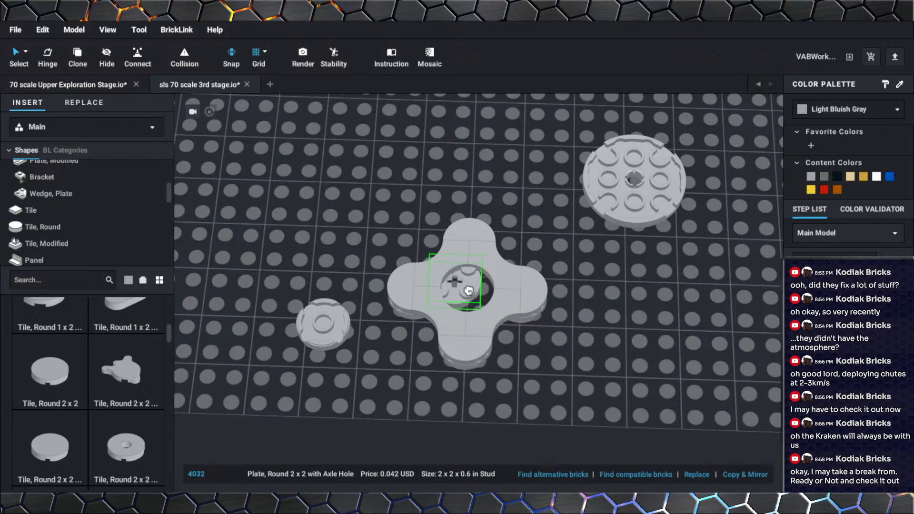
pyautogui.moveTo(467, 289); pyautogui.dragTo(482, 306, button='right')
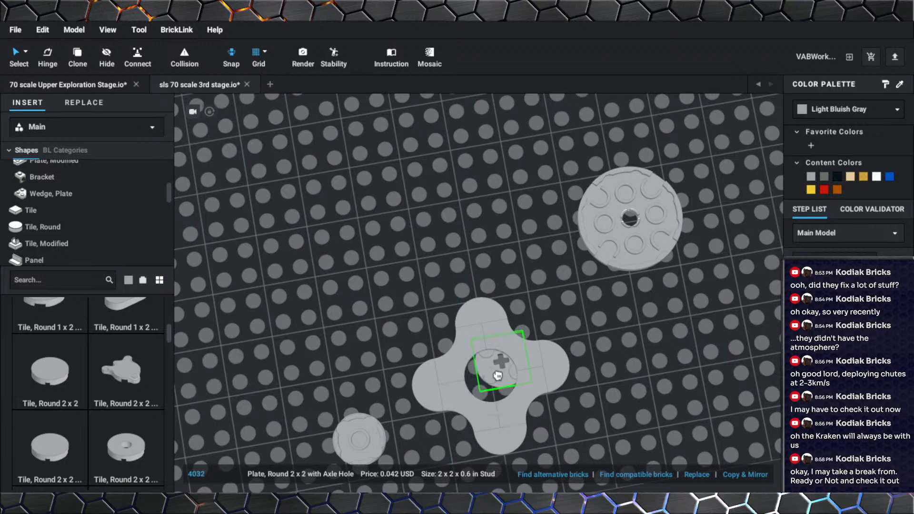
pyautogui.moveTo(486, 388); pyautogui.dragTo(502, 336, button='middle')
pyautogui.click(504, 357)
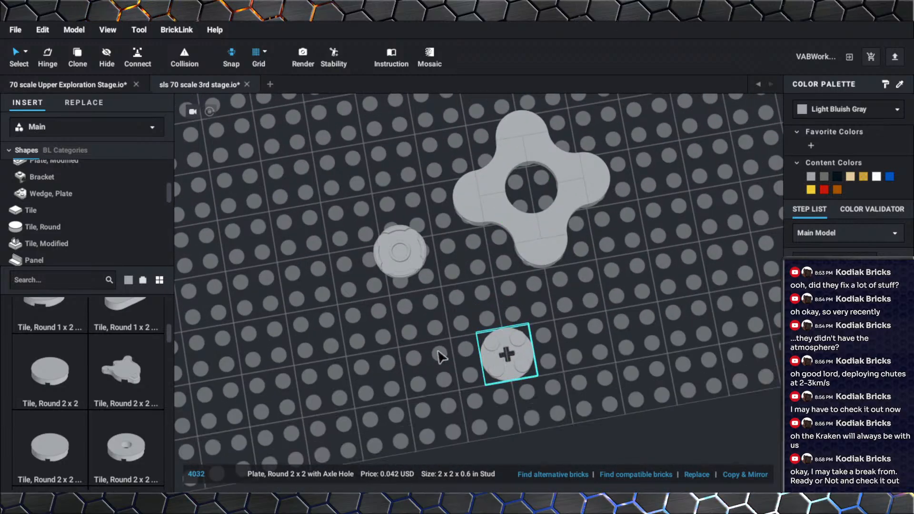
# Place the Tile, Round 2 x 2 with Bottom Stud Holder smooth side up on the separate axle-hole plate.
pyautogui.rightClick(436, 350)
pyautogui.click(415, 290)
pyautogui.moveTo(433, 289); pyautogui.dragTo(500, 374)
pyautogui.click(620, 293)
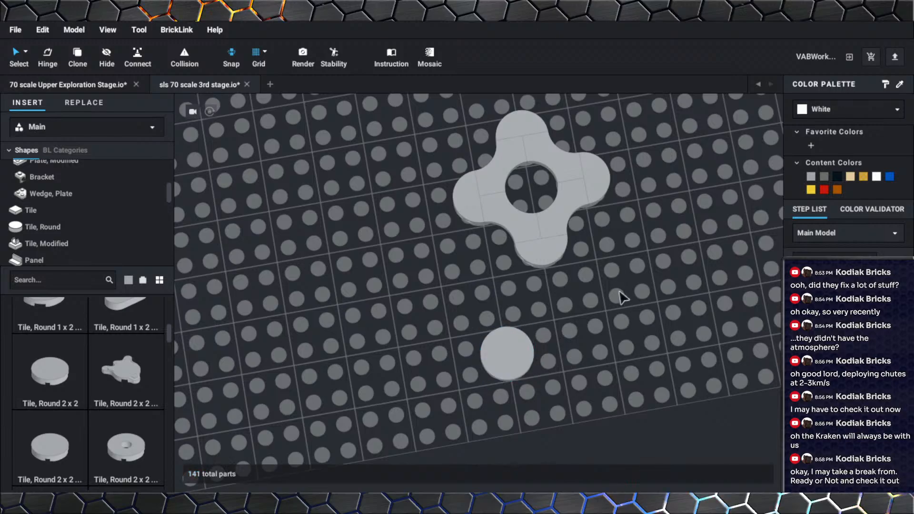
# Move the 12-part cross over the separate tile and plate so they fill its central opening.
pyautogui.moveTo(628, 255); pyautogui.dragTo(641, 300, button='middle')
pyautogui.moveTo(646, 298); pyautogui.dragTo(453, 174)
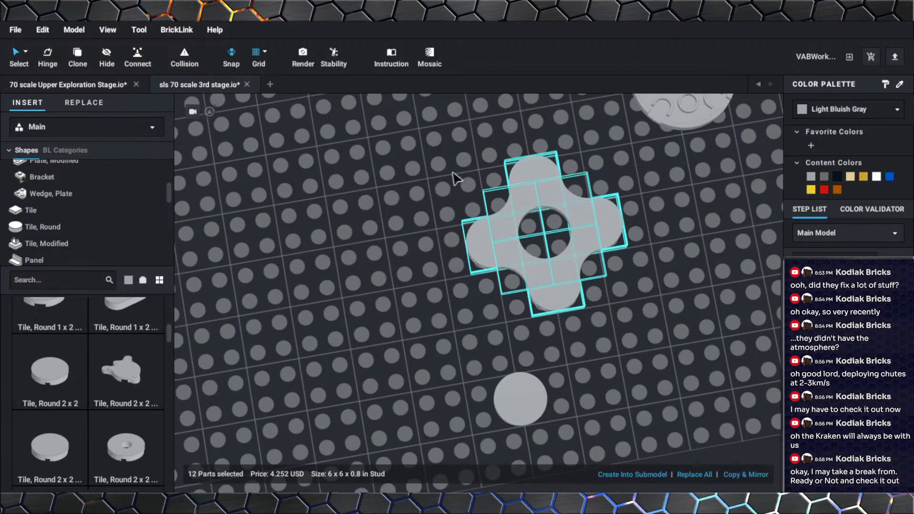
pyautogui.moveTo(567, 269); pyautogui.dragTo(541, 399)
pyautogui.click(706, 396)
# Flip the combined cross, including its new centre pieces, upside down and set it on the open baseplate.
pyautogui.moveTo(656, 360); pyautogui.dragTo(655, 354, button='right')
pyautogui.moveTo(659, 394); pyautogui.dragTo(399, 264)
pyautogui.press('Up')
pyautogui.press('Up')
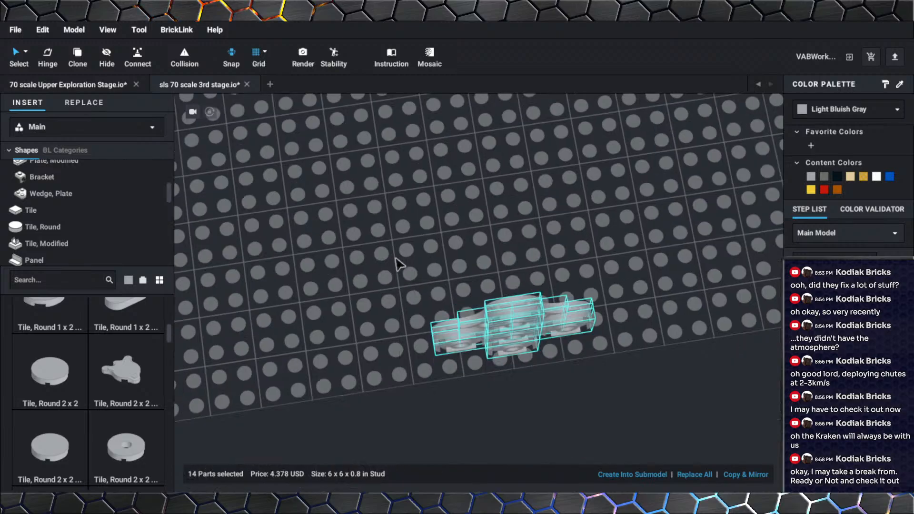
pyautogui.moveTo(513, 312)
pyautogui.mouseDown()
pyautogui.moveTo(514, 219)
pyautogui.moveTo(518, 304)
pyautogui.mouseUp()
pyautogui.moveTo(514, 216); pyautogui.dragTo(518, 304, button='middle')
pyautogui.moveTo(518, 305); pyautogui.dragTo(516, 320)
pyautogui.moveTo(517, 305); pyautogui.dragTo(516, 321, button='middle')
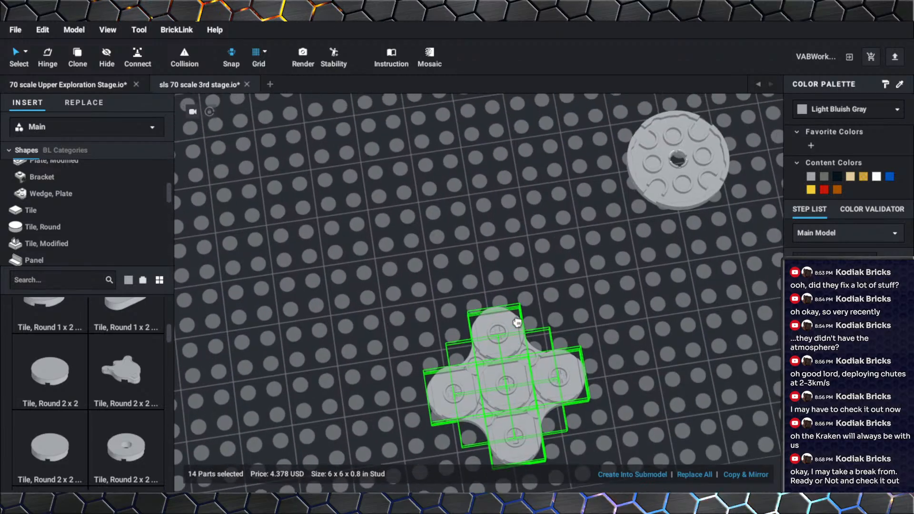
pyautogui.moveTo(516, 320); pyautogui.dragTo(465, 227)
pyautogui.click(526, 297)
# Delete the axle-hole round plate from the flipped cross's centre, keeping the stud-holder tile.
pyautogui.scroll(3, 525, 296)
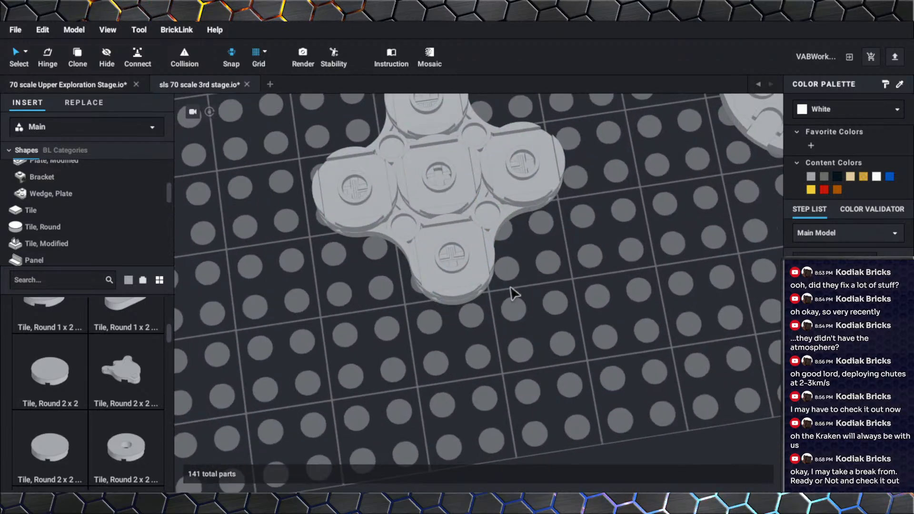
pyautogui.scroll(5, 546, 360)
pyautogui.moveTo(546, 361); pyautogui.dragTo(547, 387, button='right')
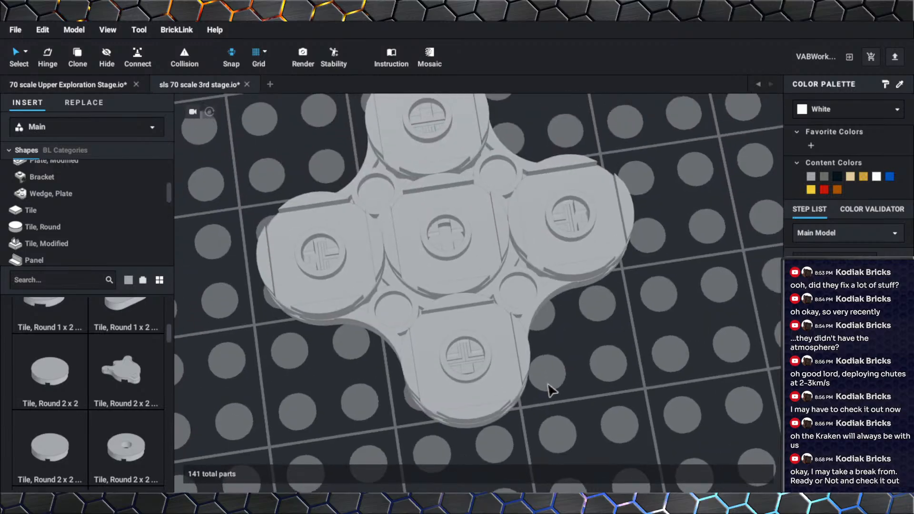
pyautogui.click(450, 264)
pyautogui.press('Delete')
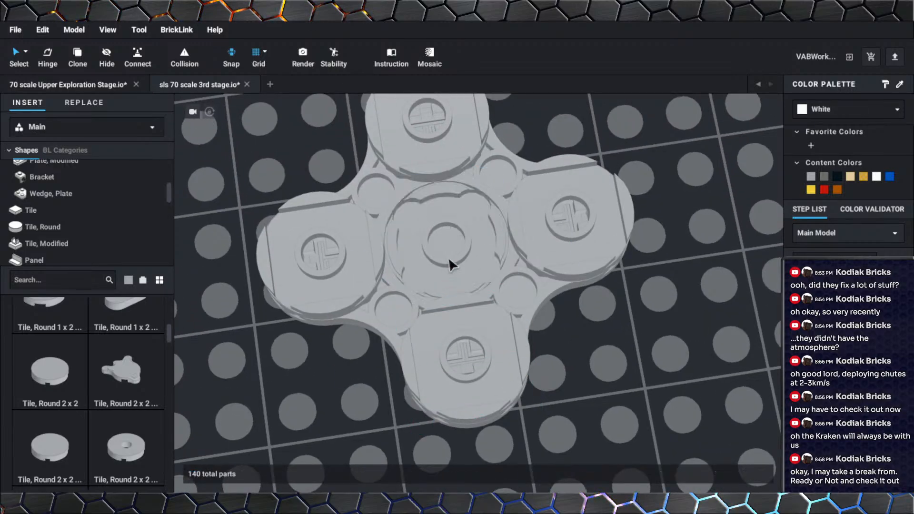
# Browse the part categories from Plate to Minifigure and the round tile list for further parts to use with the cross.
pyautogui.scroll(-4, 458, 276)
pyautogui.scroll(2, 550, 336)
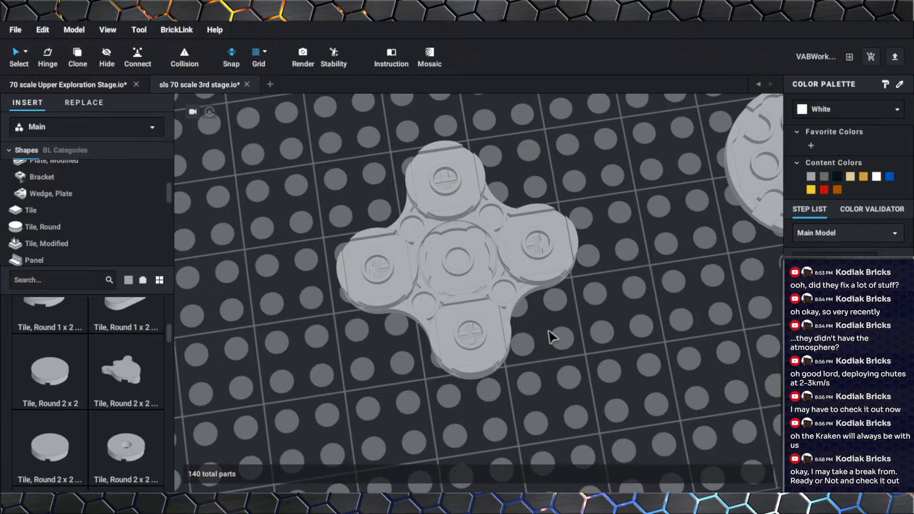
pyautogui.scroll(2, 56, 229)
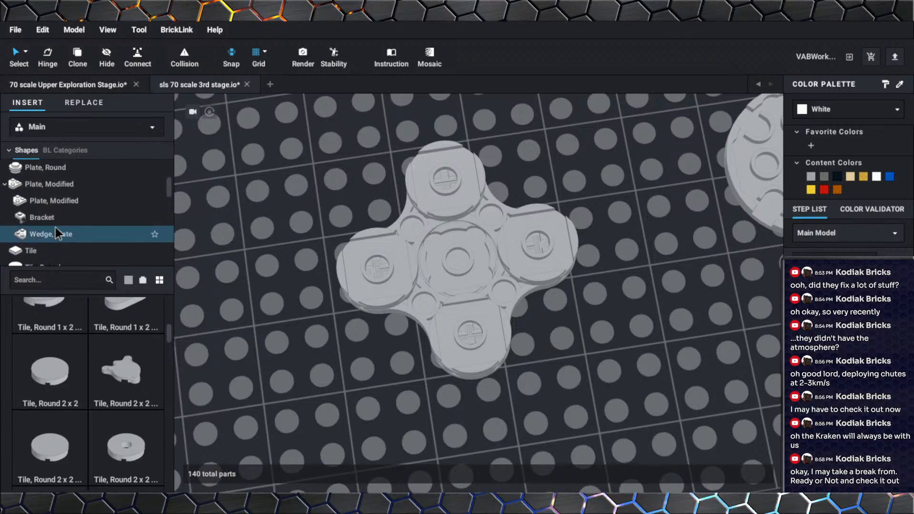
pyautogui.scroll(2, 55, 232)
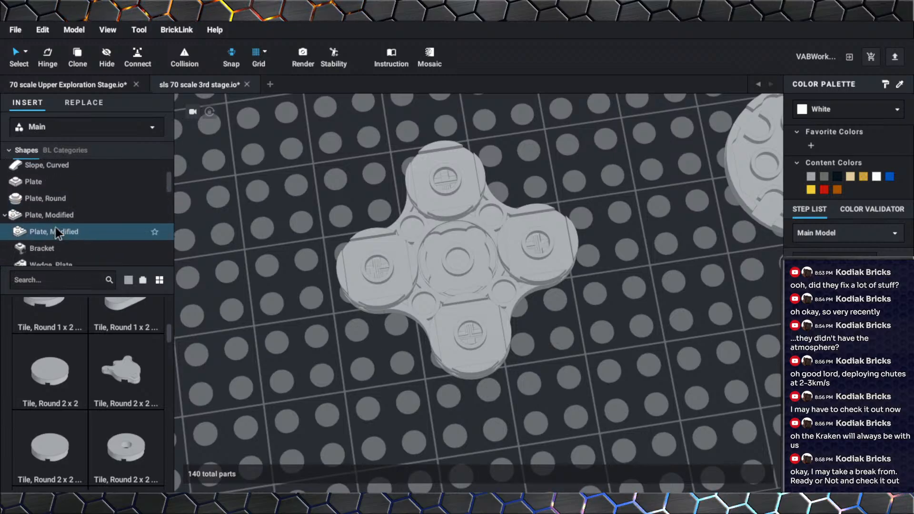
pyautogui.scroll(-2, 55, 231)
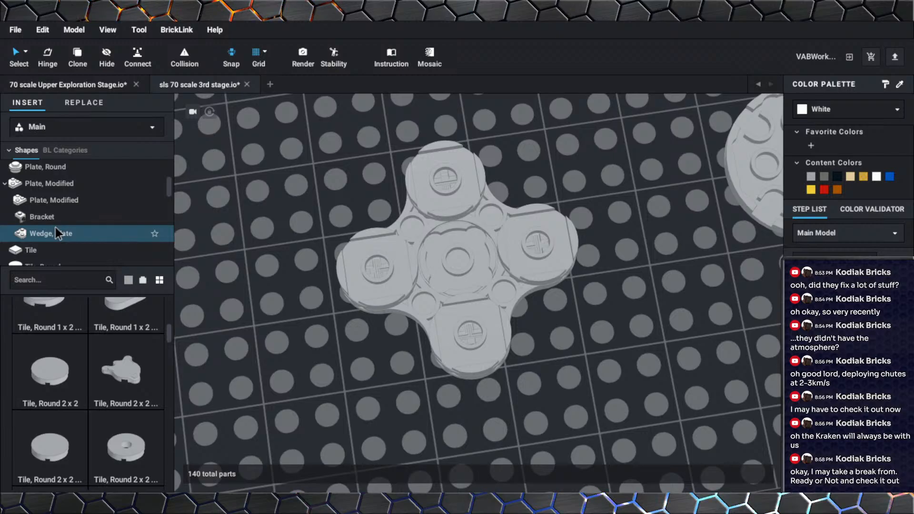
pyautogui.scroll(-1, 55, 228)
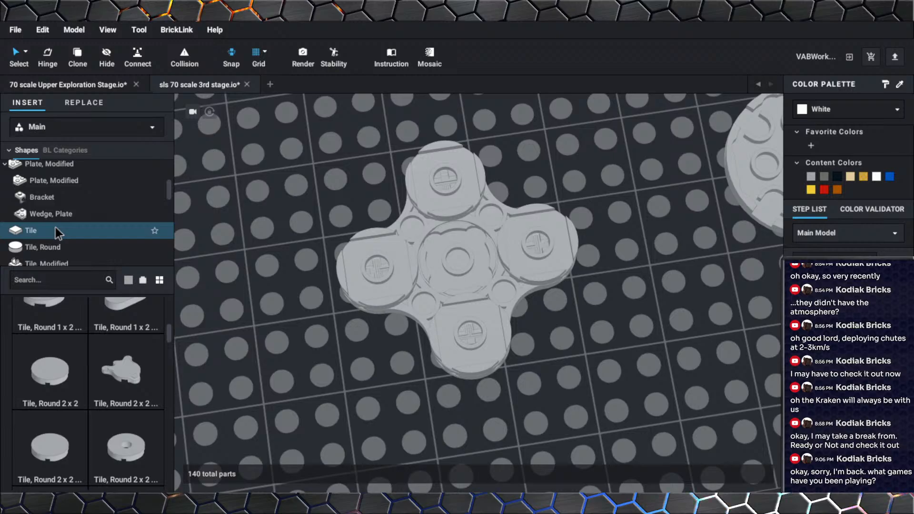
pyautogui.scroll(-6, 55, 229)
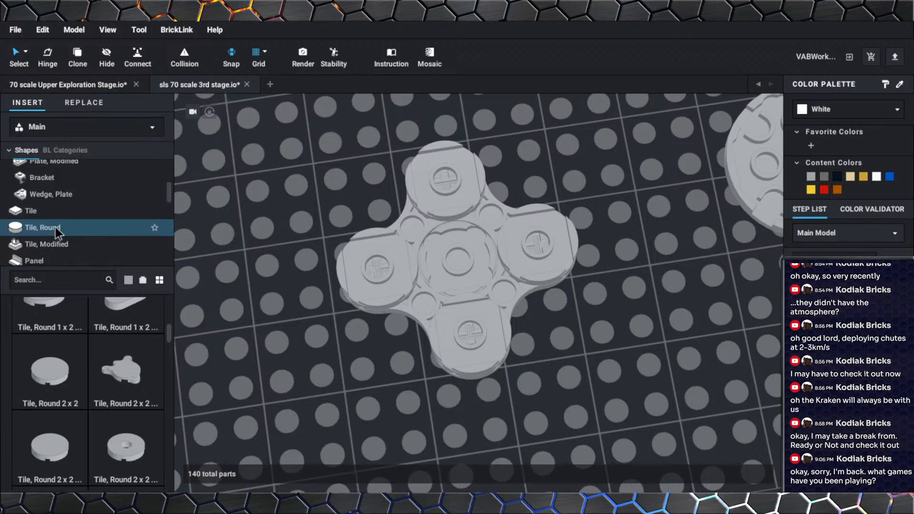
pyautogui.scroll(-4, 55, 227)
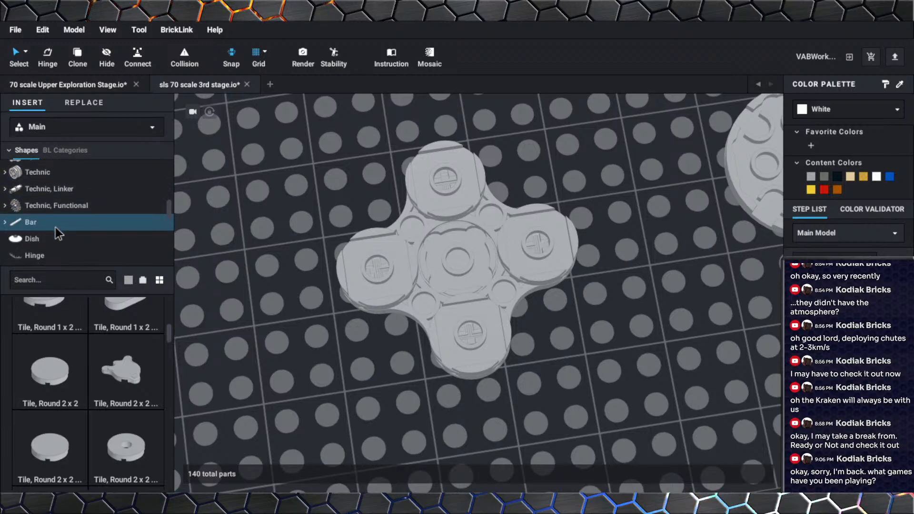
pyautogui.scroll(-3, 56, 227)
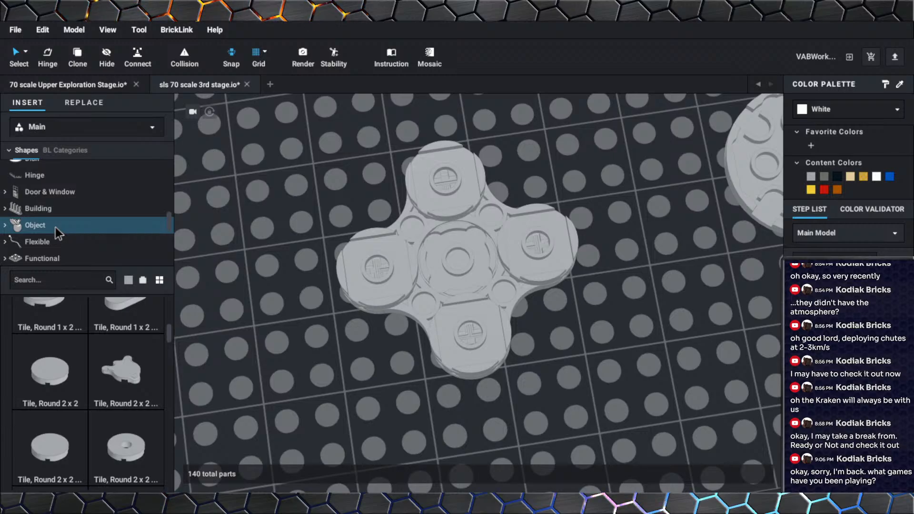
pyautogui.scroll(-4, 55, 227)
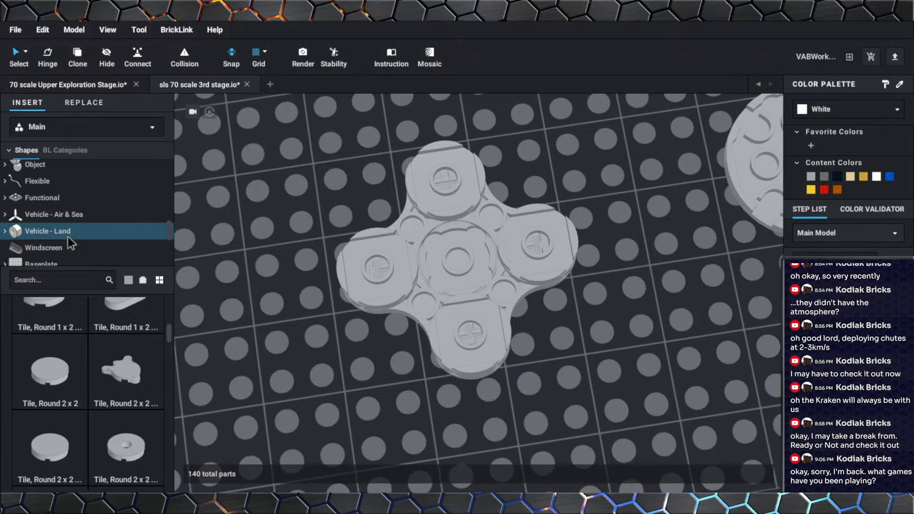
pyautogui.scroll(-2, 84, 245)
pyautogui.scroll(-3, 83, 246)
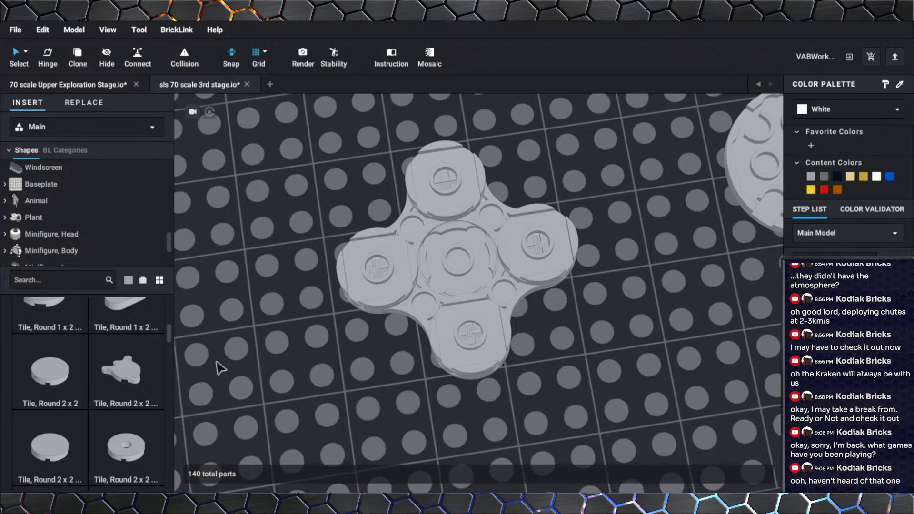
pyautogui.scroll(-1, 316, 378)
pyautogui.scroll(-2, 141, 372)
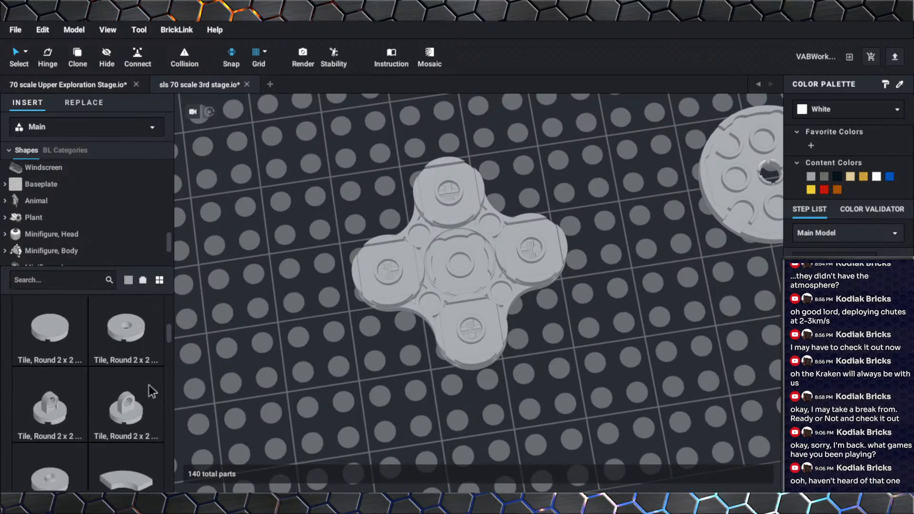
pyautogui.scroll(-2, 105, 425)
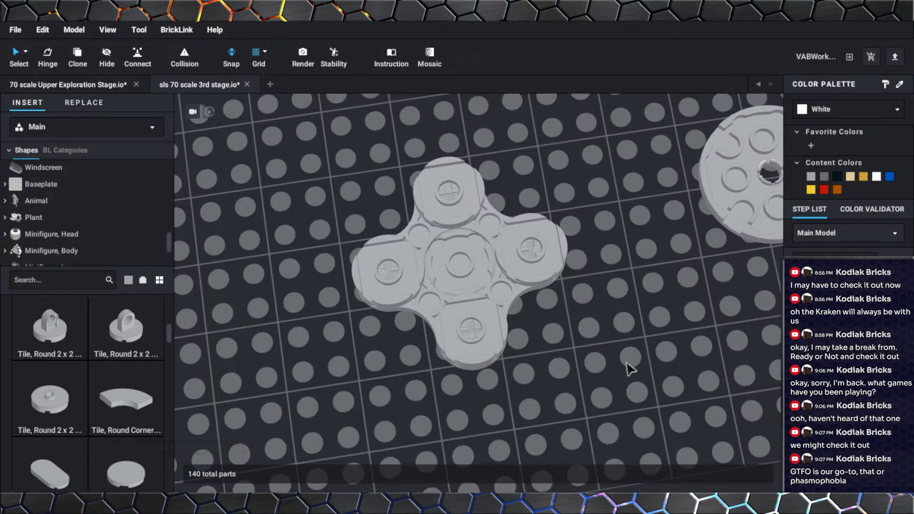
pyautogui.click(441, 281)
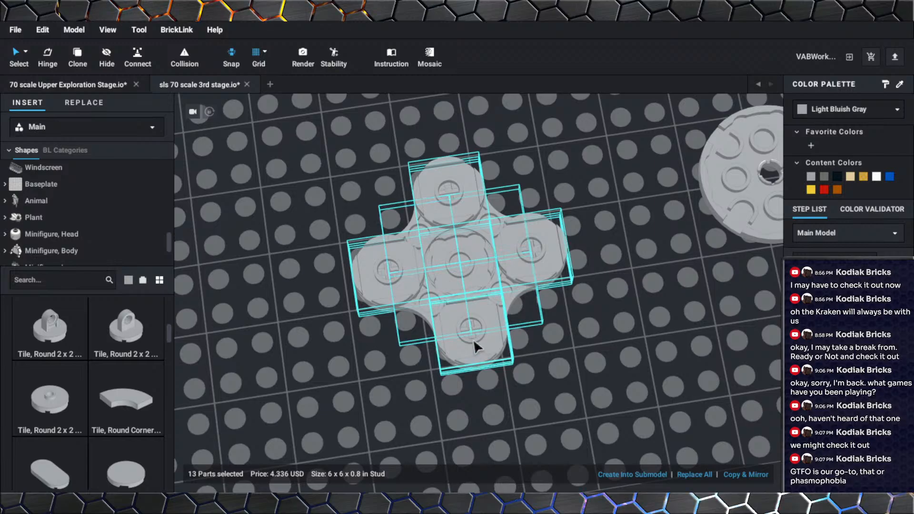
pyautogui.moveTo(473, 339); pyautogui.dragTo(468, 338)
pyautogui.click(571, 381)
pyautogui.scroll(-3, 571, 381)
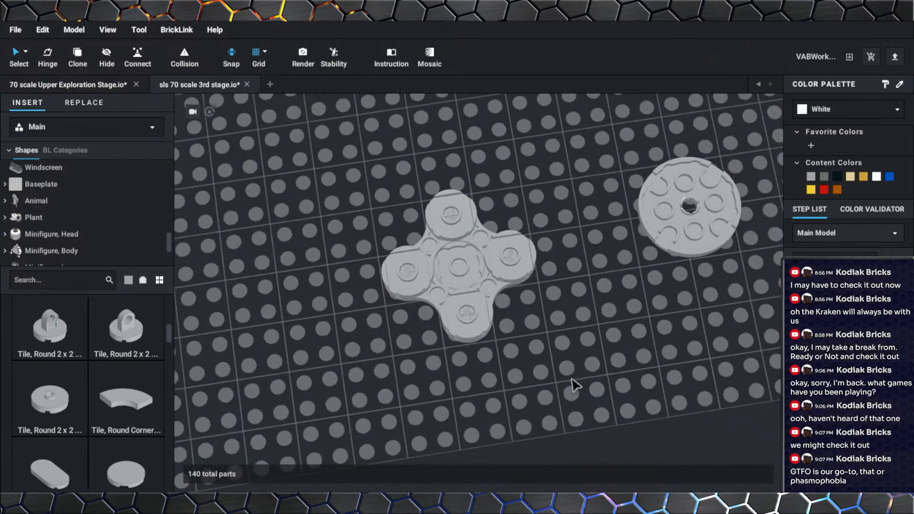
pyautogui.moveTo(571, 381); pyautogui.dragTo(564, 385, button='middle')
pyautogui.scroll(2, 564, 386)
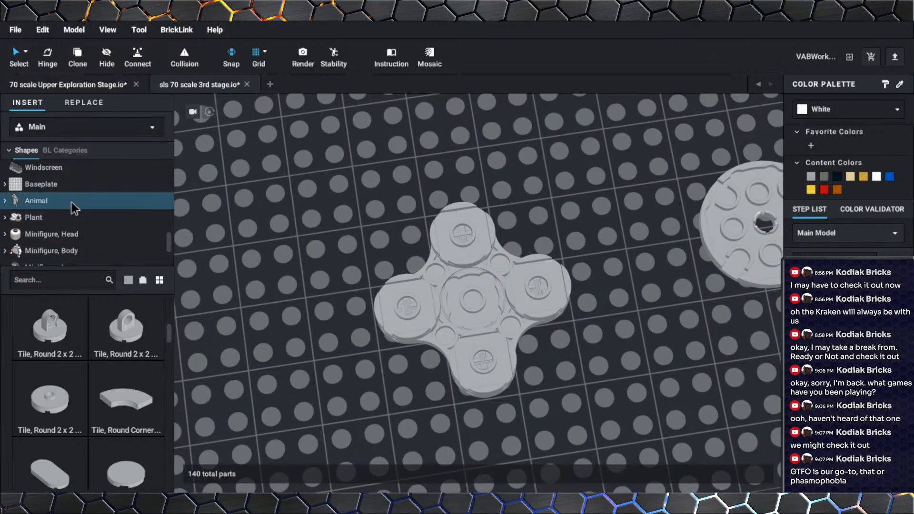
# Look through the part categories and the aircraft pieces under Vehicle - Air & Sea for an engine-section part.
pyautogui.scroll(3, 71, 204)
pyautogui.scroll(6, 71, 203)
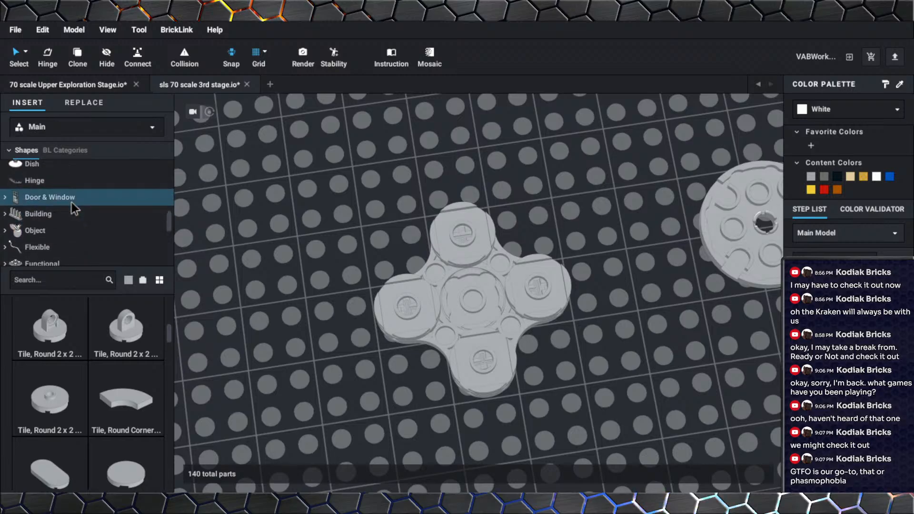
pyautogui.scroll(-7, 72, 202)
pyautogui.scroll(-6, 72, 202)
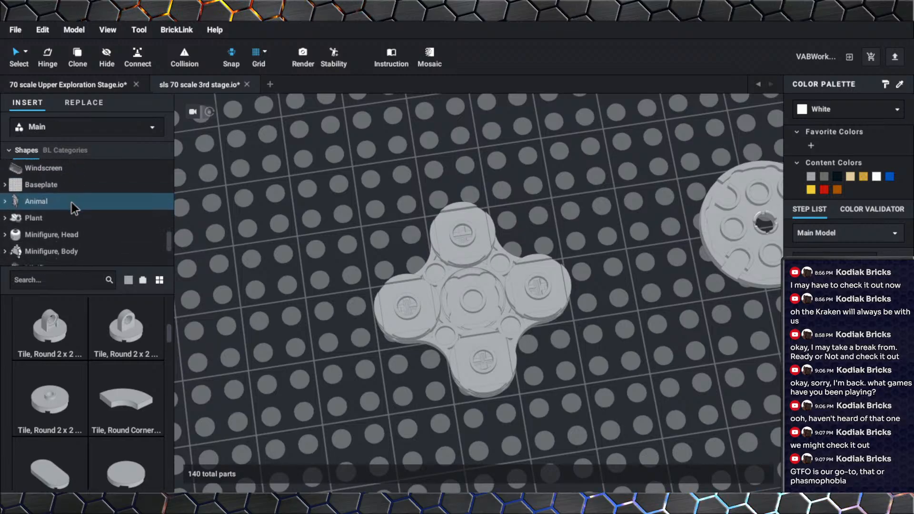
pyautogui.scroll(6, 64, 225)
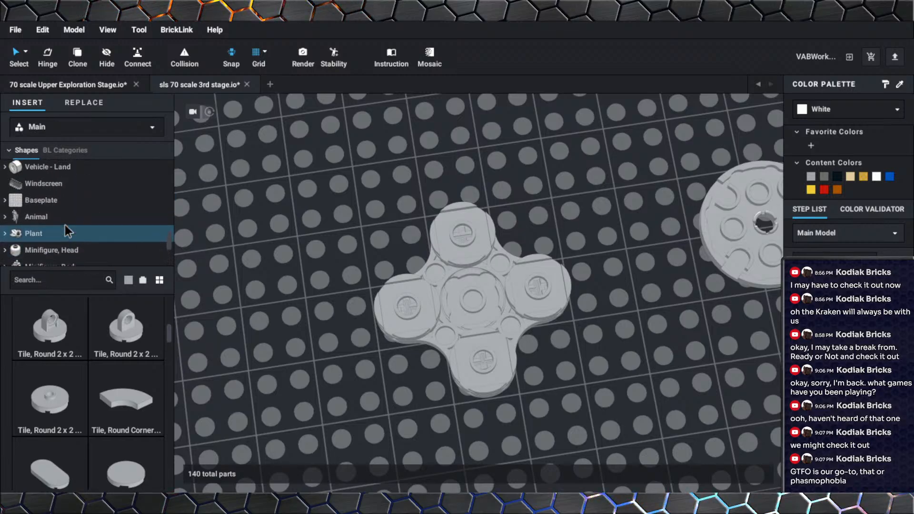
pyautogui.scroll(1, 64, 224)
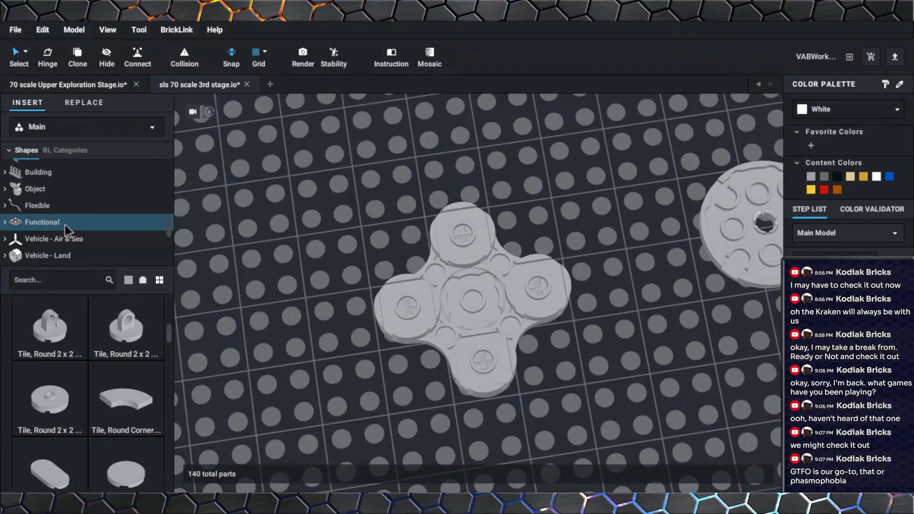
pyautogui.click(65, 238)
pyautogui.scroll(-2, 80, 335)
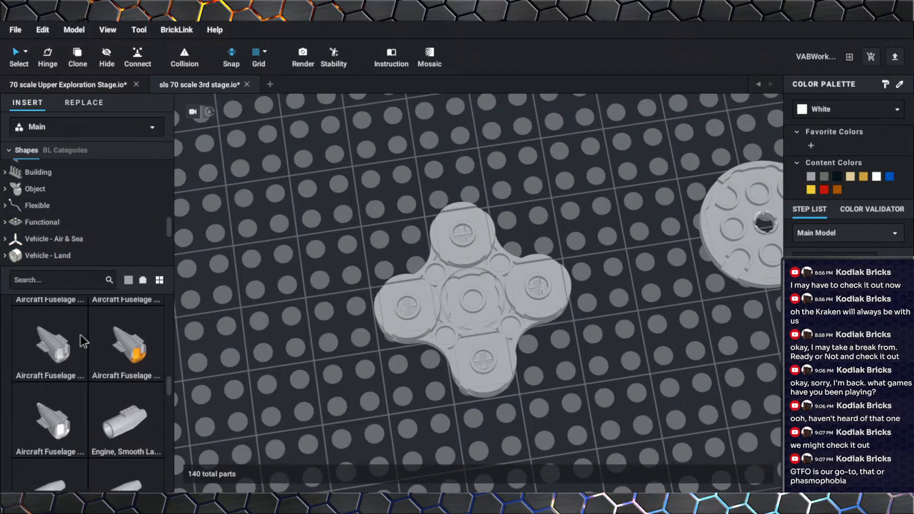
pyautogui.scroll(-8, 80, 335)
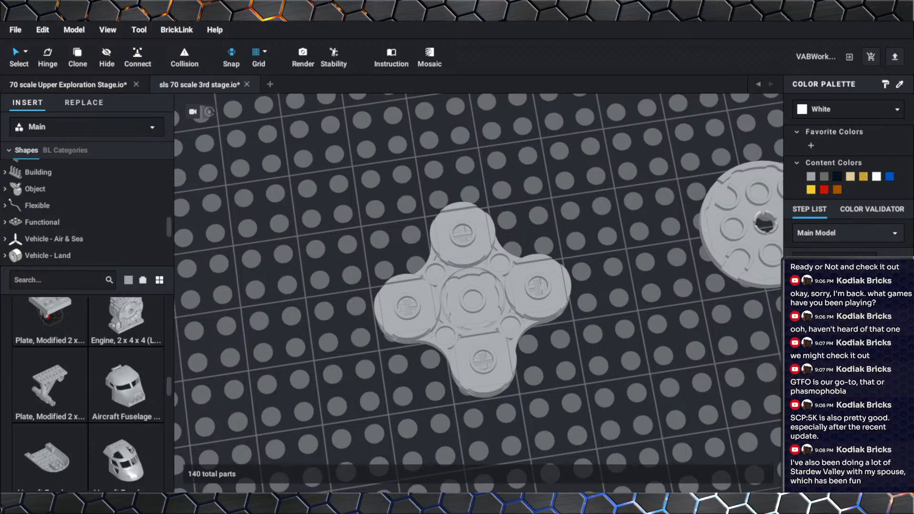
pyautogui.scroll(-3, 595, 321)
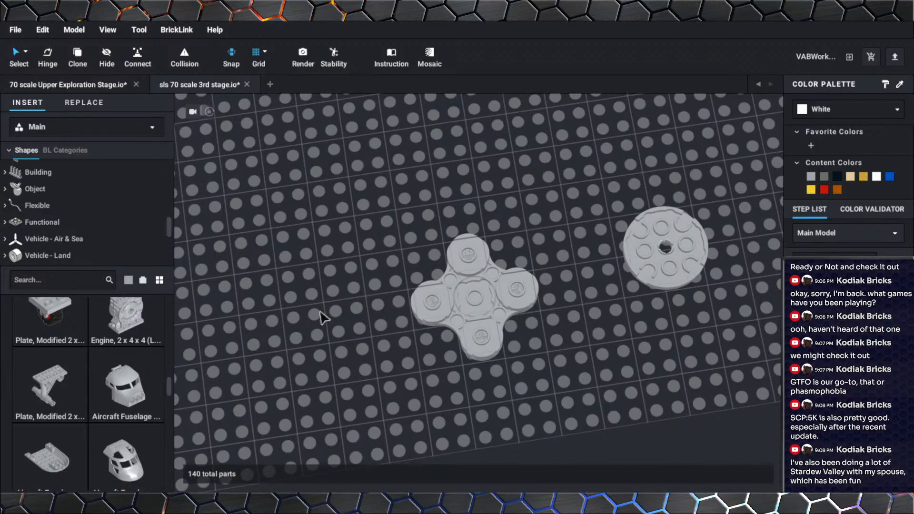
# Inspect the tile cross from a lower angle and scan the categories between Tile, Round and Vehicle - Land for suitable parts.
pyautogui.moveTo(321, 318); pyautogui.dragTo(359, 308, button='right')
pyautogui.scroll(5, 360, 310)
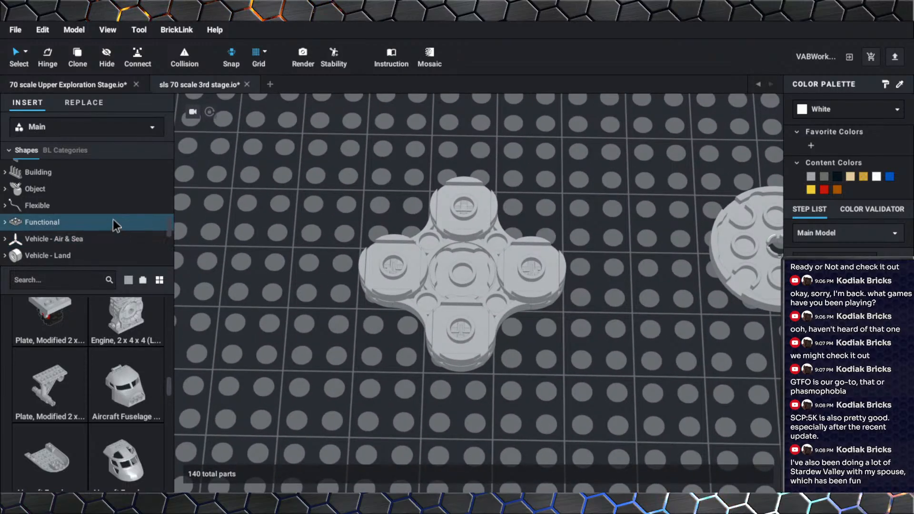
pyautogui.scroll(3, 95, 214)
pyautogui.scroll(4, 82, 208)
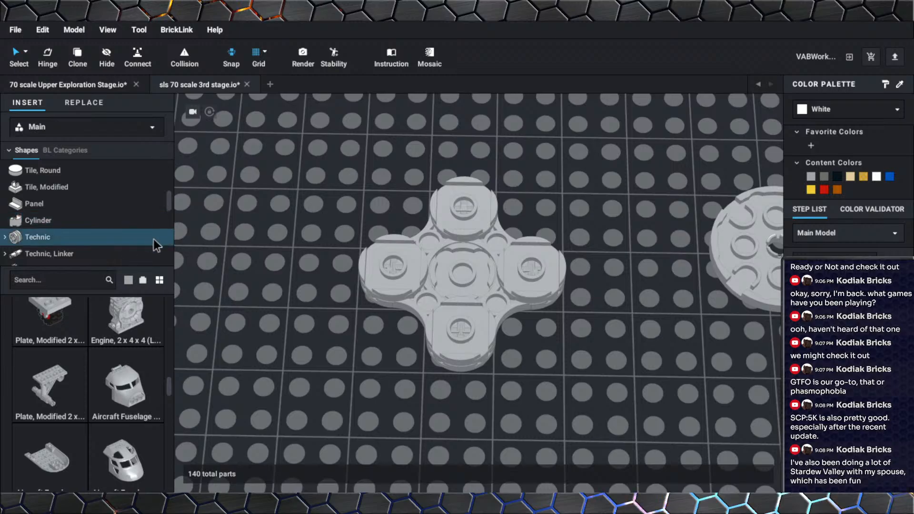
pyautogui.scroll(-3, 265, 285)
pyautogui.scroll(2, 360, 280)
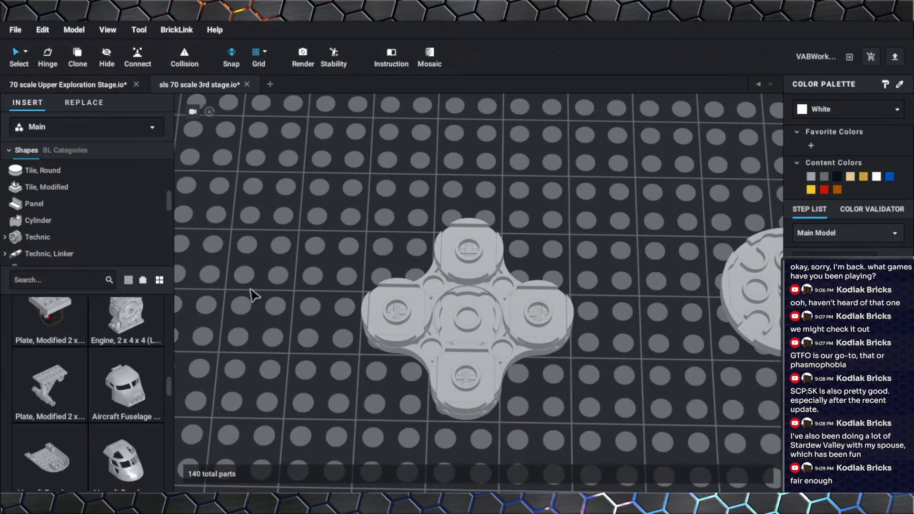
pyautogui.scroll(-1, 84, 238)
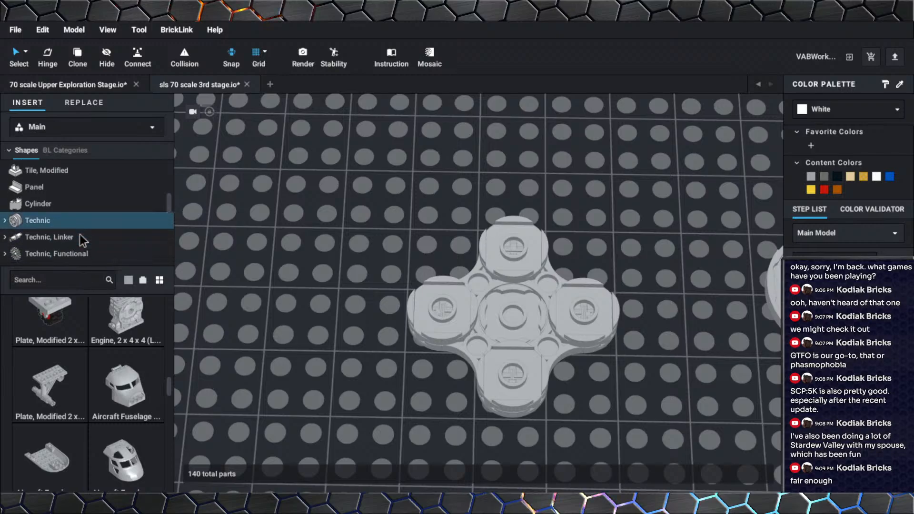
pyautogui.scroll(-10, 79, 233)
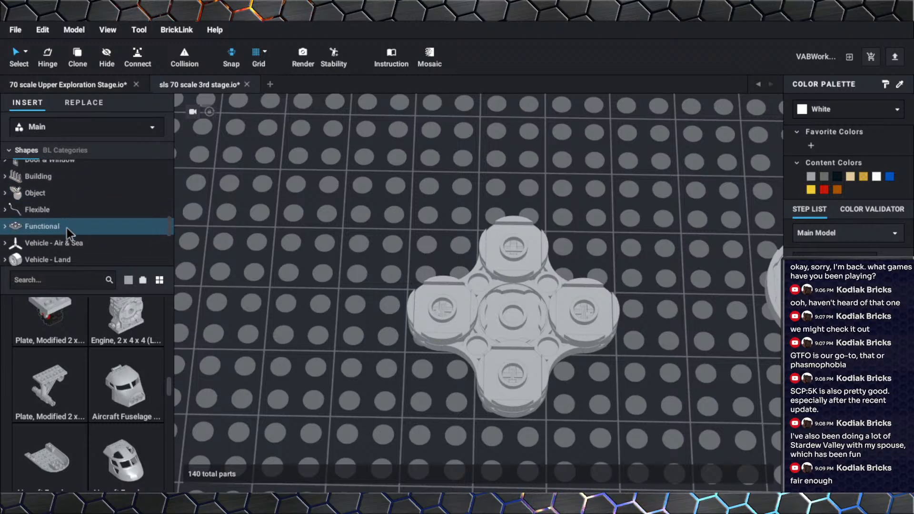
pyautogui.scroll(-1, 67, 227)
# Expand the Vehicle - Air & Sea category and examine its propeller, tail and wing parts.
pyautogui.click(62, 221)
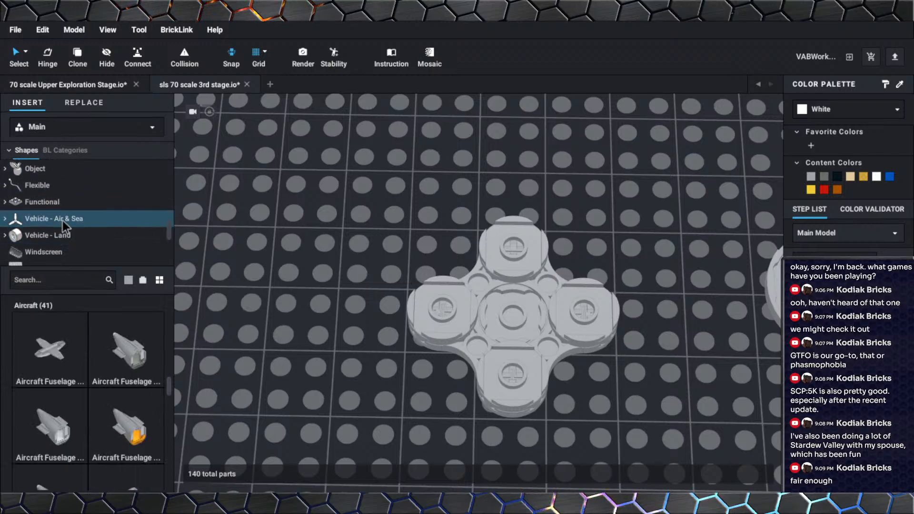
pyautogui.click(5, 219)
pyautogui.scroll(-3, 21, 221)
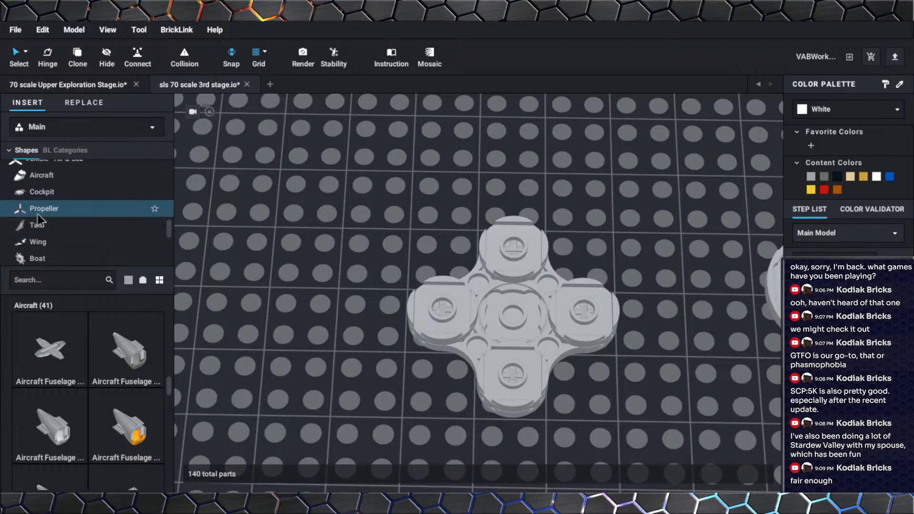
pyautogui.click(37, 213)
pyautogui.scroll(-5, 108, 365)
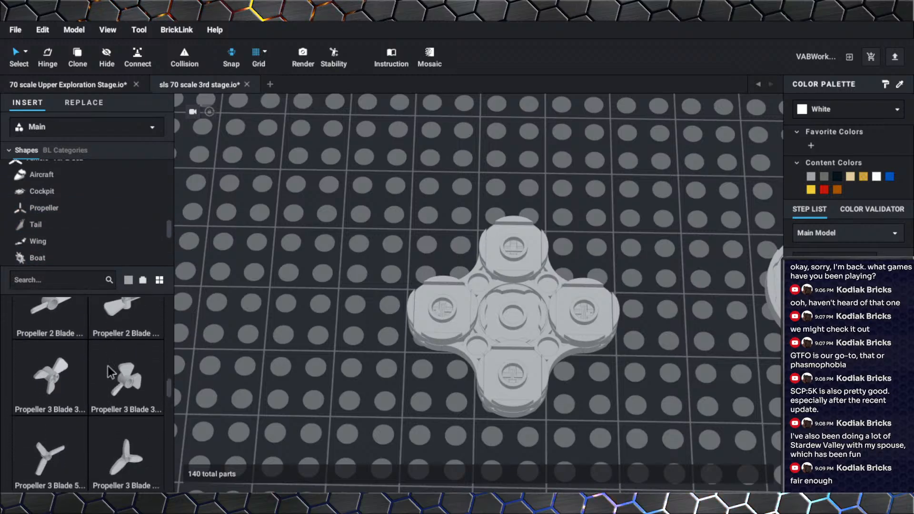
pyautogui.scroll(-5, 108, 365)
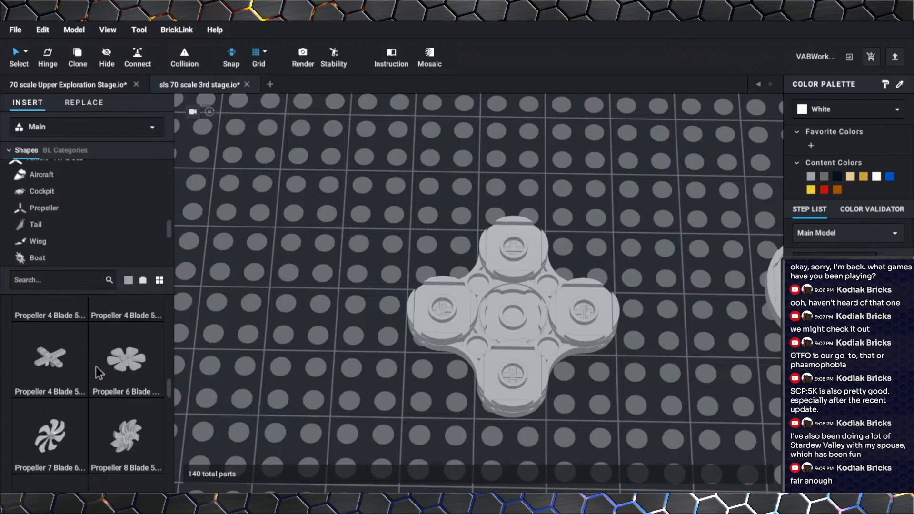
pyautogui.scroll(-5, 94, 366)
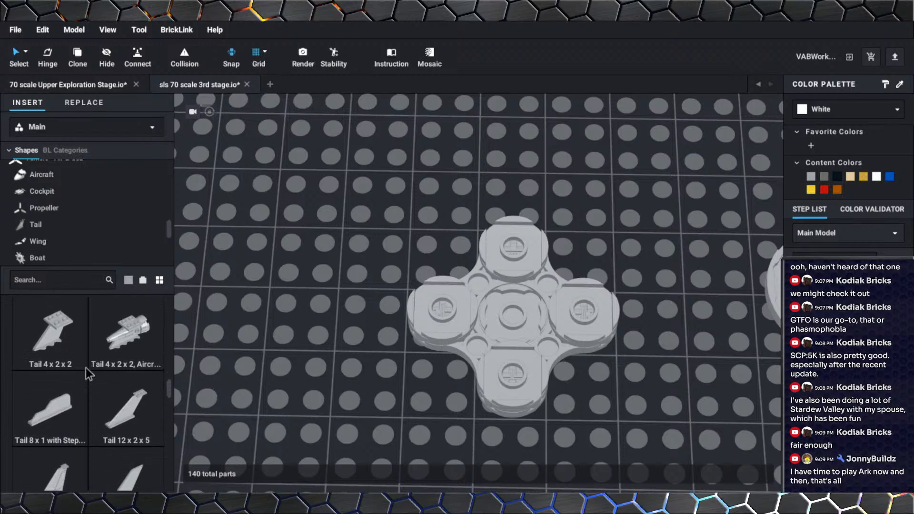
pyautogui.scroll(-1, 85, 368)
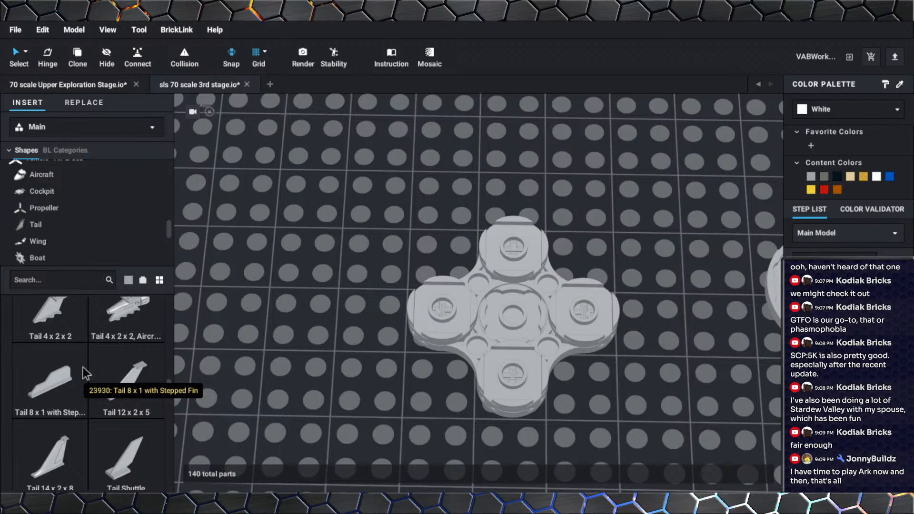
pyautogui.scroll(-1, 83, 367)
pyautogui.scroll(-8, 82, 372)
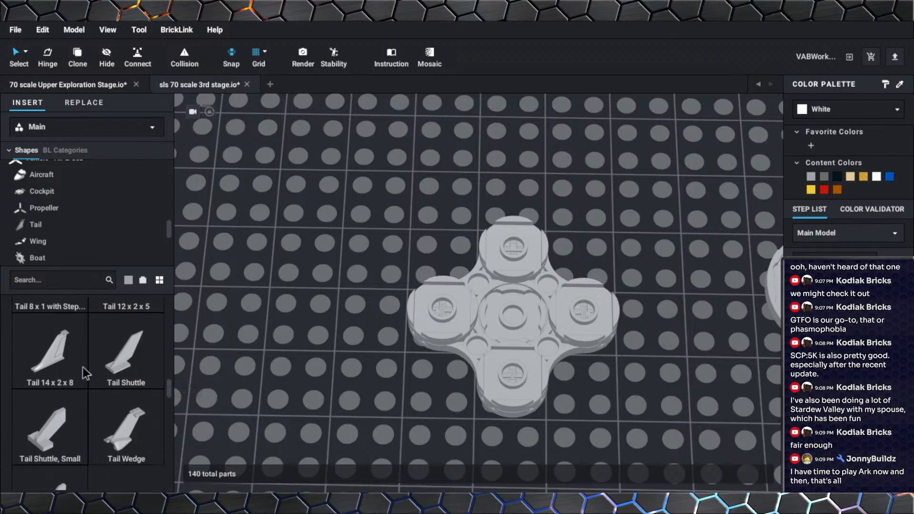
pyautogui.scroll(-8, 83, 368)
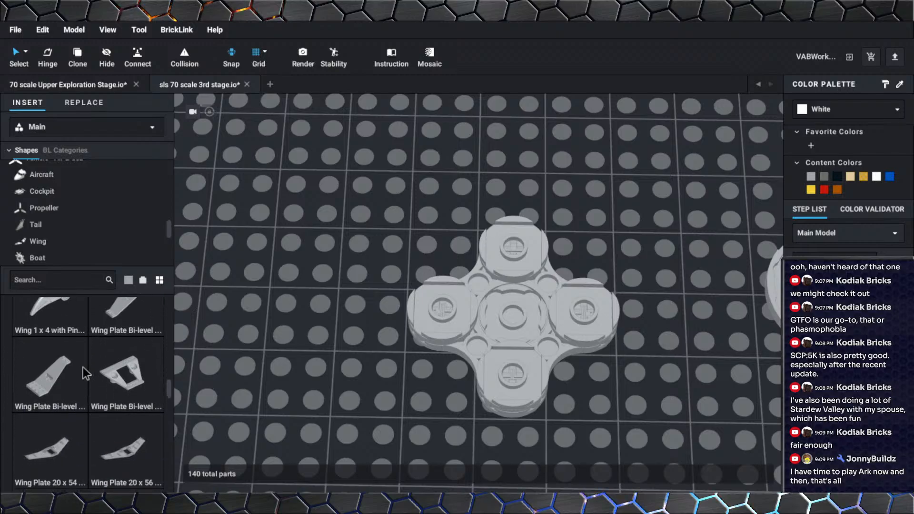
# Check the boat masts, hulls, anchors and other boat parts for a piece that could suit the cross.
pyautogui.scroll(-6, 82, 367)
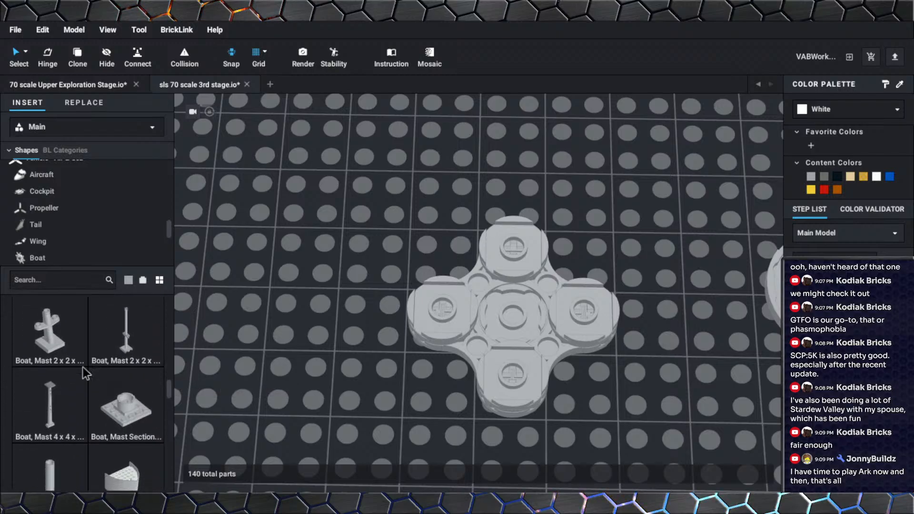
pyautogui.scroll(-6, 83, 367)
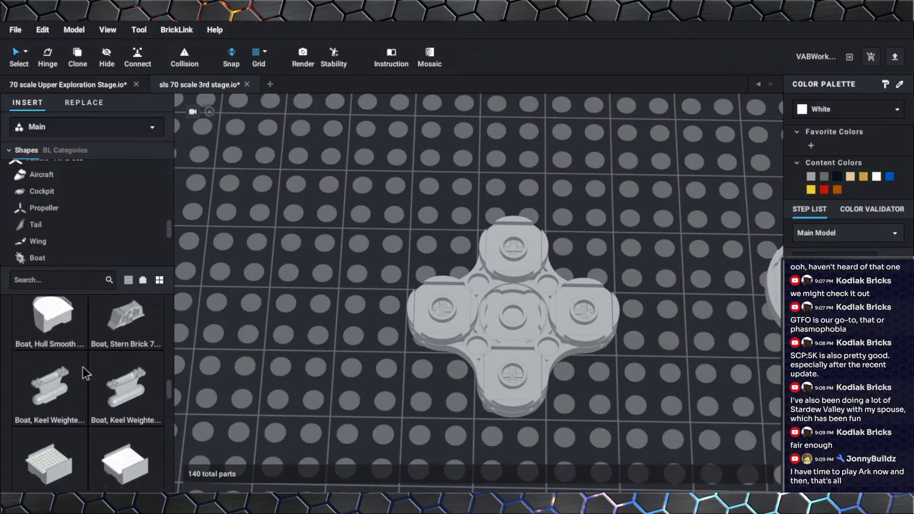
pyautogui.scroll(-6, 79, 368)
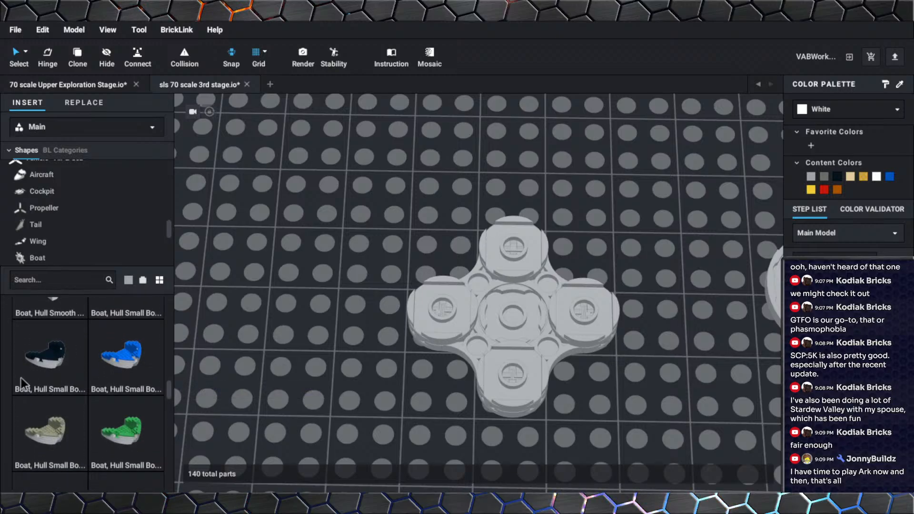
pyautogui.scroll(-5, 13, 379)
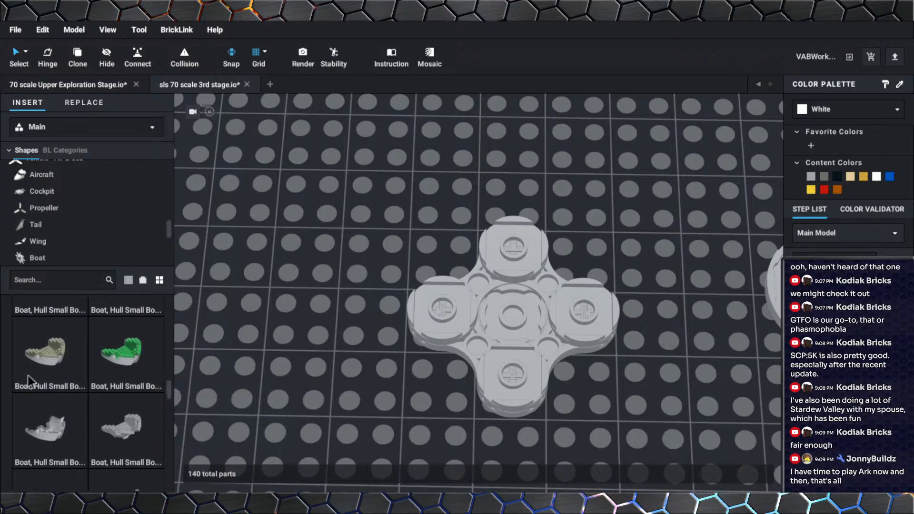
pyautogui.scroll(-5, 12, 386)
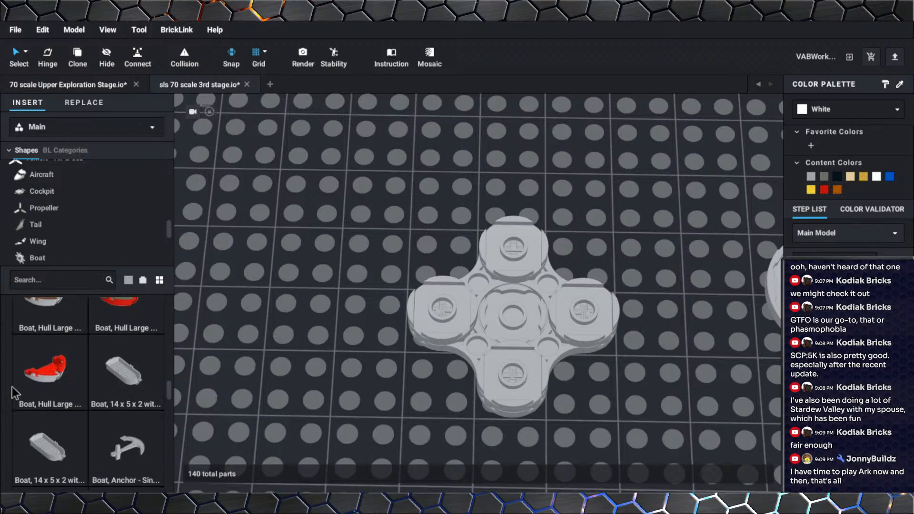
pyautogui.scroll(-2, 12, 387)
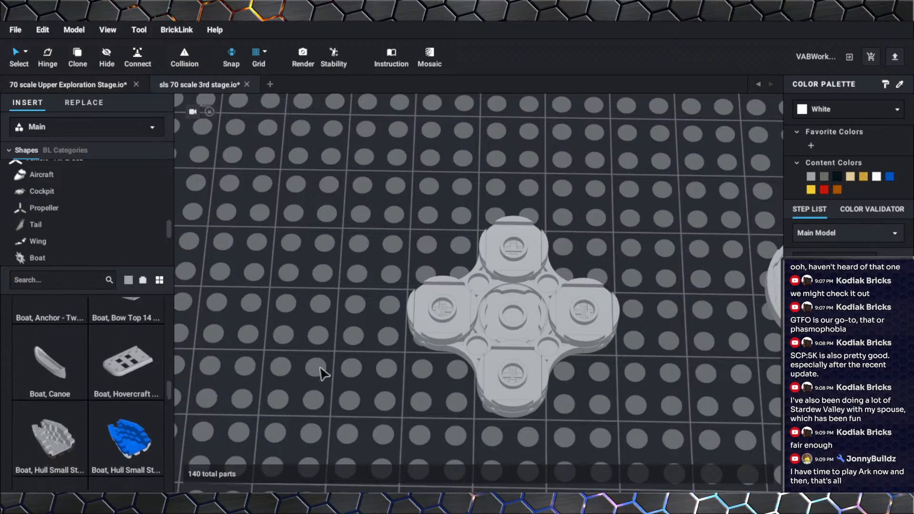
pyautogui.scroll(-2, 595, 355)
pyautogui.scroll(-6, 594, 351)
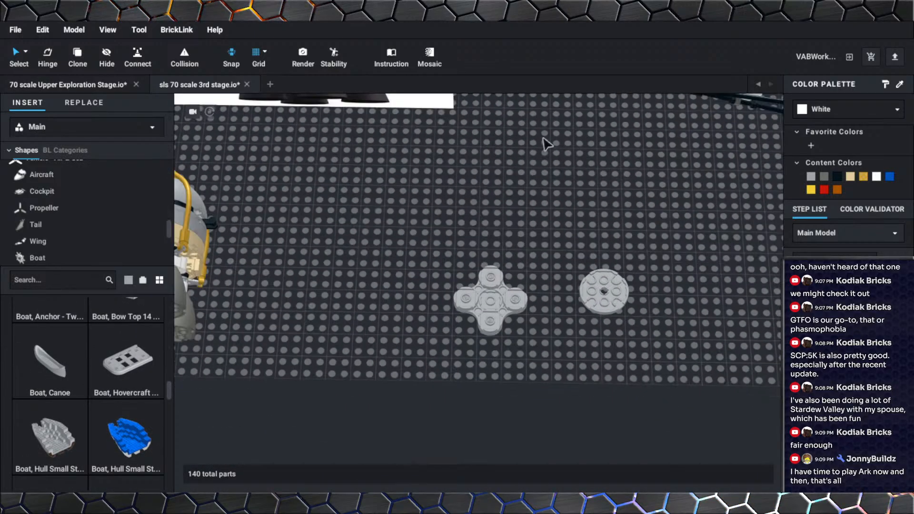
# Inspect the stage's engine section and the two loose grey parts on the baseplate from several angles.
pyautogui.moveTo(546, 138); pyautogui.dragTo(557, 255, button='right')
pyautogui.moveTo(557, 255); pyautogui.dragTo(359, 330, button='middle')
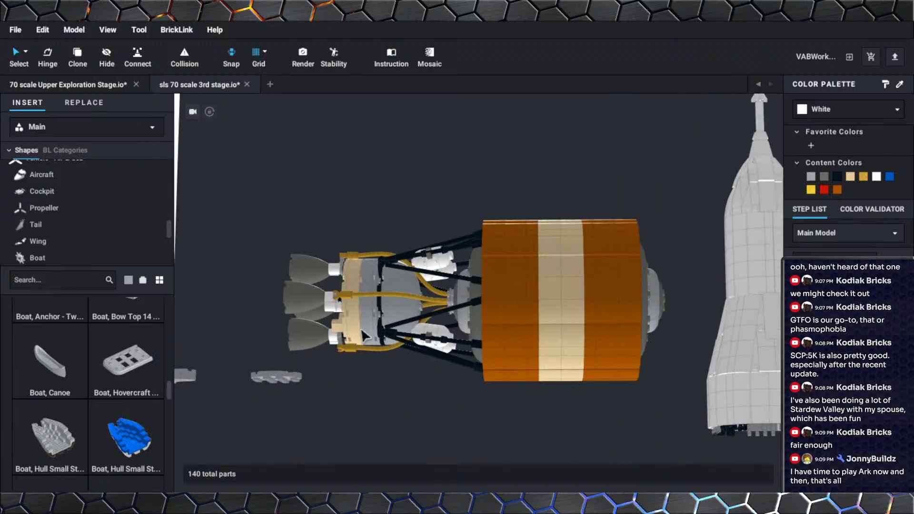
pyautogui.moveTo(359, 329); pyautogui.dragTo(362, 356, button='right')
pyautogui.moveTo(362, 356); pyautogui.dragTo(467, 292, button='middle')
pyautogui.scroll(8, 469, 300)
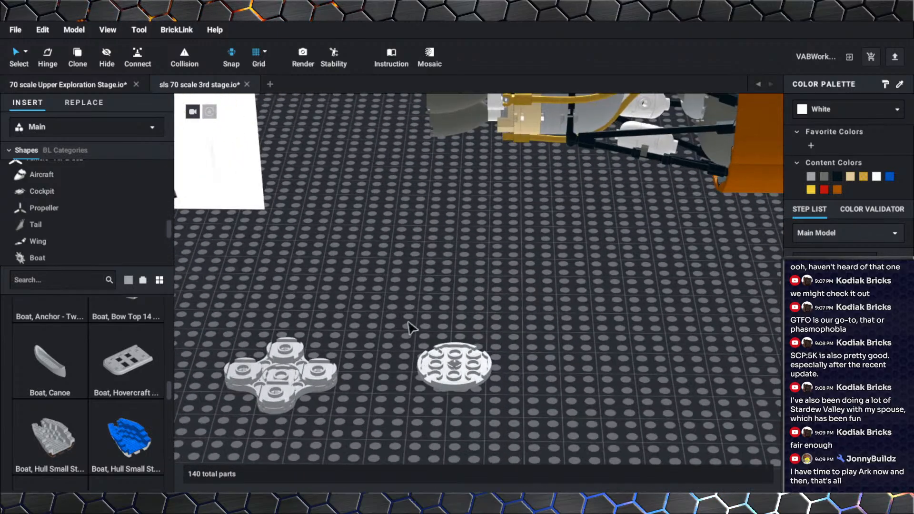
pyautogui.scroll(-6, 519, 296)
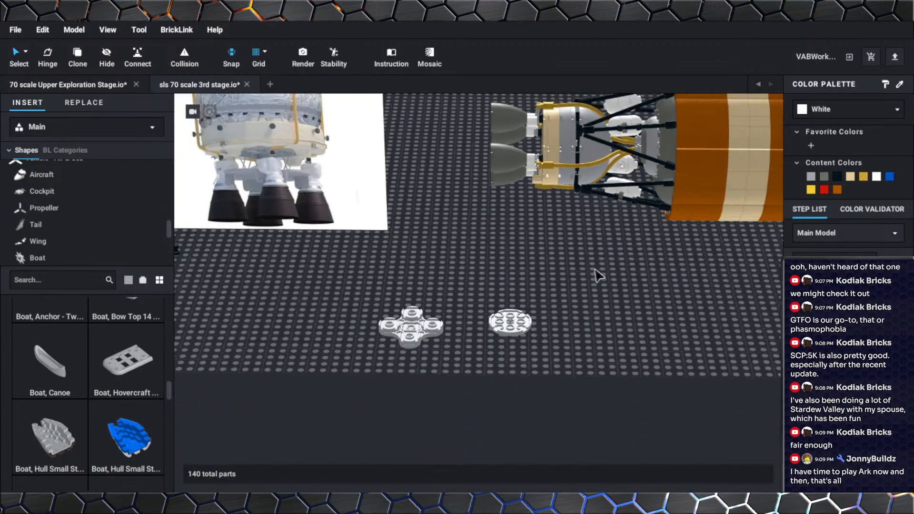
pyautogui.moveTo(597, 268); pyautogui.dragTo(509, 349, button='middle')
pyautogui.moveTo(509, 349); pyautogui.dragTo(511, 339, button='right')
pyautogui.moveTo(521, 355); pyautogui.dragTo(488, 360, button='middle')
pyautogui.moveTo(370, 376); pyautogui.dragTo(374, 371, button='right')
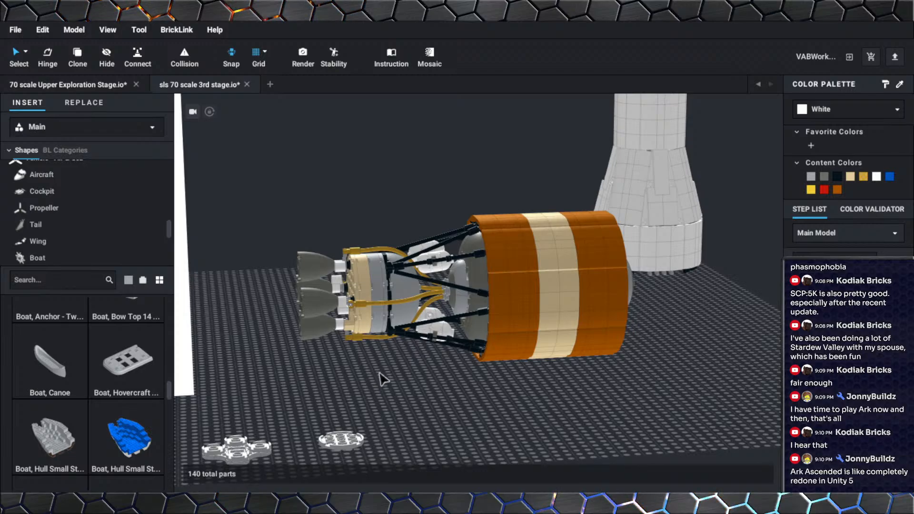
# Examine the loose cross-shaped plate assembly and the round plate beside it up close.
pyautogui.moveTo(379, 375); pyautogui.dragTo(371, 384, button='right')
pyautogui.moveTo(372, 385); pyautogui.dragTo(477, 314, button='middle')
pyautogui.moveTo(477, 314); pyautogui.dragTo(476, 329, button='right')
pyautogui.scroll(2, 468, 353)
pyautogui.scroll(5, 468, 354)
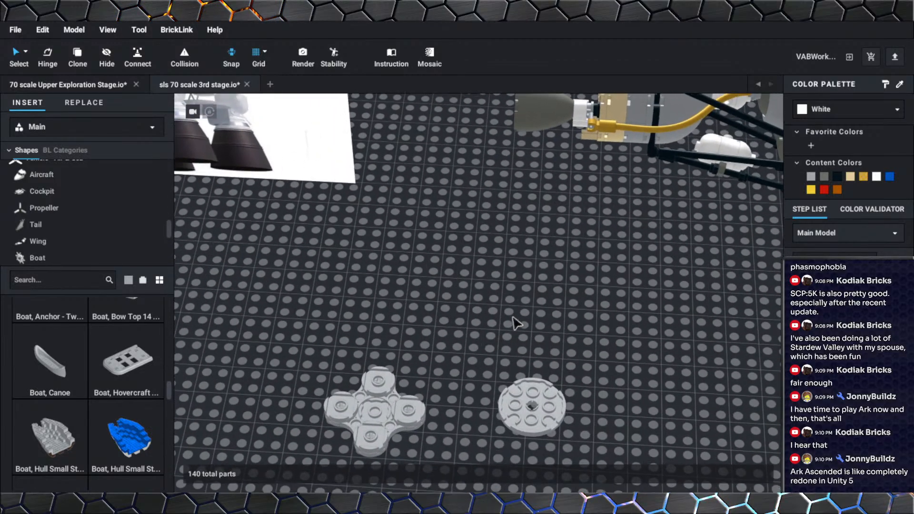
pyautogui.moveTo(513, 317); pyautogui.dragTo(515, 317, button='right')
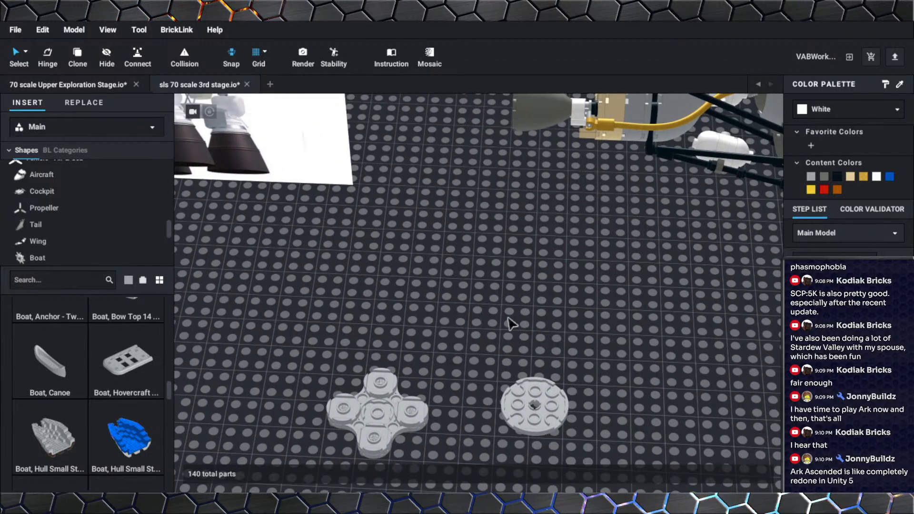
pyautogui.moveTo(471, 391); pyautogui.dragTo(494, 355, button='middle')
pyautogui.moveTo(494, 355); pyautogui.dragTo(496, 356, button='right')
pyautogui.rightClick(497, 361)
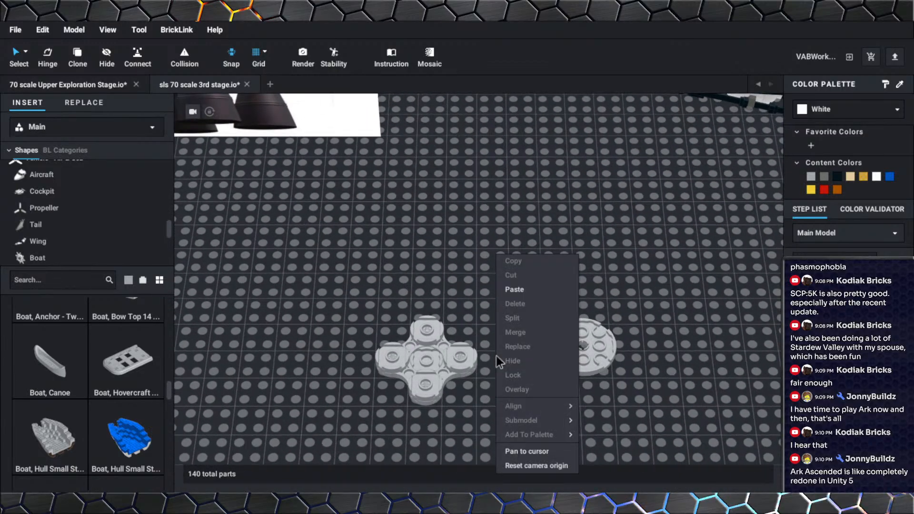
pyautogui.click(449, 330)
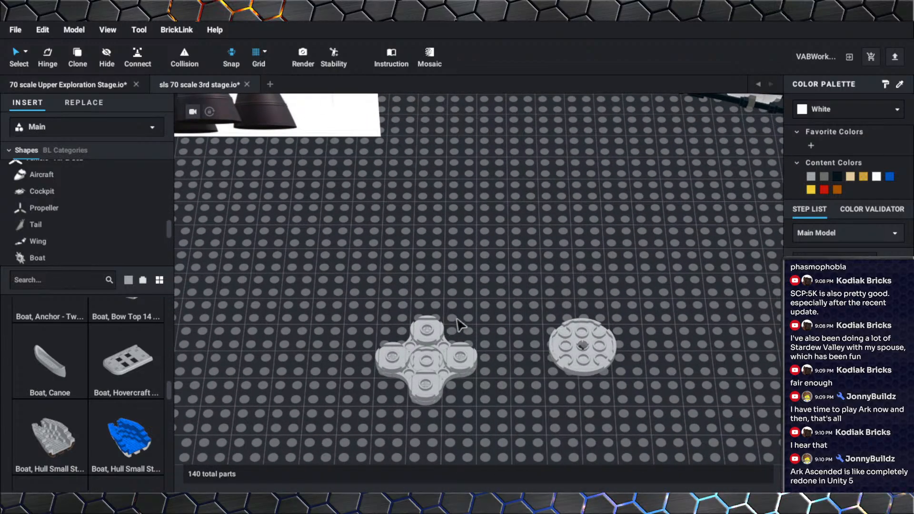
pyautogui.scroll(3, 458, 326)
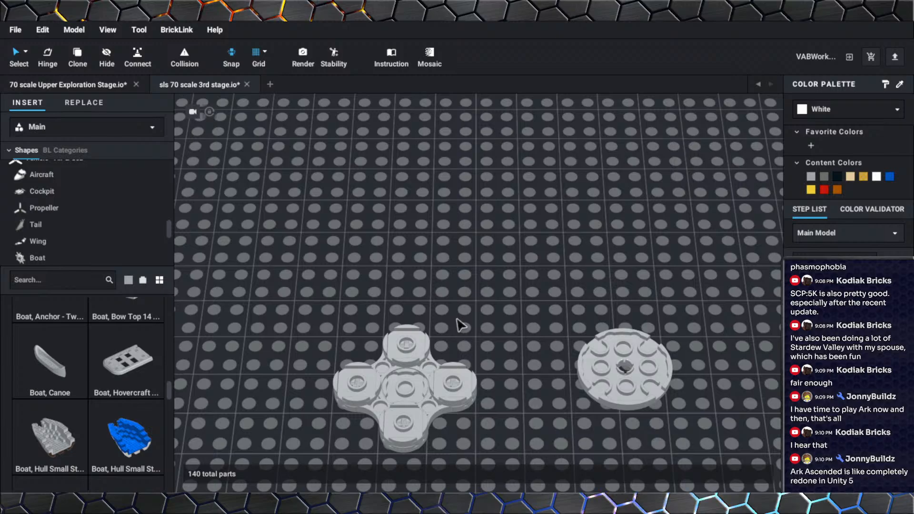
pyautogui.moveTo(488, 335); pyautogui.dragTo(497, 315, button='middle')
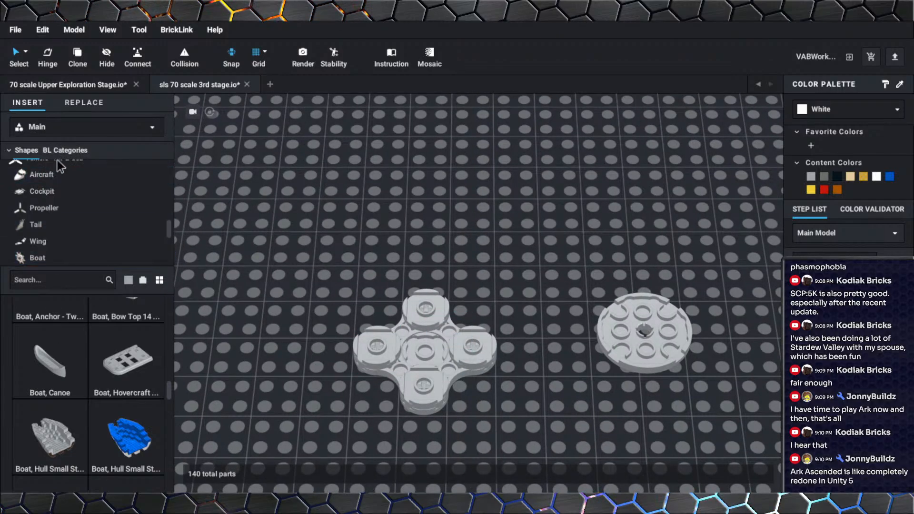
# Look through the Functional and Technic, Functional part categories for a suitable part.
pyautogui.scroll(3, 62, 187)
pyautogui.scroll(2, 68, 209)
pyautogui.click(72, 240)
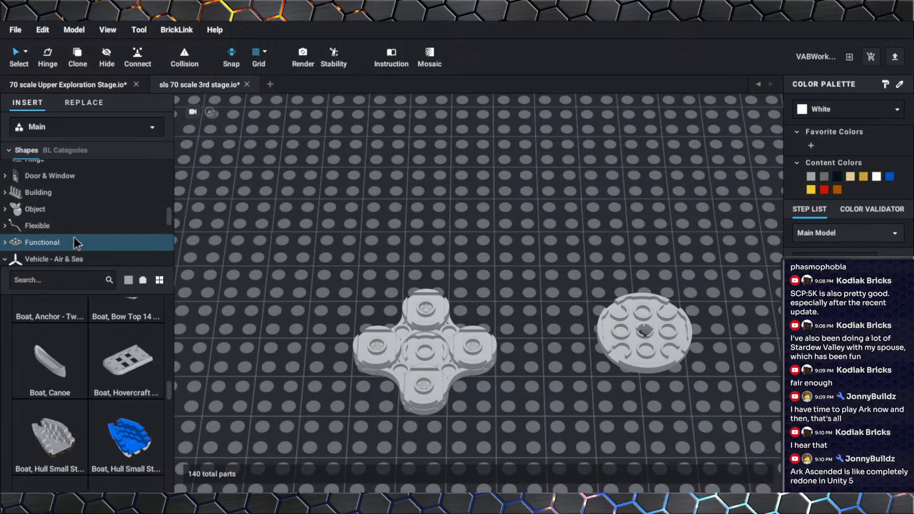
pyautogui.scroll(1, 88, 377)
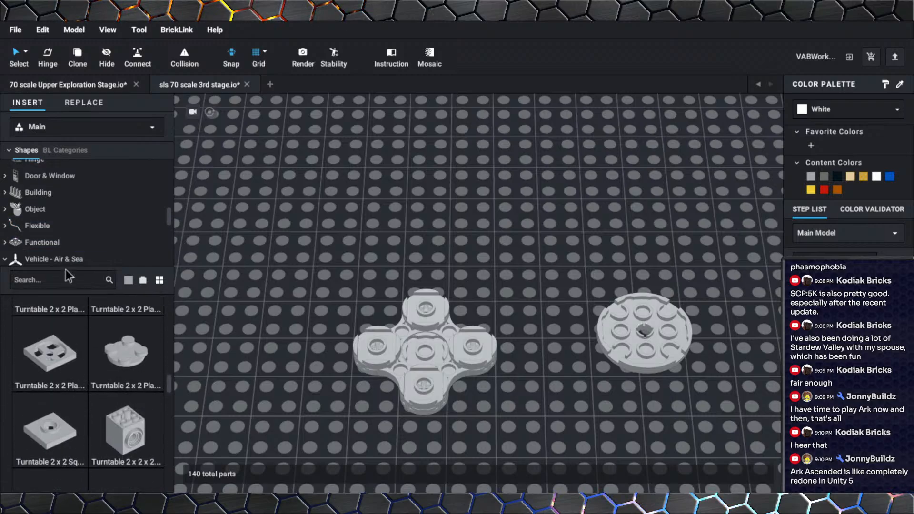
pyautogui.scroll(4, 47, 210)
pyautogui.scroll(1, 47, 213)
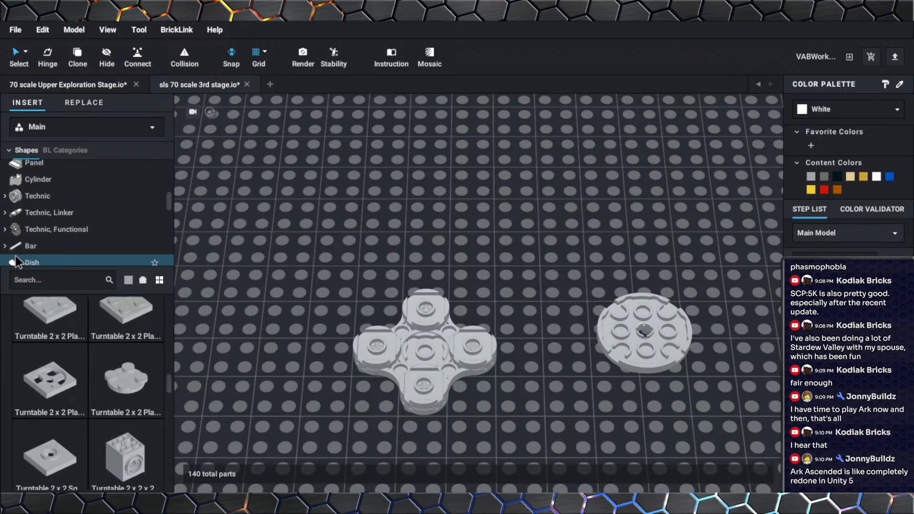
pyautogui.click(5, 229)
pyautogui.scroll(-1, 26, 230)
pyautogui.scroll(-2, 26, 230)
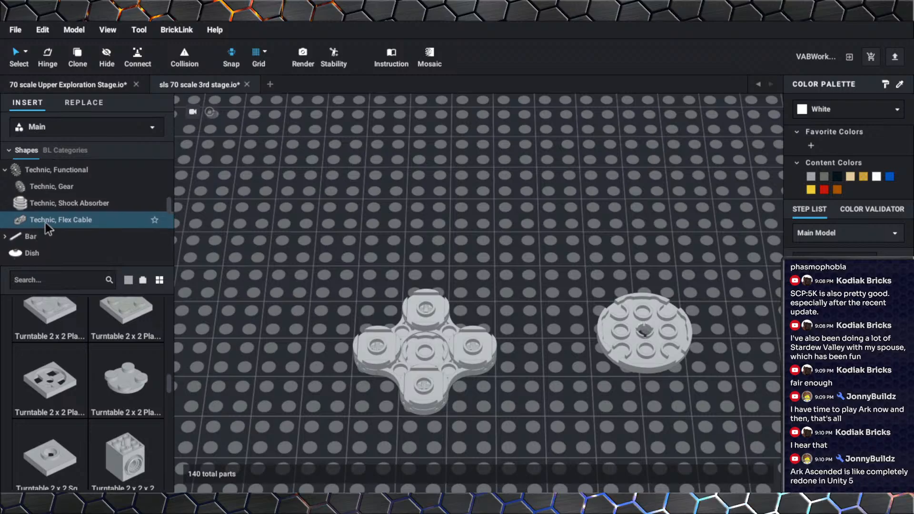
pyautogui.scroll(3, 45, 222)
pyautogui.click(6, 210)
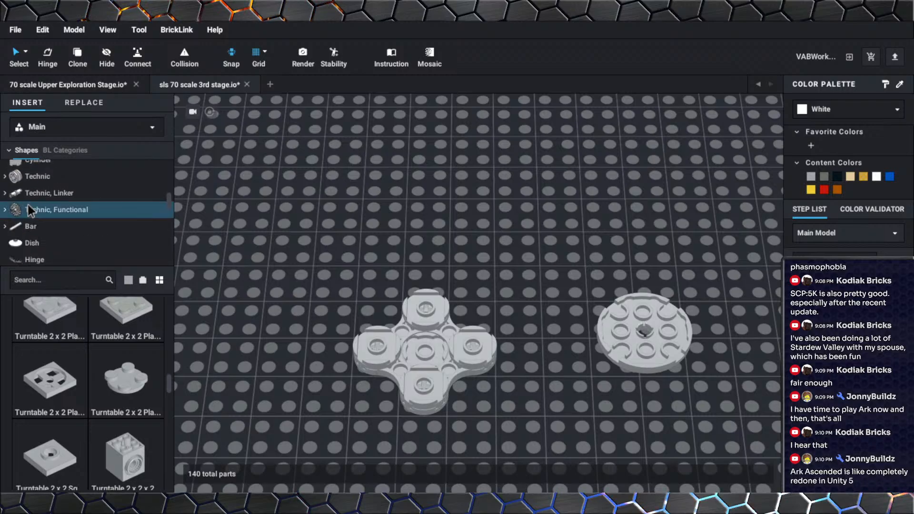
# Browse the Technic, Link and Technic, Steering parts under the Technic, Linker category.
pyautogui.click(5, 193)
pyautogui.scroll(-1, 38, 205)
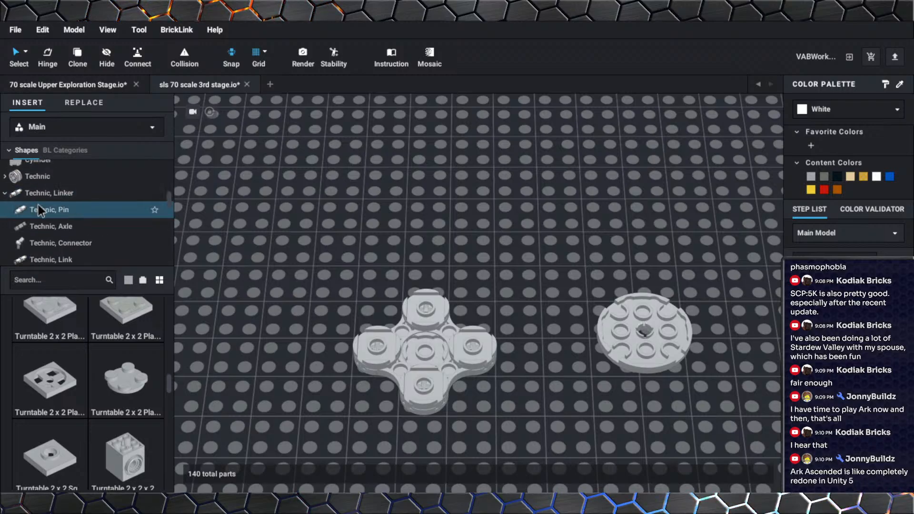
pyautogui.scroll(-2, 38, 205)
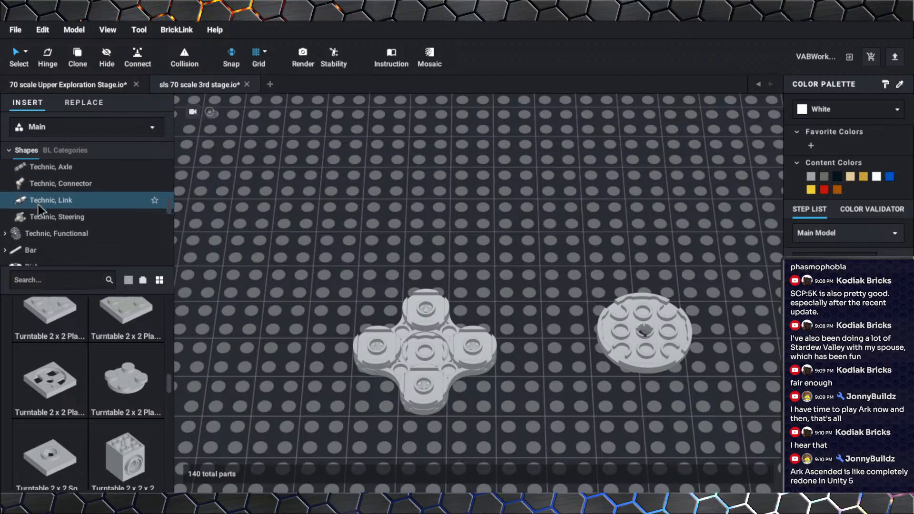
pyautogui.click(38, 202)
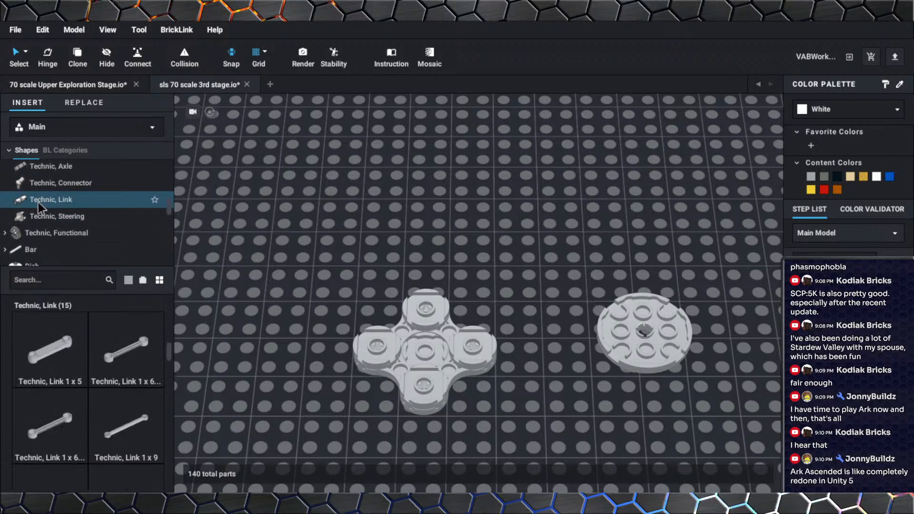
pyautogui.scroll(-2, 81, 376)
pyautogui.scroll(-5, 81, 373)
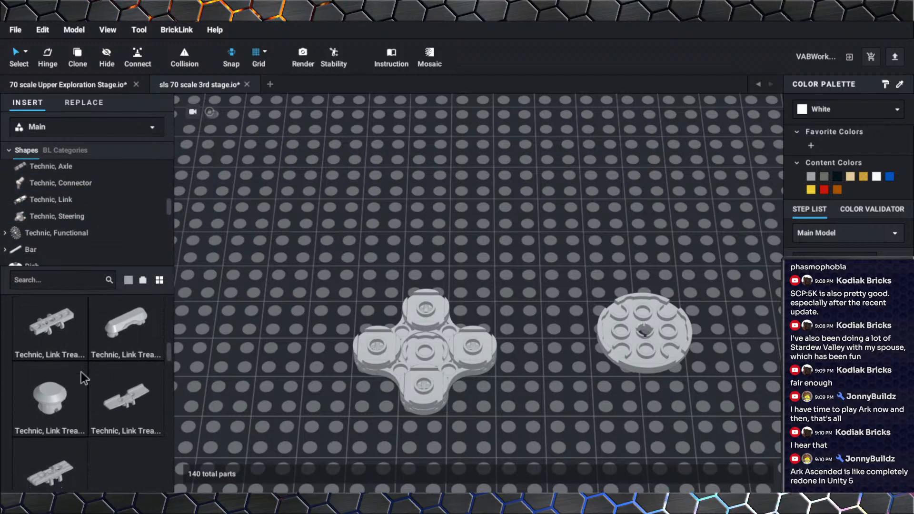
pyautogui.scroll(-5, 80, 372)
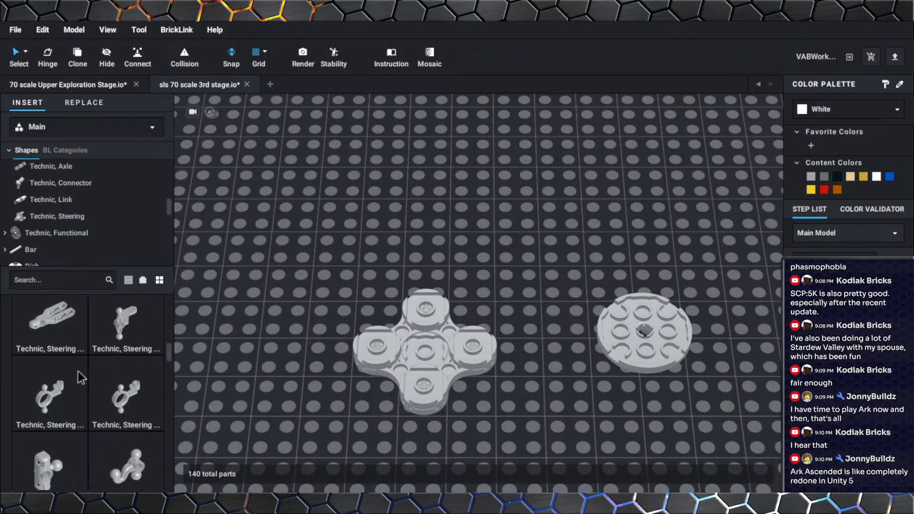
pyautogui.scroll(-5, 78, 370)
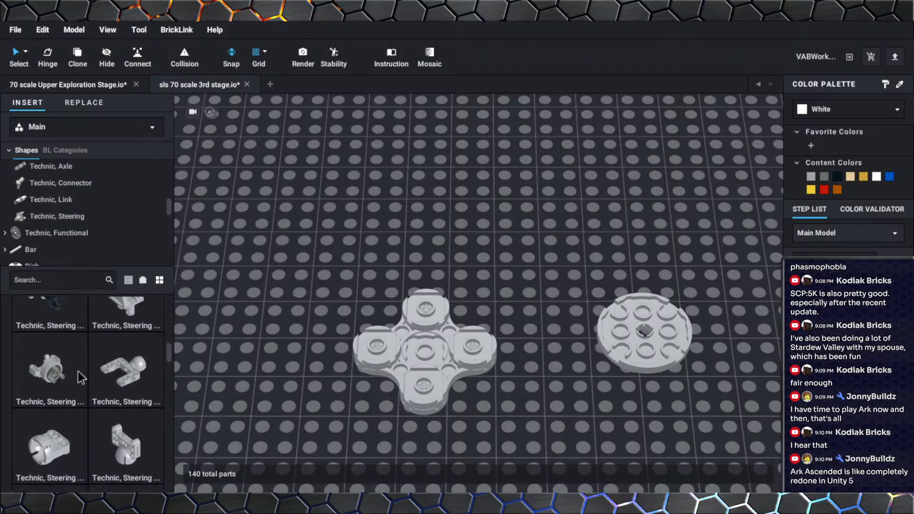
pyautogui.scroll(-5, 78, 376)
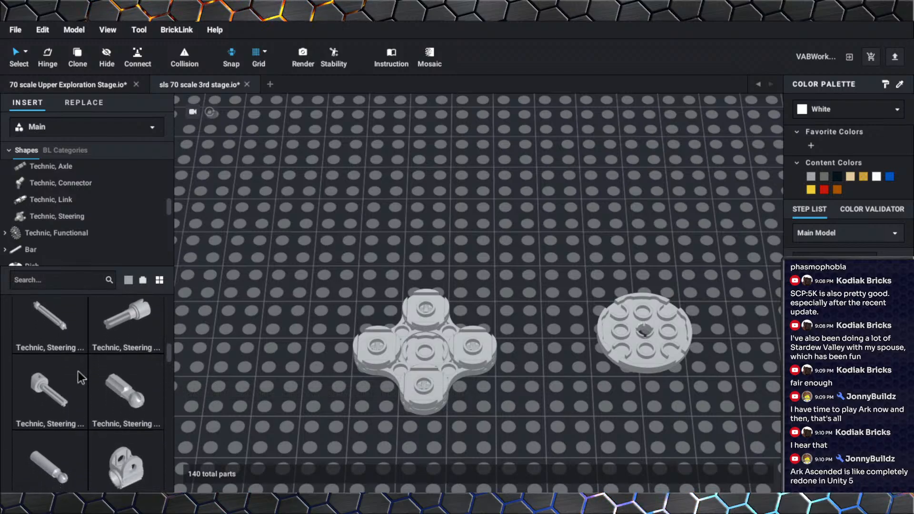
pyautogui.scroll(-5, 78, 376)
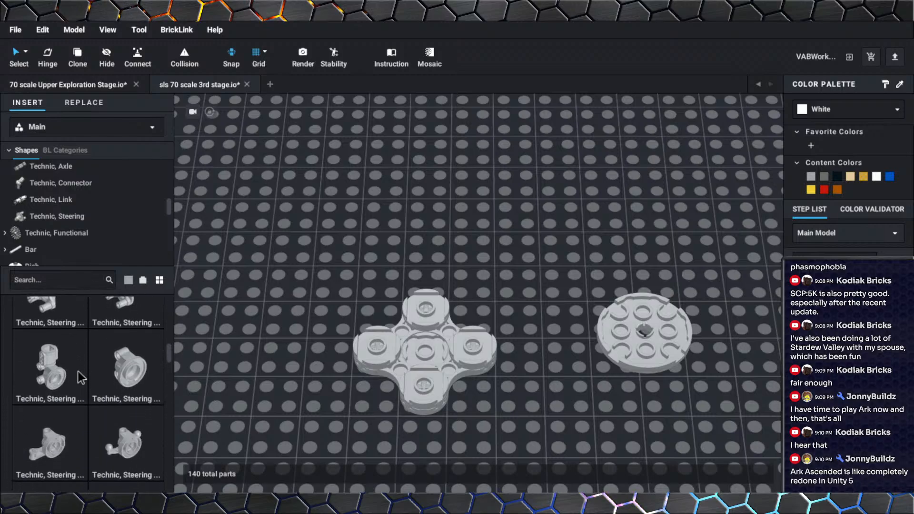
pyautogui.scroll(-2, 77, 370)
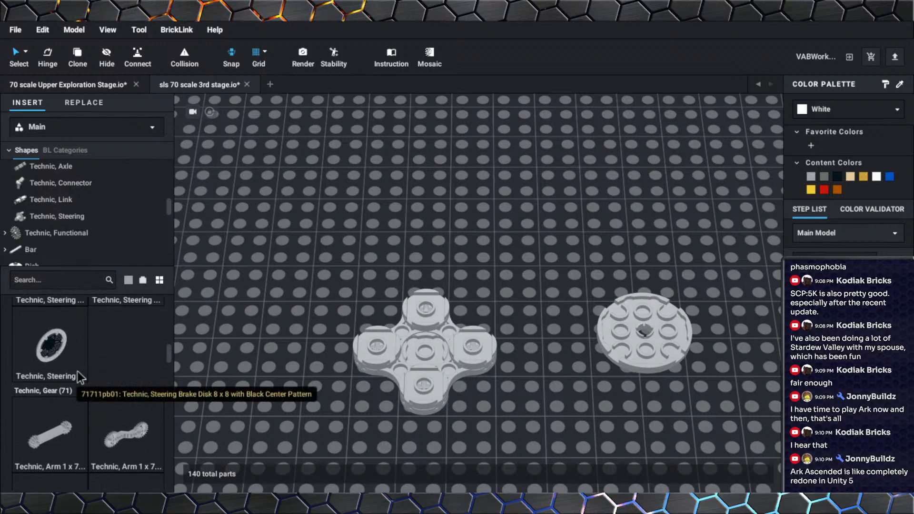
pyautogui.scroll(4, 77, 371)
pyautogui.scroll(-5, 48, 221)
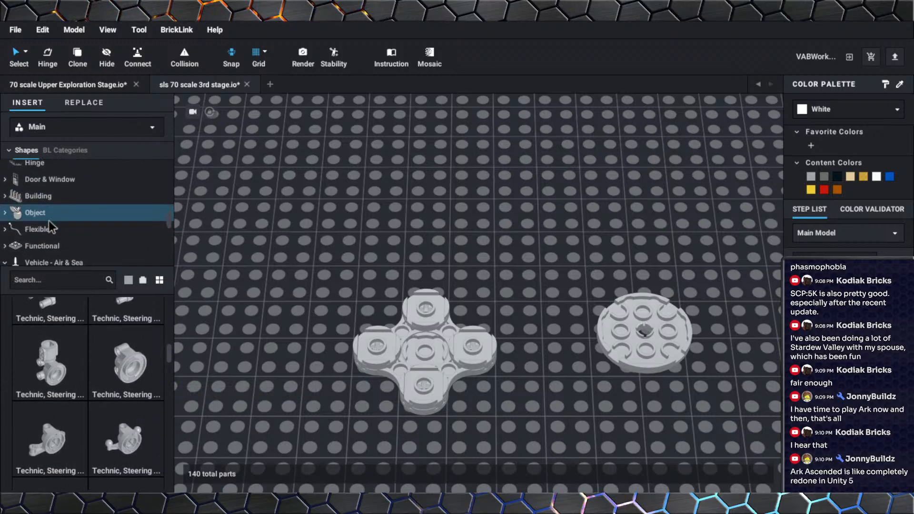
# Browse the turntable, pneumatic and string reel parts in the Functional category.
pyautogui.click(47, 244)
pyautogui.scroll(-4, 79, 381)
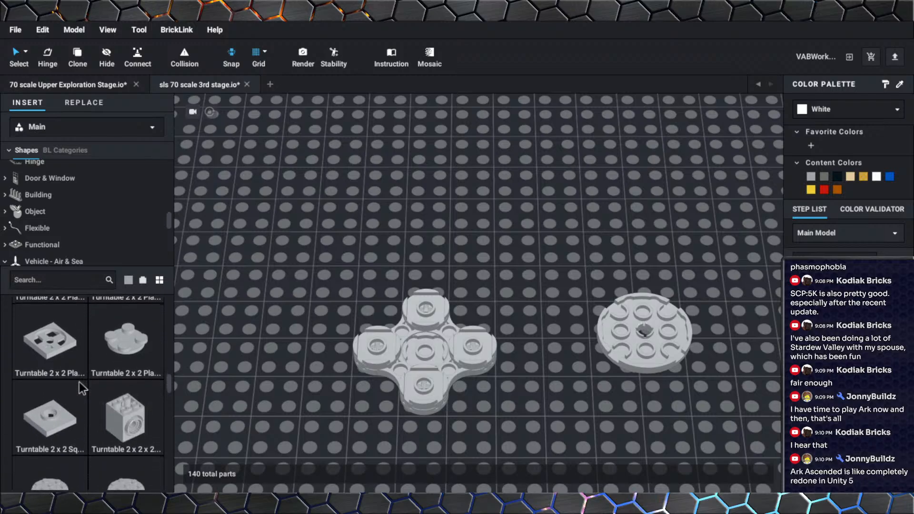
pyautogui.scroll(-6, 79, 379)
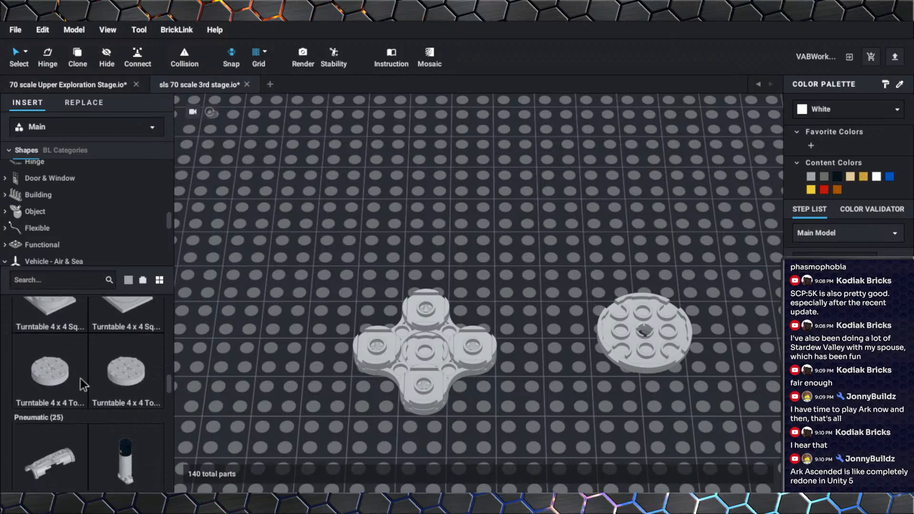
pyautogui.scroll(-4, 80, 378)
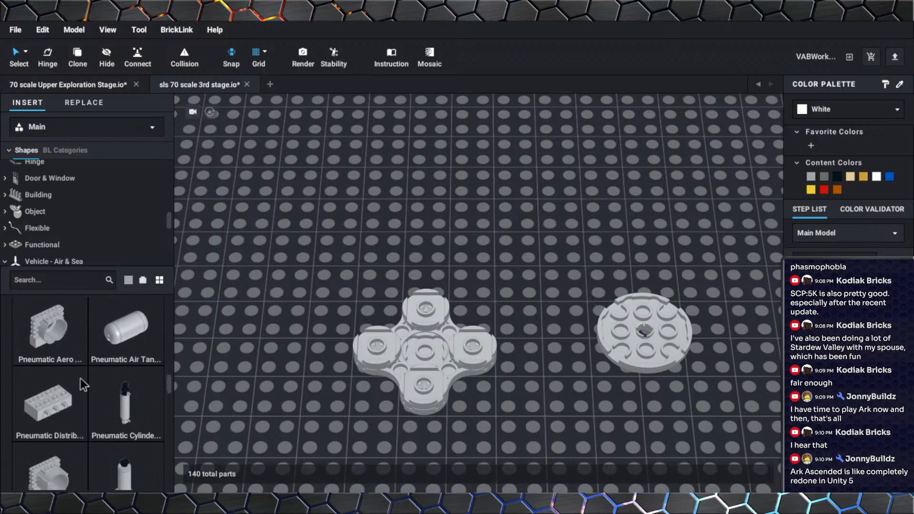
pyautogui.scroll(-4, 80, 378)
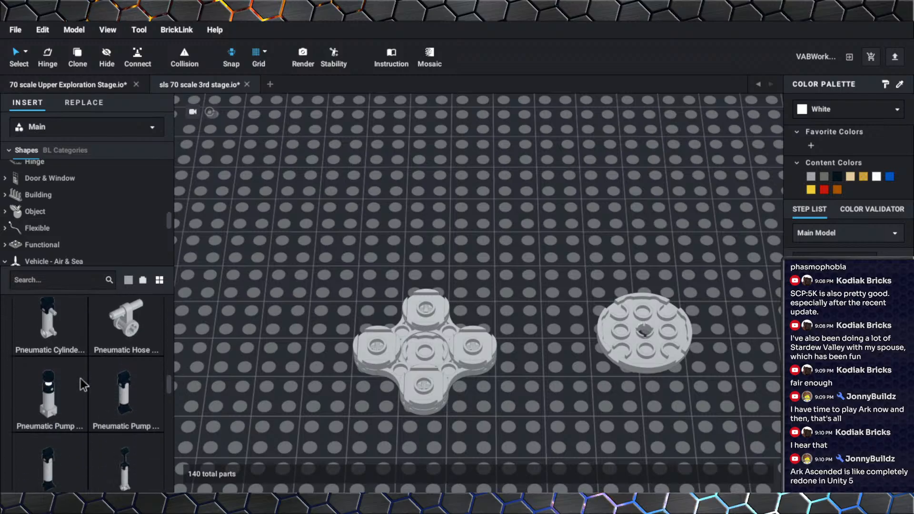
pyautogui.scroll(-4, 80, 379)
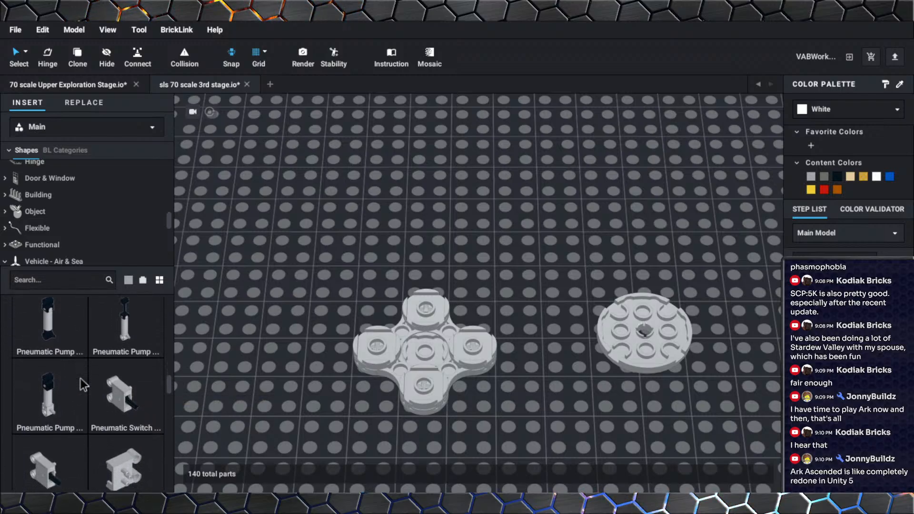
pyautogui.scroll(-4, 79, 378)
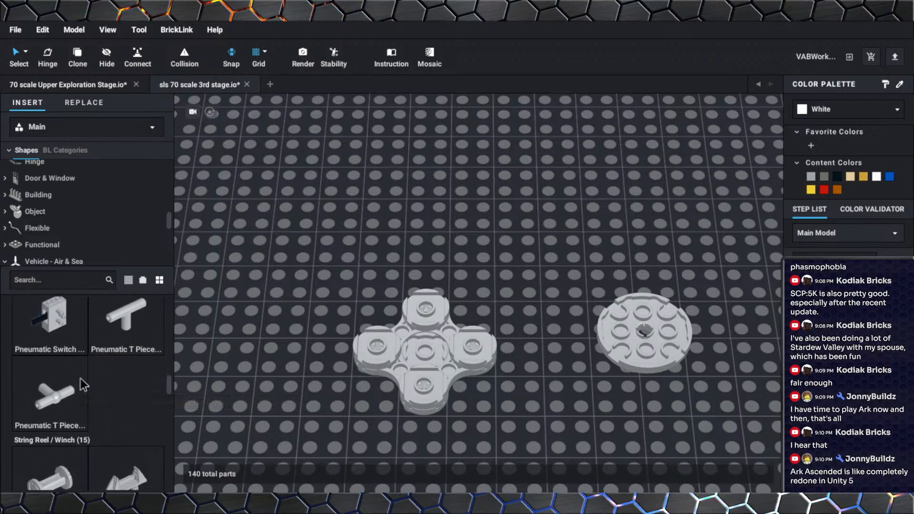
pyautogui.scroll(-3, 80, 378)
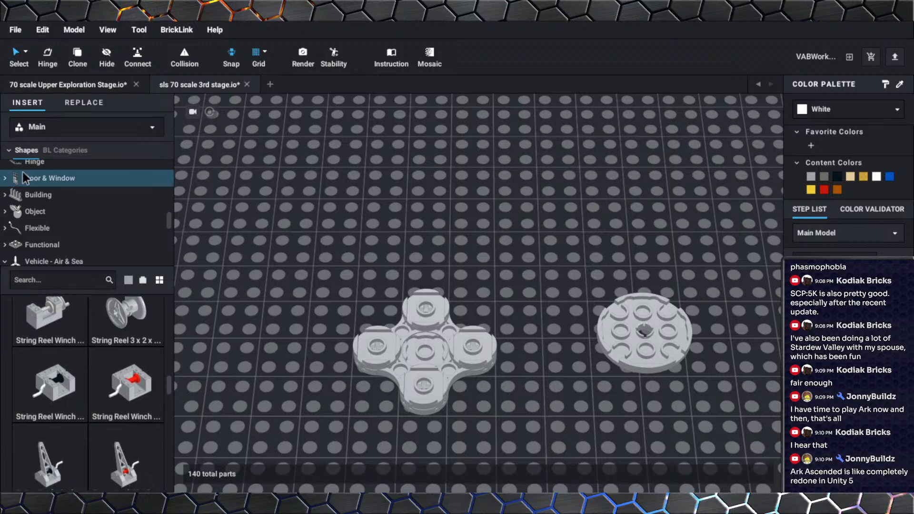
pyautogui.scroll(2, 22, 173)
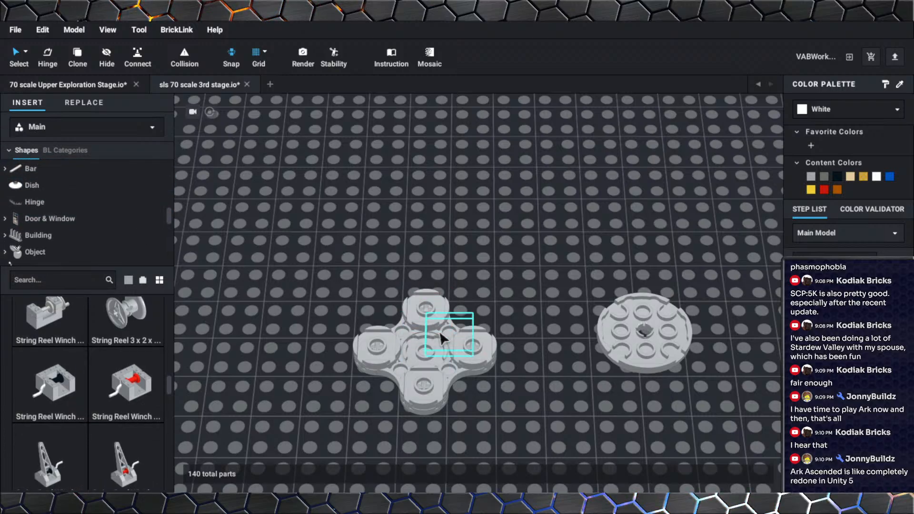
pyautogui.scroll(1, 53, 211)
pyautogui.scroll(6, 53, 209)
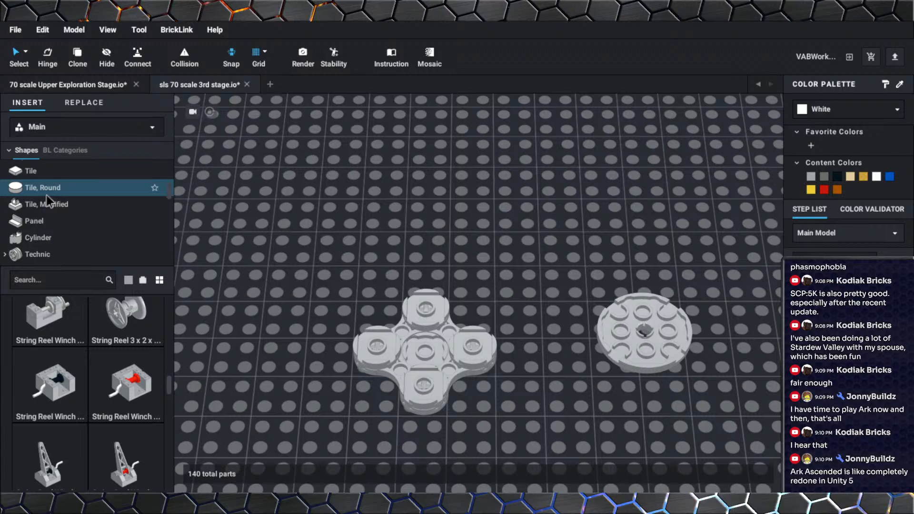
pyautogui.moveTo(307, 291); pyautogui.dragTo(306, 272, button='right')
pyautogui.scroll(3, 307, 281)
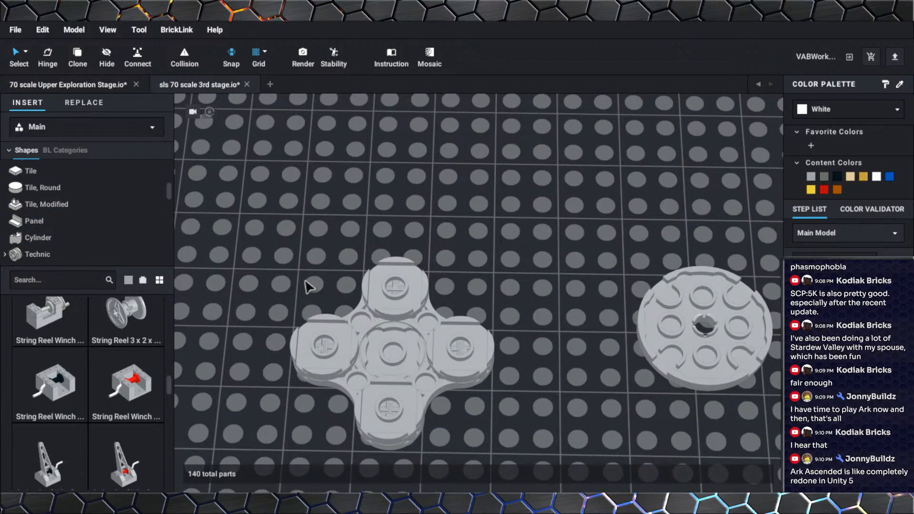
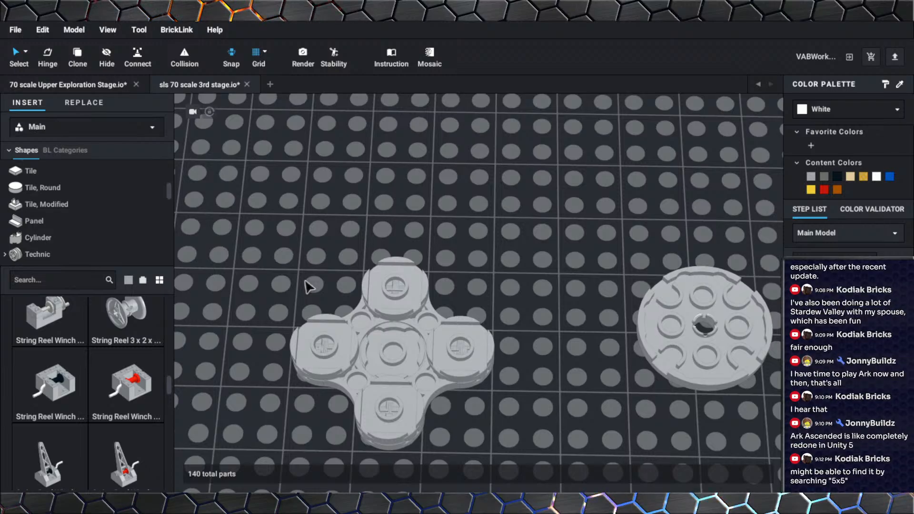
# Search the parts library for 5X5 and look through the matching parts down to the propellers.
pyautogui.click(38, 276)
pyautogui.write('5X5')
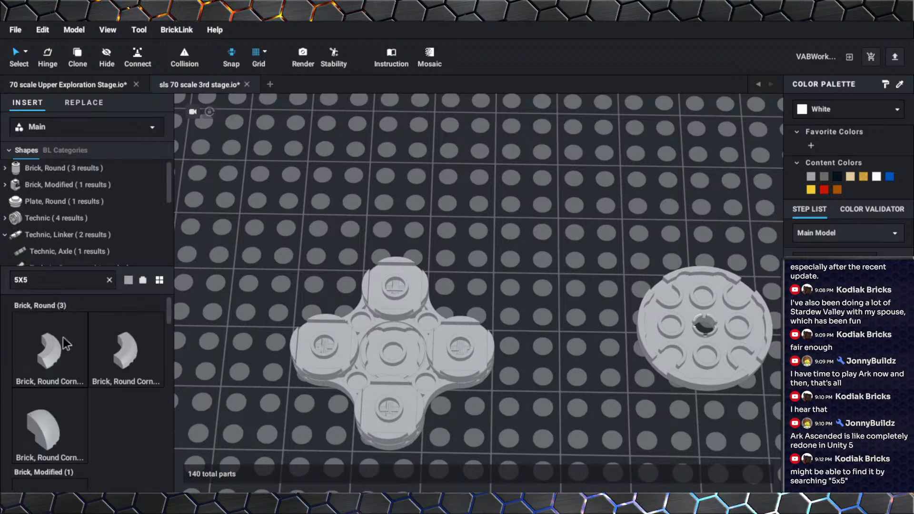
pyautogui.scroll(-10, 69, 367)
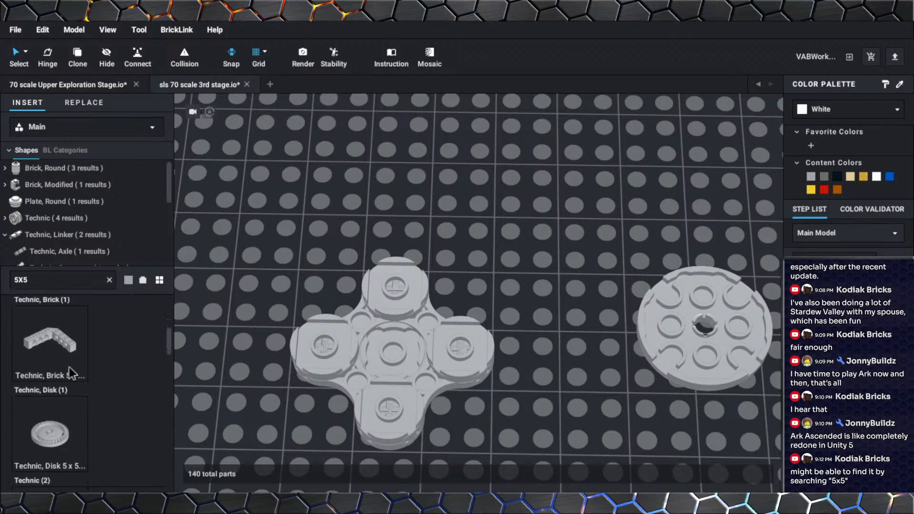
pyautogui.scroll(-8, 69, 367)
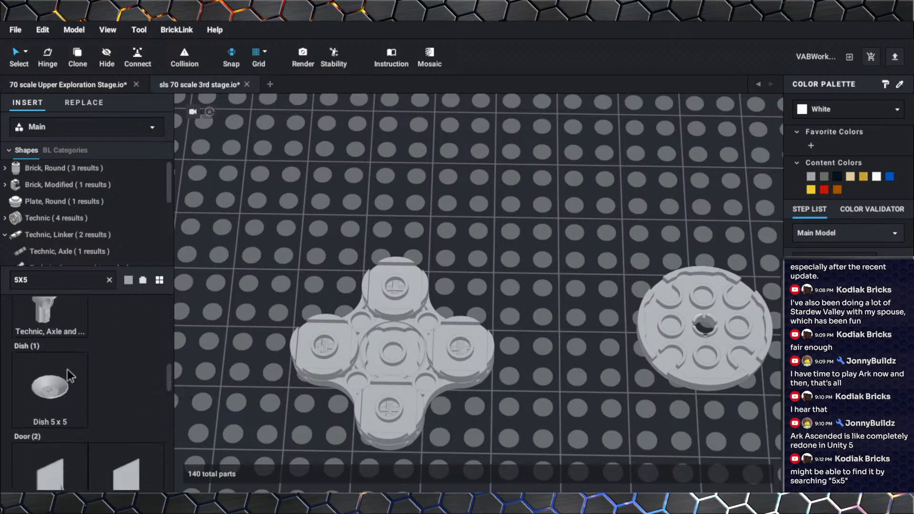
pyautogui.scroll(-8, 67, 369)
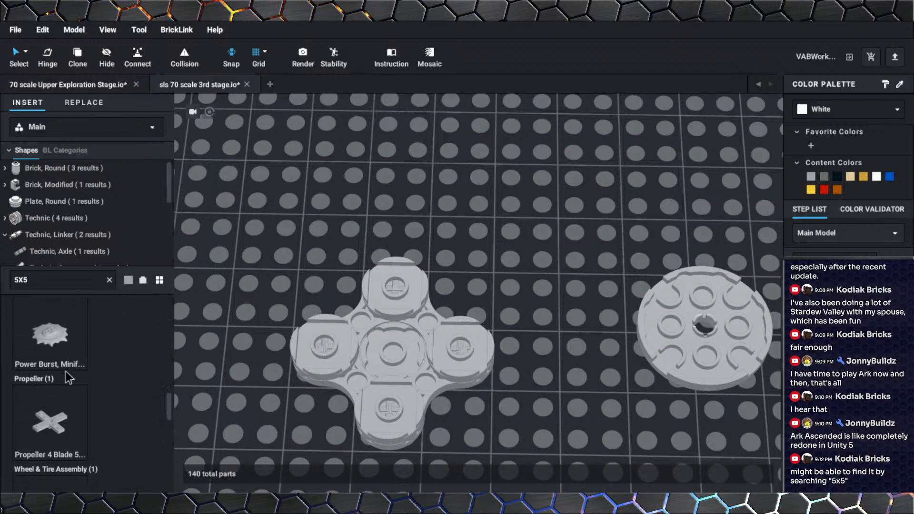
pyautogui.scroll(-2, 65, 370)
# Insert the Propeller 4 Blade 5 Diameter 5 x 5, compare it over the cross-shaped assembly, and set it down alongside with studs up.
pyautogui.click(50, 347)
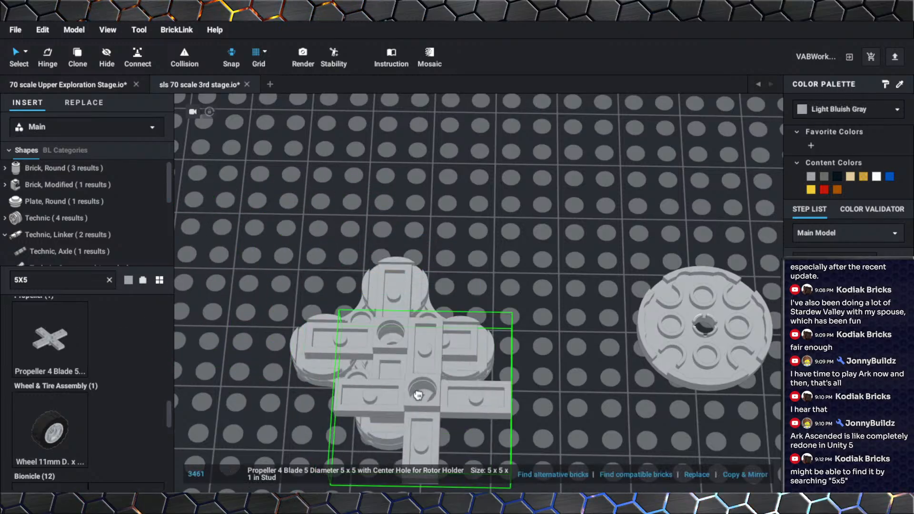
pyautogui.click(417, 395)
pyautogui.press('Right')
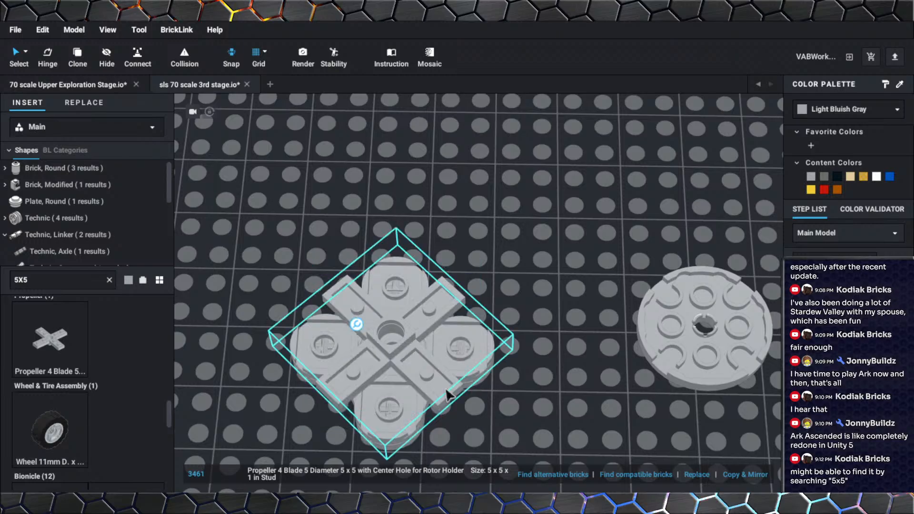
pyautogui.moveTo(466, 416); pyautogui.dragTo(452, 393, button='right')
pyautogui.scroll(3, 424, 367)
pyautogui.moveTo(389, 310); pyautogui.dragTo(440, 362, button='middle')
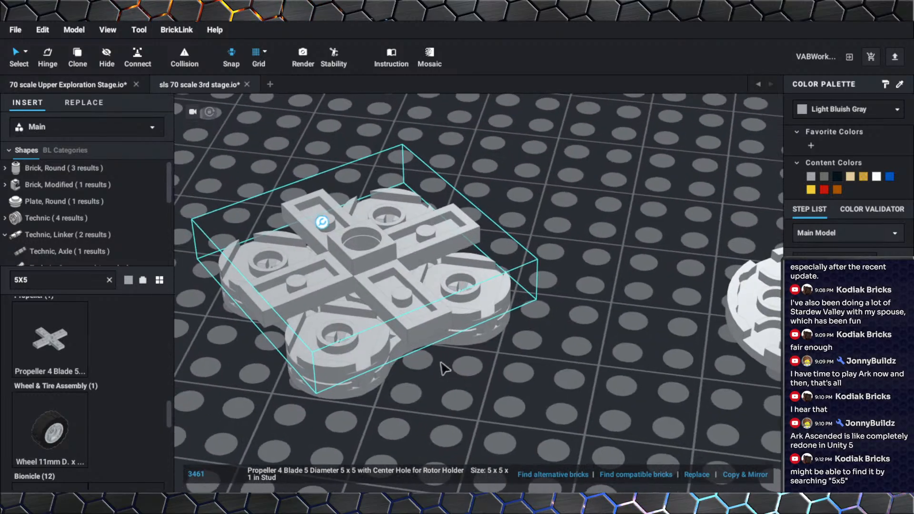
pyautogui.moveTo(346, 236); pyautogui.dragTo(370, 344, button='right')
pyautogui.moveTo(371, 366); pyautogui.dragTo(567, 267)
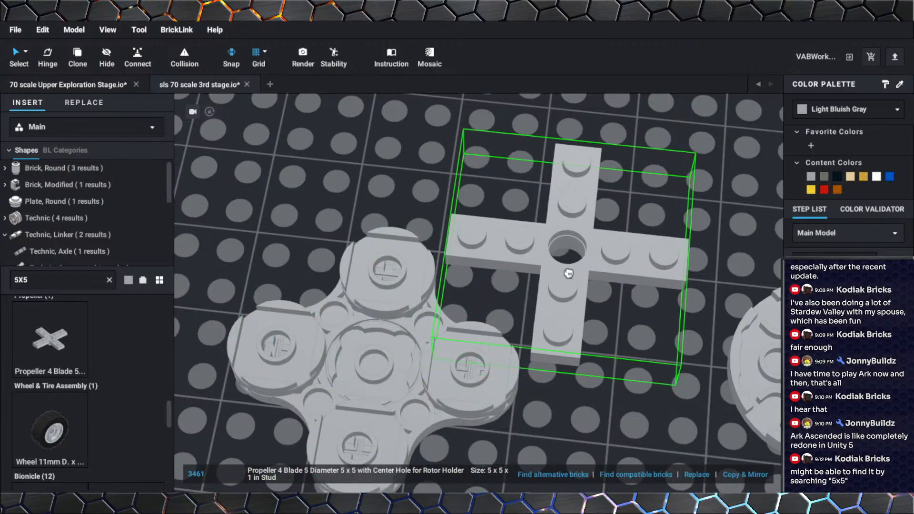
# Delete the round parts sitting on top of the arms of the cross-shaped assembly, keeping the centre one.
pyautogui.moveTo(373, 369); pyautogui.dragTo(614, 391)
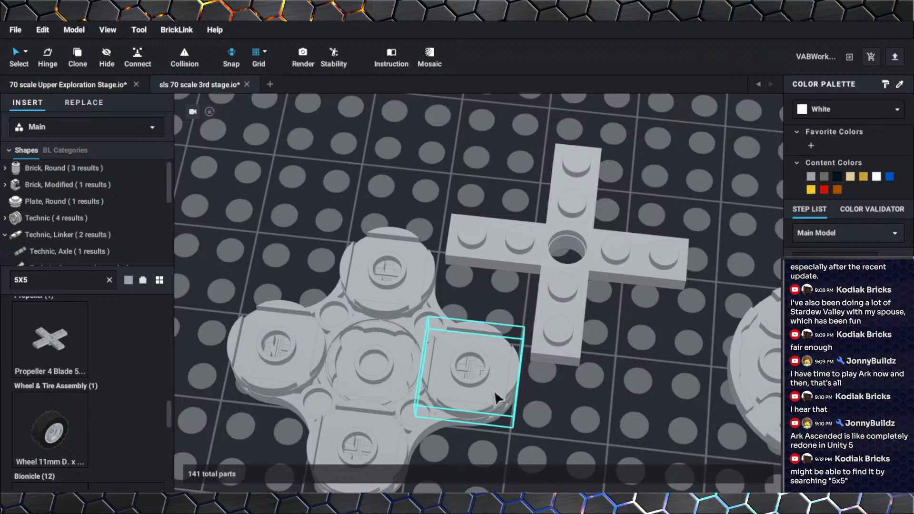
pyautogui.scroll(-3, 467, 401)
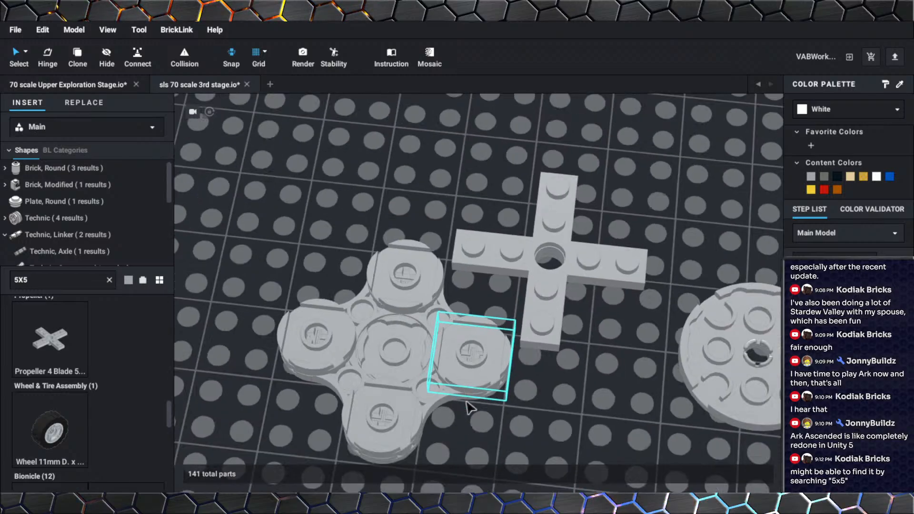
pyautogui.moveTo(466, 401); pyautogui.dragTo(533, 361, button='middle')
pyautogui.moveTo(547, 361); pyautogui.dragTo(368, 250)
pyautogui.click(558, 401)
pyautogui.click(544, 307)
pyautogui.press('Delete')
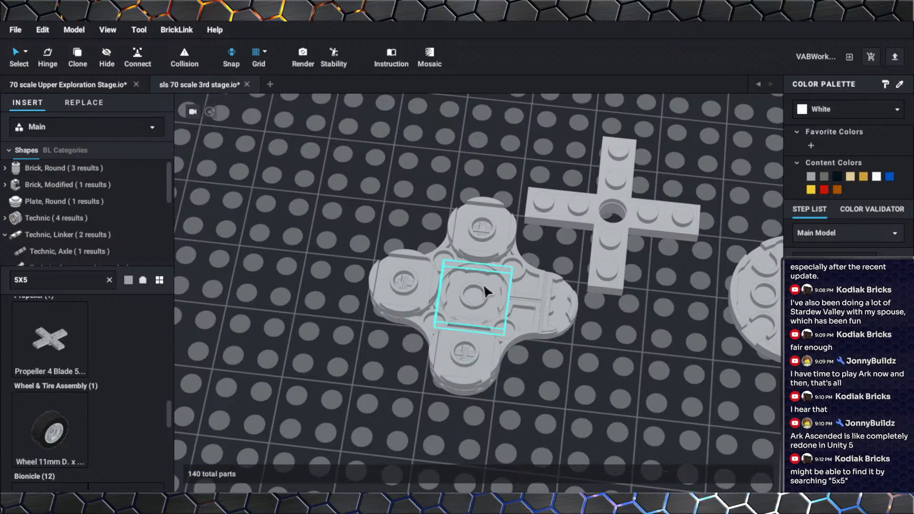
pyautogui.click(424, 286)
pyautogui.press('Delete')
pyautogui.click(473, 241)
pyautogui.press('Delete')
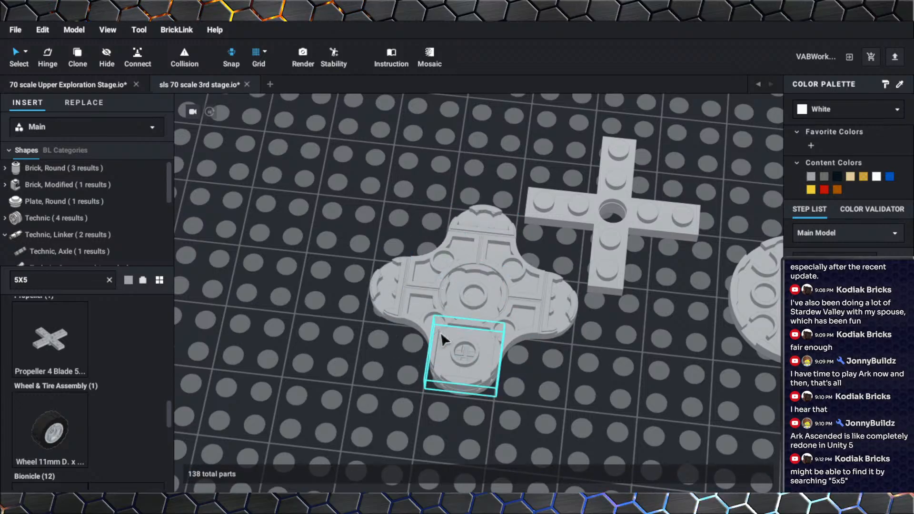
# Take a 2 x 2 double-arrow tile from the cross-shaped assembly and try it, rotated, on one arm of the propeller.
pyautogui.moveTo(435, 322); pyautogui.dragTo(656, 224)
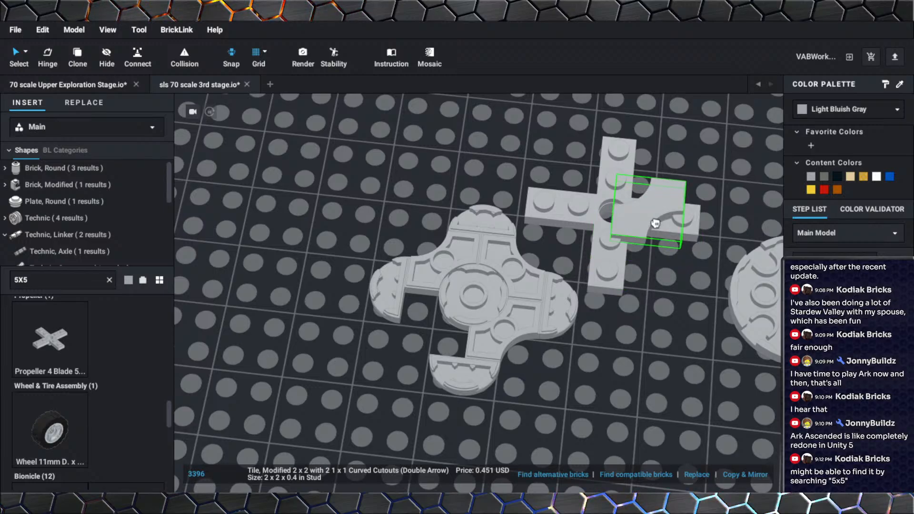
pyautogui.press('Right')
pyautogui.press('Right')
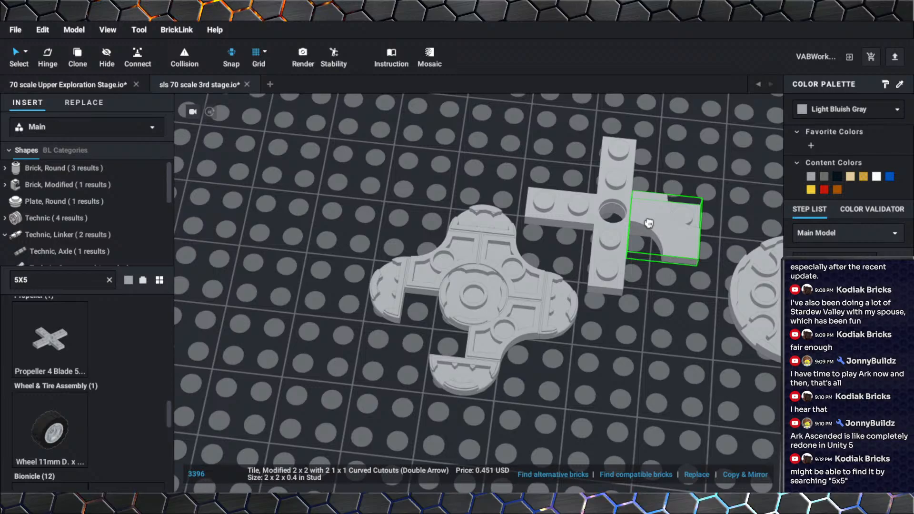
pyautogui.press('Right')
pyautogui.click(647, 220)
pyautogui.moveTo(652, 279); pyautogui.dragTo(598, 312, button='middle')
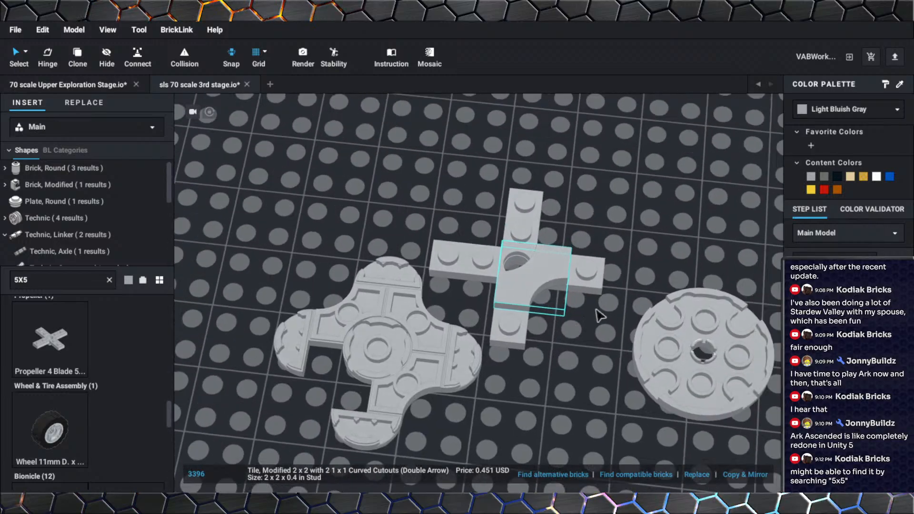
pyautogui.scroll(3, 597, 310)
pyautogui.moveTo(585, 237); pyautogui.dragTo(604, 229)
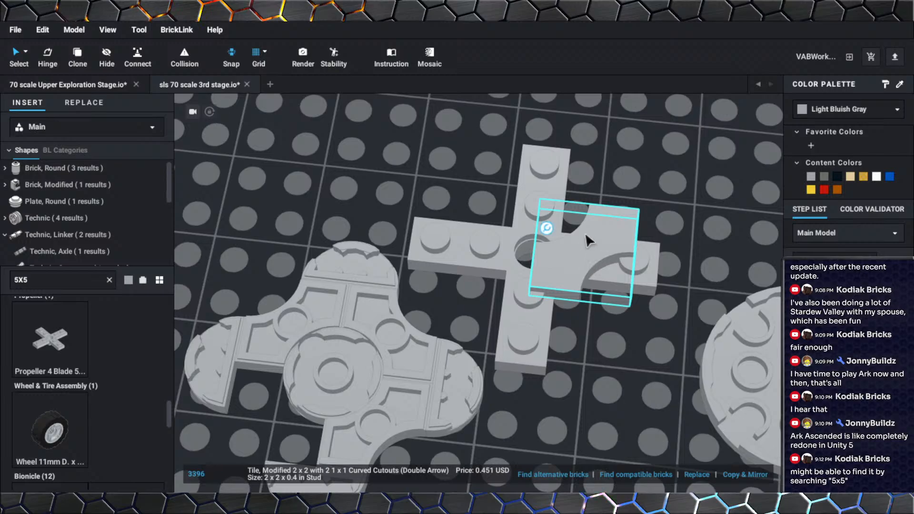
# Try rotating the tile and the propeller by 45 degrees relative to each other to line the tile up with an arm.
pyautogui.moveTo(546, 228); pyautogui.dragTo(532, 200)
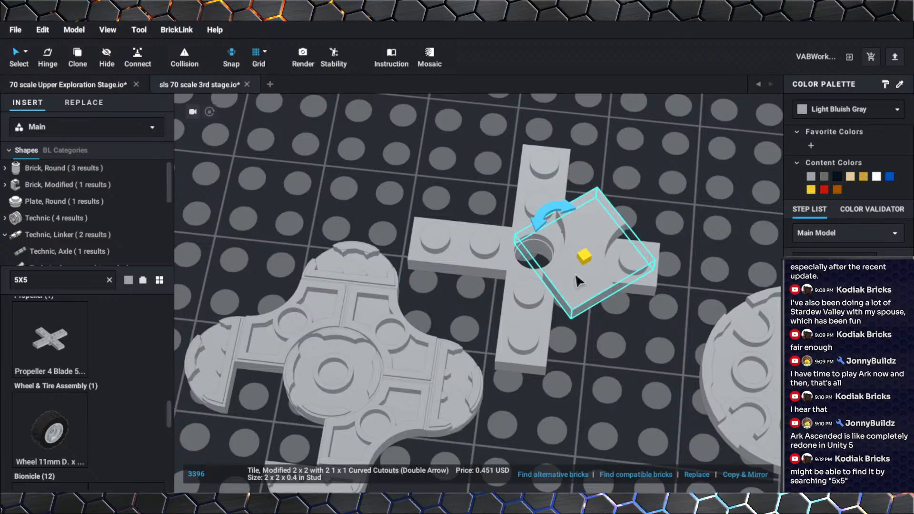
pyautogui.hotkey('ctrl', 'z')
pyautogui.moveTo(564, 263); pyautogui.dragTo(577, 208)
pyautogui.click(536, 265)
pyautogui.click(506, 302)
pyautogui.press('Right')
pyautogui.click(258, 375)
pyautogui.press('Right')
pyautogui.press('Right')
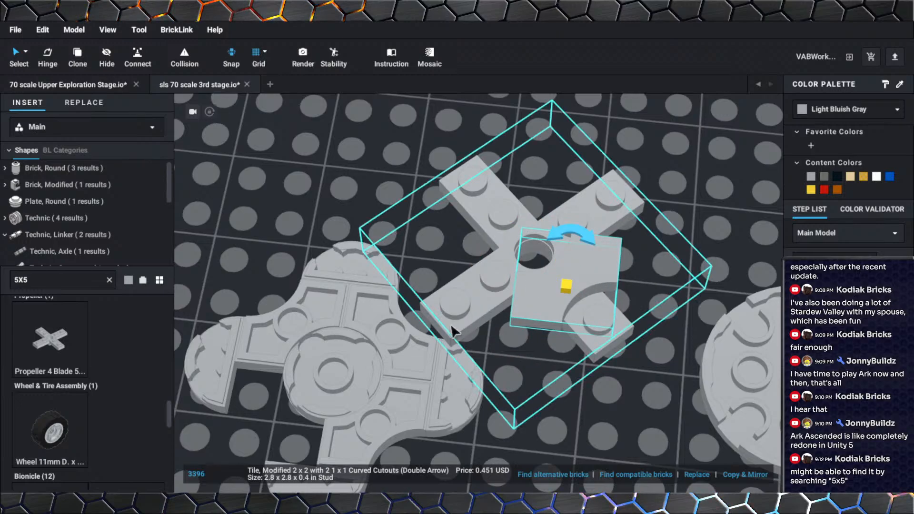
pyautogui.click(451, 328)
pyautogui.scroll(-3, 499, 330)
pyautogui.moveTo(520, 320); pyautogui.dragTo(546, 319, button='right')
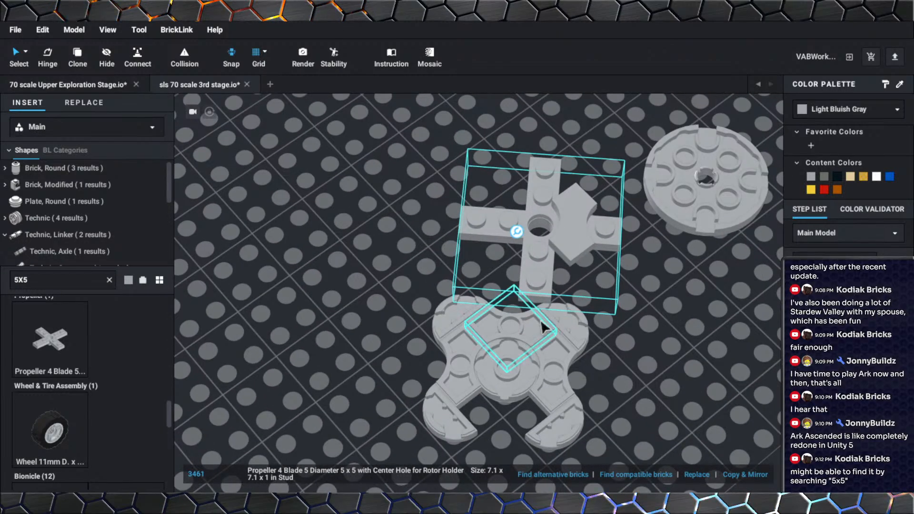
# Try a second double-arrow tile at 45 degrees on the adjacent propeller arm and shift the first tile outward along its arm.
pyautogui.moveTo(557, 369); pyautogui.dragTo(544, 265)
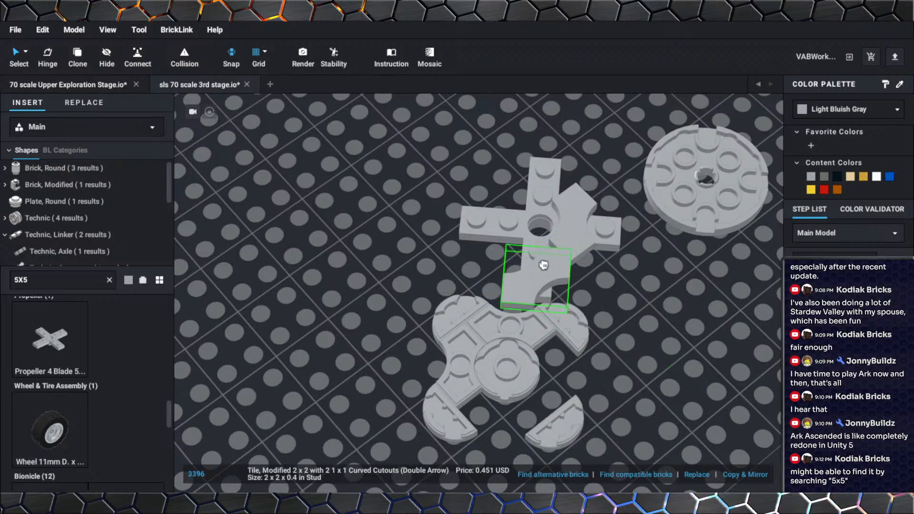
pyautogui.press('Right')
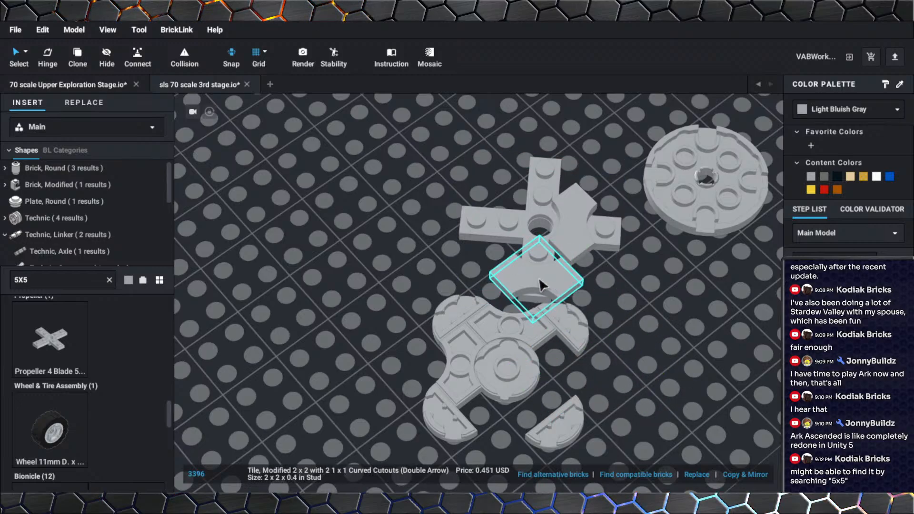
pyautogui.moveTo(540, 279); pyautogui.dragTo(631, 226)
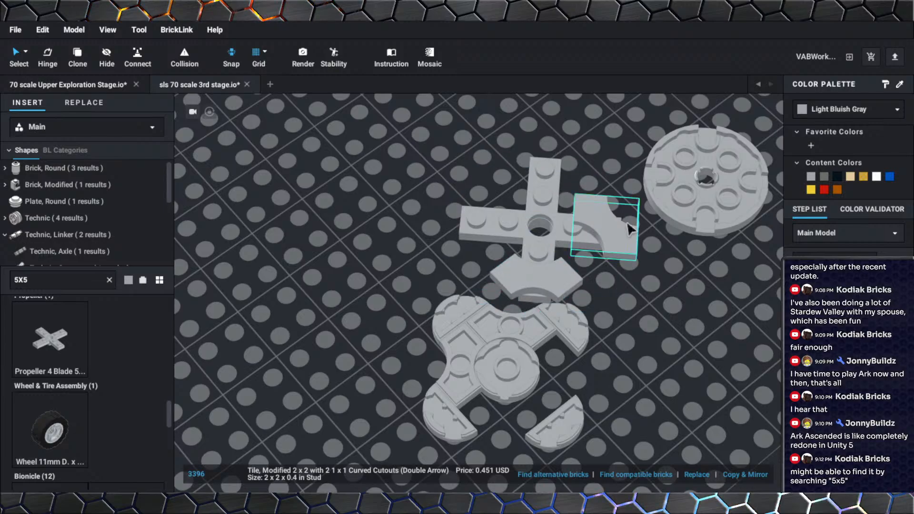
pyautogui.press('Right')
pyautogui.scroll(-5, 624, 285)
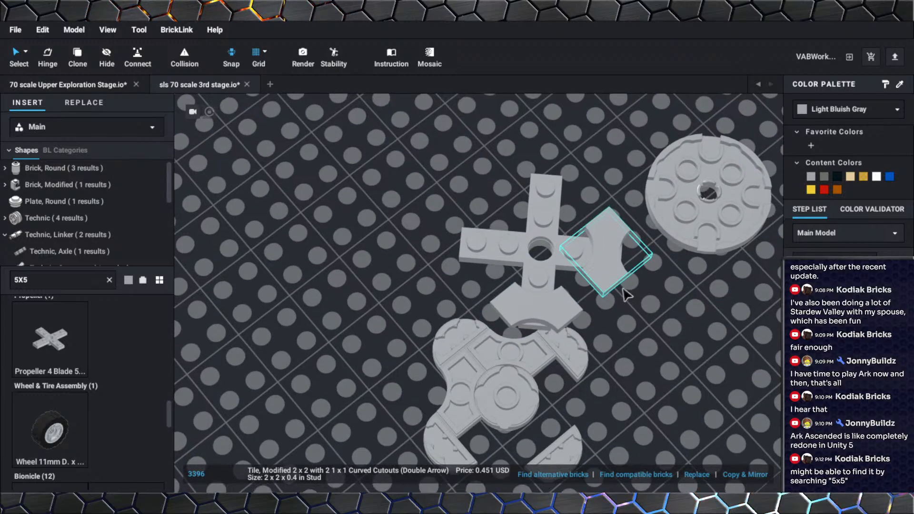
# Check the remaining 5X5 parts, then delete the second double-arrow tile and the 5 x 5 propeller.
pyautogui.scroll(-6, 62, 351)
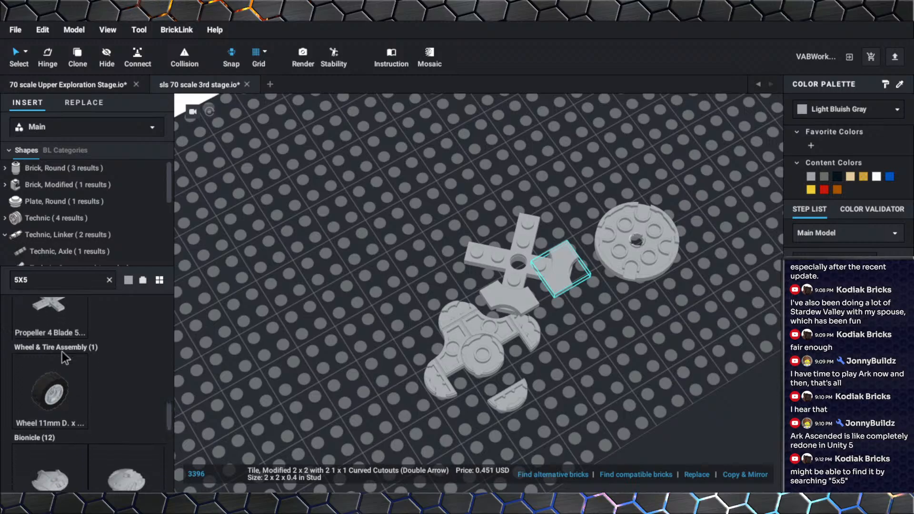
pyautogui.scroll(-4, 62, 351)
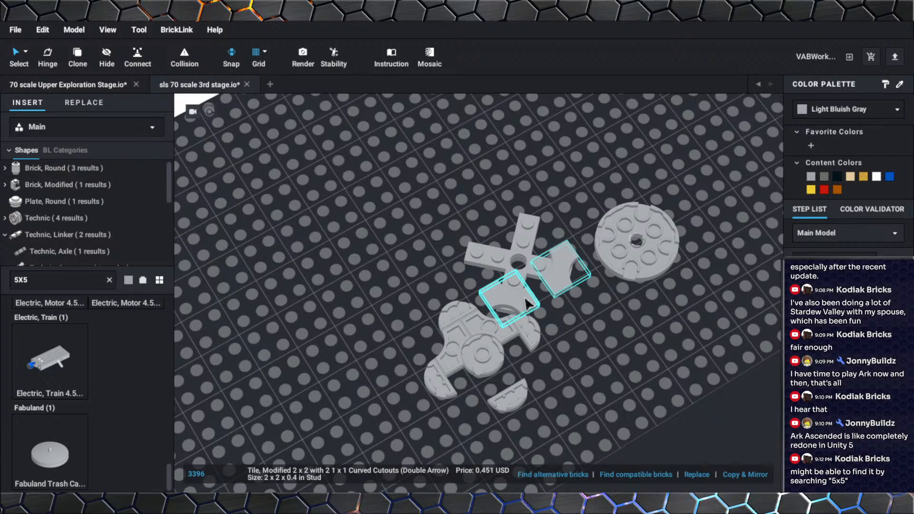
pyautogui.moveTo(527, 303); pyautogui.dragTo(590, 370)
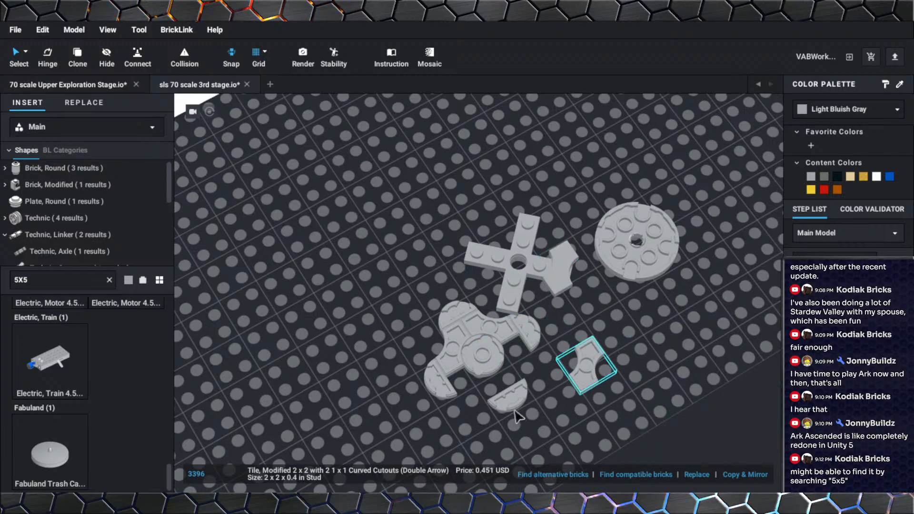
pyautogui.press('Delete')
pyautogui.click(515, 286)
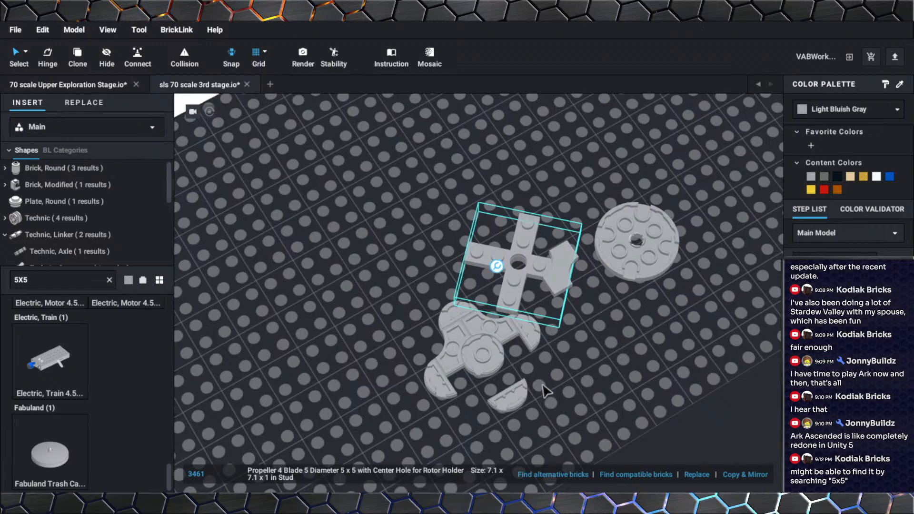
pyautogui.press('Delete')
# Flip the cross-shaped assembly smooth side up and move the loose double-arrow tile back into one of its gaps.
pyautogui.moveTo(556, 422); pyautogui.dragTo(450, 342)
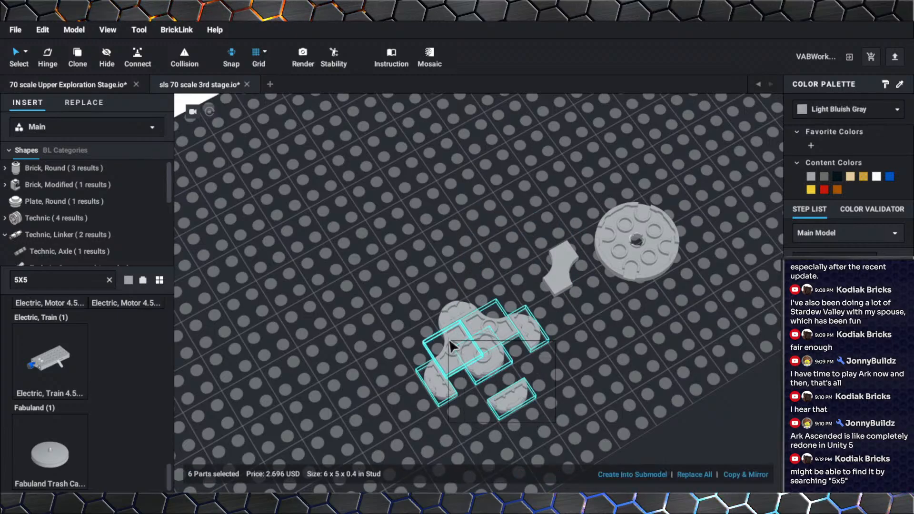
pyautogui.click(538, 284)
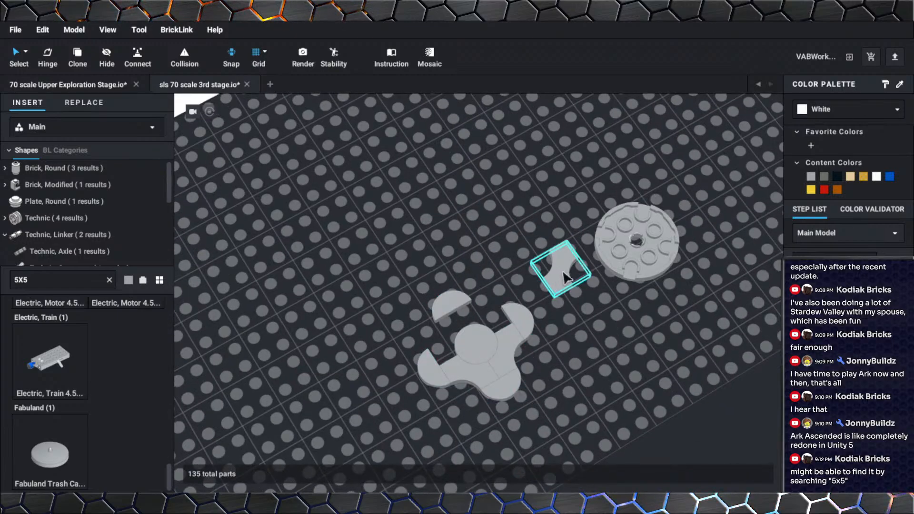
pyautogui.moveTo(566, 277); pyautogui.dragTo(452, 335)
pyautogui.moveTo(445, 341); pyautogui.dragTo(443, 357, button='right')
pyautogui.moveTo(445, 342); pyautogui.dragTo(417, 268)
pyautogui.moveTo(551, 438); pyautogui.dragTo(433, 325)
pyautogui.moveTo(408, 272); pyautogui.dragTo(433, 357)
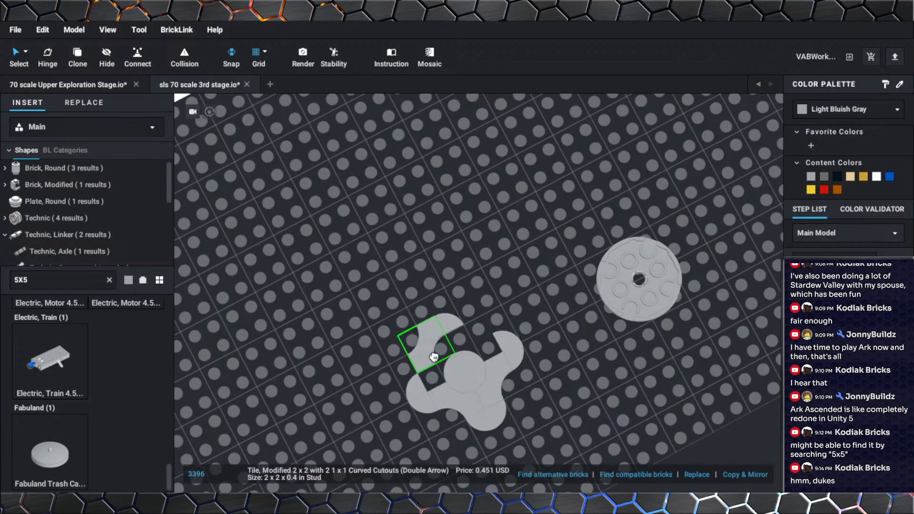
# Copy the refitted double-arrow tile and paste it into the remaining gap of the cross-shaped assembly.
pyautogui.rightClick(439, 388)
pyautogui.click(464, 264)
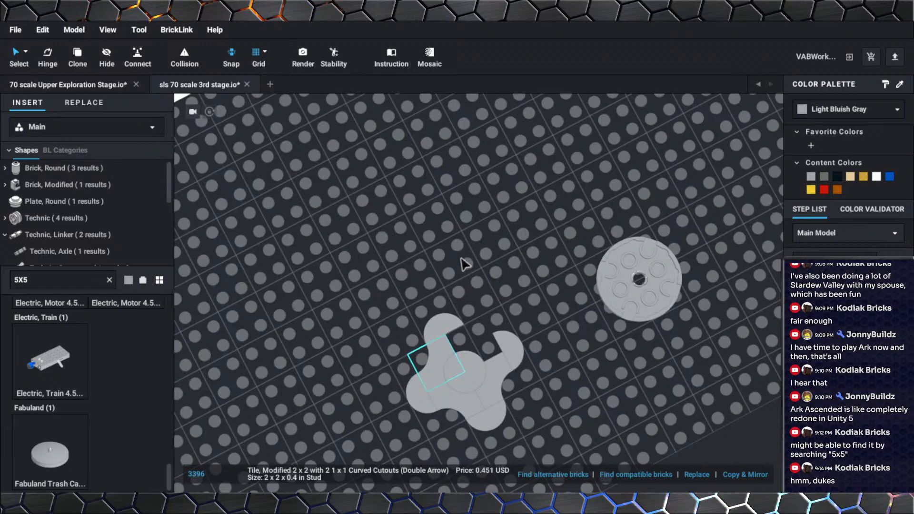
pyautogui.rightClick(433, 367)
pyautogui.click(447, 264)
pyautogui.rightClick(503, 288)
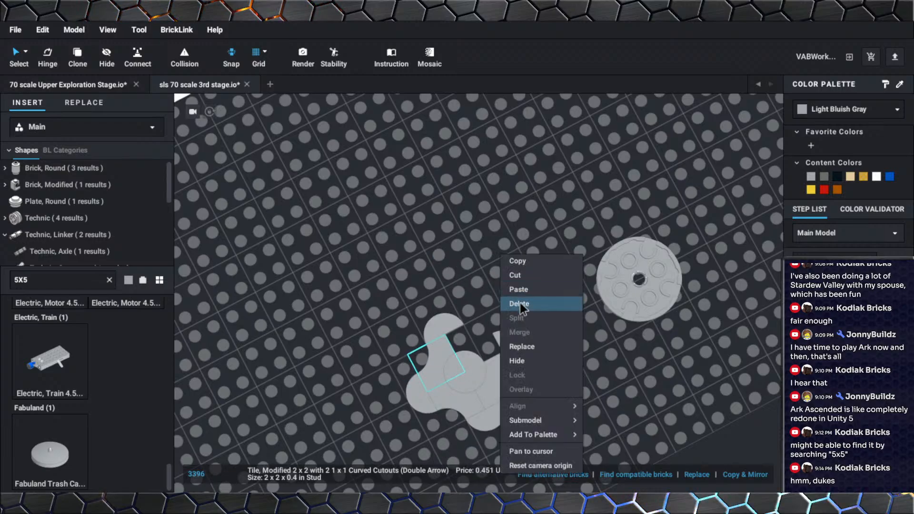
pyautogui.click(519, 289)
pyautogui.click(544, 328)
pyautogui.scroll(-4, 545, 330)
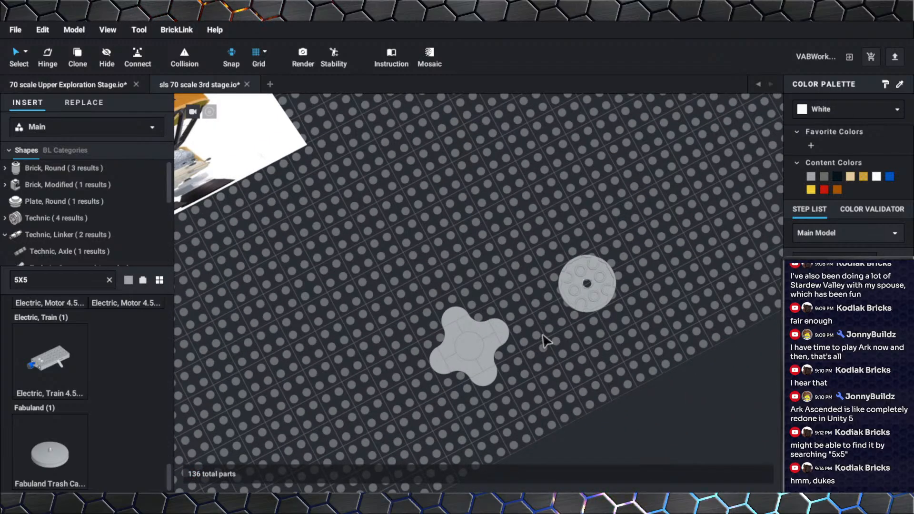
pyautogui.scroll(-5, 531, 349)
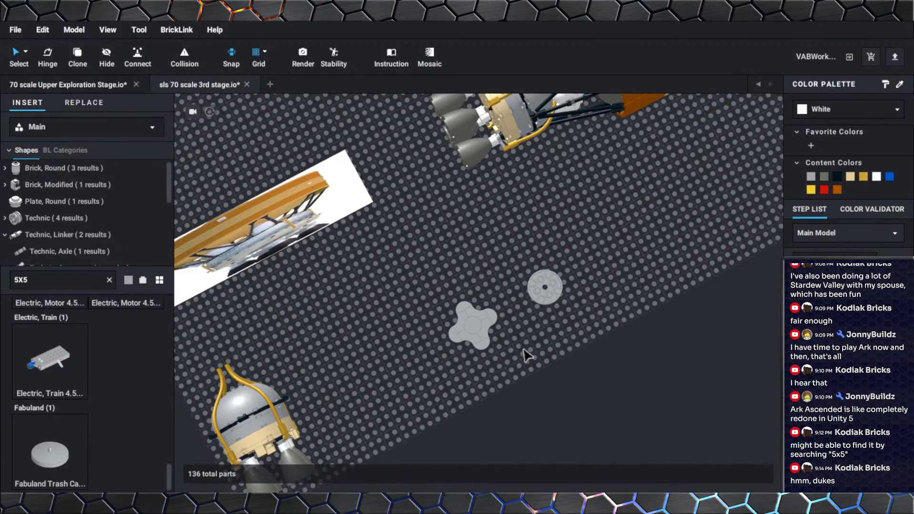
# Delete the loose round plate beside the cross-shaped assembly.
pyautogui.moveTo(525, 352); pyautogui.dragTo(599, 331, button='middle')
pyautogui.moveTo(599, 332); pyautogui.dragTo(562, 321, button='right')
pyautogui.scroll(5, 532, 379)
pyautogui.moveTo(533, 379); pyautogui.dragTo(525, 349, button='right')
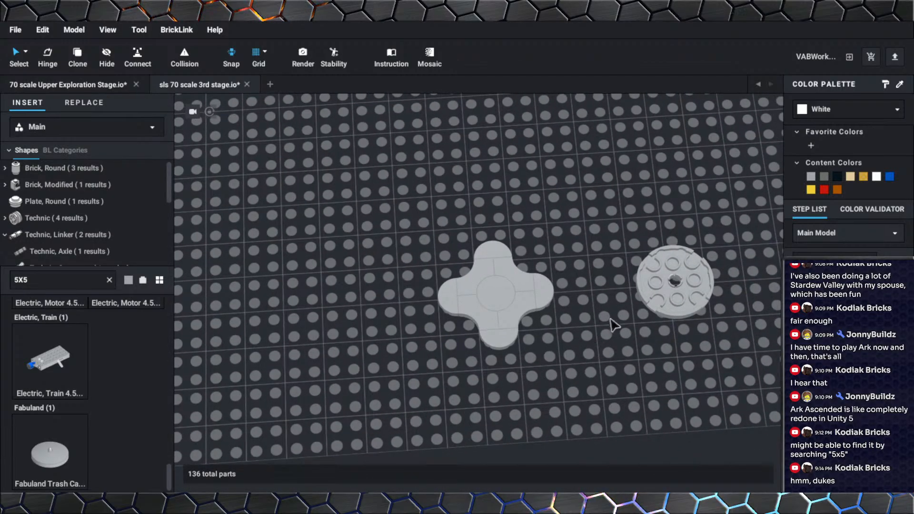
pyautogui.click(640, 307)
pyautogui.press('Delete')
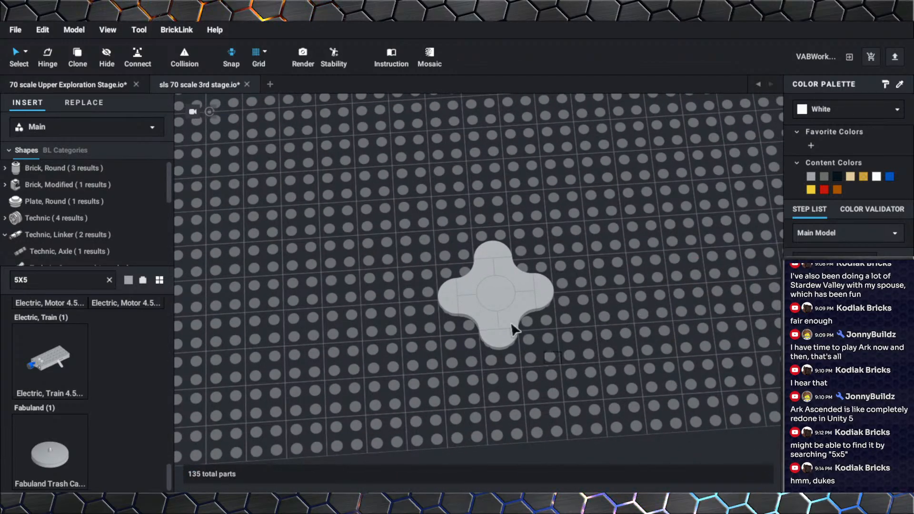
# Group all nine parts of the cross-shaped assembly into a submodel named SubModel Group 1.
pyautogui.moveTo(512, 324); pyautogui.dragTo(440, 249)
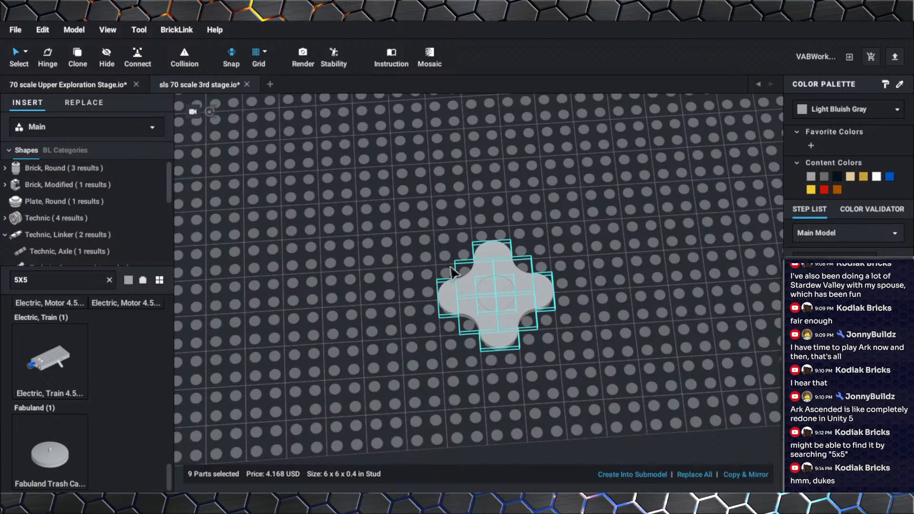
pyautogui.click(620, 473)
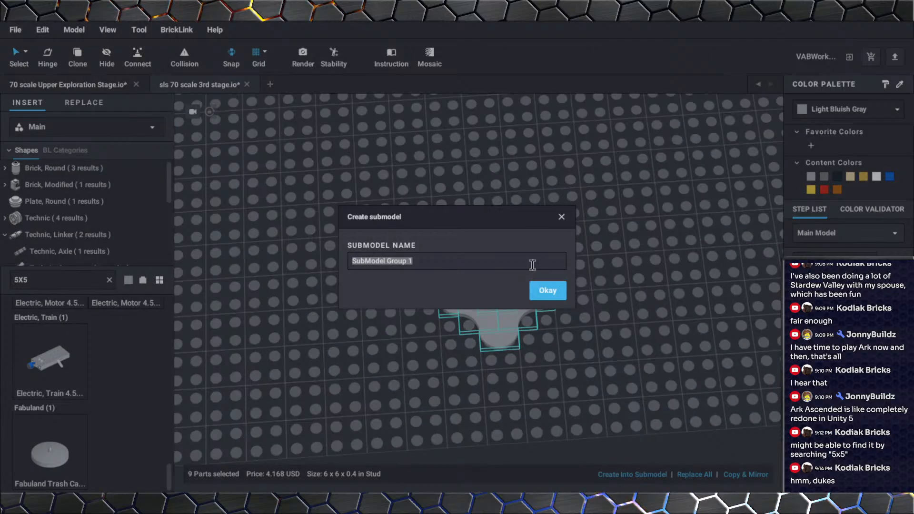
pyautogui.click(550, 292)
# Turn the cross-shaped submodel 45 degrees, tip it off the baseplate plane and move it toward the tan engine section.
pyautogui.press('Right')
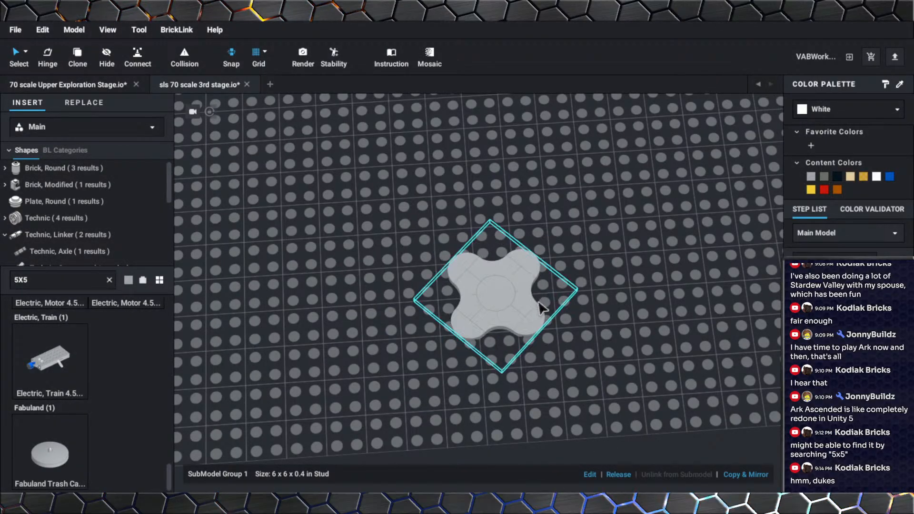
pyautogui.press('Down')
pyautogui.press('Down')
pyautogui.moveTo(544, 369); pyautogui.dragTo(537, 340, button='right')
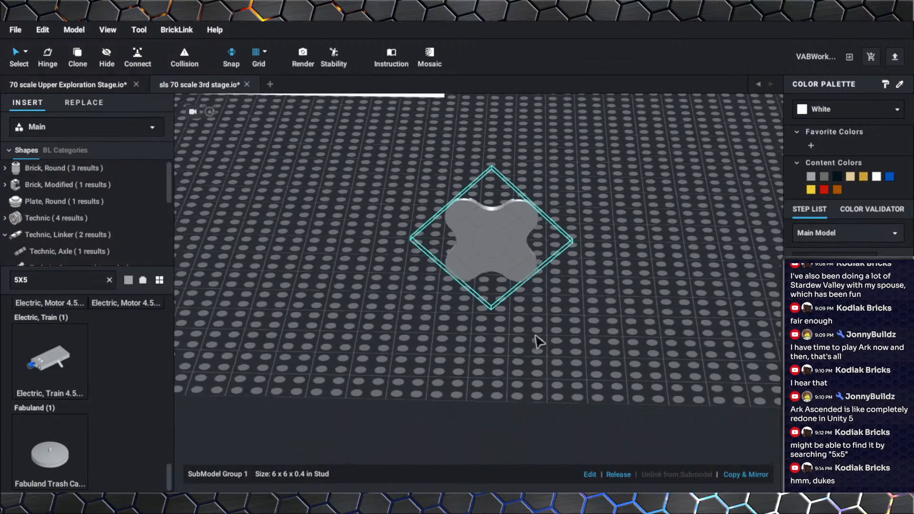
pyautogui.moveTo(537, 341); pyautogui.dragTo(651, 374, button='middle')
pyautogui.moveTo(643, 290); pyautogui.dragTo(299, 321)
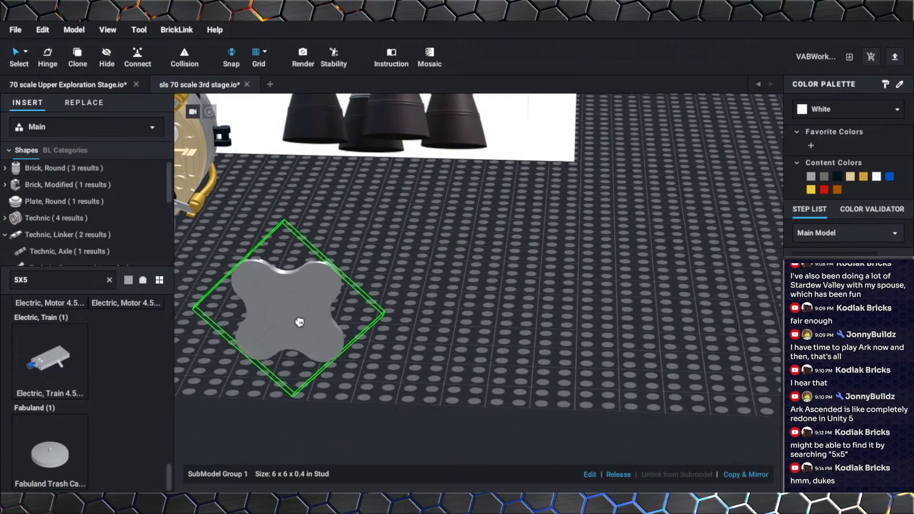
# Rotate the submodel so its arms point between the engine nozzles and place it in front of them at 975.0, -133.0, -636.0.
pyautogui.moveTo(300, 320); pyautogui.dragTo(508, 341, button='middle')
pyautogui.moveTo(508, 341); pyautogui.dragTo(567, 327)
pyautogui.press('Down')
pyautogui.press('Down')
pyautogui.press('Right')
pyautogui.moveTo(567, 327); pyautogui.dragTo(563, 360, button='right')
pyautogui.moveTo(563, 361); pyautogui.dragTo(512, 425)
pyautogui.moveTo(510, 413); pyautogui.dragTo(518, 386, button='right')
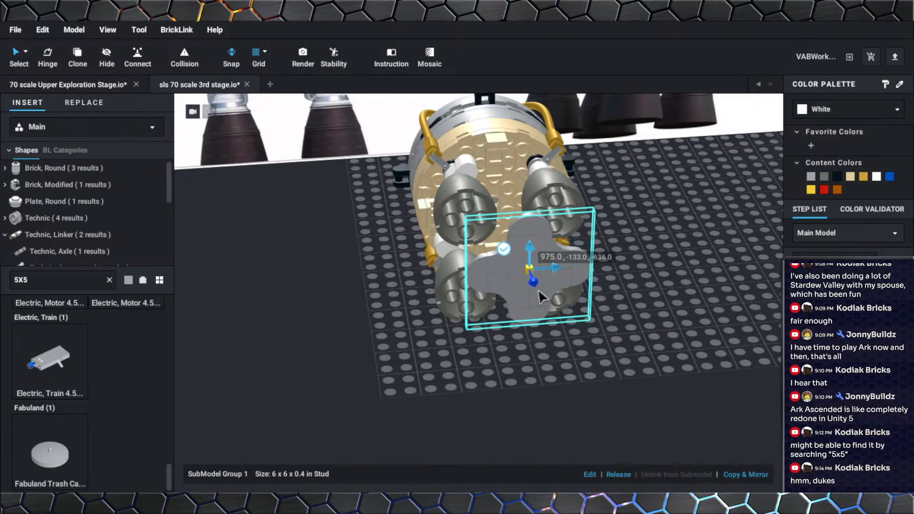
# Center the submodel between the four engine nozzles and shift it toward the tan base, to 988.0, -133.0, -557.0.
pyautogui.moveTo(517, 243); pyautogui.dragTo(514, 237, button='right')
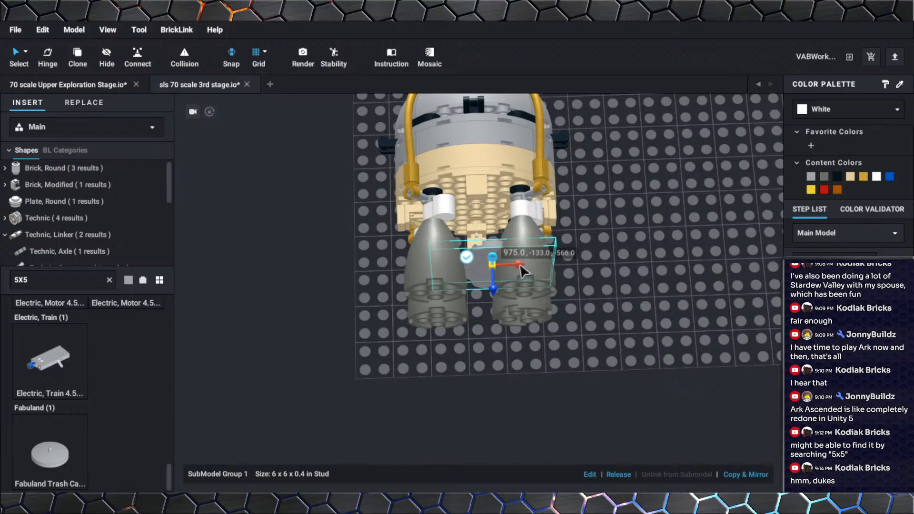
pyautogui.scroll(8, 502, 270)
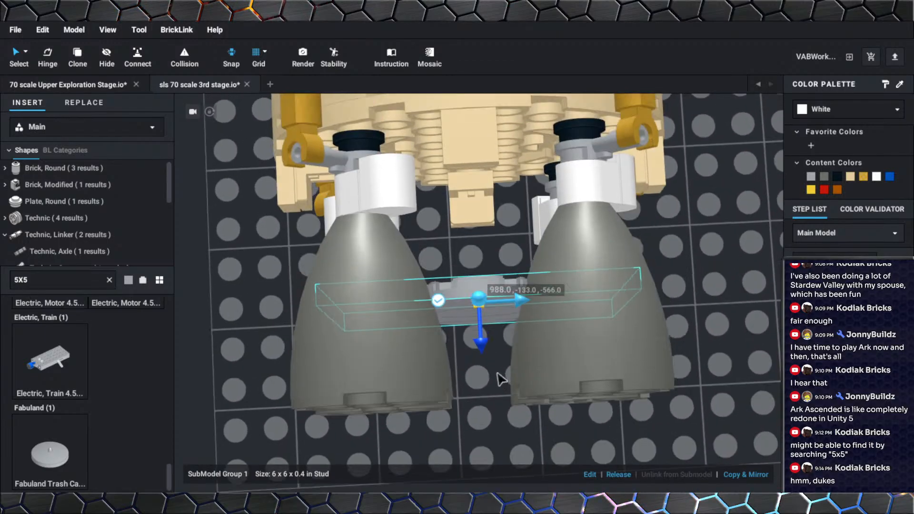
pyautogui.moveTo(500, 379); pyautogui.dragTo(486, 418, button='right')
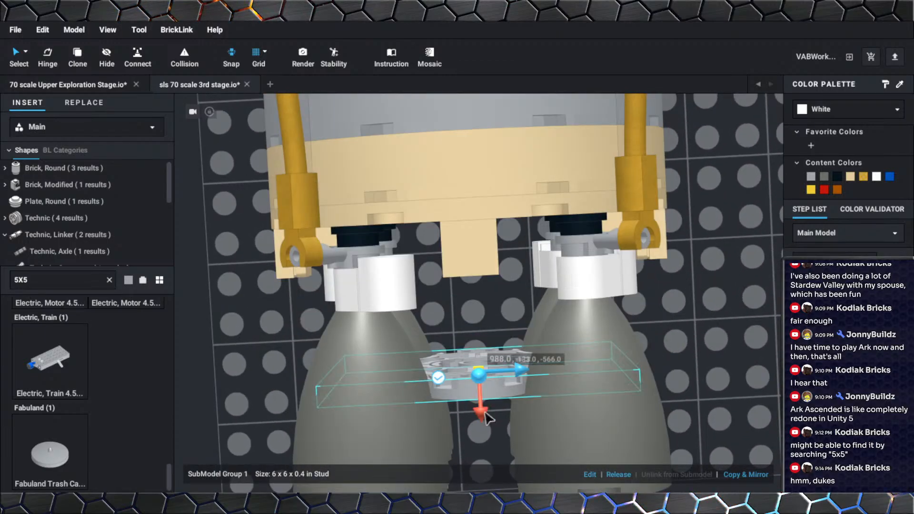
pyautogui.moveTo(481, 409); pyautogui.dragTo(481, 386)
pyautogui.moveTo(483, 385); pyautogui.dragTo(675, 369, button='right')
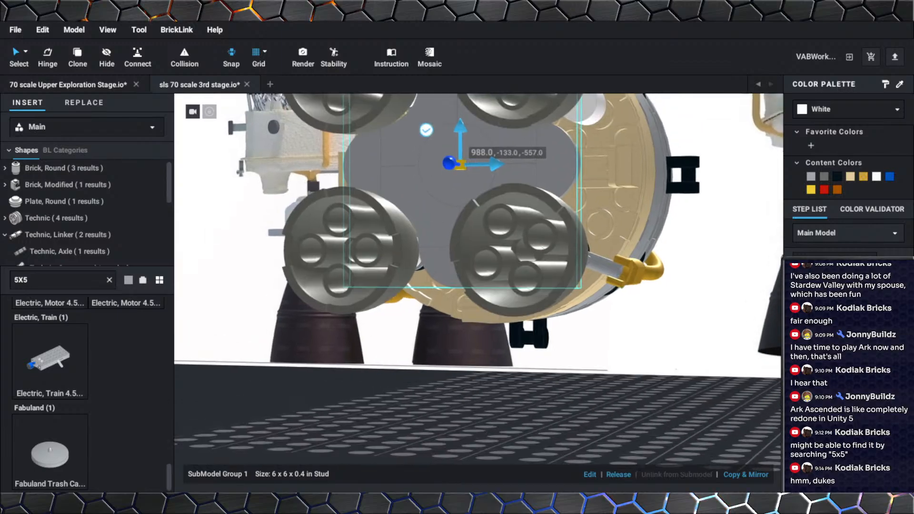
pyautogui.moveTo(510, 477); pyautogui.dragTo(500, 362, button='right')
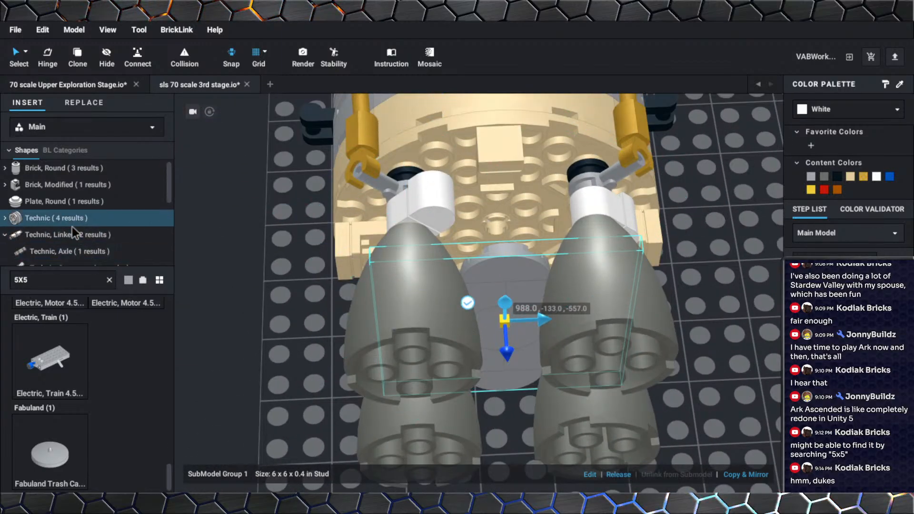
# Insert a Technic, Axle 3L with Stud from the Technic, Linker parts between the tan base's center and the cross-shaped submodel.
pyautogui.scroll(-3, 53, 227)
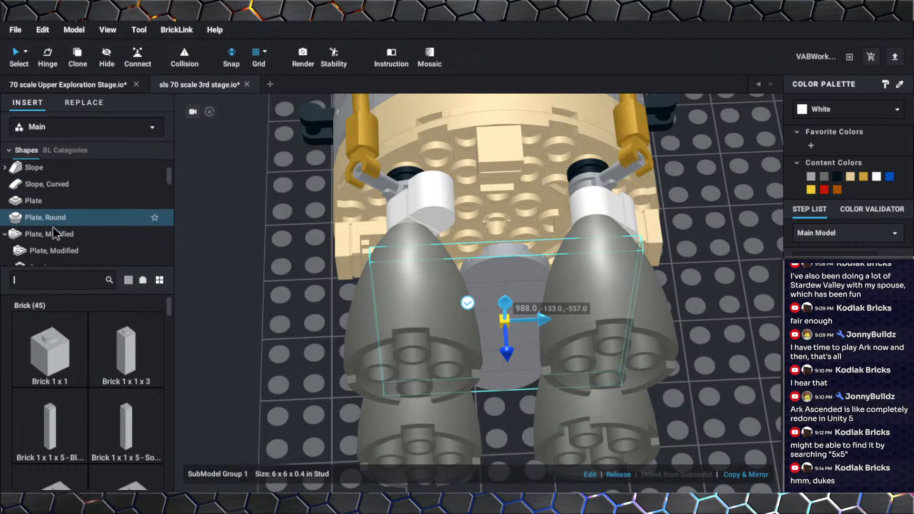
pyautogui.scroll(-5, 50, 207)
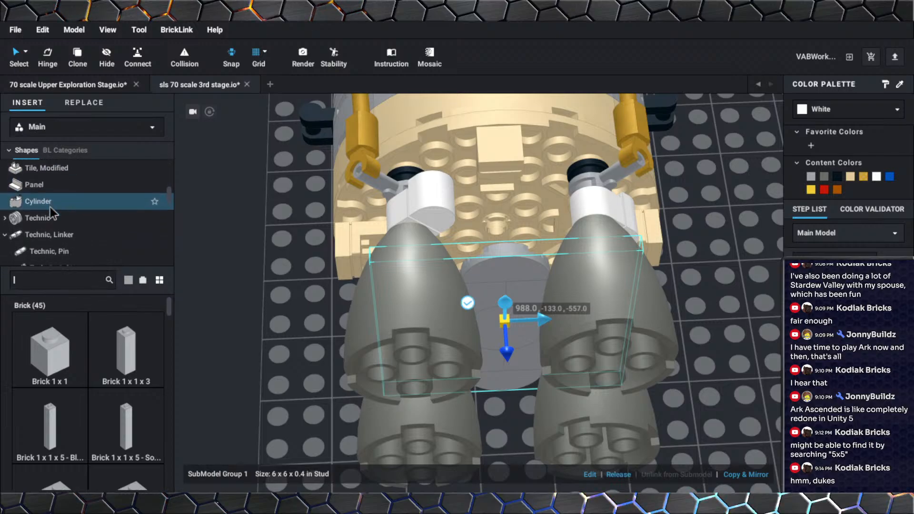
pyautogui.click(55, 240)
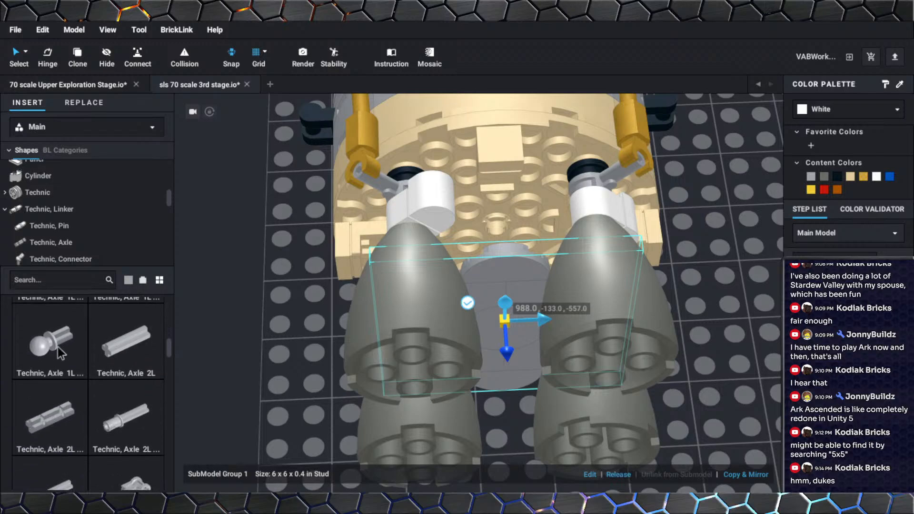
pyautogui.scroll(-4, 58, 347)
pyautogui.scroll(-1, 59, 344)
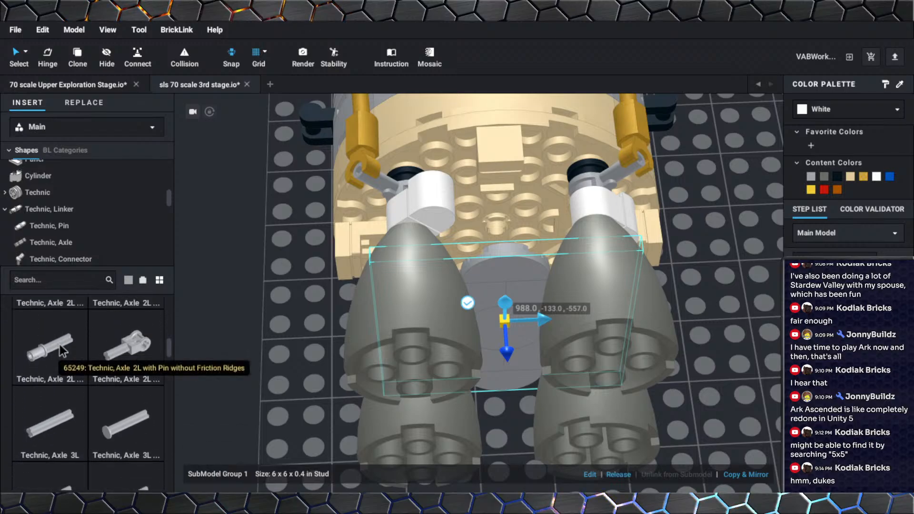
pyautogui.scroll(-2, 59, 344)
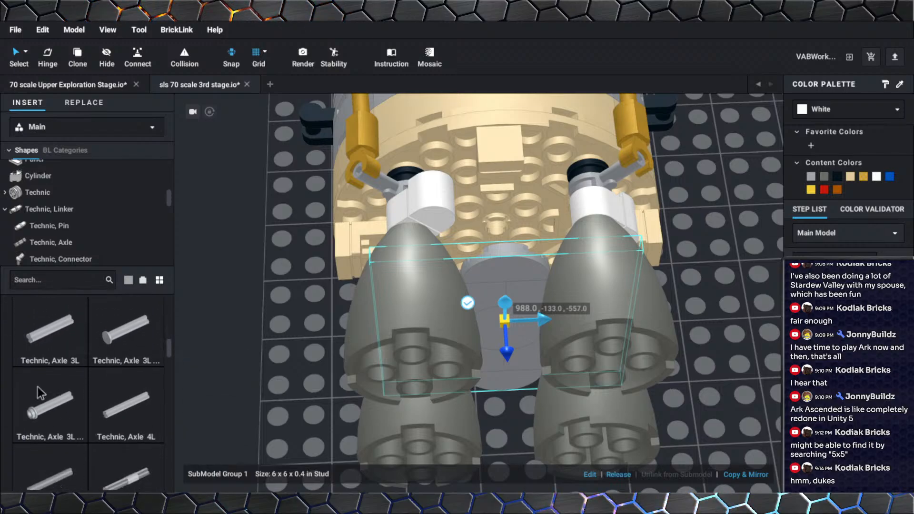
pyautogui.click(53, 399)
pyautogui.press('Right')
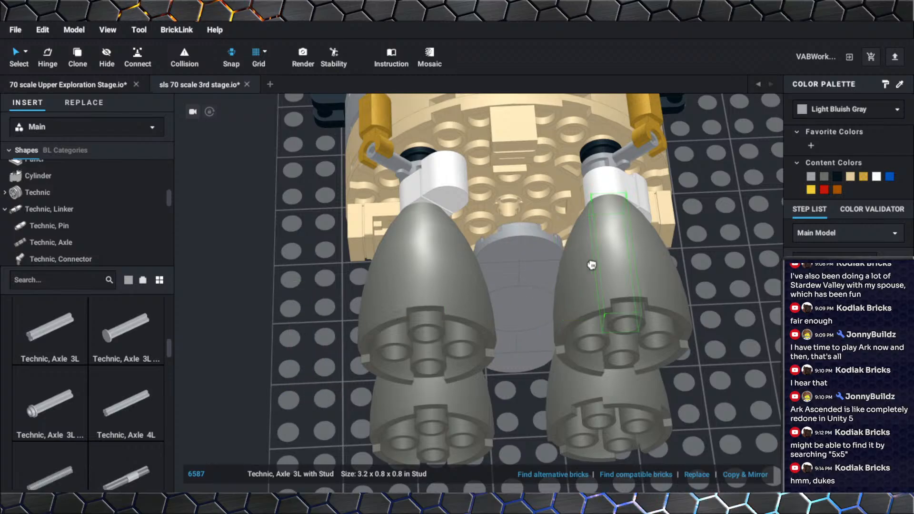
pyautogui.click(496, 236)
pyautogui.moveTo(494, 229); pyautogui.dragTo(511, 218)
pyautogui.press('Escape')
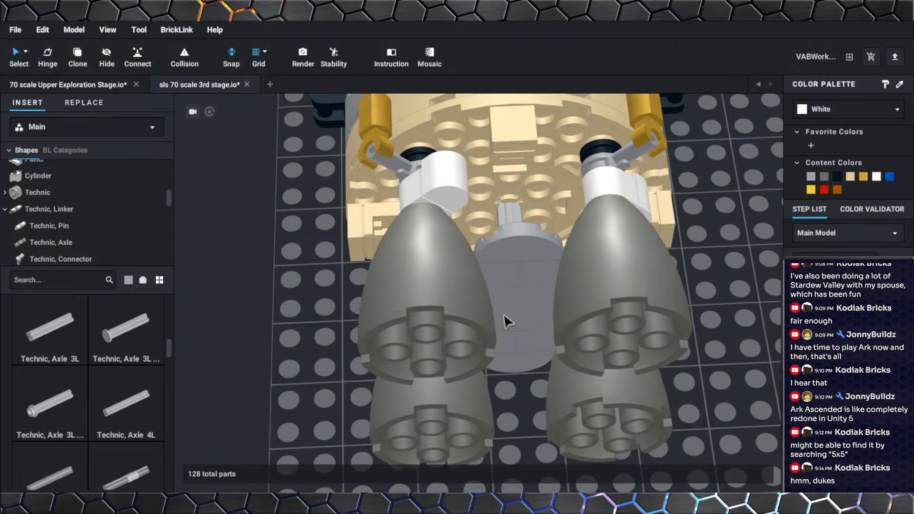
# Reposition the cross-shaped submodel at the end of the axle, at 988.4, -133.4, -556.1.
pyautogui.moveTo(506, 315); pyautogui.dragTo(461, 209, button='right')
pyautogui.click(495, 286)
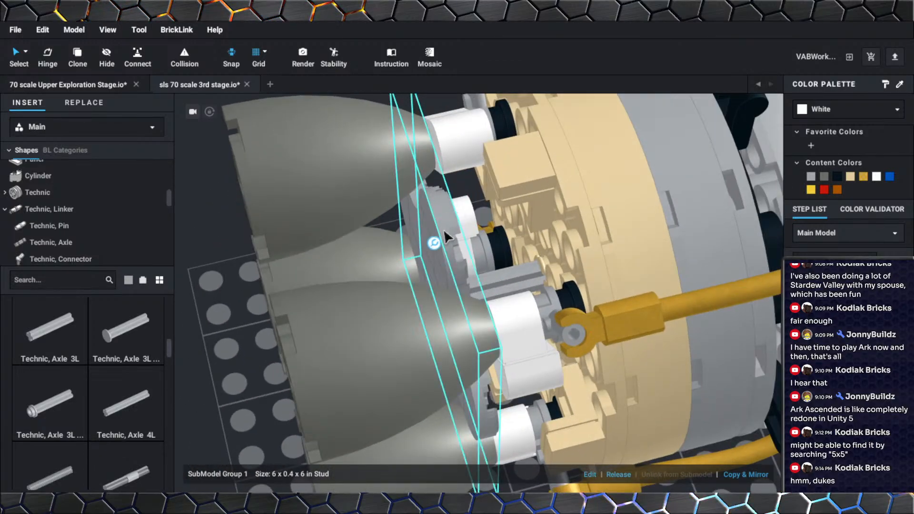
pyautogui.click(416, 299)
pyautogui.moveTo(416, 299); pyautogui.dragTo(372, 321)
pyautogui.moveTo(371, 325); pyautogui.dragTo(364, 342, button='right')
pyautogui.moveTo(434, 305); pyautogui.dragTo(428, 309)
pyautogui.moveTo(417, 337); pyautogui.dragTo(401, 321, button='right')
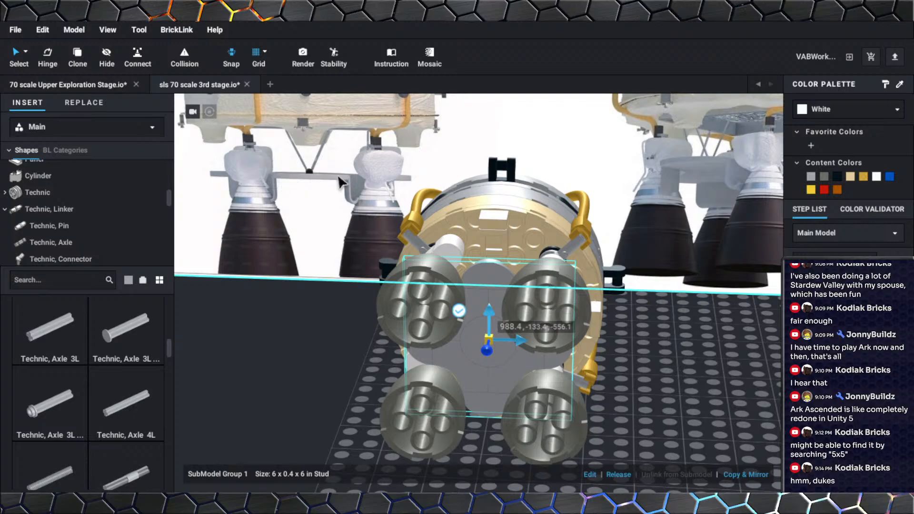
# Select the complete engine section with its nozzles and stand it upright in front of the reference image.
pyautogui.moveTo(363, 249); pyautogui.dragTo(419, 313, button='right')
pyautogui.scroll(-3, 419, 312)
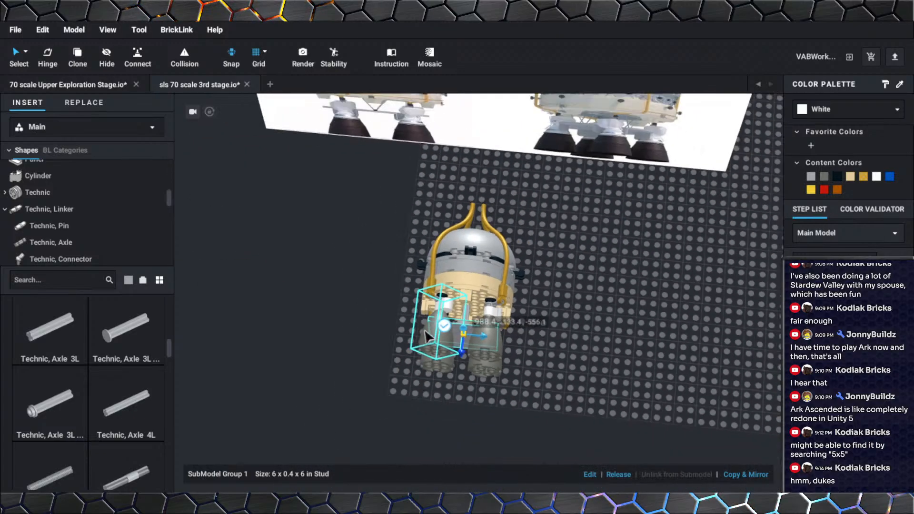
pyautogui.click(547, 366)
pyautogui.moveTo(557, 382); pyautogui.dragTo(424, 247)
pyautogui.moveTo(391, 218); pyautogui.dragTo(389, 215)
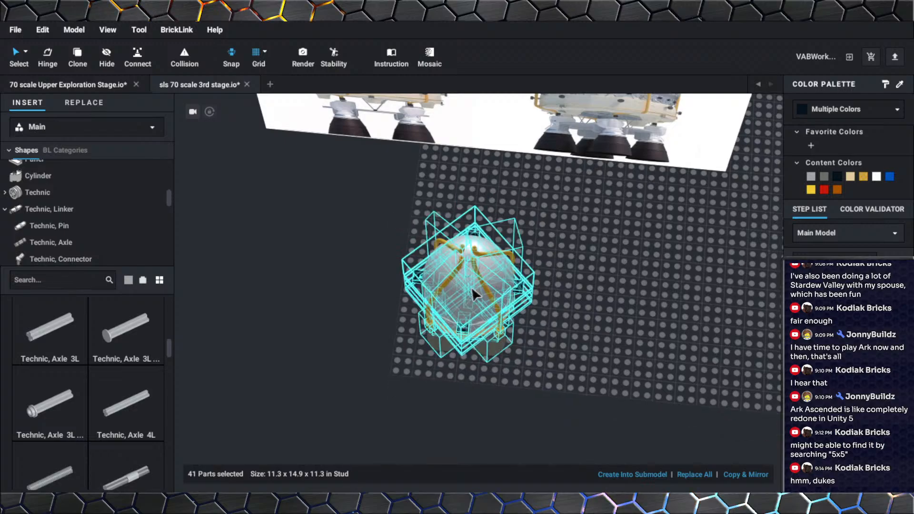
pyautogui.click(593, 388)
# Delete the Technic axle under the tan base and inspect the gap above the cross-shaped submodel.
pyautogui.scroll(5, 591, 387)
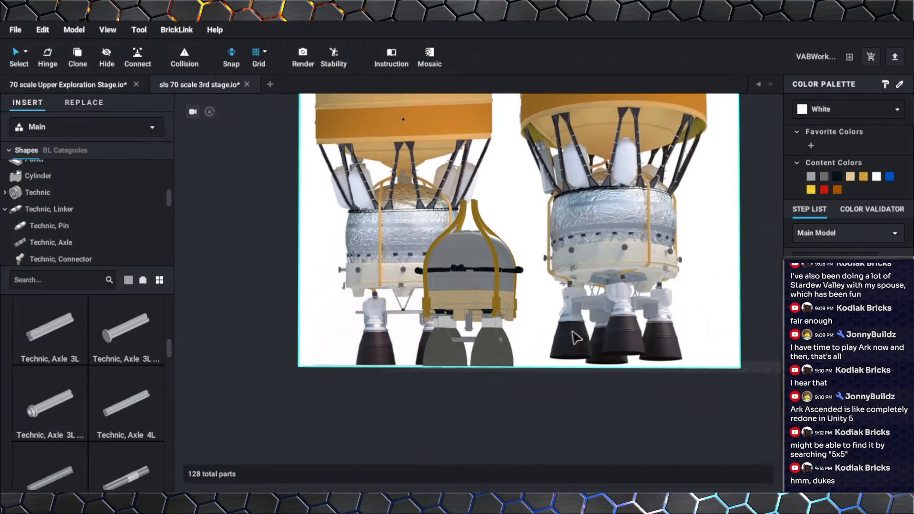
pyautogui.scroll(3, 524, 338)
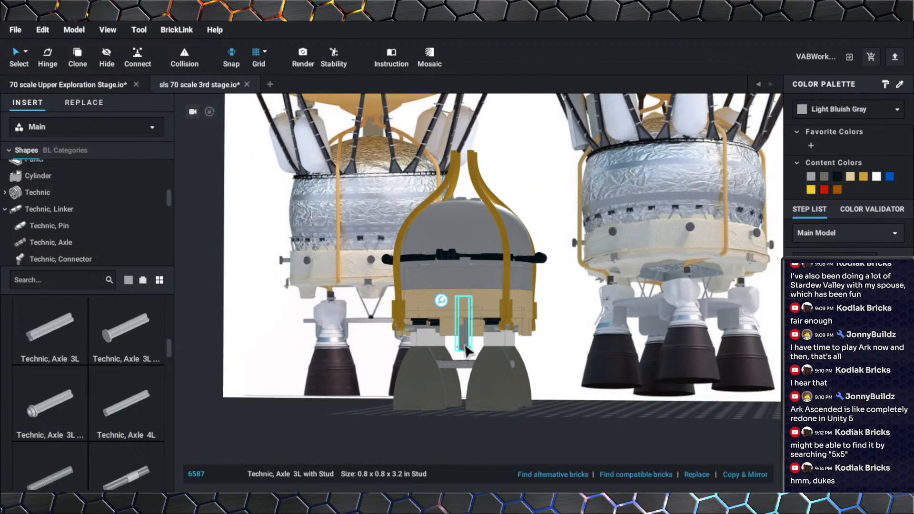
pyautogui.press('Delete')
pyautogui.scroll(6, 464, 348)
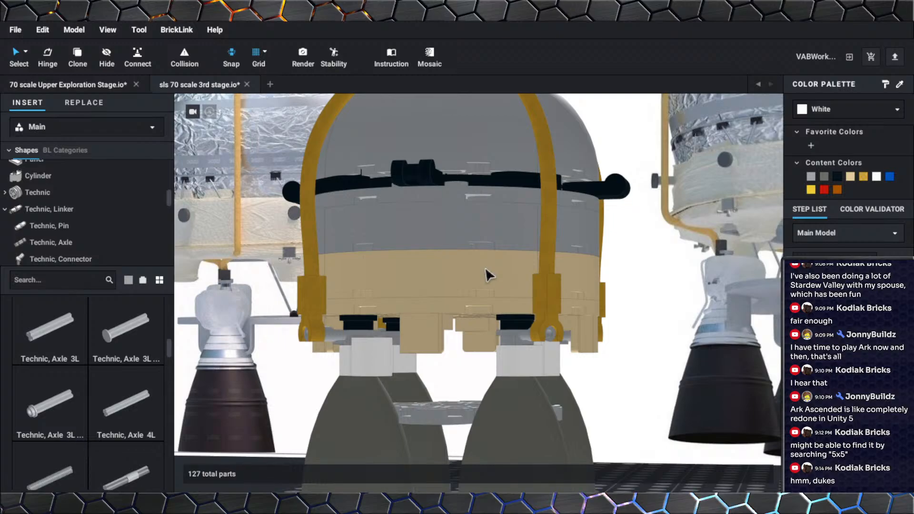
pyautogui.scroll(5, 486, 269)
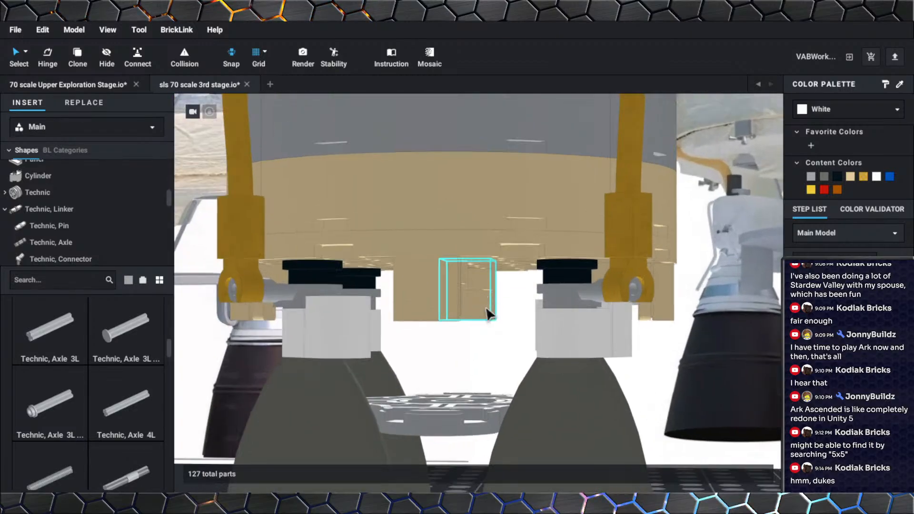
pyautogui.moveTo(488, 315); pyautogui.dragTo(502, 272, button='right')
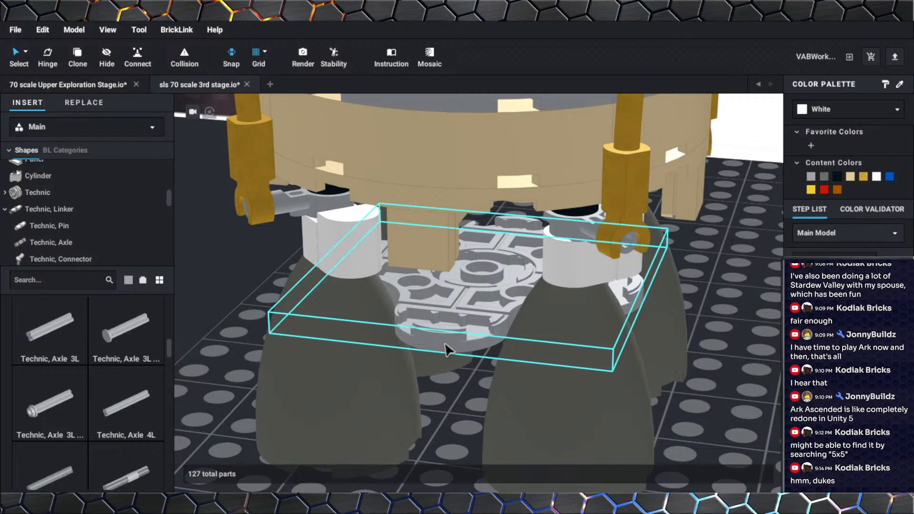
pyautogui.scroll(-5, 445, 349)
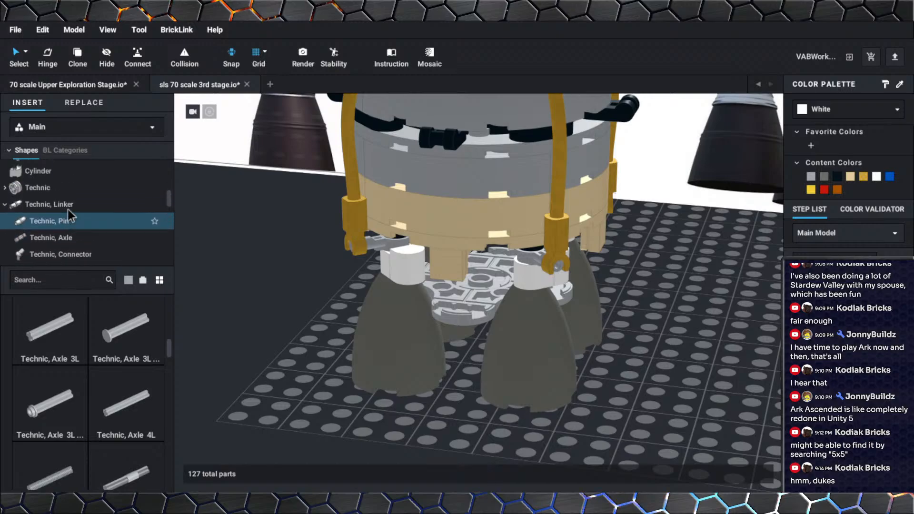
# Place a Tile, Round Corner 2 x 2 Macaroni from the round tiles on the empty part of the baseplate.
pyautogui.scroll(3, 68, 209)
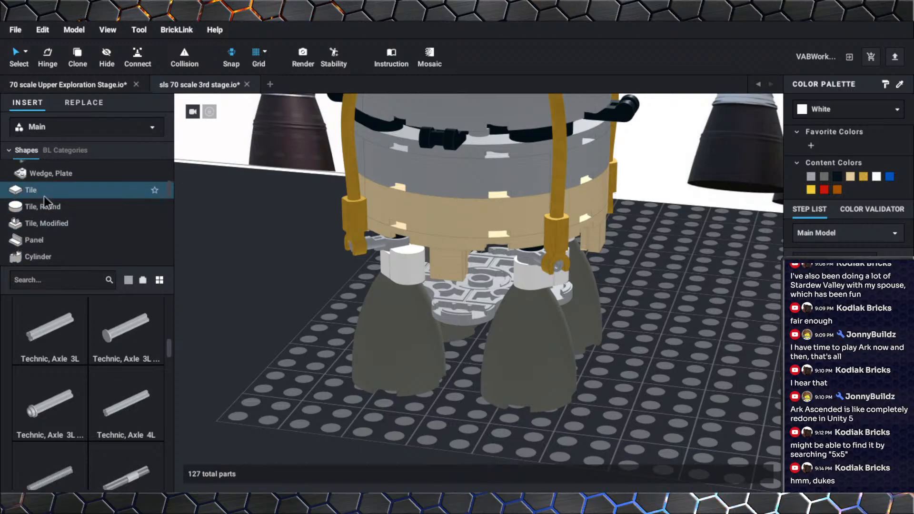
pyautogui.click(44, 195)
pyautogui.scroll(-3, 118, 355)
pyautogui.scroll(-2, 118, 355)
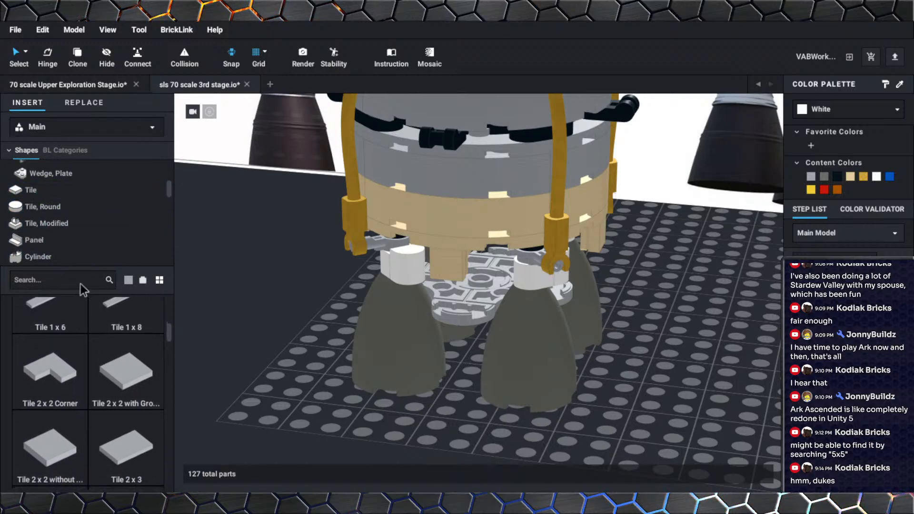
pyautogui.click(58, 208)
pyautogui.scroll(-5, 92, 338)
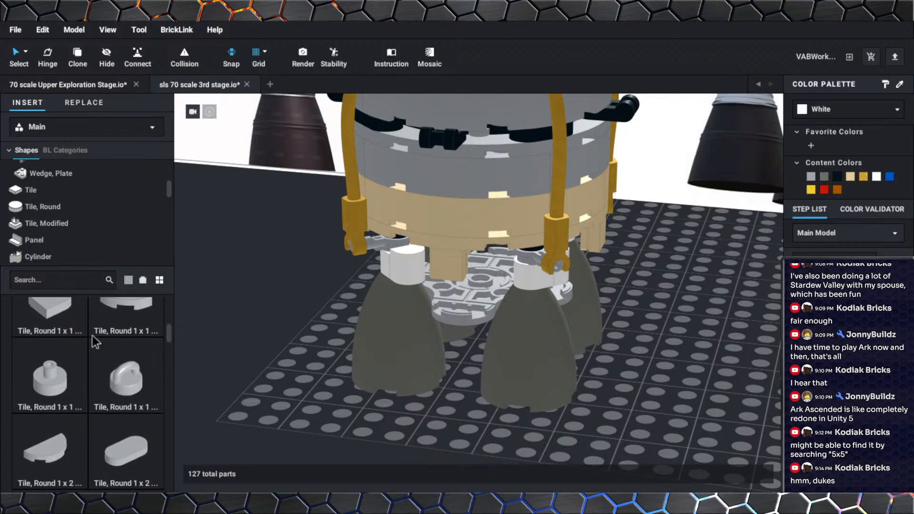
pyautogui.scroll(-5, 88, 342)
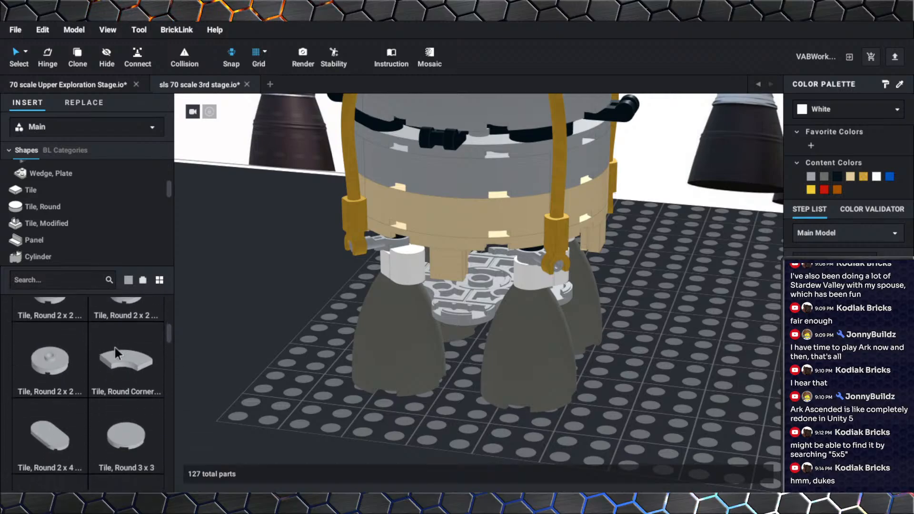
pyautogui.click(117, 353)
pyautogui.moveTo(451, 415); pyautogui.dragTo(237, 225, button='middle')
pyautogui.moveTo(454, 231); pyautogui.dragTo(494, 296, button='right')
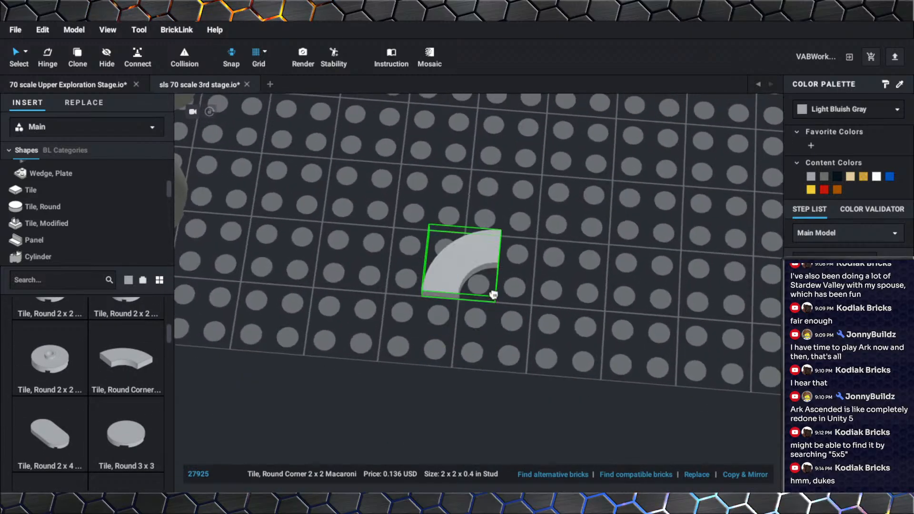
pyautogui.click(518, 299)
# Add three more macaroni tiles, each rotated a further quarter turn, to complete a 4 x 4 four-pointed arrangement with the curves facing inward.
pyautogui.press('Right')
pyautogui.click(420, 265)
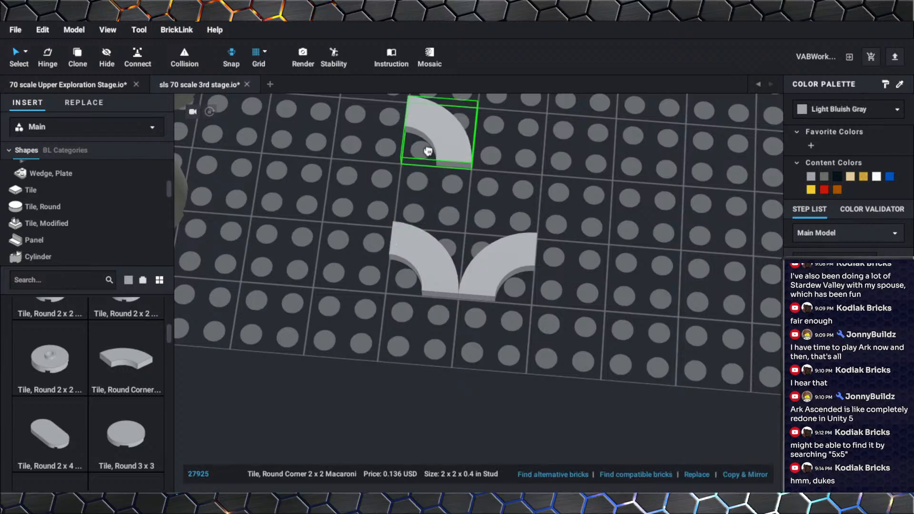
pyautogui.press('Right')
pyautogui.click(431, 178)
pyautogui.press('Right')
pyautogui.click(514, 179)
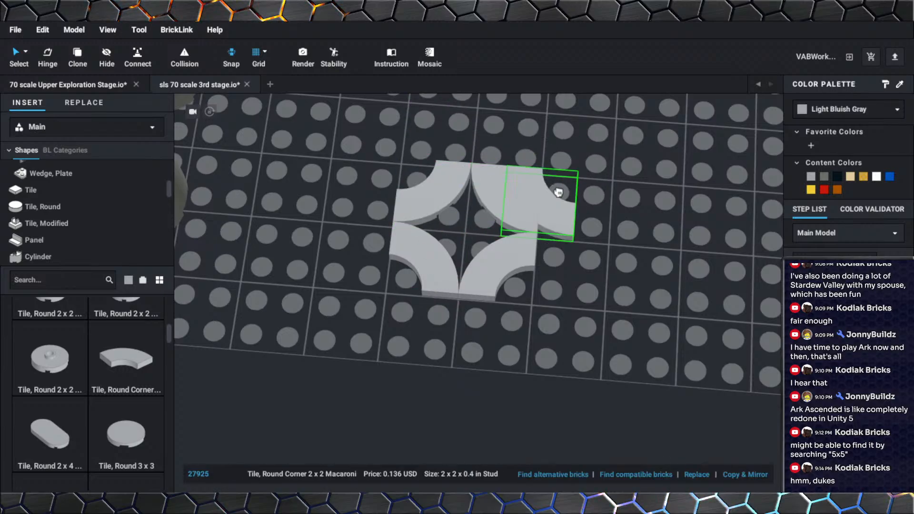
pyautogui.press('Escape')
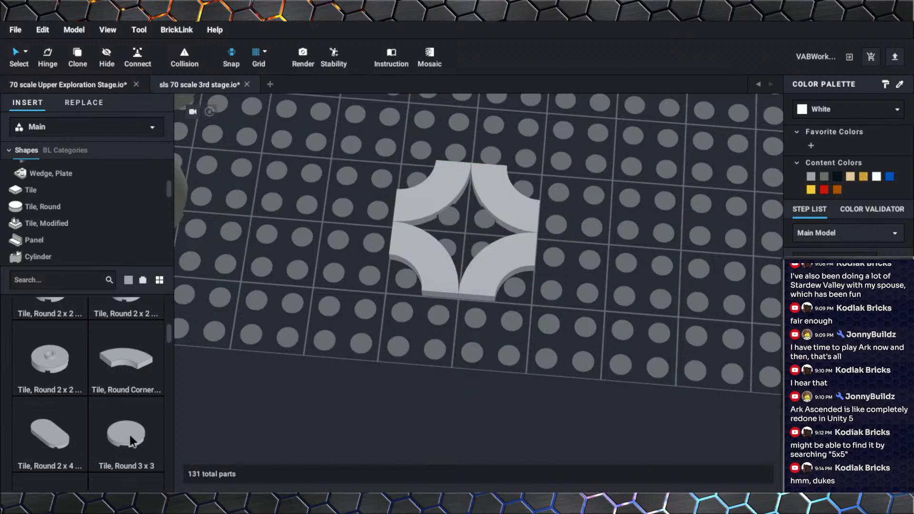
# Look through the round and modified tiles for alternatives and delete the four macaroni tiles from the baseplate.
pyautogui.click(127, 434)
pyautogui.press('Escape')
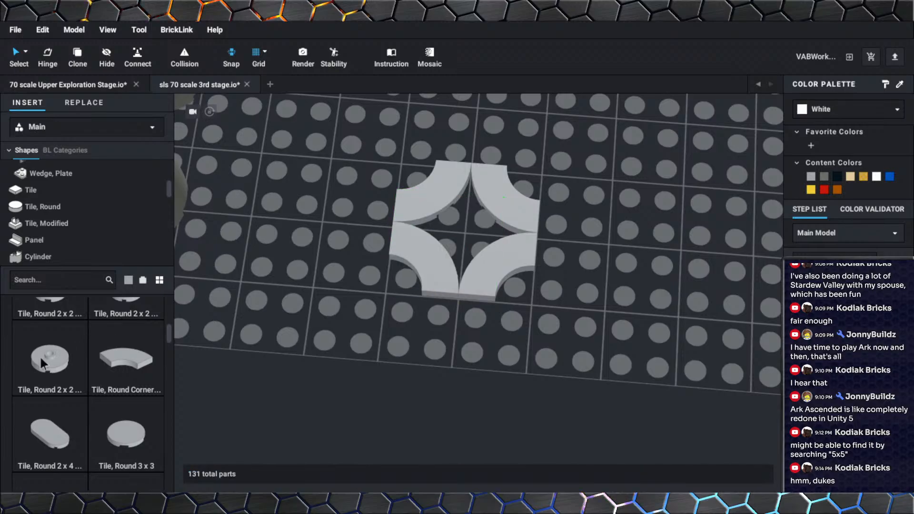
pyautogui.scroll(3, 40, 362)
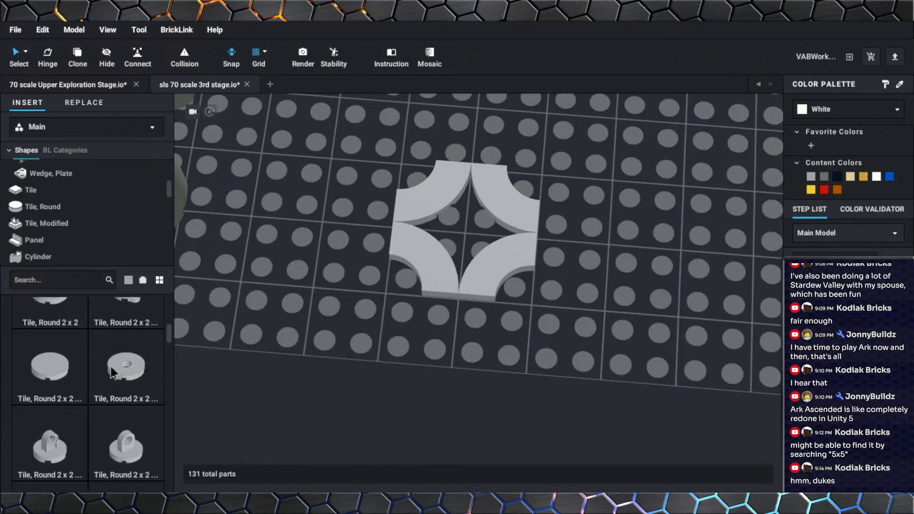
pyautogui.scroll(-5, 110, 366)
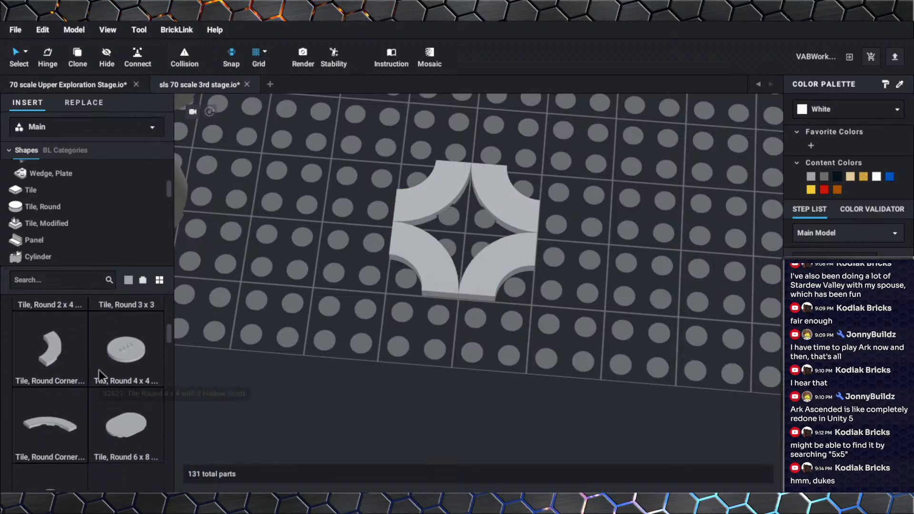
pyautogui.scroll(-3, 99, 370)
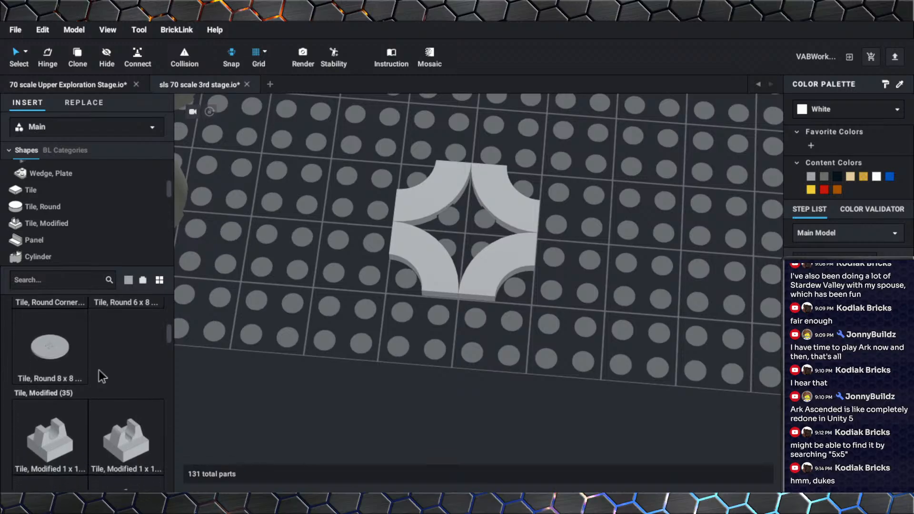
pyautogui.scroll(-3, 99, 370)
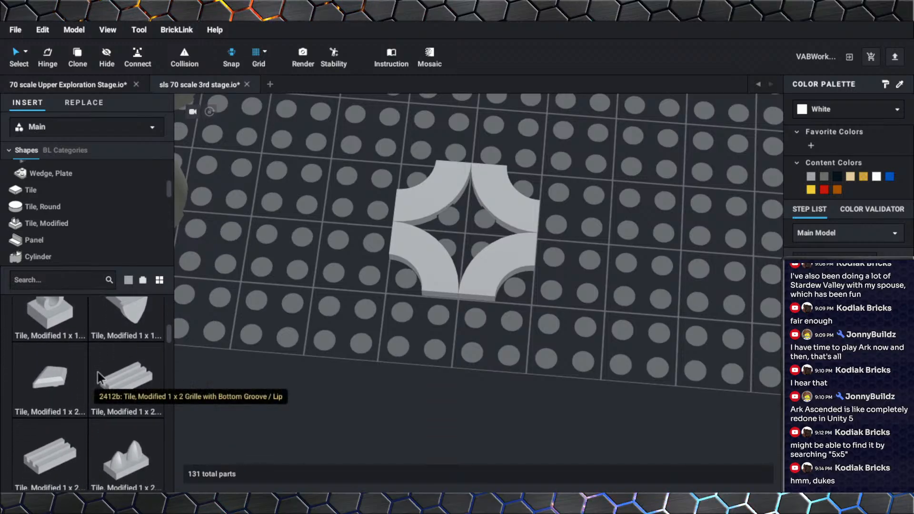
pyautogui.click(445, 214)
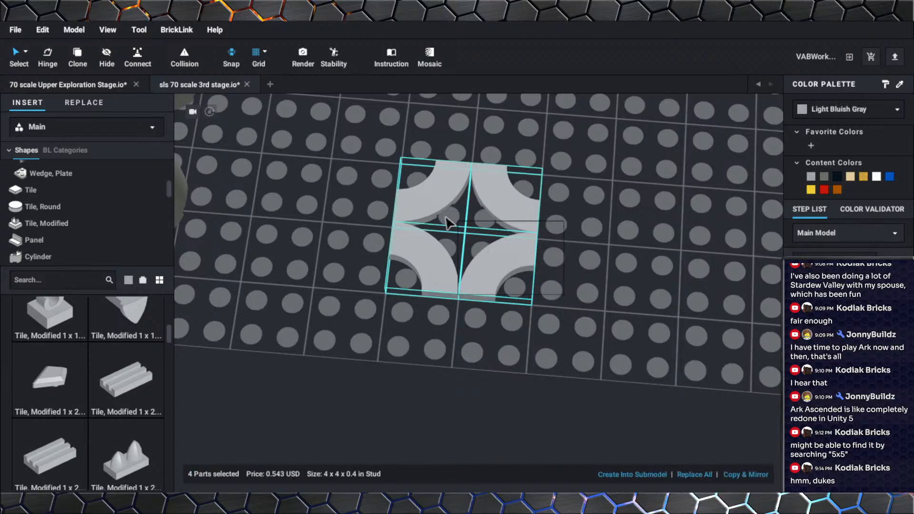
pyautogui.press('Delete')
# Copy the cross-shaped submodel between the nozzles and place the duplicate on the empty part of the baseplate.
pyautogui.scroll(5, 561, 310)
pyautogui.moveTo(656, 318); pyautogui.dragTo(639, 307, button='right')
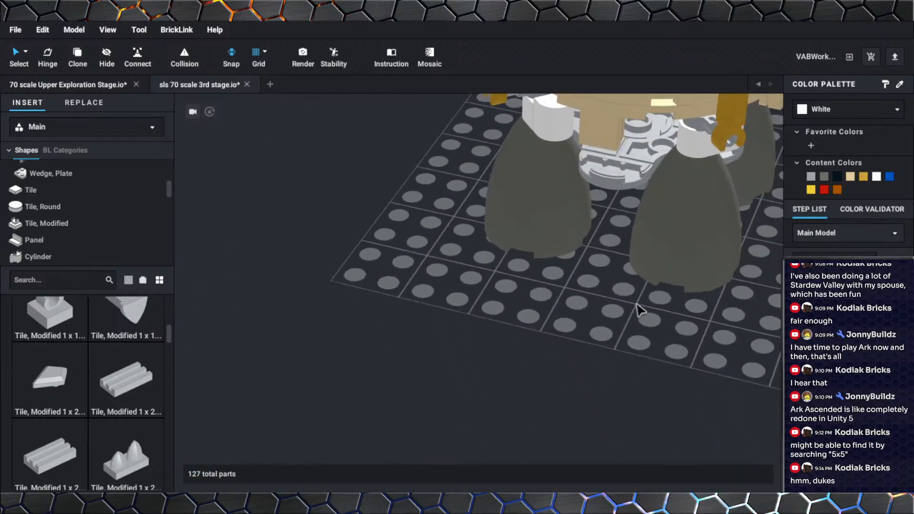
pyautogui.moveTo(639, 307); pyautogui.dragTo(436, 397, button='middle')
pyautogui.rightClick(415, 248)
pyautogui.click(436, 257)
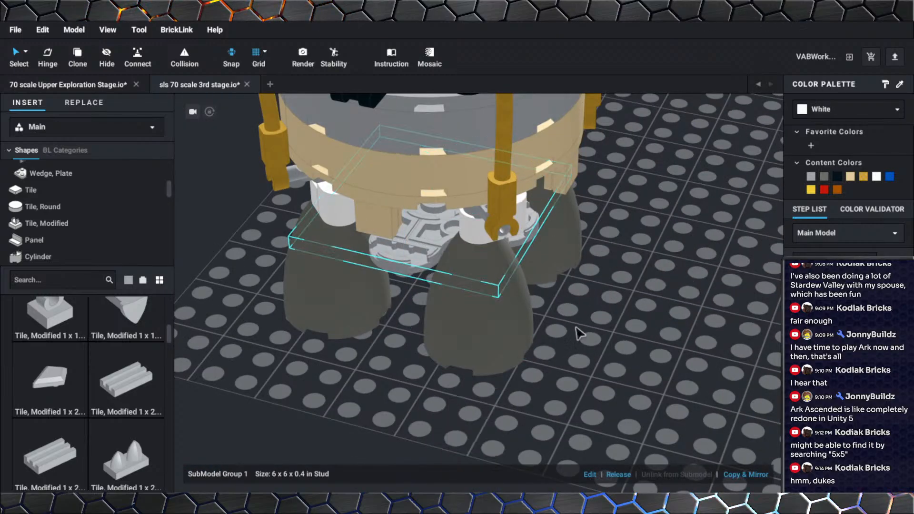
pyautogui.moveTo(577, 332); pyautogui.dragTo(415, 179, button='middle')
pyautogui.rightClick(483, 195)
pyautogui.click(524, 235)
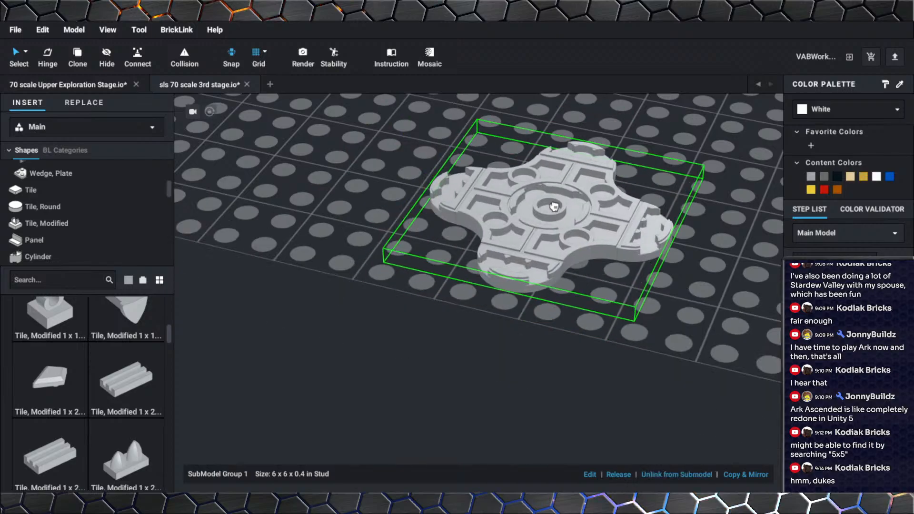
pyautogui.click(551, 199)
pyautogui.click(467, 283)
pyautogui.scroll(-2, 464, 269)
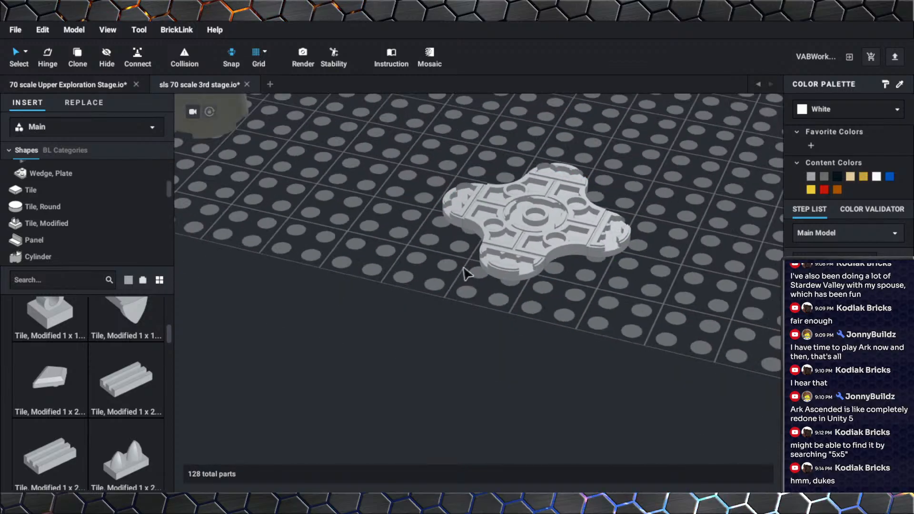
# Place four Turntable 2 x 2 Plate, Top parts from the Functional category on the copied submodel, one at each arm's end.
pyautogui.moveTo(464, 269); pyautogui.dragTo(468, 270, button='right')
pyautogui.scroll(-5, 32, 207)
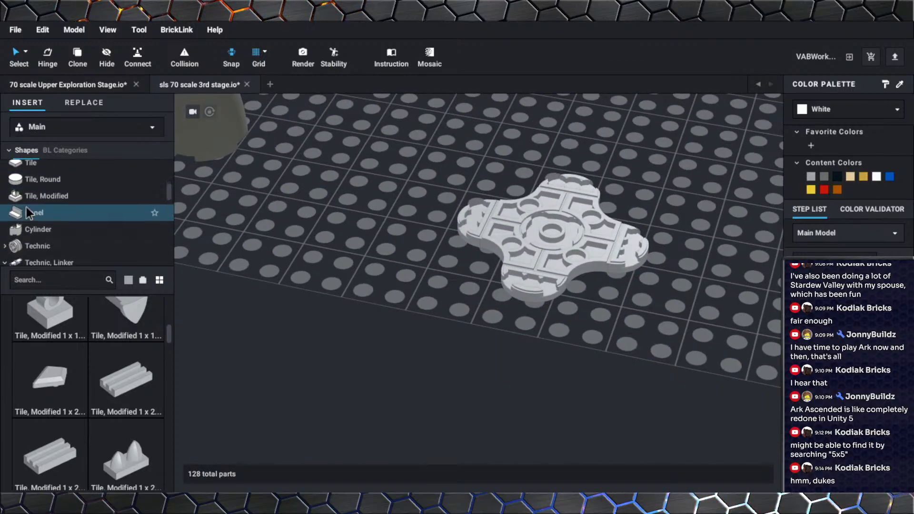
pyautogui.scroll(-4, 31, 201)
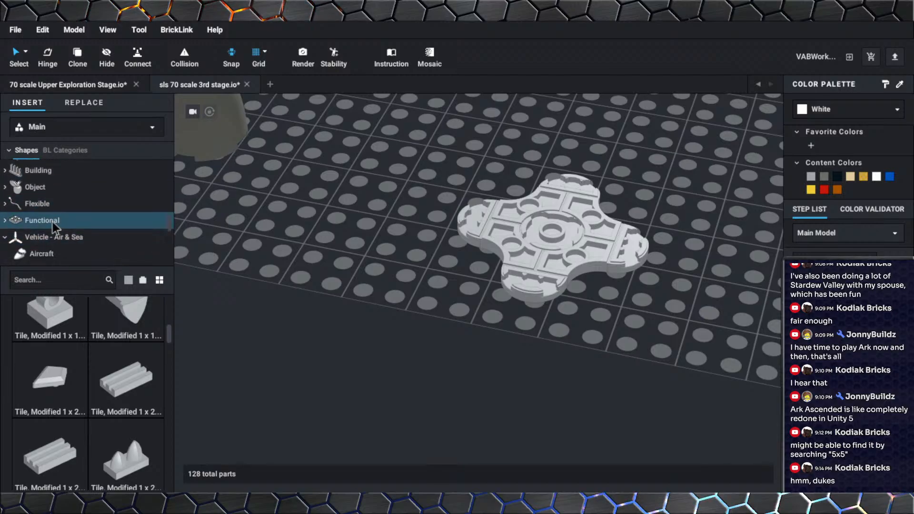
pyautogui.click(53, 224)
pyautogui.scroll(-3, 134, 379)
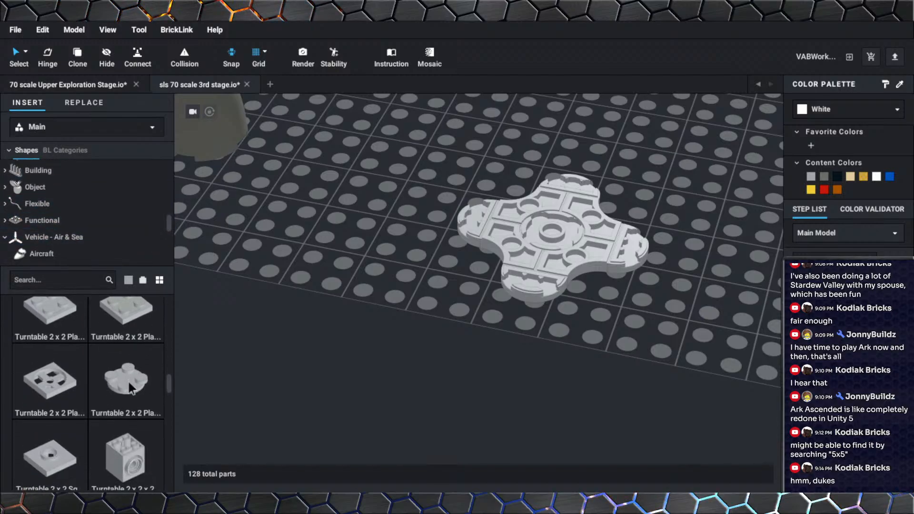
pyautogui.moveTo(126, 381); pyautogui.dragTo(497, 214)
pyautogui.click(498, 215)
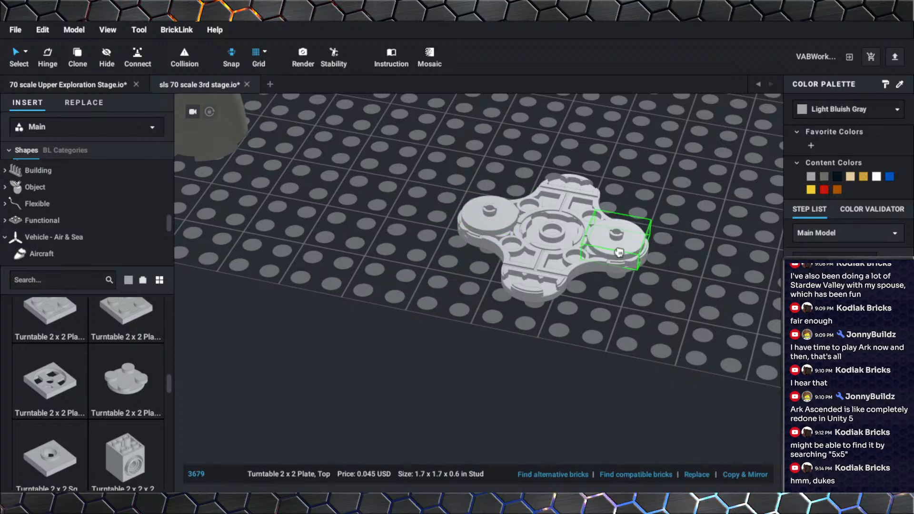
pyautogui.click(620, 253)
pyautogui.click(579, 189)
pyautogui.click(527, 270)
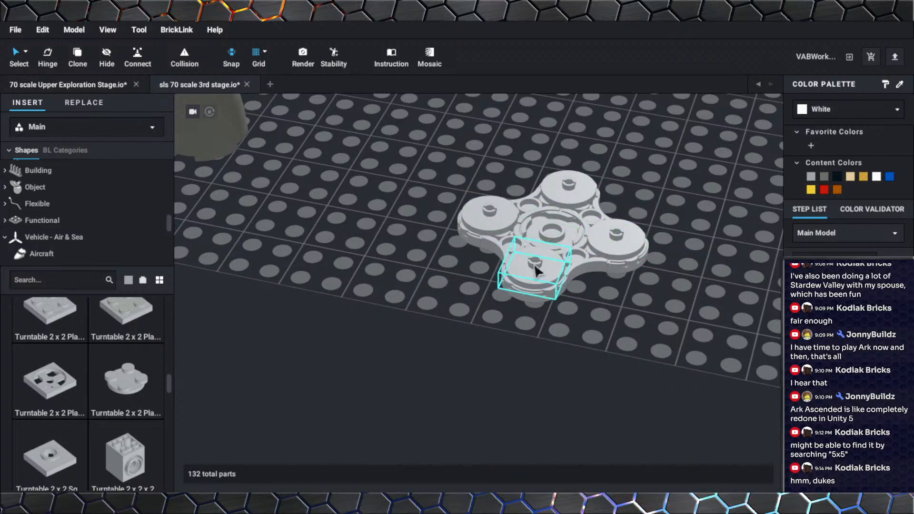
pyautogui.moveTo(546, 356); pyautogui.dragTo(524, 327, button='right')
pyautogui.press('Escape')
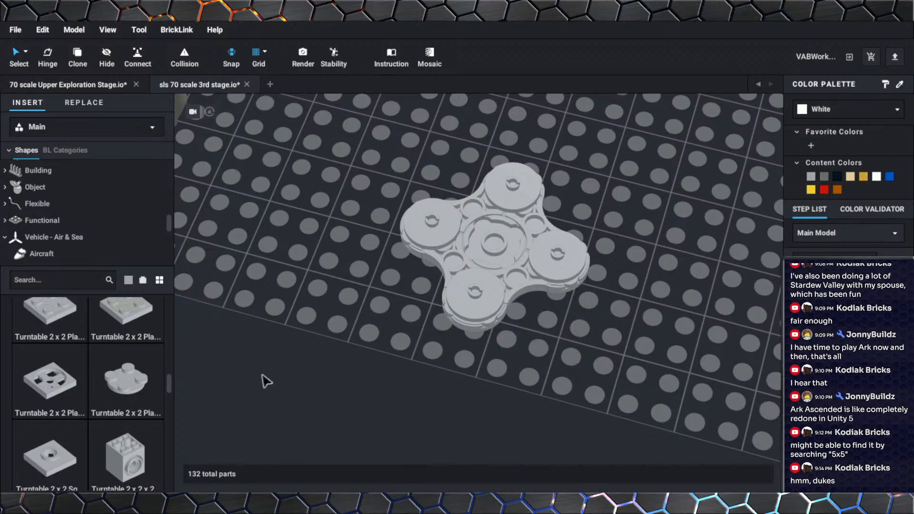
# Browse the other turntable parts in the Functional category for a suitable shape.
pyautogui.moveTo(552, 263)
pyautogui.mouseDown()
pyautogui.moveTo(561, 233)
pyautogui.moveTo(590, 215)
pyautogui.moveTo(596, 224)
pyautogui.moveTo(565, 238)
pyautogui.moveTo(558, 253)
pyautogui.mouseUp()
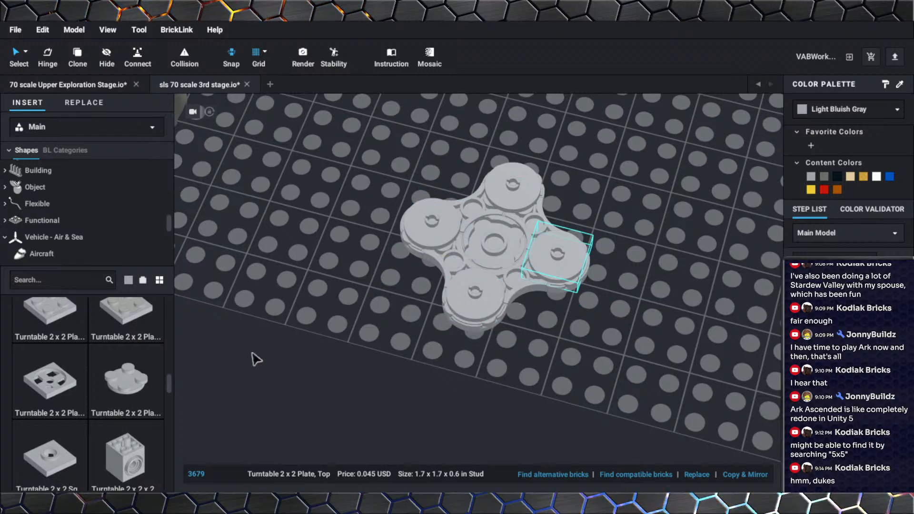
pyautogui.scroll(-3, 62, 370)
pyautogui.scroll(-4, 61, 369)
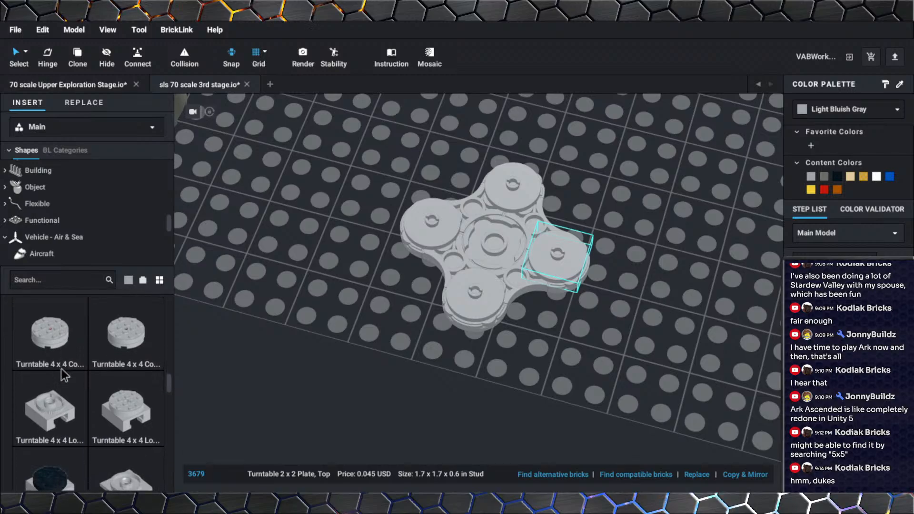
pyautogui.scroll(-5, 61, 369)
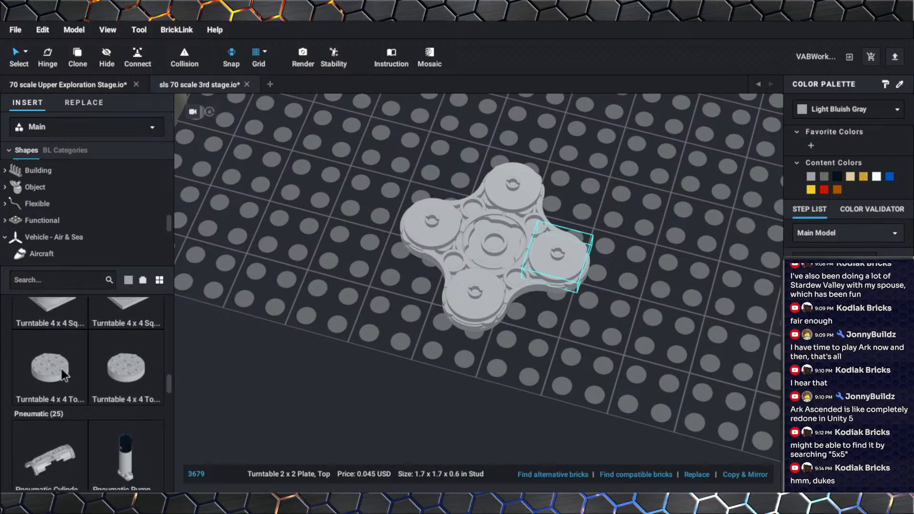
pyautogui.scroll(8, 70, 367)
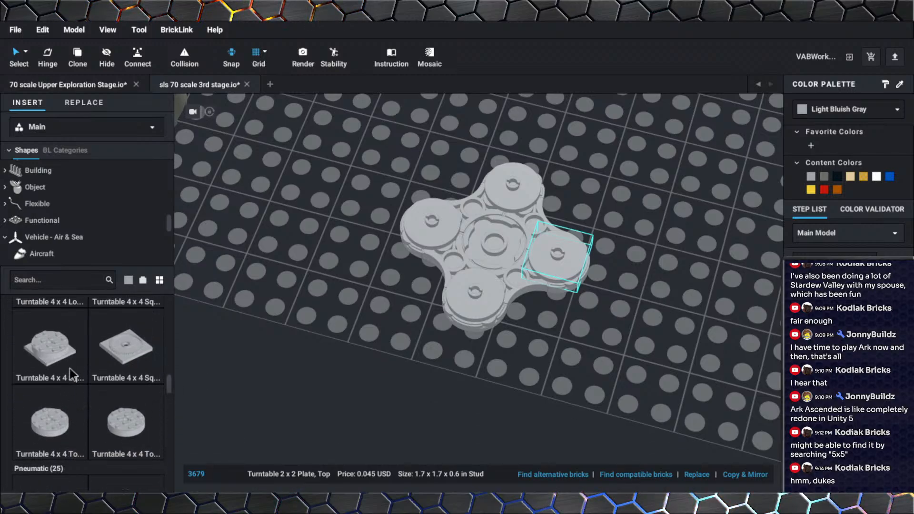
pyautogui.scroll(5, 70, 368)
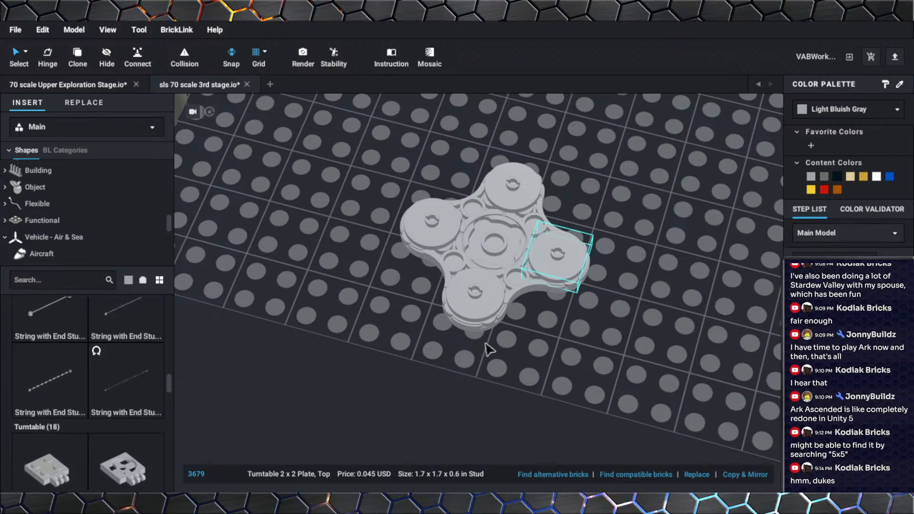
# Try moving two opposite turntable tops inward along their arms toward the center of the cross.
pyautogui.moveTo(485, 342); pyautogui.dragTo(438, 363, button='middle')
pyautogui.moveTo(439, 363); pyautogui.dragTo(451, 364, button='right')
pyautogui.scroll(2, 513, 389)
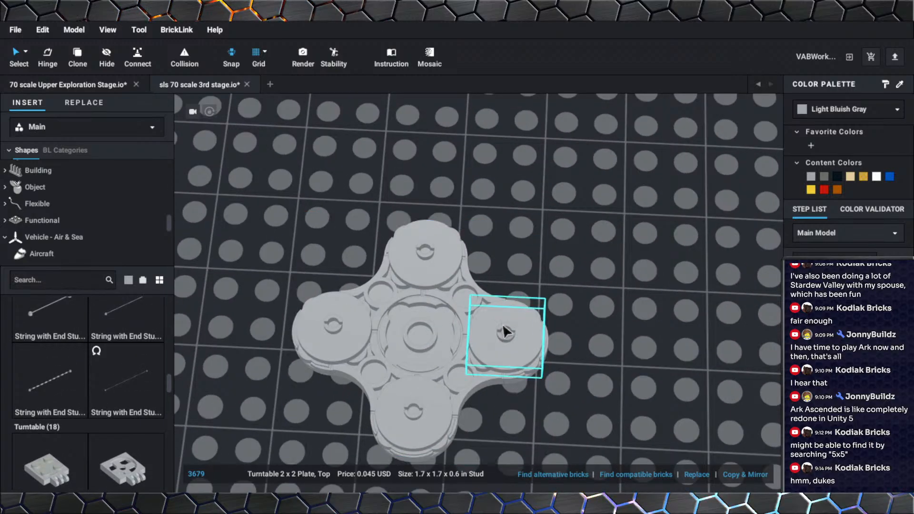
pyautogui.moveTo(499, 333); pyautogui.dragTo(452, 331)
pyautogui.click(358, 325)
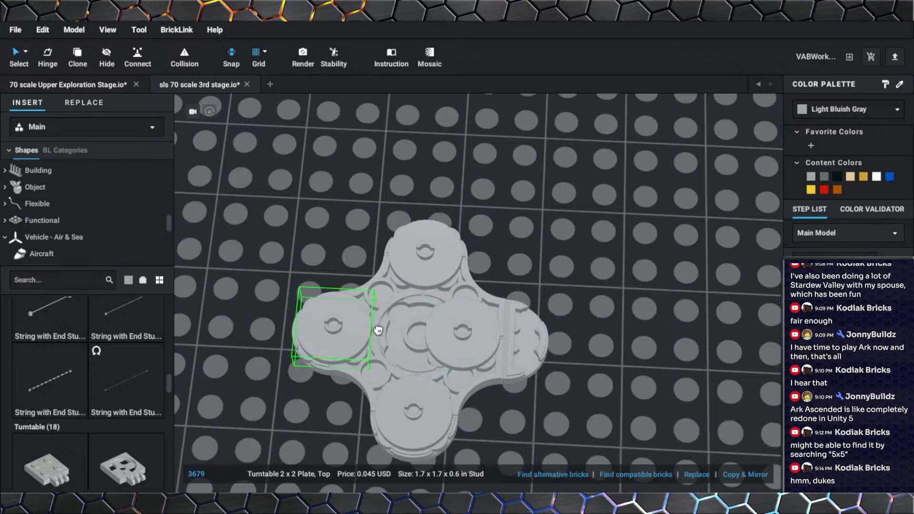
pyautogui.moveTo(377, 329); pyautogui.dragTo(387, 329)
pyautogui.click(624, 384)
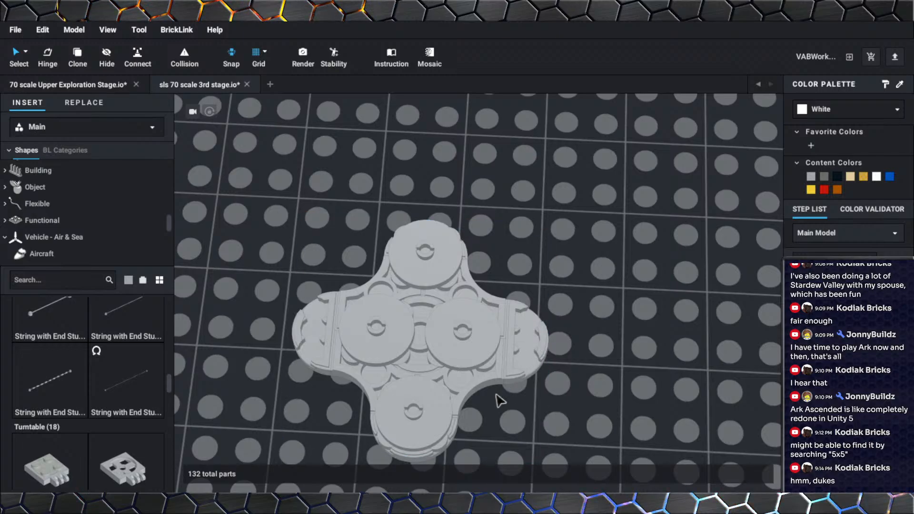
# Move the two inner turntable tops back to the outer ends of their arms.
pyautogui.moveTo(459, 336); pyautogui.dragTo(500, 343)
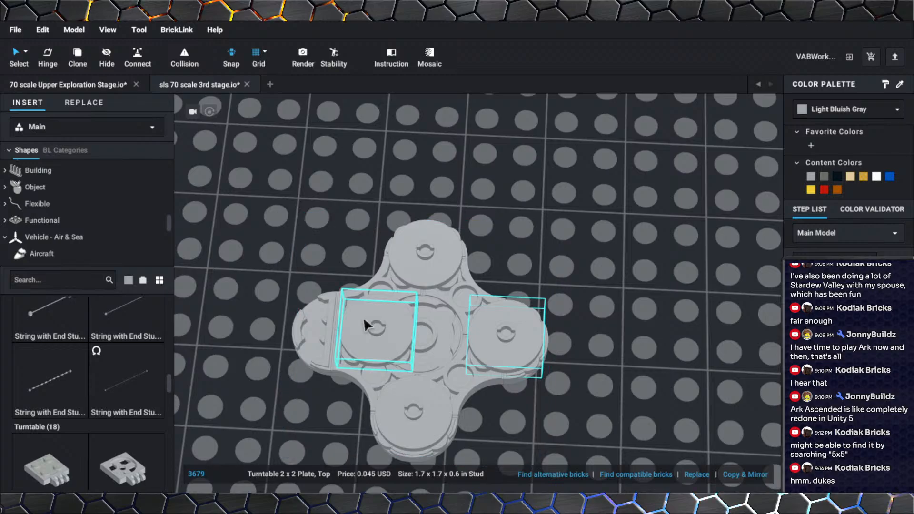
pyautogui.moveTo(364, 317); pyautogui.dragTo(331, 322)
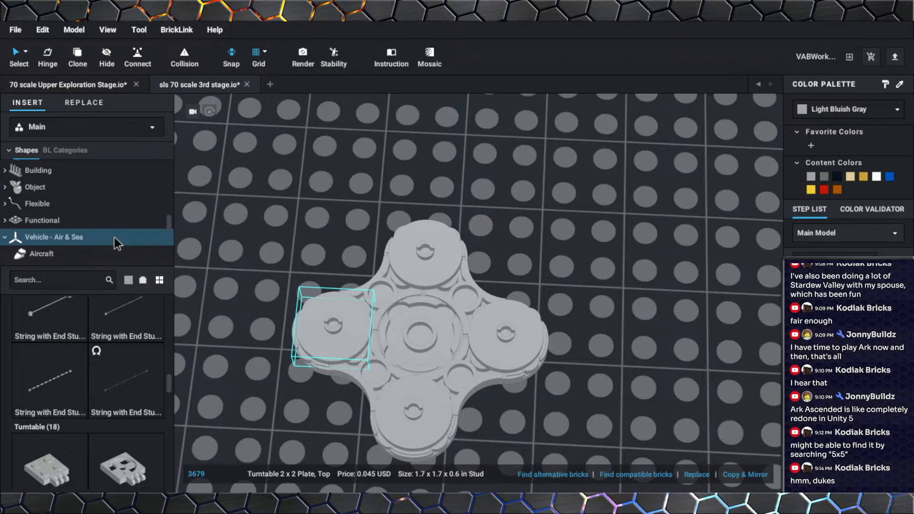
pyautogui.click(334, 269)
pyautogui.scroll(-4, 333, 264)
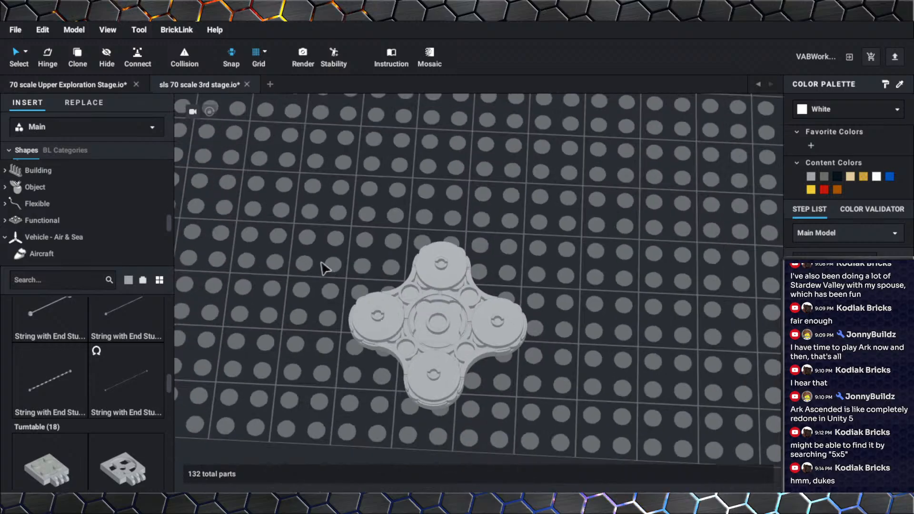
# Try placing a Bar 1L with 1 x 1 Round Plate with Hollow Stud on each of the copied cross's four inner studs, rotating them as needed.
pyautogui.scroll(4, 327, 280)
pyautogui.moveTo(327, 279)
pyautogui.mouseDown(button='right')
pyautogui.moveTo(313, 275)
pyautogui.moveTo(316, 268)
pyautogui.moveTo(318, 285)
pyautogui.mouseUp(button='right')
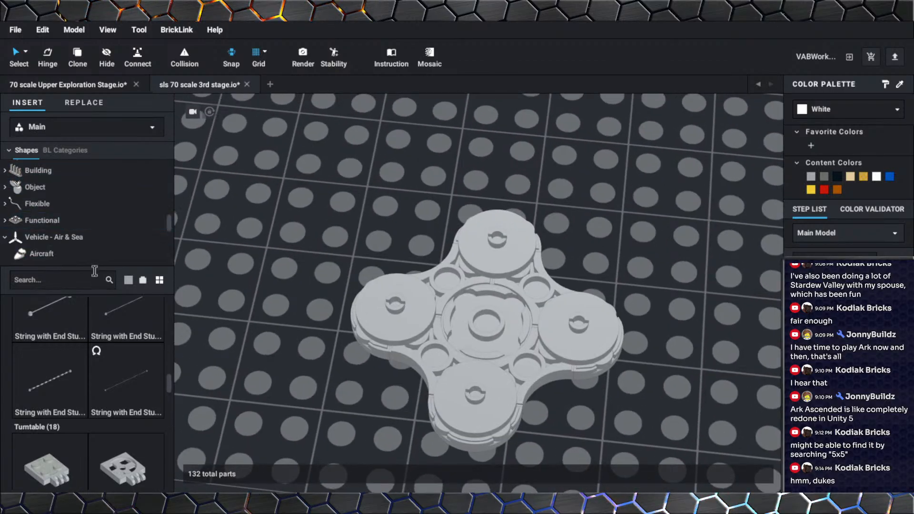
pyautogui.scroll(5, 59, 176)
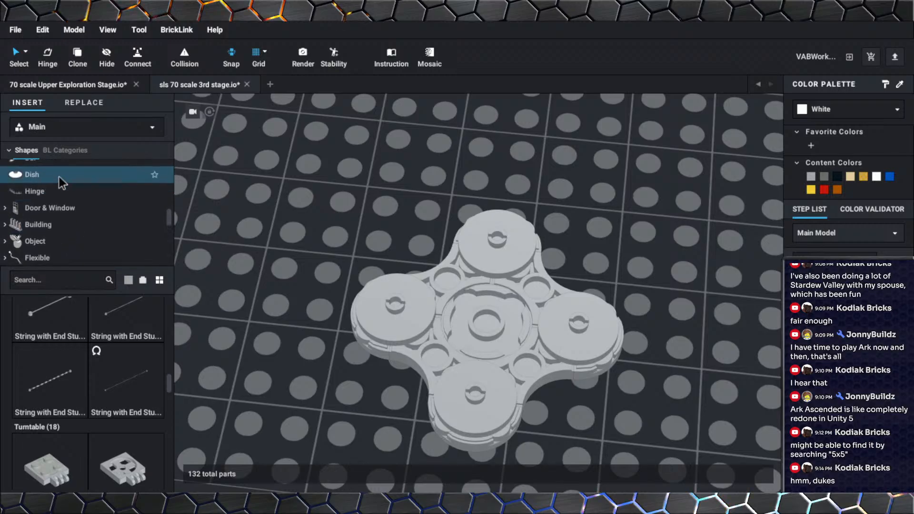
pyautogui.scroll(2, 52, 200)
pyautogui.click(31, 225)
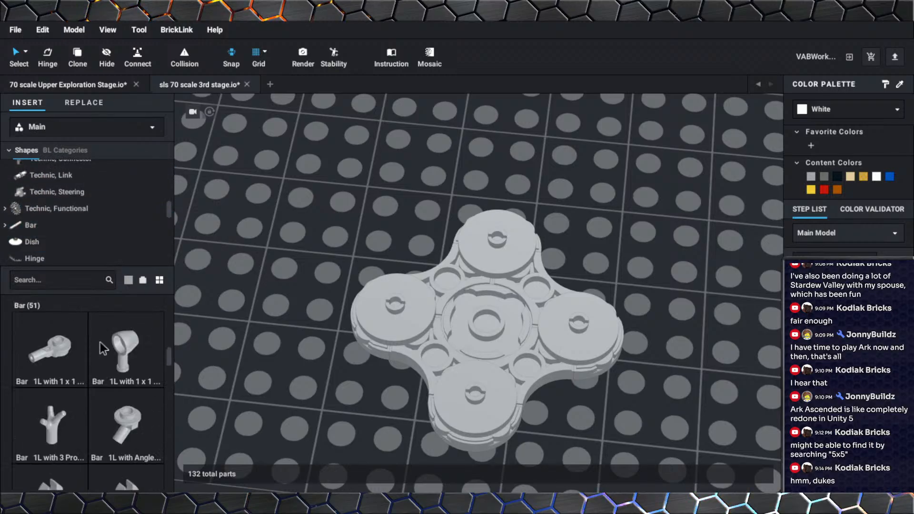
pyautogui.click(71, 355)
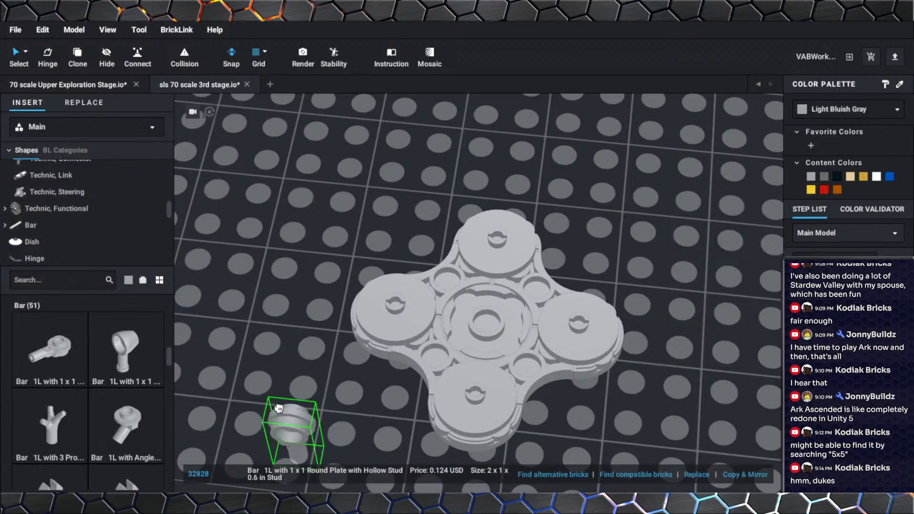
pyautogui.press('Right')
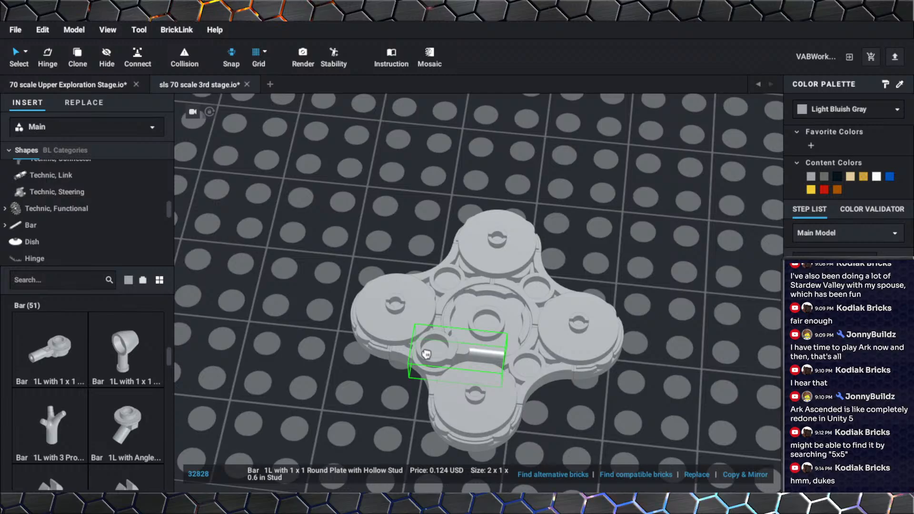
pyautogui.click(426, 353)
pyautogui.click(446, 269)
pyautogui.press('Right')
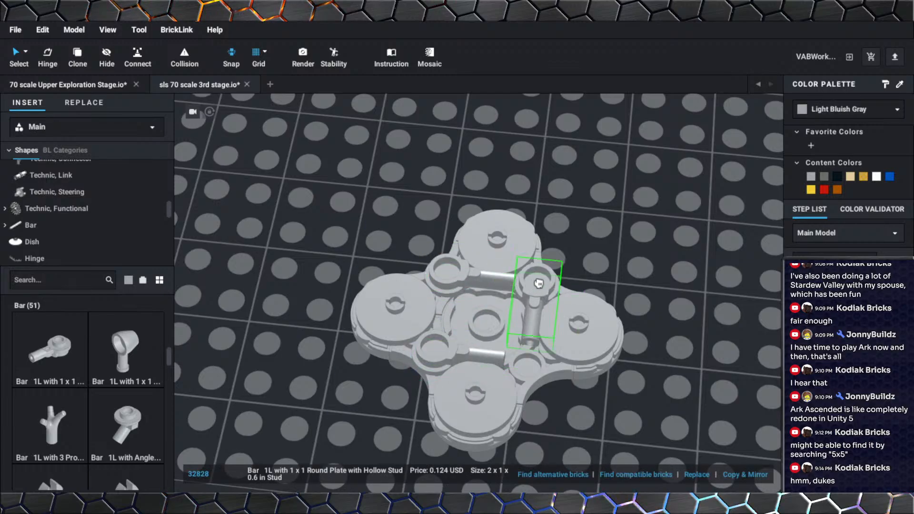
pyautogui.click(539, 283)
pyautogui.press('Right')
pyautogui.click(532, 350)
pyautogui.press('Escape')
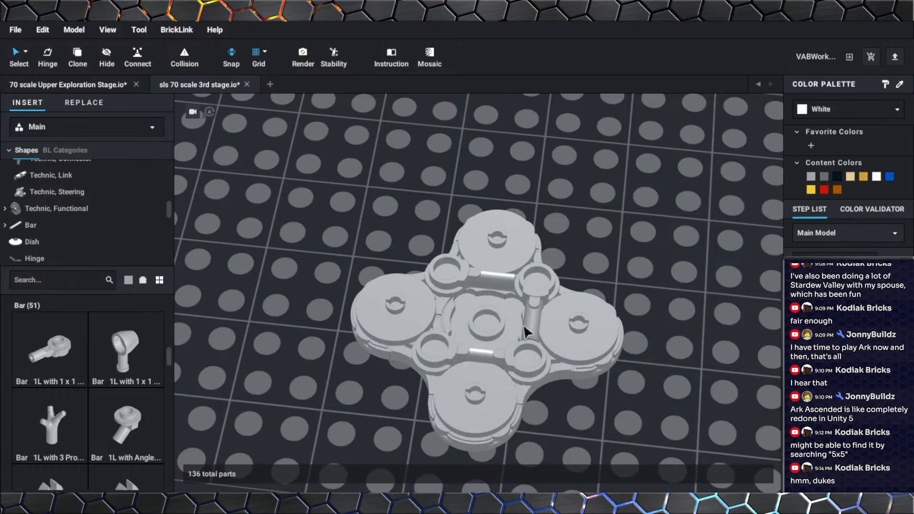
# Delete the four bar parts with round plates from the inner studs of the copied cross.
pyautogui.click(527, 329)
pyautogui.press('Delete')
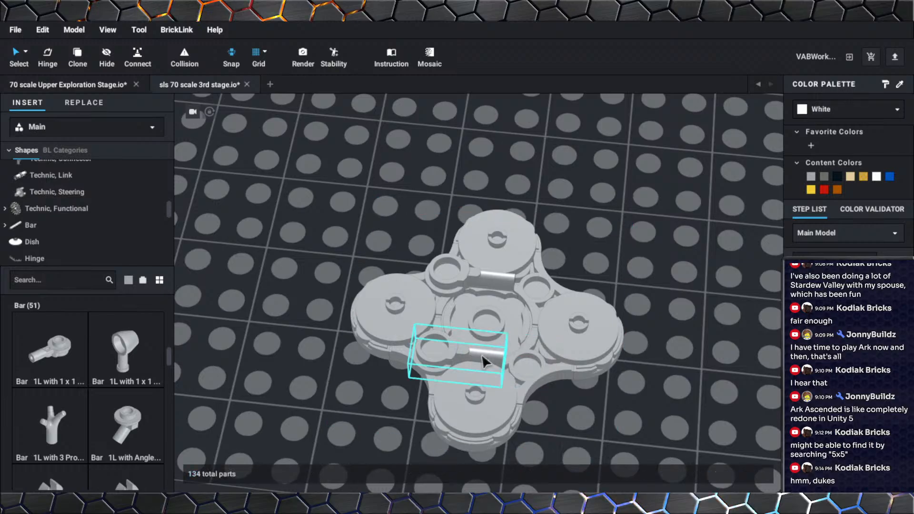
pyautogui.click(483, 362)
pyautogui.press('Delete')
pyautogui.click(445, 282)
pyautogui.press('Delete')
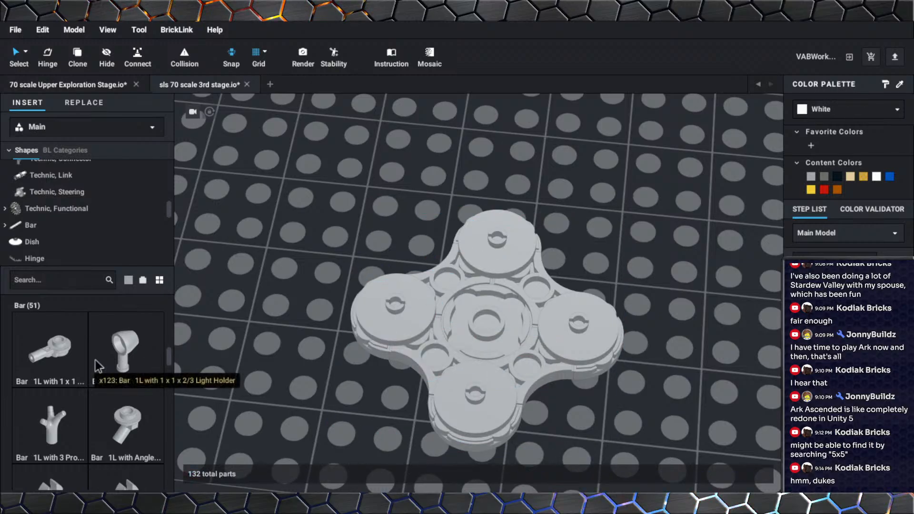
# Browse the Bar category for an alternative part and compare the copied cross with the engine section.
pyautogui.scroll(-3, 95, 360)
pyautogui.scroll(-6, 96, 360)
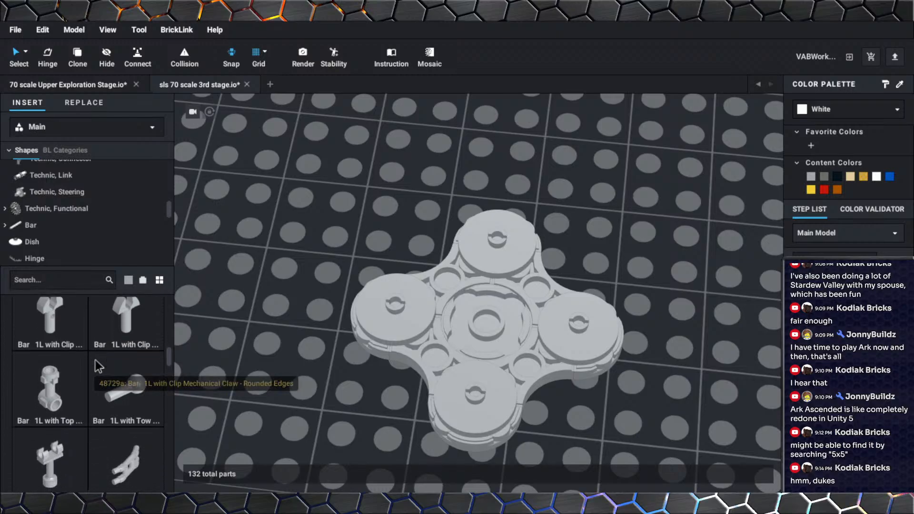
pyautogui.scroll(-1, 95, 361)
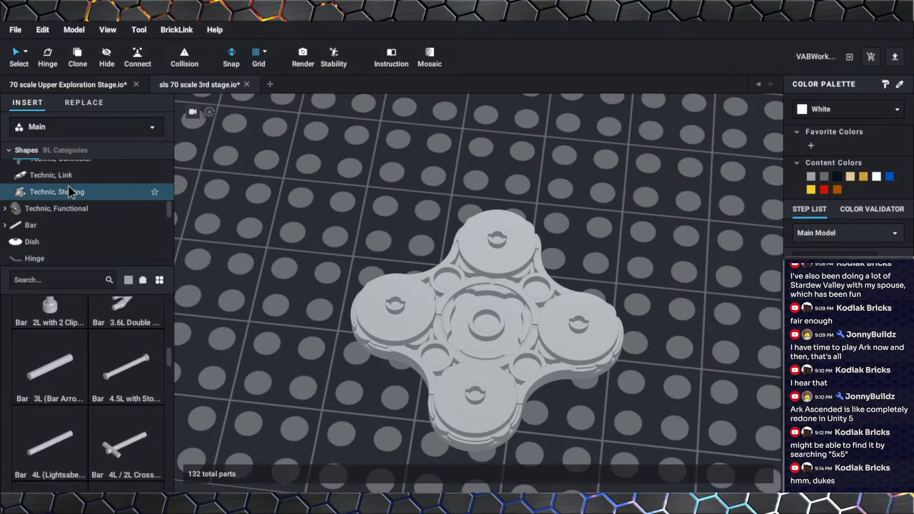
pyautogui.scroll(2, 67, 200)
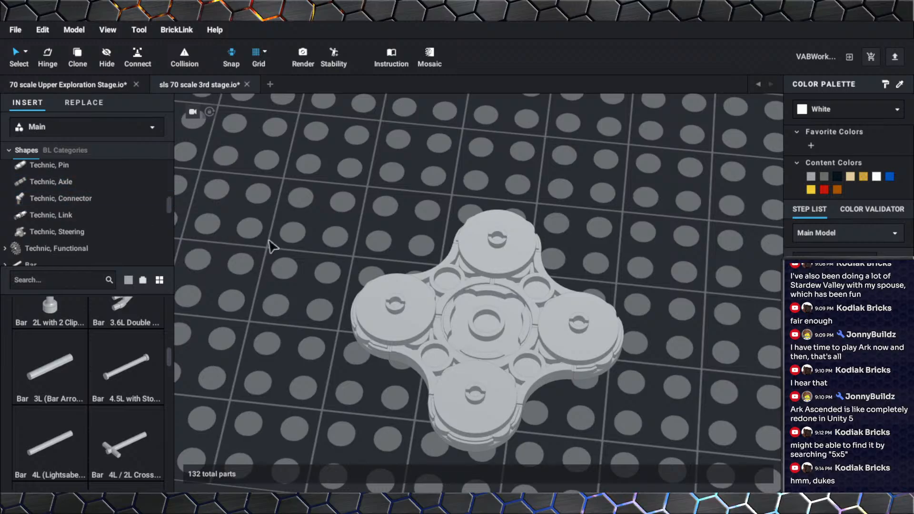
pyautogui.scroll(-5, 272, 242)
pyautogui.moveTo(307, 224); pyautogui.dragTo(388, 252, button='right')
pyautogui.scroll(1, 61, 238)
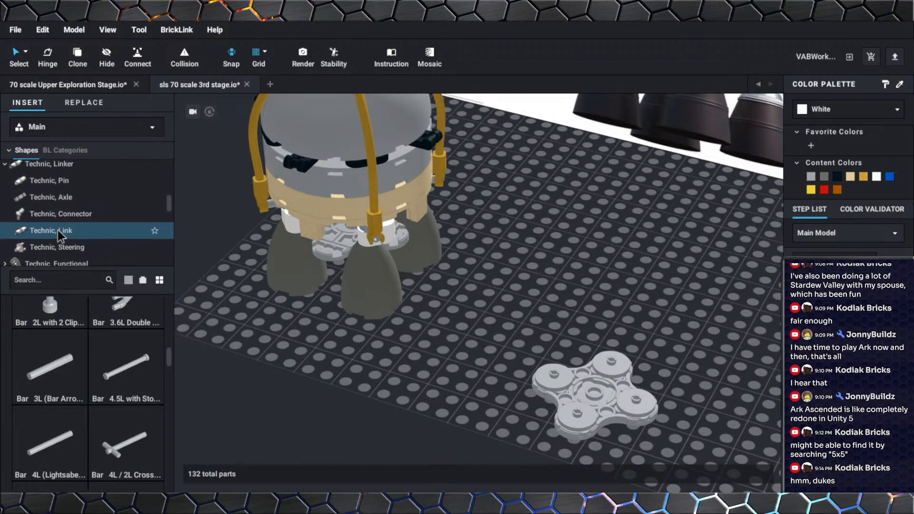
# Place a Technic, Axle 3L with Stud from the Technic, Axle category on the baseplate beside the copied cross.
pyautogui.click(54, 236)
pyautogui.scroll(-1, 65, 323)
pyautogui.click(63, 204)
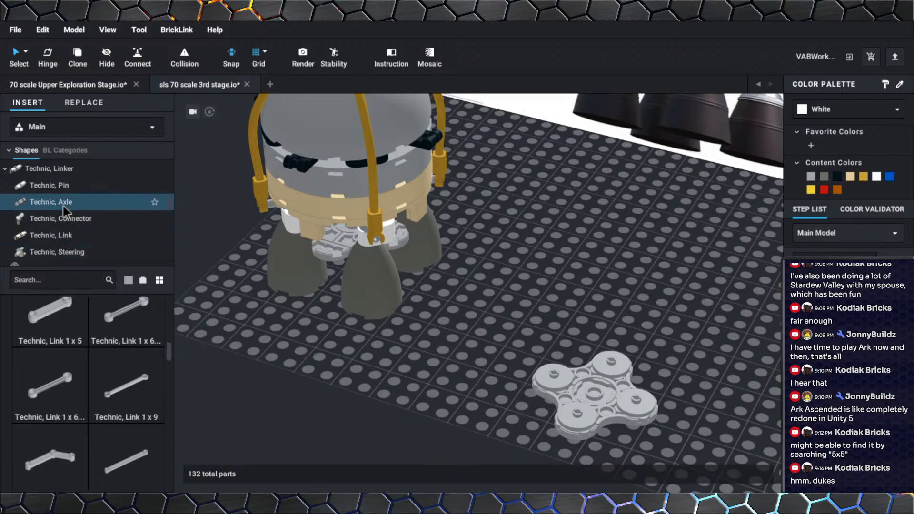
pyautogui.scroll(-3, 75, 359)
pyautogui.scroll(-4, 74, 358)
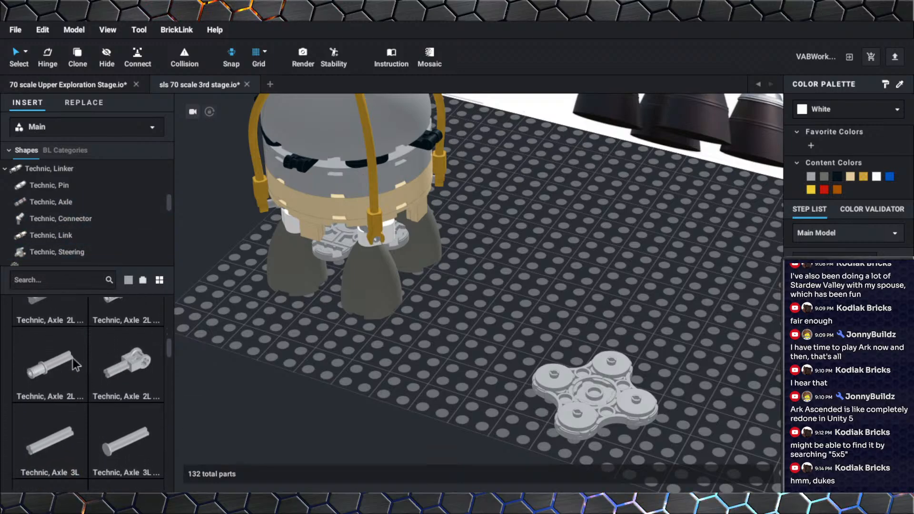
pyautogui.click(50, 367)
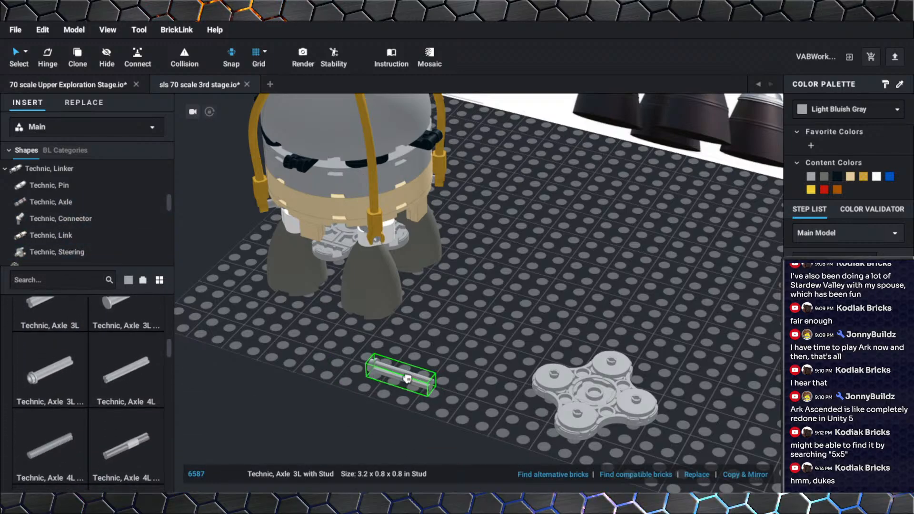
pyautogui.click(410, 378)
pyautogui.press('Escape')
pyautogui.click(396, 384)
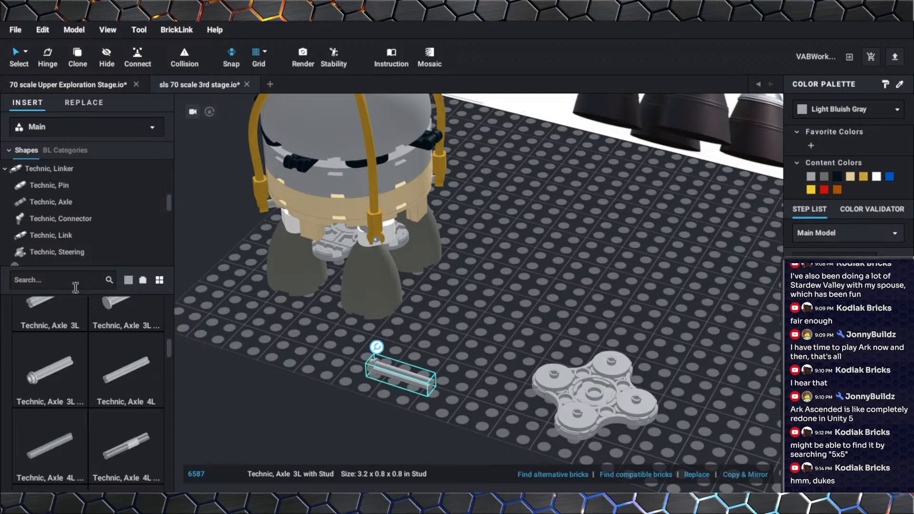
# Search the parts library for "with stud".
pyautogui.click(62, 283)
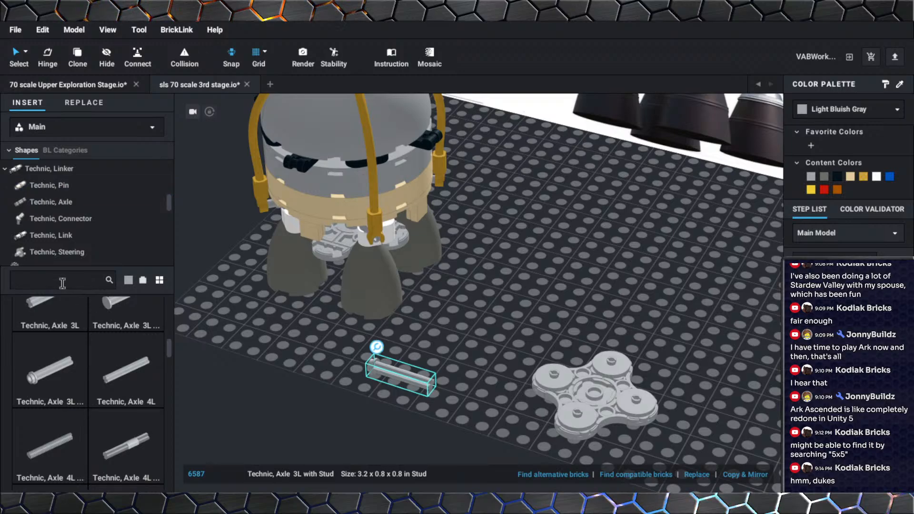
pyautogui.write('STUD')
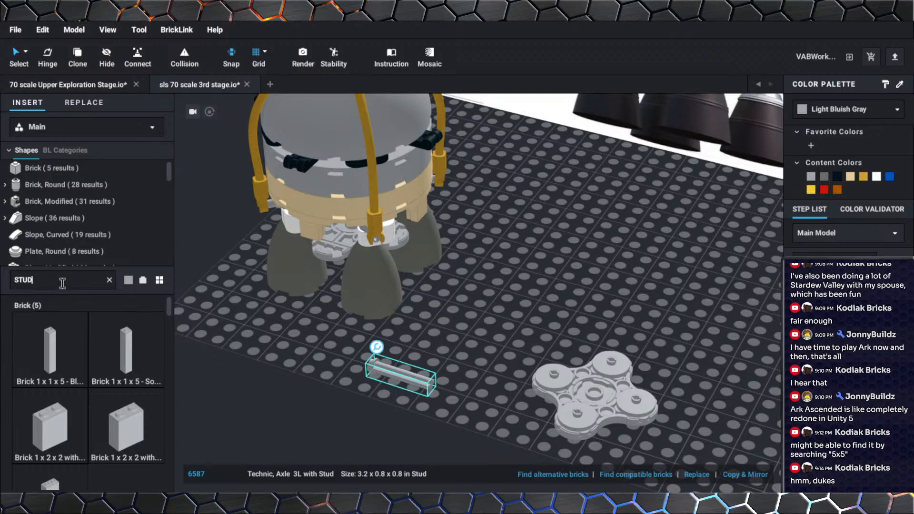
pyautogui.moveTo(31, 283); pyautogui.dragTo(2, 284)
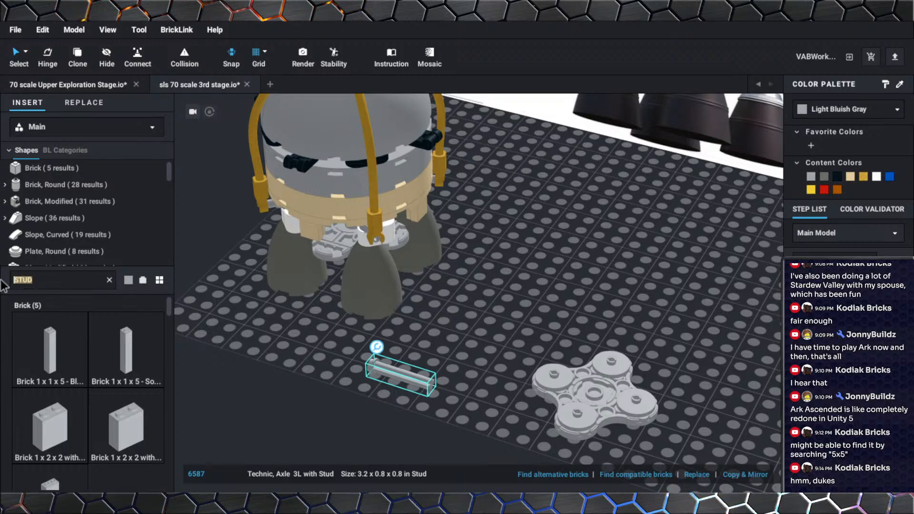
pyautogui.write('wiith stu')
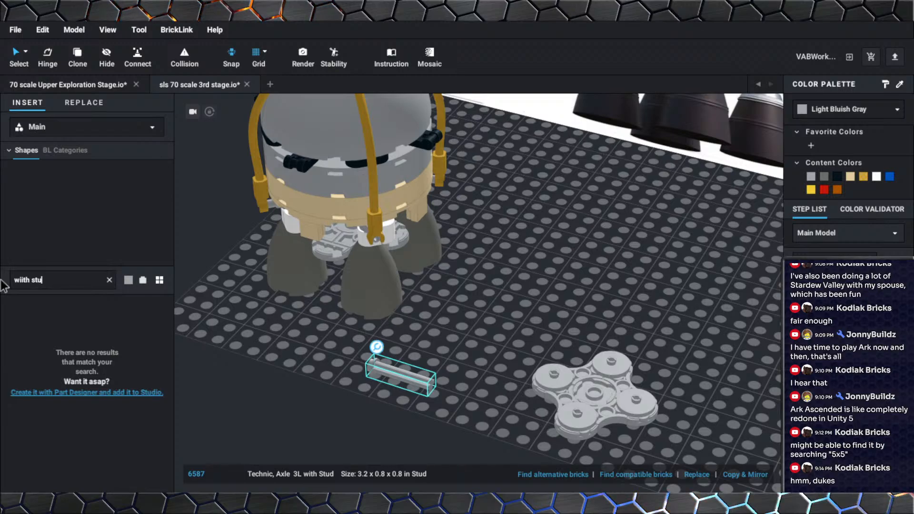
pyautogui.press('BackSpace')
pyautogui.write('w')
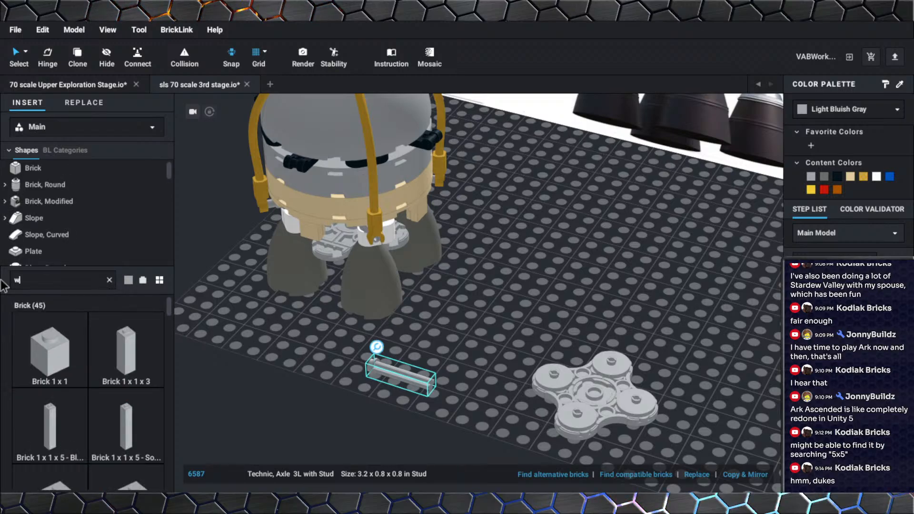
pyautogui.write('ith')
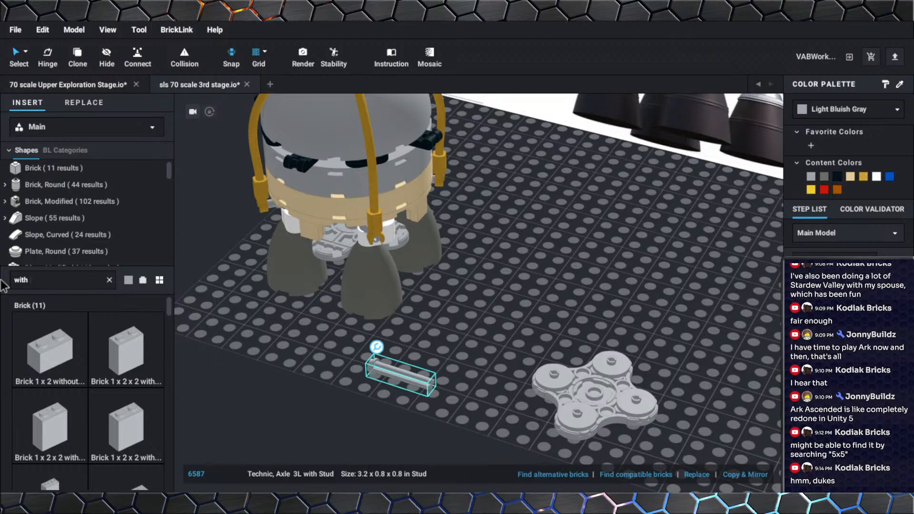
pyautogui.write(' stud')
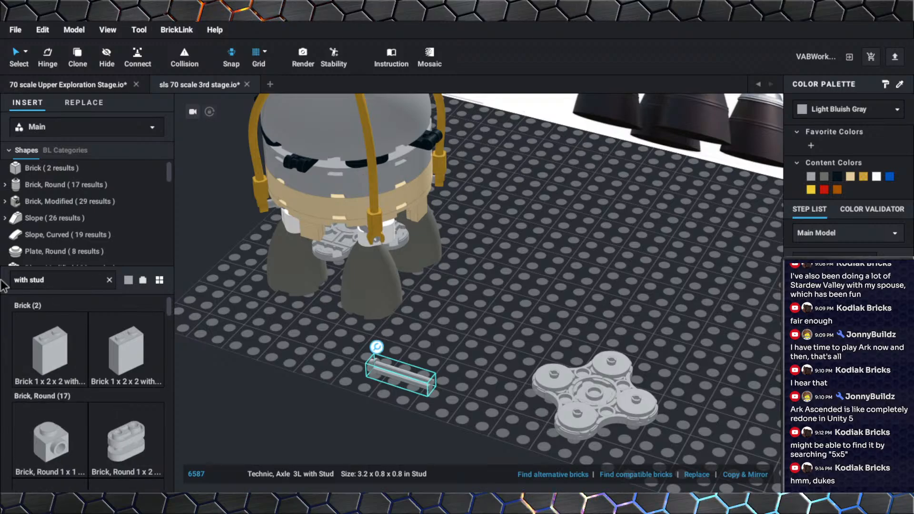
# Place a Plate, Round 1 x 1 Open Stud with Bar Arm Down from the Plate, Round results, tipped over, onto the copied cross.
pyautogui.scroll(-5, 88, 368)
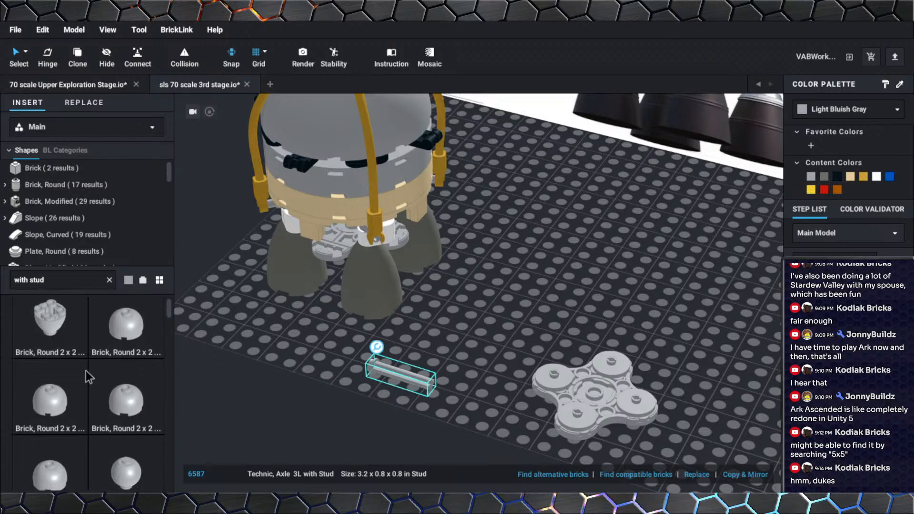
pyautogui.scroll(-8, 86, 371)
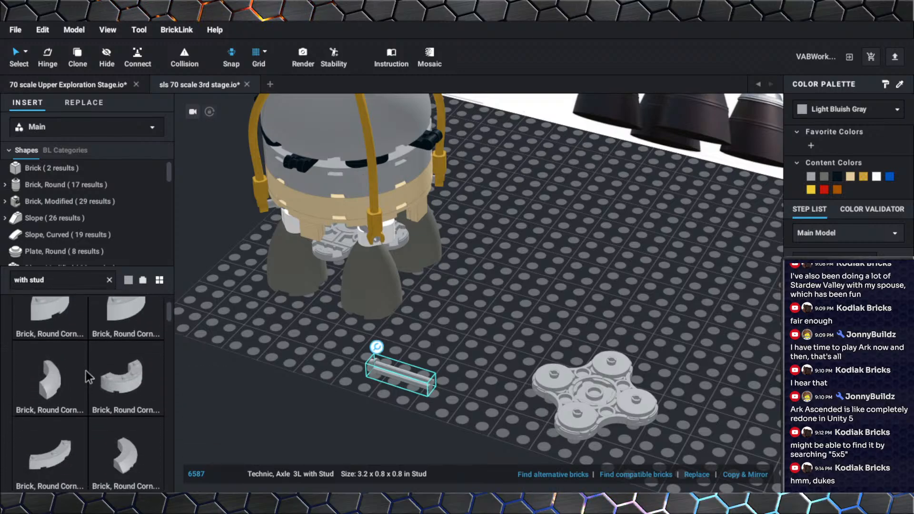
pyautogui.scroll(-6, 86, 370)
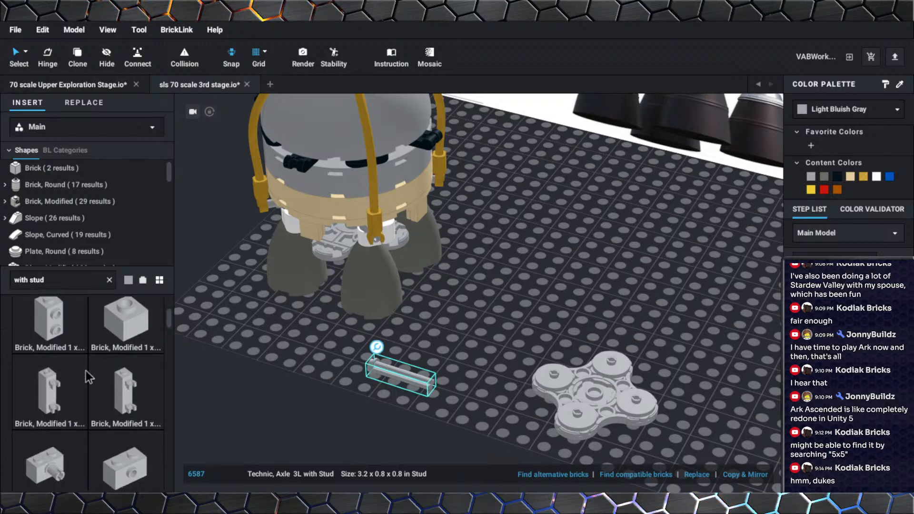
pyautogui.scroll(-15, 86, 370)
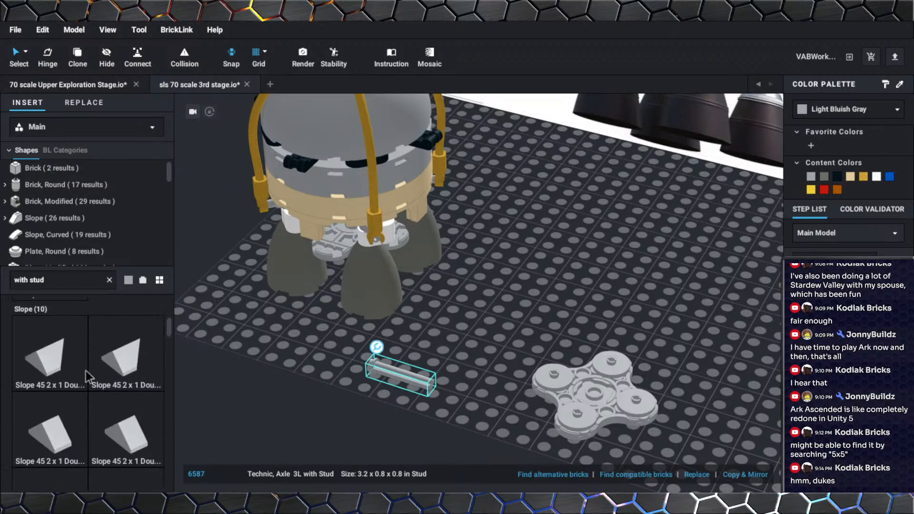
pyautogui.scroll(-12, 86, 370)
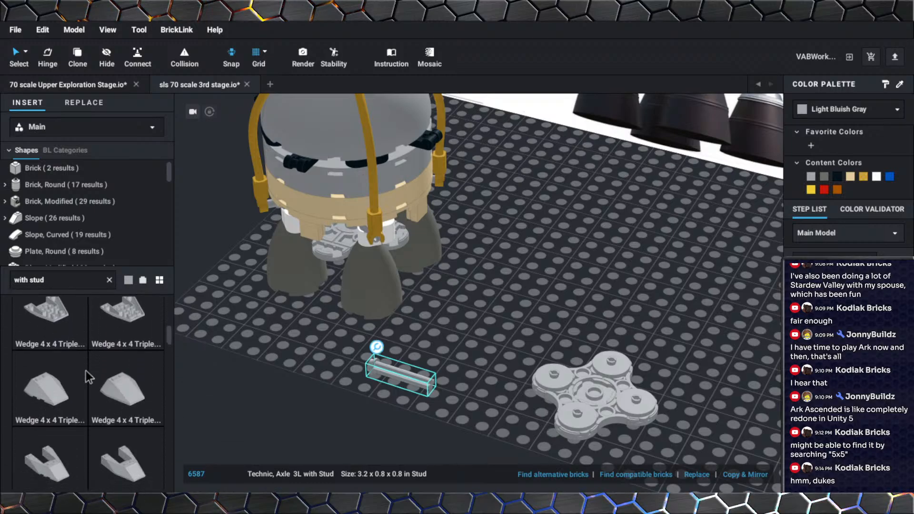
pyautogui.scroll(-10, 86, 371)
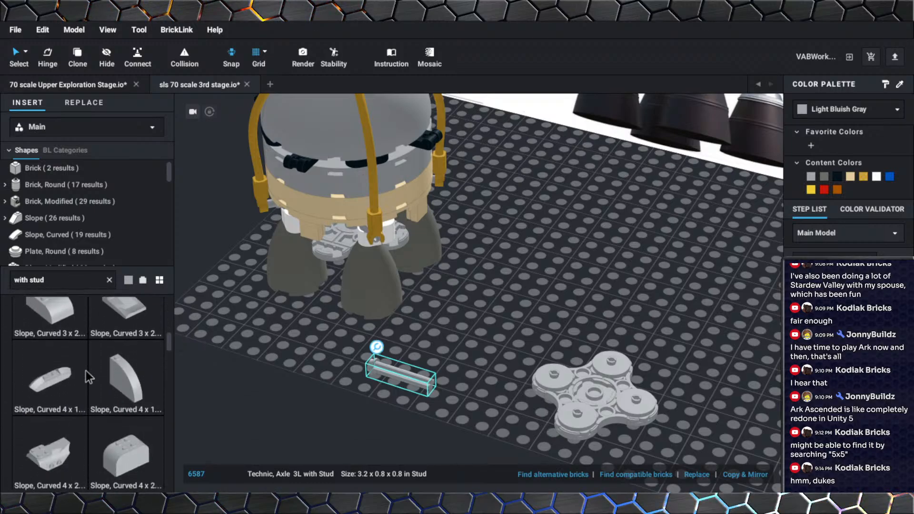
pyautogui.scroll(-10, 85, 370)
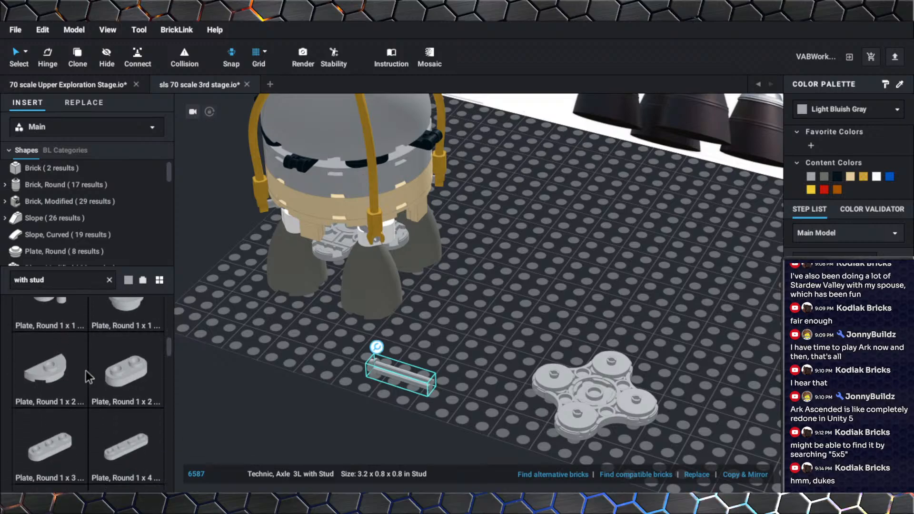
pyautogui.scroll(1, 86, 370)
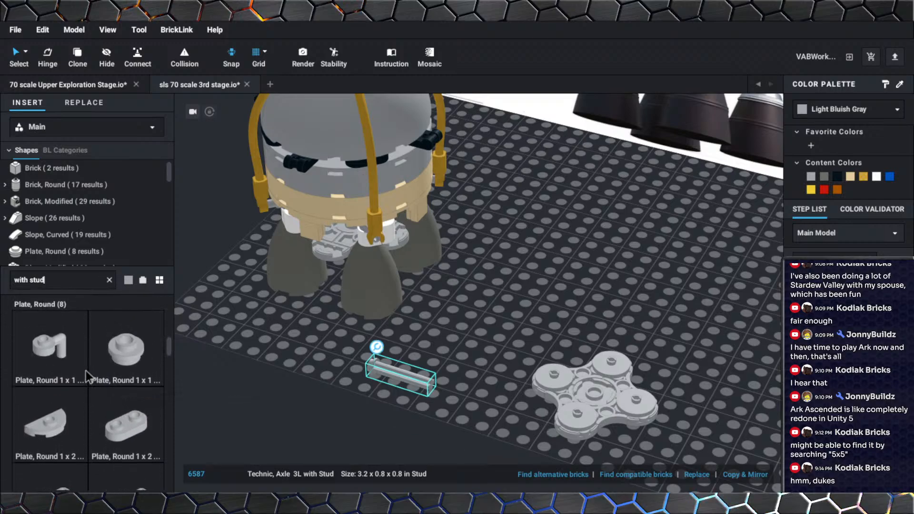
pyautogui.click(62, 353)
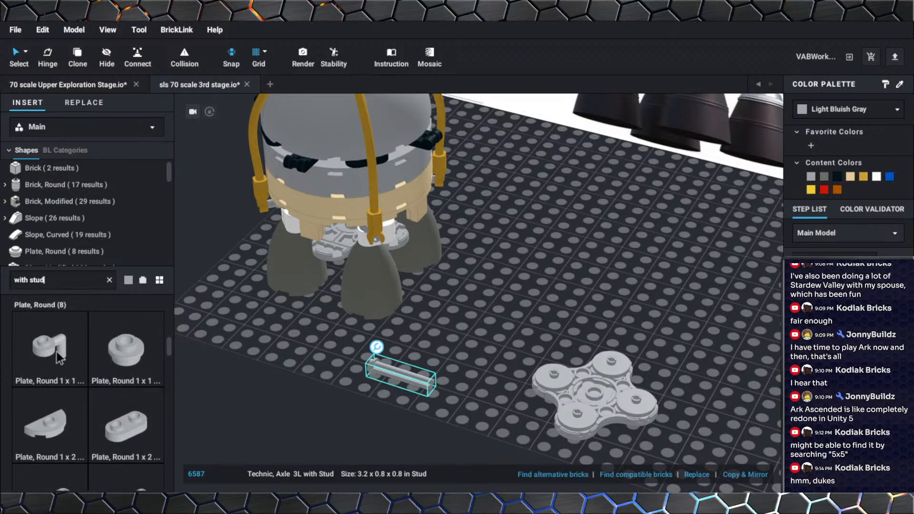
pyautogui.press('Up')
pyautogui.press('Up')
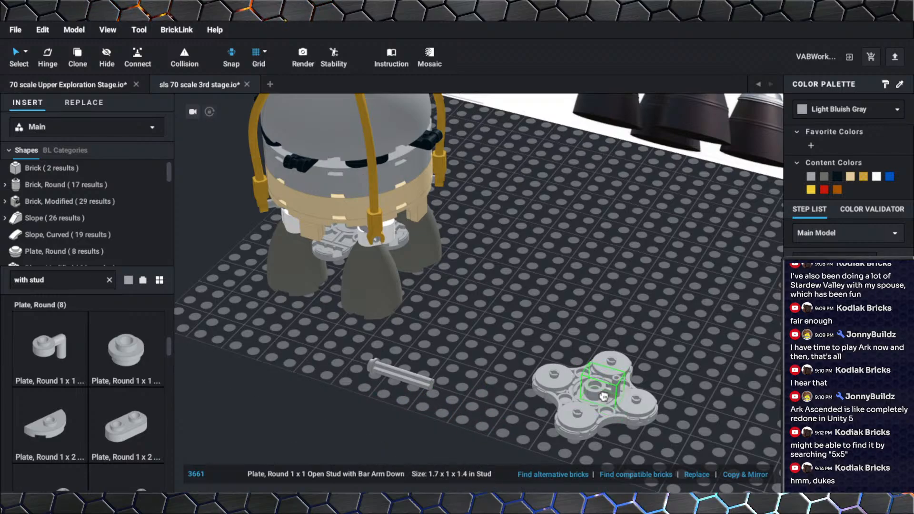
pyautogui.click(589, 377)
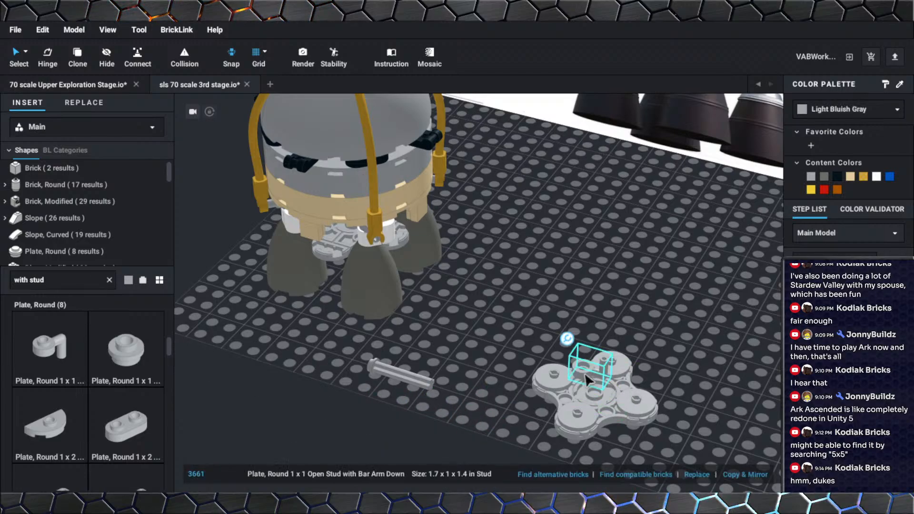
# Finish placing Plate, Round 1 x 1 Open Stud with Bar Arm Down copies on the inner studs of the copied cross.
pyautogui.click(619, 419)
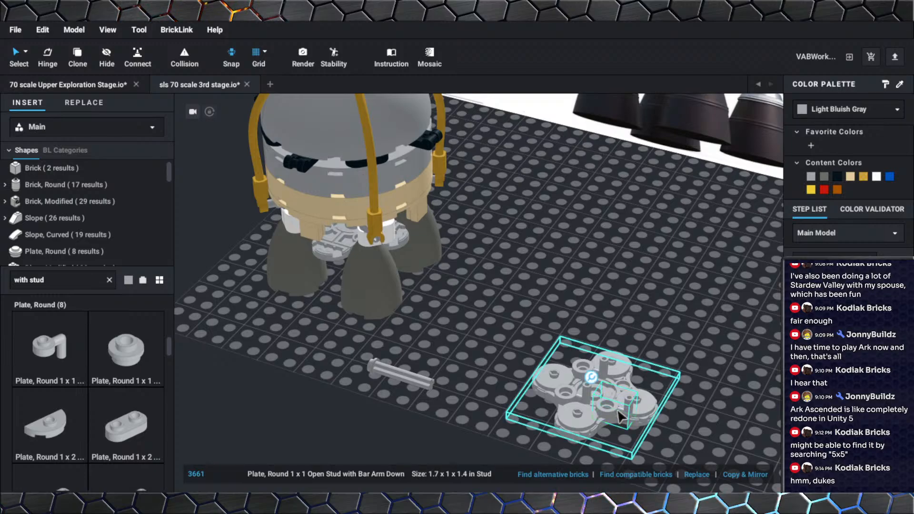
pyautogui.press('Escape')
pyautogui.moveTo(603, 436); pyautogui.dragTo(545, 349, button='middle')
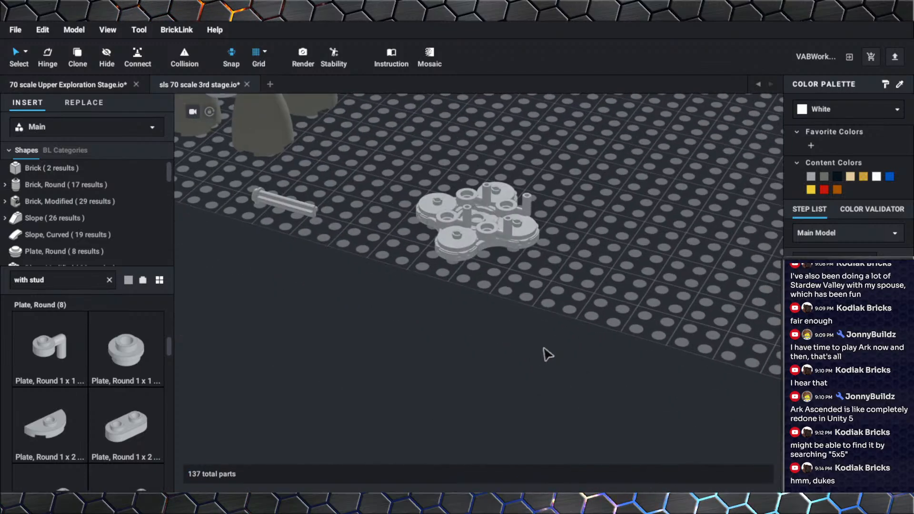
# Rotate the first bar-arm round plate about its own stud so that its arm points toward the cross's centre.
pyautogui.scroll(5, 557, 348)
pyautogui.moveTo(532, 278); pyautogui.dragTo(532, 333, button='middle')
pyautogui.scroll(1, 532, 332)
pyautogui.scroll(1, 534, 337)
pyautogui.click(534, 337)
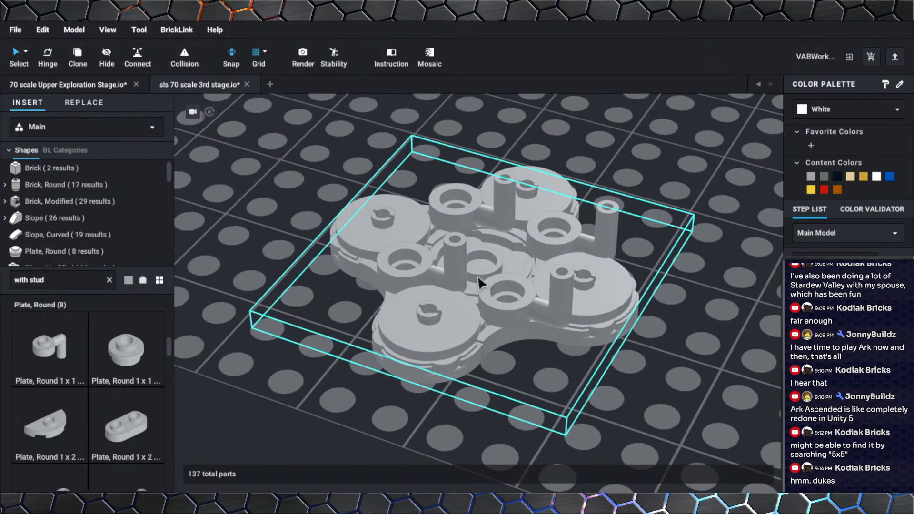
pyautogui.click(457, 267)
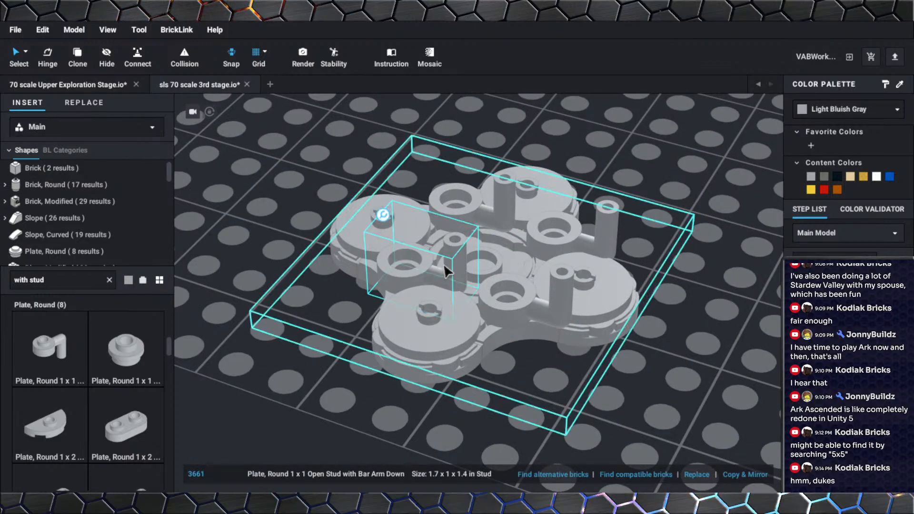
pyautogui.click(380, 195)
pyautogui.moveTo(382, 207); pyautogui.dragTo(341, 122, button='right')
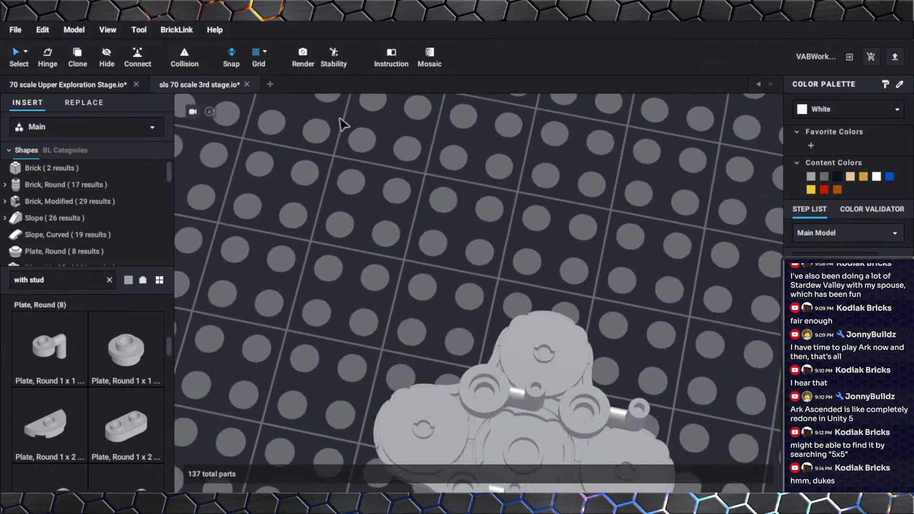
pyautogui.scroll(3, 465, 314)
pyautogui.click(457, 376)
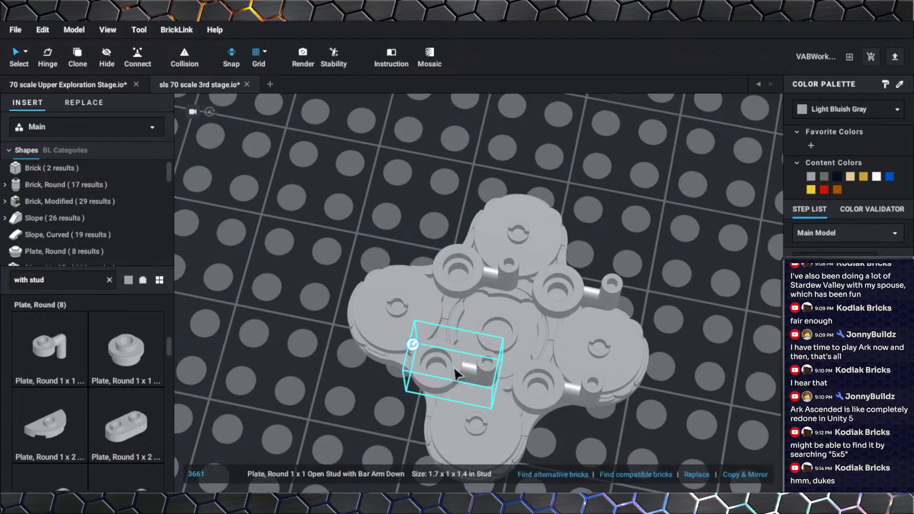
pyautogui.click(426, 349)
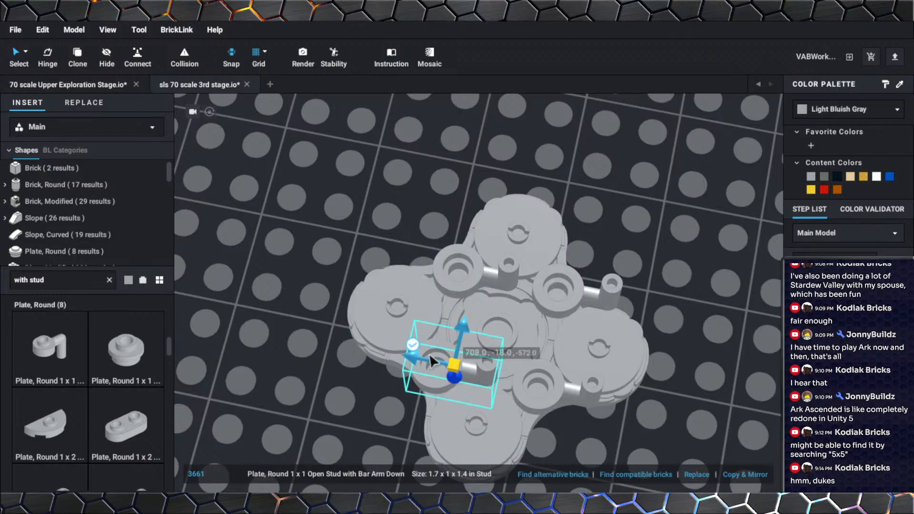
pyautogui.click(413, 345)
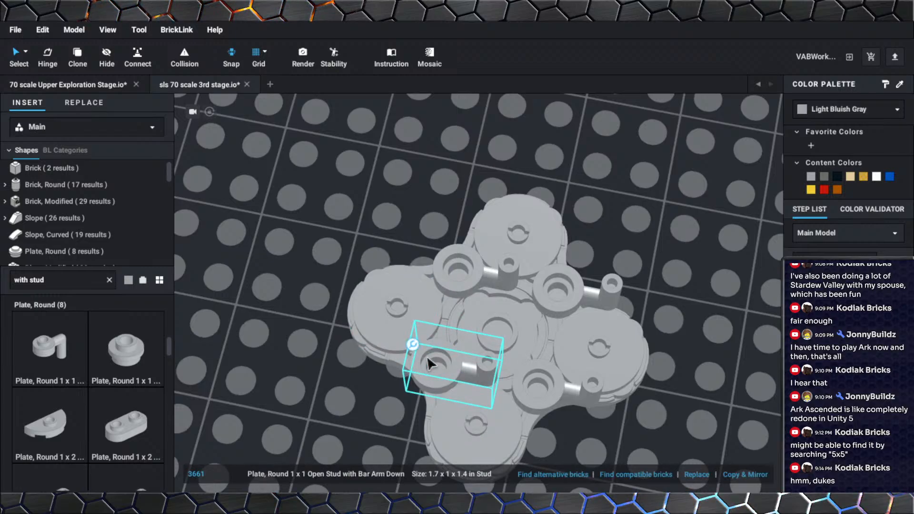
pyautogui.click(419, 346)
pyautogui.moveTo(386, 364); pyautogui.dragTo(364, 419)
# Rotate the bar-arm round plate diagonally opposite the first one so its arm also points toward the centre.
pyautogui.click(560, 294)
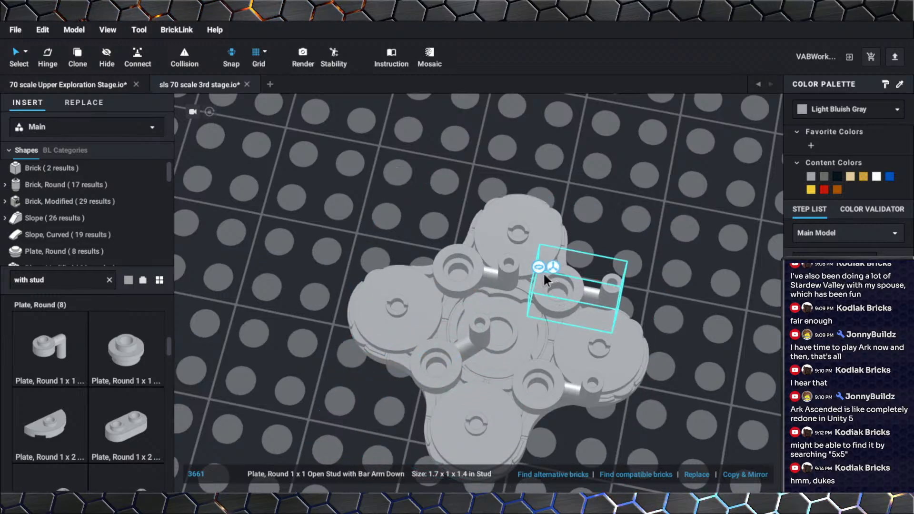
pyautogui.click(542, 270)
pyautogui.moveTo(495, 299); pyautogui.dragTo(636, 253)
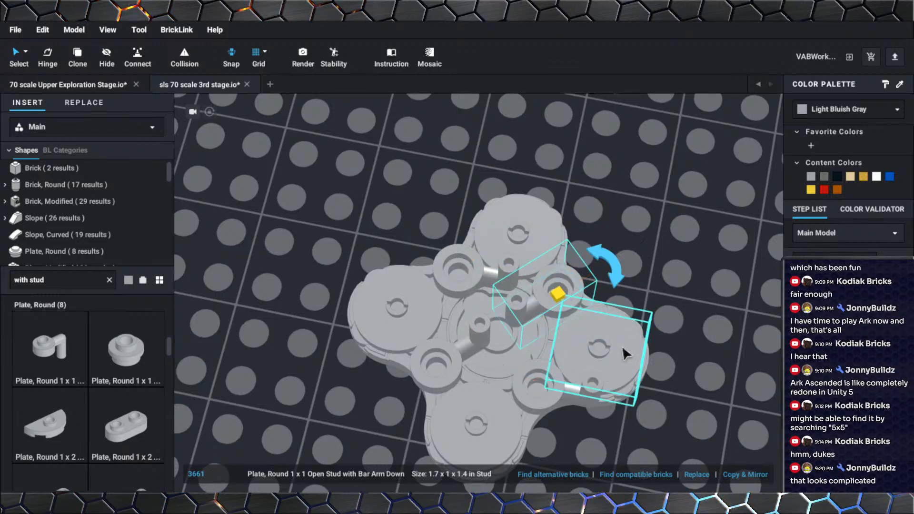
# Rotate the third bar-arm round plate about its stud to bring its arm in toward the centre of the cross.
pyautogui.scroll(-2, 682, 366)
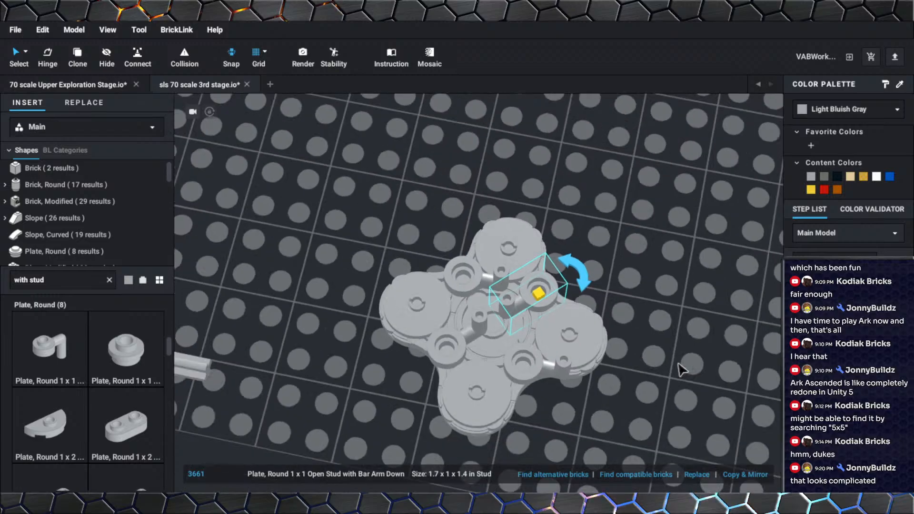
pyautogui.click(509, 358)
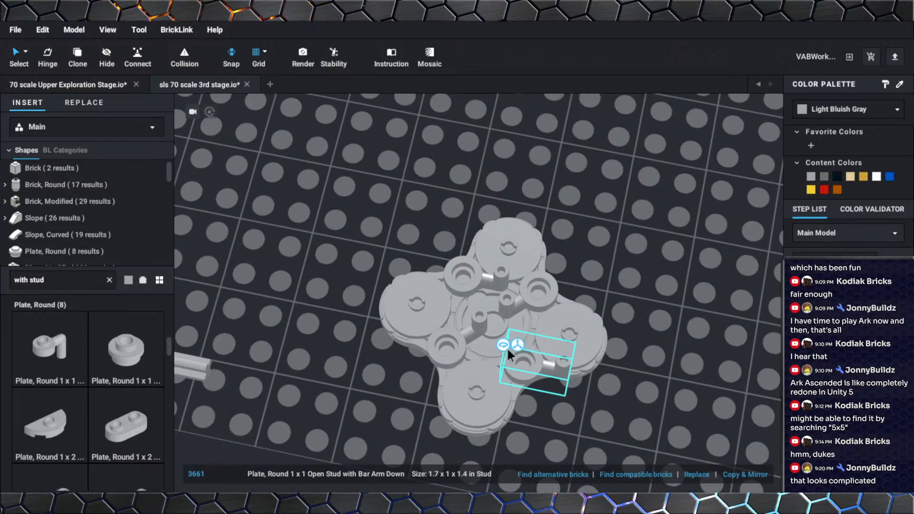
pyautogui.click(504, 345)
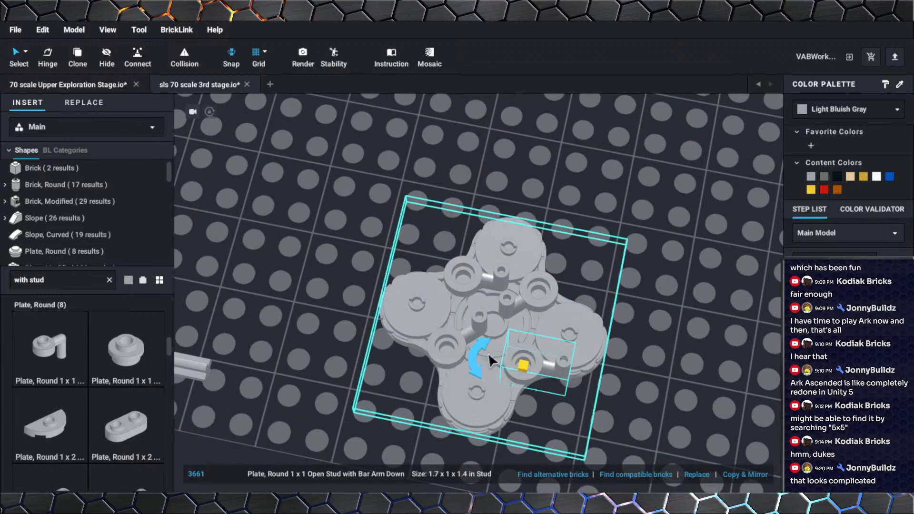
pyautogui.moveTo(469, 356); pyautogui.dragTo(576, 440)
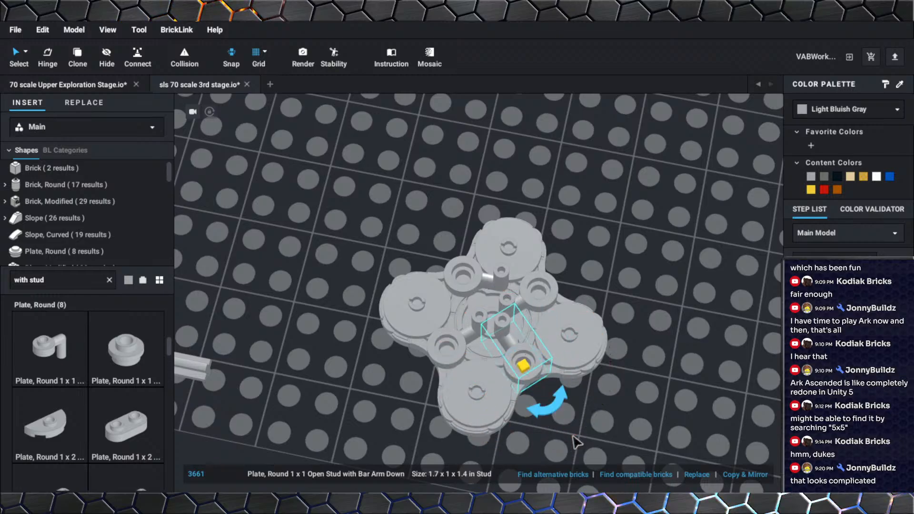
pyautogui.click(621, 382)
# Rotate the remaining bar-arm round plate inward so that all four arms cluster at the cross's centre.
pyautogui.click(472, 276)
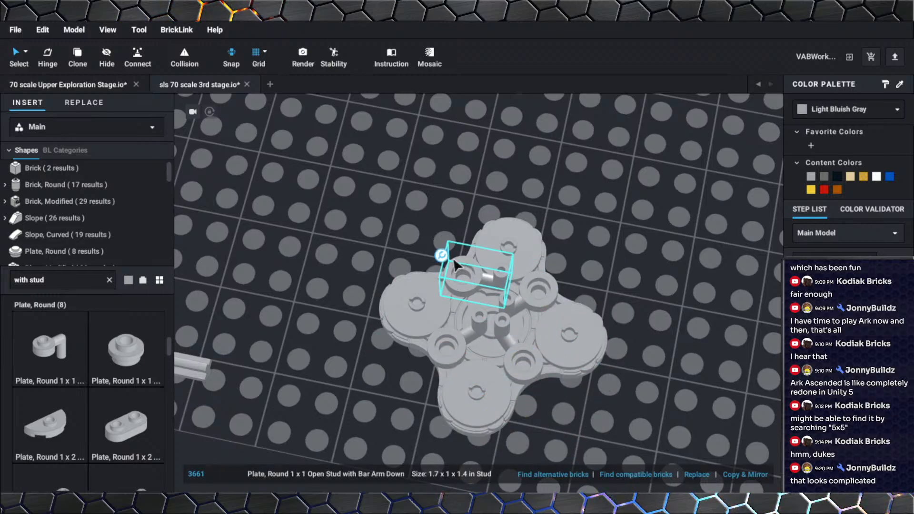
pyautogui.moveTo(418, 266); pyautogui.dragTo(431, 230)
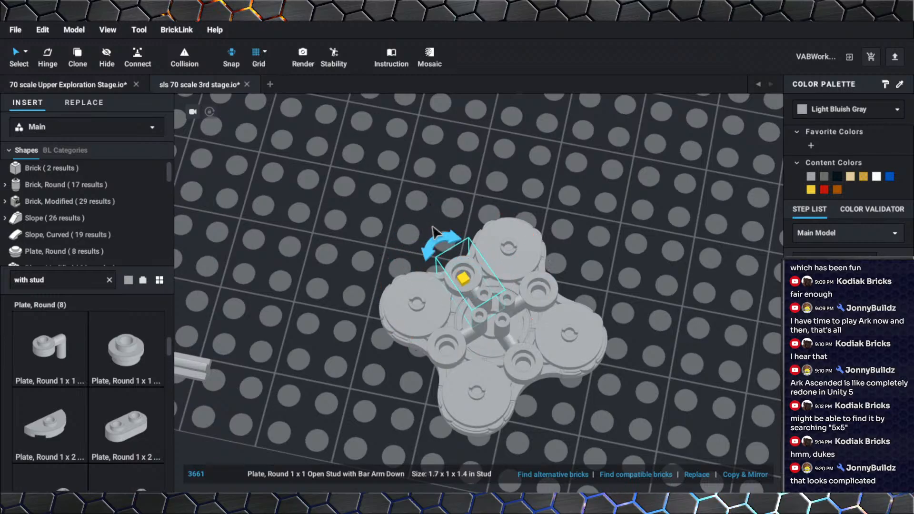
pyautogui.click(593, 271)
# Recolor the nearest of the four bar-arm round plates on the copied cross to solid White.
pyautogui.scroll(-2, 593, 270)
pyautogui.moveTo(594, 273); pyautogui.dragTo(610, 327, button='middle')
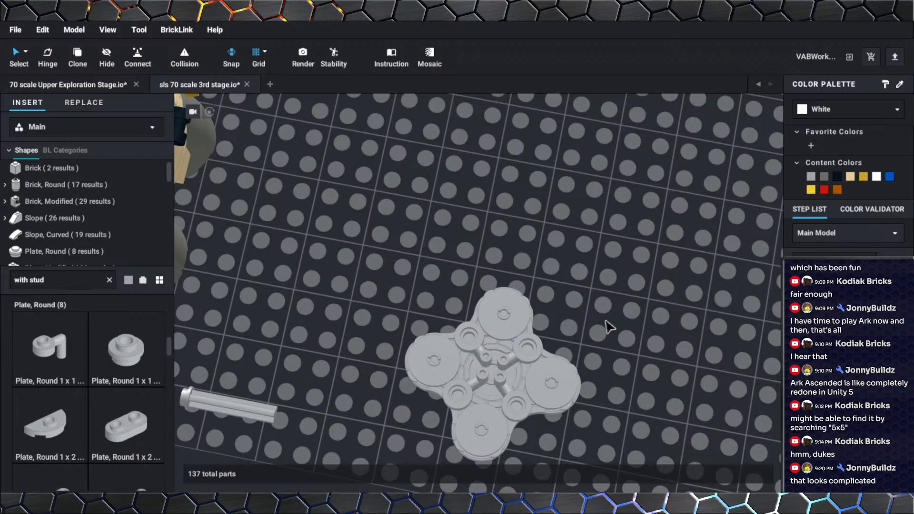
pyautogui.moveTo(601, 329); pyautogui.dragTo(557, 328, button='right')
pyautogui.scroll(2, 553, 323)
pyautogui.moveTo(495, 225); pyautogui.dragTo(508, 332, button='middle')
pyautogui.scroll(1, 508, 331)
pyautogui.scroll(1, 510, 337)
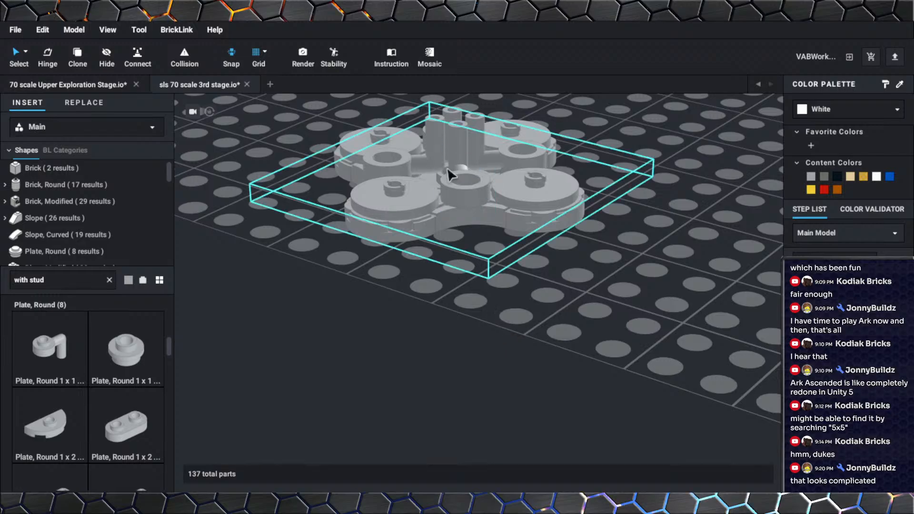
pyautogui.click(465, 184)
pyautogui.click(818, 109)
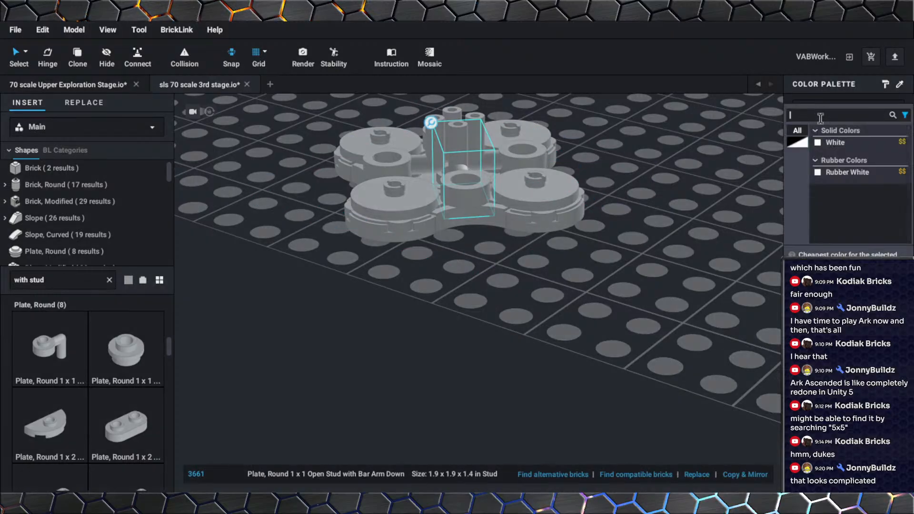
pyautogui.click(834, 143)
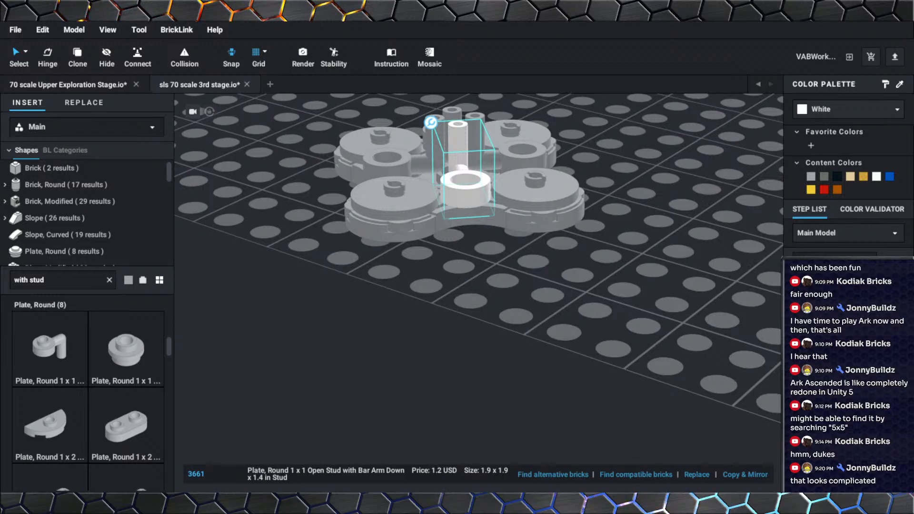
pyautogui.click(575, 271)
# Compare the copied cross and its bar cluster with the engine section and the reference image.
pyautogui.scroll(-2, 574, 271)
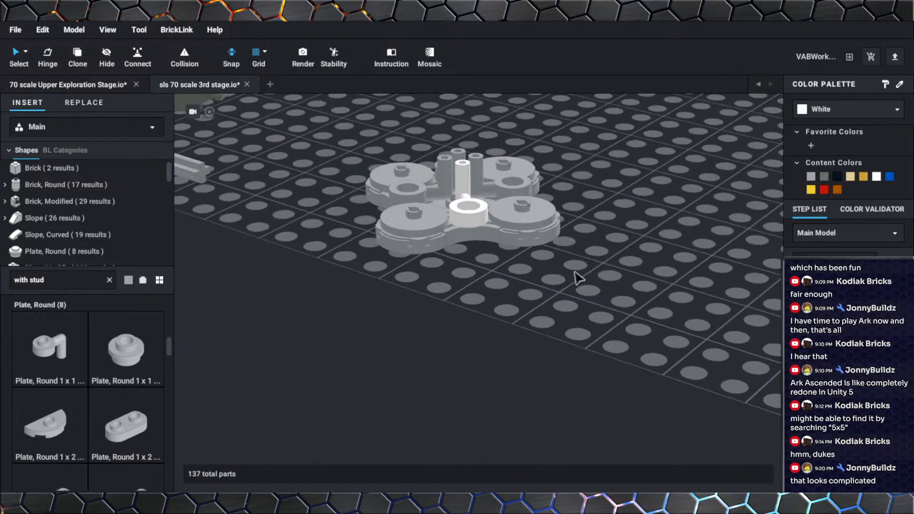
pyautogui.moveTo(558, 251)
pyautogui.mouseDown(button='right')
pyautogui.moveTo(562, 278)
pyautogui.moveTo(563, 235)
pyautogui.mouseUp(button='right')
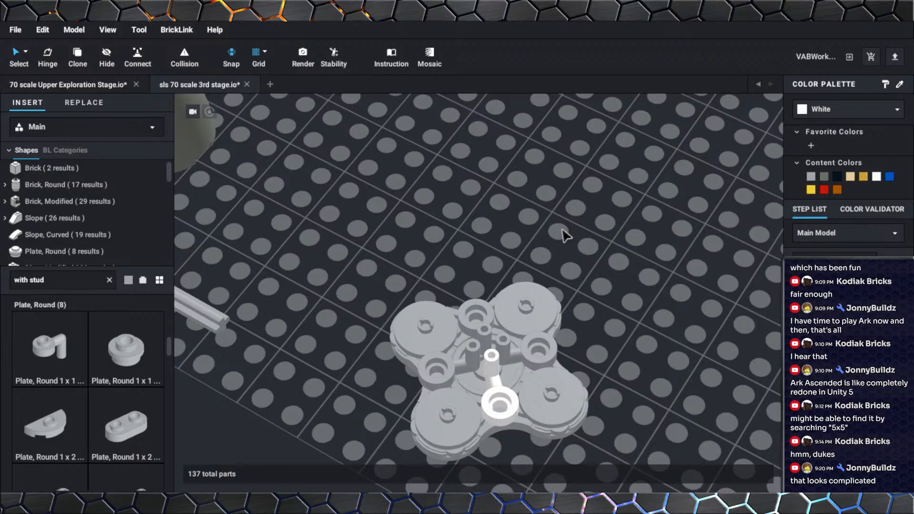
pyautogui.scroll(-2, 562, 231)
pyautogui.scroll(-5, 564, 235)
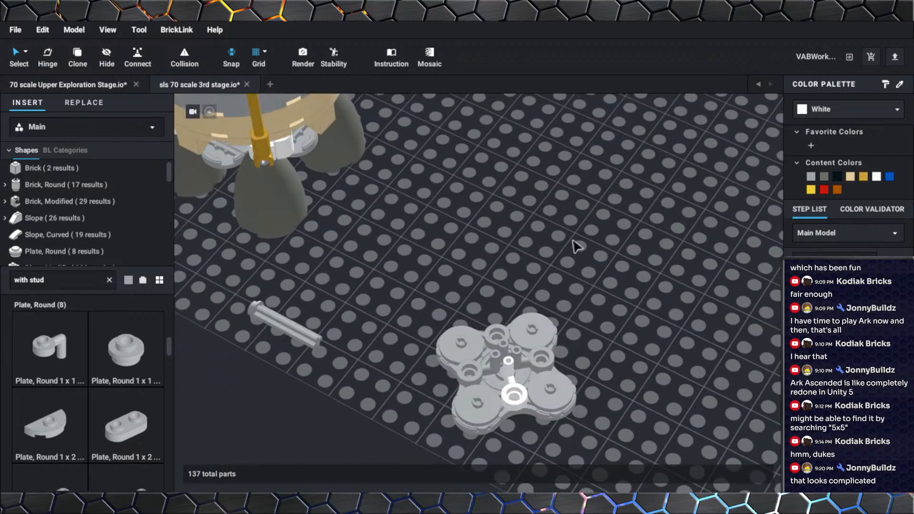
pyautogui.moveTo(574, 246); pyautogui.dragTo(566, 305, button='middle')
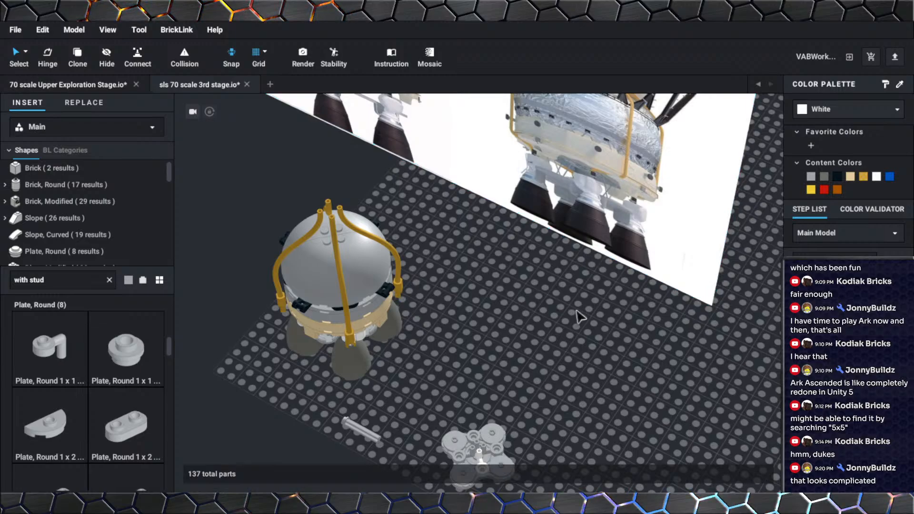
pyautogui.moveTo(561, 337); pyautogui.dragTo(563, 310, button='middle')
pyautogui.moveTo(563, 310); pyautogui.dragTo(563, 295, button='right')
pyautogui.scroll(4, 550, 310)
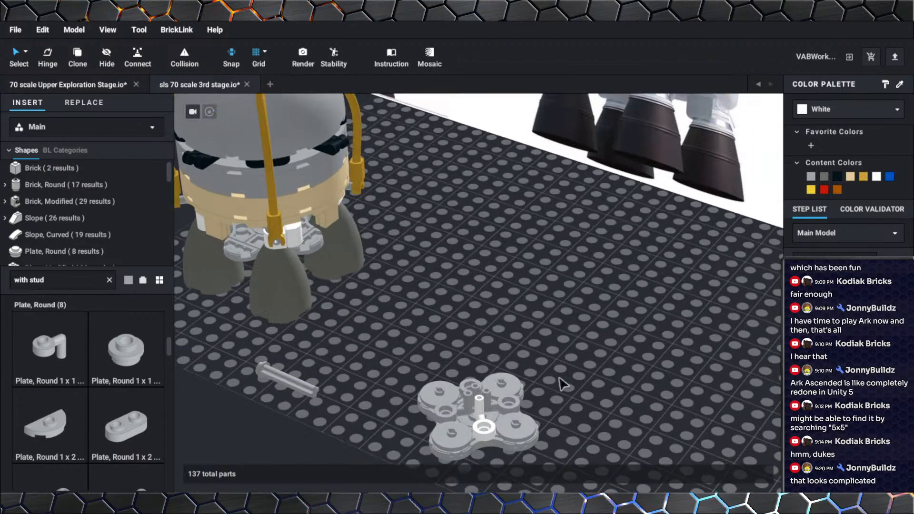
pyautogui.moveTo(561, 358); pyautogui.dragTo(555, 322, button='middle')
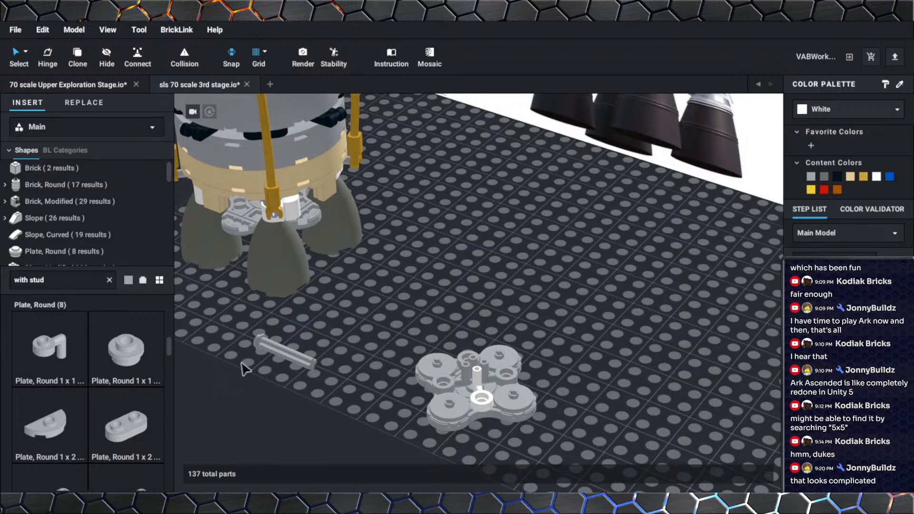
# Add a Technic Axle 3L with Stud from the "with stud" results, turned a quarter turn, beside the copied cross.
pyautogui.scroll(-6, 72, 359)
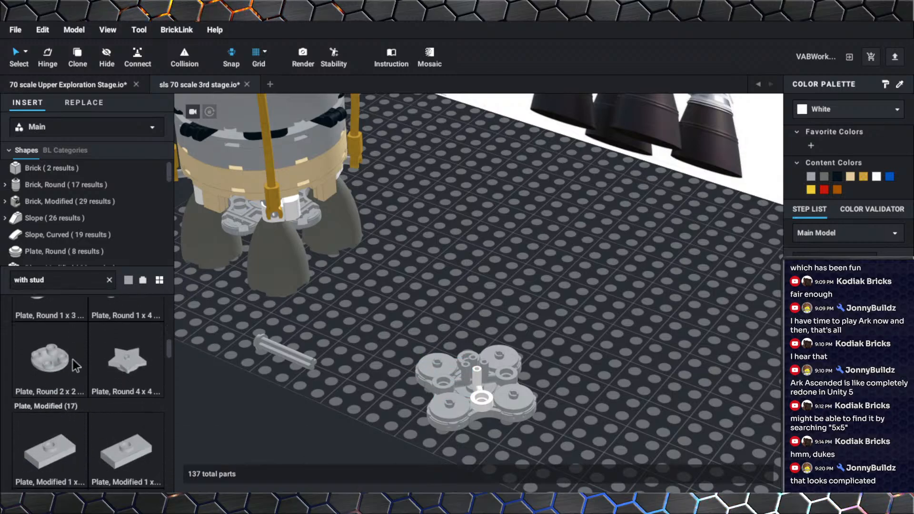
pyautogui.scroll(-5, 72, 358)
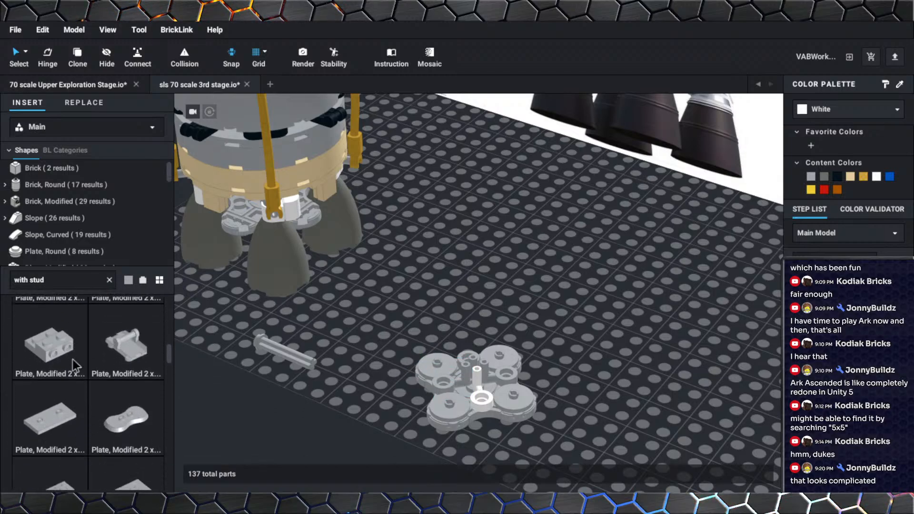
pyautogui.scroll(-5, 73, 359)
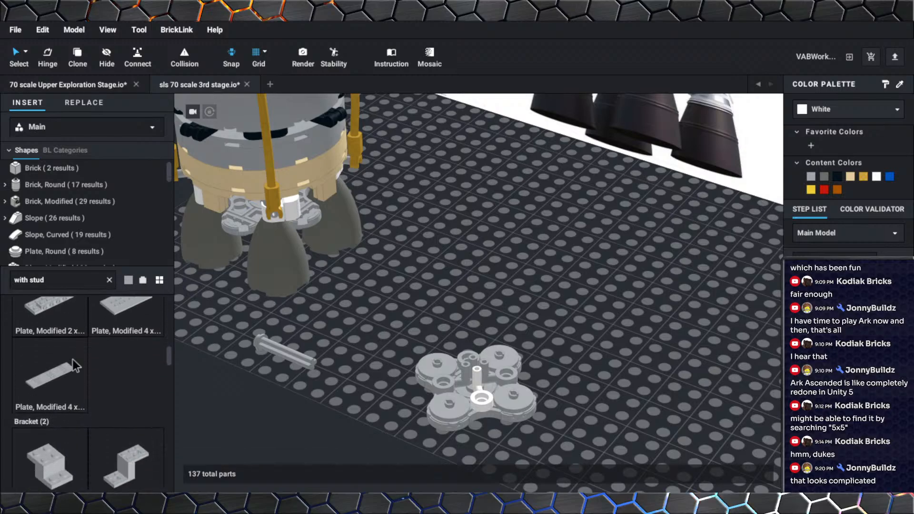
pyautogui.scroll(-5, 72, 364)
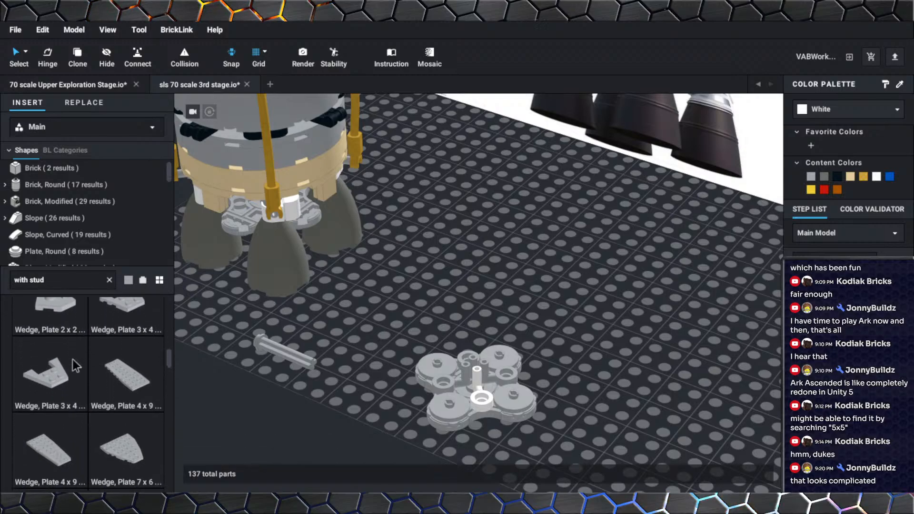
pyautogui.scroll(-5, 73, 364)
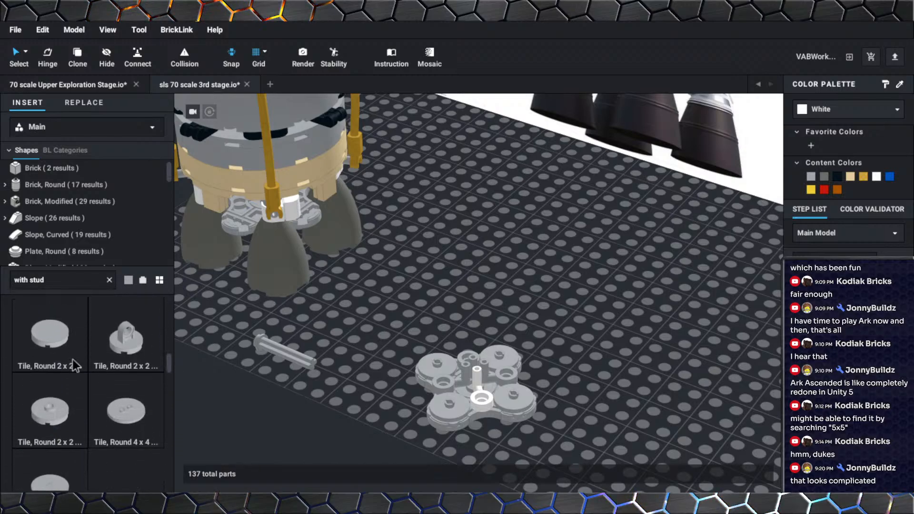
pyautogui.scroll(-5, 73, 365)
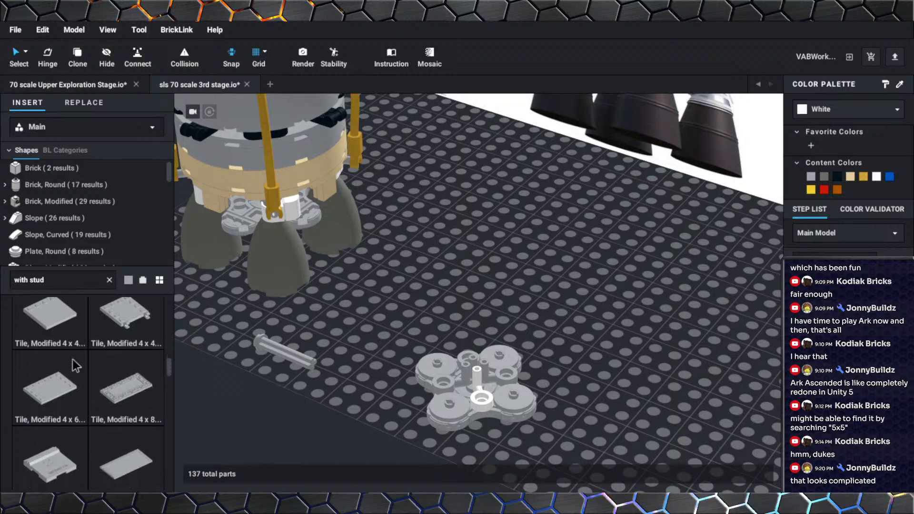
pyautogui.scroll(-5, 73, 366)
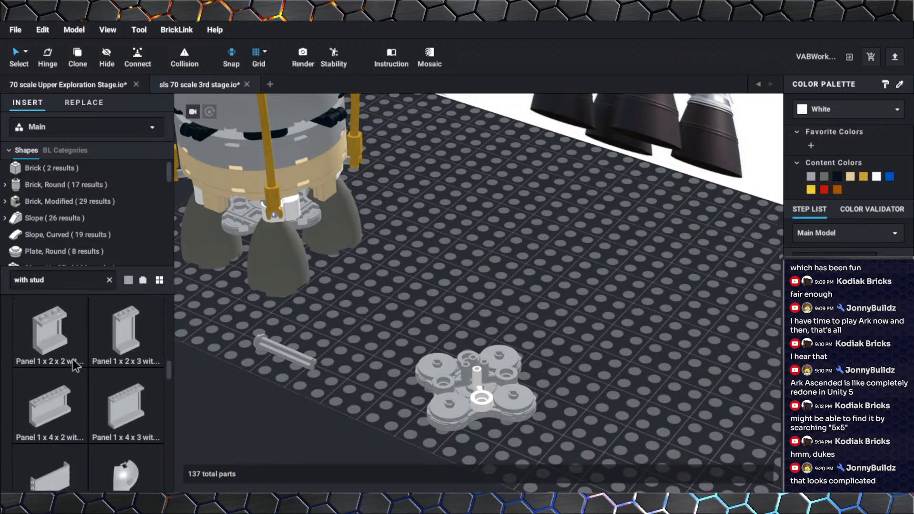
pyautogui.scroll(-5, 74, 365)
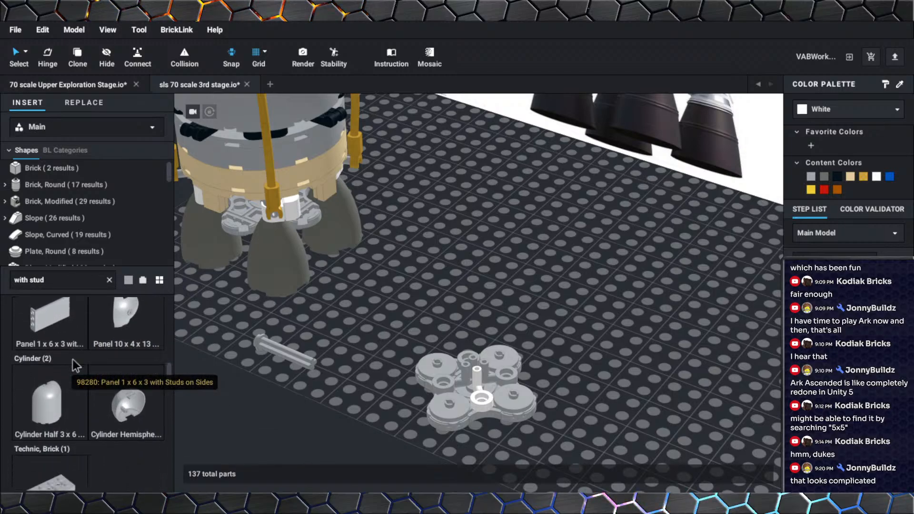
pyautogui.scroll(-5, 73, 365)
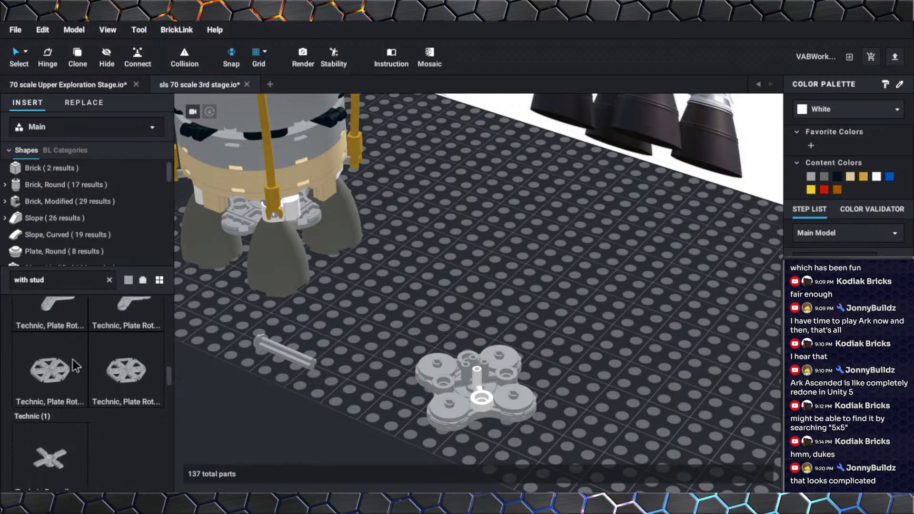
pyautogui.scroll(-3, 73, 360)
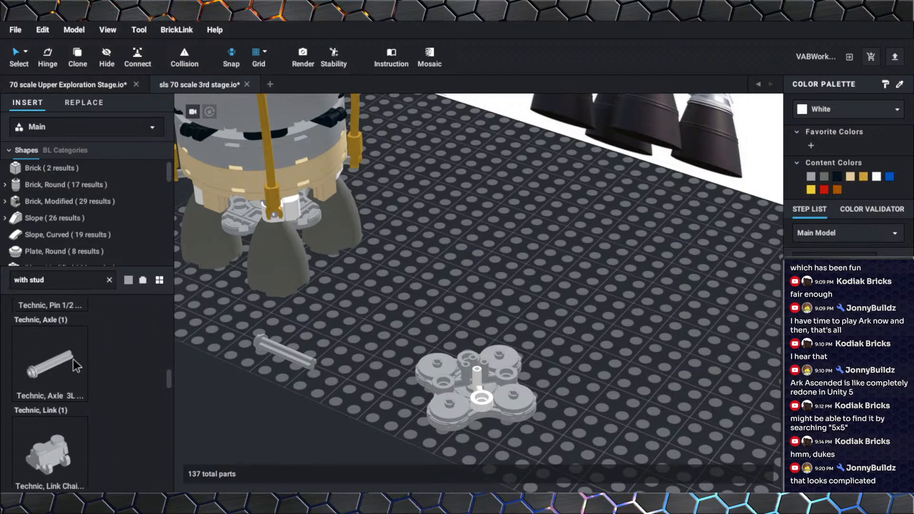
pyautogui.moveTo(72, 358); pyautogui.dragTo(432, 319)
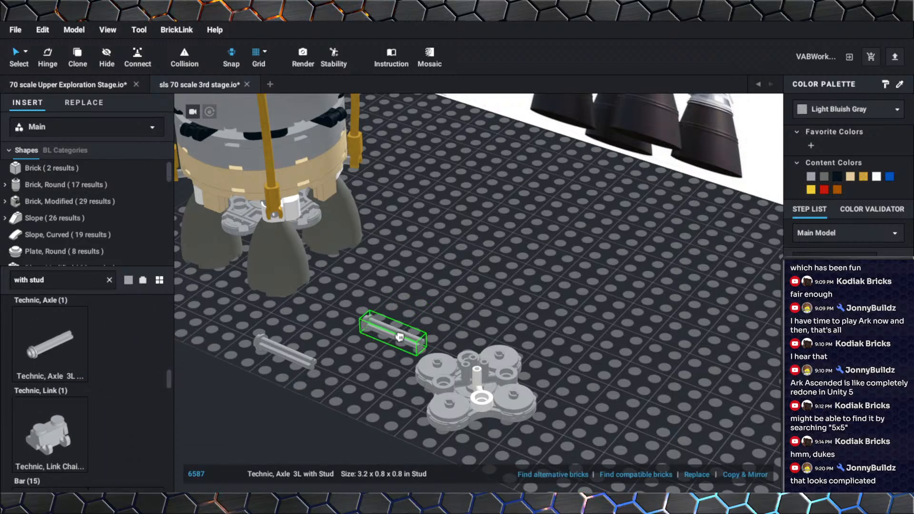
pyautogui.press('Left')
pyautogui.click(350, 417)
pyautogui.press('Escape')
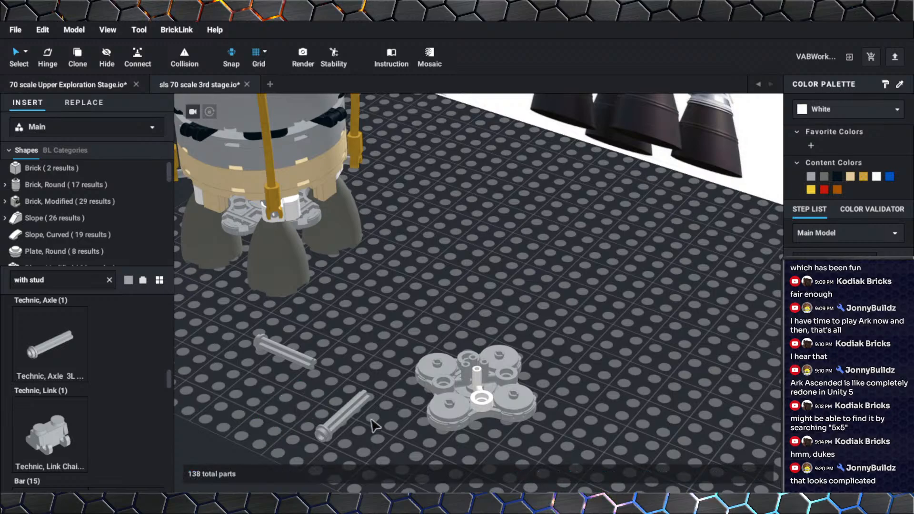
# Browse the remaining "with stud" results from the bars and hinges through to the containers for other usable parts.
pyautogui.scroll(-4, 75, 378)
pyautogui.scroll(-1, 75, 378)
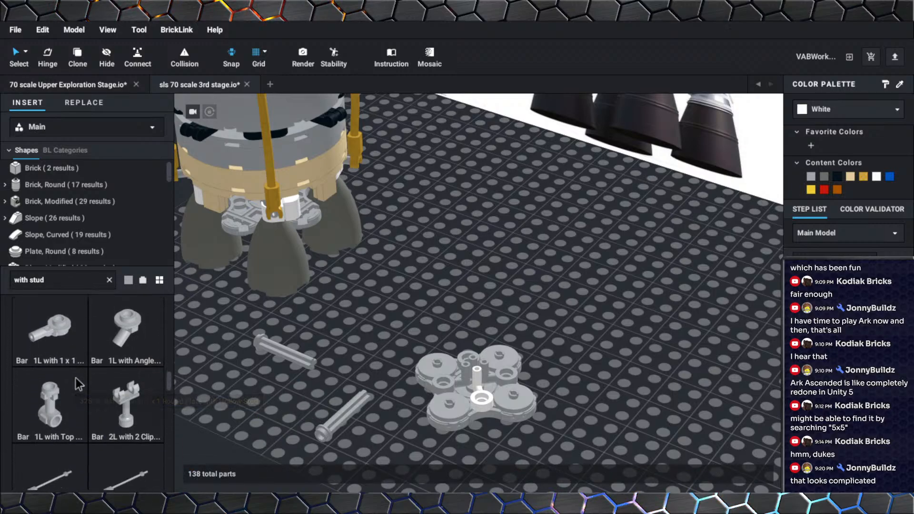
pyautogui.scroll(-1, 75, 378)
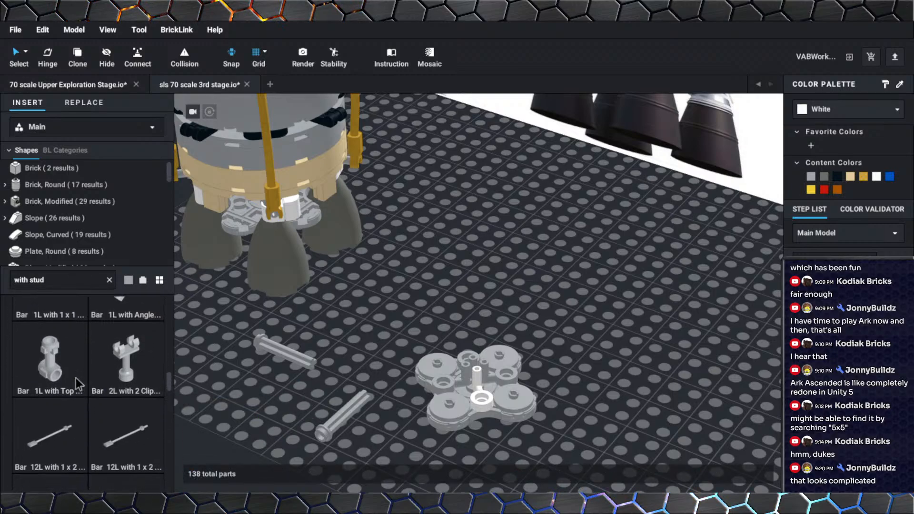
pyautogui.scroll(1, 76, 378)
pyautogui.scroll(-1, 75, 383)
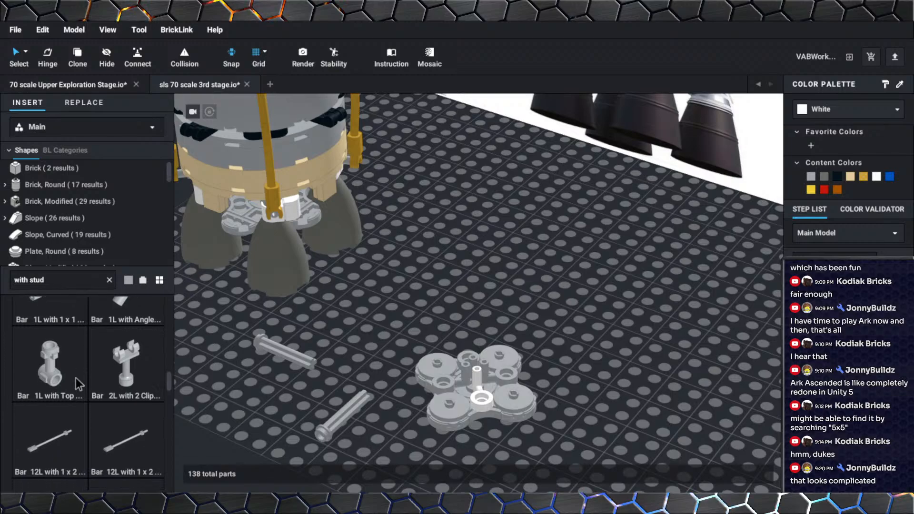
pyautogui.scroll(-2, 75, 378)
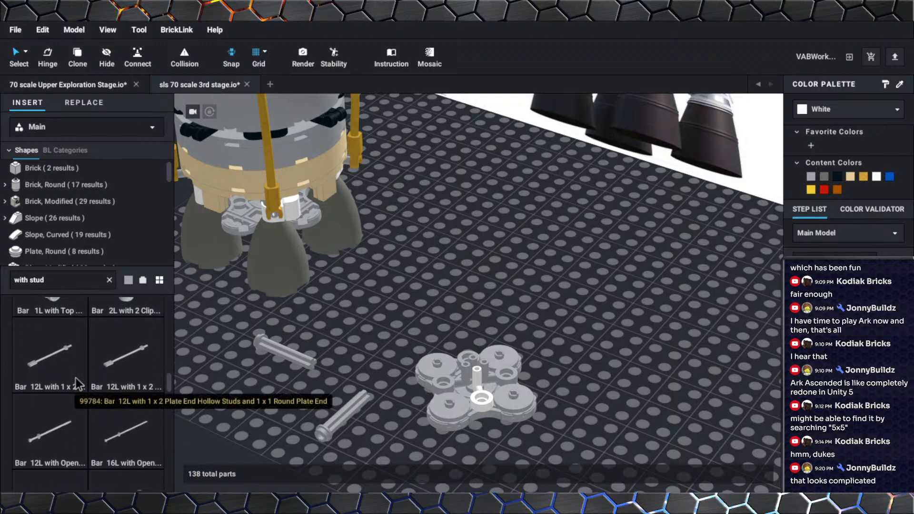
pyautogui.scroll(-2, 75, 378)
pyautogui.scroll(-6, 75, 378)
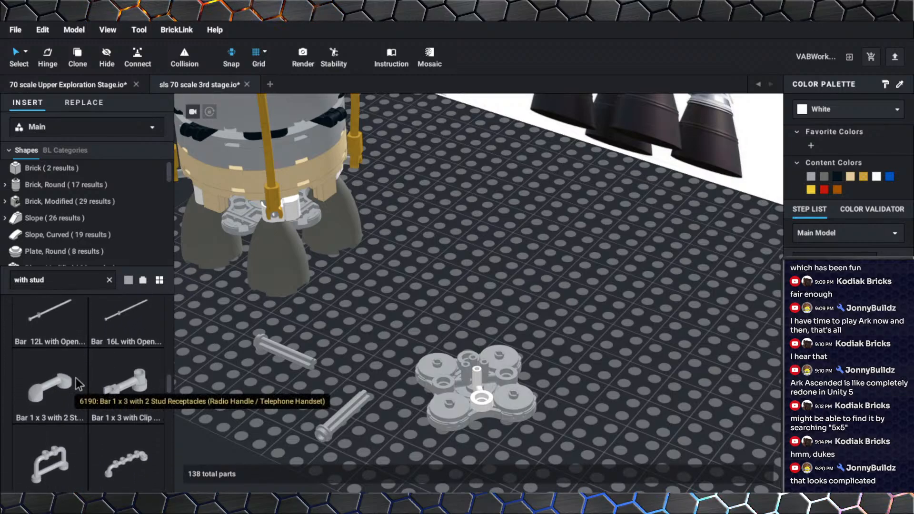
pyautogui.scroll(-10, 75, 378)
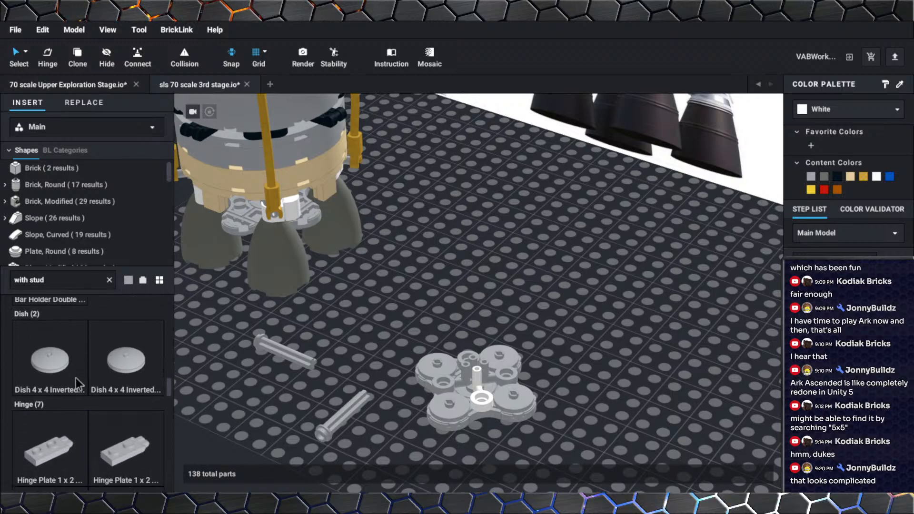
pyautogui.scroll(-2, 75, 378)
pyautogui.scroll(4, 75, 378)
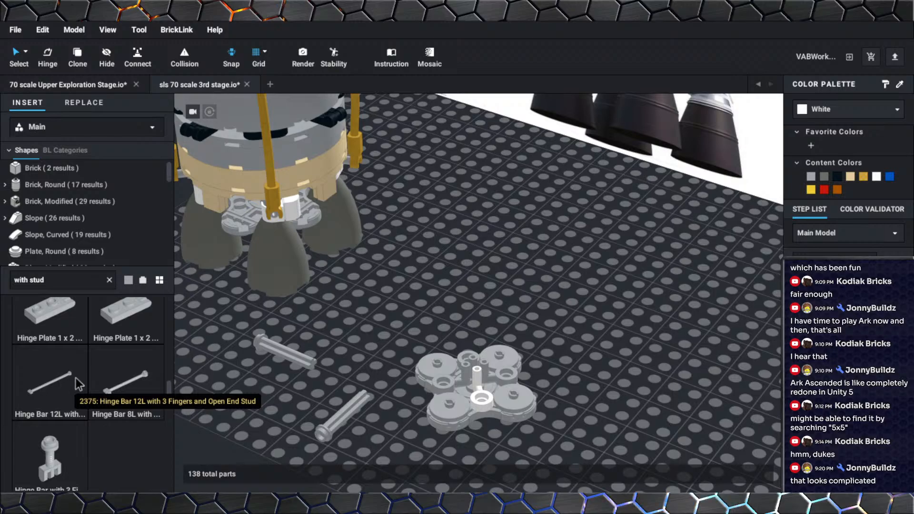
pyautogui.scroll(-10, 75, 378)
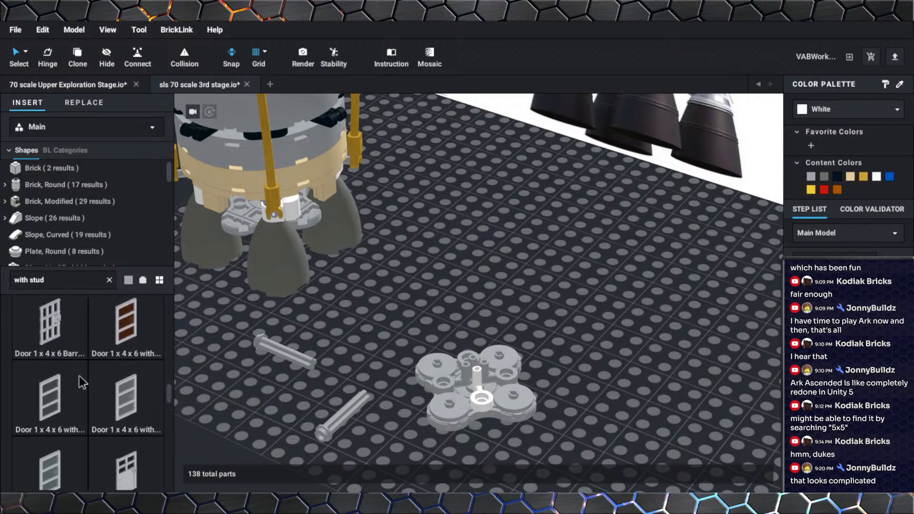
pyautogui.scroll(-10, 79, 375)
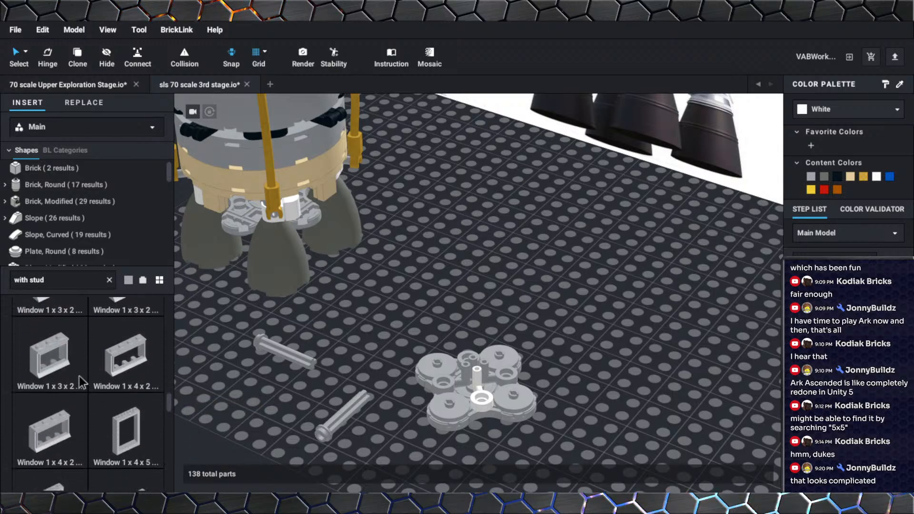
pyautogui.scroll(-10, 79, 376)
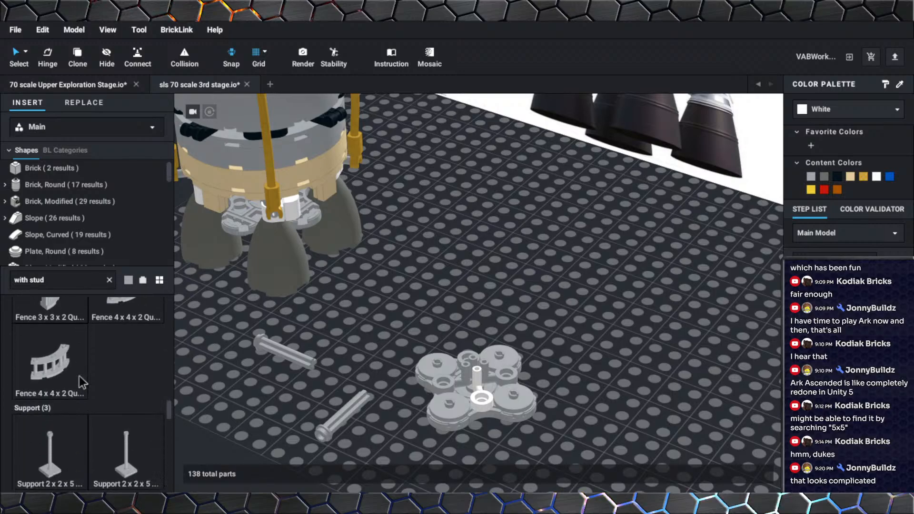
pyautogui.scroll(-5, 79, 375)
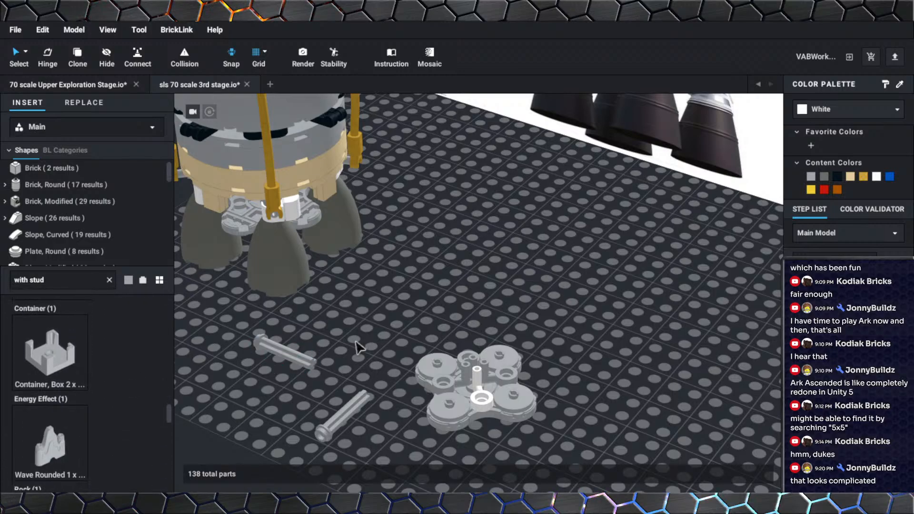
# Stand the newly added 3L axle with stud upright in the centre of the copied cross, between the four bar arms.
pyautogui.moveTo(367, 367); pyautogui.dragTo(338, 308, button='middle')
pyautogui.moveTo(300, 379); pyautogui.dragTo(448, 301)
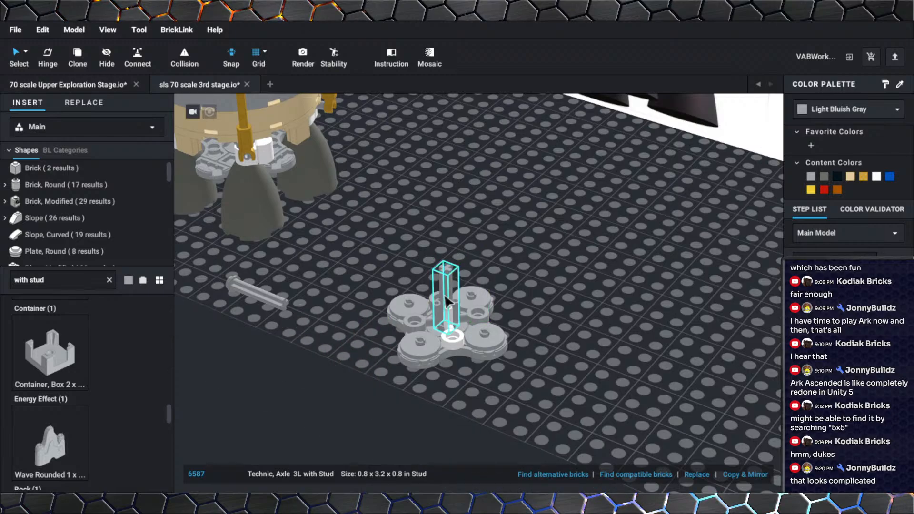
pyautogui.click(573, 307)
# Examine from above how the upright axle fits between the four bar arms at the cross's centre.
pyautogui.moveTo(565, 310); pyautogui.dragTo(564, 287, button='right')
pyautogui.moveTo(482, 325); pyautogui.dragTo(483, 336, button='right')
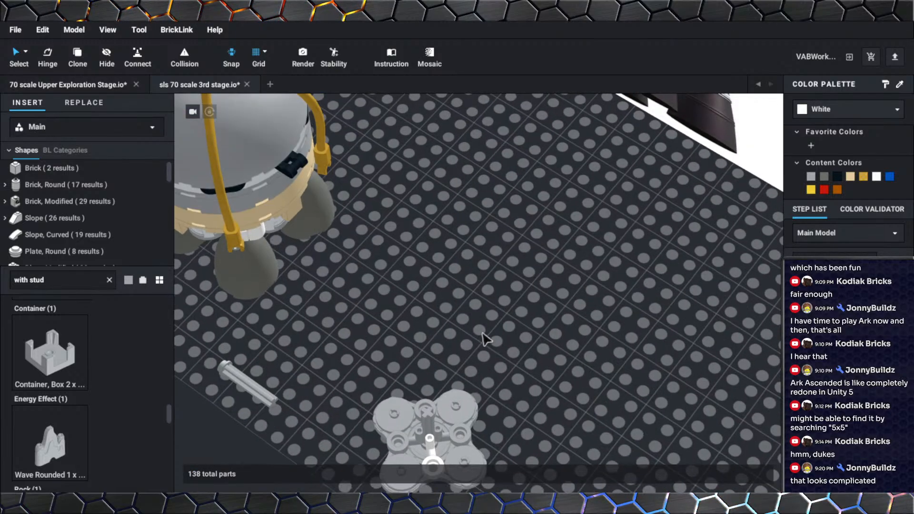
pyautogui.moveTo(483, 336); pyautogui.dragTo(491, 236, button='middle')
pyautogui.scroll(3, 514, 252)
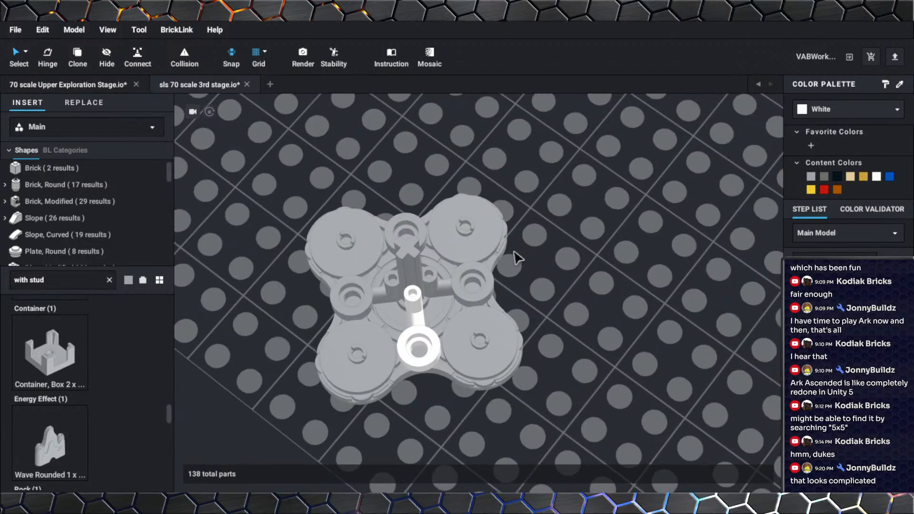
pyautogui.scroll(5, 521, 262)
pyautogui.scroll(6, 533, 231)
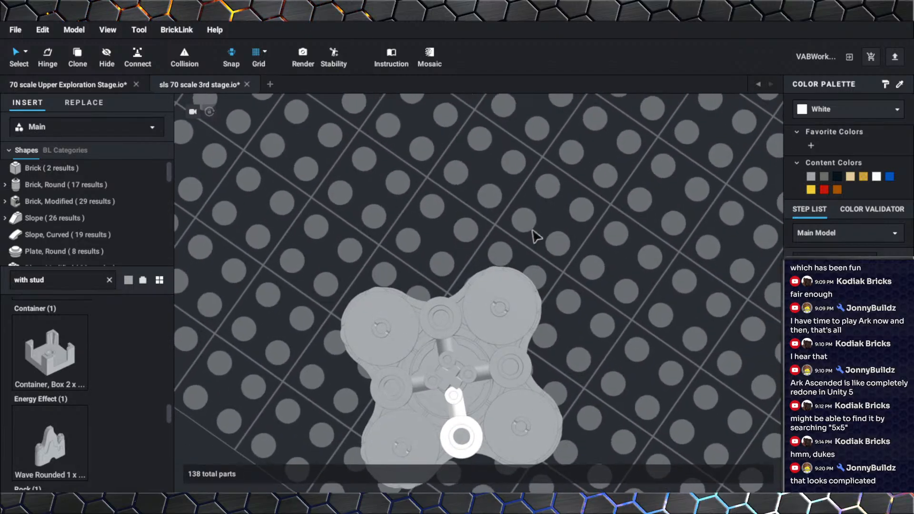
pyautogui.moveTo(538, 218); pyautogui.dragTo(547, 202, button='right')
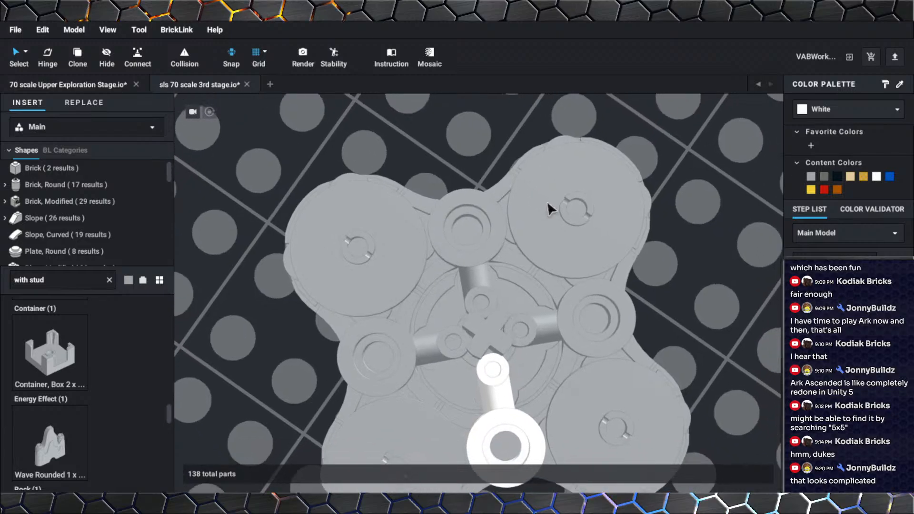
pyautogui.scroll(3, 581, 292)
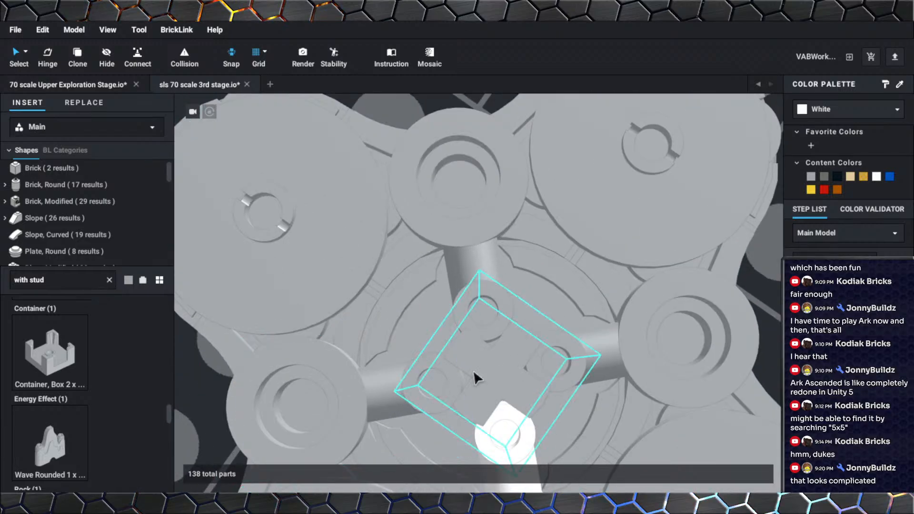
pyautogui.moveTo(473, 371)
pyautogui.mouseDown(button='right')
pyautogui.moveTo(493, 318)
pyautogui.moveTo(471, 373)
pyautogui.moveTo(481, 376)
pyautogui.mouseUp(button='right')
# Inspect the cross with its upright axle and bar arms from oblique and low side angles, near the engine section and reference image.
pyautogui.scroll(-3, 481, 361)
pyautogui.scroll(-3, 474, 365)
pyautogui.scroll(-2, 476, 370)
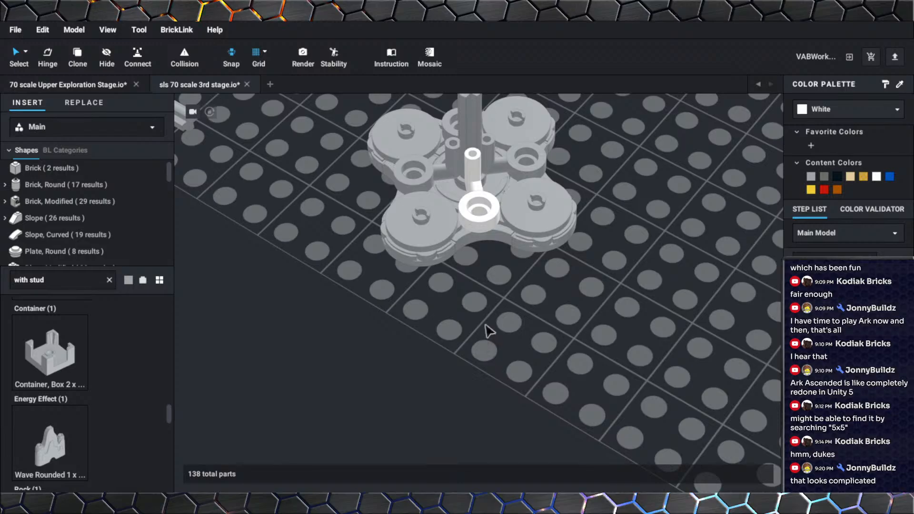
pyautogui.moveTo(488, 331); pyautogui.dragTo(487, 360, button='right')
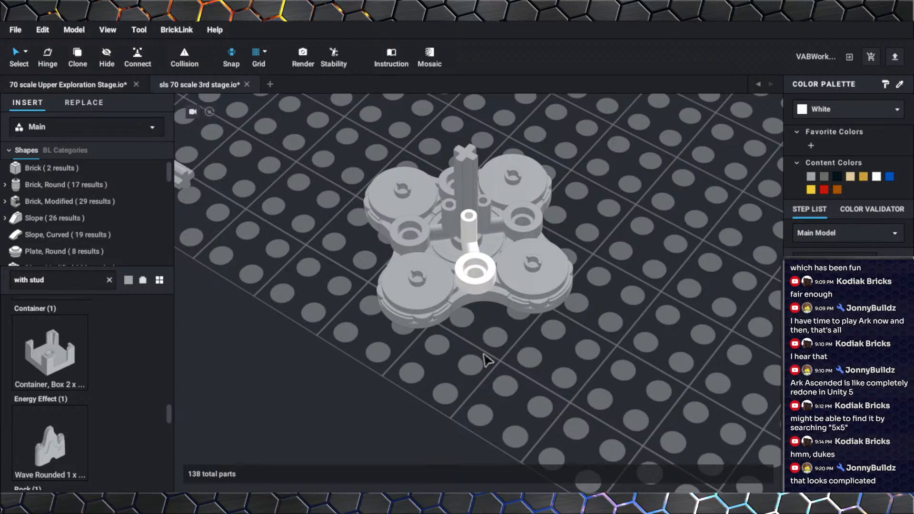
pyautogui.scroll(-4, 485, 336)
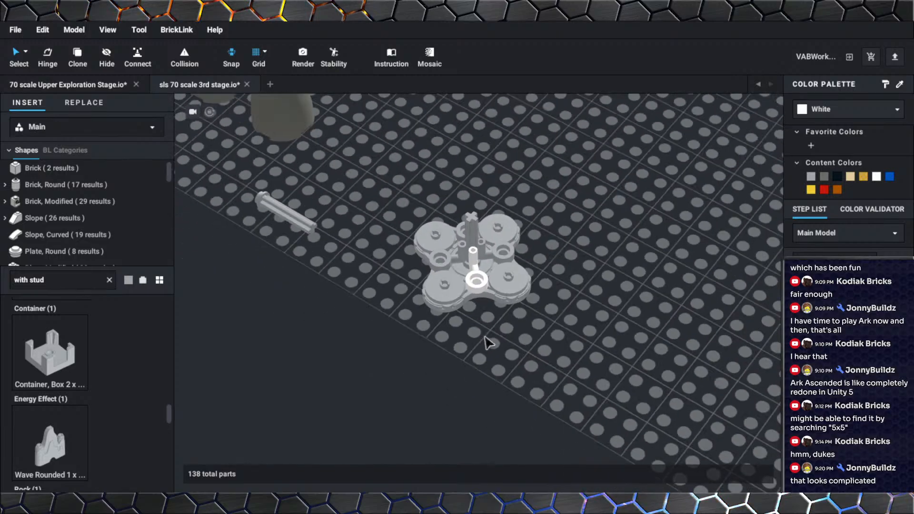
pyautogui.moveTo(482, 331); pyautogui.dragTo(498, 370, button='middle')
pyautogui.moveTo(499, 371)
pyautogui.mouseDown(button='right')
pyautogui.moveTo(497, 361)
pyautogui.moveTo(495, 383)
pyautogui.mouseUp(button='right')
pyautogui.scroll(4, 497, 382)
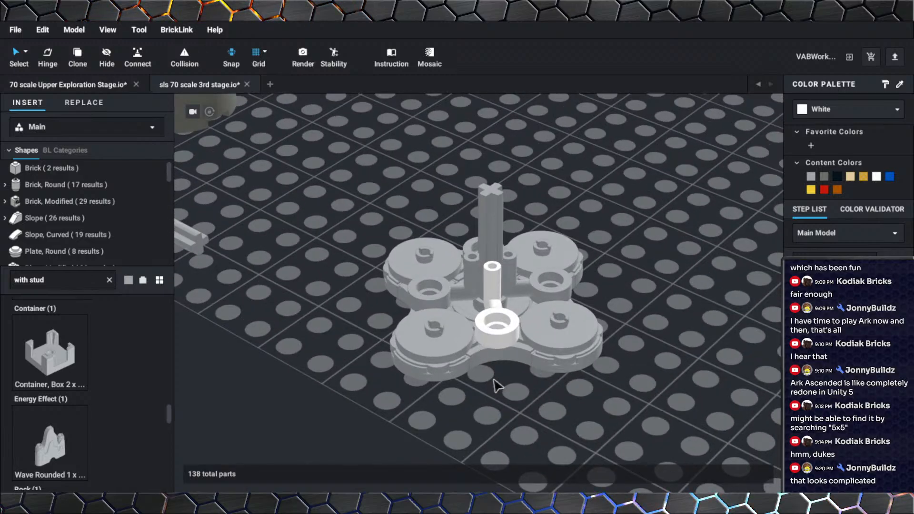
pyautogui.scroll(-3, 495, 384)
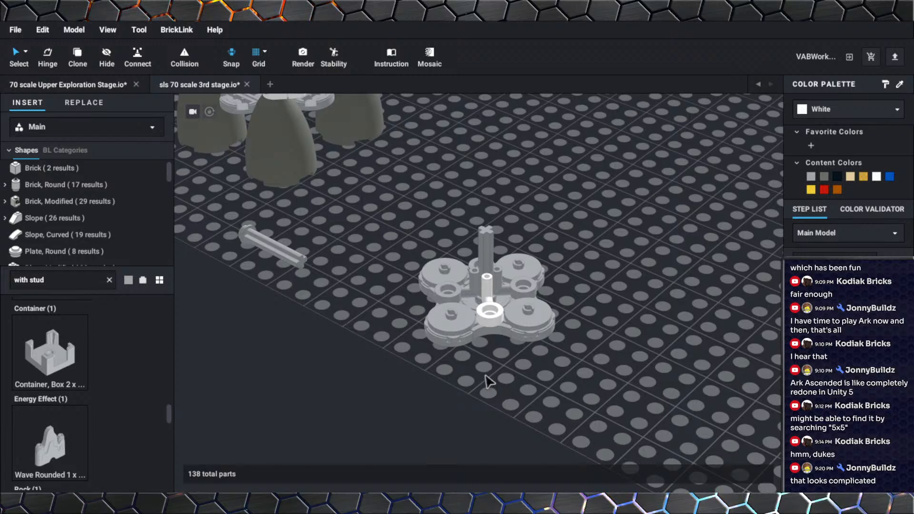
pyautogui.scroll(-2, 488, 381)
pyautogui.moveTo(486, 365); pyautogui.dragTo(493, 346, button='right')
pyautogui.moveTo(493, 346); pyautogui.dragTo(499, 401, button='middle')
pyautogui.moveTo(499, 401); pyautogui.dragTo(467, 406, button='right')
pyautogui.scroll(3, 467, 406)
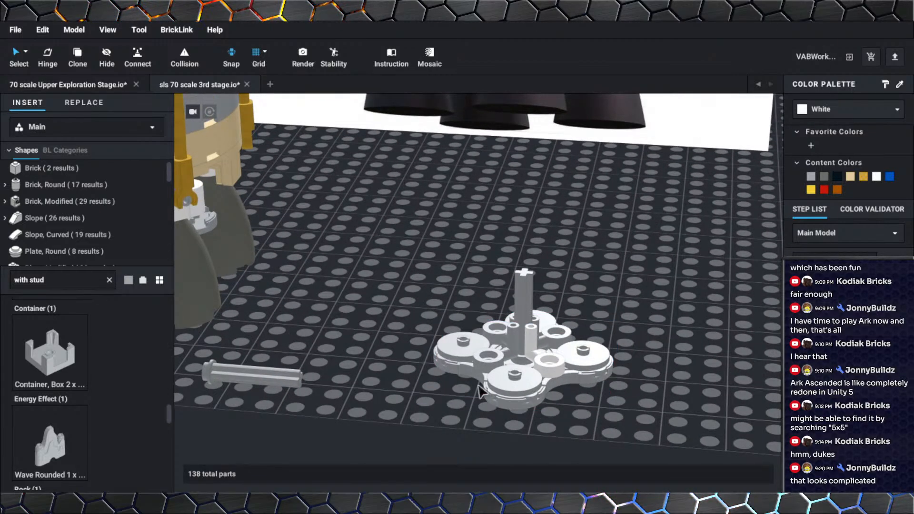
# Copy the four 1 x 1 round plates with bar arm from around the cross's upright axle.
pyautogui.click(485, 364)
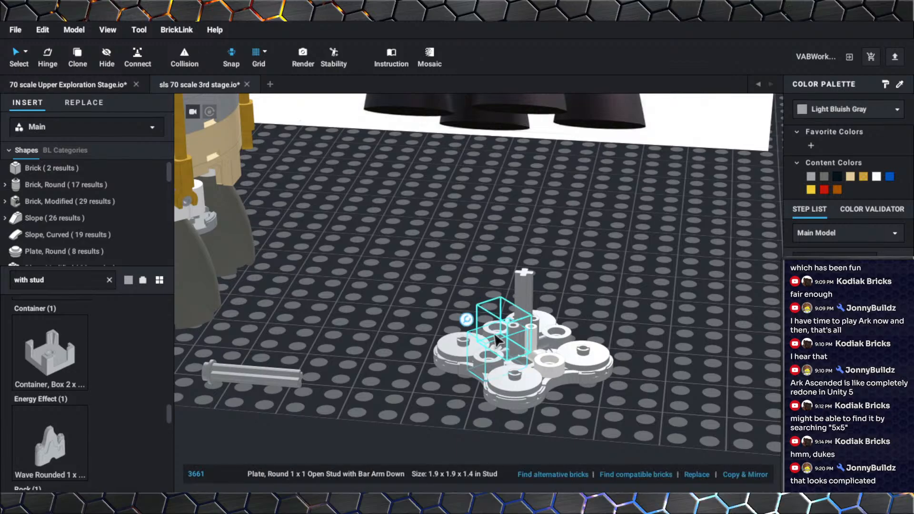
pyautogui.keyDown('ctrl'); pyautogui.click(494, 335); pyautogui.keyUp('ctrl')
pyautogui.keyDown('ctrl'); pyautogui.click(566, 337); pyautogui.keyUp('ctrl')
pyautogui.keyDown('ctrl'); pyautogui.click(560, 365); pyautogui.keyUp('ctrl')
pyautogui.rightClick(560, 364)
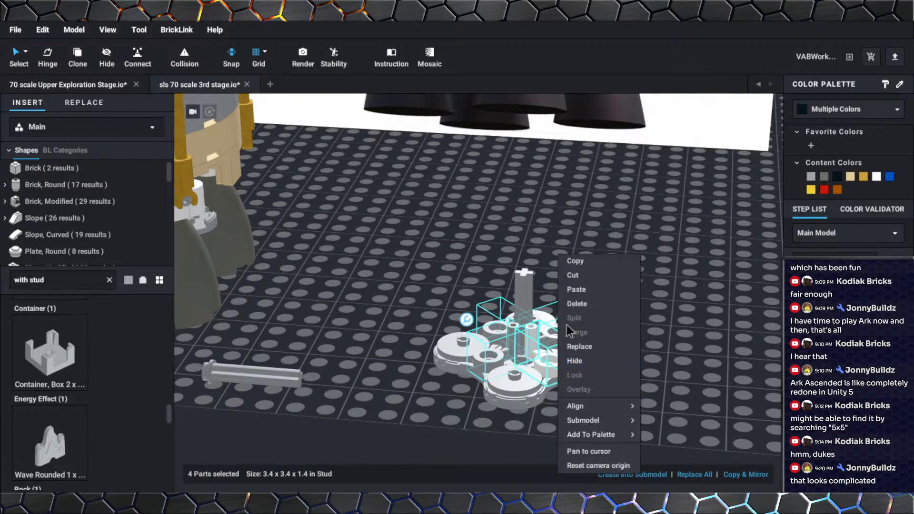
pyautogui.click(581, 262)
# Paste the four bar-arm round plates onto the empty baseplate area beside the copied cross.
pyautogui.moveTo(398, 321); pyautogui.dragTo(534, 354, button='middle')
pyautogui.scroll(-8, 534, 353)
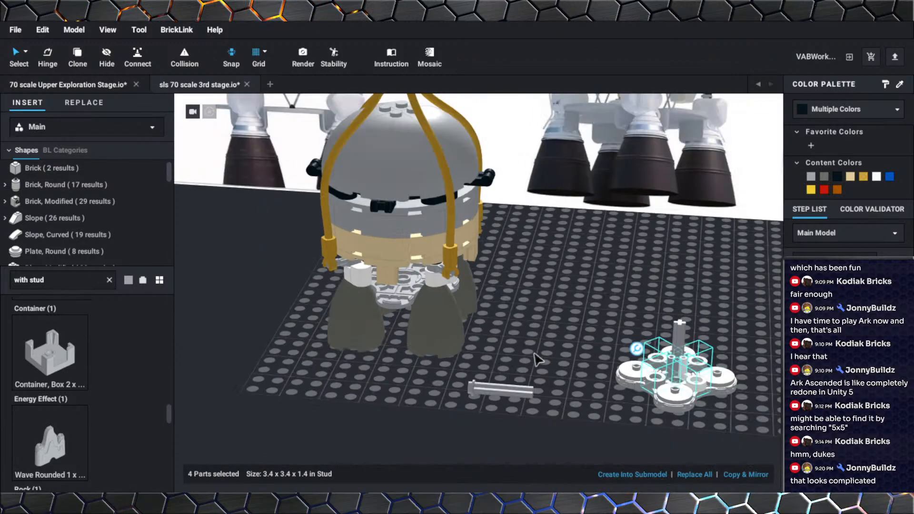
pyautogui.moveTo(534, 353); pyautogui.dragTo(538, 375, button='right')
pyautogui.click(661, 312)
pyautogui.rightClick(662, 312)
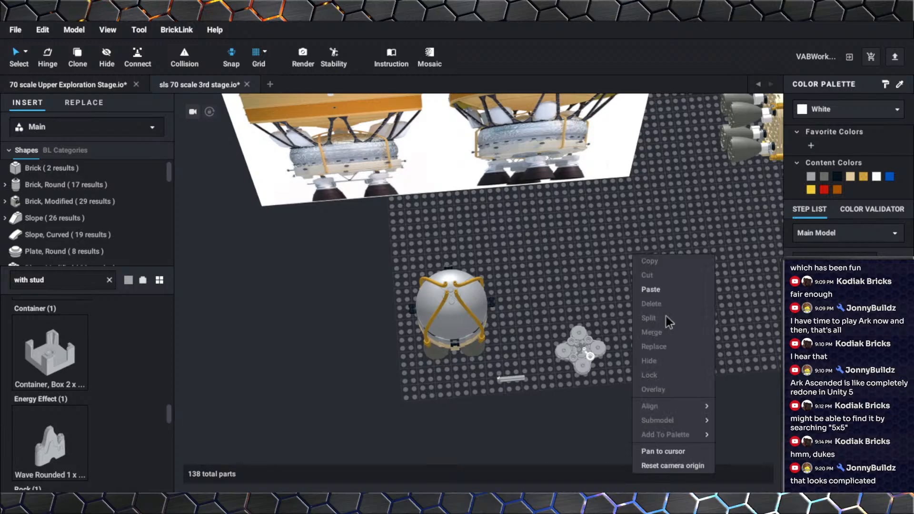
pyautogui.click(647, 288)
pyautogui.click(653, 336)
pyautogui.click(539, 430)
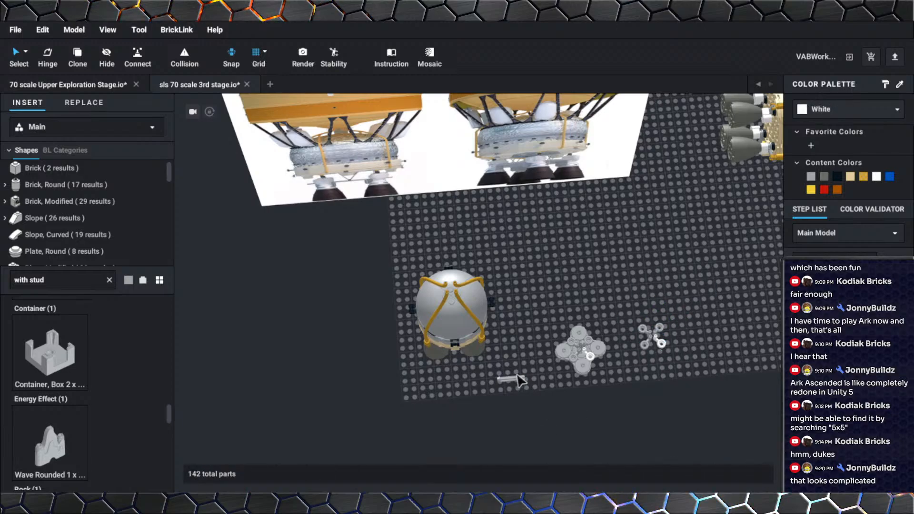
# Turn the whole engine section onto its side and hide the EUS-Renders.jpg reference image.
pyautogui.moveTo(508, 357); pyautogui.dragTo(393, 258)
pyautogui.press('Up')
pyautogui.press('Right')
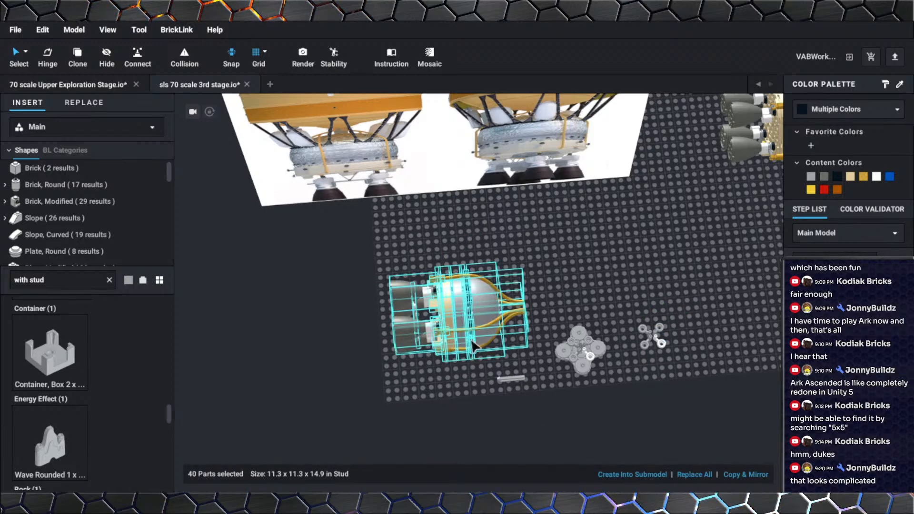
pyautogui.click(451, 392)
pyautogui.moveTo(452, 397); pyautogui.dragTo(474, 386, button='right')
pyautogui.rightClick(372, 188)
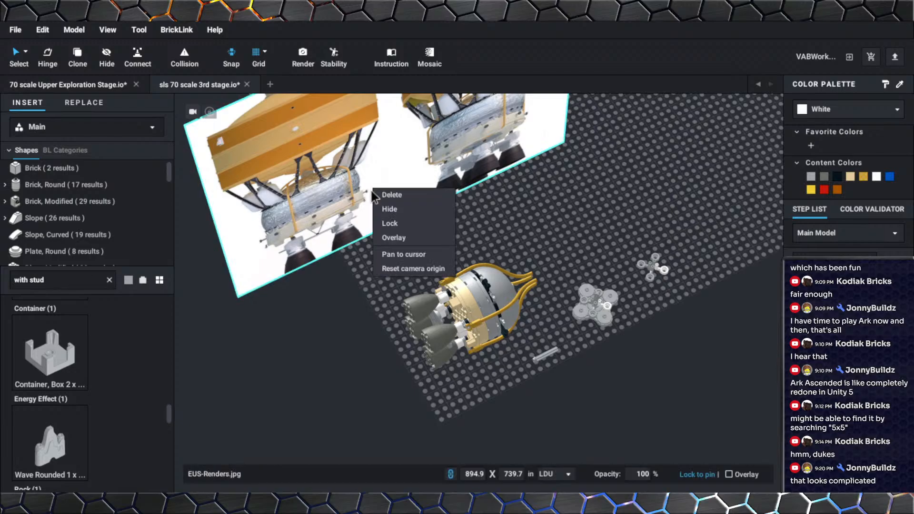
pyautogui.click(389, 206)
# Pull the cross-shaped plate submodel out from between the engines and delete it.
pyautogui.moveTo(437, 321); pyautogui.dragTo(424, 301, button='right')
pyautogui.scroll(5, 438, 341)
pyautogui.click(440, 286)
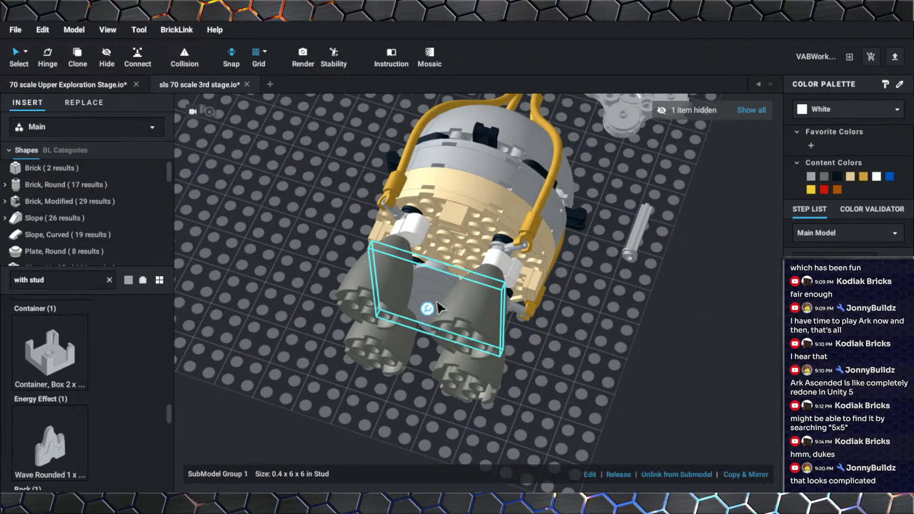
pyautogui.moveTo(435, 295); pyautogui.dragTo(729, 315)
pyautogui.moveTo(729, 315); pyautogui.dragTo(568, 397, button='middle')
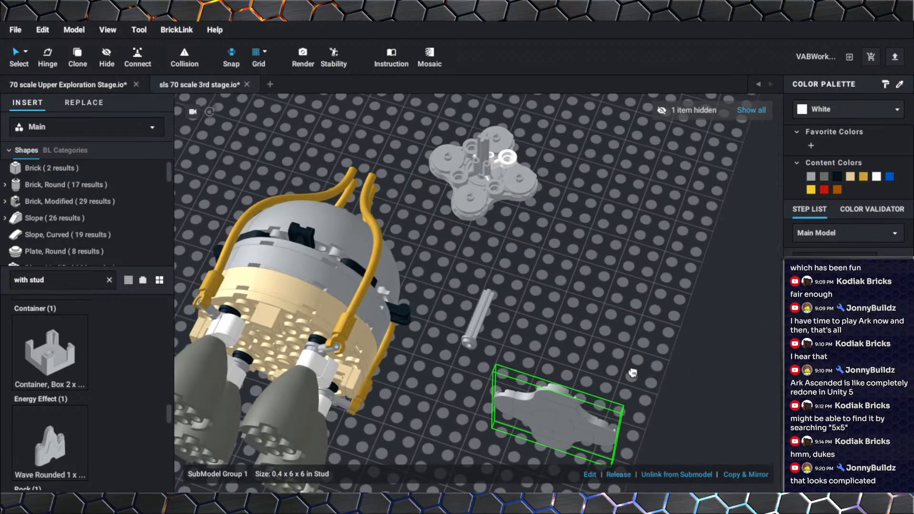
pyautogui.moveTo(567, 397); pyautogui.dragTo(676, 324)
pyautogui.press('Delete')
# Move the pasted set of four bar-arm round plates closer to the copied cross and engine section.
pyautogui.moveTo(575, 245); pyautogui.dragTo(585, 401, button='middle')
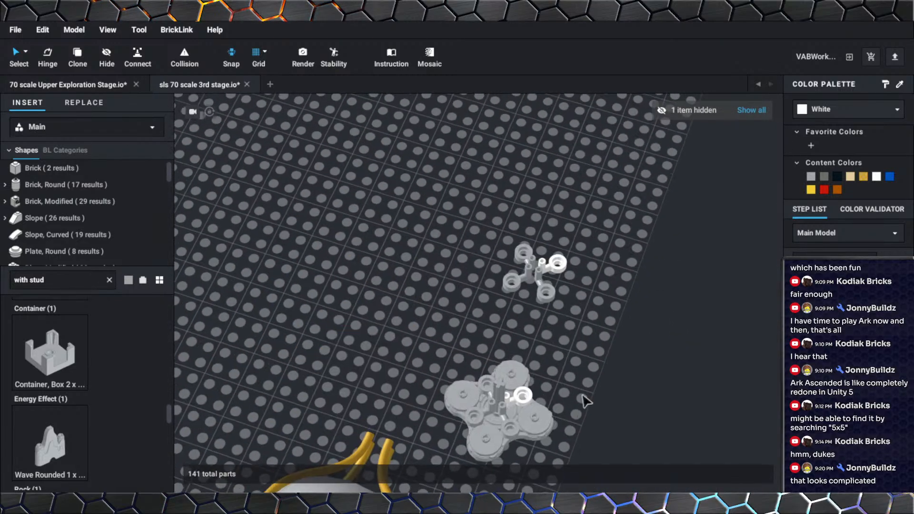
pyautogui.moveTo(586, 327); pyautogui.dragTo(518, 260)
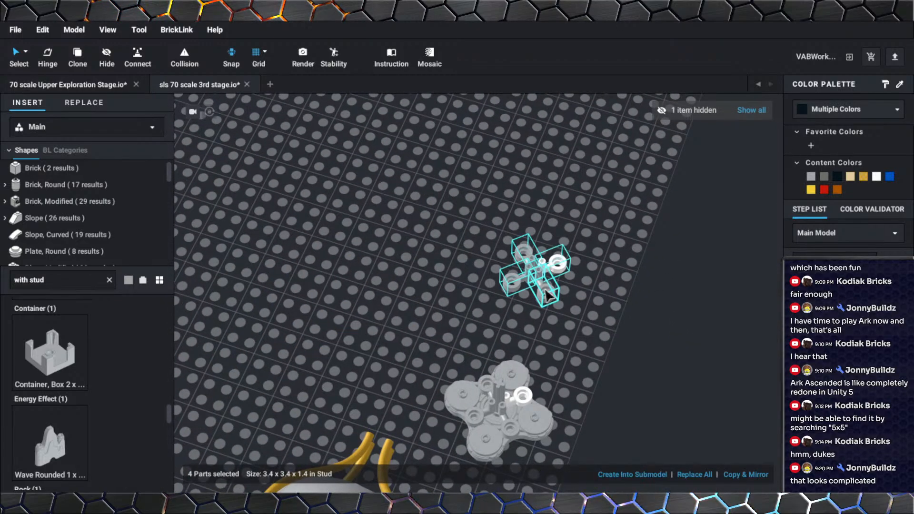
pyautogui.moveTo(549, 295); pyautogui.dragTo(547, 354)
pyautogui.moveTo(547, 353); pyautogui.dragTo(626, 199, button='middle')
pyautogui.moveTo(626, 200); pyautogui.dragTo(655, 152, button='right')
pyautogui.moveTo(655, 152); pyautogui.dragTo(563, 116)
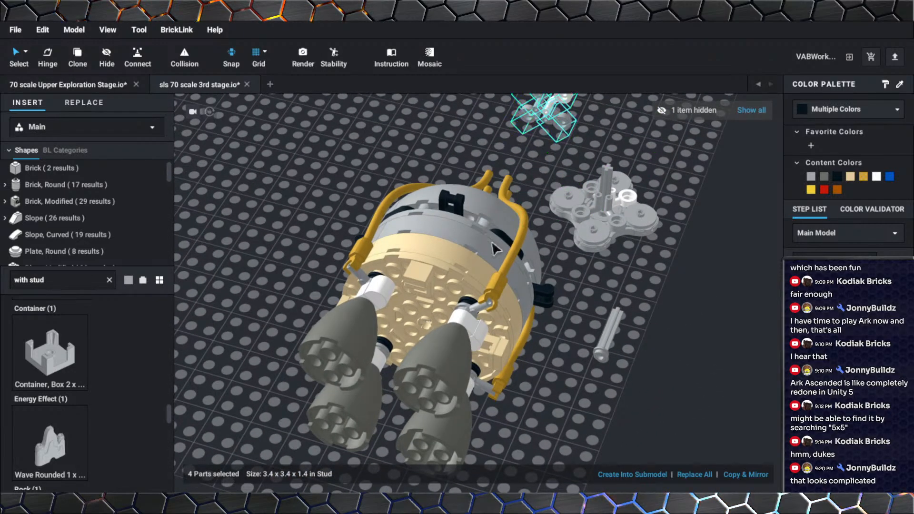
# Hide the four engine submodels to expose the underside of the engine section.
pyautogui.click(361, 364)
pyautogui.keyDown('ctrl'); pyautogui.click(435, 372); pyautogui.keyUp('ctrl')
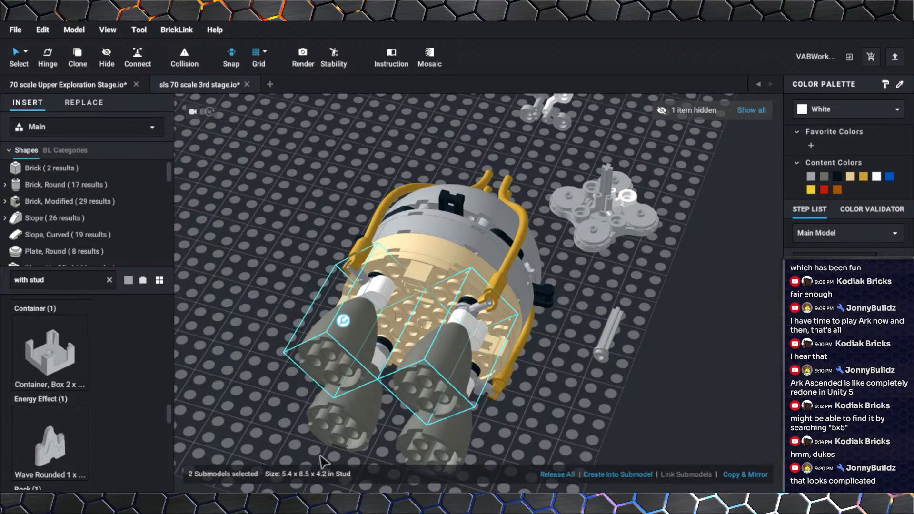
pyautogui.keyDown('ctrl'); pyautogui.click(350, 412); pyautogui.keyUp('ctrl')
pyautogui.keyDown('ctrl'); pyautogui.click(443, 439); pyautogui.keyUp('ctrl')
pyautogui.moveTo(447, 440); pyautogui.dragTo(450, 434, button='right')
pyautogui.rightClick(450, 434)
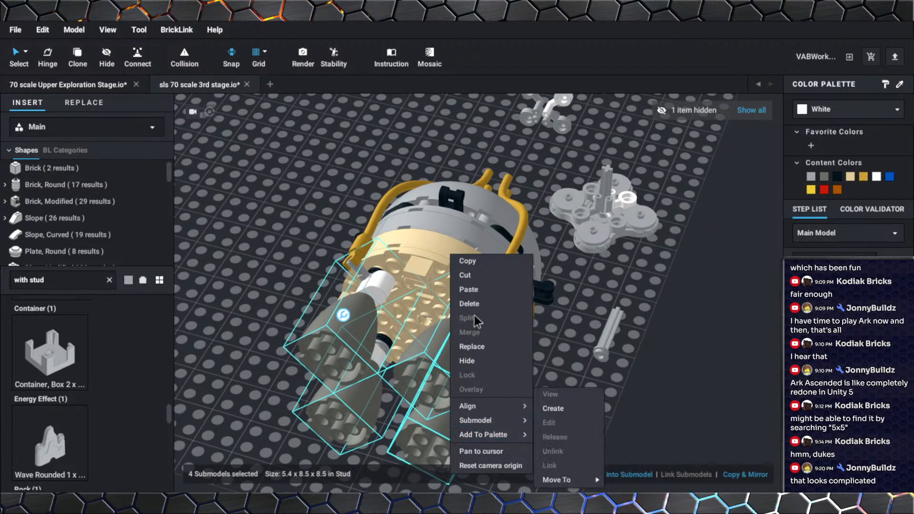
pyautogui.click(480, 361)
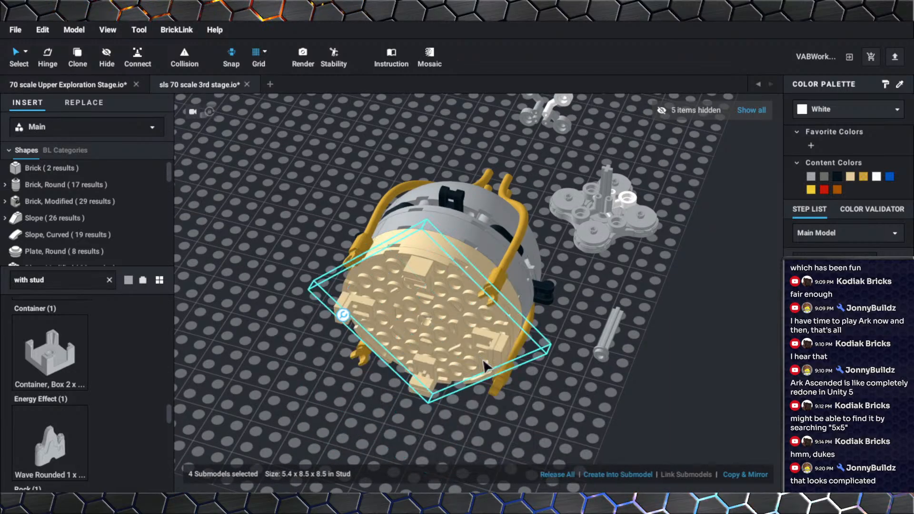
# Set the four bar-arm plates against the engine section's underside and lay its tan 8 x 8 round plate with hole flat on the baseplate.
pyautogui.moveTo(548, 371); pyautogui.dragTo(520, 383, button='right')
pyautogui.moveTo(572, 170); pyautogui.dragTo(446, 183)
pyautogui.moveTo(446, 183); pyautogui.dragTo(485, 130, button='right')
pyautogui.moveTo(485, 130); pyautogui.dragTo(477, 292)
pyautogui.press('Down')
pyautogui.moveTo(593, 253); pyautogui.dragTo(477, 292, button='middle')
pyautogui.moveTo(477, 293); pyautogui.dragTo(589, 294)
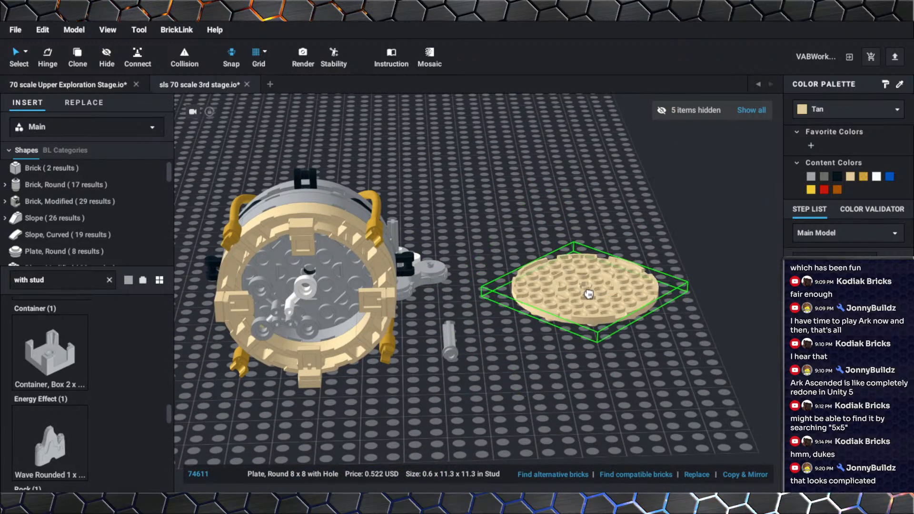
pyautogui.moveTo(564, 316); pyautogui.dragTo(678, 266, button='middle')
# Take the four bar-arm round plates out of the engine section and stand them on the baseplate beside the tan round plate.
pyautogui.click(403, 261)
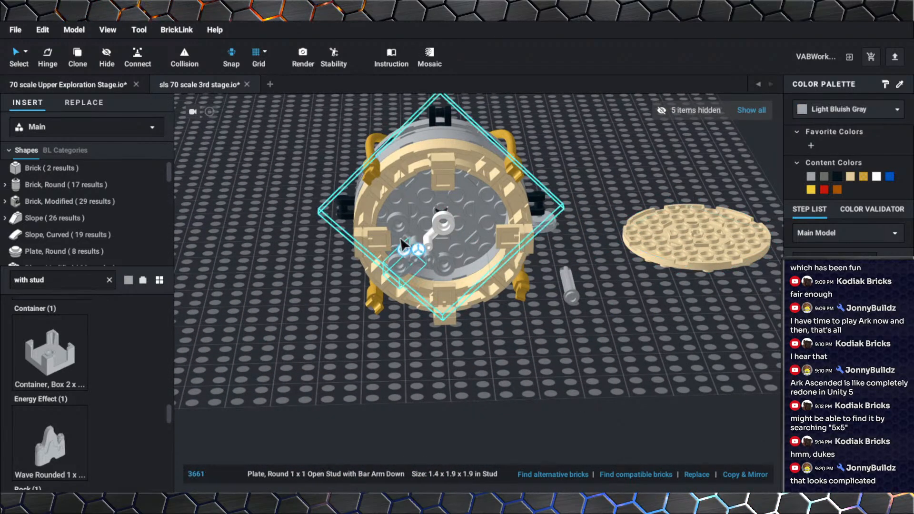
pyautogui.keyDown('shift'); pyautogui.click(400, 239); pyautogui.keyUp('shift')
pyautogui.keyDown('shift'); pyautogui.click(431, 245); pyautogui.keyUp('shift')
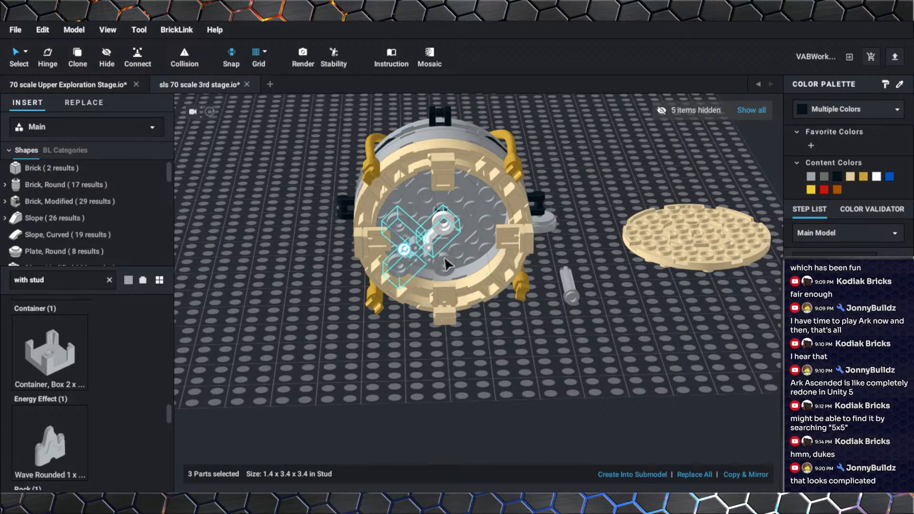
pyautogui.moveTo(445, 264); pyautogui.dragTo(472, 355)
pyautogui.moveTo(640, 314); pyautogui.dragTo(472, 355, button='middle')
pyautogui.moveTo(471, 355); pyautogui.dragTo(473, 382)
pyautogui.moveTo(471, 355); pyautogui.dragTo(473, 381, button='right')
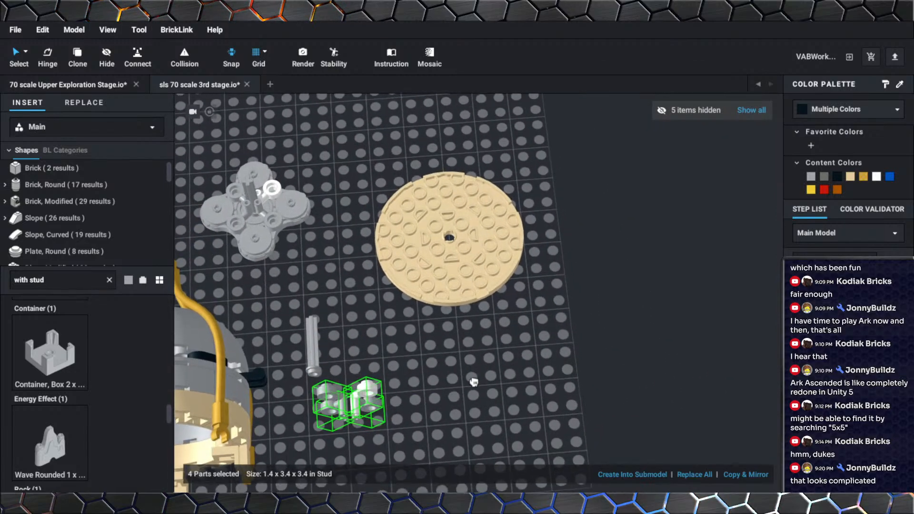
pyautogui.moveTo(473, 381); pyautogui.dragTo(590, 322)
pyautogui.moveTo(590, 322); pyautogui.dragTo(592, 374, button='right')
pyautogui.moveTo(594, 341); pyautogui.dragTo(616, 304)
pyautogui.press('Up')
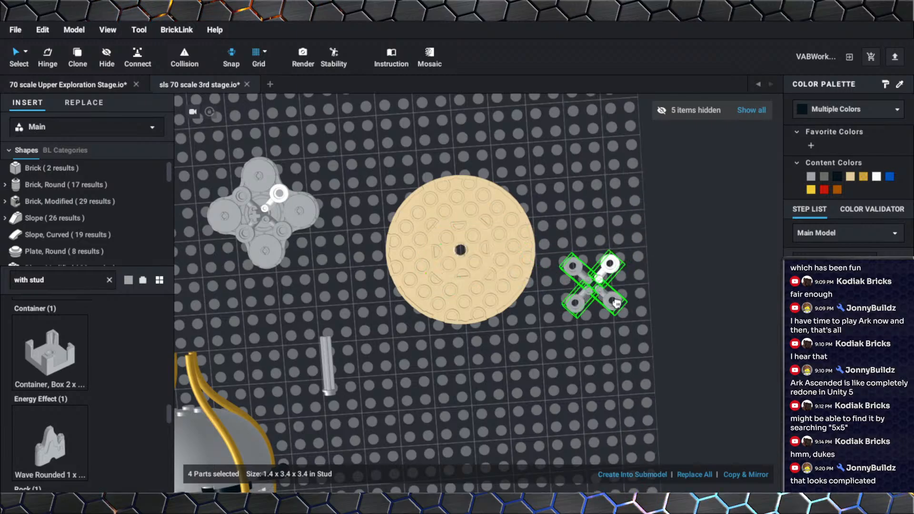
# Try arranging three of the bar-arm round plates around the centre hole of the tan 8 x 8 round plate.
pyautogui.scroll(3, 583, 367)
pyautogui.moveTo(611, 299); pyautogui.dragTo(604, 321, button='middle')
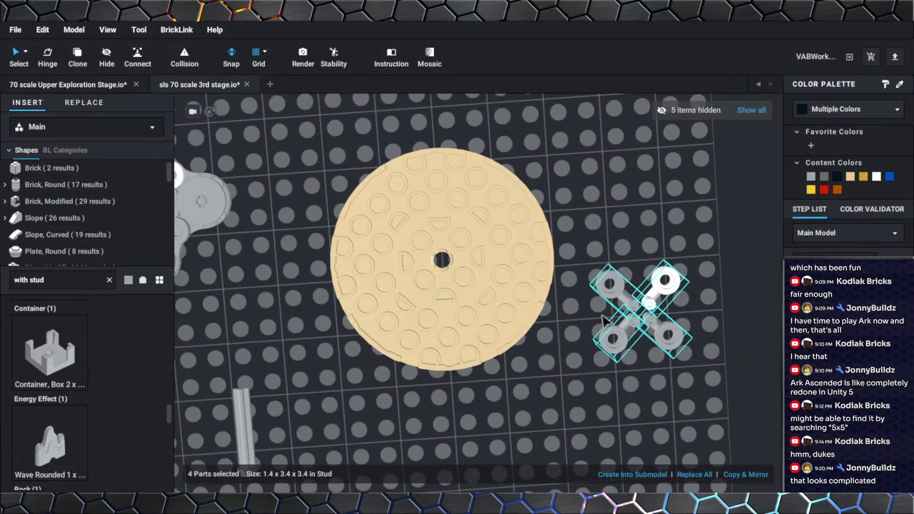
pyautogui.click(610, 285)
pyautogui.moveTo(610, 285); pyautogui.dragTo(488, 266)
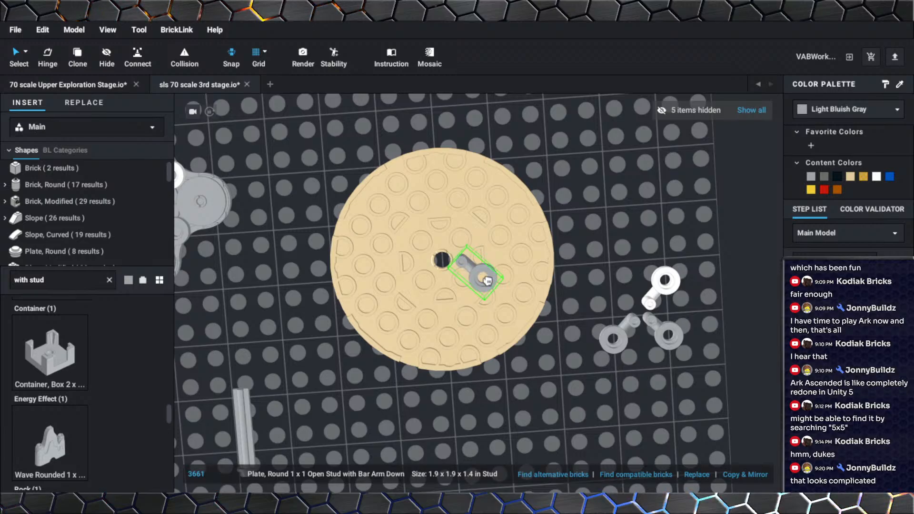
pyautogui.click(487, 280)
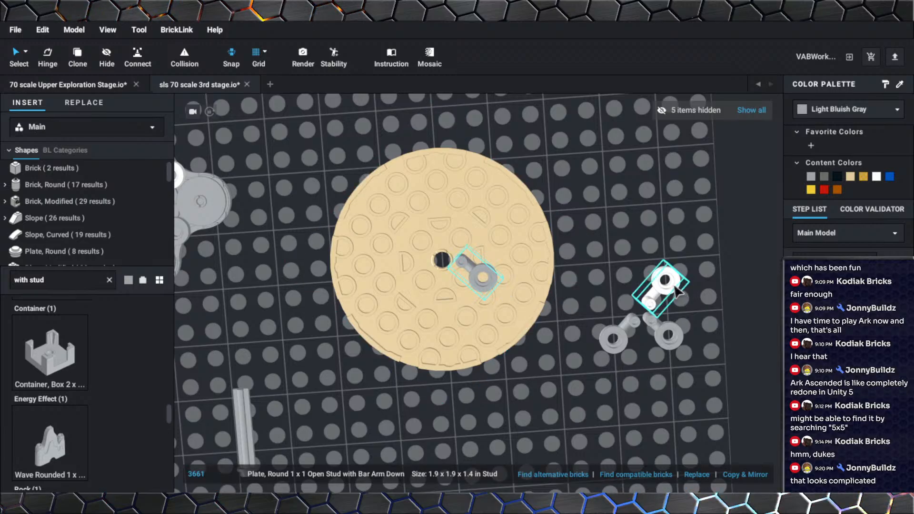
pyautogui.moveTo(675, 288); pyautogui.dragTo(471, 239)
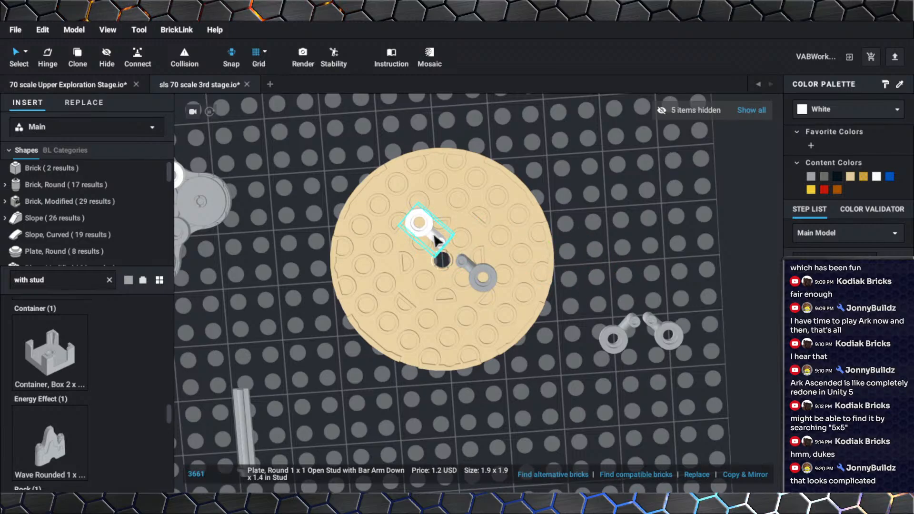
pyautogui.moveTo(614, 354); pyautogui.dragTo(413, 301)
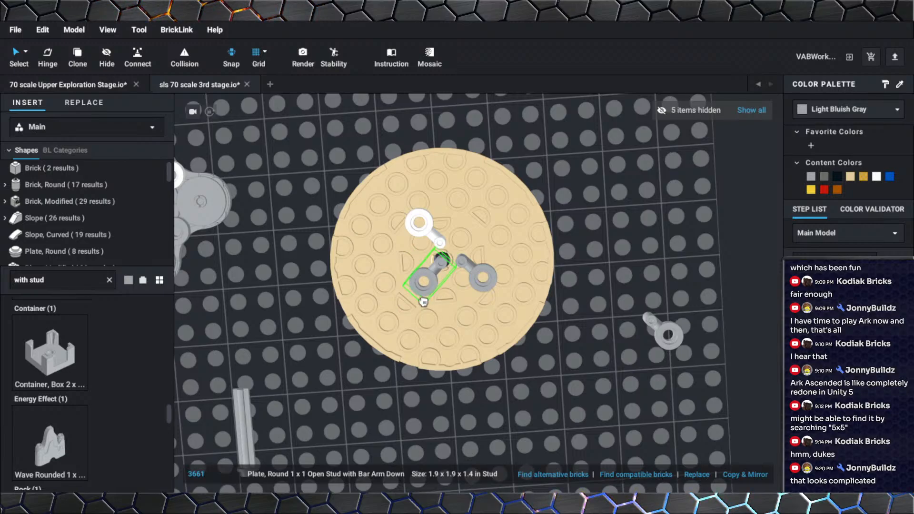
# Move the three bar-arm round plates off the tan round plate onto the baseplate beside it.
pyautogui.moveTo(425, 305); pyautogui.dragTo(609, 332)
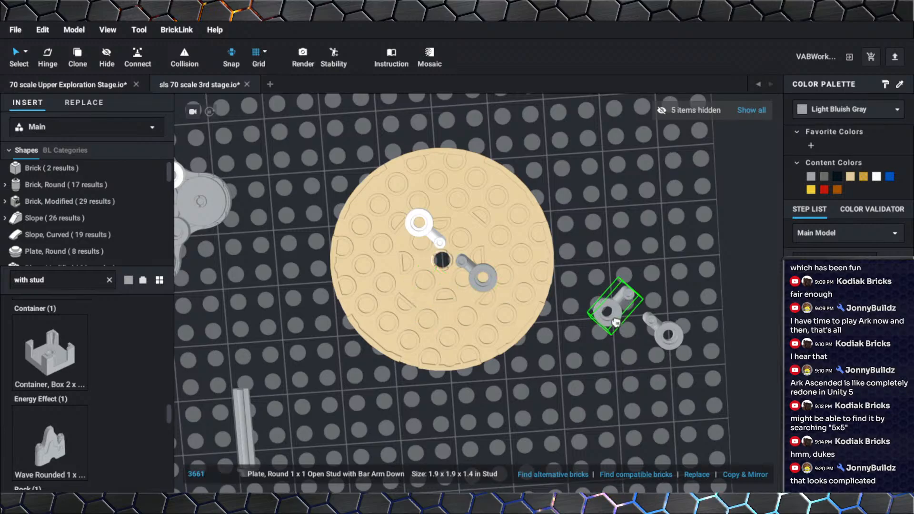
pyautogui.moveTo(423, 220); pyautogui.dragTo(675, 228)
pyautogui.moveTo(495, 282); pyautogui.dragTo(614, 259)
# Clear the part search and show all hidden items again.
pyautogui.click(110, 281)
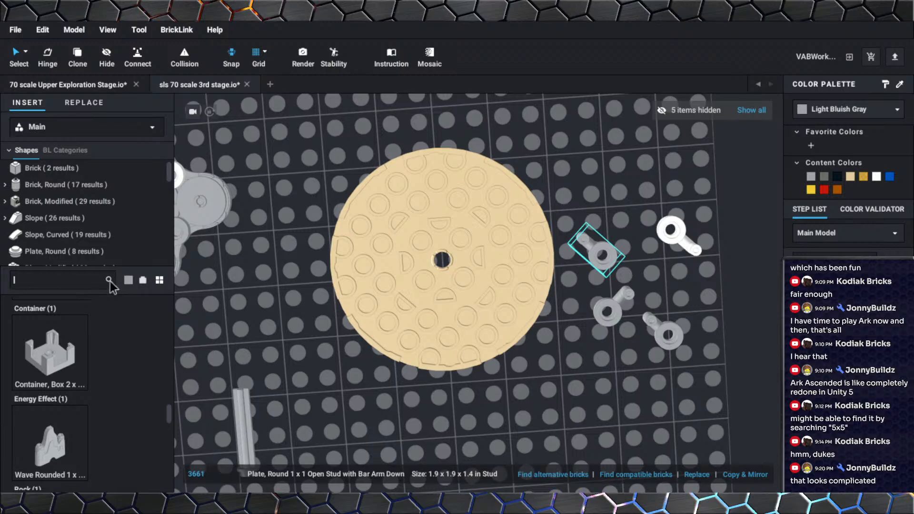
pyautogui.scroll(-5, 327, 312)
pyautogui.moveTo(327, 312); pyautogui.dragTo(382, 283, button='right')
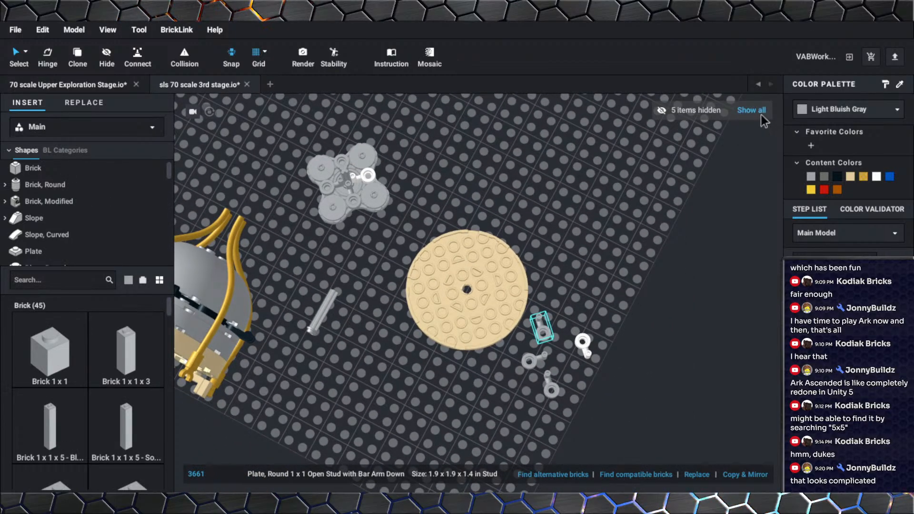
pyautogui.click(759, 112)
# Examine how the engines mount beneath the stage in the reference image and compare it with the engine section.
pyautogui.moveTo(346, 287); pyautogui.dragTo(636, 339, button='middle')
pyautogui.moveTo(636, 339); pyautogui.dragTo(538, 297, button='right')
pyautogui.moveTo(538, 297); pyautogui.dragTo(479, 225, button='middle')
pyautogui.scroll(3, 479, 225)
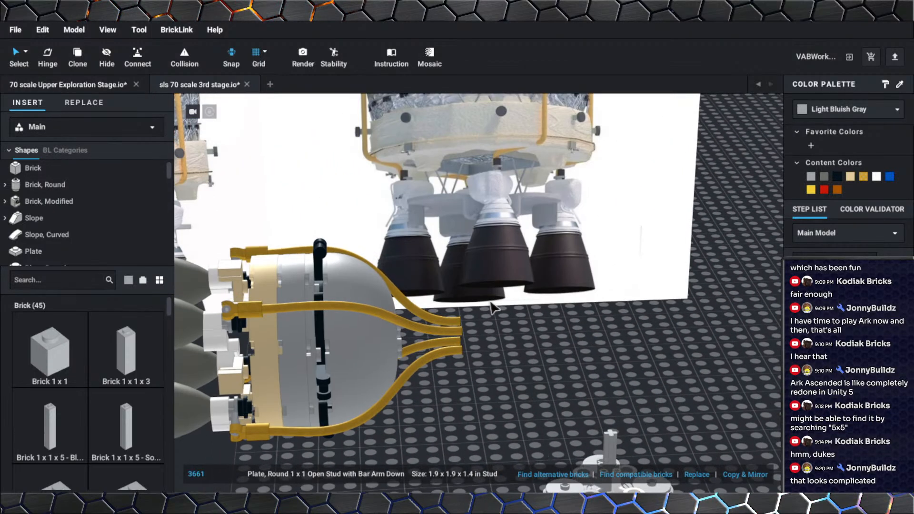
pyautogui.moveTo(491, 301); pyautogui.dragTo(495, 291, button='right')
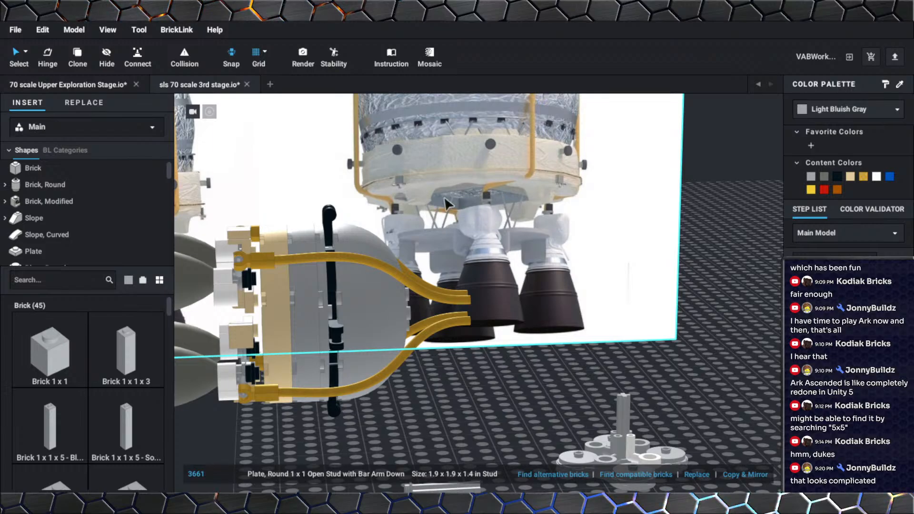
pyautogui.moveTo(472, 234); pyautogui.dragTo(490, 274, button='right')
pyautogui.moveTo(598, 358); pyautogui.dragTo(499, 165, button='right')
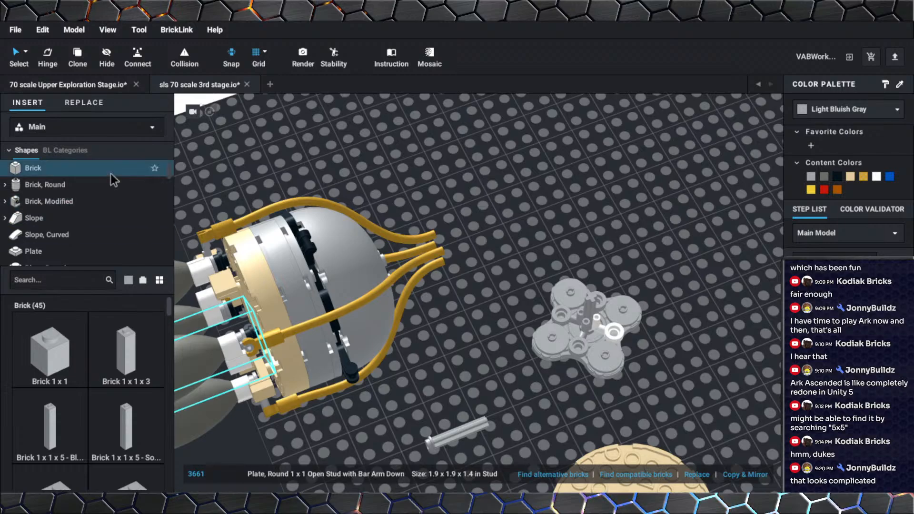
# Browse the Plate, Modified parts down to the 4 x 4 sizes for a plate suited to the engine mount.
pyautogui.scroll(-3, 93, 207)
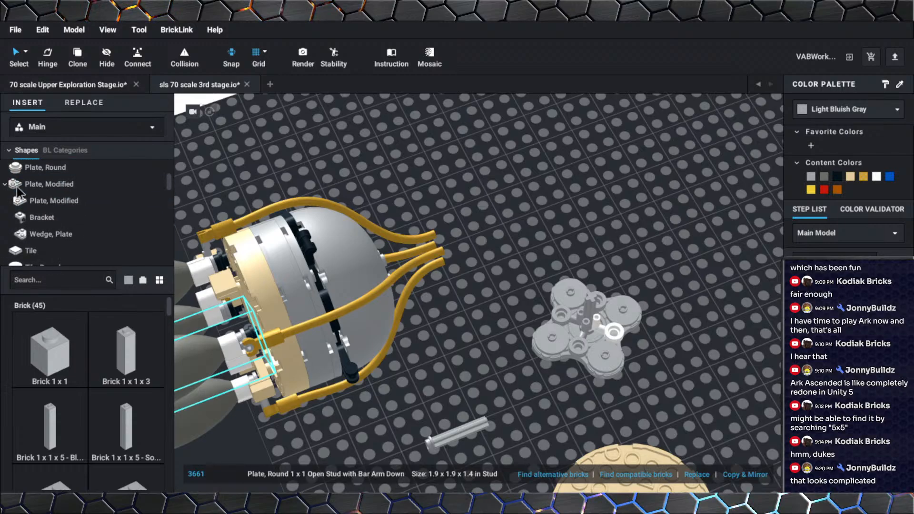
pyautogui.click(38, 198)
pyautogui.scroll(-1, 47, 206)
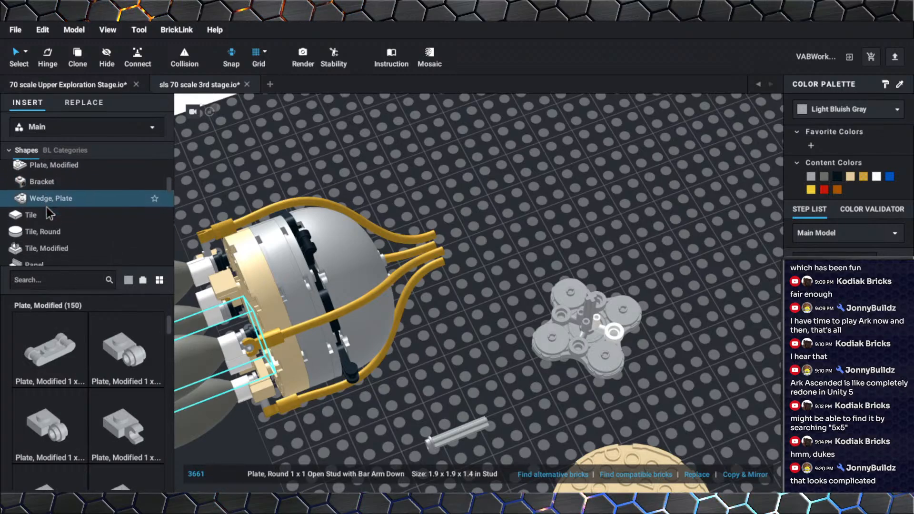
pyautogui.scroll(-2, 47, 207)
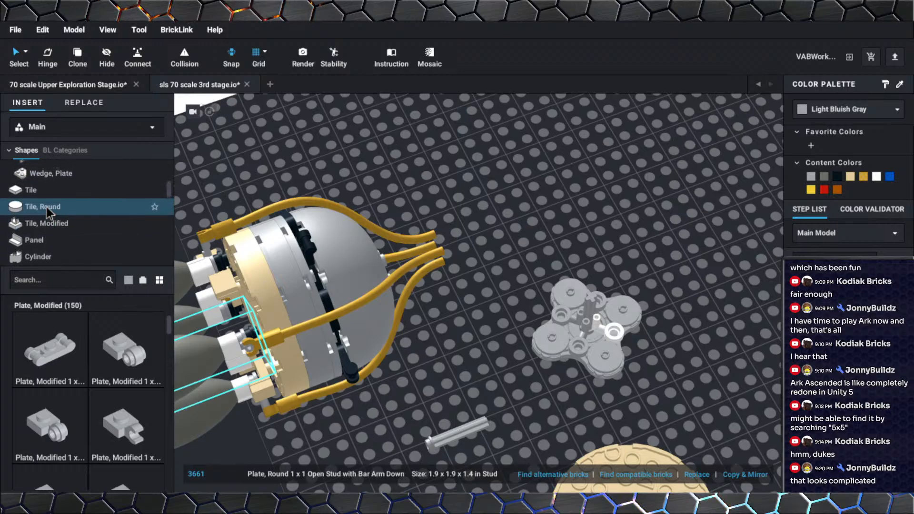
pyautogui.scroll(1, 47, 206)
pyautogui.scroll(-1, 46, 207)
pyautogui.scroll(-2, 53, 343)
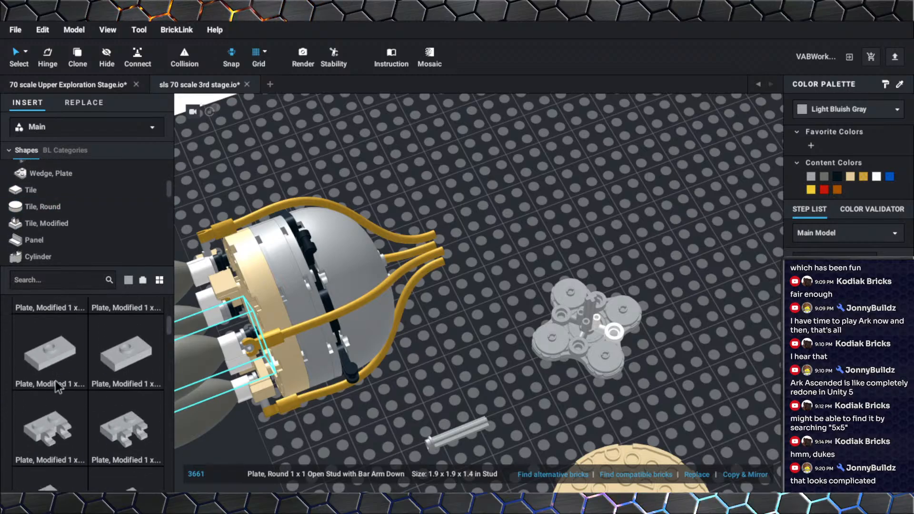
pyautogui.scroll(-5, 55, 381)
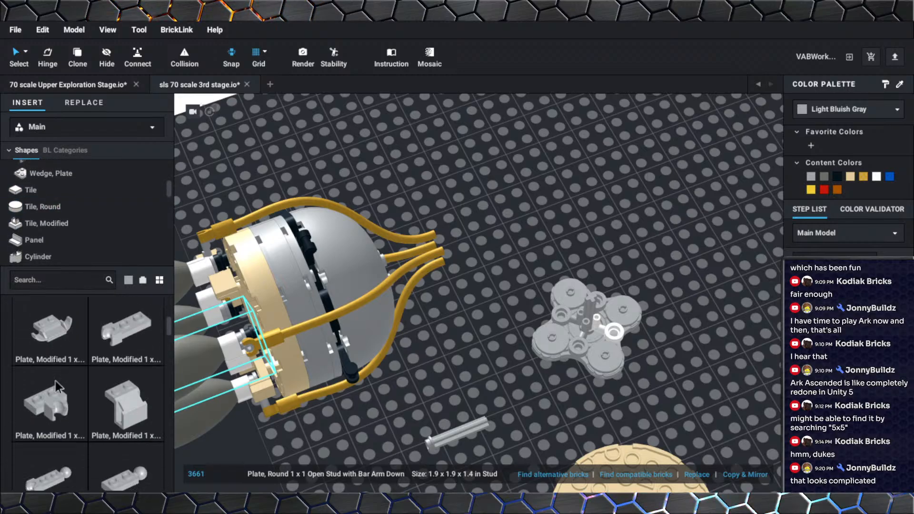
pyautogui.scroll(-6, 55, 381)
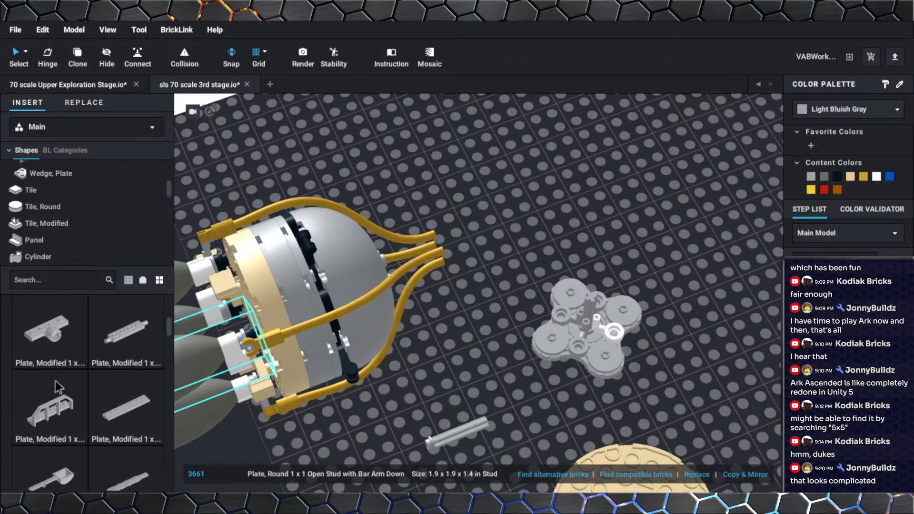
pyautogui.scroll(-6, 55, 381)
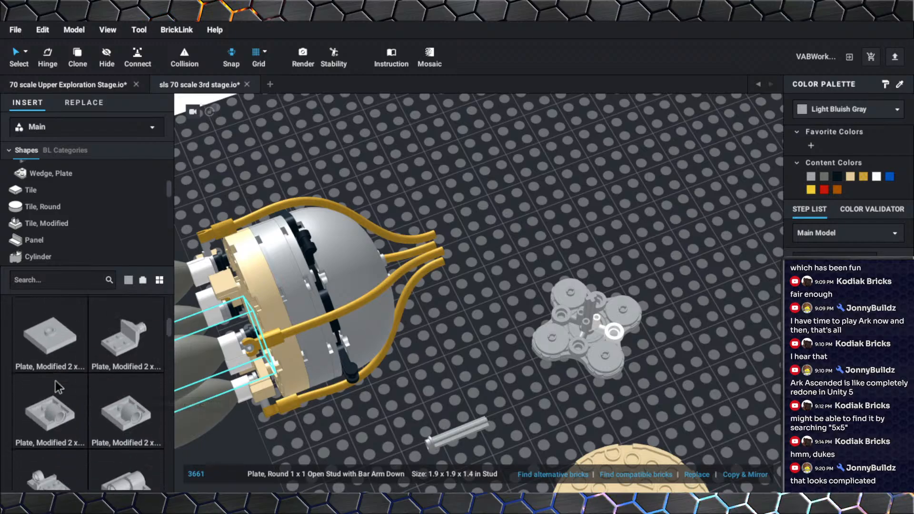
pyautogui.scroll(-5, 55, 381)
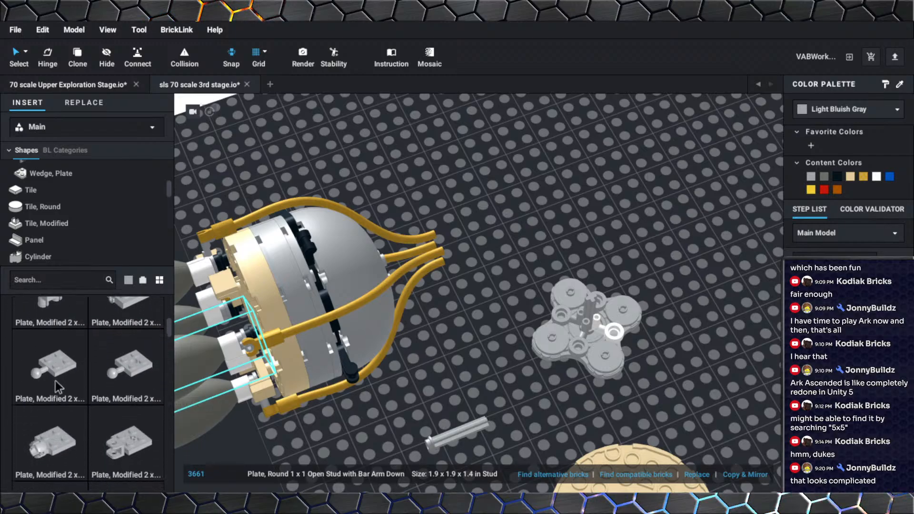
pyautogui.scroll(-5, 56, 386)
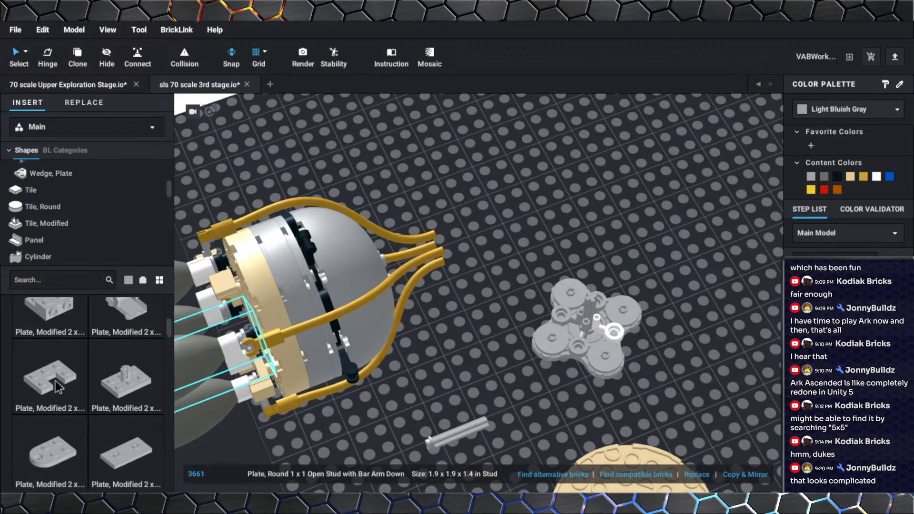
pyautogui.scroll(-5, 56, 386)
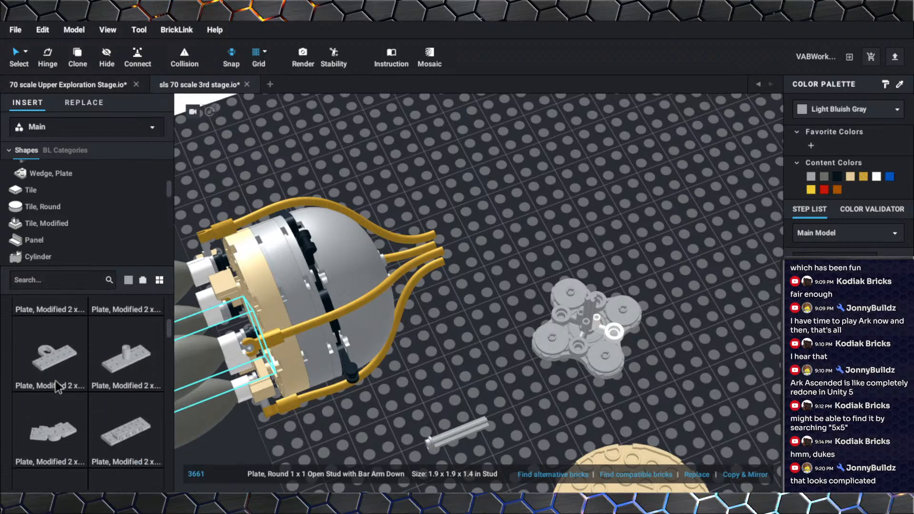
pyautogui.scroll(-5, 56, 380)
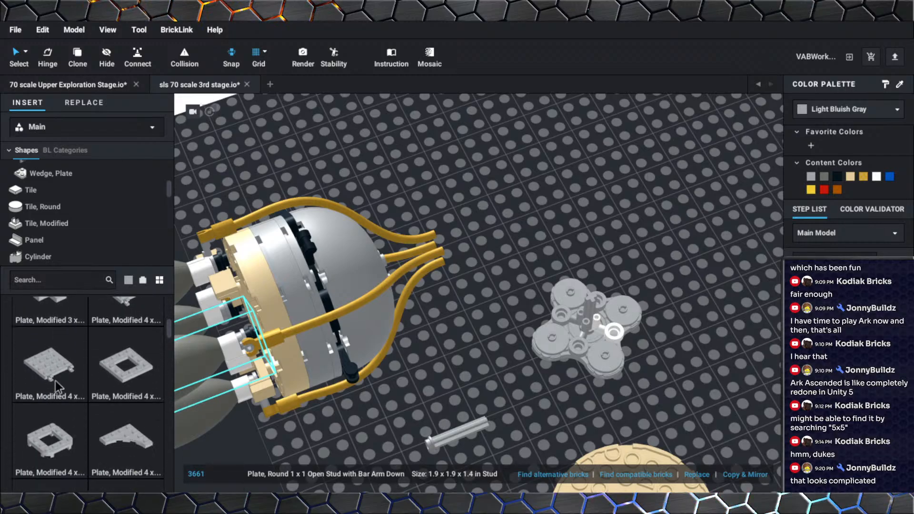
# Add a light bluish gray Plate, Modified 4 x 4 with 2 x 2 Open Center on top of the tan round plate.
pyautogui.click(103, 361)
pyautogui.moveTo(502, 452); pyautogui.dragTo(403, 209, button='middle')
pyautogui.press('Escape')
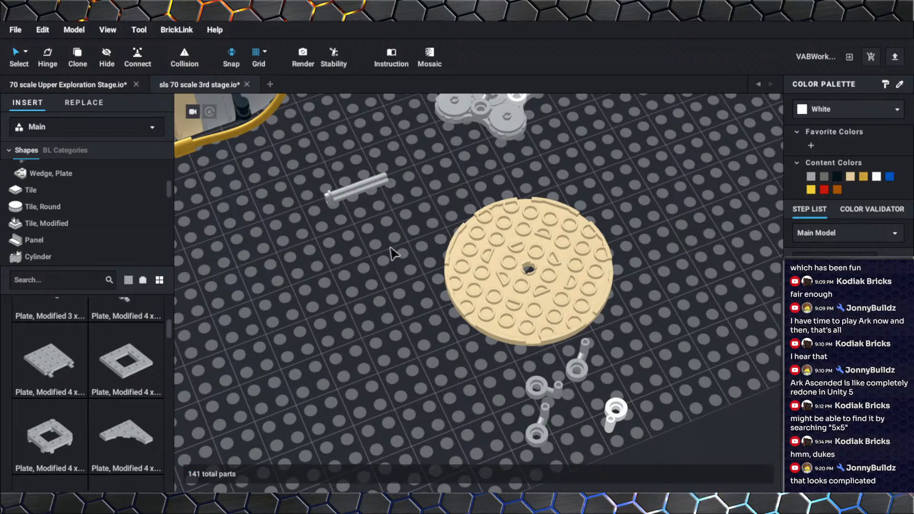
pyautogui.click(151, 364)
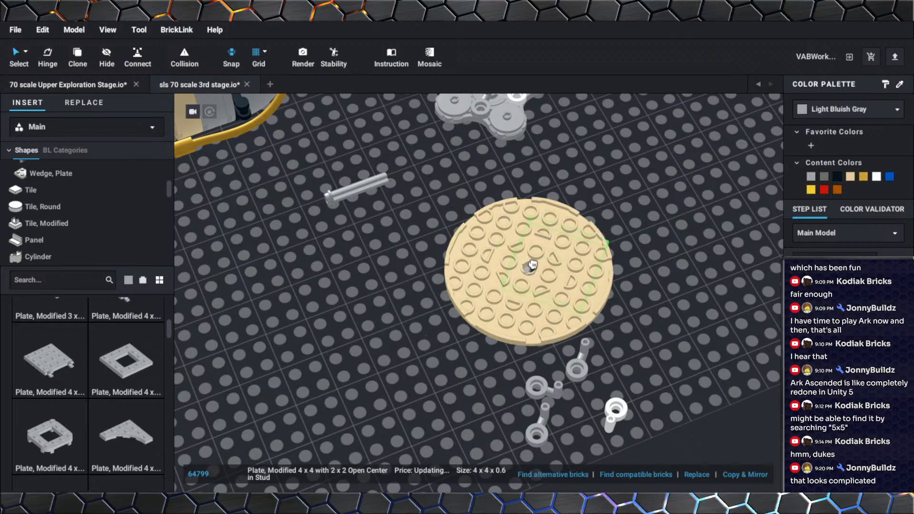
pyautogui.click(515, 259)
pyautogui.press('Escape')
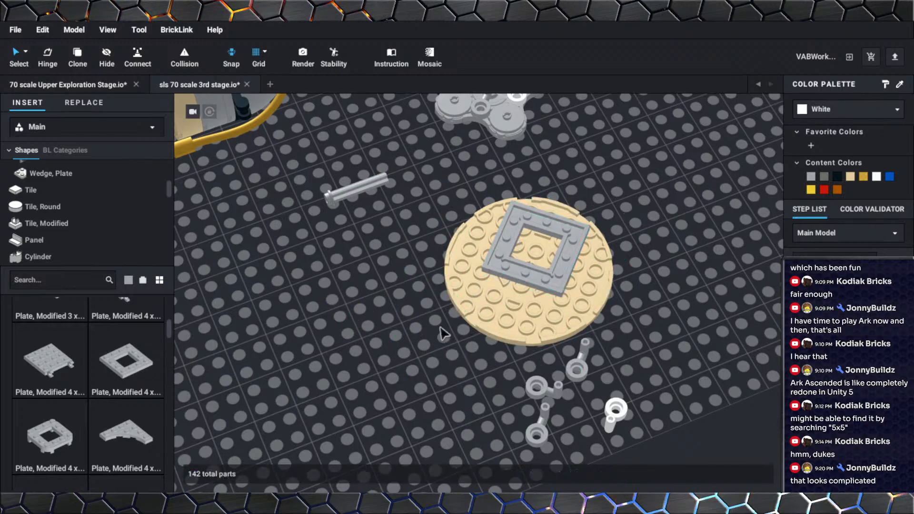
# Centre the 4 x 4 open-centre plate over the hole of the tan round plate and turn on collision checking.
pyautogui.moveTo(443, 332); pyautogui.dragTo(496, 308, button='right')
pyautogui.moveTo(496, 309); pyautogui.dragTo(418, 334, button='middle')
pyautogui.scroll(3, 419, 333)
pyautogui.click(397, 278)
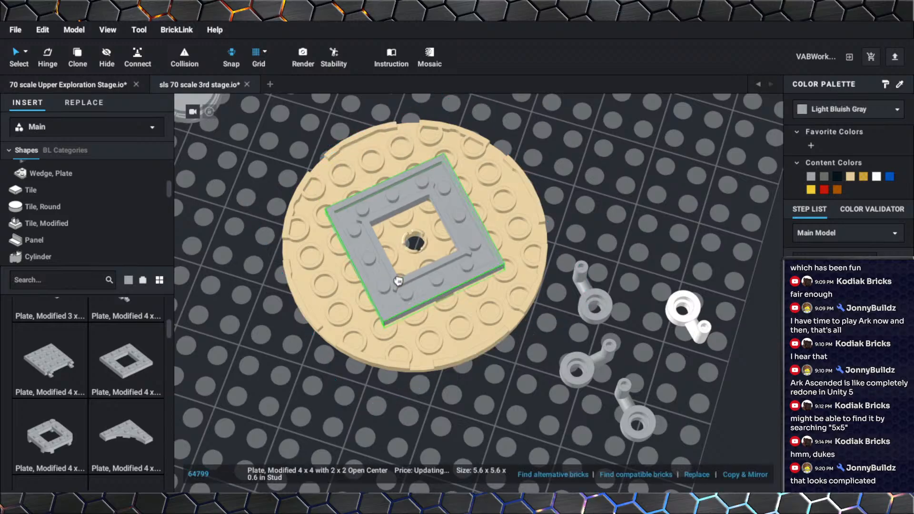
pyautogui.press('Escape')
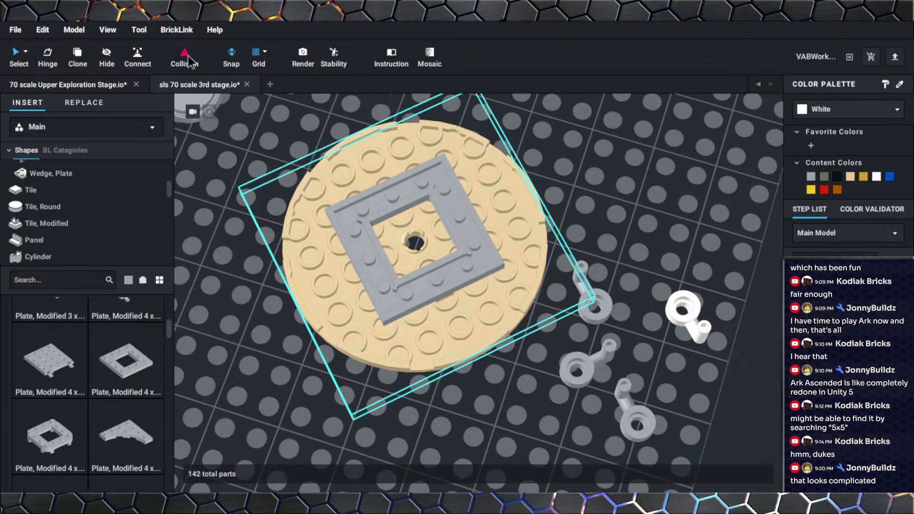
# Place the three gray and one white bar-arm round plates on the four sides of the open-centre plate, arms facing the centre hole.
pyautogui.moveTo(295, 246); pyautogui.dragTo(497, 384, button='right')
pyautogui.click(399, 348)
pyautogui.click(593, 388)
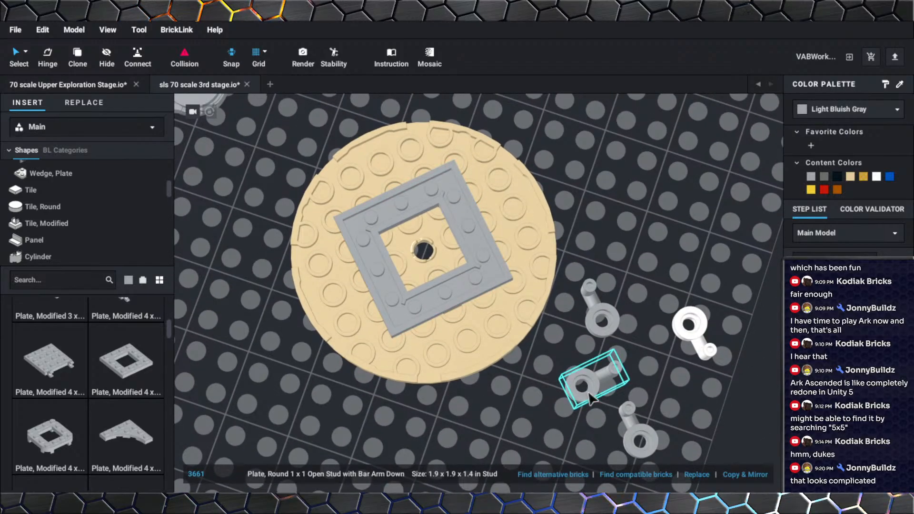
pyautogui.moveTo(591, 397); pyautogui.dragTo(386, 281)
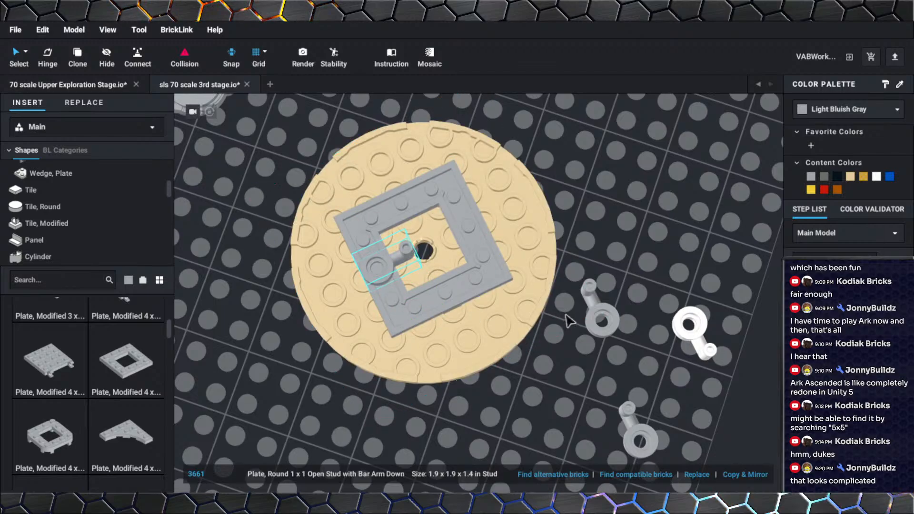
pyautogui.moveTo(593, 324); pyautogui.dragTo(470, 227)
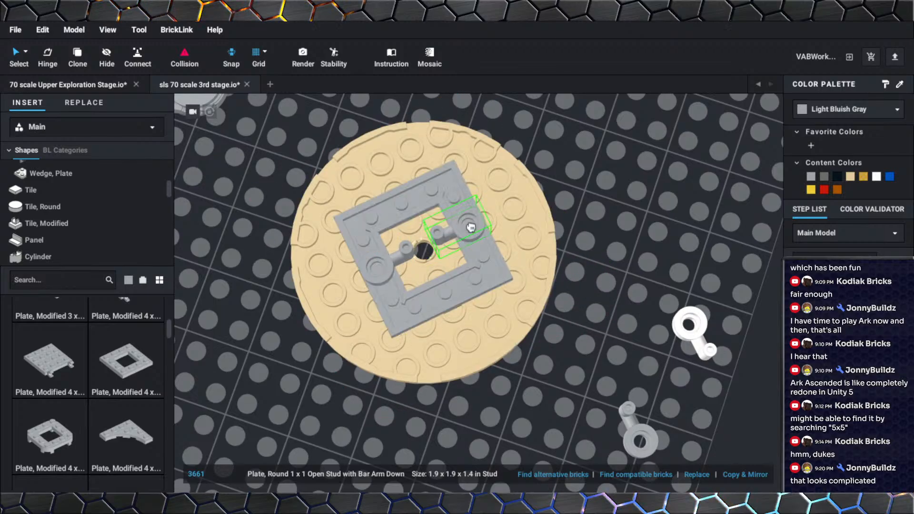
pyautogui.moveTo(638, 426); pyautogui.dragTo(458, 280)
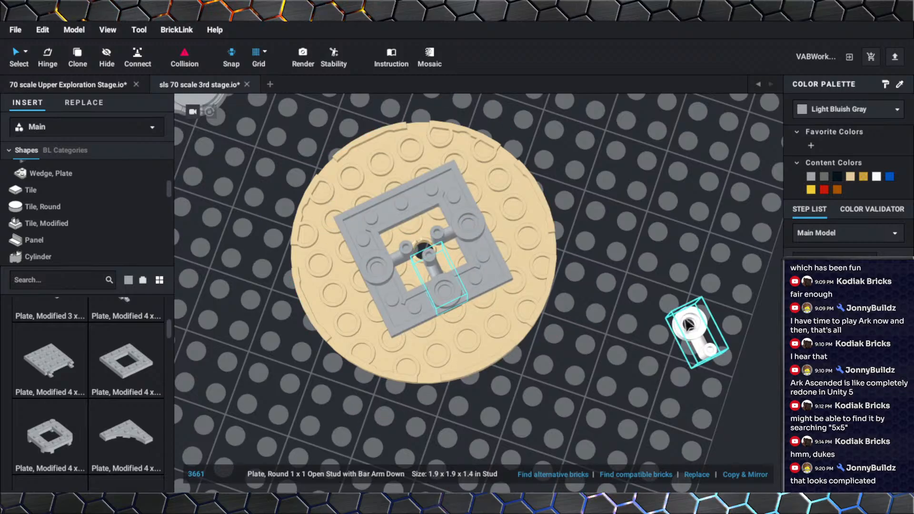
pyautogui.moveTo(689, 324); pyautogui.dragTo(395, 195)
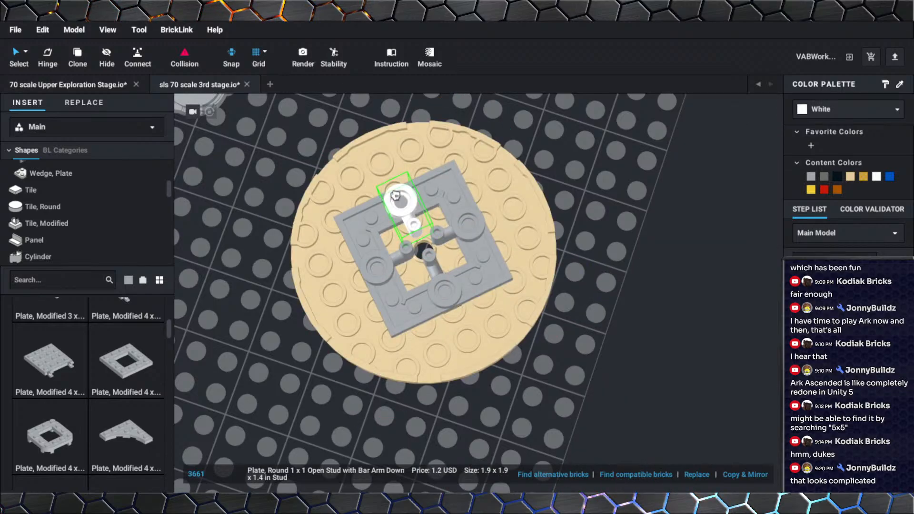
# Examine the bar-arm arrangement on the tan round plate for colliding parts.
pyautogui.click(599, 340)
pyautogui.moveTo(599, 340); pyautogui.dragTo(542, 298, button='right')
pyautogui.scroll(-3, 584, 338)
pyautogui.moveTo(541, 299); pyautogui.dragTo(558, 342, button='middle')
pyautogui.rightClick(559, 342)
pyautogui.click(466, 377)
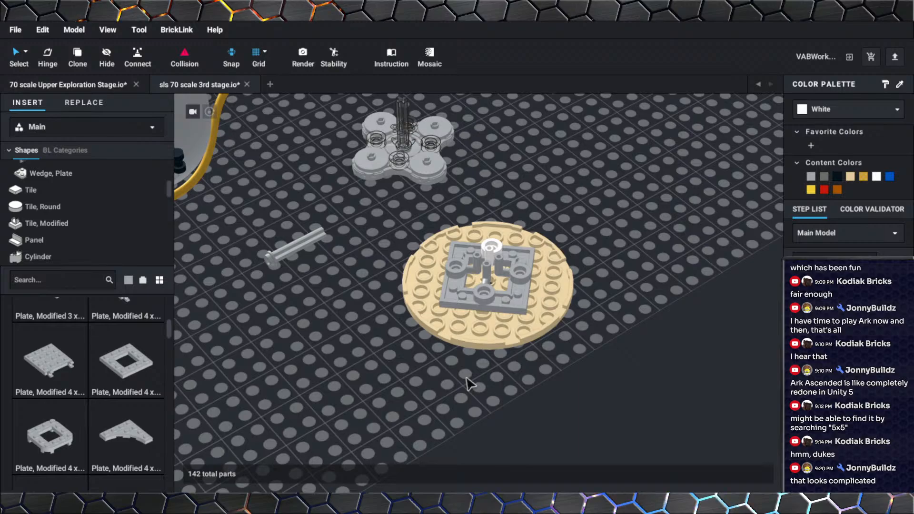
pyautogui.moveTo(529, 338); pyautogui.dragTo(524, 366, button='middle')
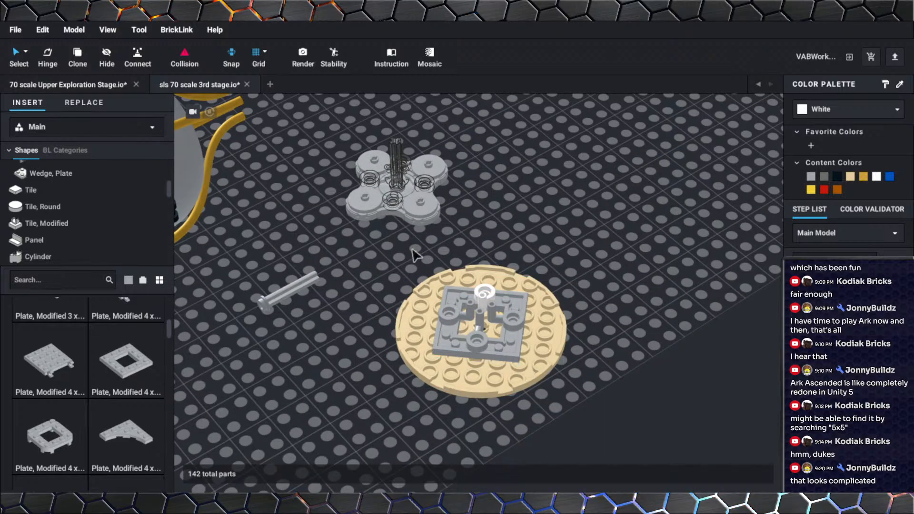
# Check the cross-shaped round-plate assembly and its centre axle for colliding parts, and turn collision checking off.
pyautogui.scroll(2, 402, 237)
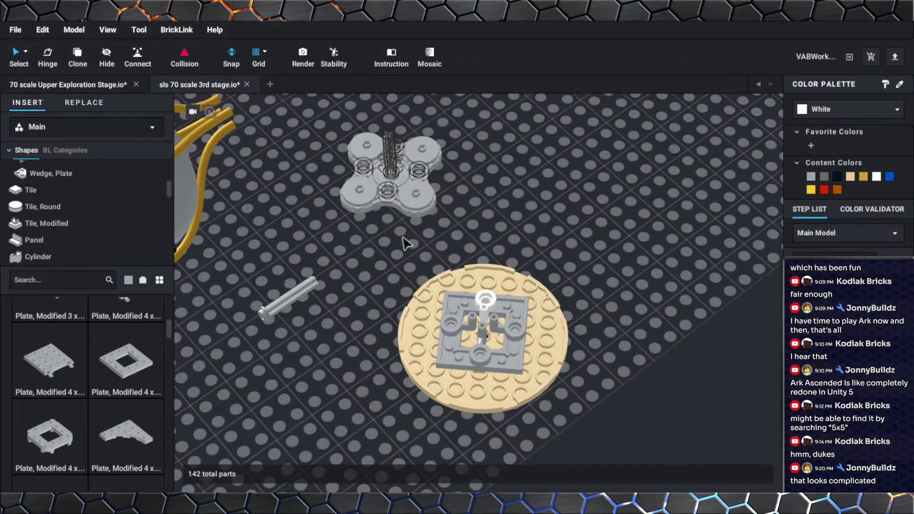
pyautogui.scroll(6, 394, 232)
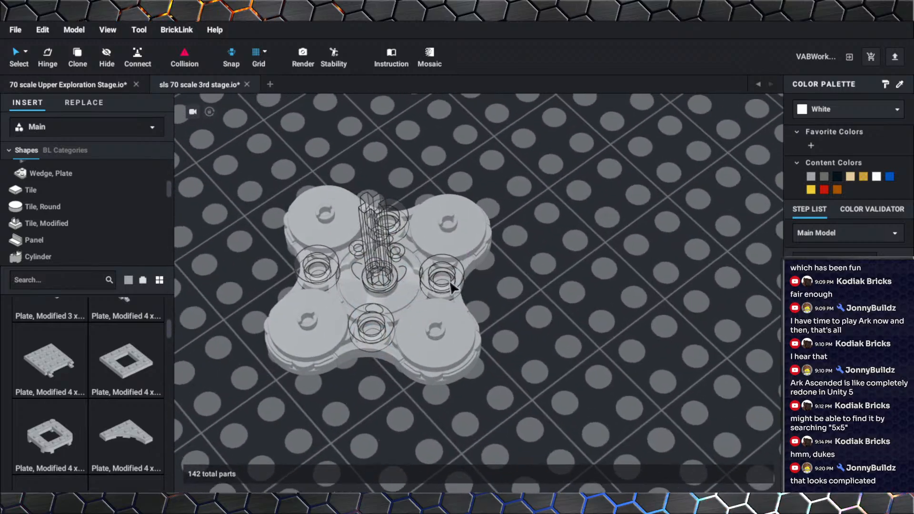
pyautogui.moveTo(450, 282); pyautogui.dragTo(459, 310, button='right')
pyautogui.scroll(3, 429, 308)
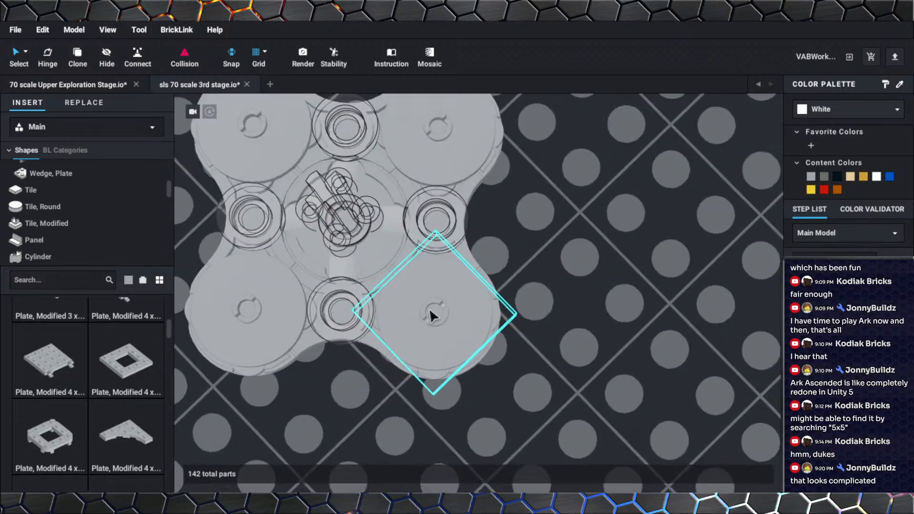
pyautogui.scroll(-3, 586, 314)
pyautogui.moveTo(608, 352); pyautogui.dragTo(495, 299, button='right')
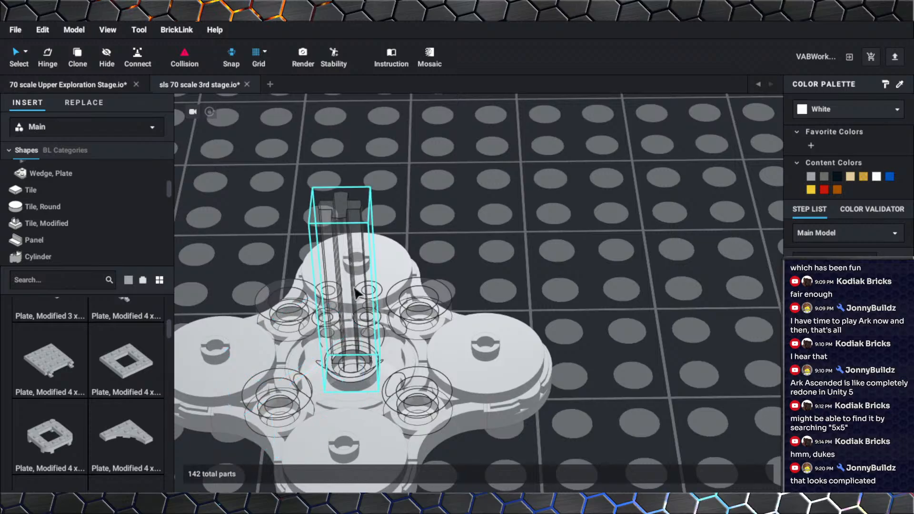
pyautogui.scroll(-3, 429, 371)
pyautogui.moveTo(428, 371); pyautogui.dragTo(450, 395, button='right')
pyautogui.click(195, 60)
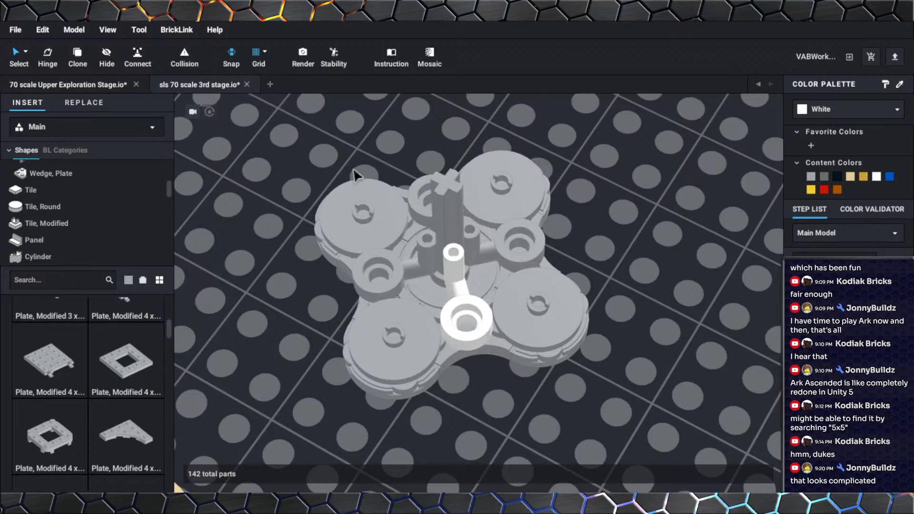
# Examine up close how the four bar arms meet the centre axle of the cross-shaped assembly.
pyautogui.moveTo(485, 261); pyautogui.dragTo(485, 266, button='right')
pyautogui.scroll(3, 490, 301)
pyautogui.scroll(3, 492, 307)
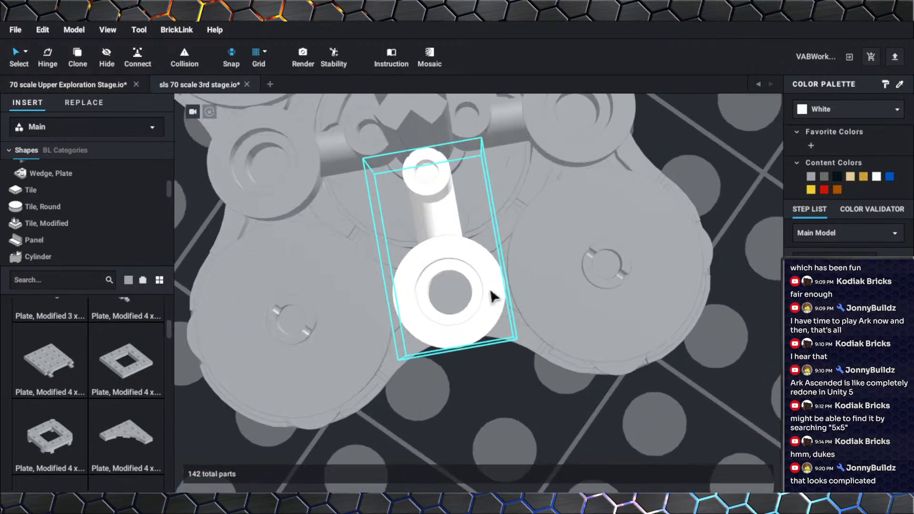
pyautogui.moveTo(503, 300); pyautogui.dragTo(515, 332, button='middle')
pyautogui.scroll(-6, 437, 349)
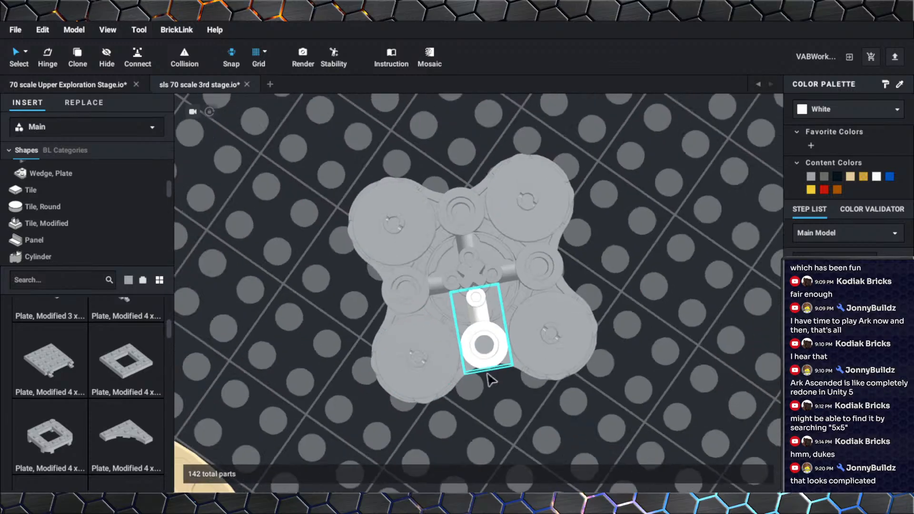
pyautogui.moveTo(516, 310); pyautogui.dragTo(520, 353, button='middle')
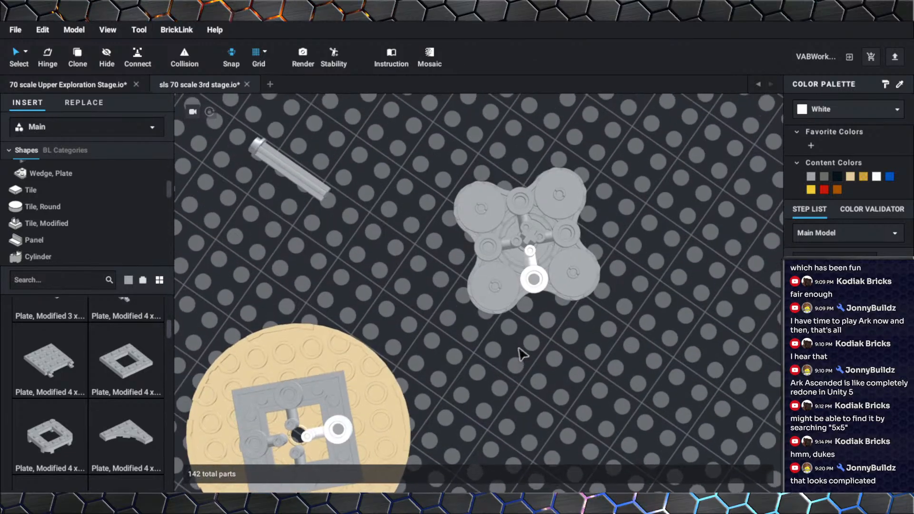
pyautogui.scroll(5, 518, 341)
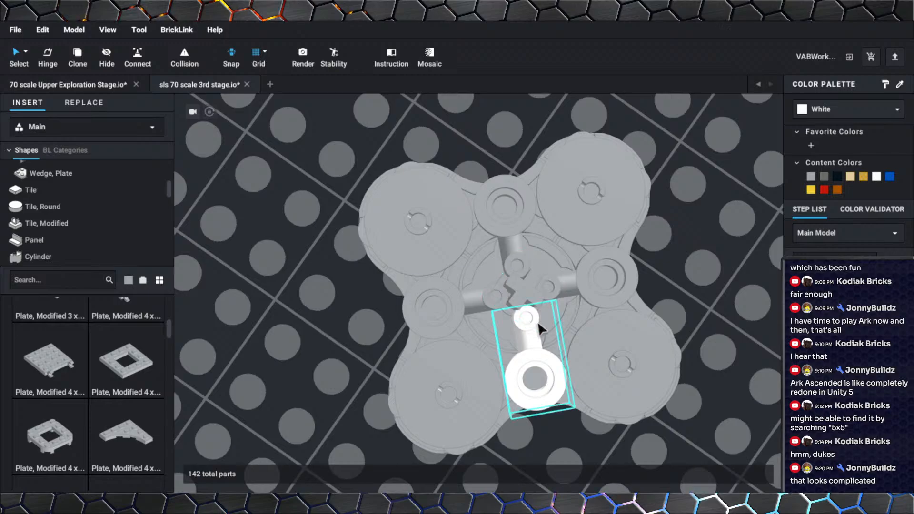
pyautogui.moveTo(538, 321); pyautogui.dragTo(505, 310, button='middle')
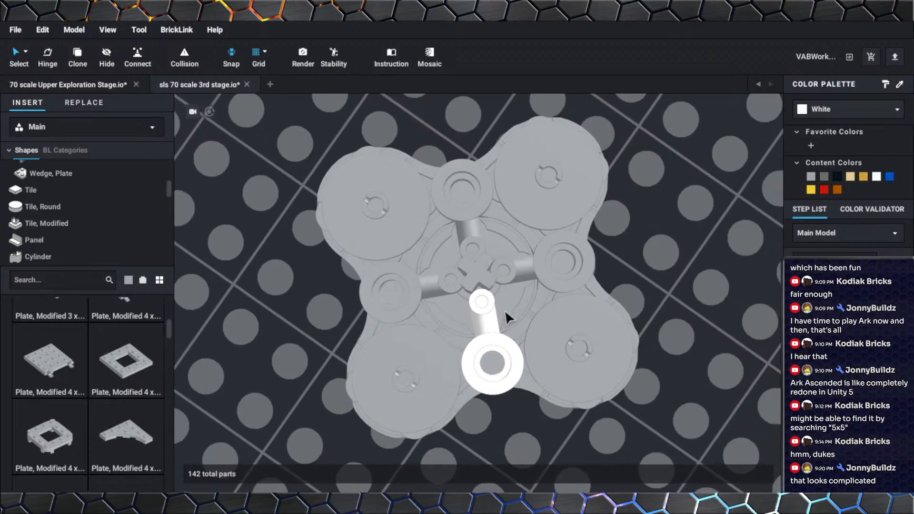
pyautogui.scroll(8, 502, 308)
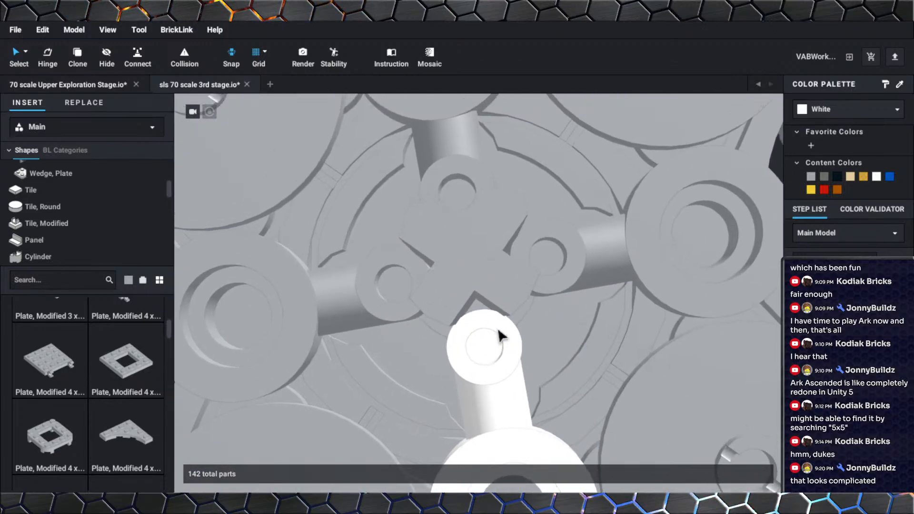
pyautogui.scroll(4, 499, 328)
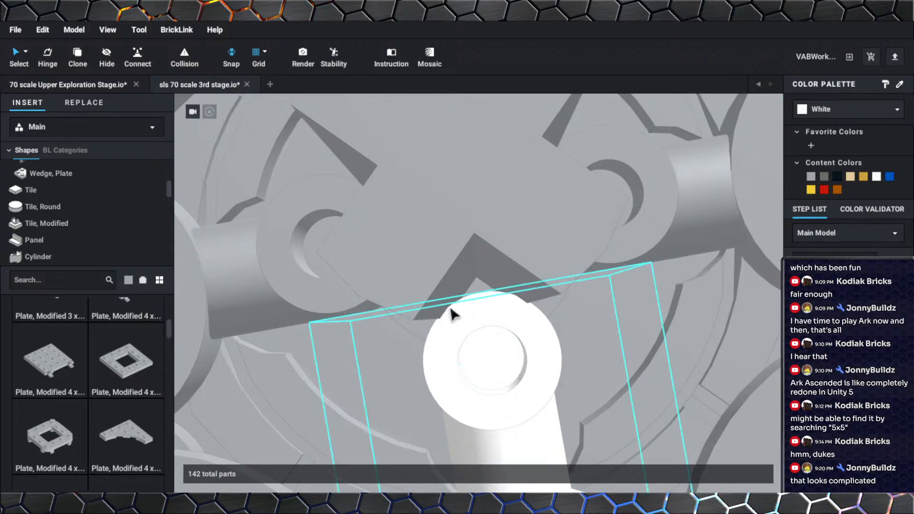
# Recolour the centre axle of the cross-shaped assembly Dark Bluish Gray.
pyautogui.scroll(3, 523, 319)
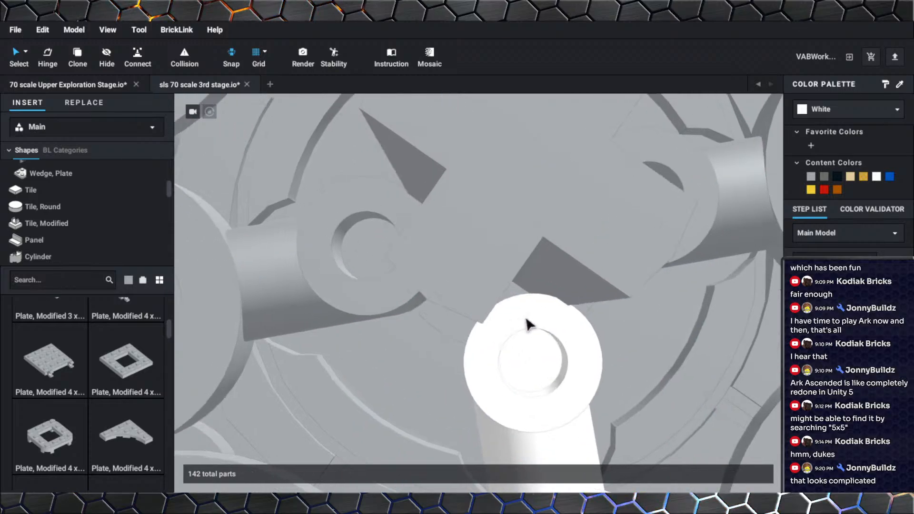
pyautogui.moveTo(547, 320); pyautogui.dragTo(621, 310, button='right')
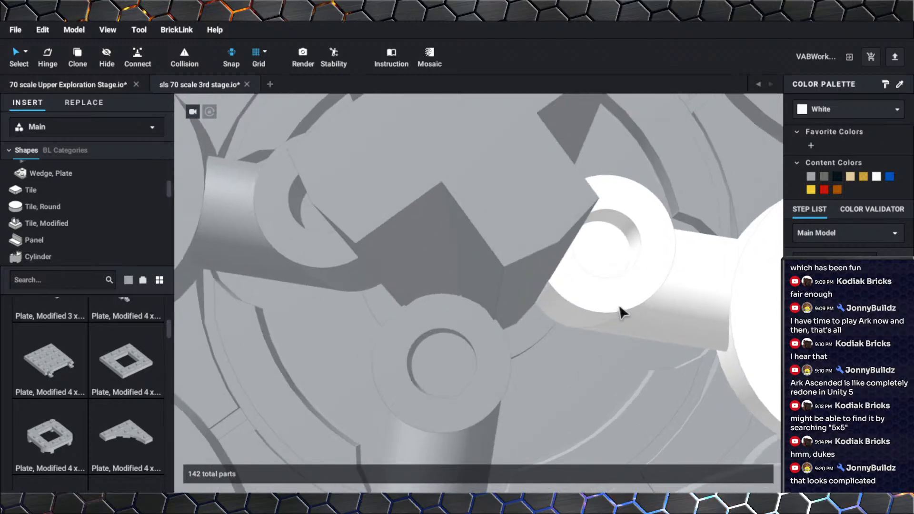
pyautogui.moveTo(428, 305); pyautogui.dragTo(575, 295, button='right')
pyautogui.scroll(-3, 576, 298)
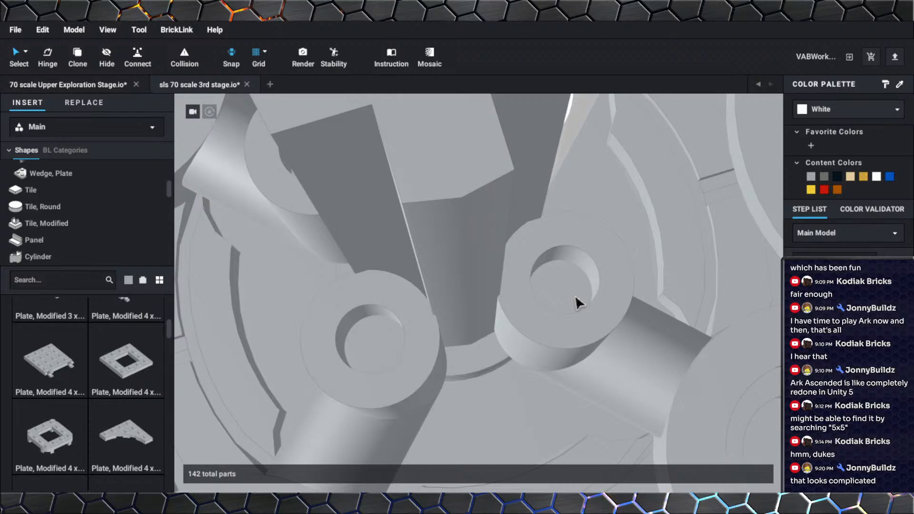
pyautogui.scroll(-3, 550, 302)
pyautogui.scroll(-2, 550, 304)
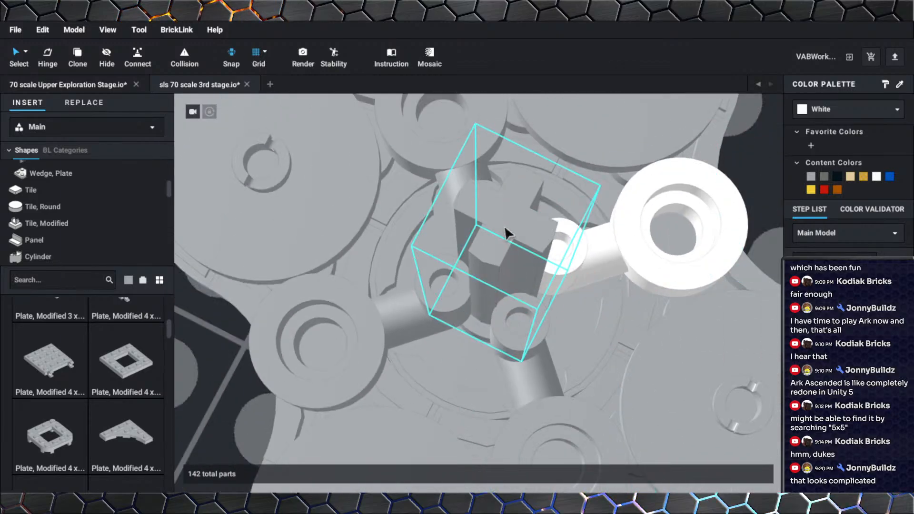
pyautogui.click(833, 112)
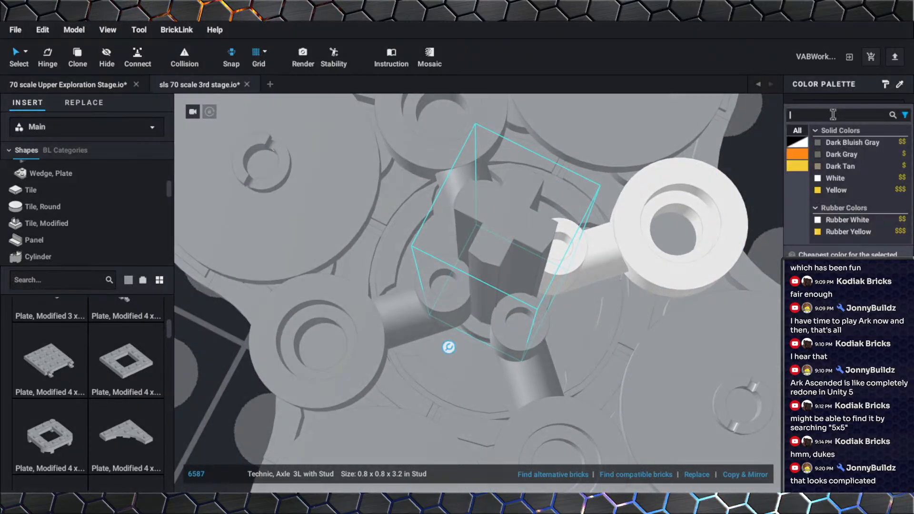
pyautogui.click(834, 144)
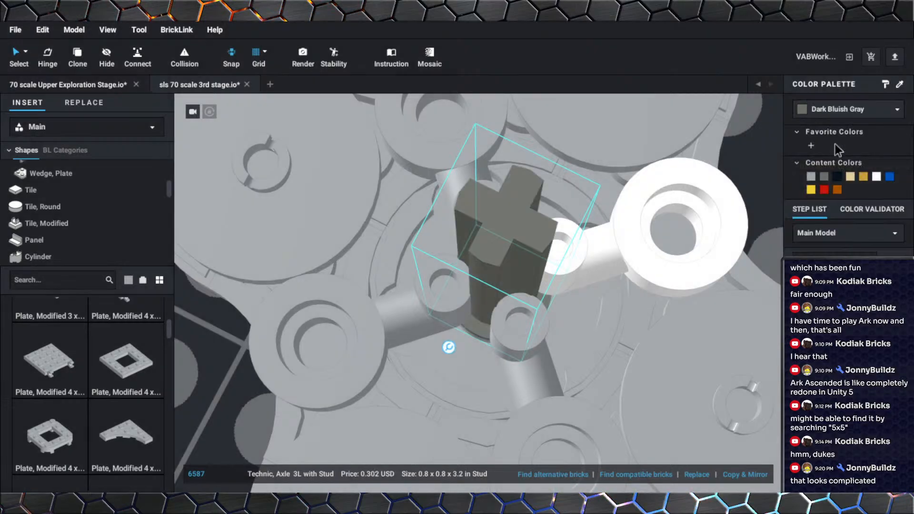
# Recolour the remaining gray bar-arm round plates on the cross-shaped plate White.
pyautogui.scroll(-5, 633, 297)
pyautogui.moveTo(629, 292); pyautogui.dragTo(610, 255, button='right')
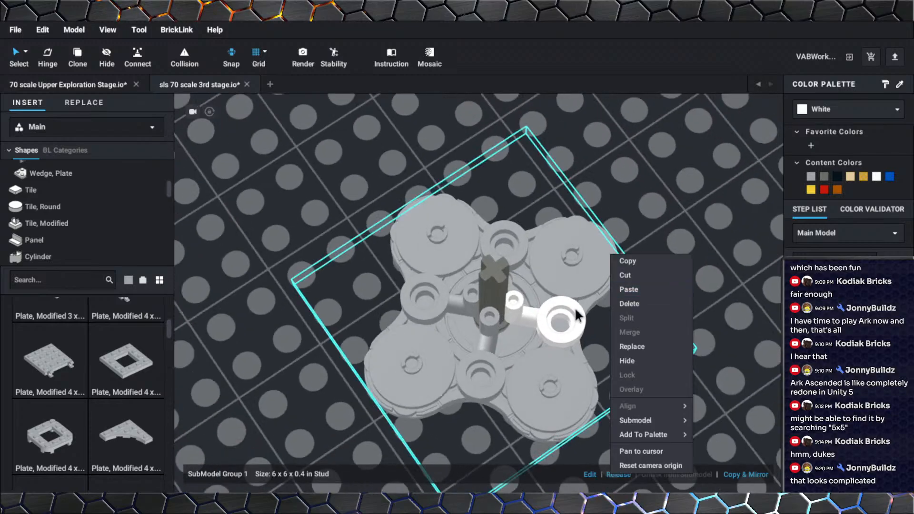
pyautogui.click(466, 373)
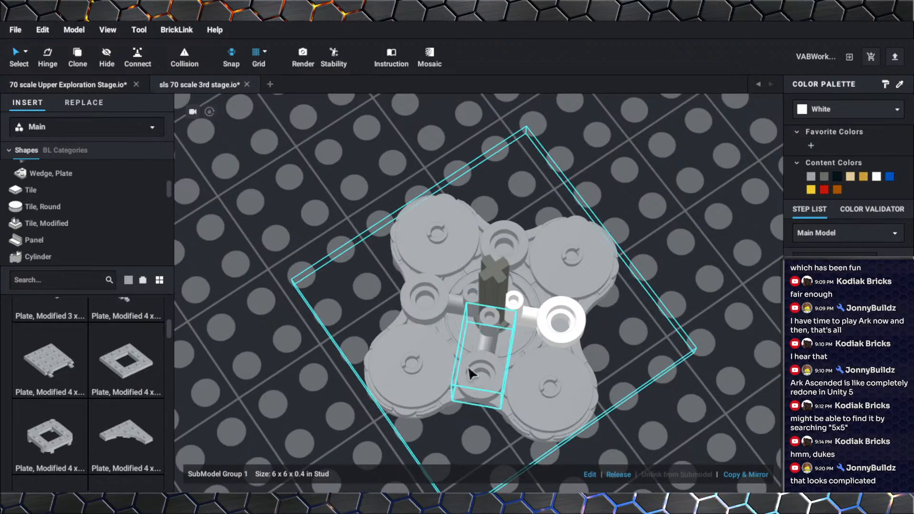
pyautogui.click(468, 367)
pyautogui.keyDown('shift'); pyautogui.click(441, 312); pyautogui.keyUp('shift')
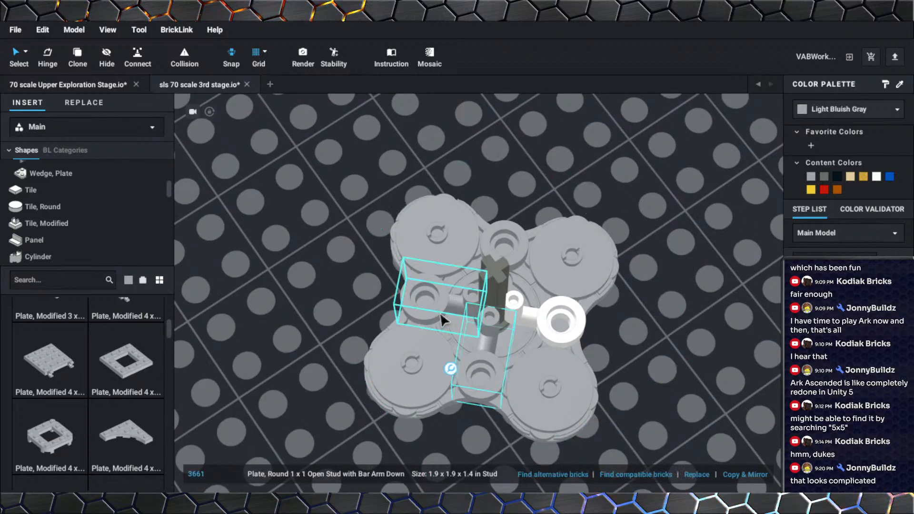
pyautogui.click(876, 177)
# Check which colours are available for the 2 x 2 turntable top on the cross-shaped assembly.
pyautogui.scroll(-4, 638, 357)
pyautogui.moveTo(638, 358); pyautogui.dragTo(597, 278, button='right')
pyautogui.click(550, 276)
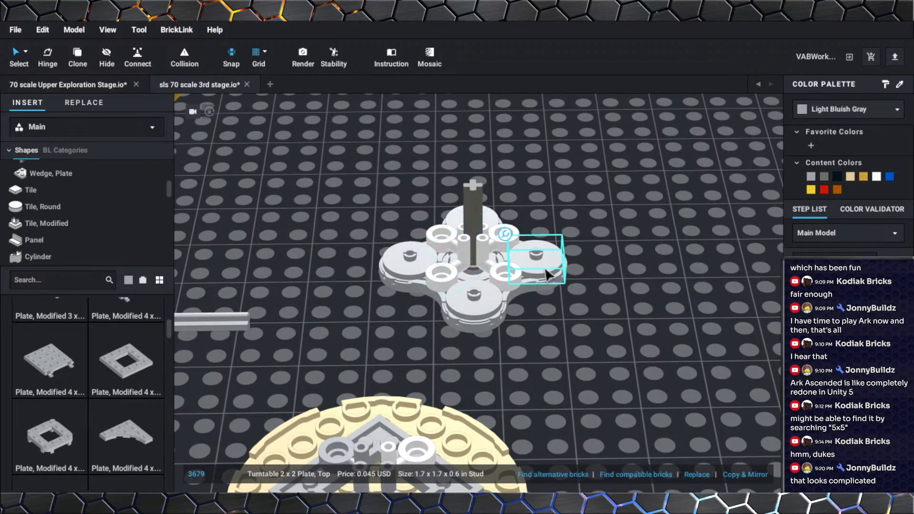
pyautogui.click(841, 108)
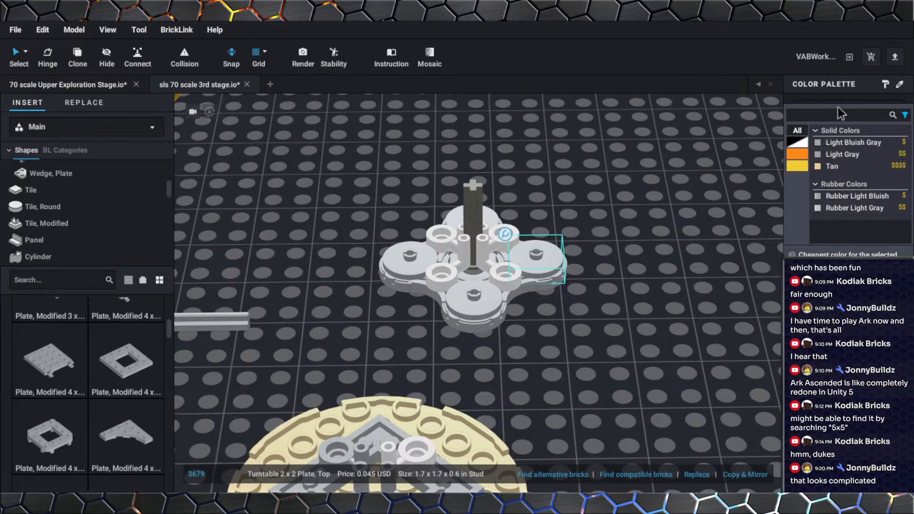
pyautogui.click(601, 341)
# Recolour the 6 x 6 cross-shaped plate submodel White.
pyautogui.moveTo(598, 335); pyautogui.dragTo(456, 278, button='right')
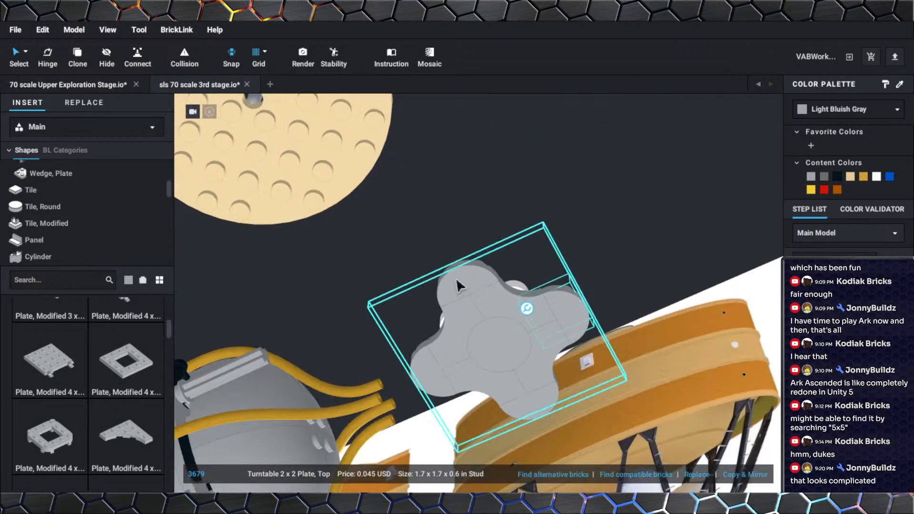
pyautogui.click(463, 281)
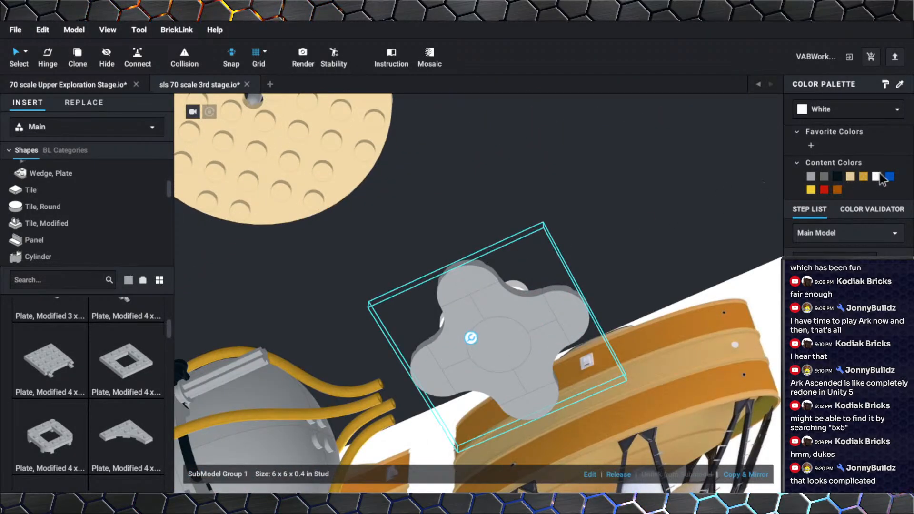
pyautogui.click(878, 174)
pyautogui.click(552, 220)
# Merge the cross plate, its turntable tops, bar-arm round plates and centre axle into a single submodel.
pyautogui.moveTo(547, 220); pyautogui.dragTo(531, 285, button='right')
pyautogui.moveTo(531, 321); pyautogui.dragTo(571, 307, button='right')
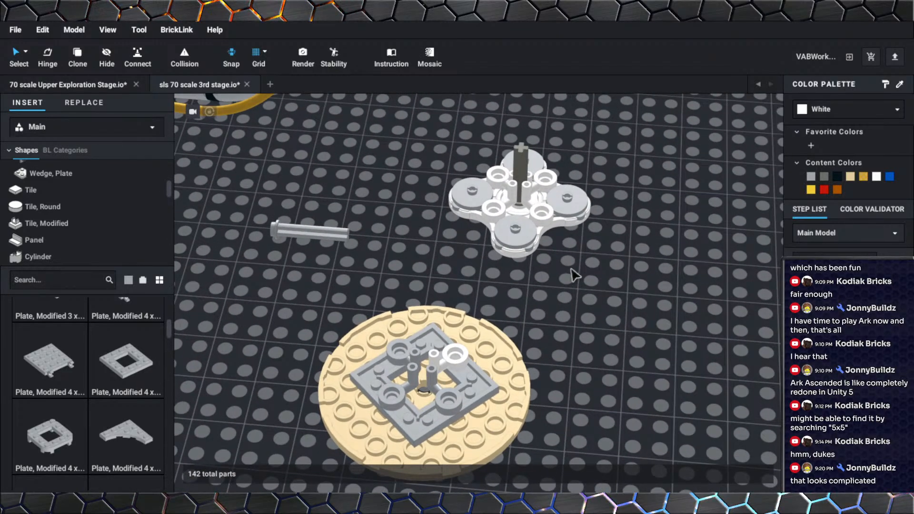
pyautogui.moveTo(600, 260); pyautogui.dragTo(405, 136)
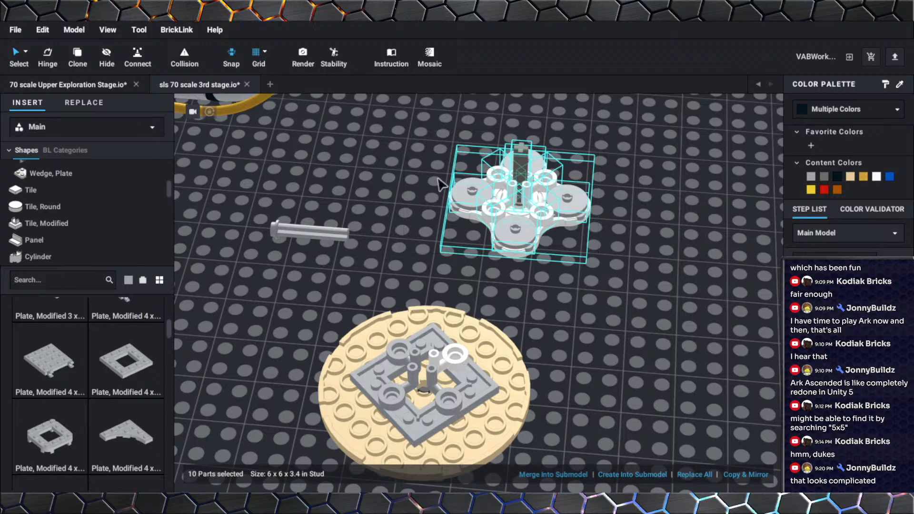
pyautogui.moveTo(543, 309); pyautogui.dragTo(540, 401, button='middle')
pyautogui.scroll(5, 542, 390)
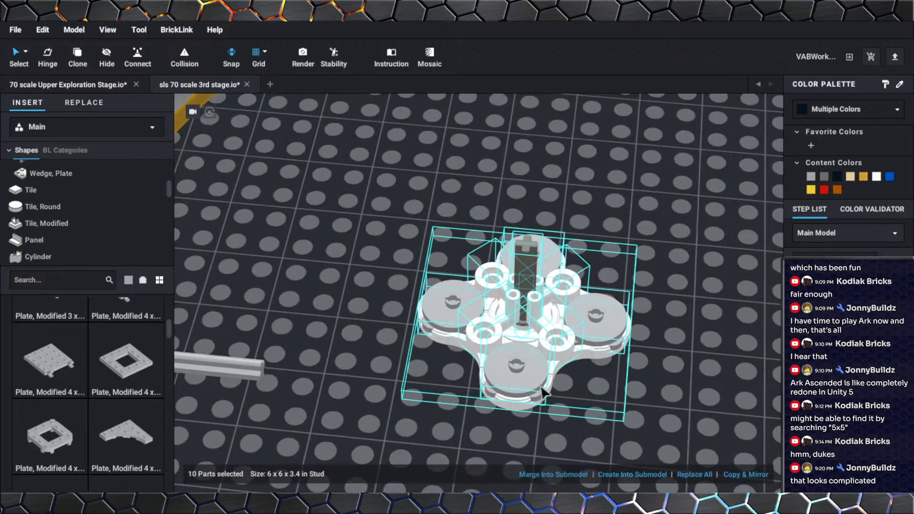
pyautogui.moveTo(545, 362); pyautogui.dragTo(525, 348, button='right')
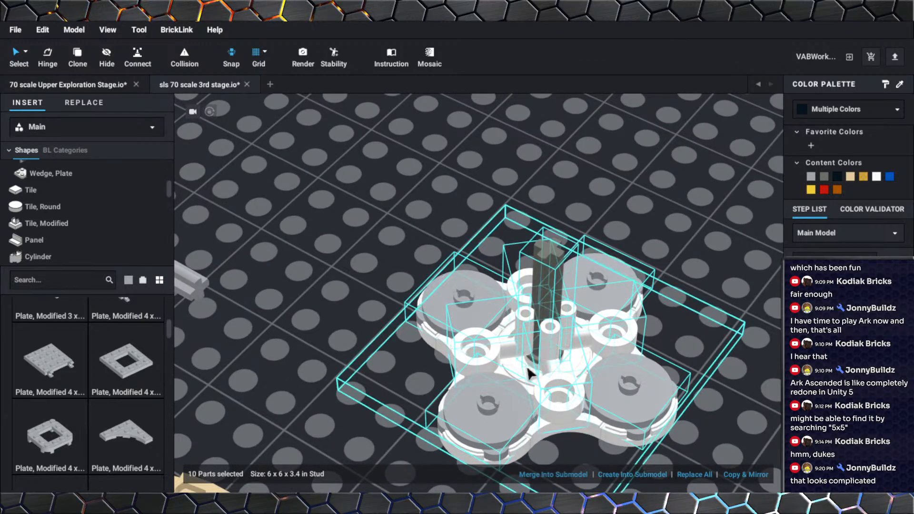
pyautogui.click(347, 435)
pyautogui.moveTo(346, 436); pyautogui.dragTo(347, 381, button='right')
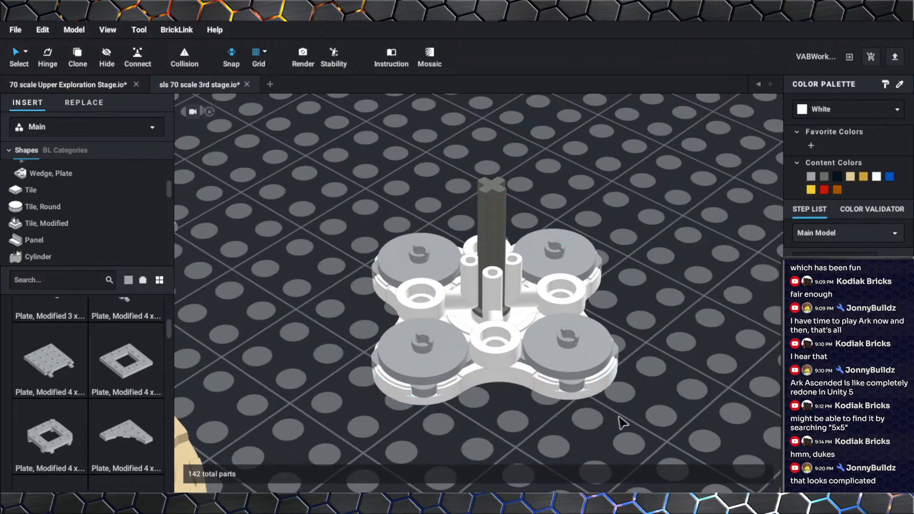
pyautogui.moveTo(635, 410); pyautogui.dragTo(328, 216)
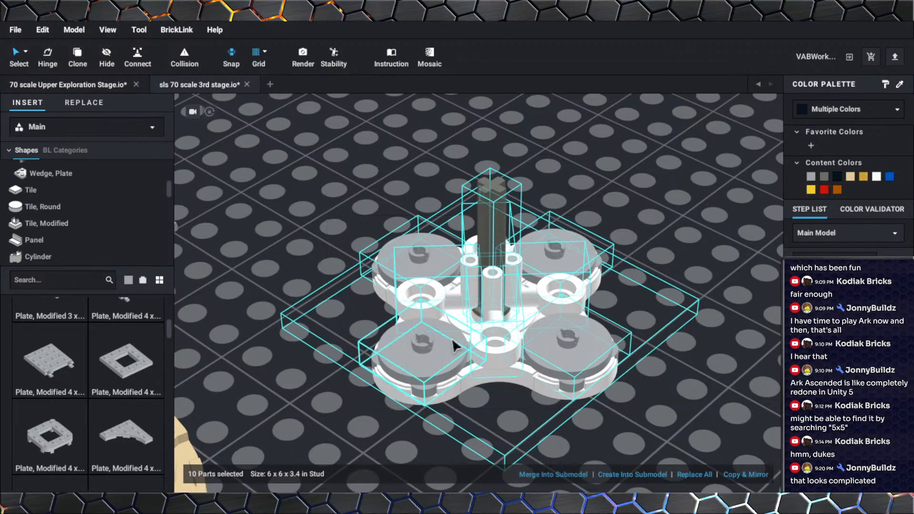
pyautogui.scroll(-3, 452, 340)
pyautogui.click(547, 475)
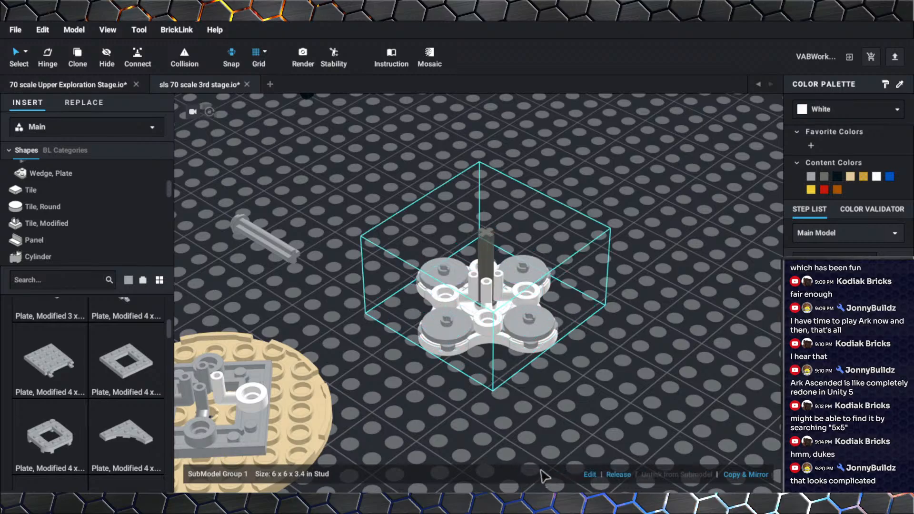
# Flip the cross-shaped submodel upside down so its bar arms and axle point downward.
pyautogui.scroll(-2, 456, 358)
pyautogui.moveTo(435, 301); pyautogui.dragTo(550, 400, button='middle')
pyautogui.moveTo(550, 400); pyautogui.dragTo(559, 404, button='right')
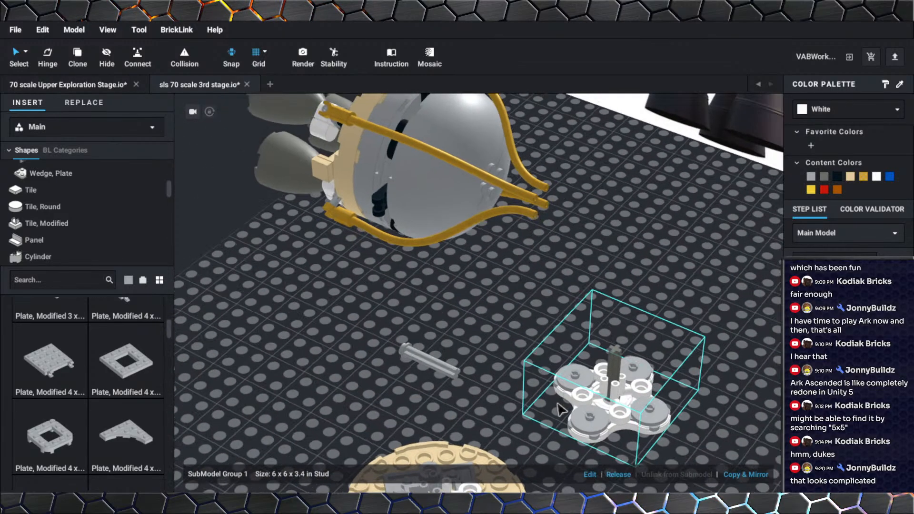
pyautogui.moveTo(559, 405); pyautogui.dragTo(546, 347, button='middle')
pyautogui.moveTo(547, 347); pyautogui.dragTo(559, 348, button='right')
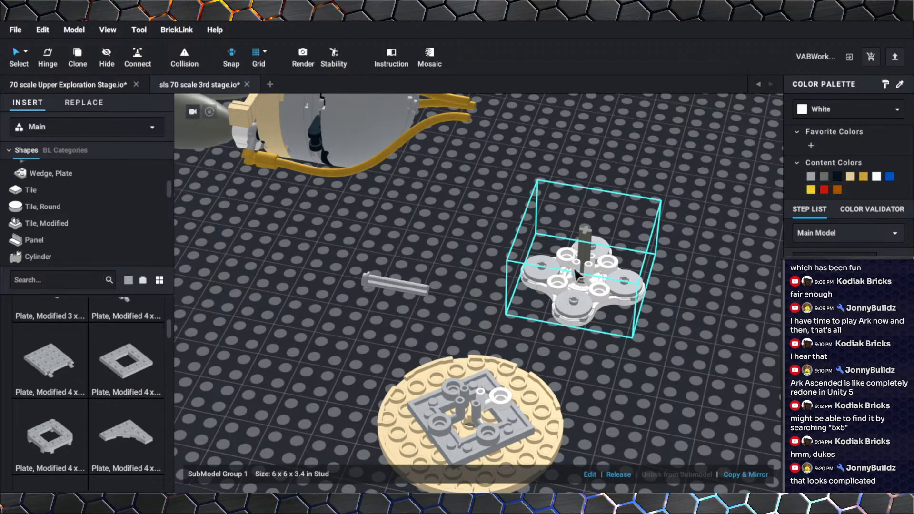
pyautogui.moveTo(576, 276); pyautogui.dragTo(587, 339)
pyautogui.press('Down')
pyautogui.press('Down')
pyautogui.moveTo(587, 339); pyautogui.dragTo(593, 323, button='middle')
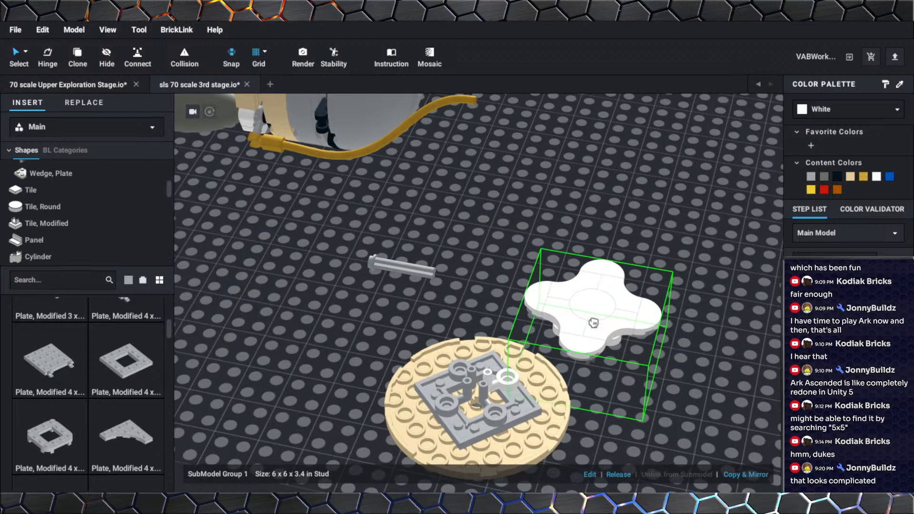
# Place the flipped cross submodel over the tan round plate assembly, with its axle at the open-centre plate's hole.
pyautogui.moveTo(593, 323); pyautogui.dragTo(588, 313, button='right')
pyautogui.moveTo(588, 313); pyautogui.dragTo(465, 313)
pyautogui.moveTo(527, 373); pyautogui.dragTo(526, 357, button='right')
pyautogui.moveTo(526, 357); pyautogui.dragTo(543, 351, button='middle')
pyautogui.scroll(5, 542, 354)
pyautogui.moveTo(540, 354); pyautogui.dragTo(558, 346, button='right')
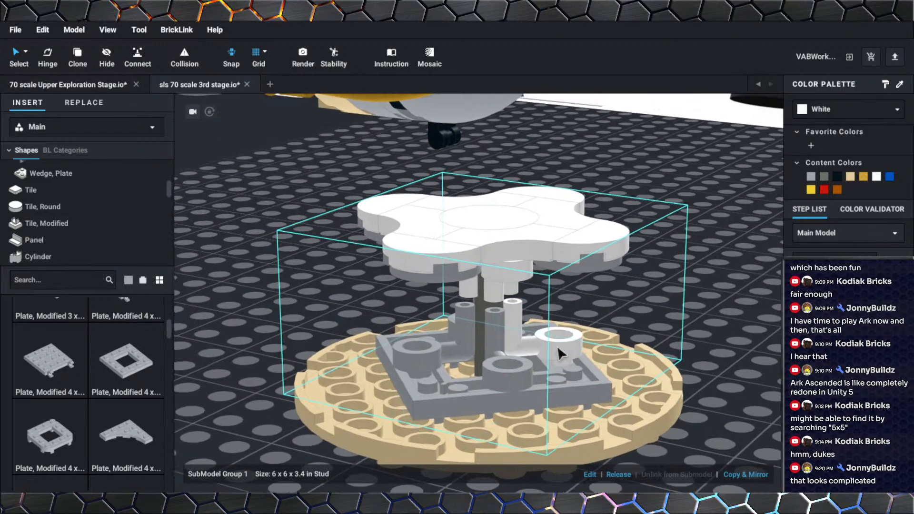
# Lower the cross submodel until its white bar arms meet the upright bar arms on the open-centre plate.
pyautogui.scroll(3, 557, 346)
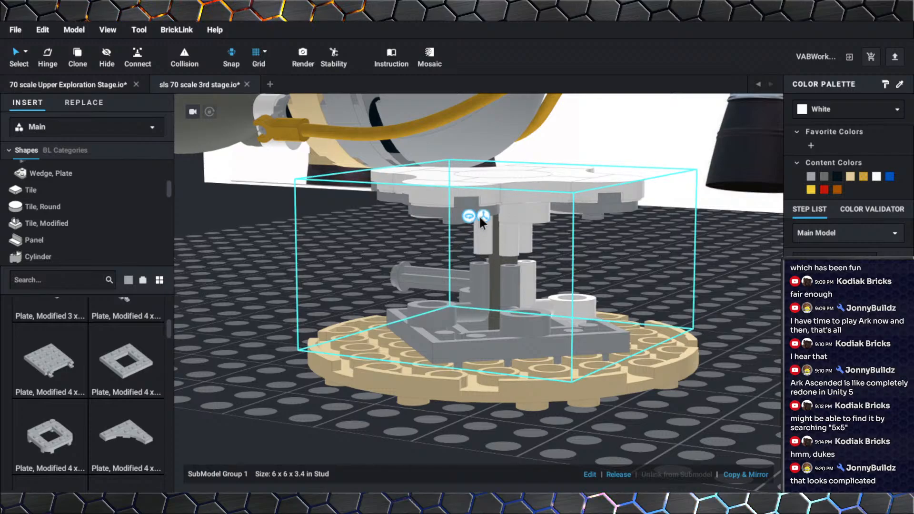
pyautogui.click(482, 216)
pyautogui.moveTo(507, 221); pyautogui.dragTo(495, 297)
pyautogui.moveTo(495, 297); pyautogui.dragTo(333, 232, button='right')
pyautogui.click(576, 197)
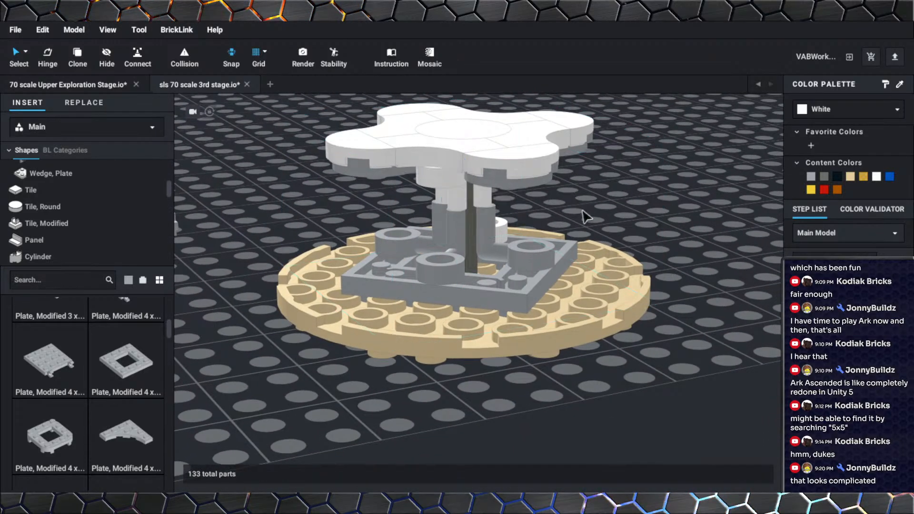
# Examine from several angles how the upper and lower bar arms line up around the centre axle.
pyautogui.scroll(5, 587, 217)
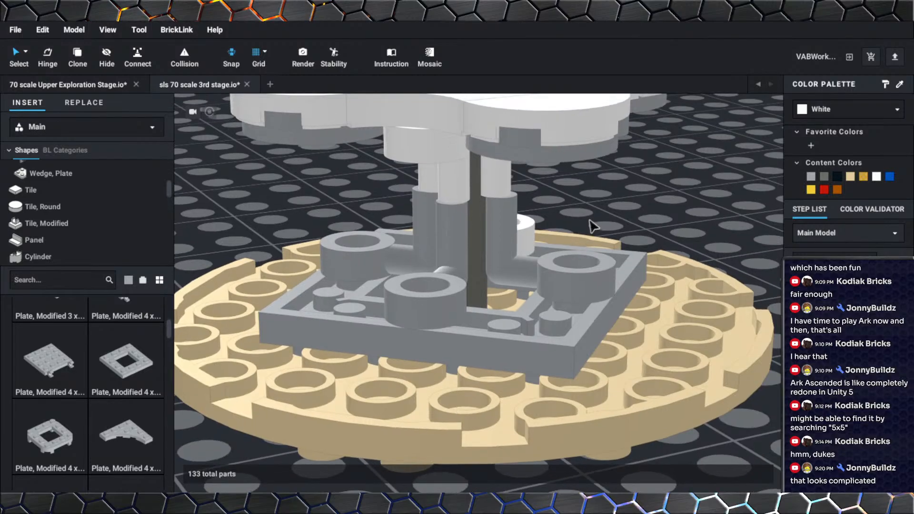
pyautogui.rightClick(589, 220)
pyautogui.click(540, 220)
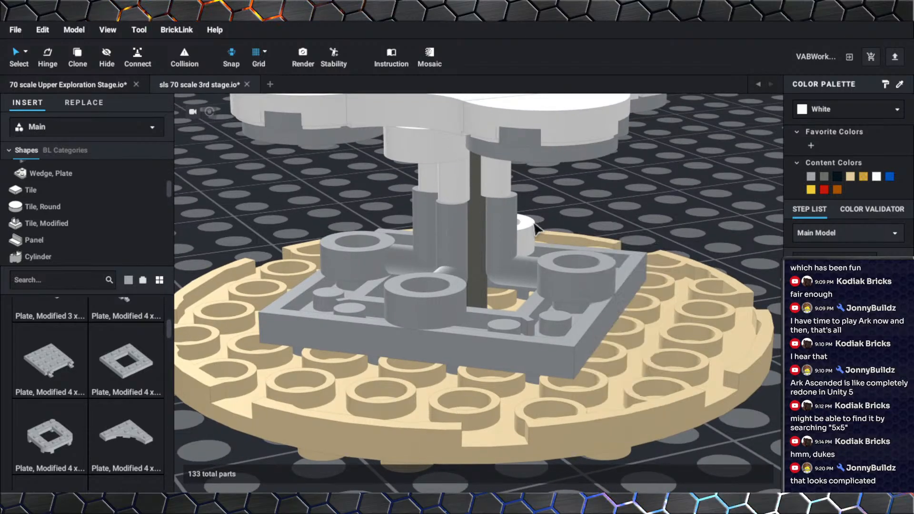
pyautogui.moveTo(539, 219)
pyautogui.mouseDown(button='right')
pyautogui.moveTo(525, 217)
pyautogui.moveTo(532, 230)
pyautogui.mouseUp(button='right')
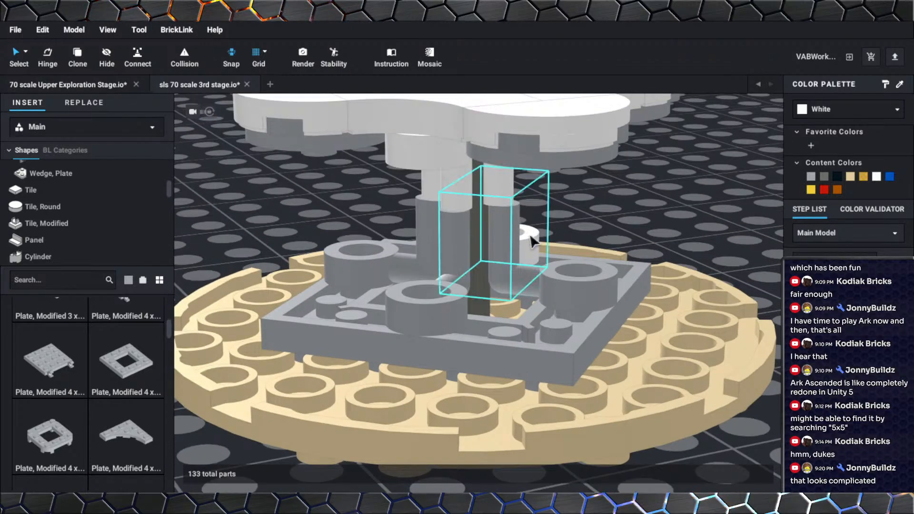
pyautogui.scroll(4, 531, 233)
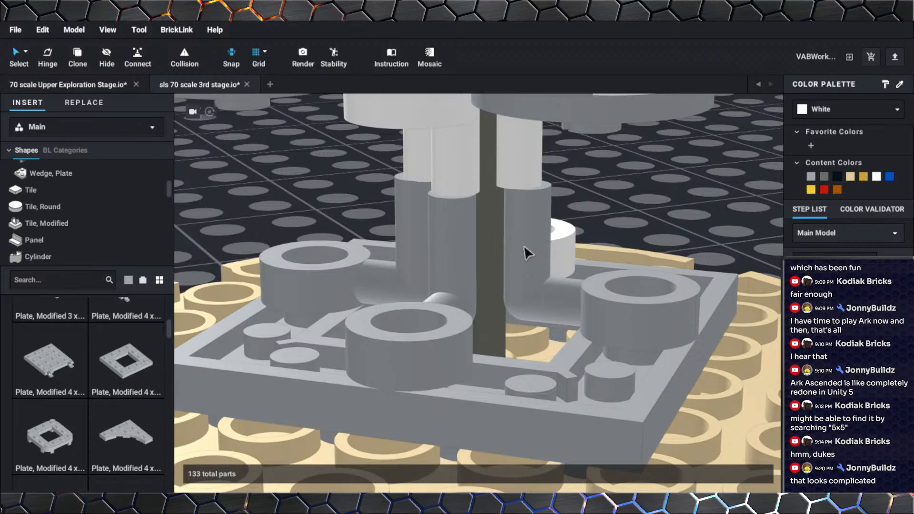
pyautogui.moveTo(525, 245); pyautogui.dragTo(435, 242, button='right')
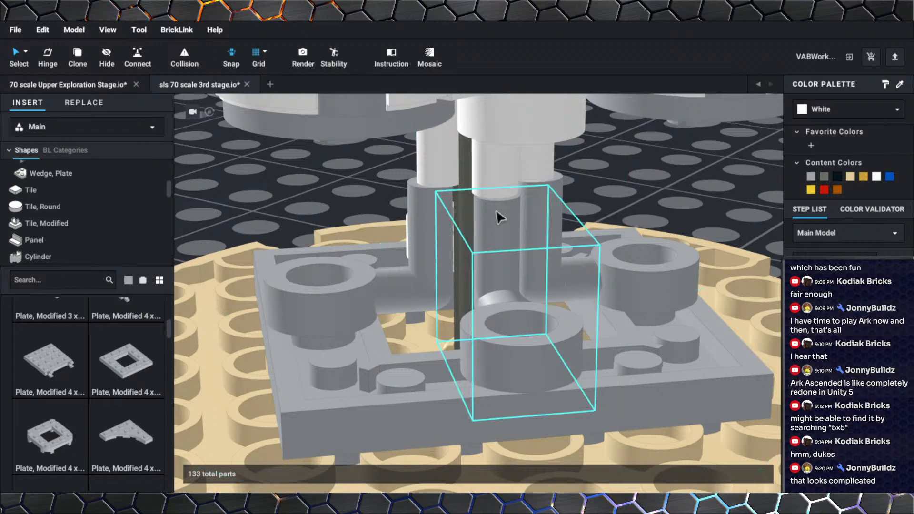
pyautogui.scroll(-5, 500, 207)
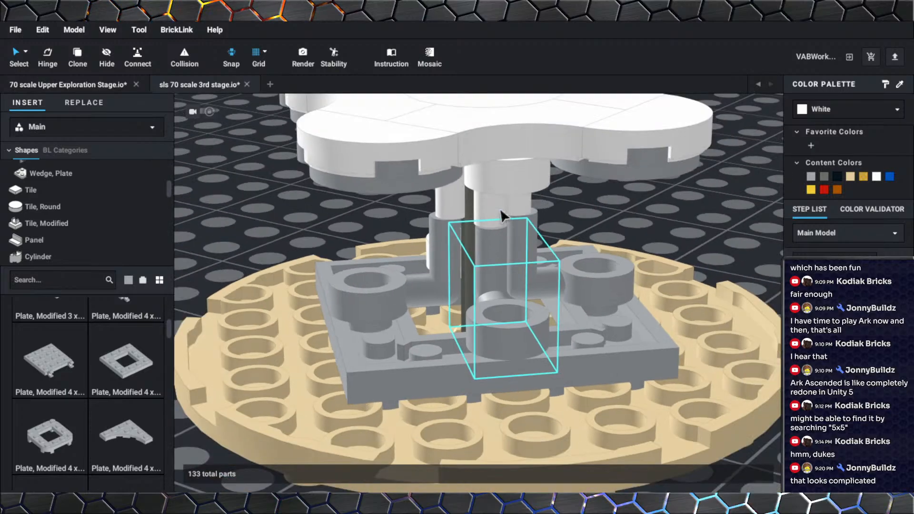
pyautogui.moveTo(507, 189); pyautogui.dragTo(512, 263, button='right')
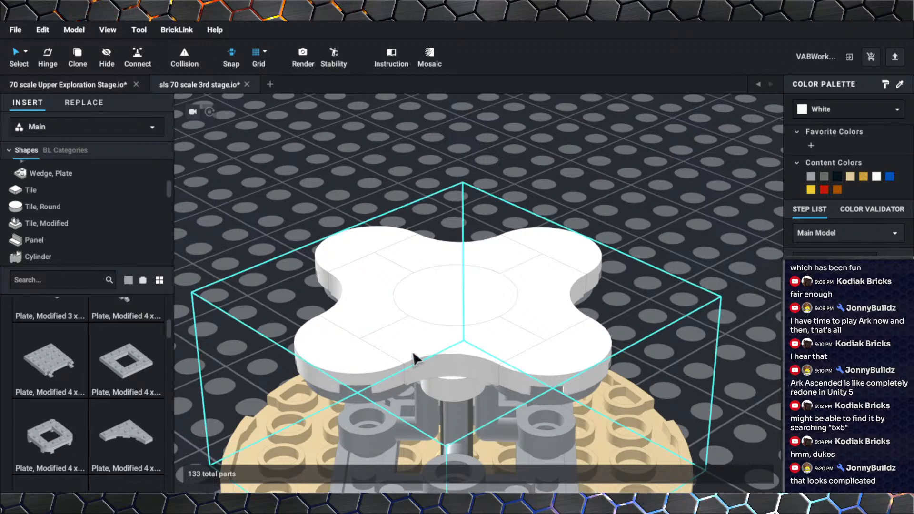
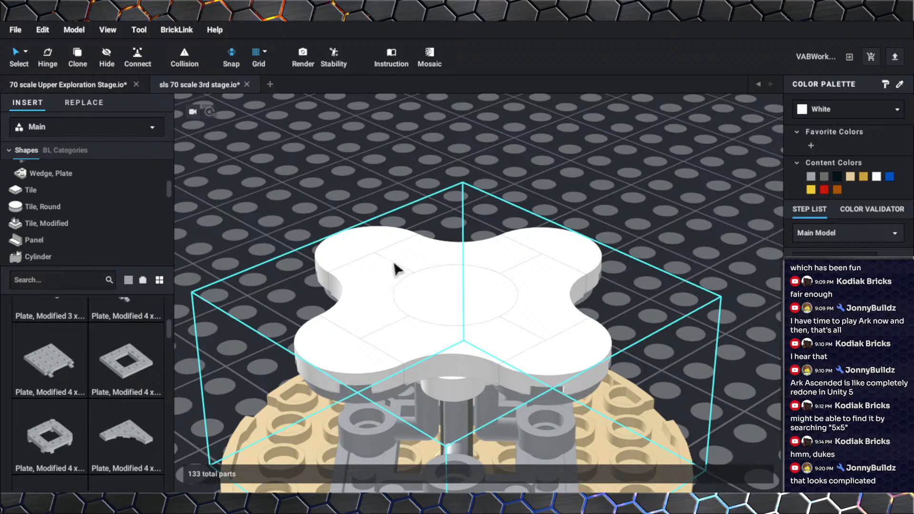
pyautogui.scroll(-5, 421, 264)
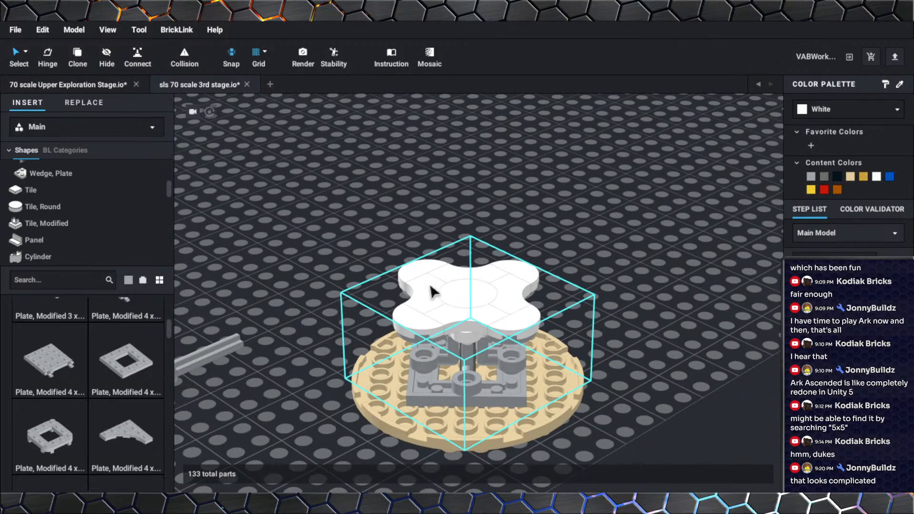
pyautogui.moveTo(445, 256)
pyautogui.mouseDown(button='right')
pyautogui.moveTo(443, 212)
pyautogui.moveTo(449, 261)
pyautogui.mouseUp(button='right')
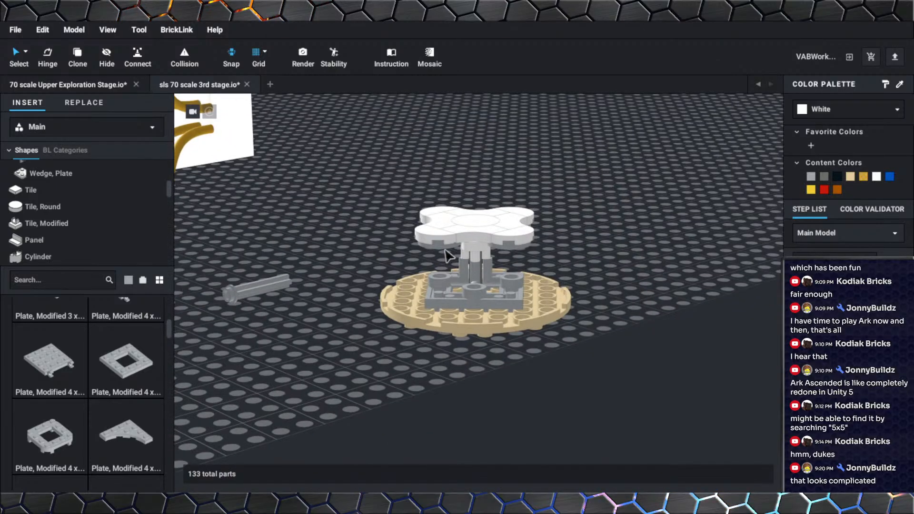
pyautogui.scroll(5, 453, 269)
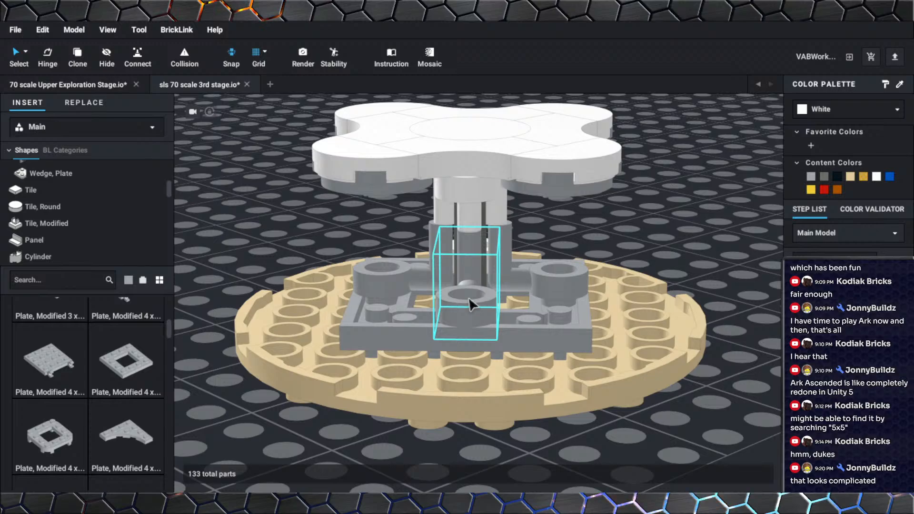
pyautogui.moveTo(469, 296)
pyautogui.mouseDown(button='right')
pyautogui.moveTo(469, 283)
pyautogui.moveTo(467, 295)
pyautogui.mouseUp(button='right')
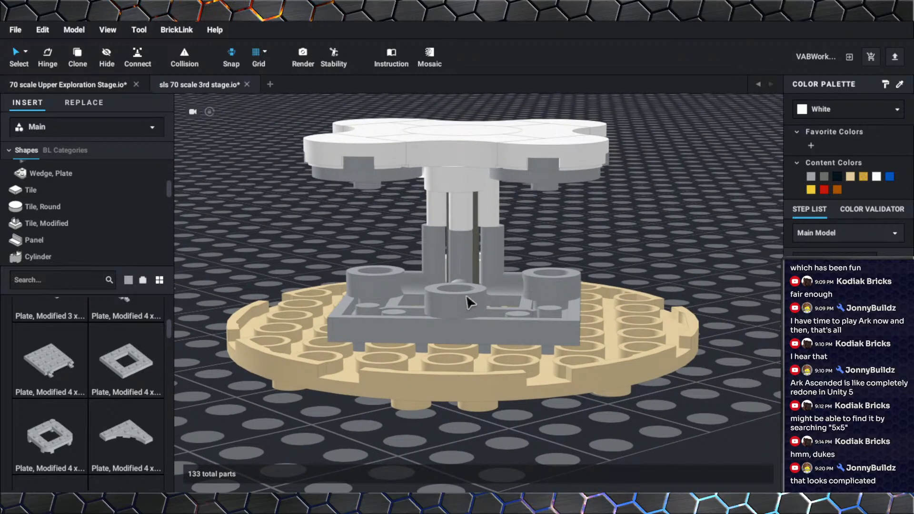
# Turn the whole stack of tan round plate and cross submodel on its side and move it among the stage's engines.
pyautogui.scroll(-8, 468, 302)
pyautogui.moveTo(592, 330); pyautogui.dragTo(391, 217)
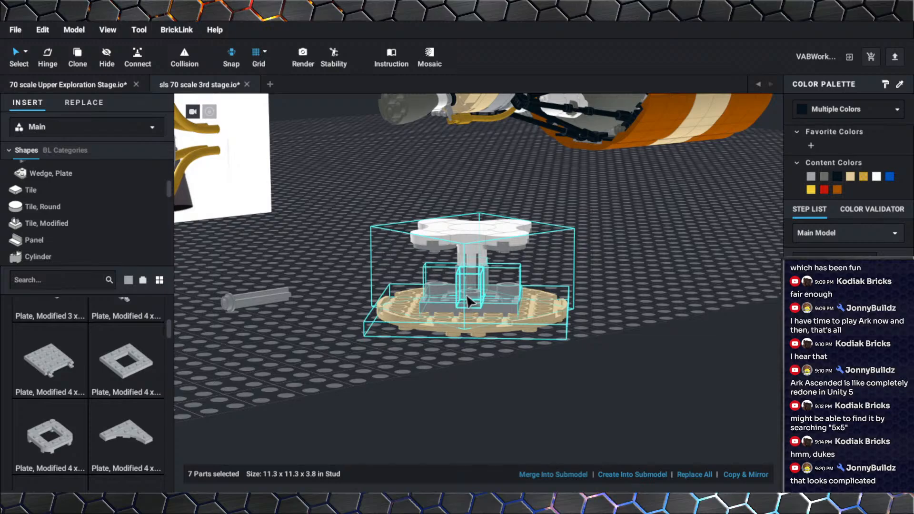
pyautogui.press('Down')
pyautogui.press('Left')
pyautogui.moveTo(494, 193); pyautogui.dragTo(348, 222)
pyautogui.moveTo(349, 222); pyautogui.dragTo(657, 331, button='right')
pyautogui.moveTo(656, 330); pyautogui.dragTo(568, 292)
pyautogui.moveTo(568, 293); pyautogui.dragTo(525, 291, button='right')
pyautogui.scroll(10, 492, 285)
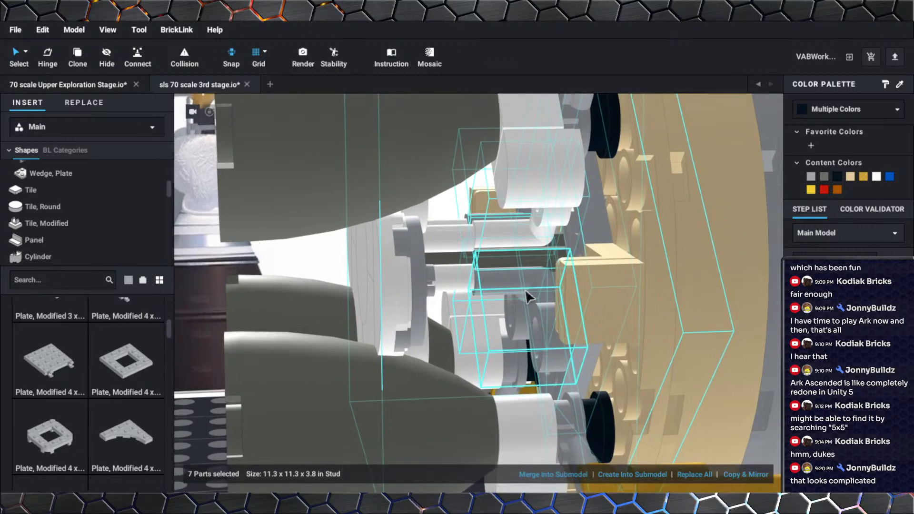
# Delete the four leftover connector parts clustered between the engine bells beneath the tan plate.
pyautogui.click(525, 289)
pyautogui.press('Delete')
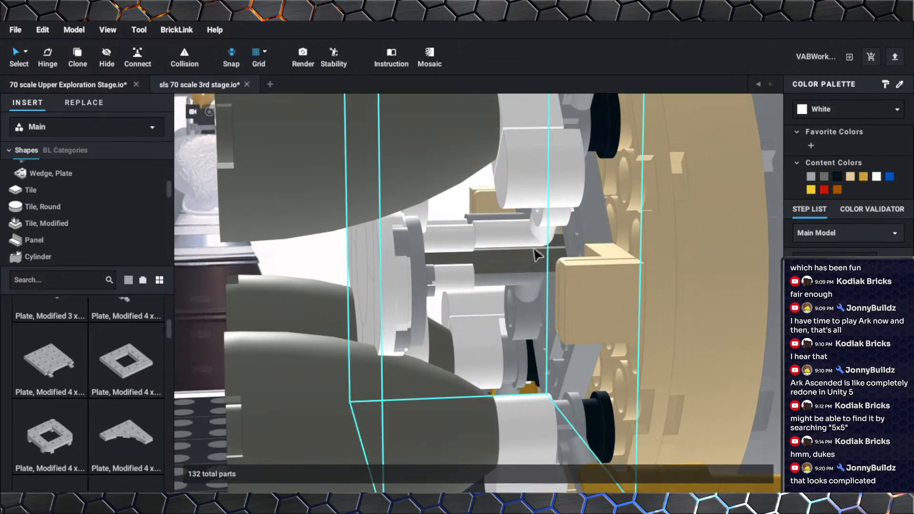
pyautogui.click(537, 256)
pyautogui.press('Delete')
pyautogui.scroll(15, 557, 241)
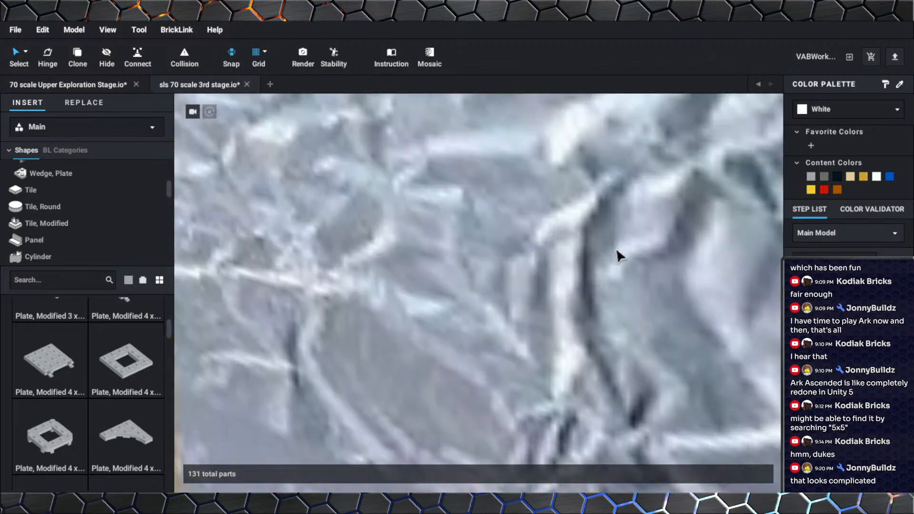
pyautogui.scroll(-12, 616, 247)
pyautogui.click(545, 238)
pyautogui.scroll(2, 545, 238)
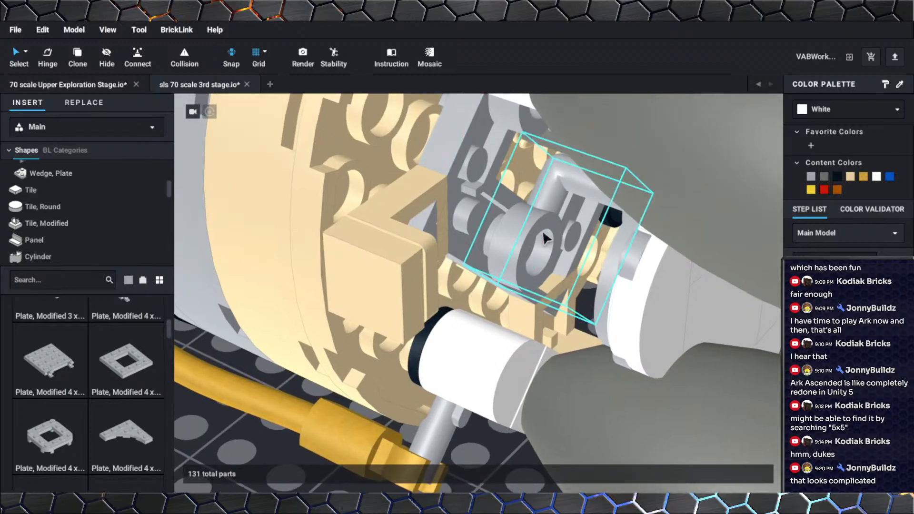
pyautogui.press('Delete')
pyautogui.moveTo(543, 232); pyautogui.dragTo(502, 254, button='right')
pyautogui.scroll(-5, 528, 256)
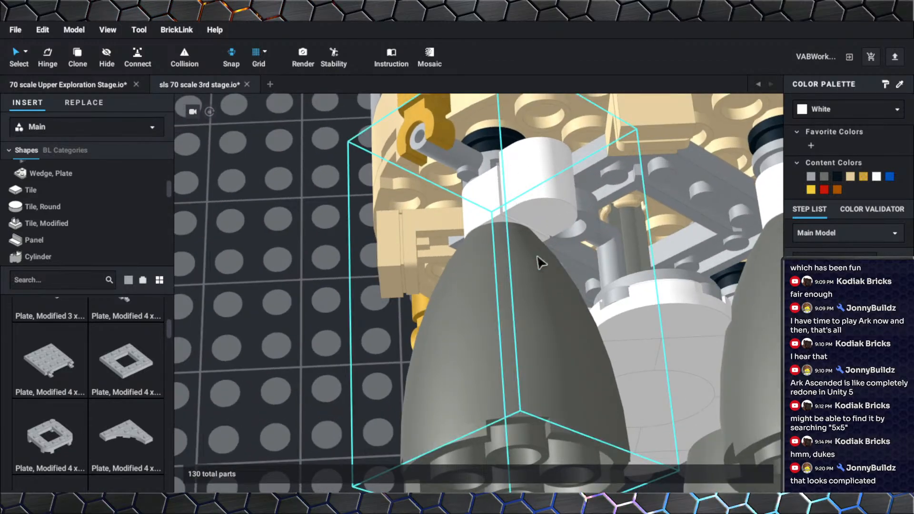
pyautogui.click(573, 244)
pyautogui.press('Delete')
# Move SubModel Group 1 between the engines closer to the underside of the tan plate.
pyautogui.scroll(-3, 581, 266)
pyautogui.moveTo(592, 311); pyautogui.dragTo(519, 287, button='right')
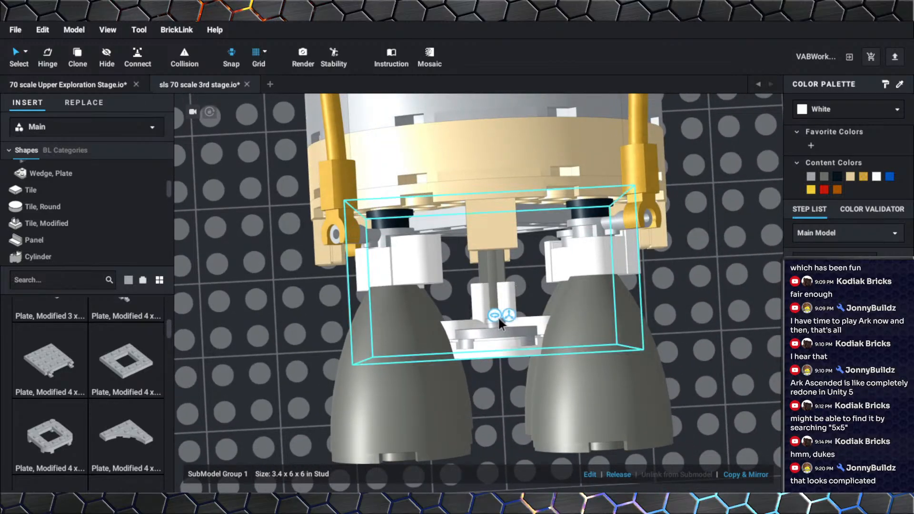
pyautogui.click(506, 314)
pyautogui.moveTo(493, 316); pyautogui.dragTo(494, 304)
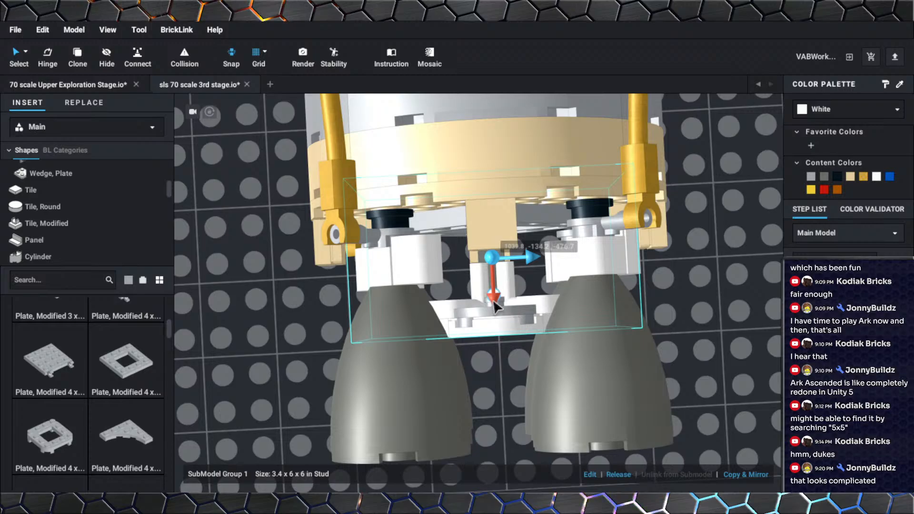
# Hide the front tan Brick, Round Corner 4 x 4 Macaroni Wide above the engines.
pyautogui.rightClick(497, 153)
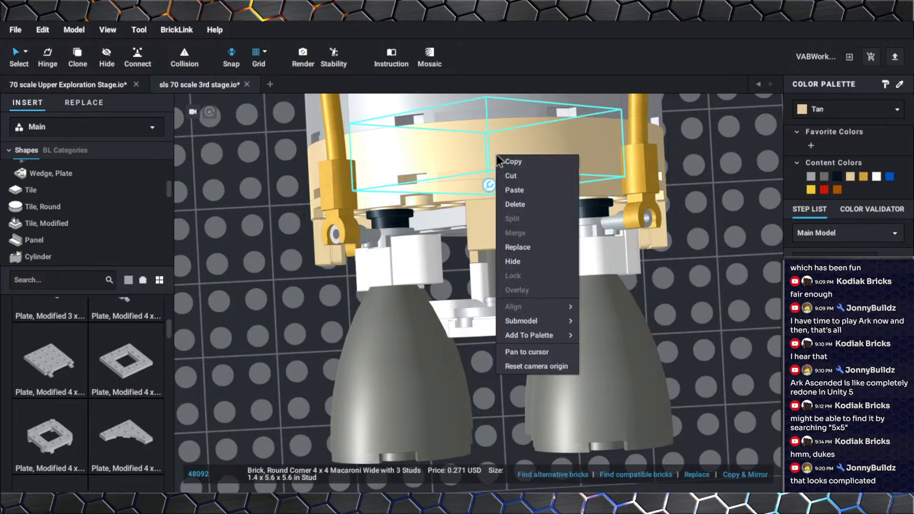
pyautogui.click(529, 260)
pyautogui.moveTo(526, 257); pyautogui.dragTo(515, 238, button='right')
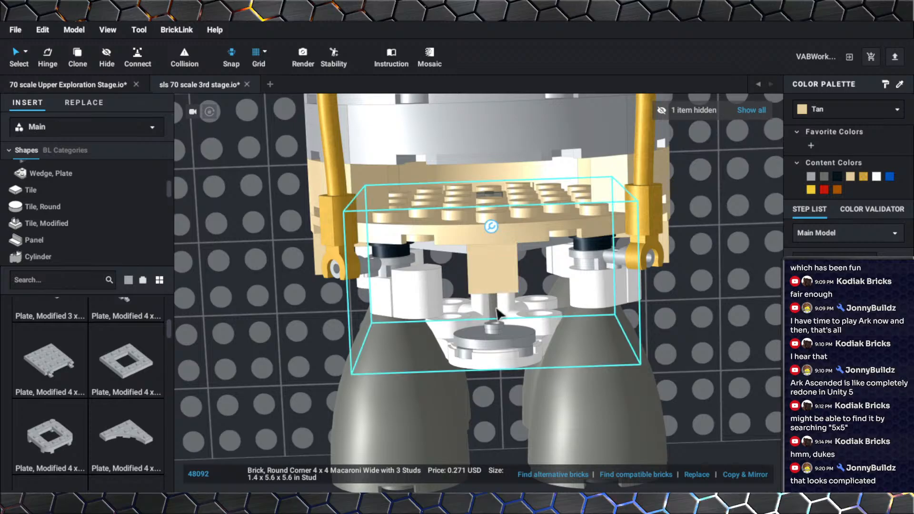
# Find the Technic axles in the parts library and place the 3L axle with an end stop on the baseplate beside the engines.
pyautogui.scroll(3, 61, 203)
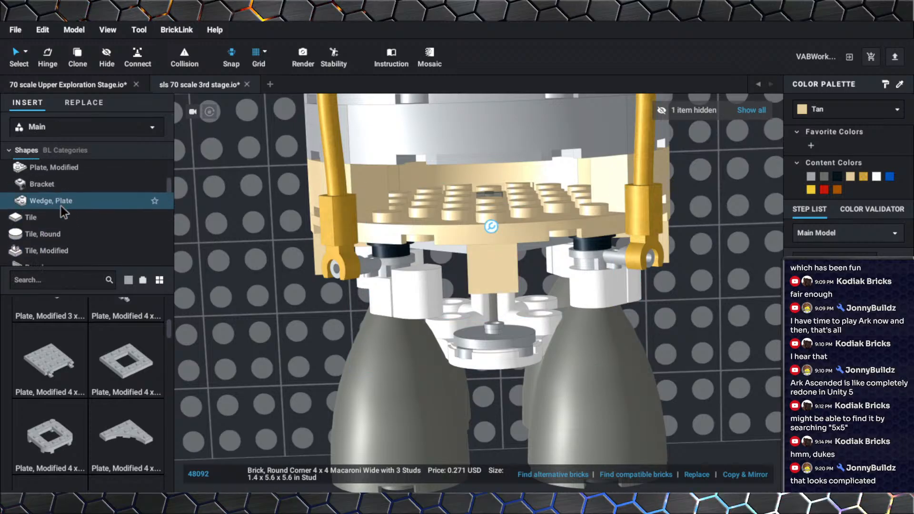
pyautogui.scroll(3, 60, 206)
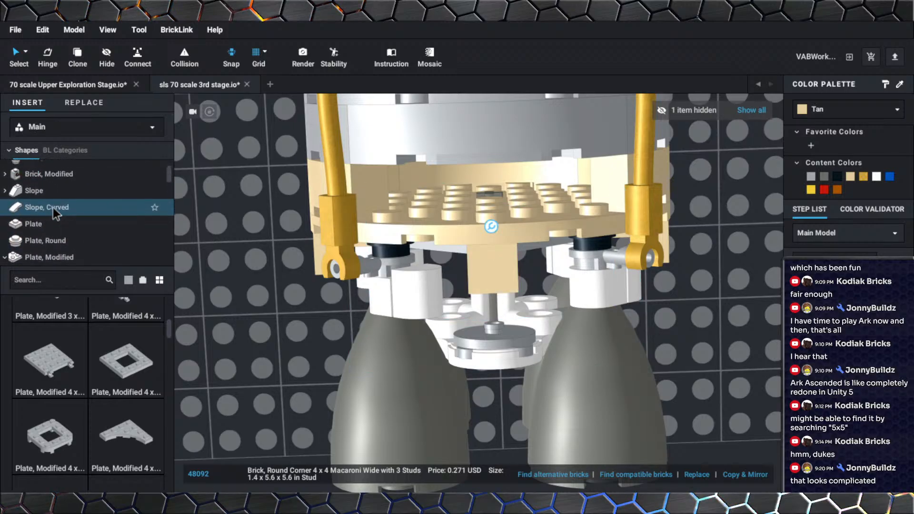
pyautogui.scroll(-1, 50, 208)
pyautogui.scroll(-8, 50, 206)
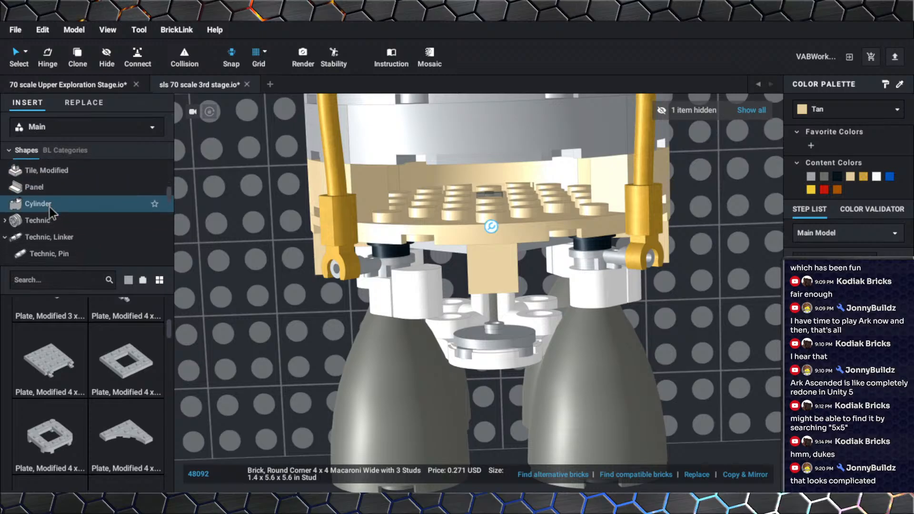
pyautogui.click(50, 222)
pyautogui.scroll(-5, 84, 322)
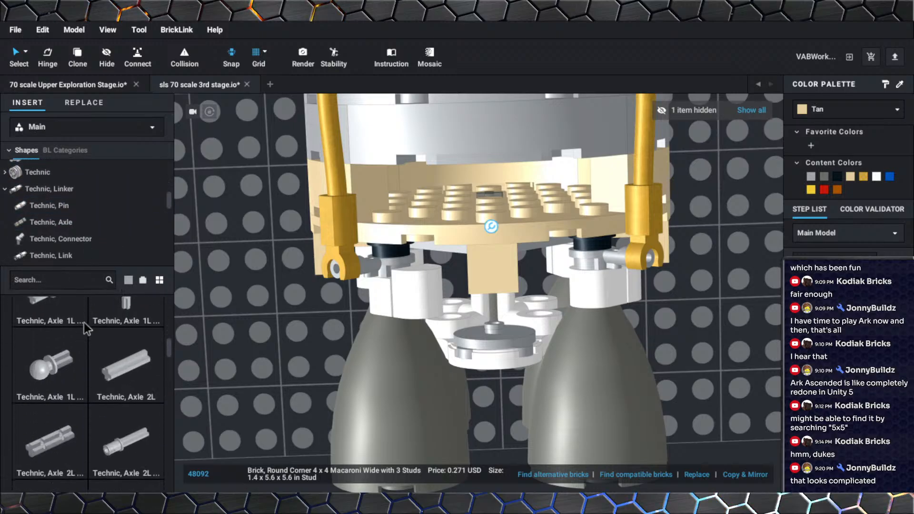
pyautogui.scroll(-1, 71, 341)
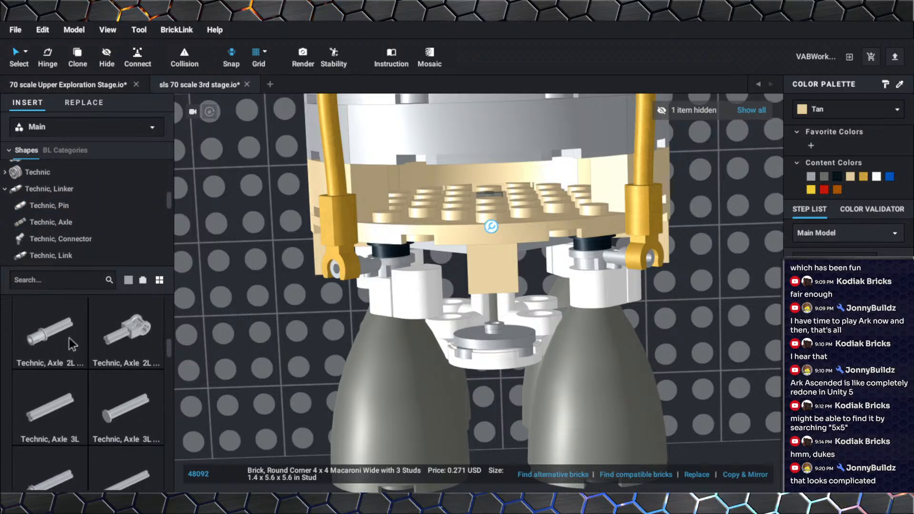
pyautogui.scroll(-2, 67, 335)
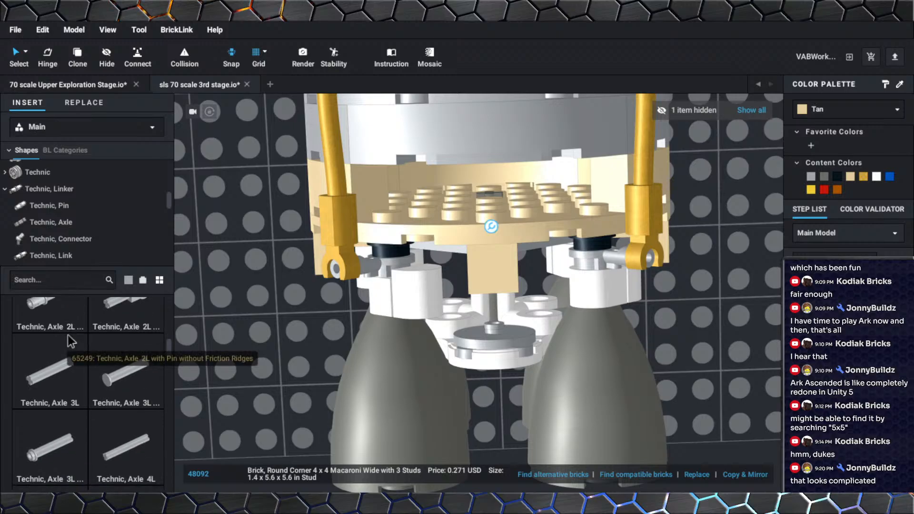
pyautogui.scroll(-1, 73, 355)
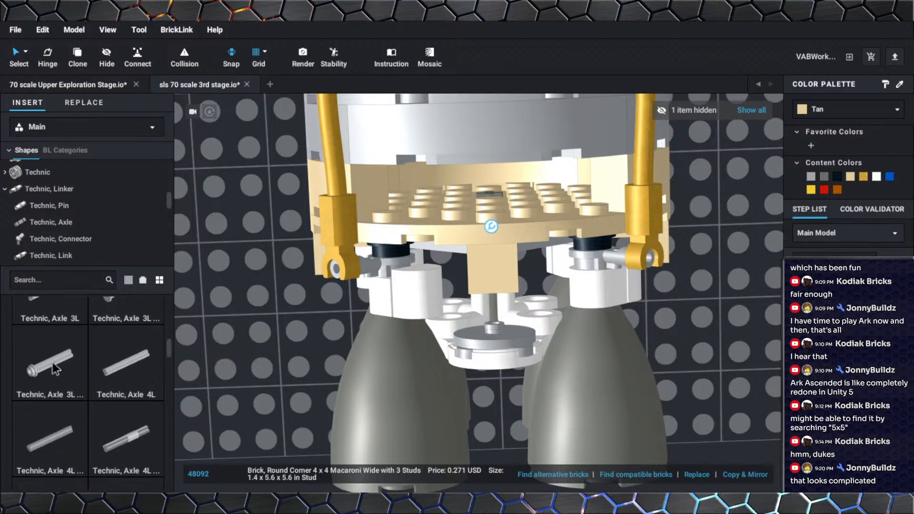
pyautogui.moveTo(52, 362); pyautogui.dragTo(722, 338)
pyautogui.moveTo(737, 336); pyautogui.dragTo(629, 336, button='middle')
pyautogui.press('Escape')
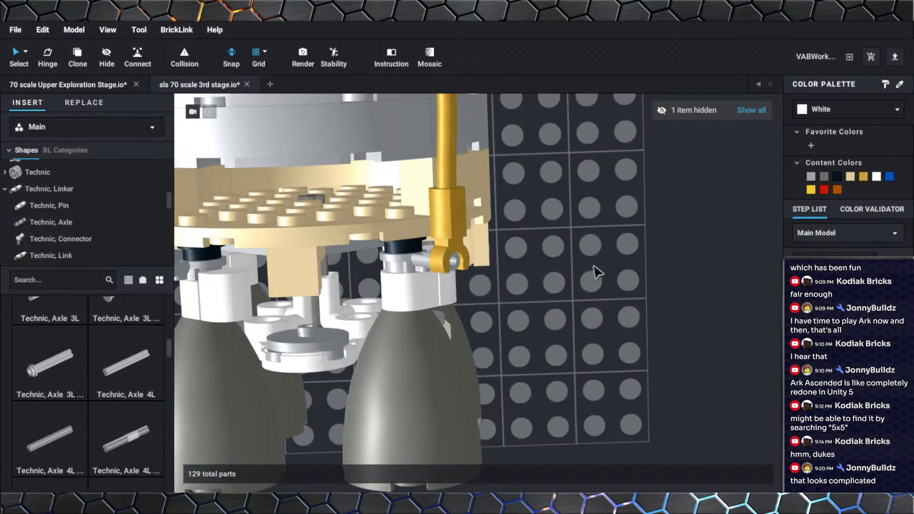
pyautogui.moveTo(141, 367); pyautogui.dragTo(545, 347)
# Place a Technic, Axle 4L with Stop and a Technic, Axle 5L with Stop beside the 3L axle.
pyautogui.scroll(-3, 129, 373)
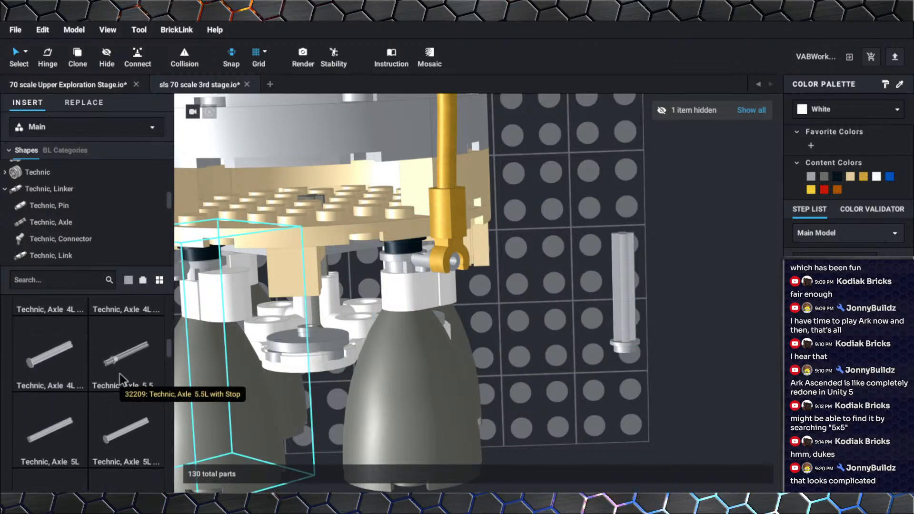
pyautogui.click(47, 349)
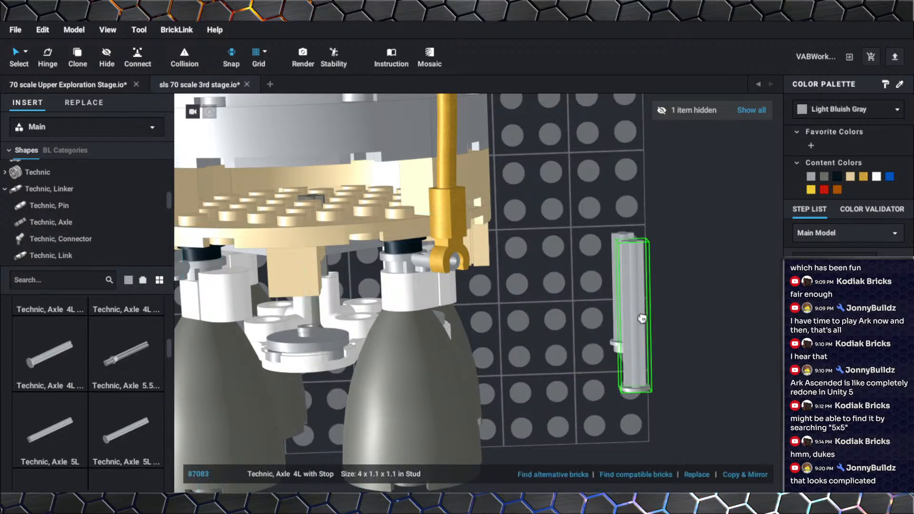
pyautogui.click(696, 291)
pyautogui.press('Escape')
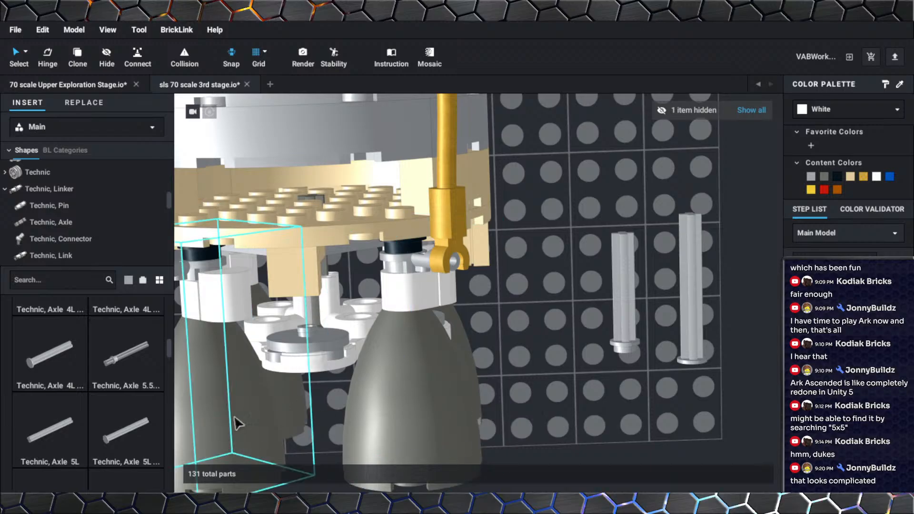
pyautogui.click(141, 438)
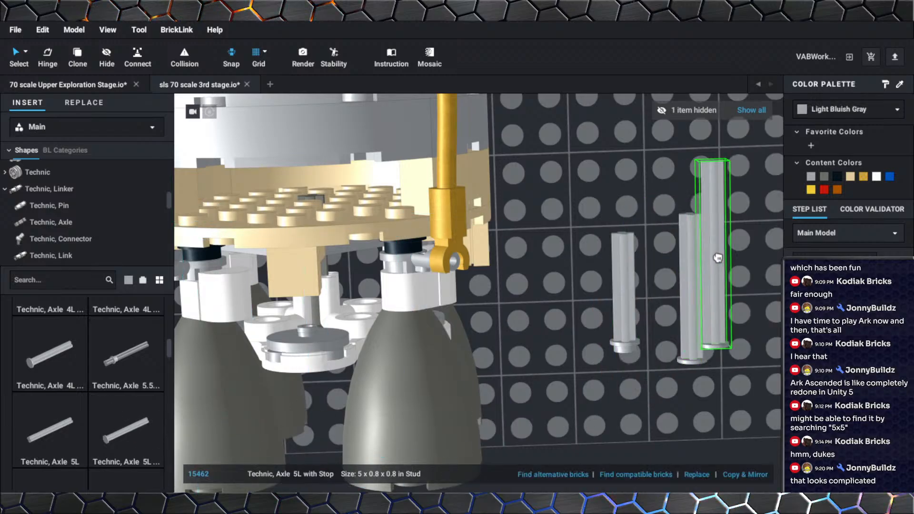
pyautogui.press('Escape')
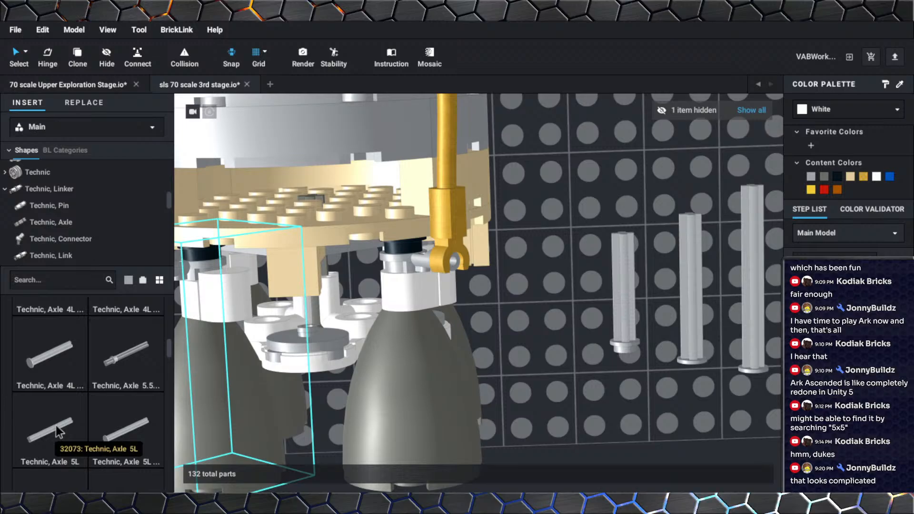
# Look through the longer Technic axles in the parts library for other variants with a stop.
pyautogui.scroll(-3, 57, 427)
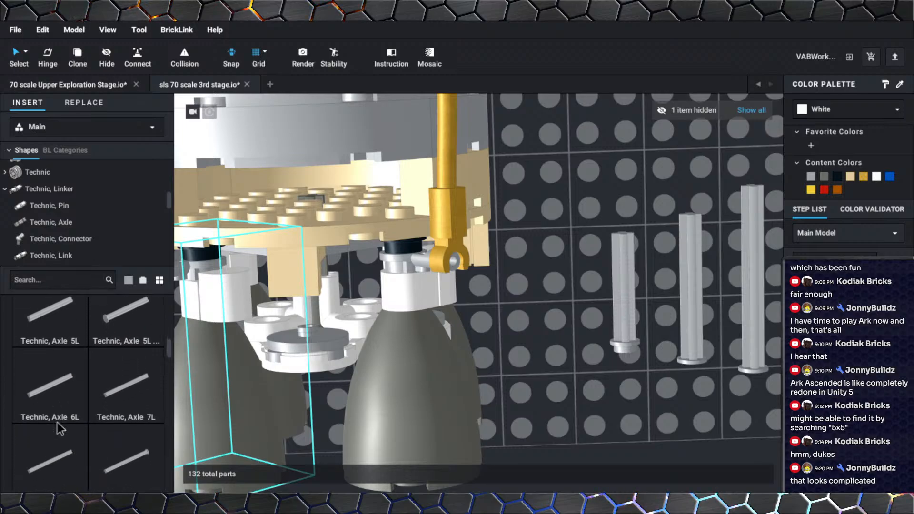
pyautogui.scroll(-1, 57, 422)
pyautogui.scroll(-3, 57, 421)
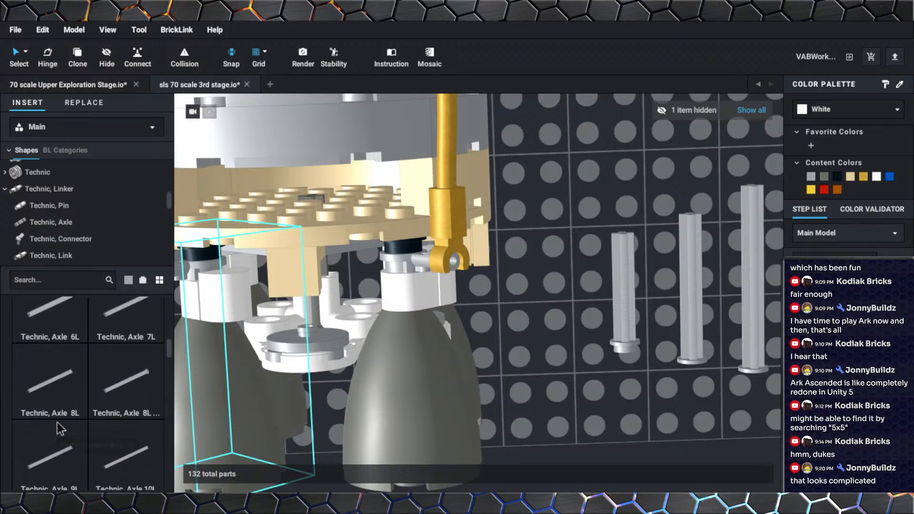
pyautogui.scroll(-10, 62, 417)
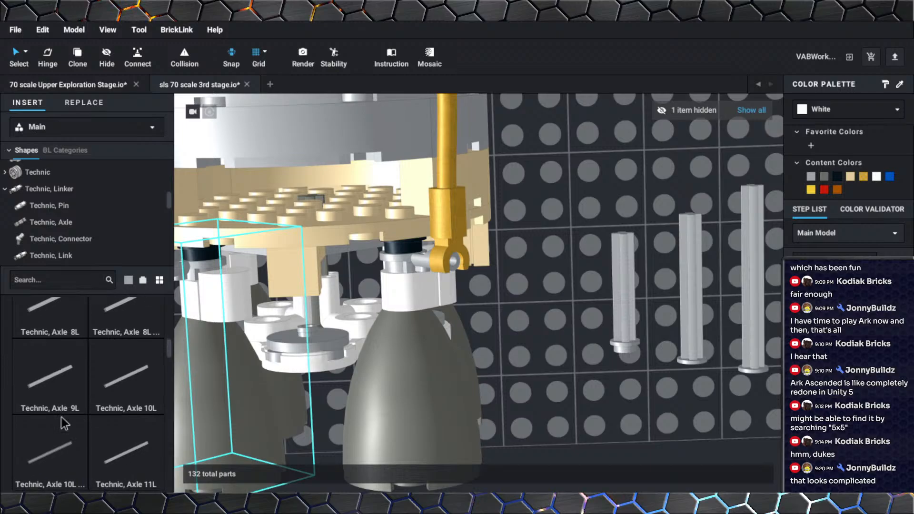
pyautogui.scroll(-3, 61, 418)
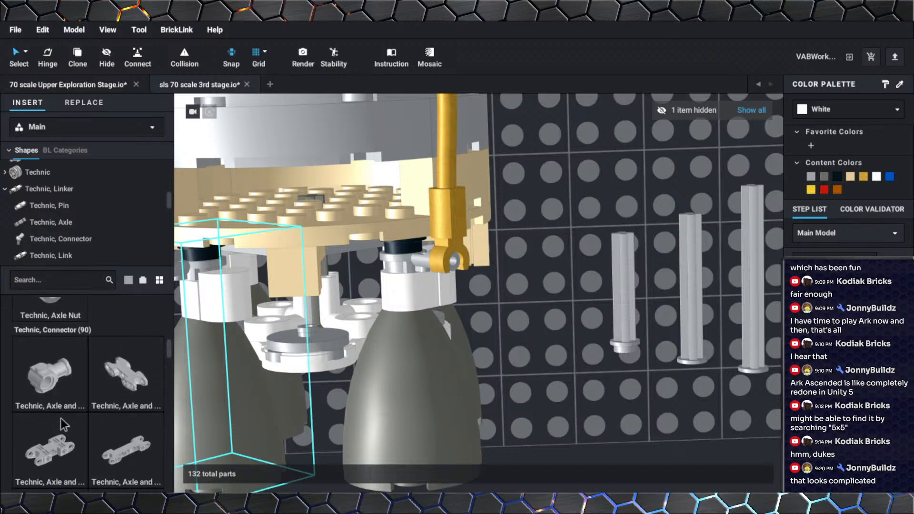
pyautogui.scroll(8, 63, 412)
# Find the round tiles in the parts library and place a Tile, Round 2 x 2 with Hole near the loose axles.
pyautogui.moveTo(621, 354); pyautogui.dragTo(520, 353, button='middle')
pyautogui.scroll(-3, 561, 359)
pyautogui.moveTo(564, 365); pyautogui.dragTo(567, 333, button='right')
pyautogui.moveTo(566, 333); pyautogui.dragTo(485, 261, button='middle')
pyautogui.scroll(1, 77, 221)
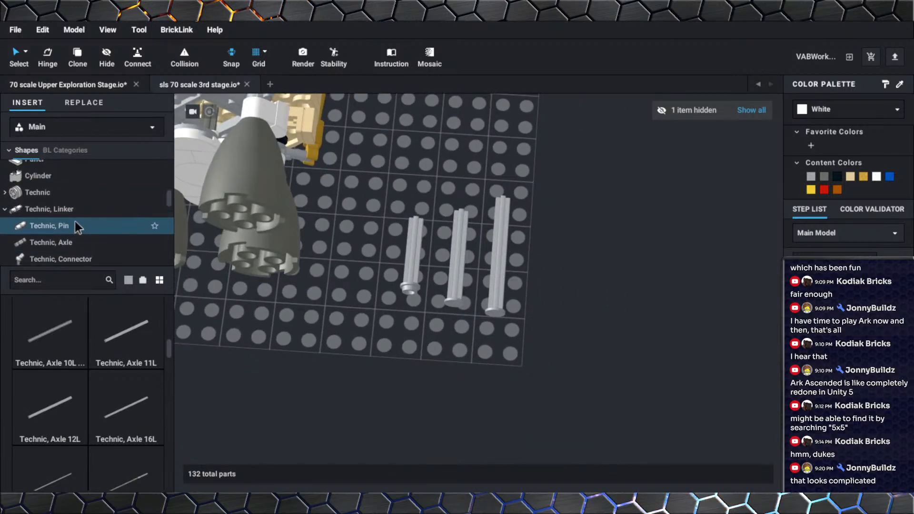
pyautogui.scroll(5, 74, 221)
pyautogui.scroll(3, 71, 221)
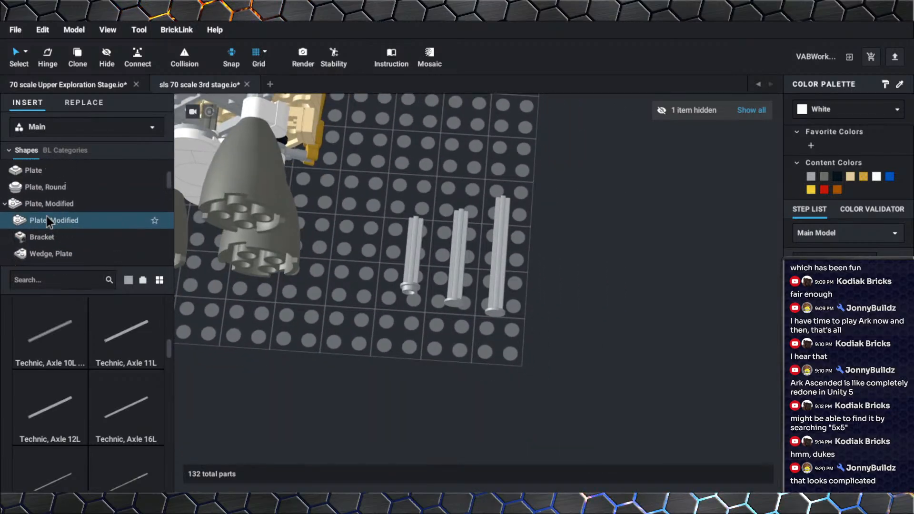
pyautogui.scroll(-5, 38, 195)
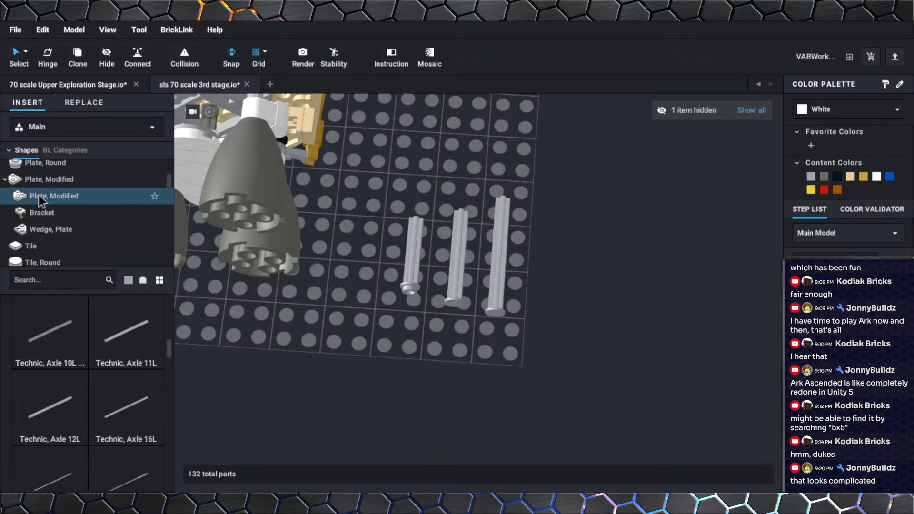
pyautogui.click(42, 187)
pyautogui.scroll(-5, 107, 350)
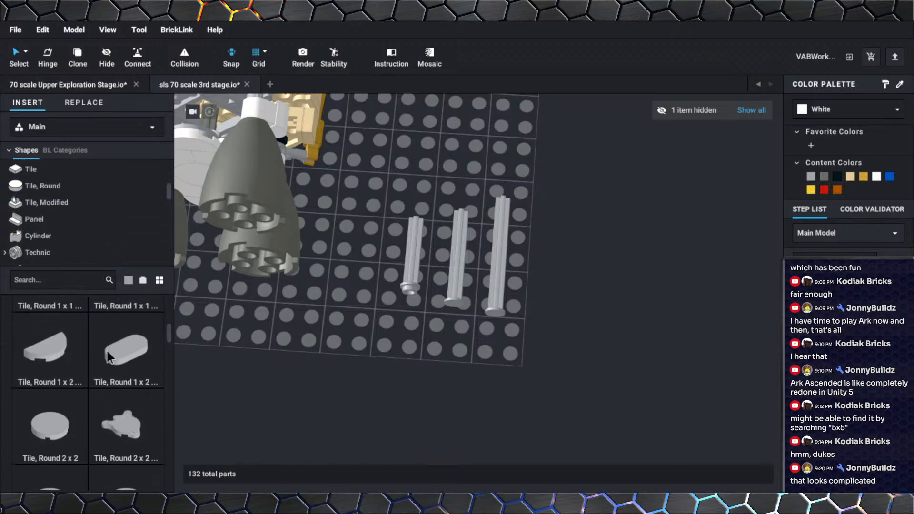
pyautogui.click(139, 421)
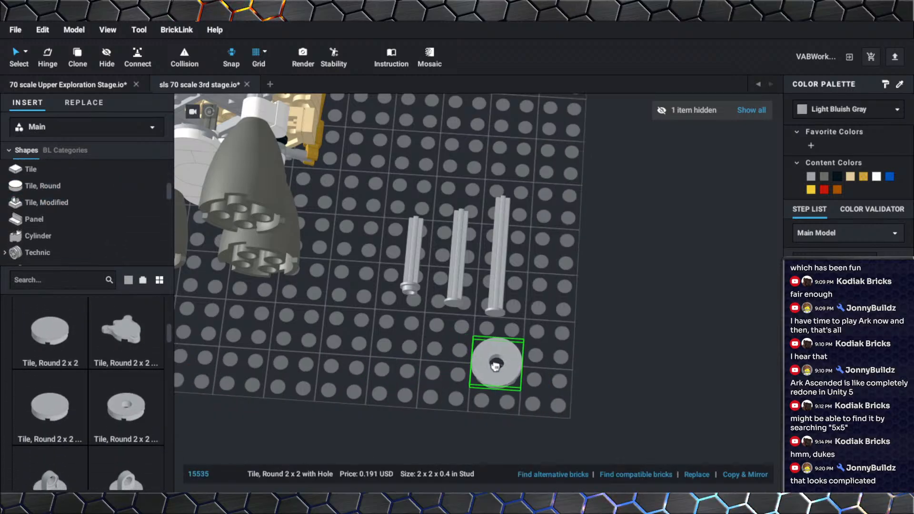
pyautogui.click(496, 364)
pyautogui.press('Escape')
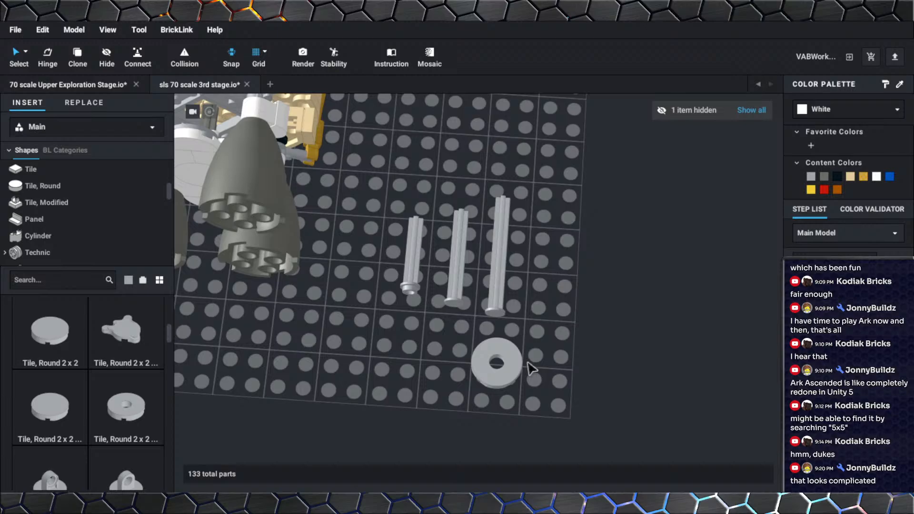
# Fit the round tile with hole onto the stop end of the 5L axle.
pyautogui.click(501, 366)
pyautogui.moveTo(500, 369); pyautogui.dragTo(493, 311)
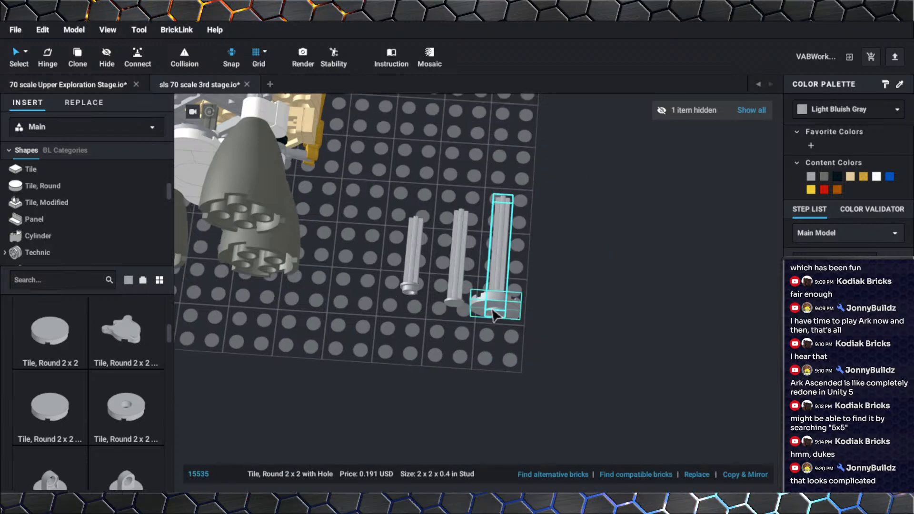
pyautogui.moveTo(496, 314); pyautogui.dragTo(343, 375, button='right')
pyautogui.scroll(3, 343, 374)
# Recolour the Technic, Axle 4L with Stop to Dark Bluish Gray.
pyautogui.click(524, 290)
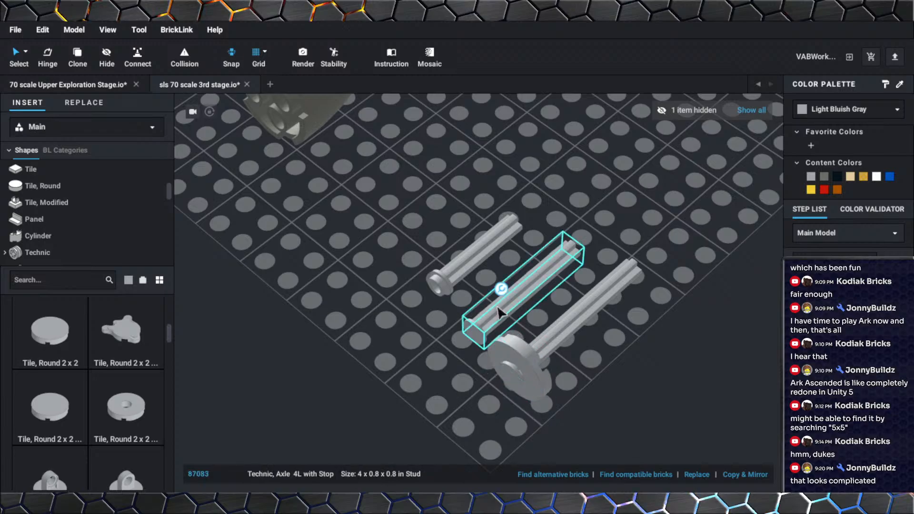
pyautogui.click(839, 111)
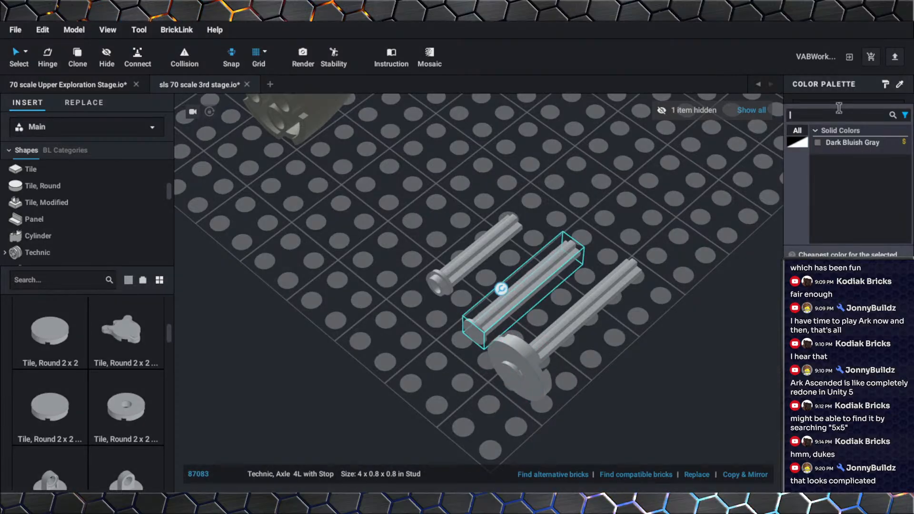
pyautogui.click(839, 142)
# Recolour the Technic, Axle 5L with Stop to Dark Tan.
pyautogui.click(595, 322)
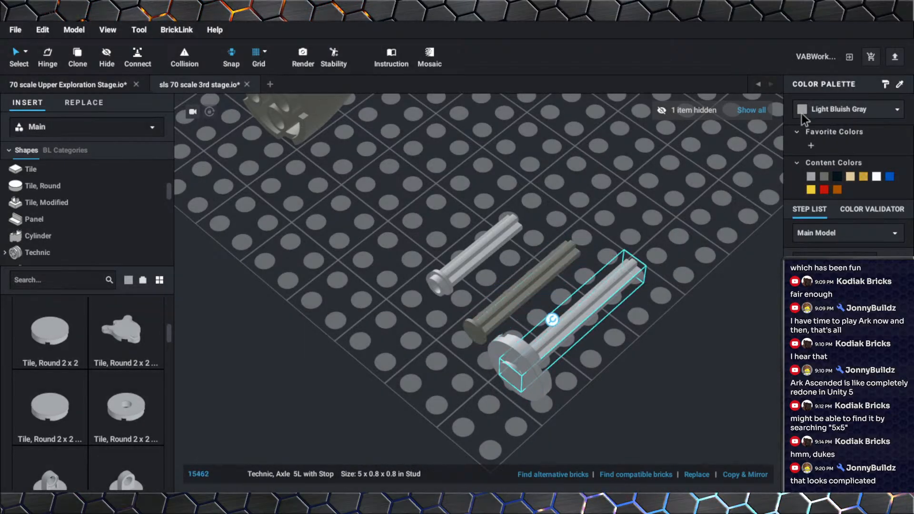
pyautogui.click(831, 112)
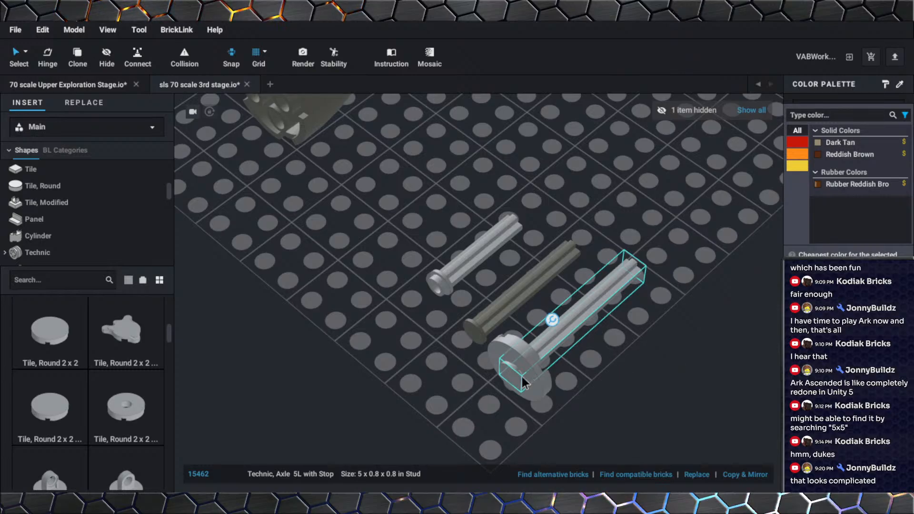
pyautogui.click(830, 144)
pyautogui.click(643, 366)
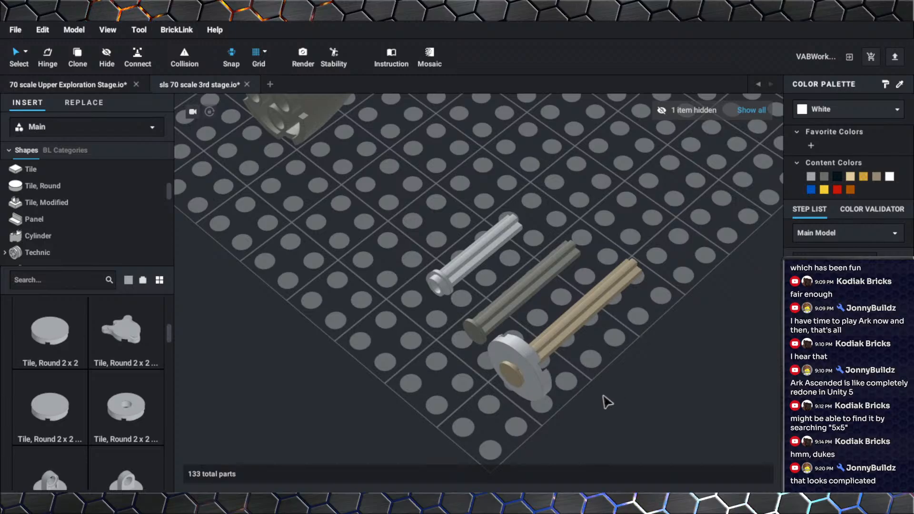
# Move the round tile with hole from the 5L axle onto the stop end of the 4L axle.
pyautogui.moveTo(603, 402); pyautogui.dragTo(495, 367, button='right')
pyautogui.scroll(3, 495, 367)
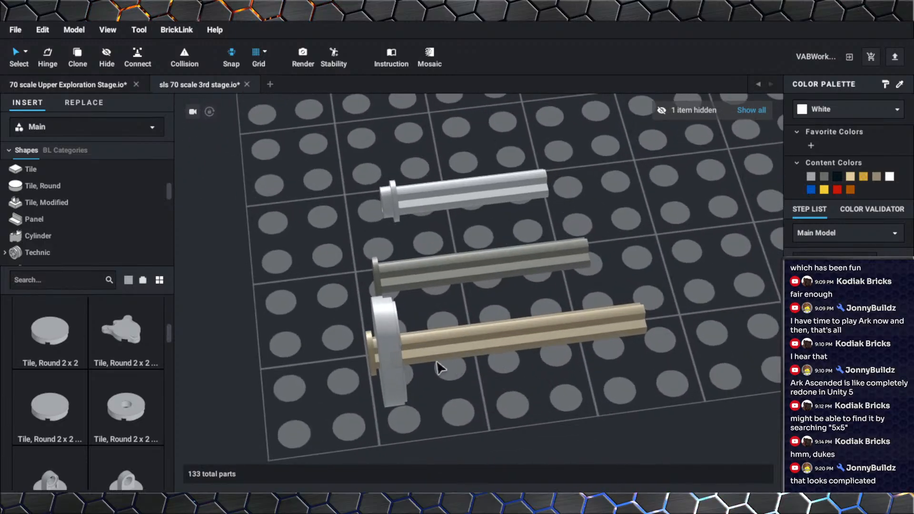
pyautogui.click(399, 366)
pyautogui.scroll(-3, 397, 367)
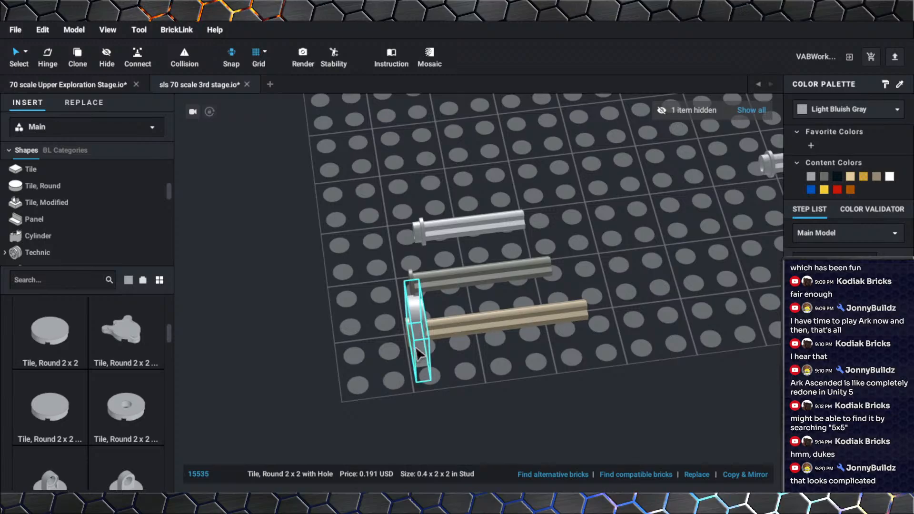
pyautogui.moveTo(417, 354); pyautogui.dragTo(421, 301)
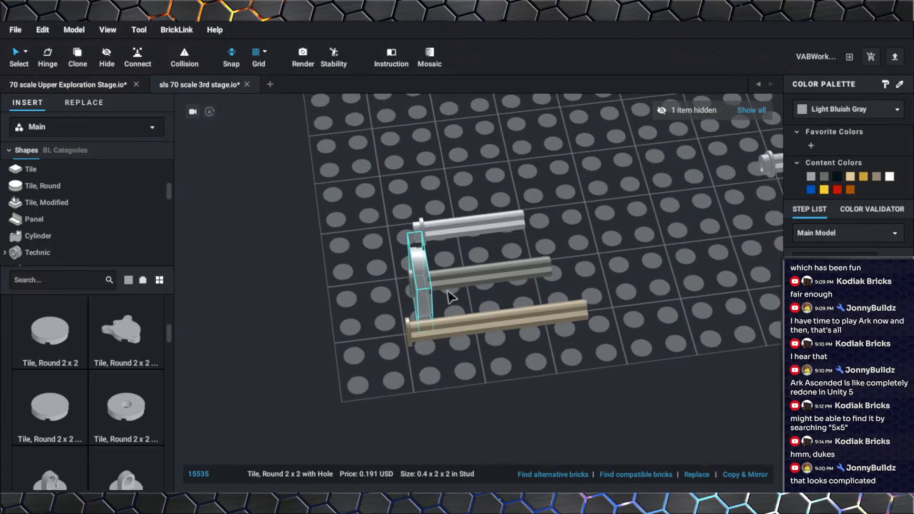
pyautogui.moveTo(447, 294); pyautogui.dragTo(612, 229, button='right')
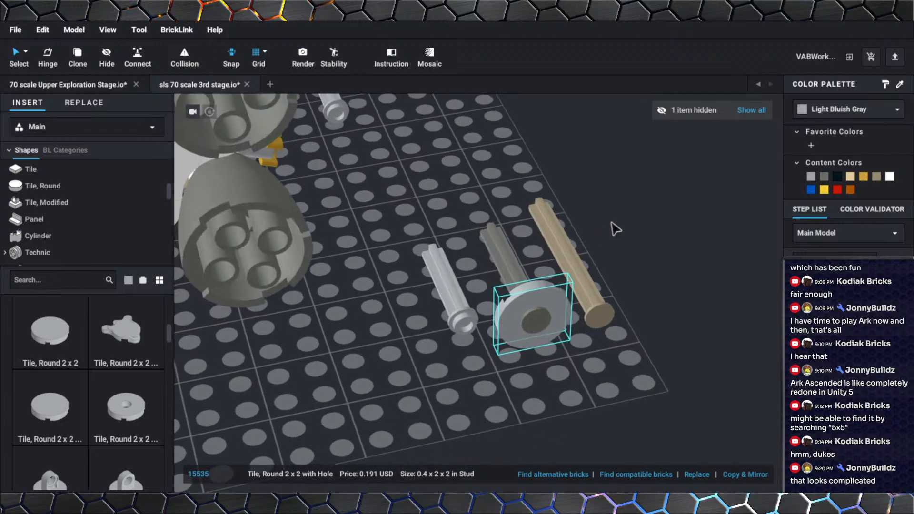
# Cut the 4L axle and its round tile with hole together as one selection.
pyautogui.keyDown('ctrl'); pyautogui.click(538, 324); pyautogui.keyUp('ctrl')
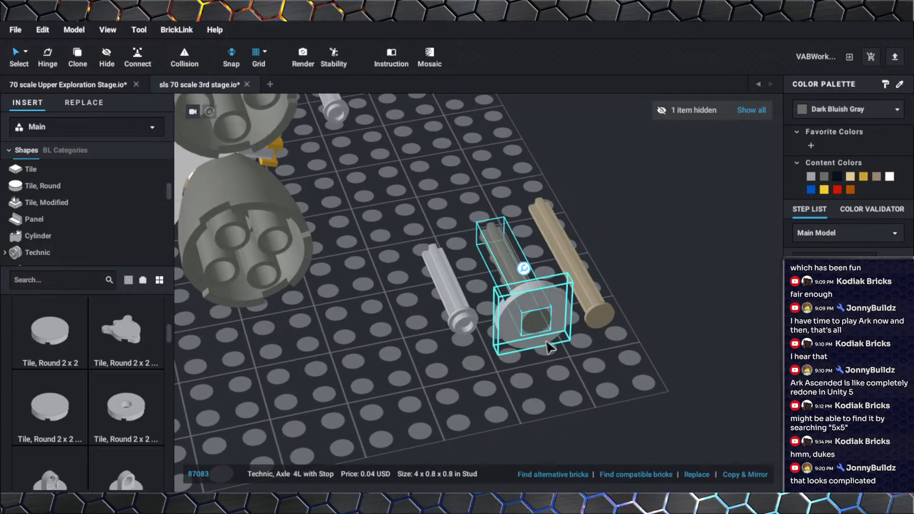
pyautogui.rightClick(544, 336)
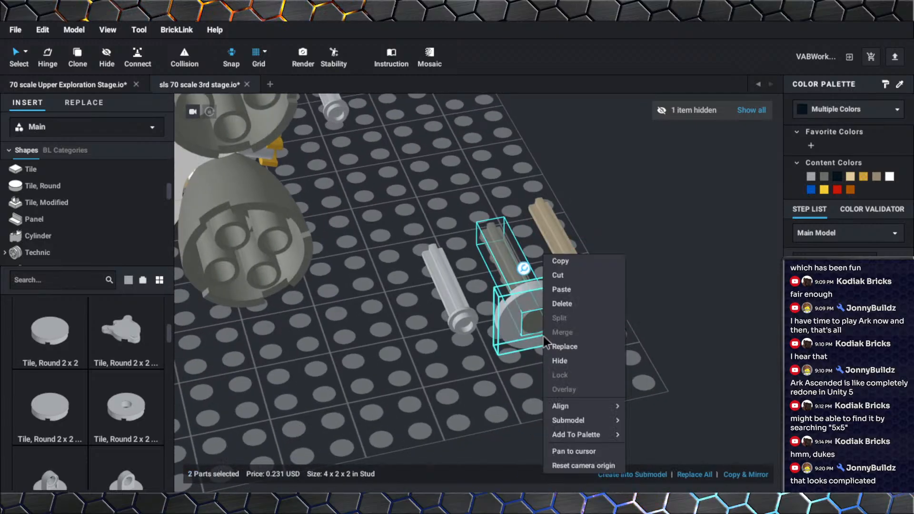
pyautogui.click(570, 273)
# Open the white tile submodel between the engines for editing and remove its central Tile, Round 2 x 2 with Bottom Stud Holder.
pyautogui.scroll(-3, 333, 407)
pyautogui.moveTo(358, 375); pyautogui.dragTo(437, 406, button='middle')
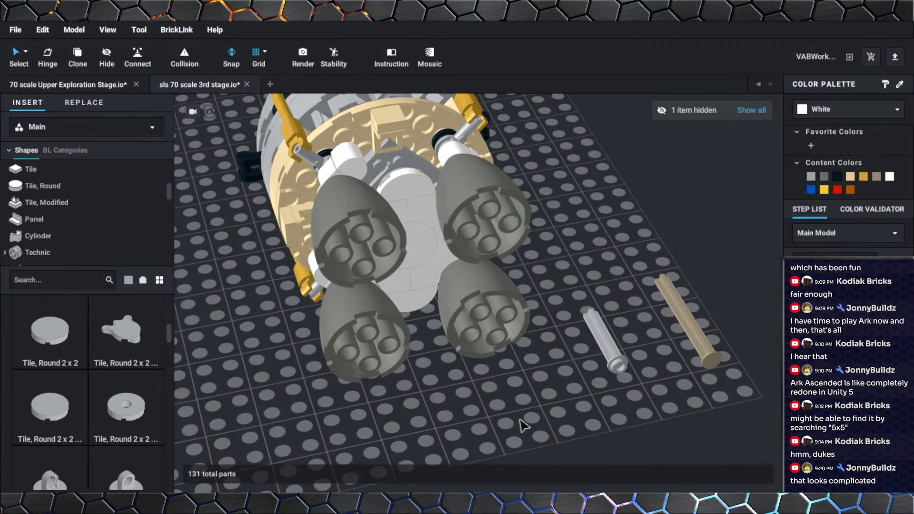
pyautogui.doubleClick(417, 255)
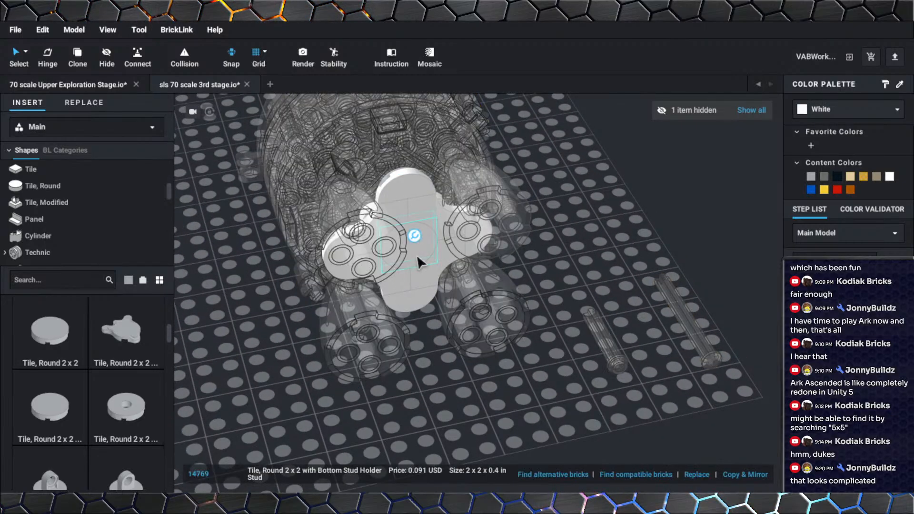
pyautogui.moveTo(420, 261); pyautogui.dragTo(409, 235, button='right')
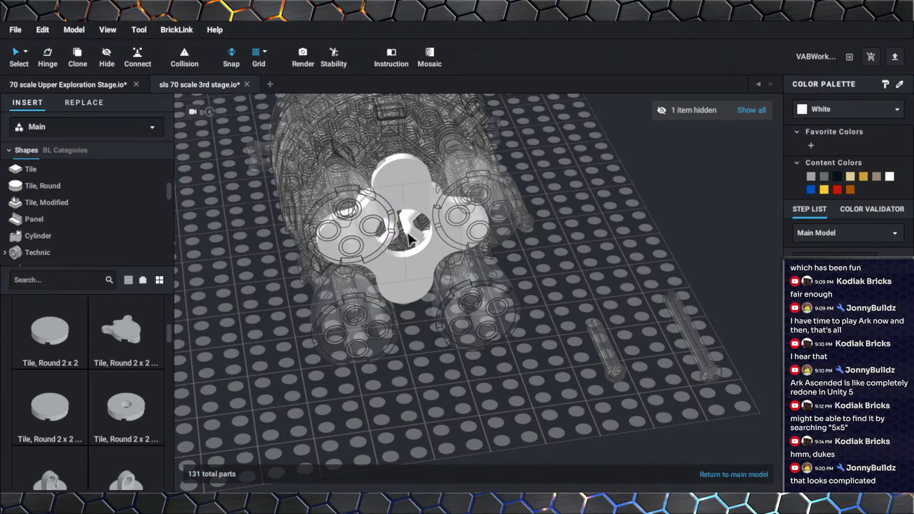
pyautogui.moveTo(425, 297); pyautogui.dragTo(451, 373, button='right')
pyautogui.rightClick(450, 376)
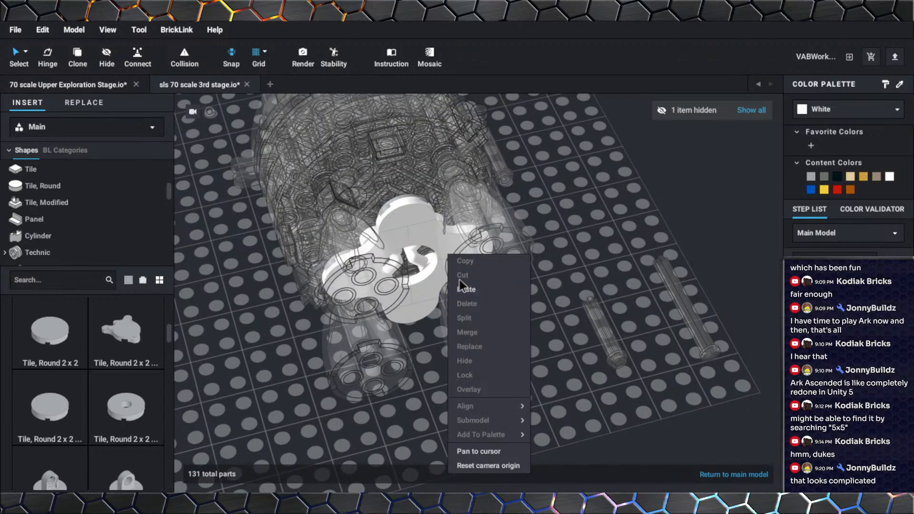
pyautogui.click(464, 291)
pyautogui.click(619, 390)
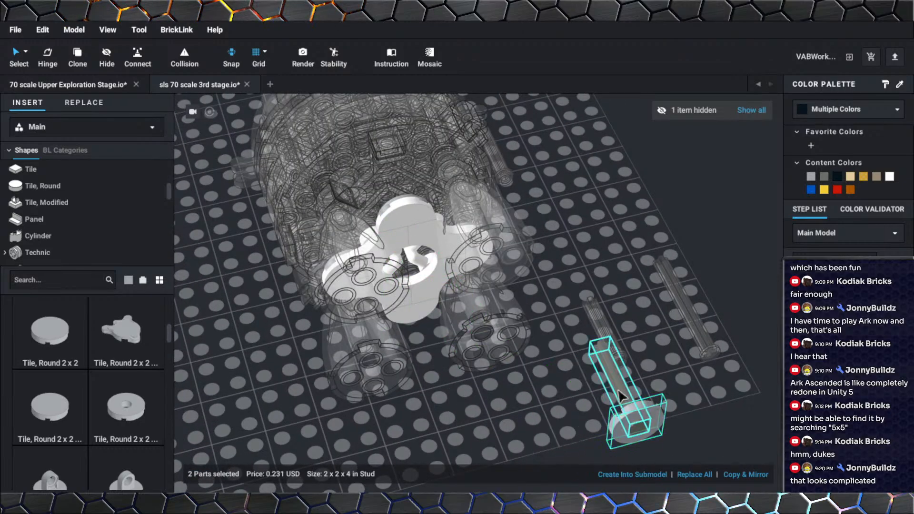
pyautogui.rightClick(614, 416)
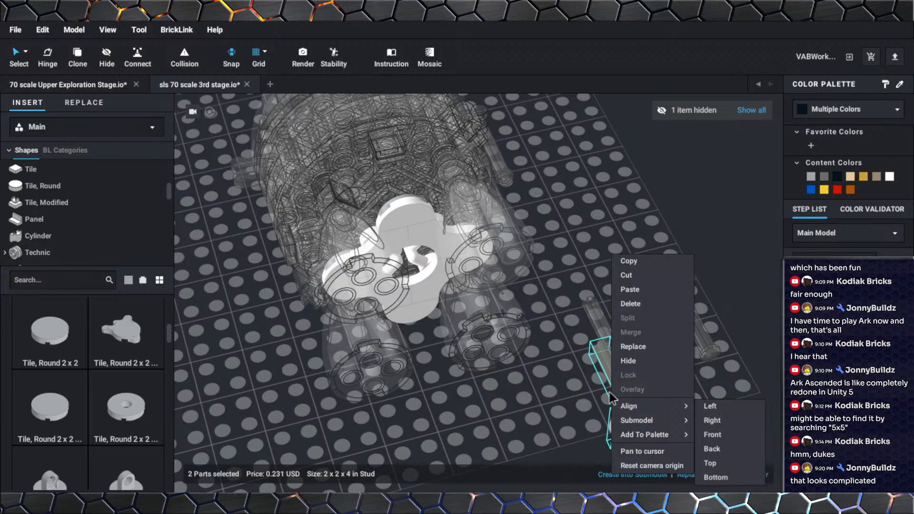
pyautogui.click(623, 272)
# Return to the main model and hide the white tile submodel between the engines.
pyautogui.click(719, 475)
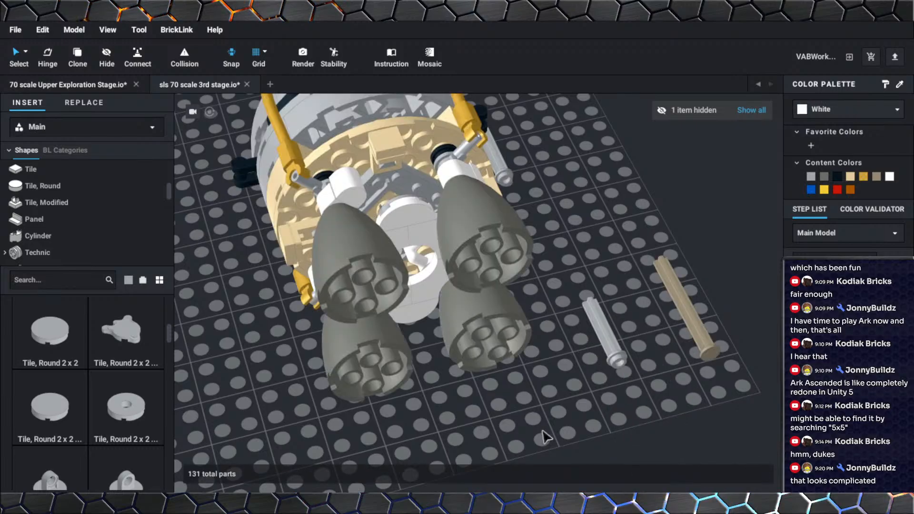
pyautogui.rightClick(509, 415)
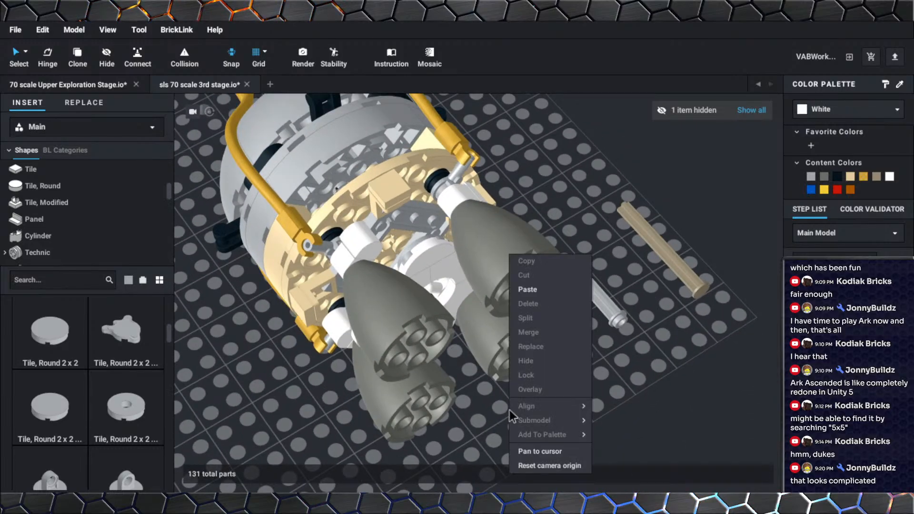
pyautogui.click(438, 344)
pyautogui.rightClick(421, 255)
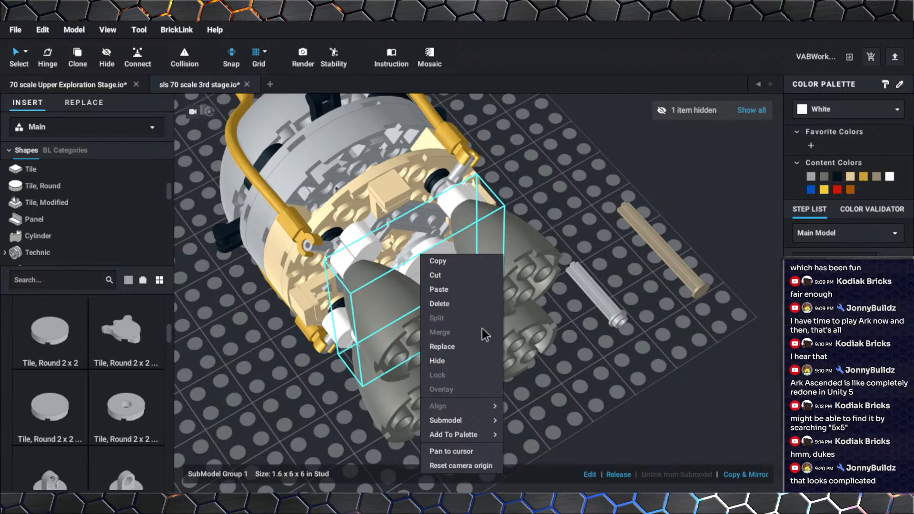
pyautogui.click(456, 360)
# Paste the 4L axle and round tile into the central opening between the engines, and show all hidden items again.
pyautogui.rightClick(550, 419)
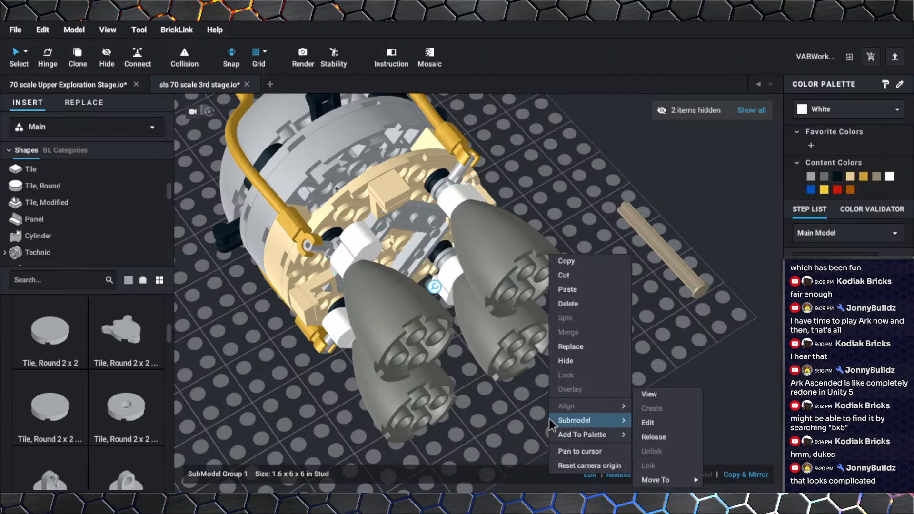
pyautogui.click(575, 293)
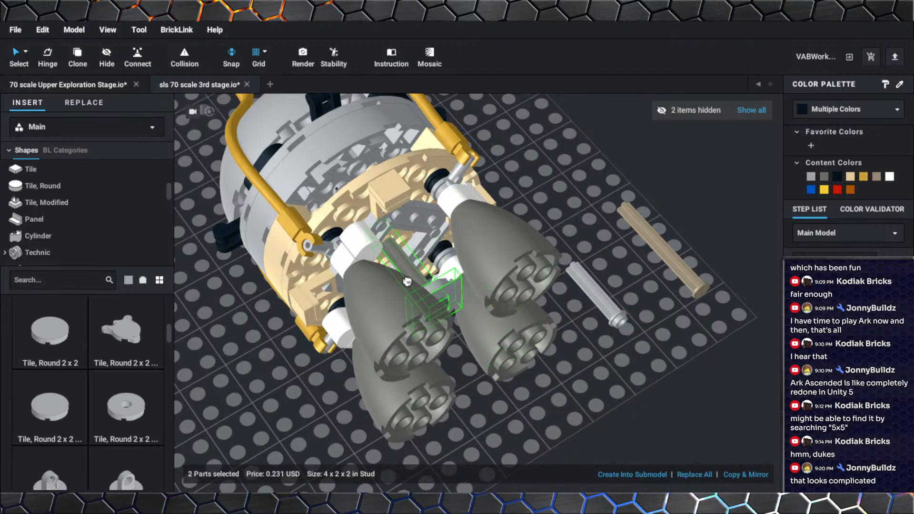
pyautogui.click(404, 280)
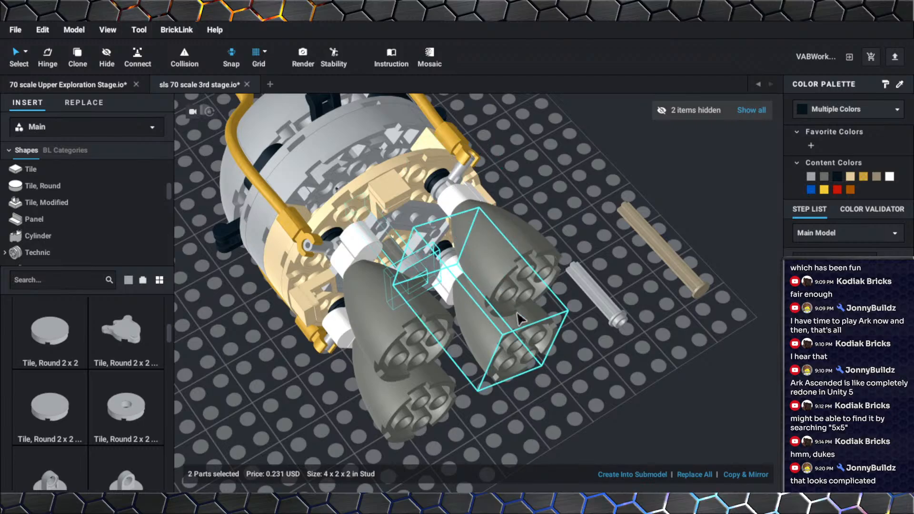
pyautogui.click(749, 110)
# Slide the axle and round tile outward along the axle's axis so the tile sits at the white submodel's central opening.
pyautogui.moveTo(671, 195); pyautogui.dragTo(696, 253, button='right')
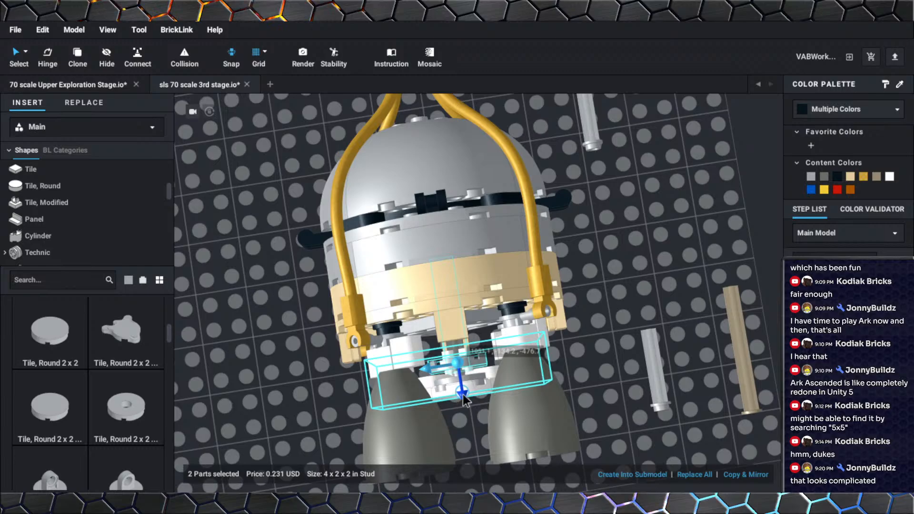
pyautogui.moveTo(467, 405); pyautogui.dragTo(471, 431)
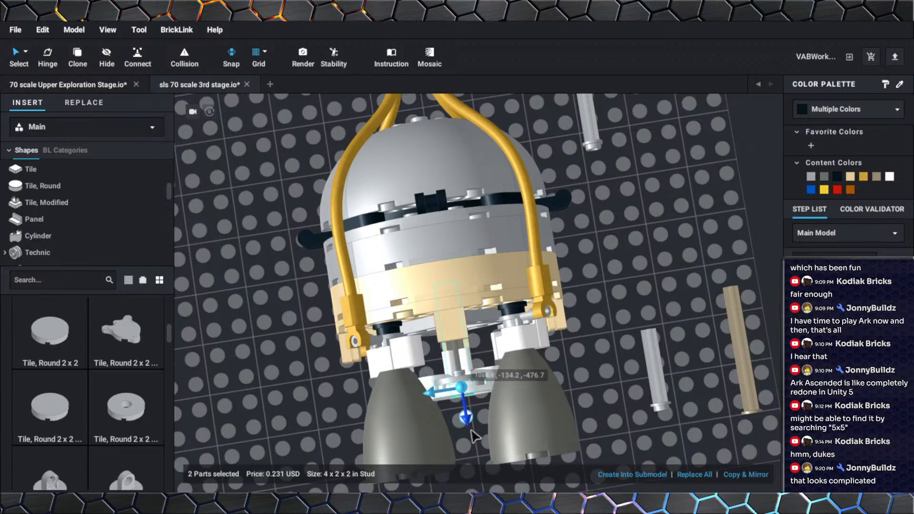
pyautogui.moveTo(471, 431); pyautogui.dragTo(474, 406, button='right')
pyautogui.scroll(3, 474, 405)
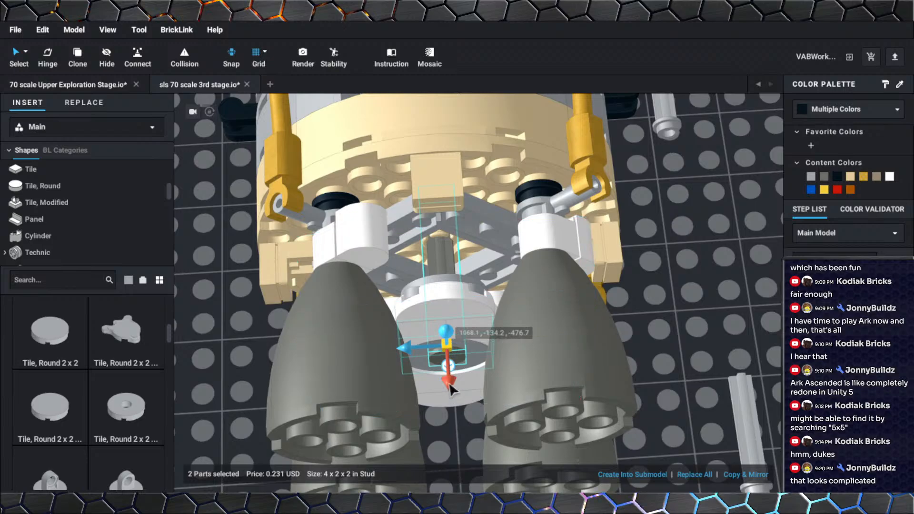
pyautogui.moveTo(450, 386); pyautogui.dragTo(451, 395)
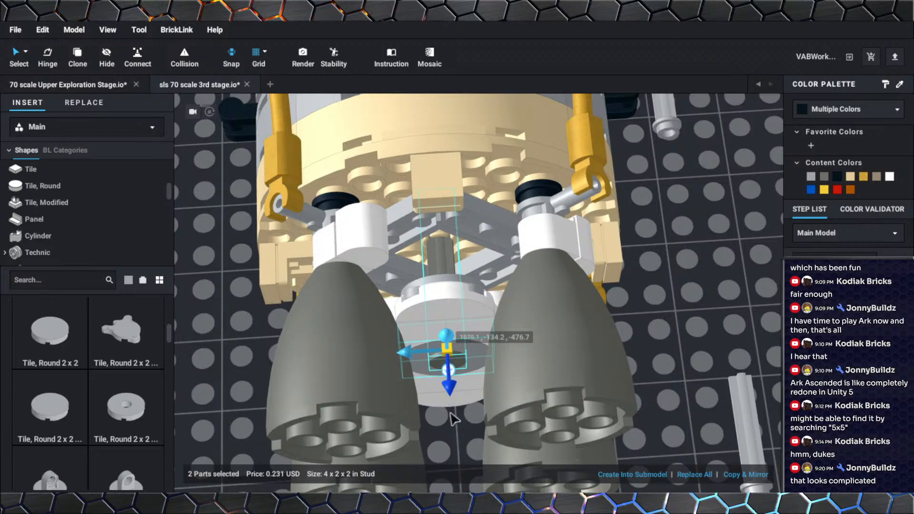
# Recolour the central round tile with hole to White.
pyautogui.click(645, 347)
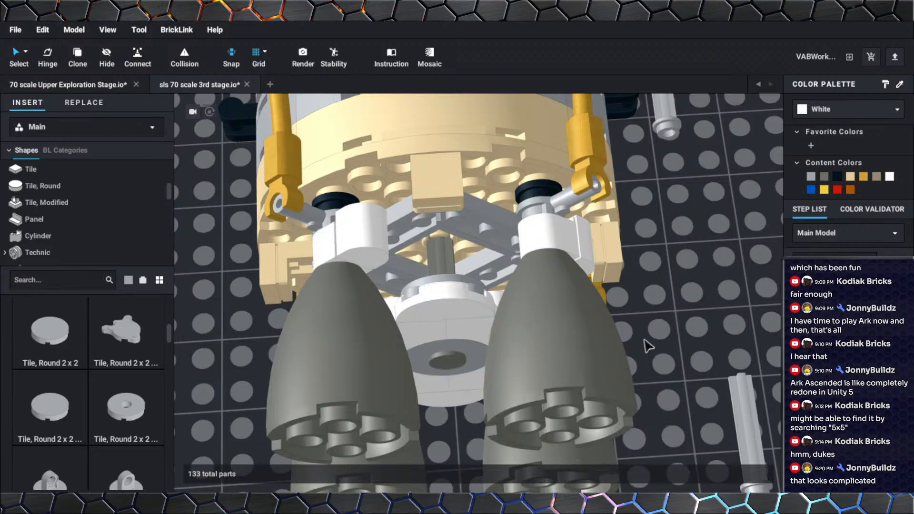
pyautogui.click(476, 353)
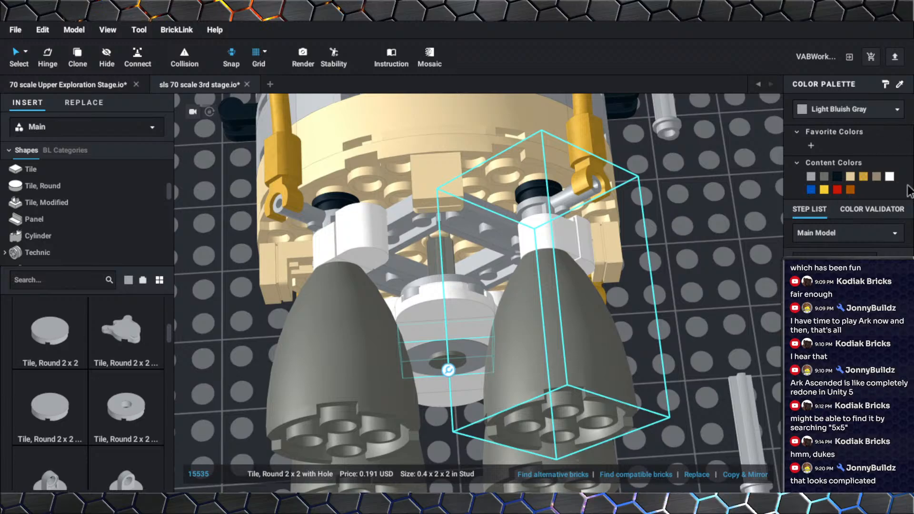
pyautogui.click(890, 177)
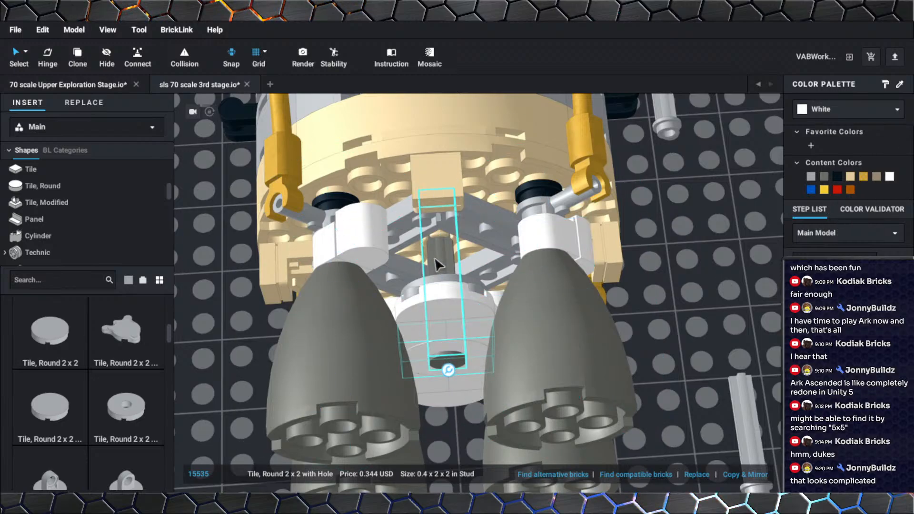
# Hide the front tan Brick, Round Corner 4 x 4 Macaroni Wide above the engines to inspect how the axle fits inside.
pyautogui.rightClick(460, 117)
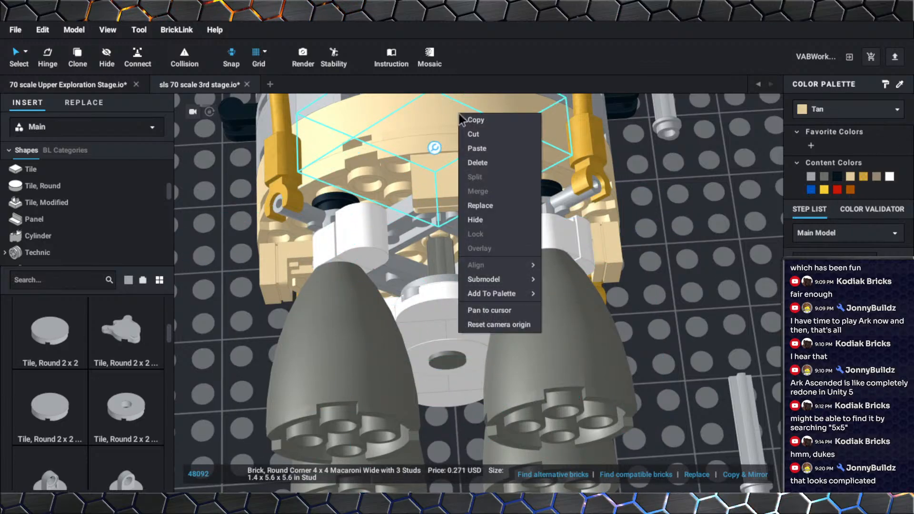
pyautogui.click(477, 219)
pyautogui.moveTo(477, 192); pyautogui.dragTo(479, 173, button='right')
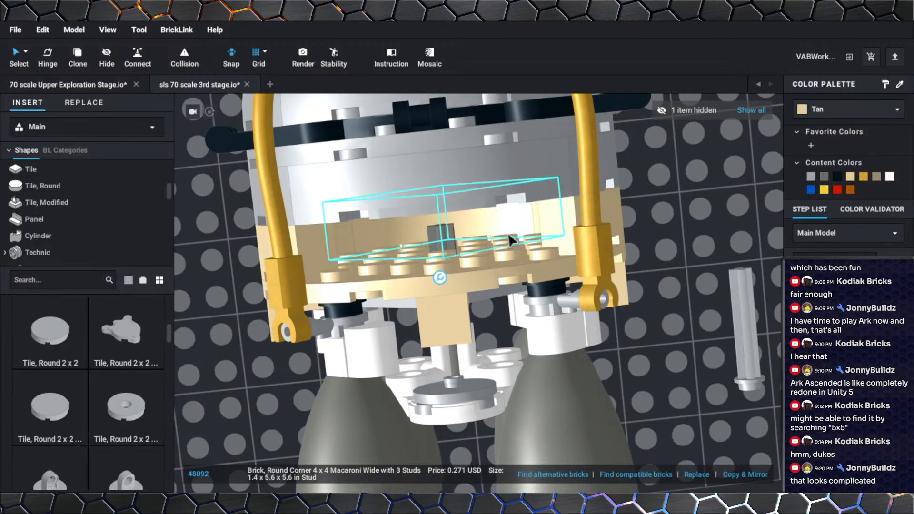
pyautogui.moveTo(509, 233); pyautogui.dragTo(494, 268, button='right')
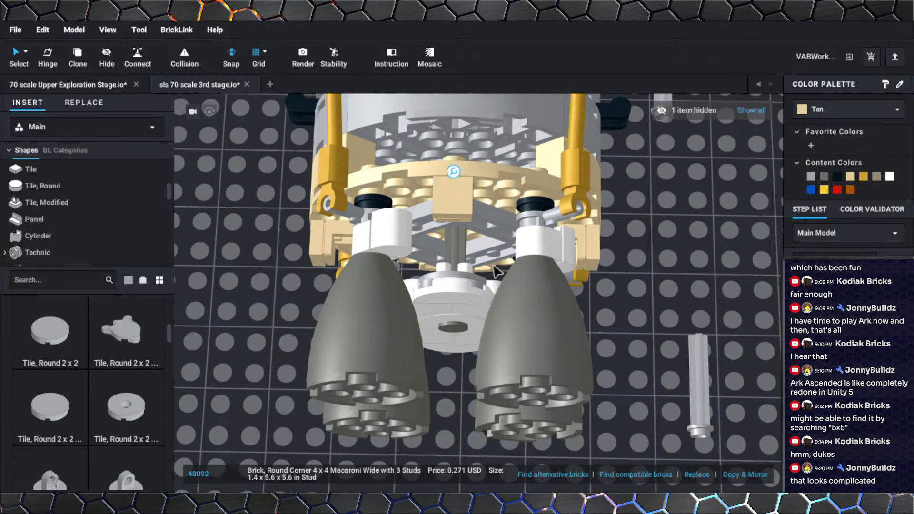
pyautogui.moveTo(494, 269); pyautogui.dragTo(494, 270, button='right')
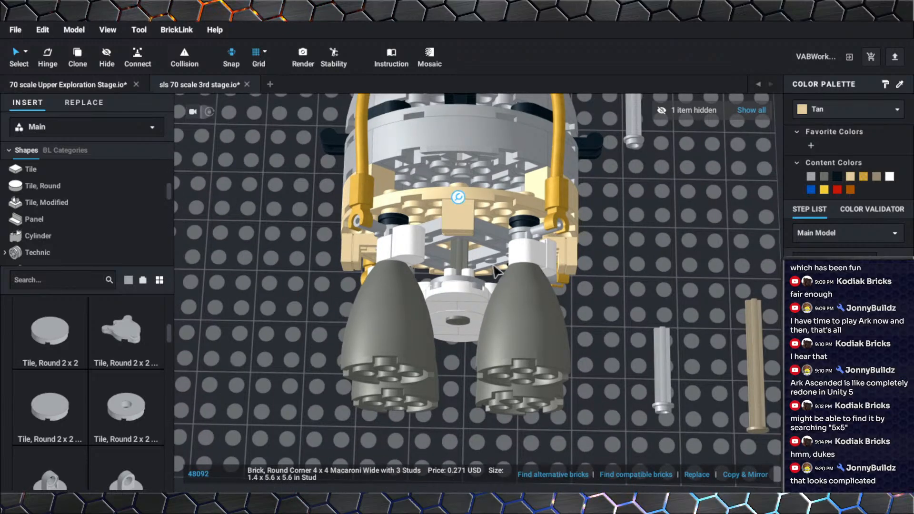
# Hide the front Light Bluish Gray Brick, Round Corner 4 x 4 Macaroni Wide to expose more of the stage interior around the axle end.
pyautogui.moveTo(495, 271); pyautogui.dragTo(490, 222, button='right')
pyautogui.rightClick(488, 219)
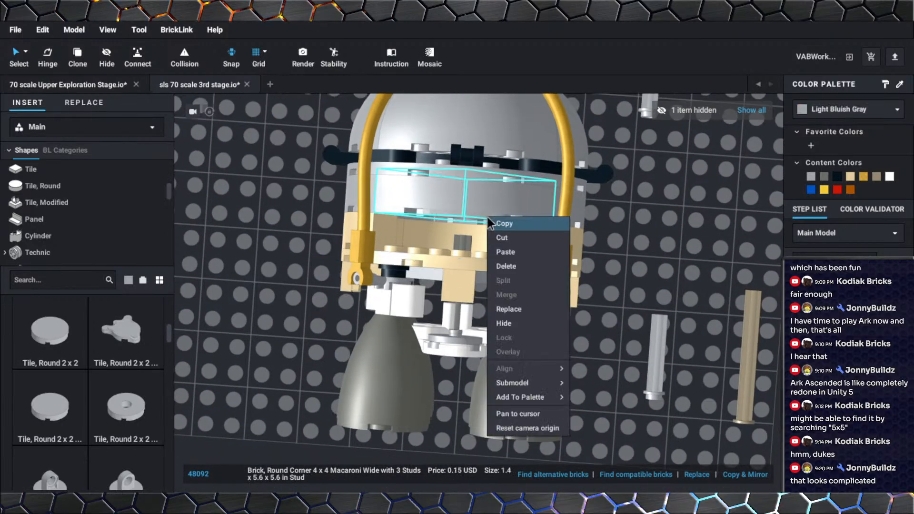
pyautogui.click(526, 323)
pyautogui.moveTo(525, 323); pyautogui.dragTo(500, 298, button='right')
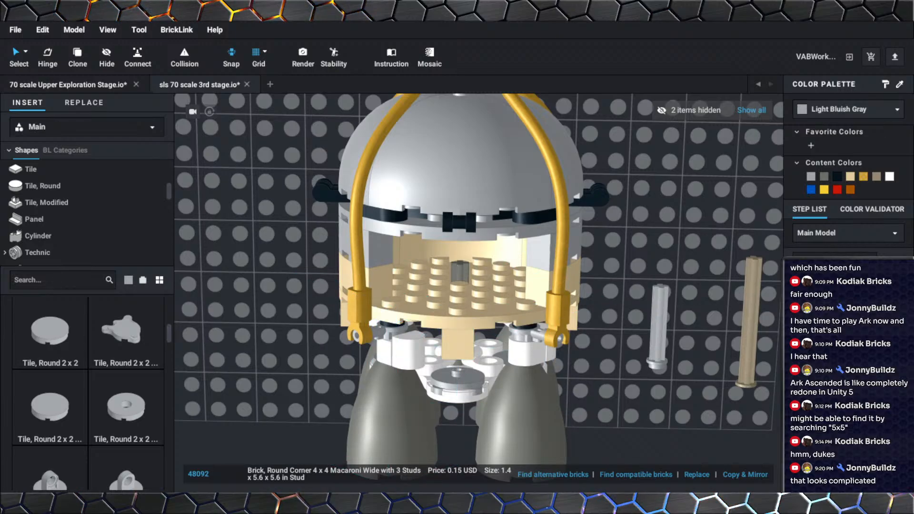
pyautogui.moveTo(568, 205)
pyautogui.mouseDown(button='right')
pyautogui.moveTo(571, 189)
pyautogui.moveTo(564, 193)
pyautogui.mouseUp(button='right')
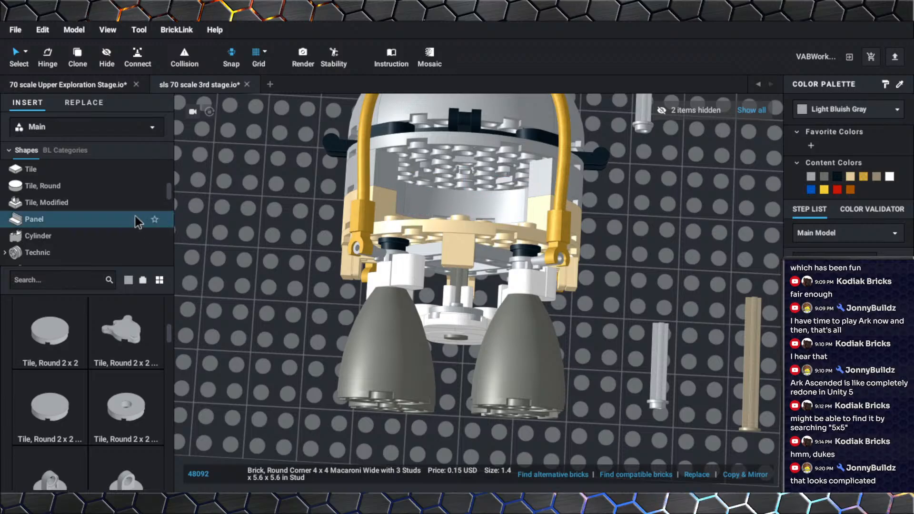
# Browse the part library to the Brick, Round category and find the 2 x 2 round brick with axle hole.
pyautogui.scroll(-6, 31, 204)
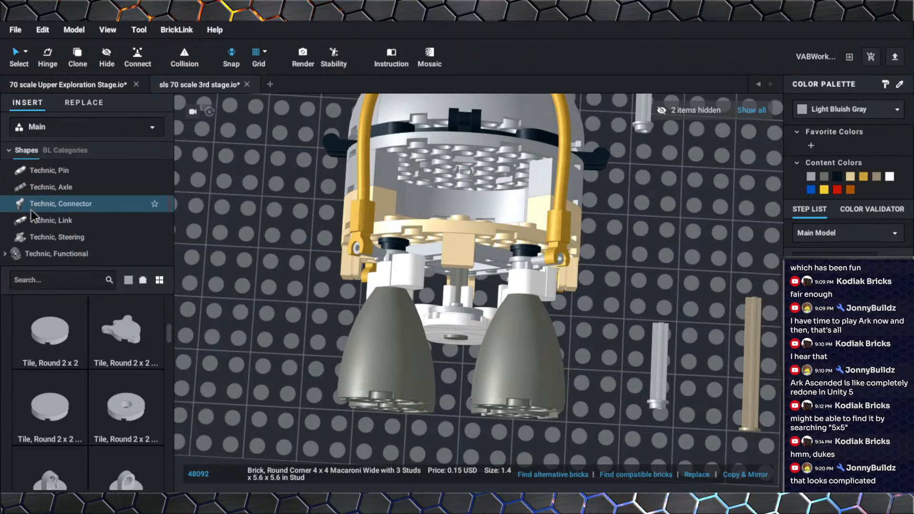
pyautogui.scroll(-3, 30, 210)
pyautogui.scroll(12, 31, 209)
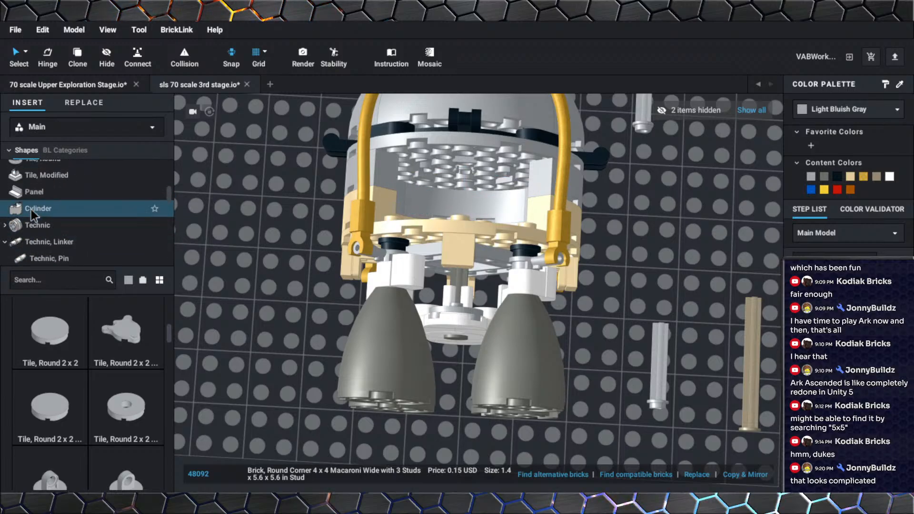
pyautogui.scroll(6, 32, 209)
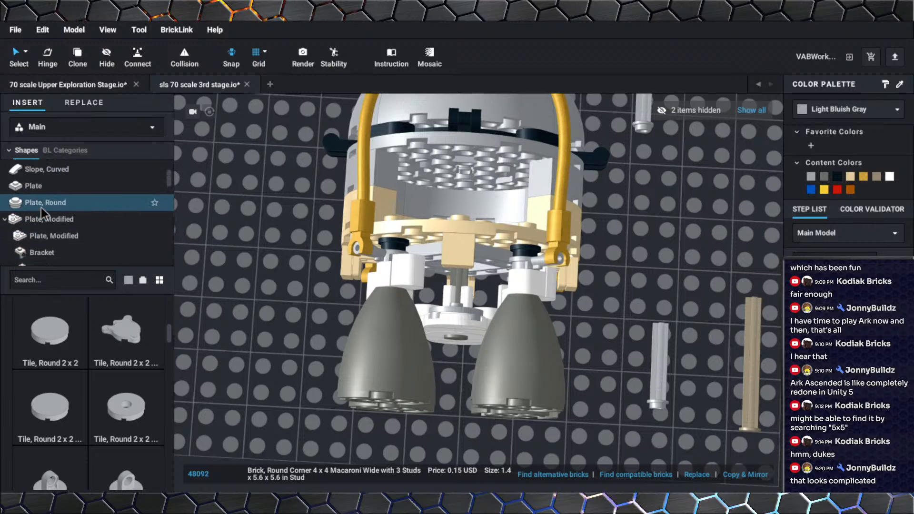
pyautogui.scroll(3, 41, 207)
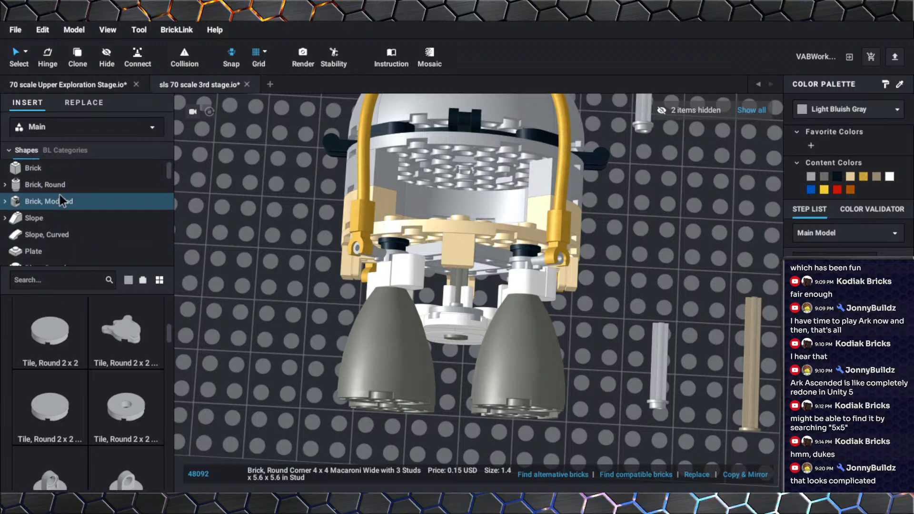
pyautogui.click(61, 186)
pyautogui.scroll(-8, 100, 330)
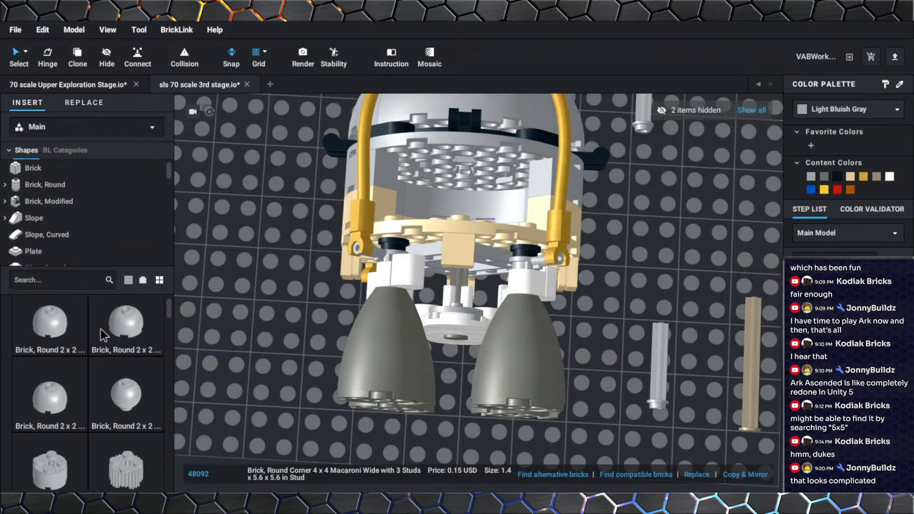
pyautogui.scroll(-1, 96, 333)
pyautogui.moveTo(67, 378); pyautogui.dragTo(317, 339)
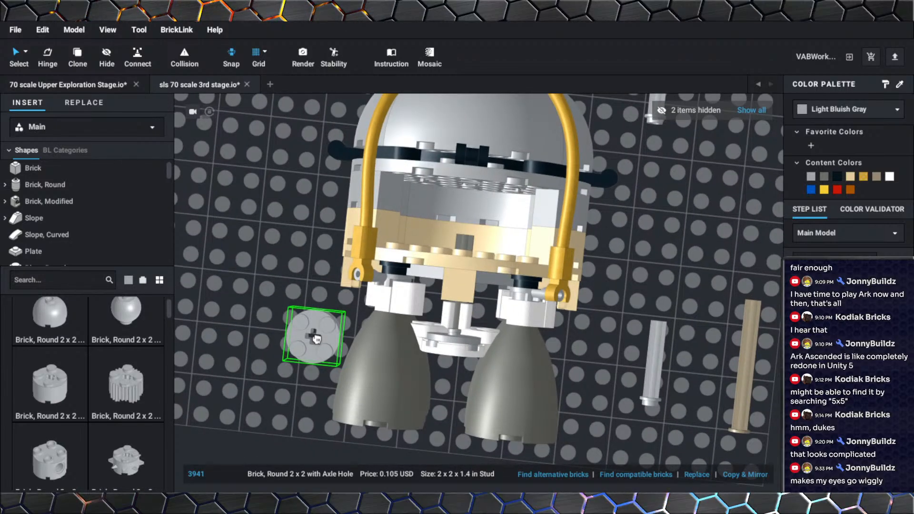
pyautogui.moveTo(316, 339); pyautogui.dragTo(315, 336, button='right')
pyautogui.moveTo(315, 336); pyautogui.dragTo(476, 223)
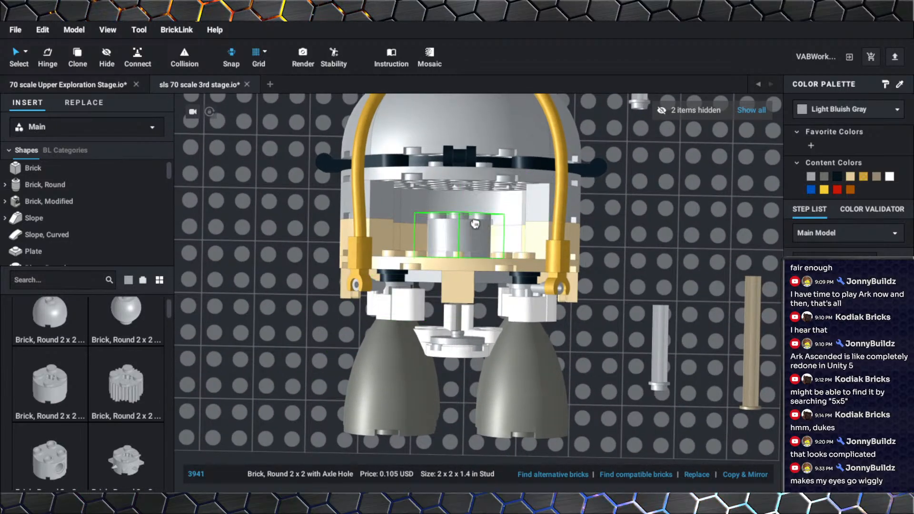
pyautogui.moveTo(476, 224); pyautogui.dragTo(477, 233, button='right')
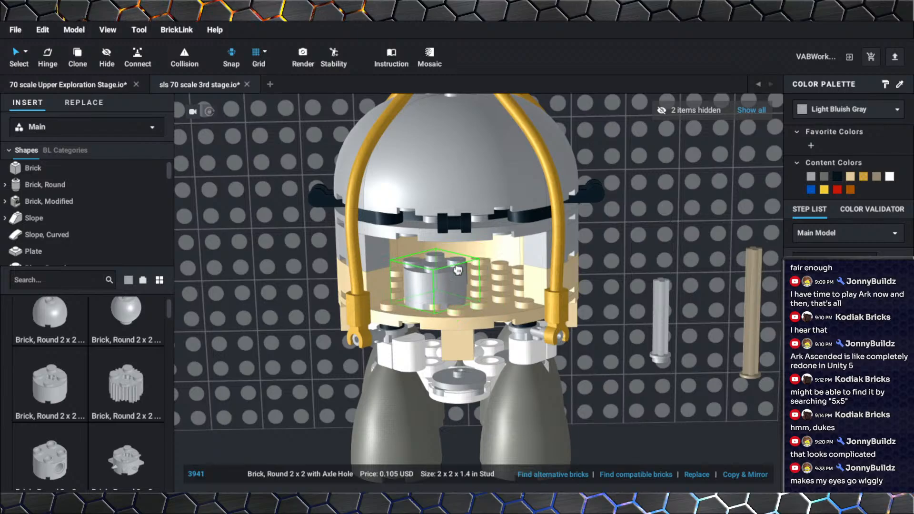
pyautogui.press('Escape')
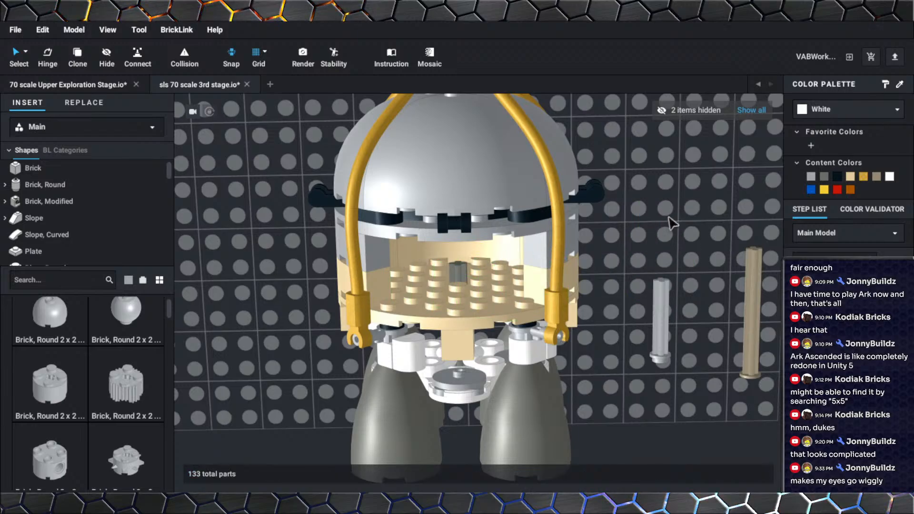
# Unhide all parts and rotate the whole third stage upright so its engines point down toward the baseplate.
pyautogui.scroll(-5, 670, 219)
pyautogui.moveTo(646, 244); pyautogui.dragTo(651, 218, button='right')
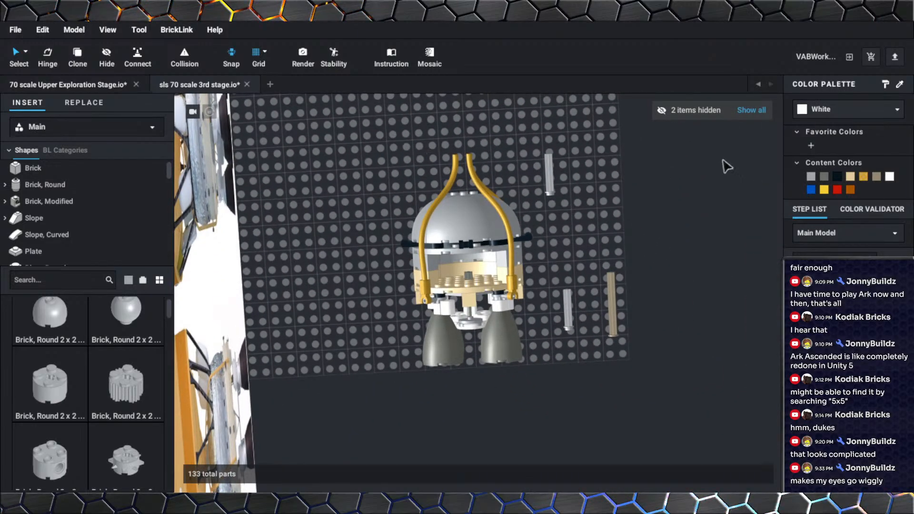
pyautogui.click(748, 110)
pyautogui.moveTo(386, 165); pyautogui.dragTo(520, 396)
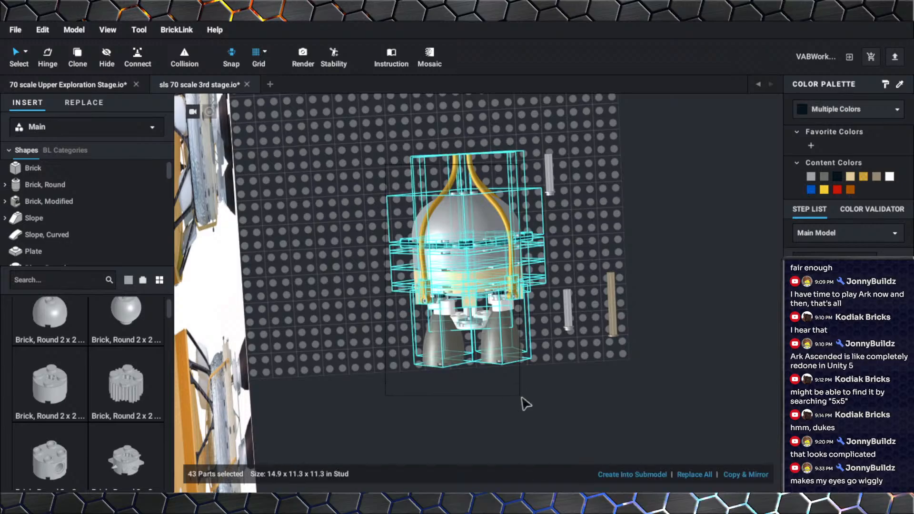
pyautogui.press('Down')
pyautogui.click(521, 373)
# Hide the front tan and front Light Bluish Gray Brick, Round Corner 4 x 4 Macaroni Wide to expose the stage interior.
pyautogui.moveTo(521, 374); pyautogui.dragTo(496, 316, button='right')
pyautogui.scroll(10, 514, 376)
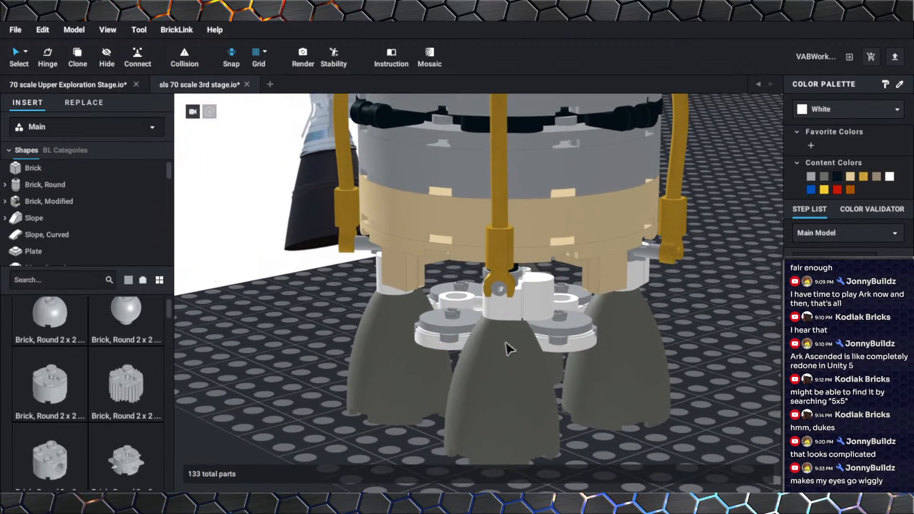
pyautogui.moveTo(489, 357); pyautogui.dragTo(525, 267, button='right')
pyautogui.click(527, 266)
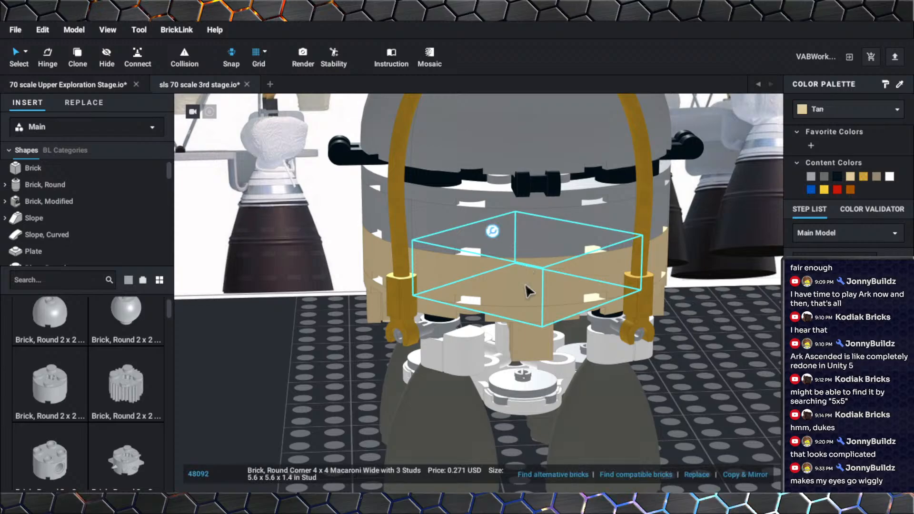
pyautogui.rightClick(526, 260)
pyautogui.click(544, 357)
pyautogui.scroll(3, 520, 328)
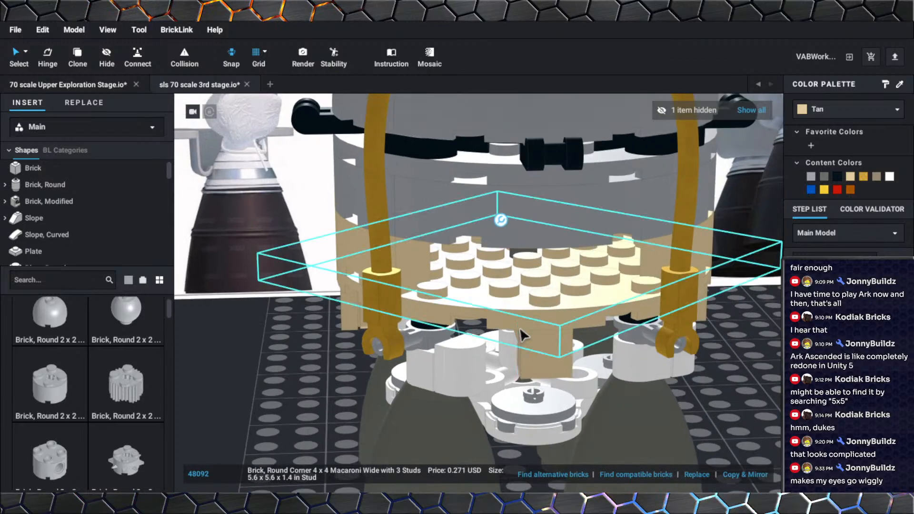
pyautogui.rightClick(539, 198)
pyautogui.click(565, 307)
pyautogui.scroll(-5, 561, 314)
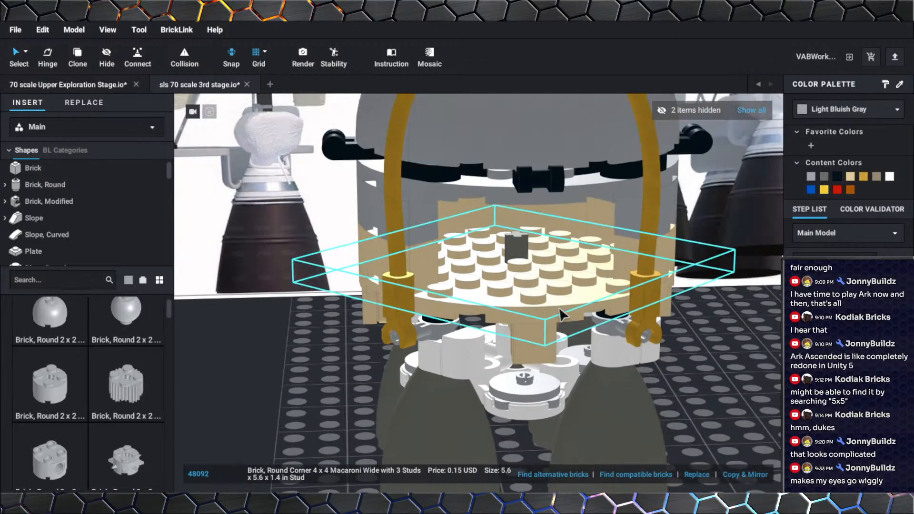
# Hide the EUS-Renders.jpg reference image behind the stage.
pyautogui.moveTo(556, 302)
pyautogui.mouseDown(button='right')
pyautogui.moveTo(558, 335)
pyautogui.moveTo(551, 320)
pyautogui.moveTo(561, 310)
pyautogui.mouseUp(button='right')
pyautogui.scroll(-5, 552, 312)
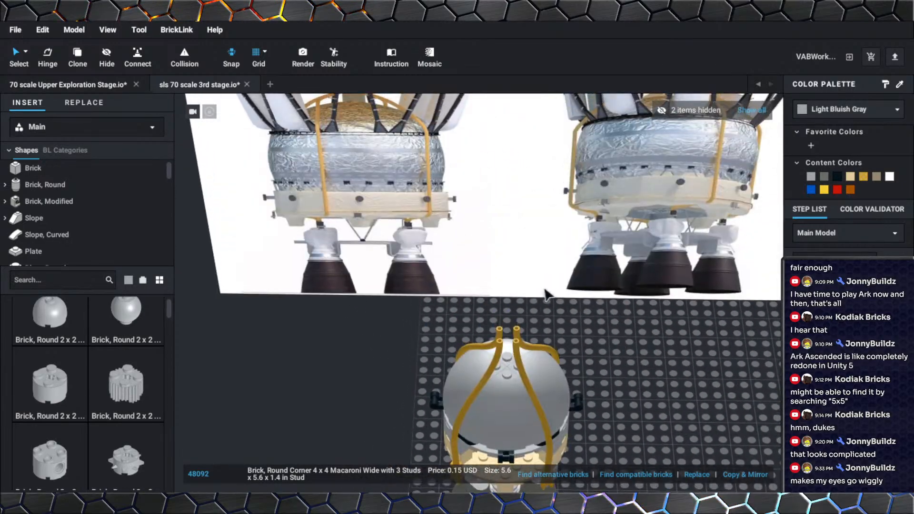
pyautogui.rightClick(562, 310)
pyautogui.click(558, 339)
pyautogui.moveTo(561, 353); pyautogui.dragTo(565, 280, button='right')
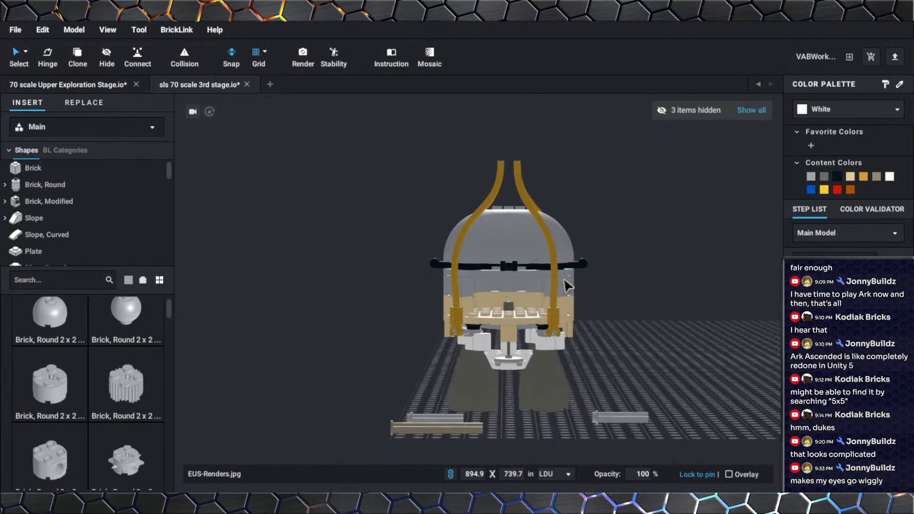
# Stack two Brick, Round 2 x 2 with Axle Hole in Light Bluish Gray over the axle end at the tan plate's centre.
pyautogui.scroll(6, 578, 327)
pyautogui.click(577, 320)
pyautogui.moveTo(555, 263); pyautogui.dragTo(537, 230, button='middle')
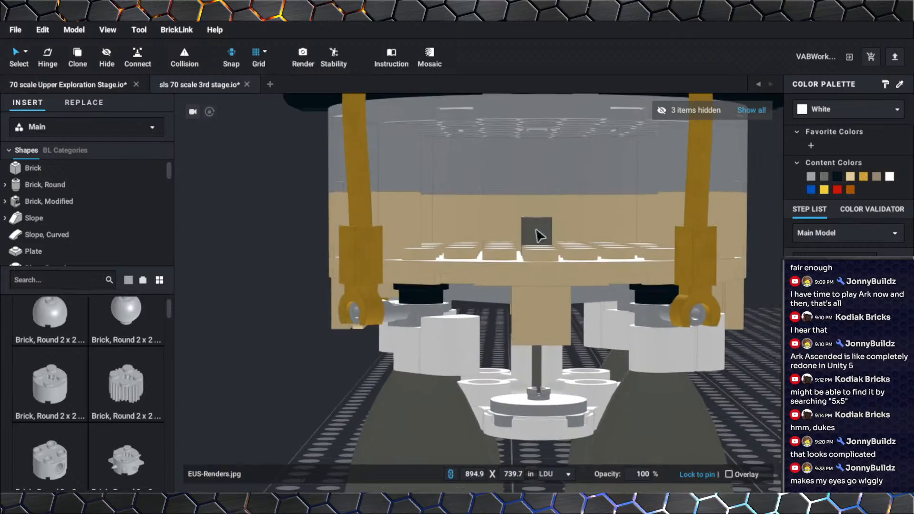
pyautogui.moveTo(537, 229); pyautogui.dragTo(536, 234, button='right')
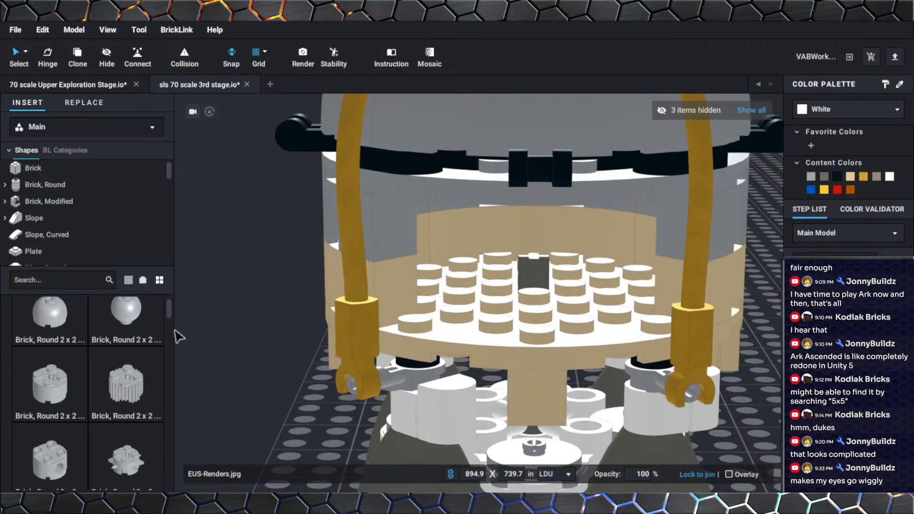
pyautogui.click(46, 399)
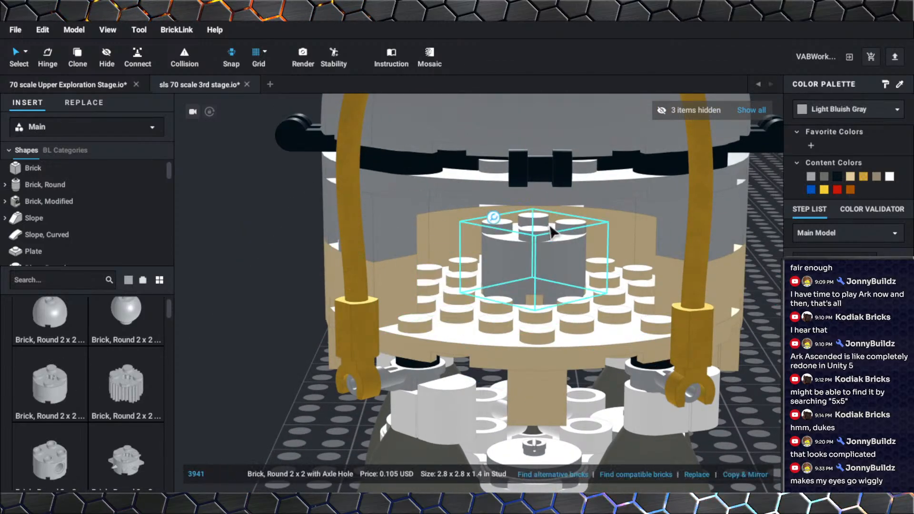
pyautogui.moveTo(570, 272); pyautogui.dragTo(563, 350, button='right')
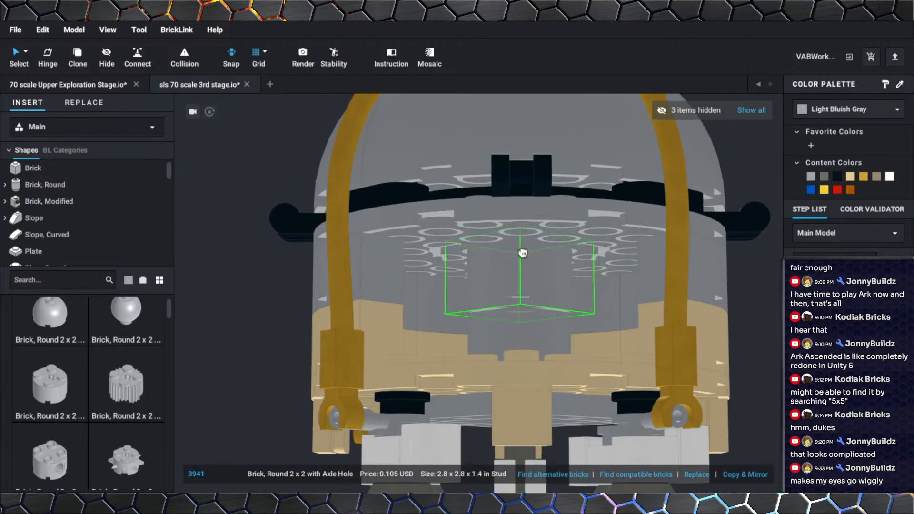
pyautogui.press('Escape')
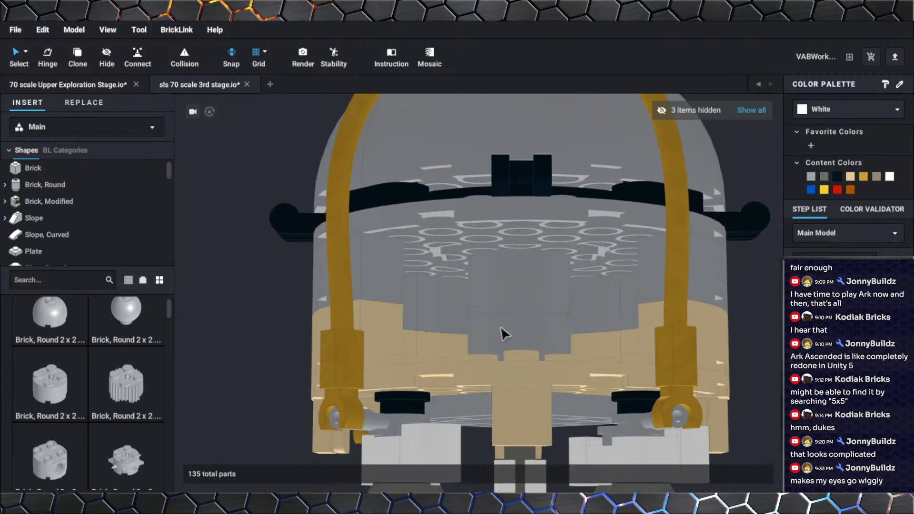
pyautogui.moveTo(501, 327); pyautogui.dragTo(507, 277, button='right')
pyautogui.scroll(-2, 508, 276)
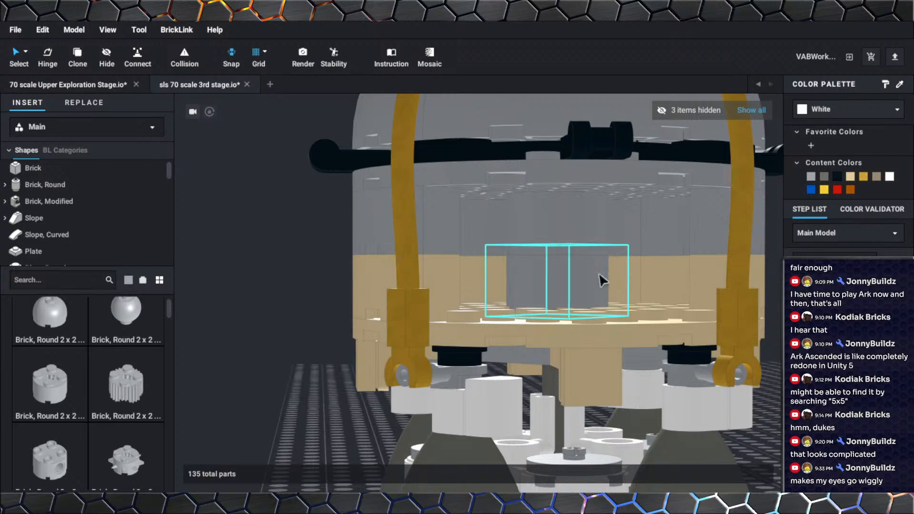
pyautogui.scroll(-5, 598, 273)
pyautogui.scroll(-3, 657, 317)
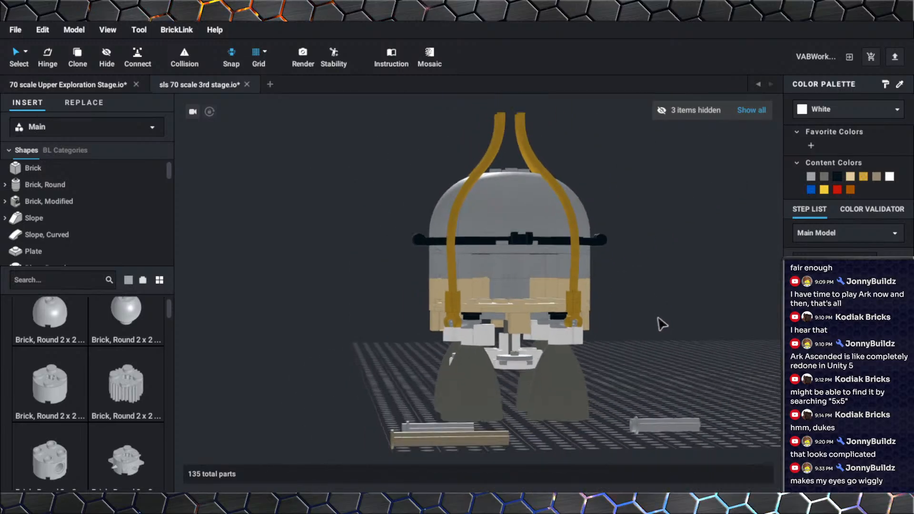
# Nudge the central axle and white round tile with hole together along the axle's axis toward the stage.
pyautogui.scroll(8, 651, 323)
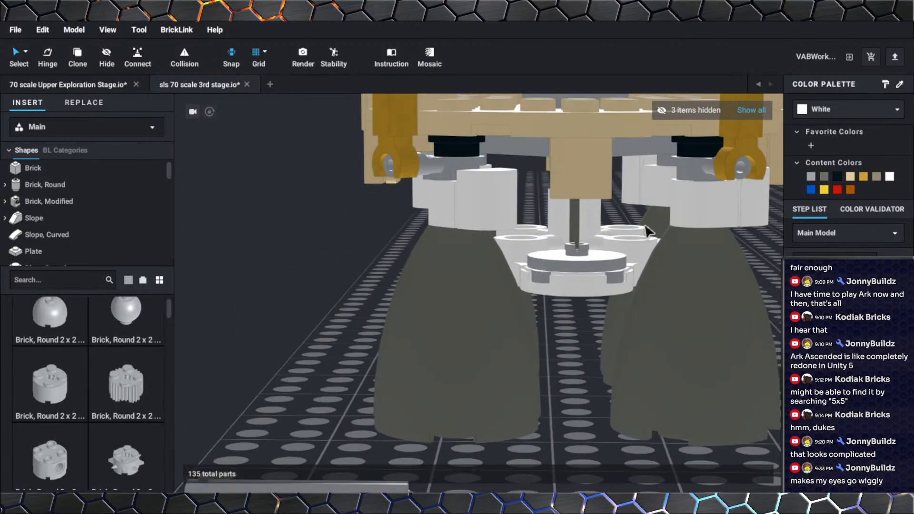
pyautogui.moveTo(645, 226); pyautogui.dragTo(645, 249, button='right')
pyautogui.moveTo(574, 271); pyautogui.dragTo(573, 267, button='right')
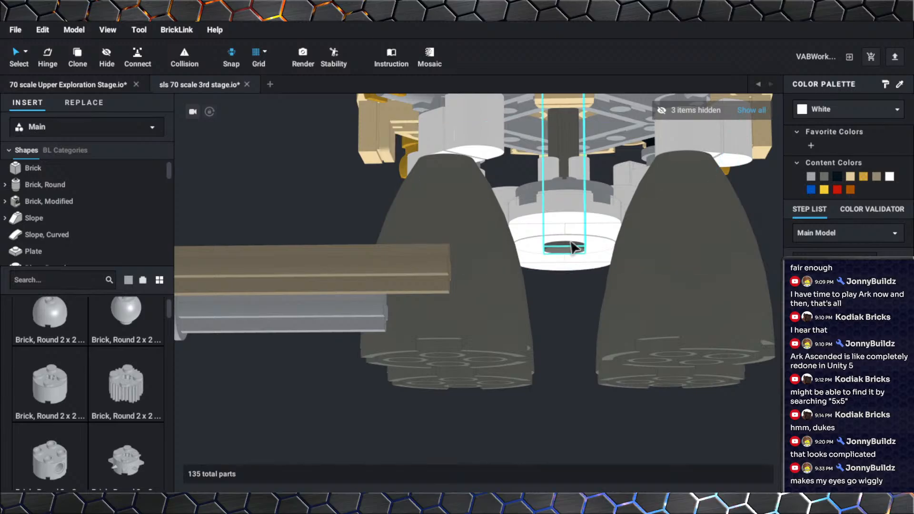
pyautogui.click(571, 243)
pyautogui.keyDown('ctrl'); pyautogui.click(587, 246); pyautogui.keyUp('ctrl')
pyautogui.moveTo(586, 245); pyautogui.dragTo(570, 265, button='middle')
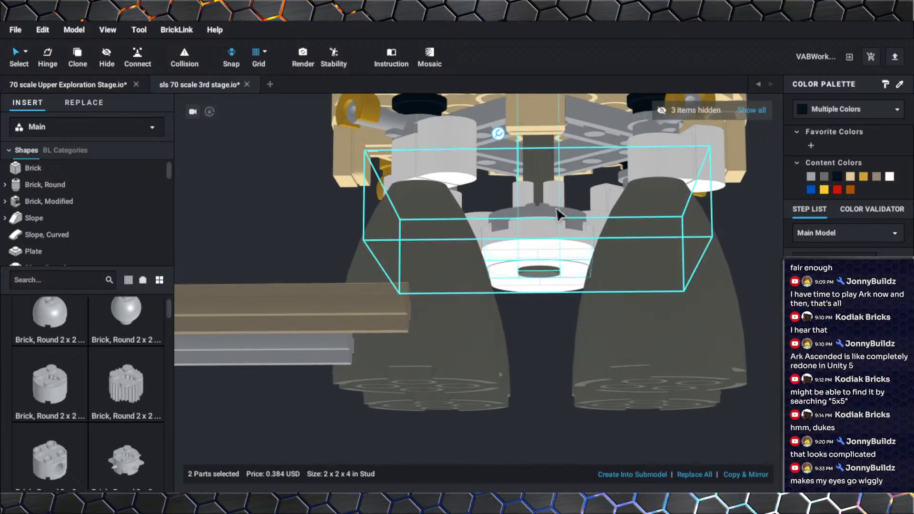
pyautogui.moveTo(542, 168); pyautogui.dragTo(542, 163)
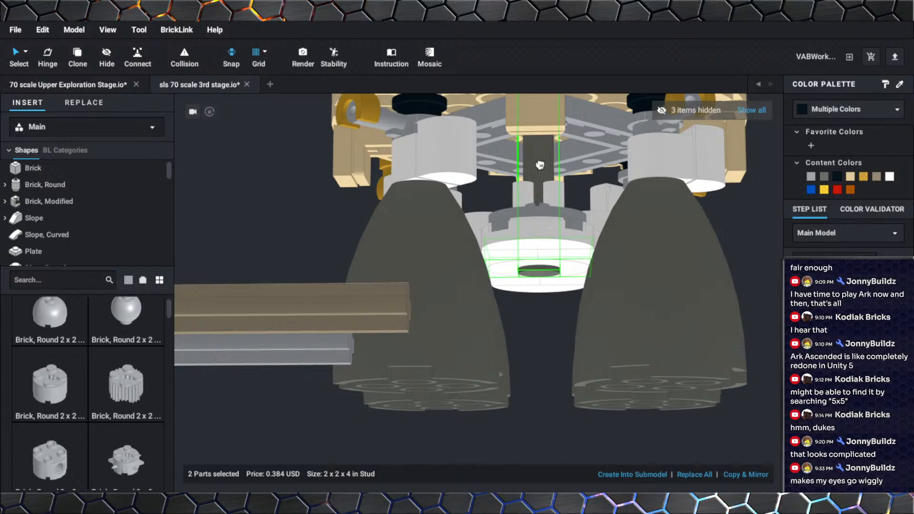
pyautogui.scroll(-3, 575, 191)
pyautogui.click(651, 221)
pyautogui.moveTo(651, 222); pyautogui.dragTo(666, 243, button='right')
pyautogui.scroll(-2, 653, 226)
pyautogui.scroll(3, 664, 241)
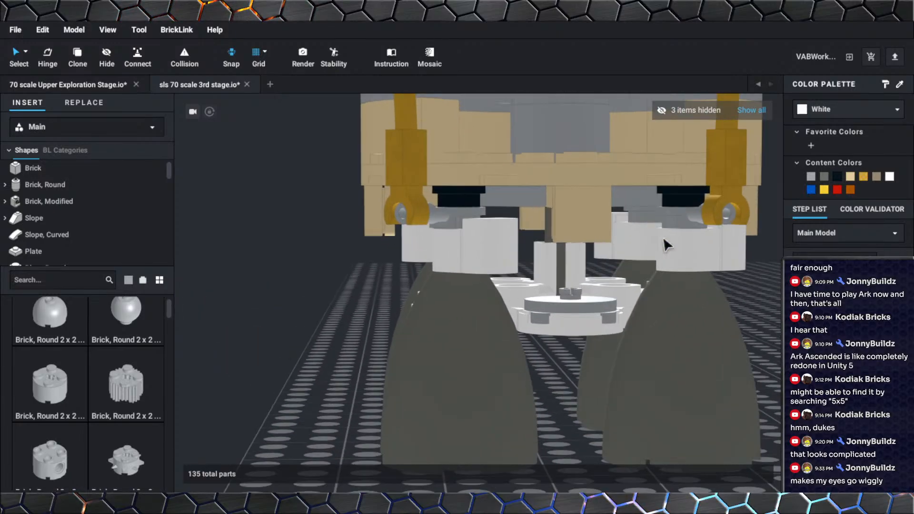
# Unhide all parts, then hide only the EUS-Renders.jpg reference image again.
pyautogui.scroll(-7, 568, 270)
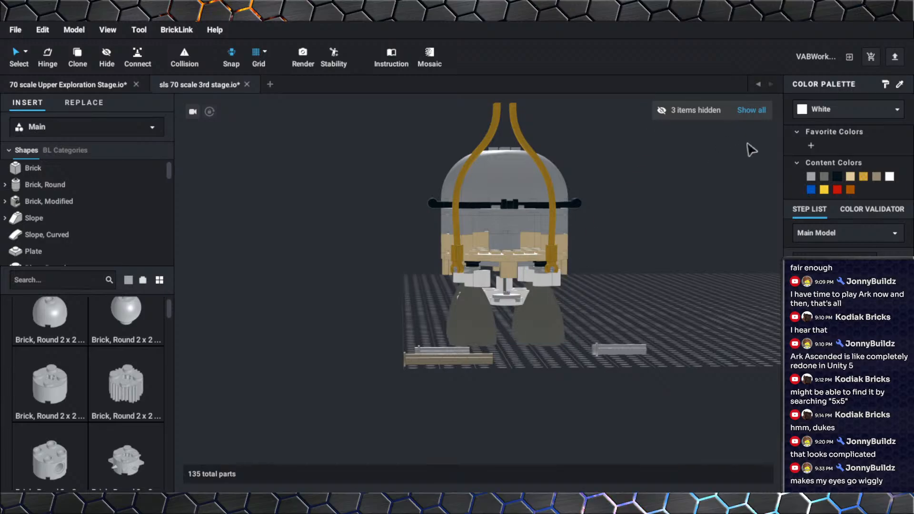
pyautogui.click(760, 115)
pyautogui.rightClick(588, 250)
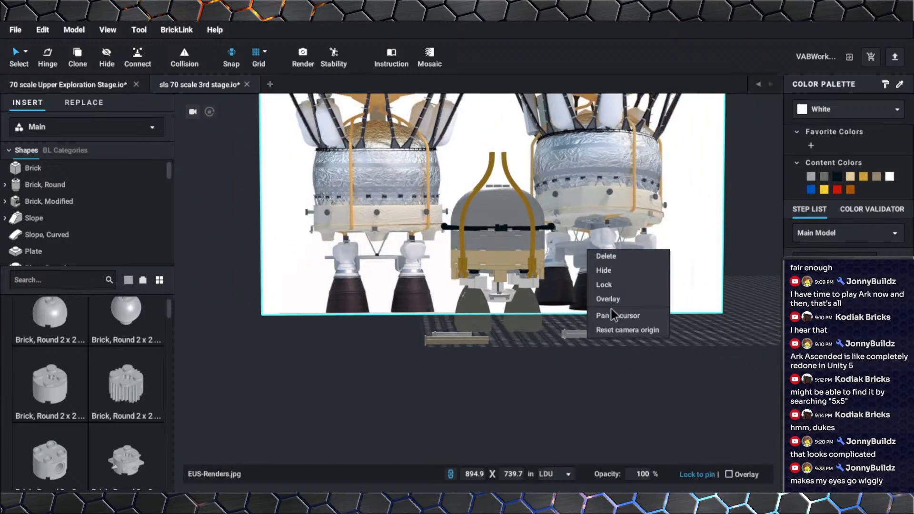
pyautogui.click(603, 270)
# Delete the three spare axles lying loose on the baseplate beside the stage.
pyautogui.scroll(3, 607, 305)
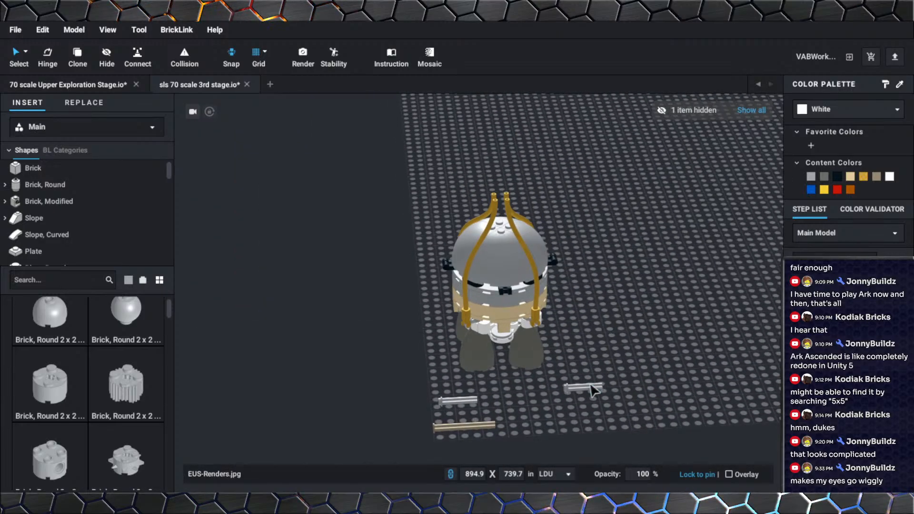
pyautogui.press('Delete')
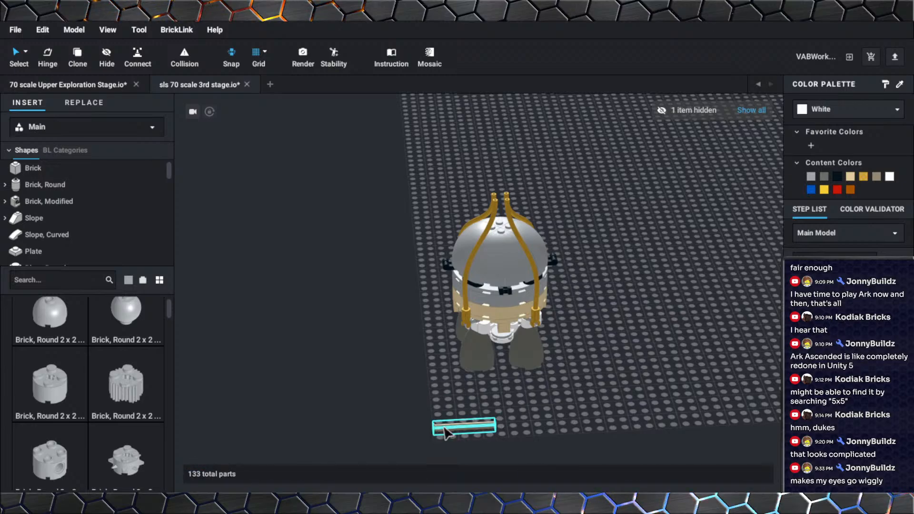
pyautogui.press('Delete')
pyautogui.scroll(-2, 493, 408)
pyautogui.moveTo(520, 371); pyautogui.dragTo(504, 367, button='right')
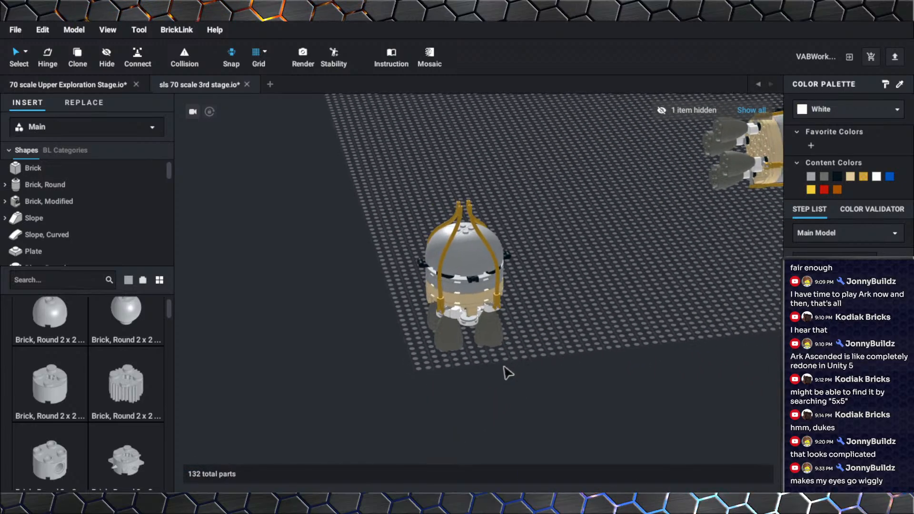
pyautogui.scroll(3, 508, 377)
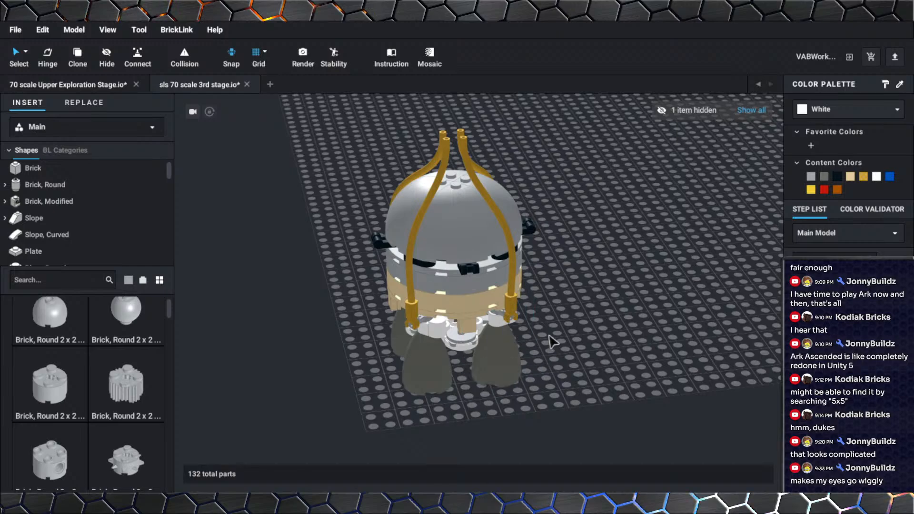
# Examine the central axle and the space between the engines from the side and from beneath the stage.
pyautogui.moveTo(551, 341); pyautogui.dragTo(543, 322, button='right')
pyautogui.scroll(3, 427, 232)
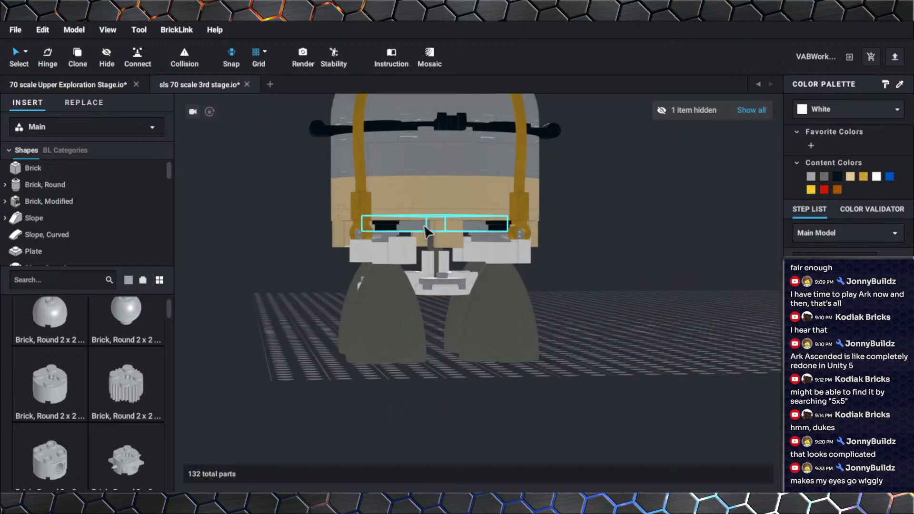
pyautogui.click(431, 252)
pyautogui.scroll(-3, 543, 310)
pyautogui.moveTo(547, 314)
pyautogui.mouseDown(button='right')
pyautogui.moveTo(559, 331)
pyautogui.moveTo(547, 310)
pyautogui.moveTo(554, 311)
pyautogui.mouseUp(button='right')
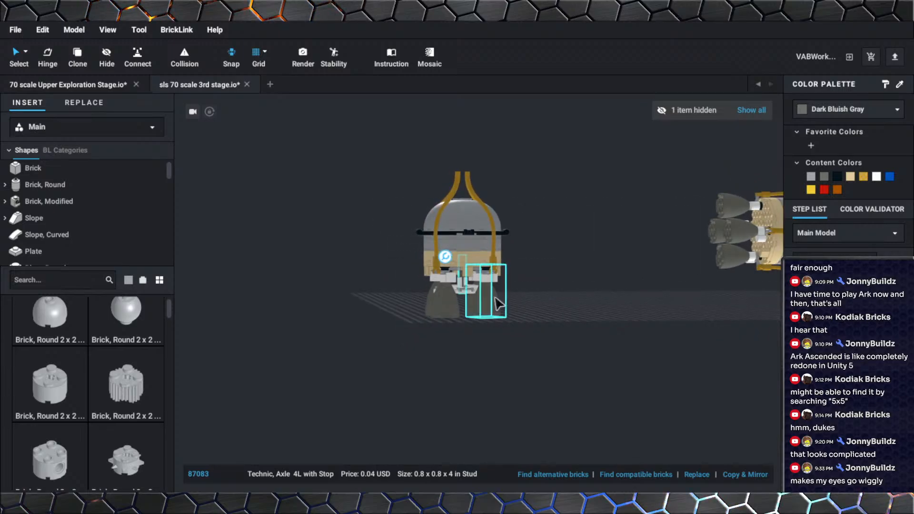
pyautogui.moveTo(466, 263); pyautogui.dragTo(626, 341, button='right')
pyautogui.scroll(6, 566, 332)
pyautogui.scroll(-6, 582, 320)
pyautogui.moveTo(657, 368); pyautogui.dragTo(450, 212)
pyautogui.press('Up')
pyautogui.click(690, 316)
pyautogui.scroll(5, 680, 322)
pyautogui.moveTo(680, 322); pyautogui.dragTo(680, 342, button='right')
pyautogui.moveTo(680, 342); pyautogui.dragTo(633, 258, button='middle')
# Hide the tan Tile 1 x 1 with Groove and the Bracket 1 x 1 - 1 x 1 between the engines.
pyautogui.click(483, 222)
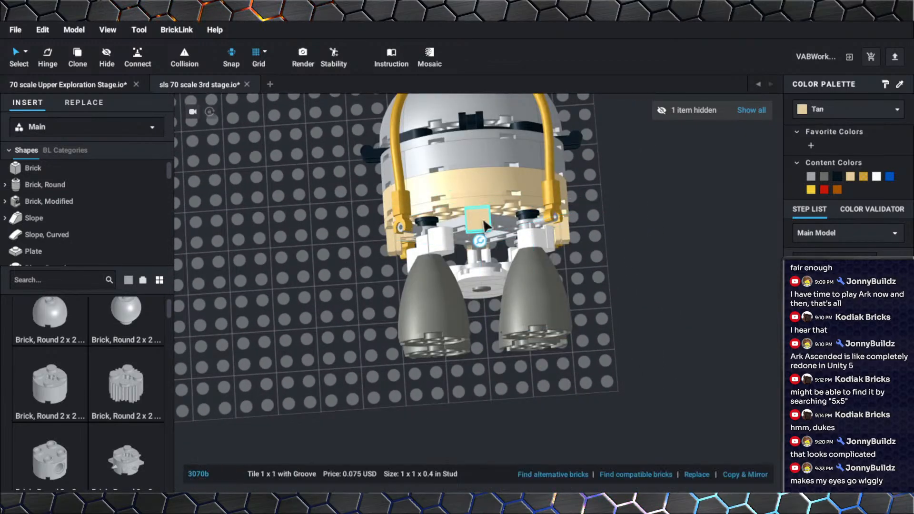
pyautogui.rightClick(477, 219)
pyautogui.click(495, 326)
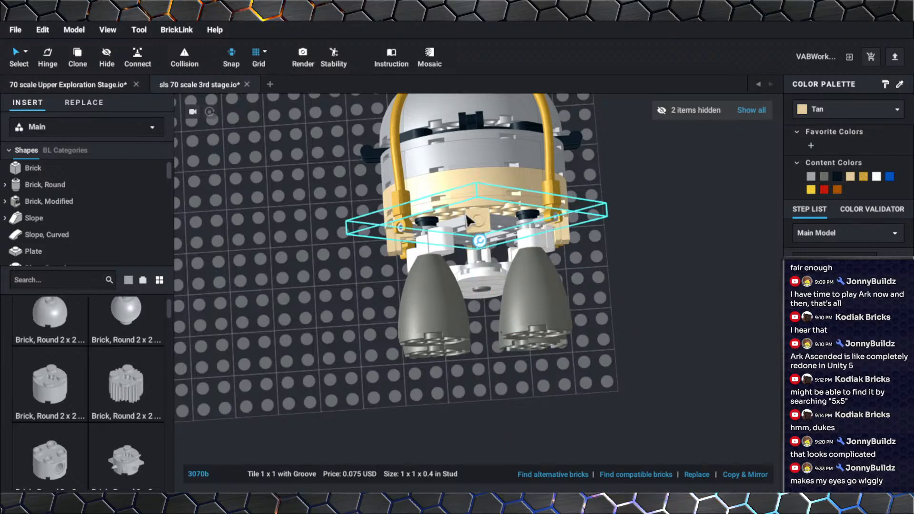
pyautogui.rightClick(475, 222)
pyautogui.click(518, 328)
pyautogui.scroll(5, 595, 305)
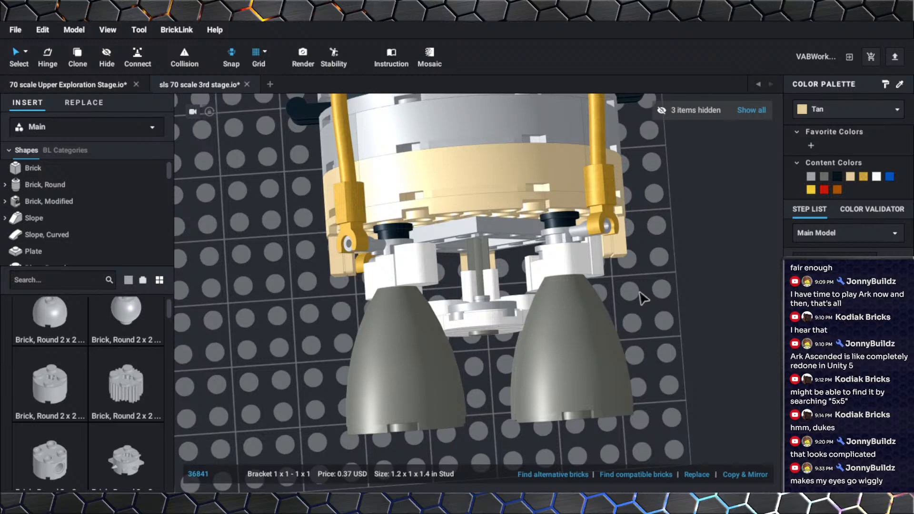
# Hide one of the rear engine submodels beneath the stage.
pyautogui.moveTo(643, 299); pyautogui.dragTo(640, 277, button='right')
pyautogui.rightClick(640, 276)
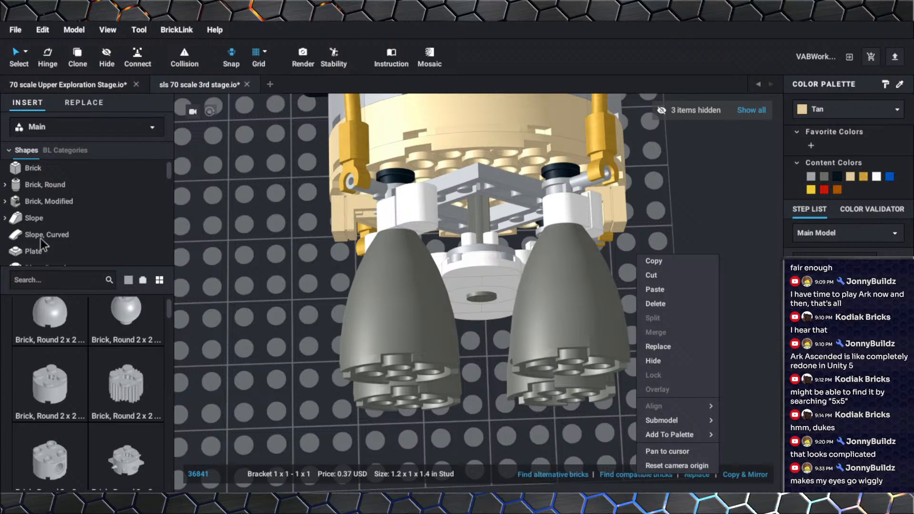
pyautogui.click(420, 299)
pyautogui.scroll(-3, 420, 299)
pyautogui.click(416, 305)
pyautogui.keyDown('ctrl'); pyautogui.click(520, 314); pyautogui.keyUp('ctrl')
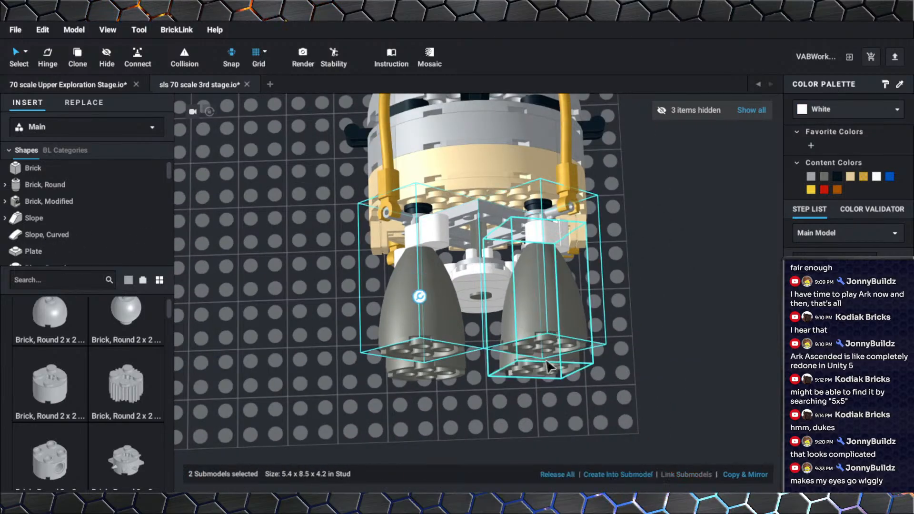
pyautogui.click(537, 378)
pyautogui.rightClick(422, 369)
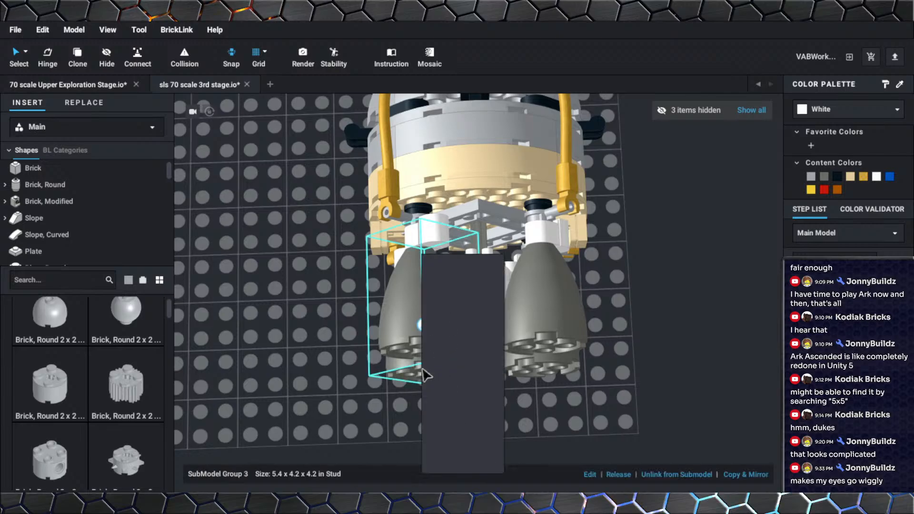
pyautogui.click(441, 357)
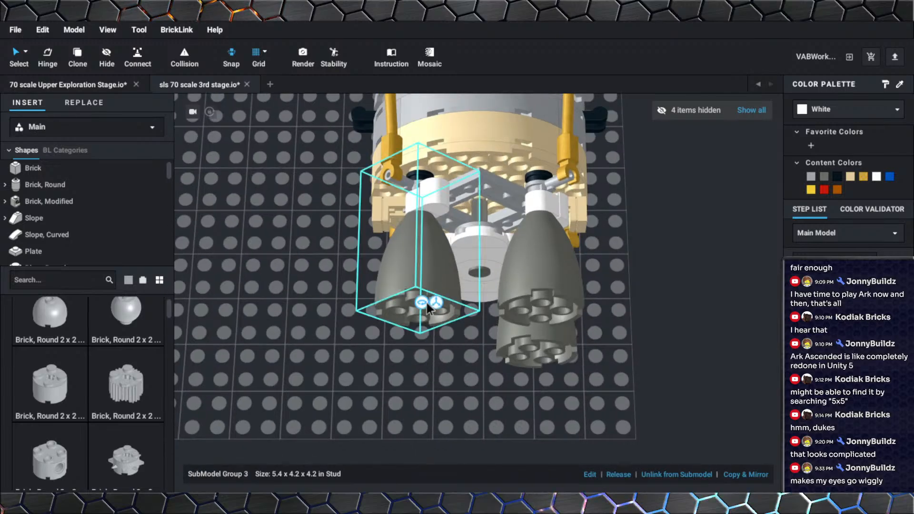
# Hide the three remaining engine submodels together to expose the central support.
pyautogui.click(530, 291)
pyautogui.keyDown('ctrl'); pyautogui.click(539, 341); pyautogui.keyUp('ctrl')
pyautogui.keyDown('ctrl'); pyautogui.click(452, 312); pyautogui.keyUp('ctrl')
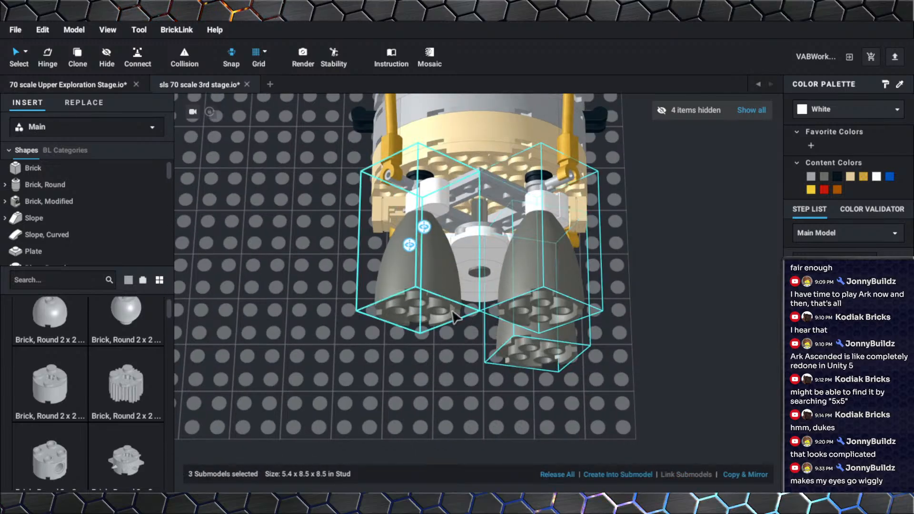
pyautogui.keyDown('ctrl'); pyautogui.click(446, 315); pyautogui.keyUp('ctrl')
pyautogui.rightClick(444, 315)
pyautogui.click(466, 360)
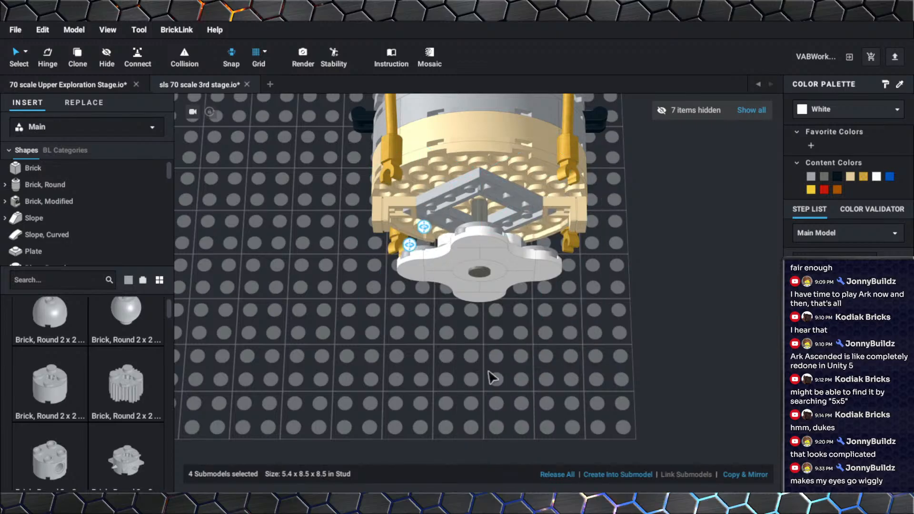
# Place a Bar 1L with Angled Hollow Stud from the Bar category on the gray open-centre plate beside the axle.
pyautogui.scroll(-3, 488, 371)
pyautogui.moveTo(489, 371); pyautogui.dragTo(474, 323, button='right')
pyautogui.scroll(3, 493, 319)
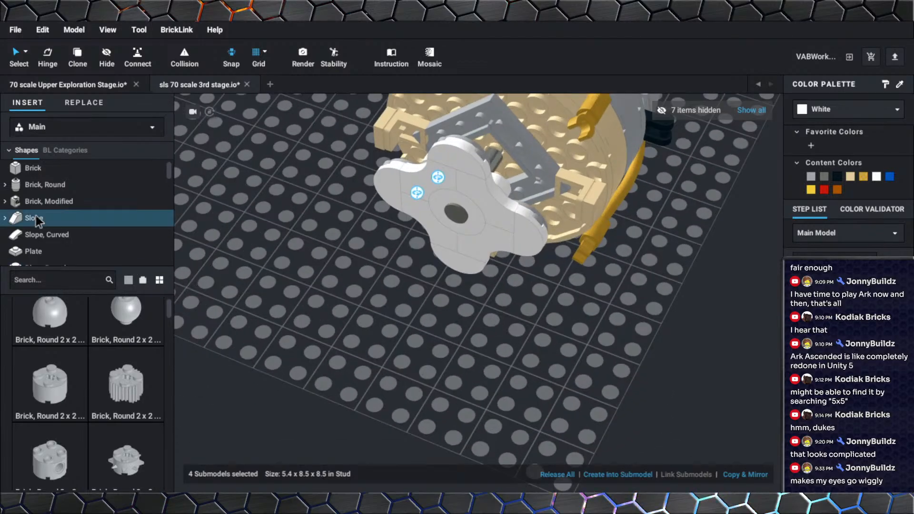
pyautogui.scroll(-6, 42, 214)
pyautogui.scroll(-3, 41, 212)
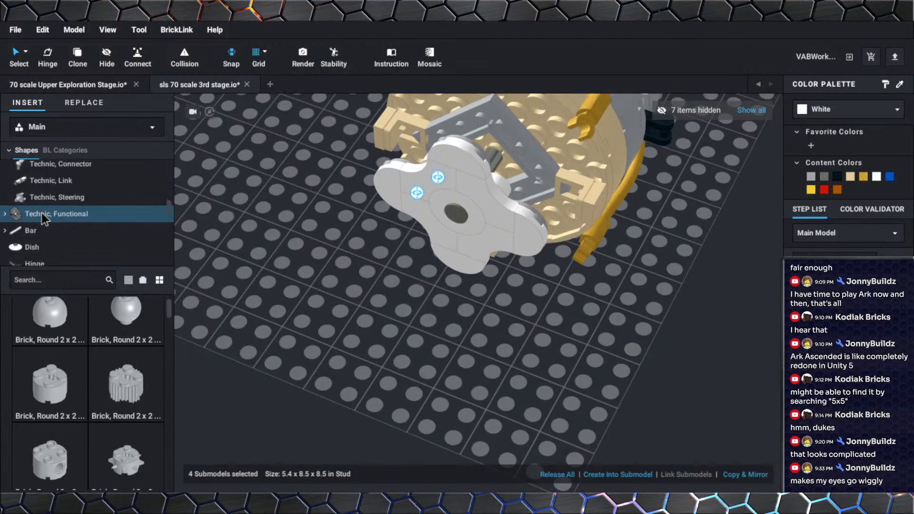
pyautogui.click(41, 211)
pyautogui.moveTo(127, 412); pyautogui.dragTo(414, 318)
pyautogui.moveTo(414, 318)
pyautogui.mouseDown(button='right')
pyautogui.moveTo(360, 335)
pyautogui.moveTo(423, 333)
pyautogui.mouseUp(button='right')
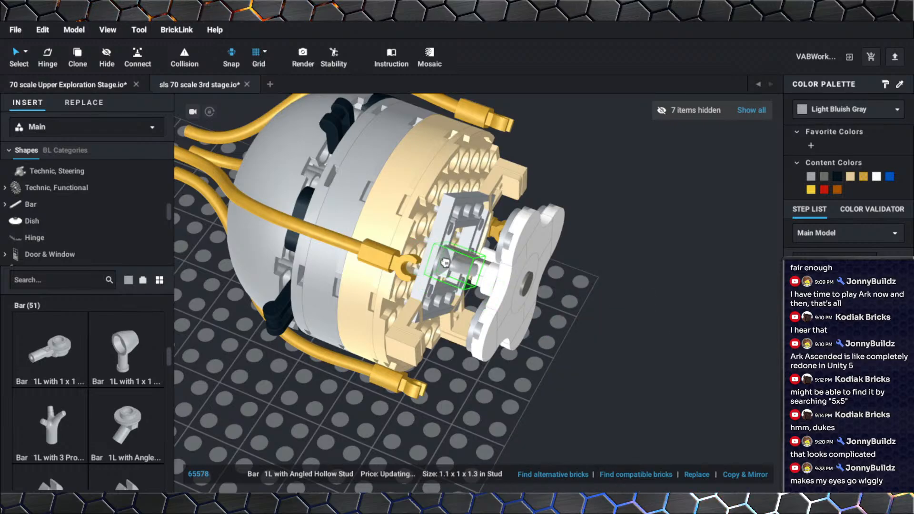
pyautogui.moveTo(642, 300); pyautogui.dragTo(599, 313, button='right')
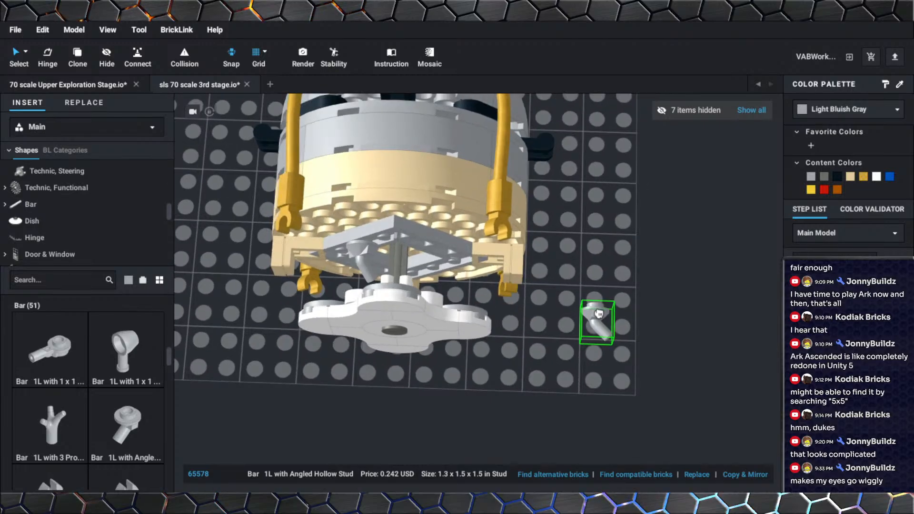
pyautogui.press('Escape')
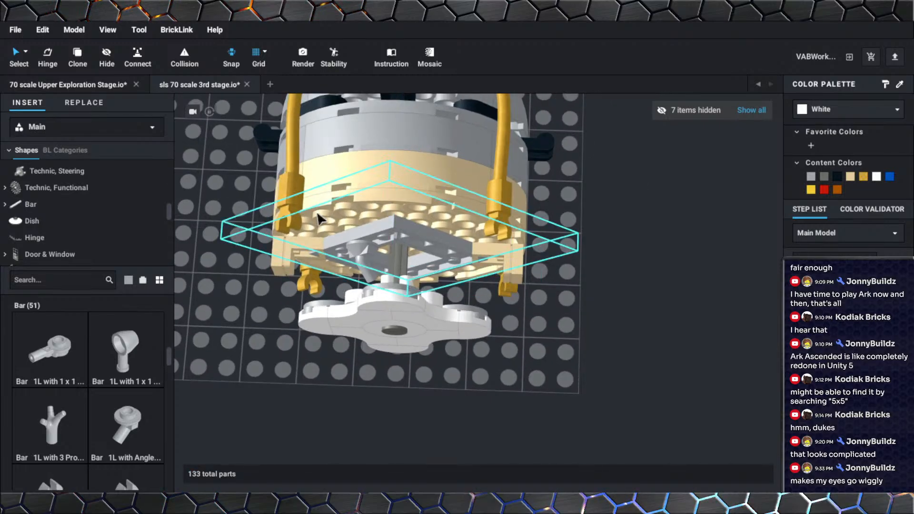
# Delete the Bar 1L with Angled Hollow Stud from the gray open-centre plate.
pyautogui.click(369, 256)
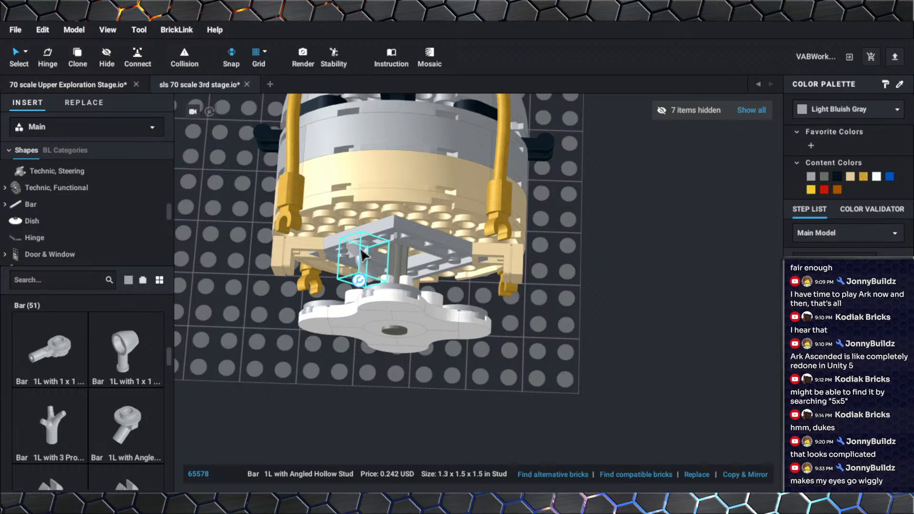
pyautogui.moveTo(365, 254); pyautogui.dragTo(346, 247, button='right')
pyautogui.scroll(3, 355, 234)
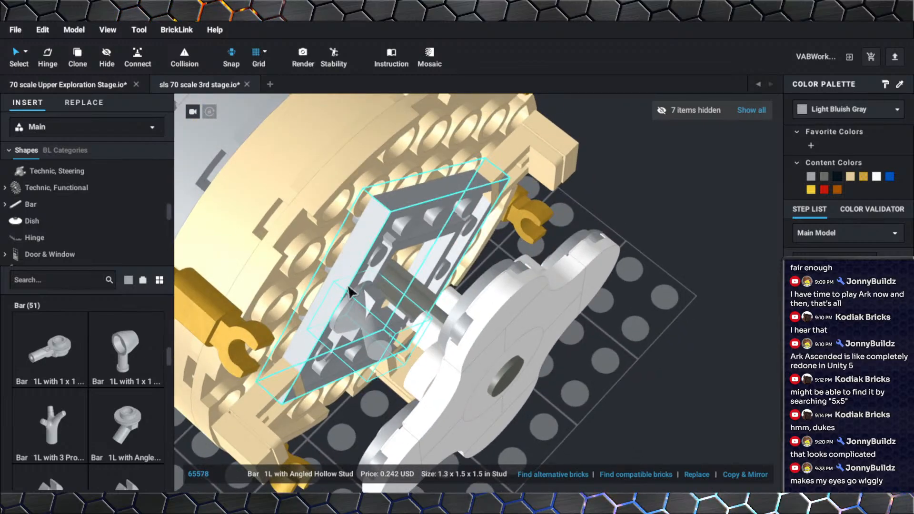
pyautogui.press('Delete')
pyautogui.scroll(-2, 371, 315)
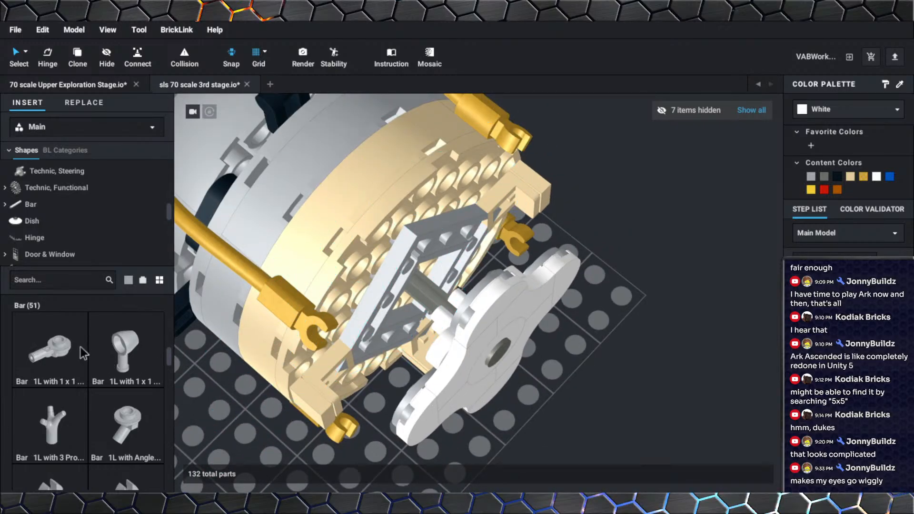
# Try a Bar 1L with 1 x 1 Round Plate with Hollow Stud on the open-centre plate and look through the remaining Bar parts.
pyautogui.click(67, 351)
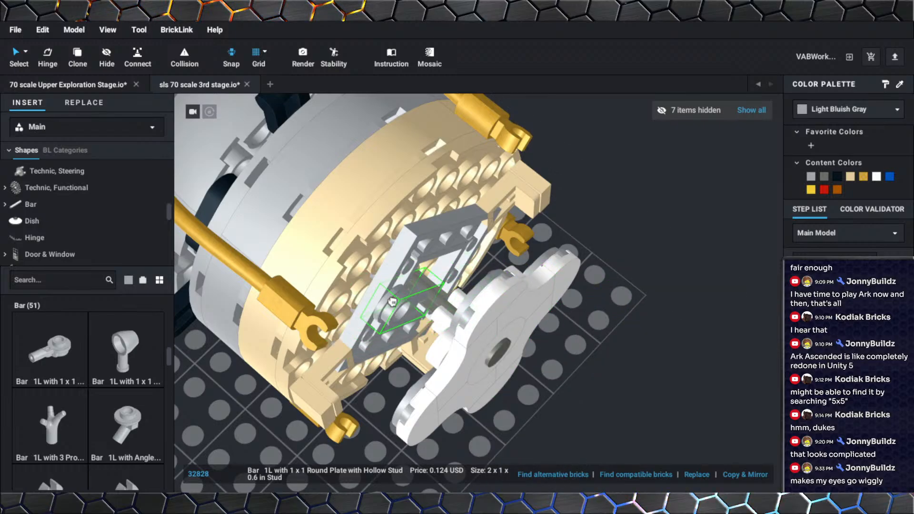
pyautogui.click(392, 302)
pyautogui.scroll(-5, 28, 367)
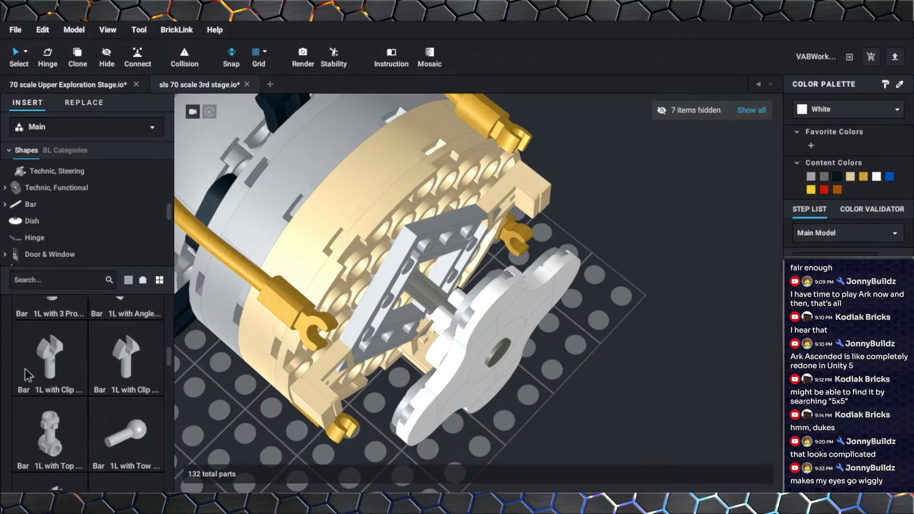
pyautogui.scroll(-5, 25, 367)
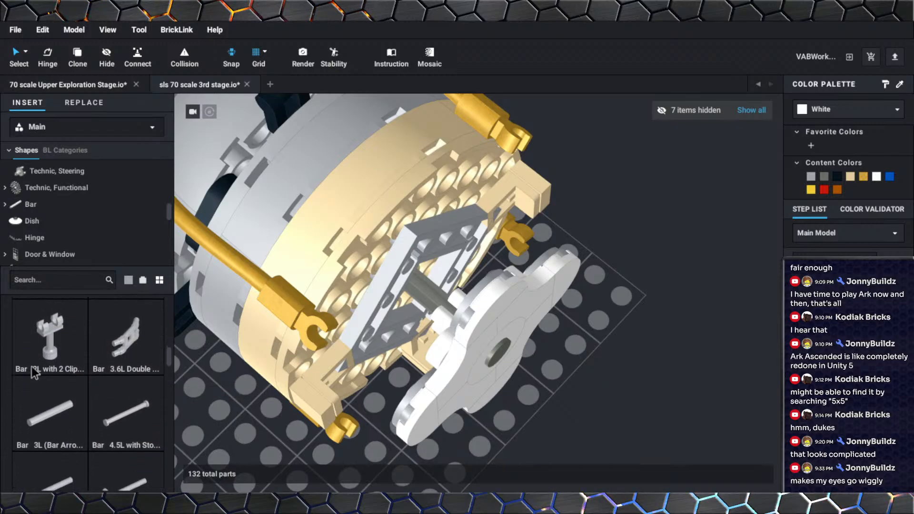
pyautogui.scroll(-5, 33, 367)
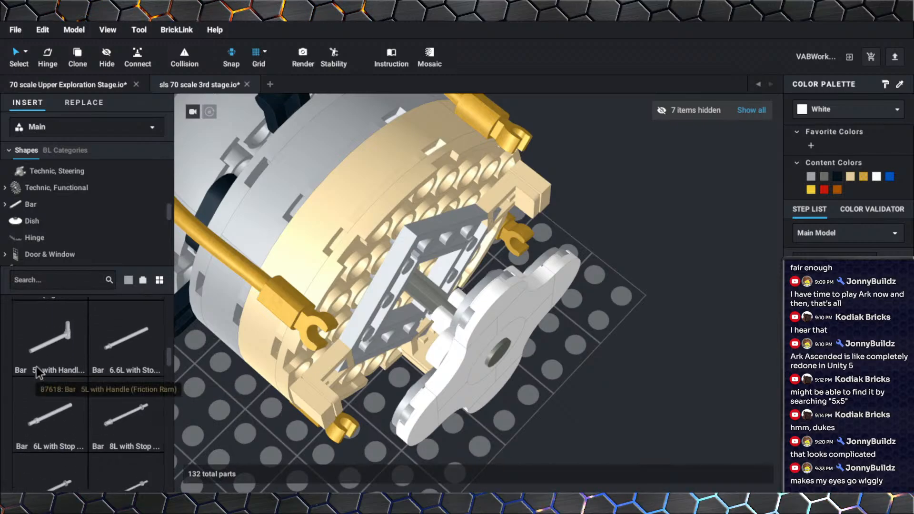
pyautogui.scroll(-5, 36, 366)
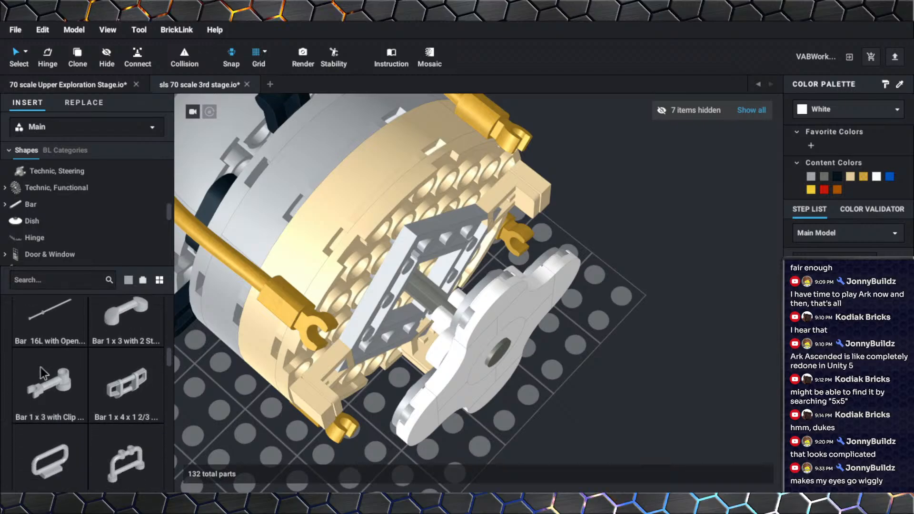
pyautogui.scroll(-5, 53, 369)
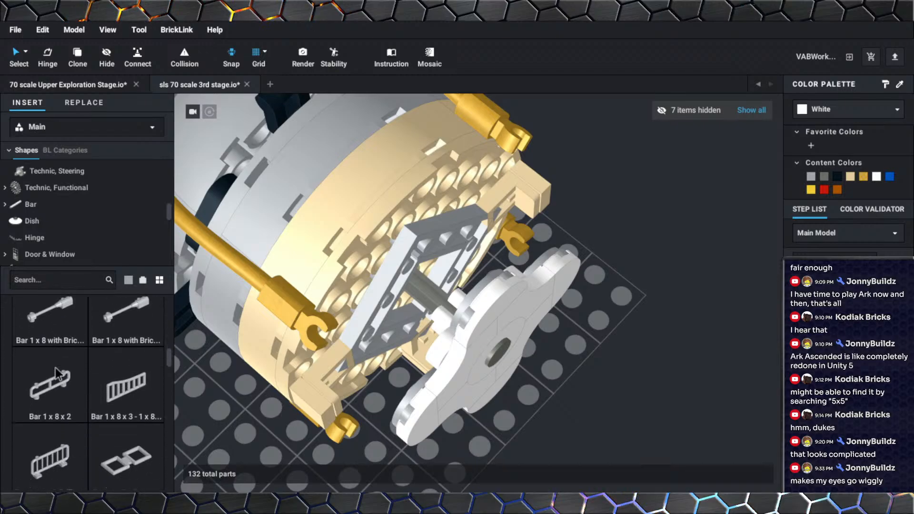
pyautogui.scroll(-3, 55, 368)
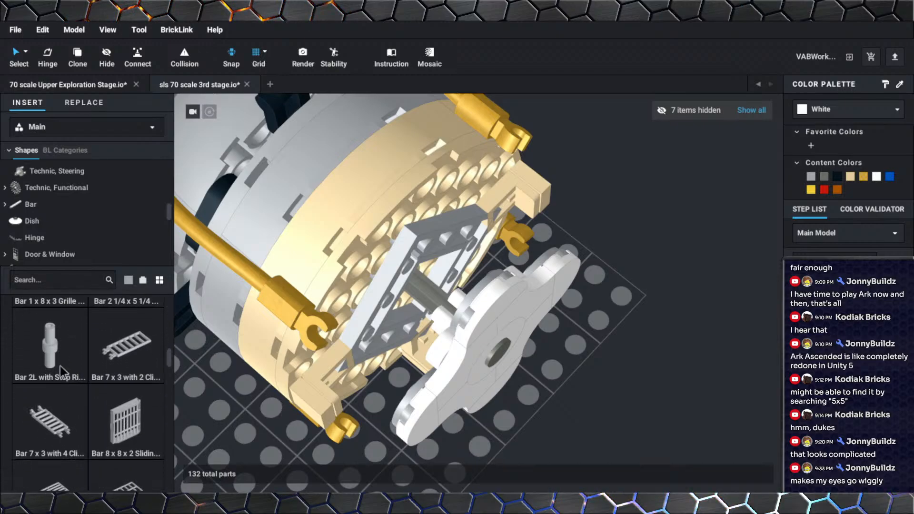
pyautogui.scroll(-5, 60, 366)
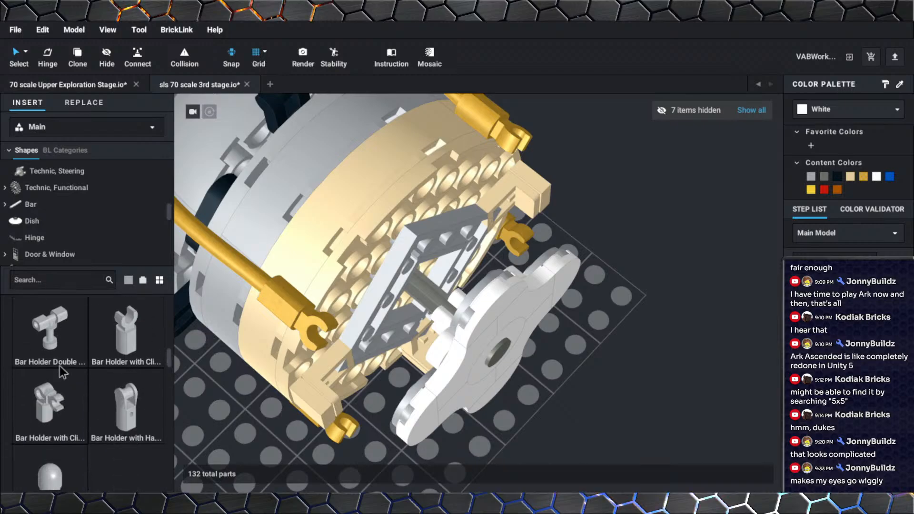
pyautogui.scroll(-1, 60, 374)
# Delete the light bluish gray Plate, Modified 4 x 4 with 2 x 2 Open Center around the central axle.
pyautogui.moveTo(470, 341); pyautogui.dragTo(431, 419, button='right')
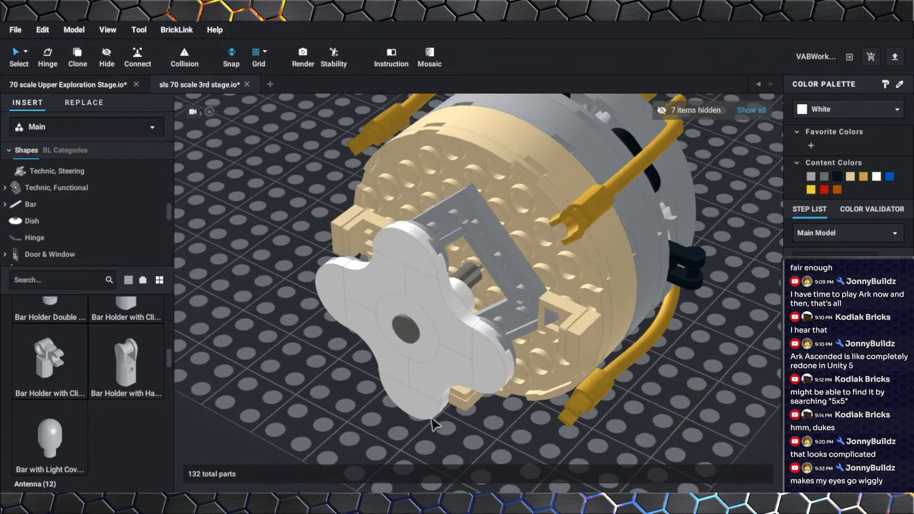
pyautogui.click(522, 298)
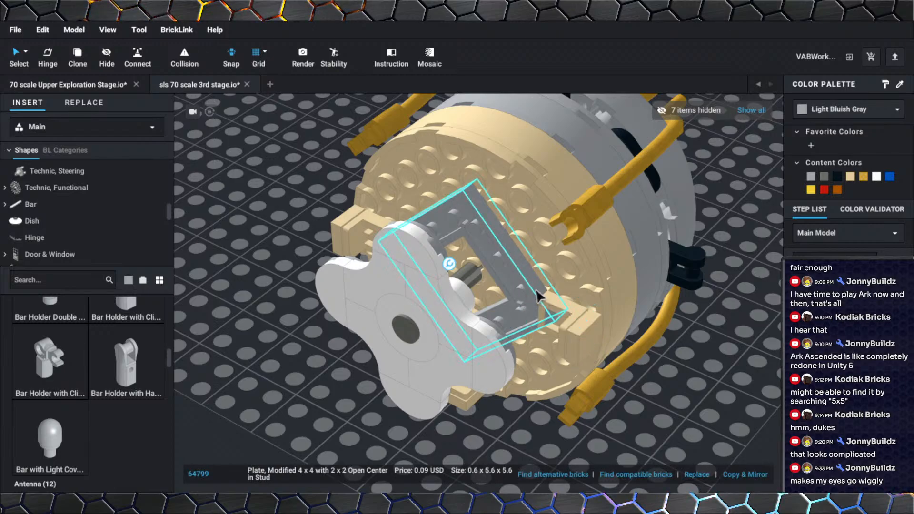
pyautogui.press('Delete')
pyautogui.scroll(-2, 536, 290)
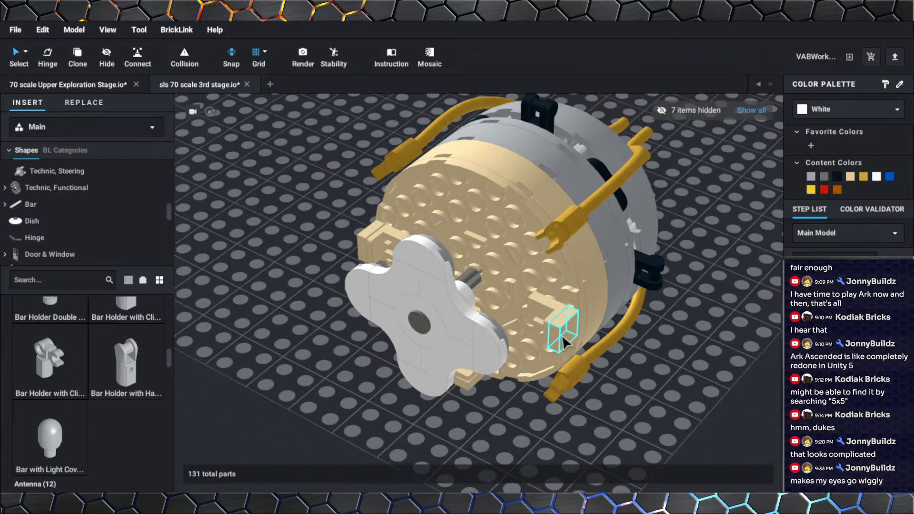
pyautogui.moveTo(562, 335); pyautogui.dragTo(568, 341, button='right')
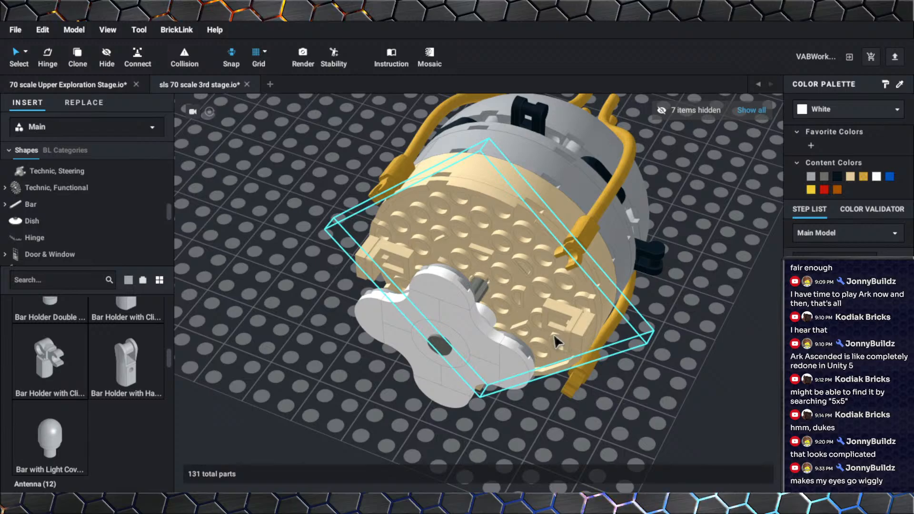
pyautogui.scroll(3, 88, 224)
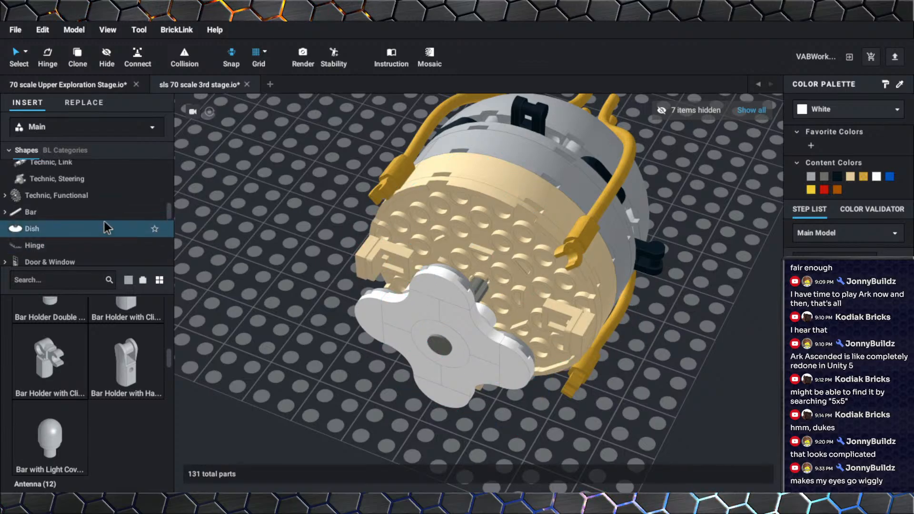
pyautogui.scroll(3, 87, 213)
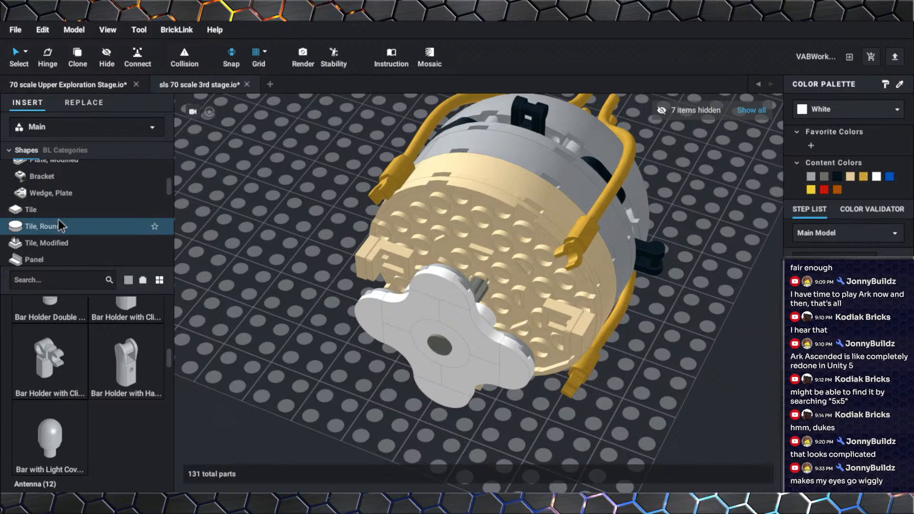
pyautogui.scroll(2, 58, 219)
pyautogui.scroll(1, 58, 219)
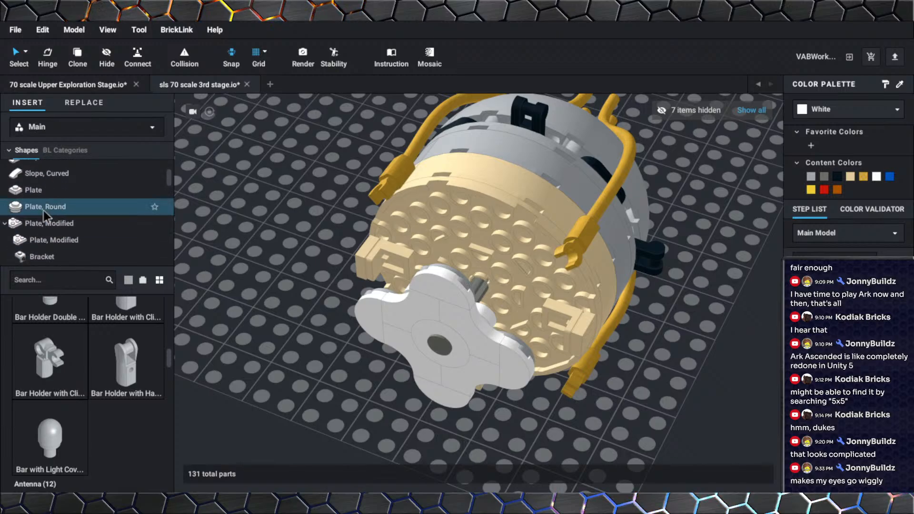
pyautogui.scroll(-5, 286, 234)
# Unhide all hidden parts, including the engines and the EUS-Renders.jpg reference image.
pyautogui.moveTo(288, 235); pyautogui.dragTo(435, 304, button='middle')
pyautogui.moveTo(435, 304)
pyautogui.mouseDown(button='right')
pyautogui.moveTo(430, 290)
pyautogui.moveTo(446, 302)
pyautogui.mouseUp(button='right')
pyautogui.click(757, 110)
pyautogui.scroll(-2, 597, 275)
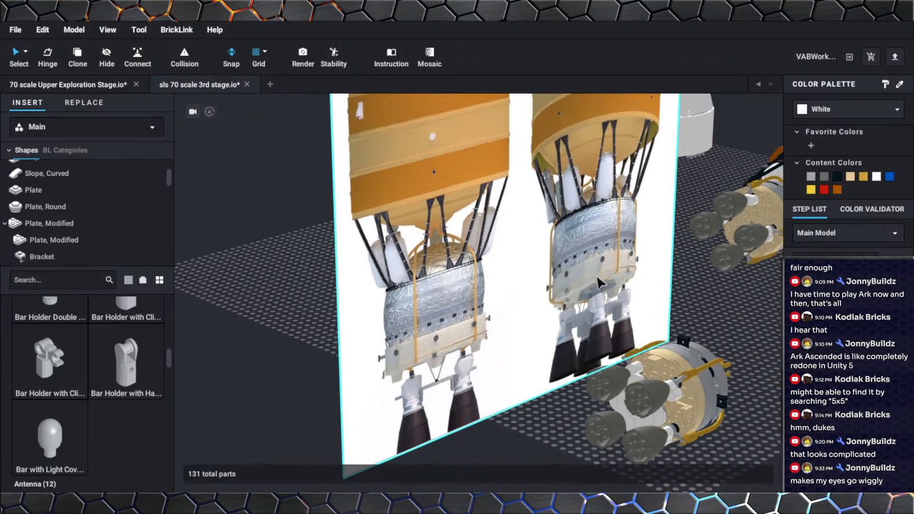
# Study the engine mounts in the EUS-Renders.jpg reference image from several angles, and hide the image.
pyautogui.scroll(3, 430, 250)
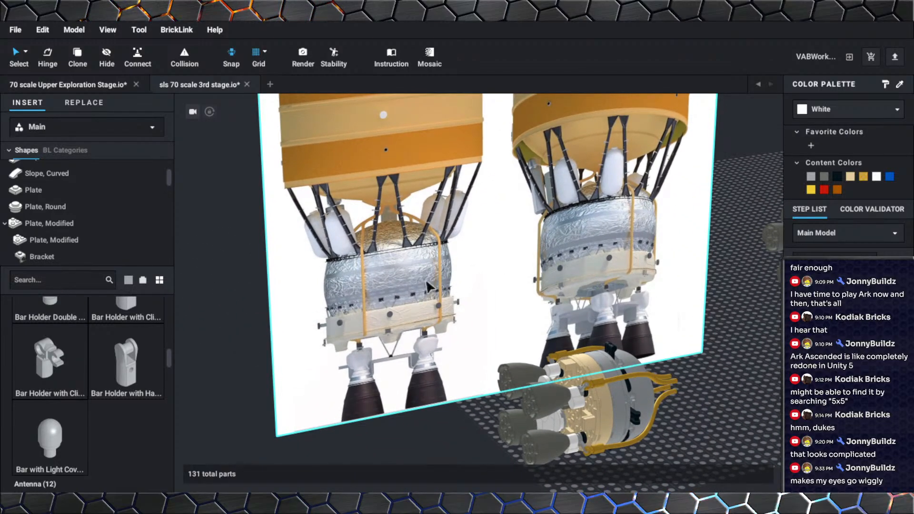
pyautogui.moveTo(426, 281); pyautogui.dragTo(414, 259, button='right')
pyautogui.moveTo(414, 259); pyautogui.dragTo(305, 221, button='middle')
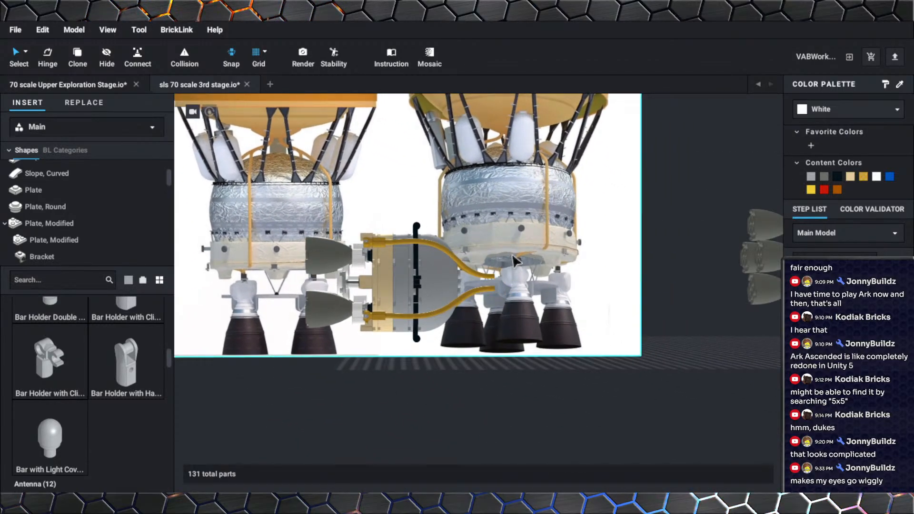
pyautogui.moveTo(535, 281); pyautogui.dragTo(512, 281, button='right')
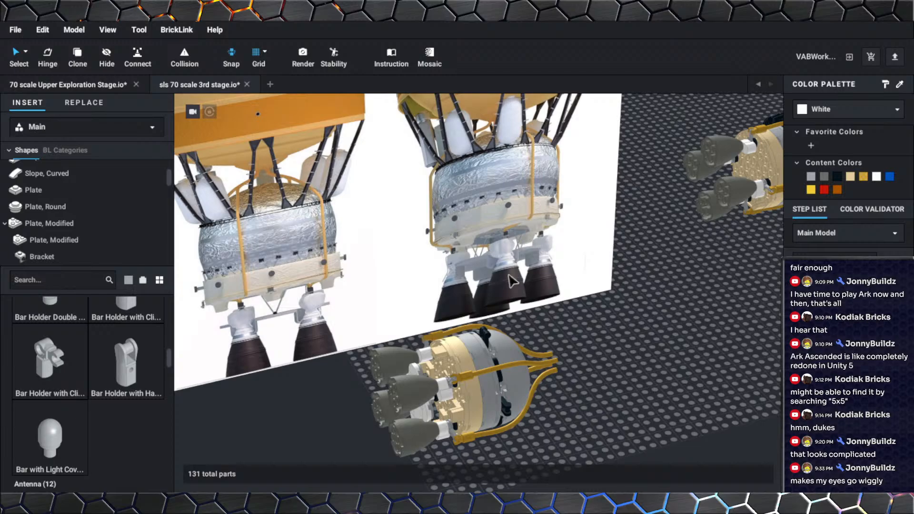
pyautogui.rightClick(448, 227)
pyautogui.click(476, 246)
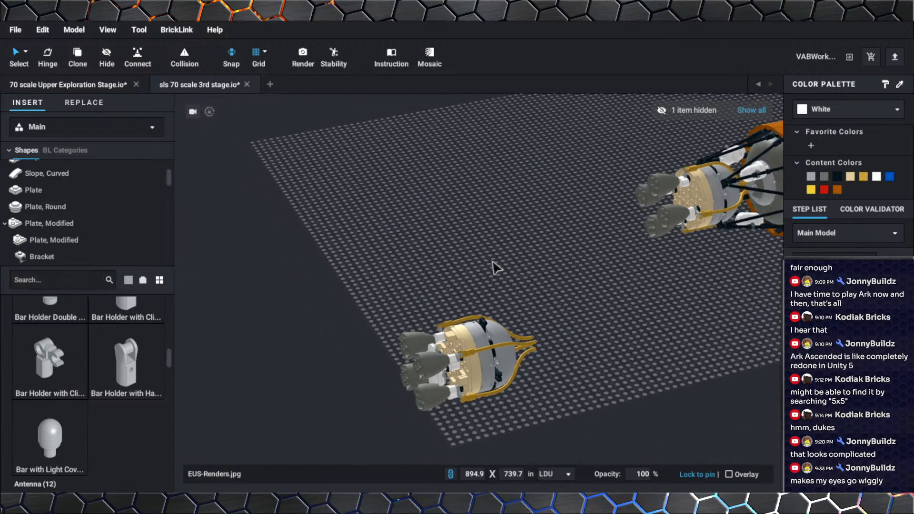
# Delete two loose parts from the central support between the four engines.
pyautogui.moveTo(496, 263); pyautogui.dragTo(536, 281, button='right')
pyautogui.scroll(10, 500, 244)
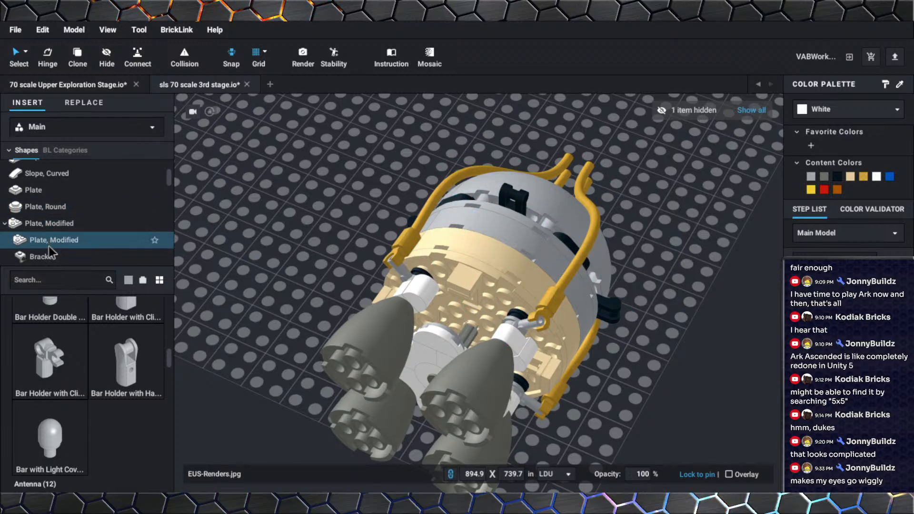
pyautogui.scroll(5, 484, 296)
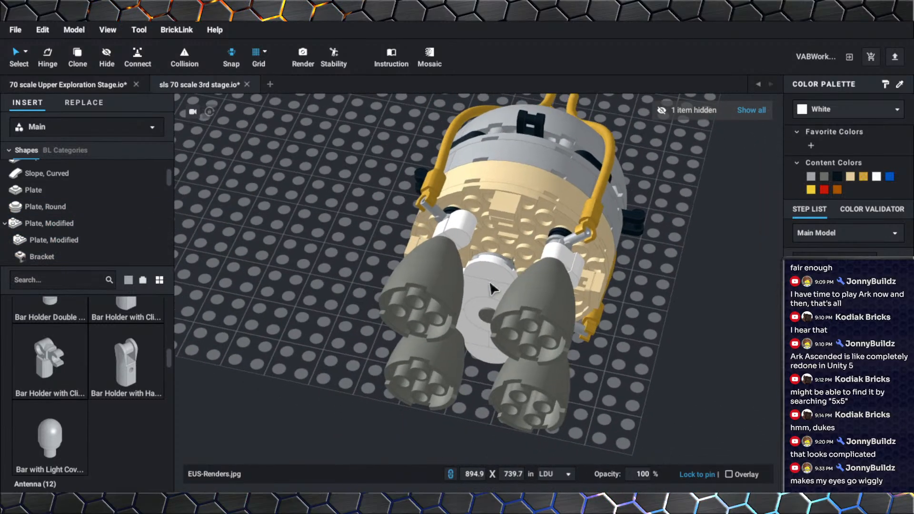
pyautogui.click(481, 324)
pyautogui.keyDown('ctrl'); pyautogui.click(479, 319); pyautogui.keyUp('ctrl')
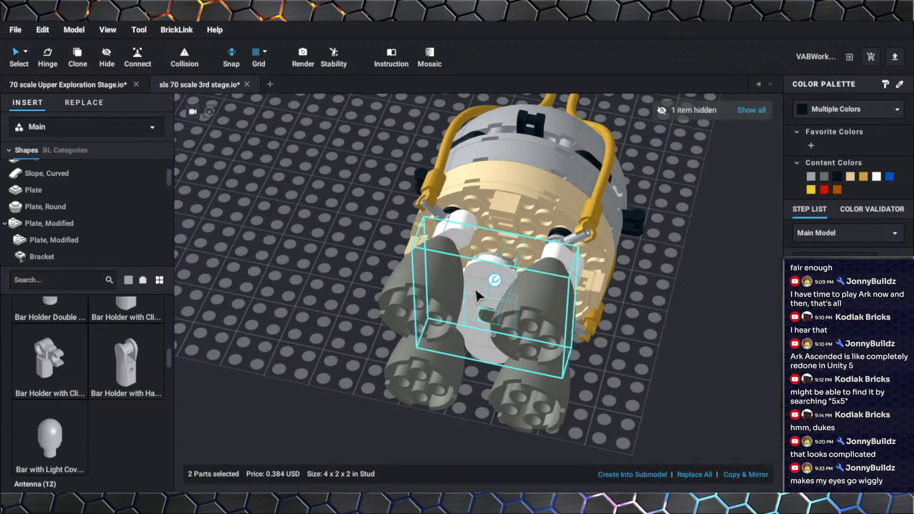
pyautogui.keyDown('ctrl'); pyautogui.click(476, 289); pyautogui.keyUp('ctrl')
pyautogui.click(554, 473)
pyautogui.click(640, 361)
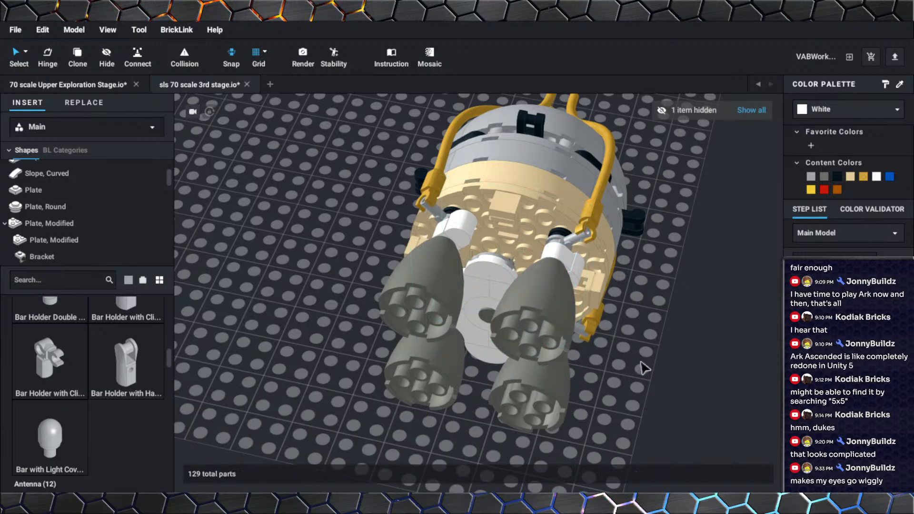
pyautogui.moveTo(636, 366); pyautogui.dragTo(633, 342, button='right')
# Hide all four engine submodels to expose the central support and the tan base.
pyautogui.click(548, 354)
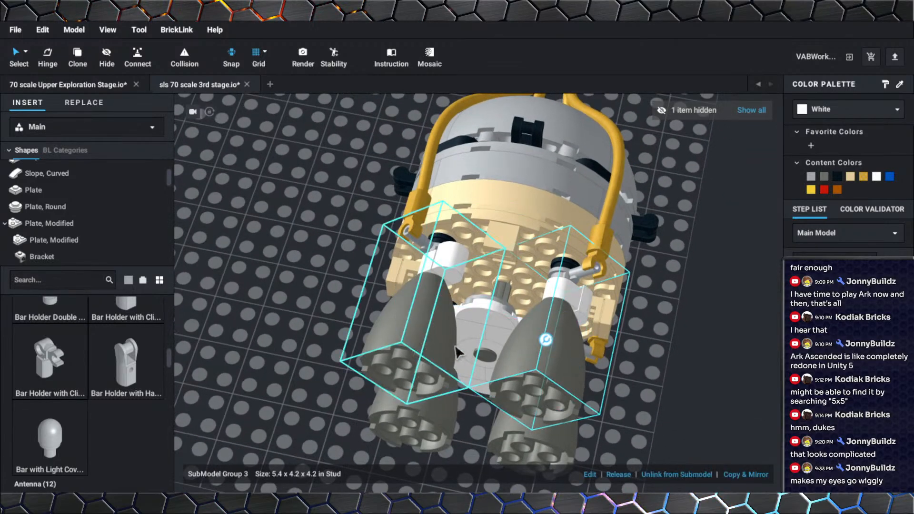
pyautogui.keyDown('ctrl'); pyautogui.click(432, 436); pyautogui.keyUp('ctrl')
pyautogui.keyDown('ctrl'); pyautogui.click(501, 440); pyautogui.keyUp('ctrl')
pyautogui.rightClick(502, 436)
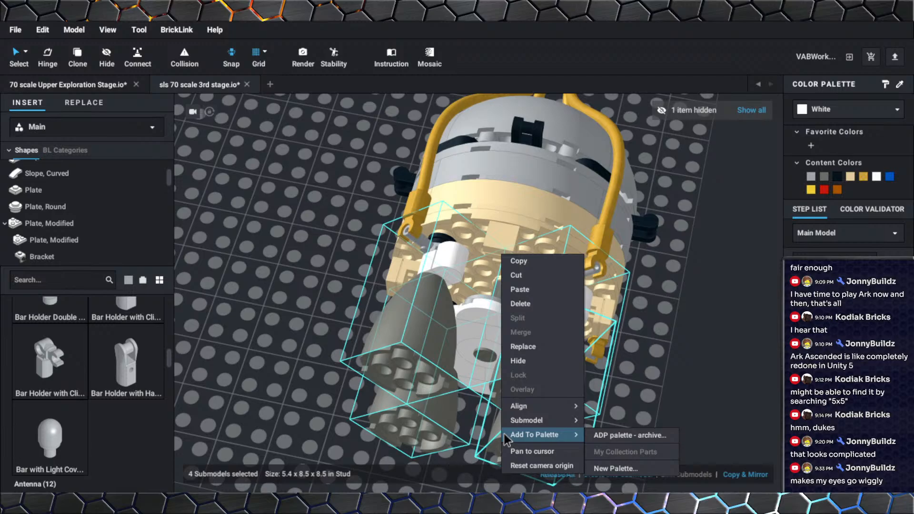
pyautogui.click(517, 361)
pyautogui.moveTo(577, 398); pyautogui.dragTo(559, 385, button='right')
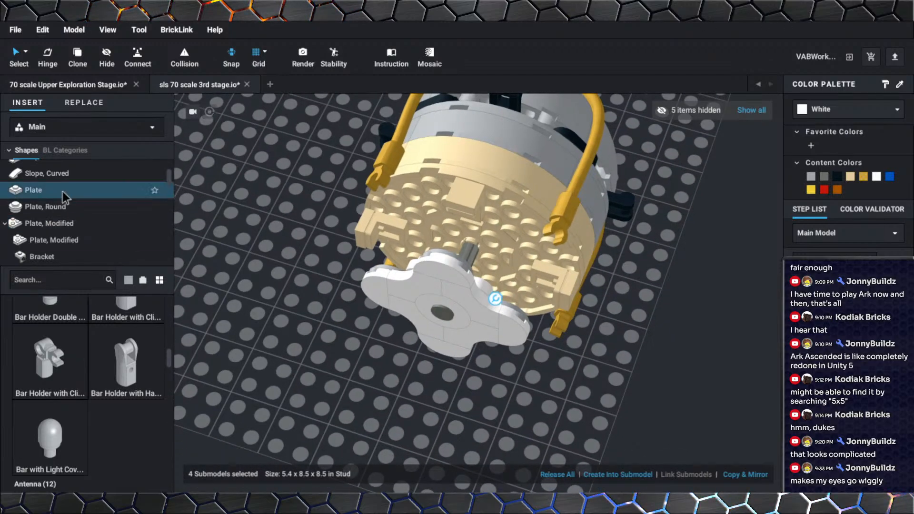
# Insert a light bluish gray Plate, Round 4 x 4 with 2 x 2 Round Open Center, turned upright, beside the stage.
pyautogui.click(57, 206)
pyautogui.scroll(-8, 72, 389)
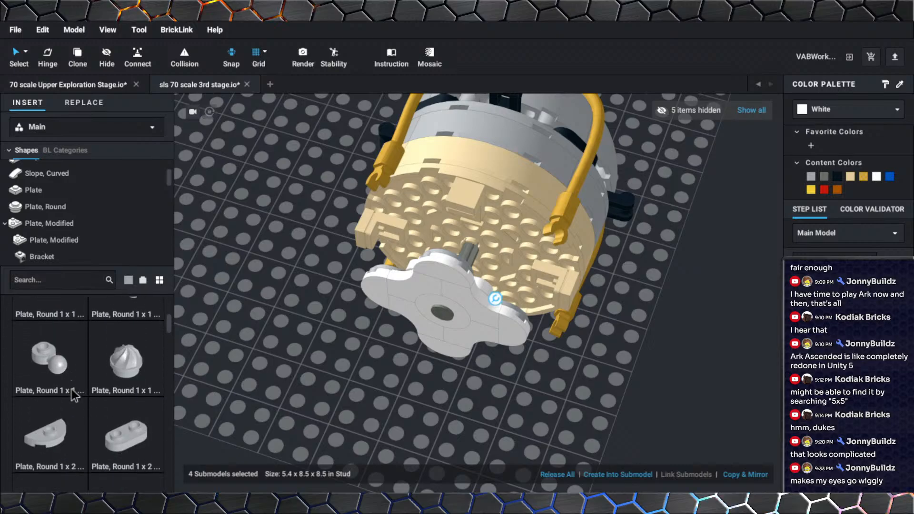
pyautogui.scroll(-6, 72, 389)
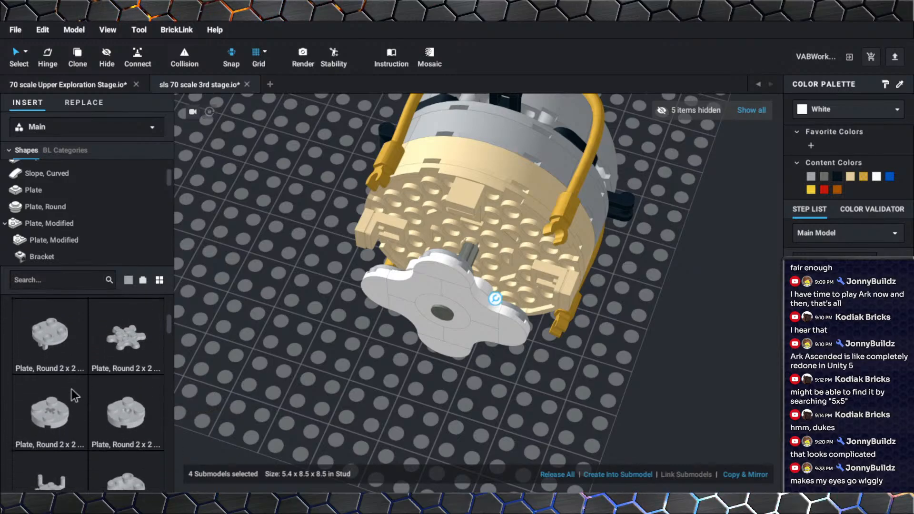
pyautogui.scroll(-2, 72, 389)
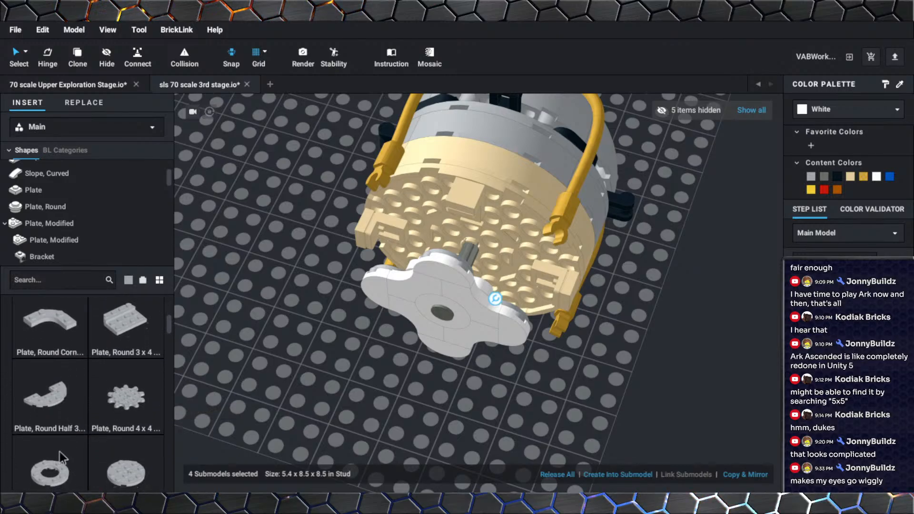
pyautogui.moveTo(59, 451); pyautogui.dragTo(352, 392)
pyautogui.press('Up')
pyautogui.press('Left')
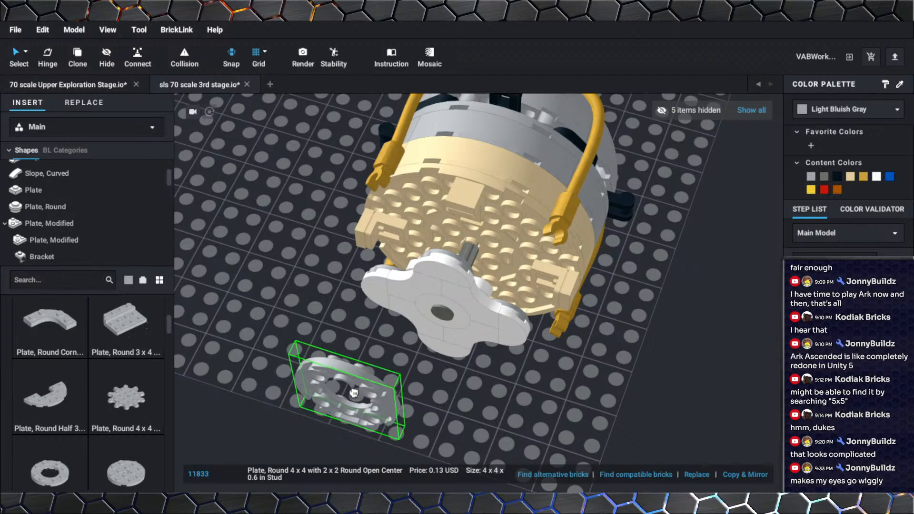
pyautogui.moveTo(352, 393); pyautogui.dragTo(329, 387, button='right')
pyautogui.moveTo(456, 178); pyautogui.dragTo(453, 259)
pyautogui.moveTo(453, 259)
pyautogui.mouseDown(button='right')
pyautogui.moveTo(468, 271)
pyautogui.moveTo(460, 244)
pyautogui.mouseUp(button='right')
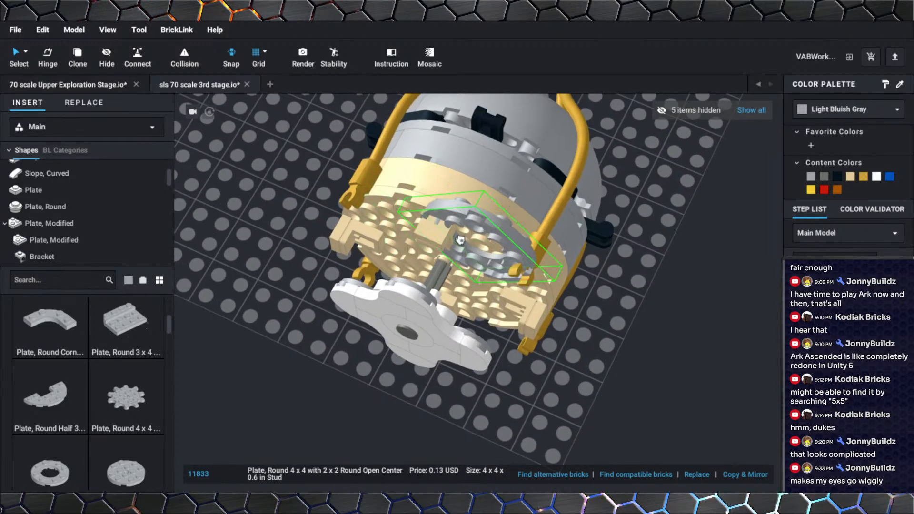
pyautogui.moveTo(460, 243); pyautogui.dragTo(668, 390)
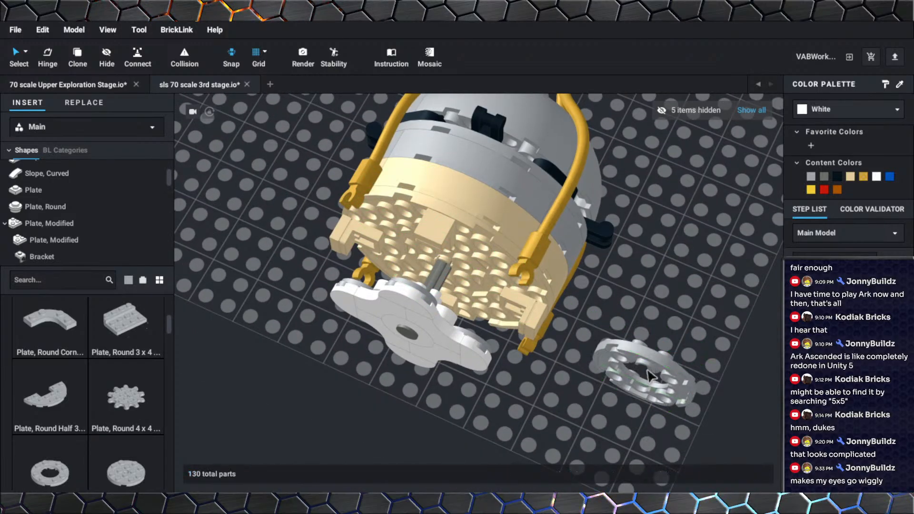
# Hide the white central support submodel and place the round open-centre plate on the middle of the tan base.
pyautogui.click(649, 379)
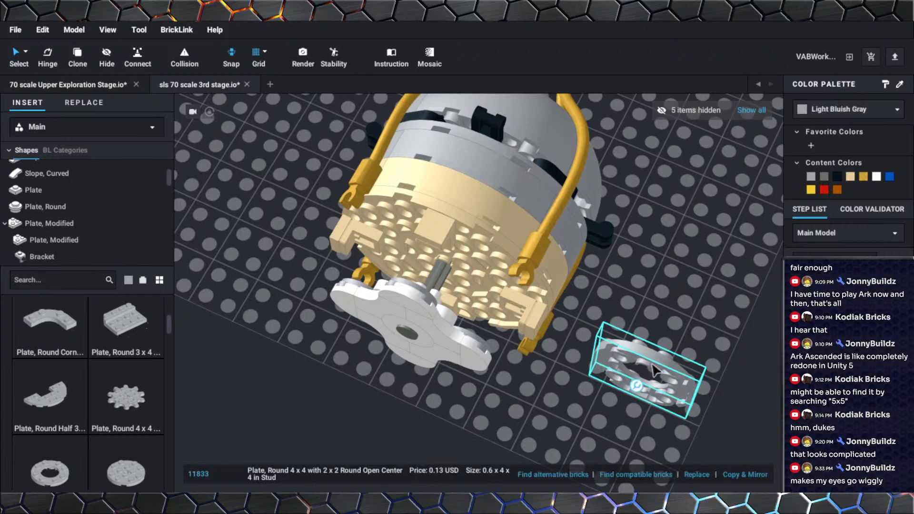
pyautogui.moveTo(656, 372); pyautogui.dragTo(630, 366, button='right')
pyautogui.click(541, 385)
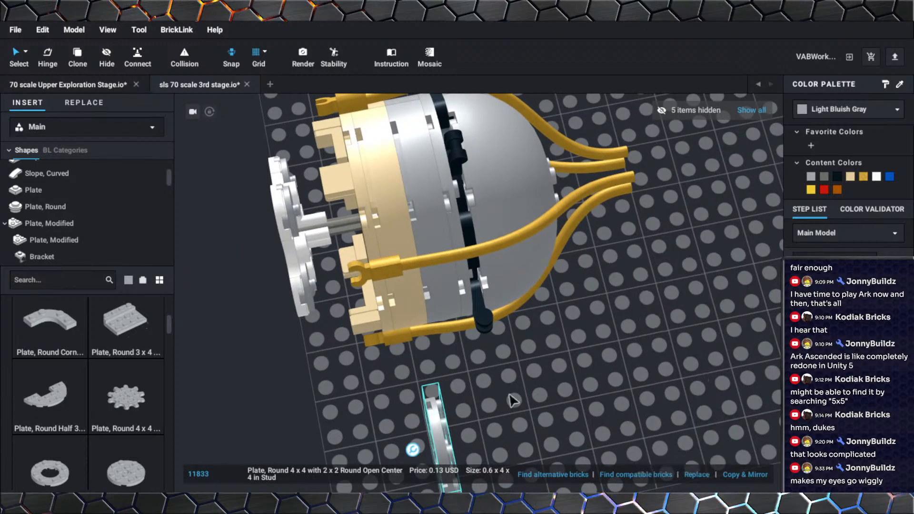
pyautogui.moveTo(509, 394); pyautogui.dragTo(504, 363, button='right')
pyautogui.rightClick(379, 261)
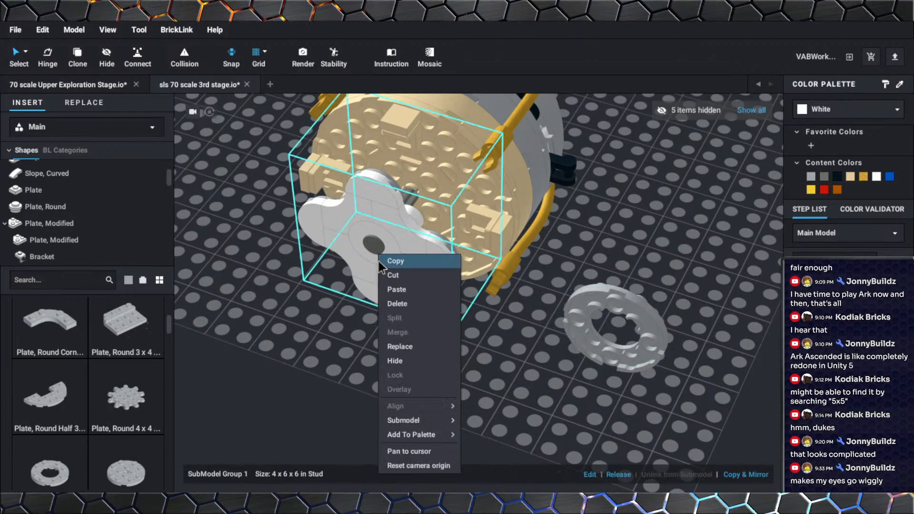
pyautogui.click(396, 360)
pyautogui.moveTo(612, 307); pyautogui.dragTo(402, 184)
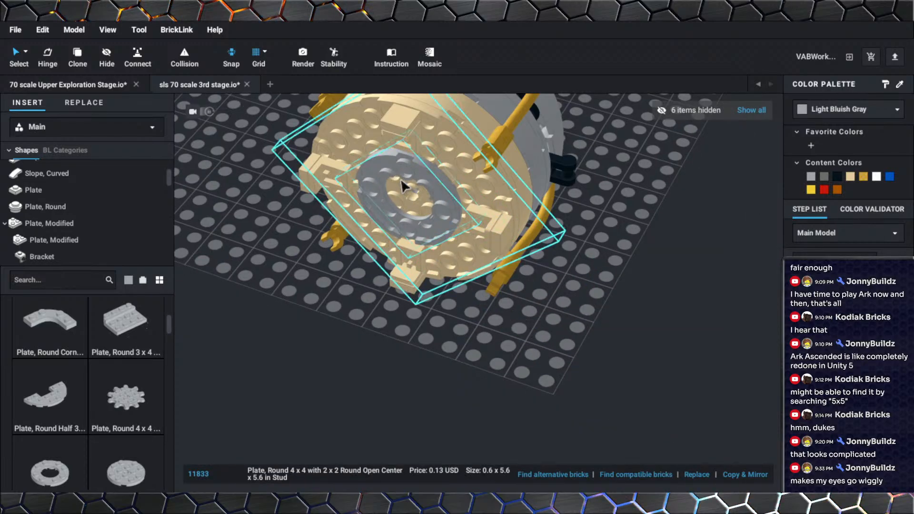
pyautogui.moveTo(402, 184); pyautogui.dragTo(451, 272, button='right')
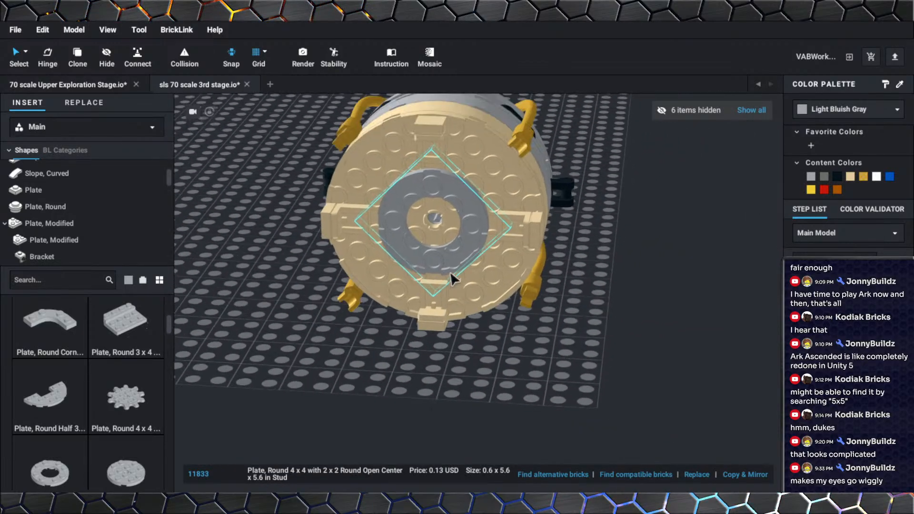
# Check the gray ring's fit against the restored white support, and hide the support submodel again.
pyautogui.scroll(5, 450, 270)
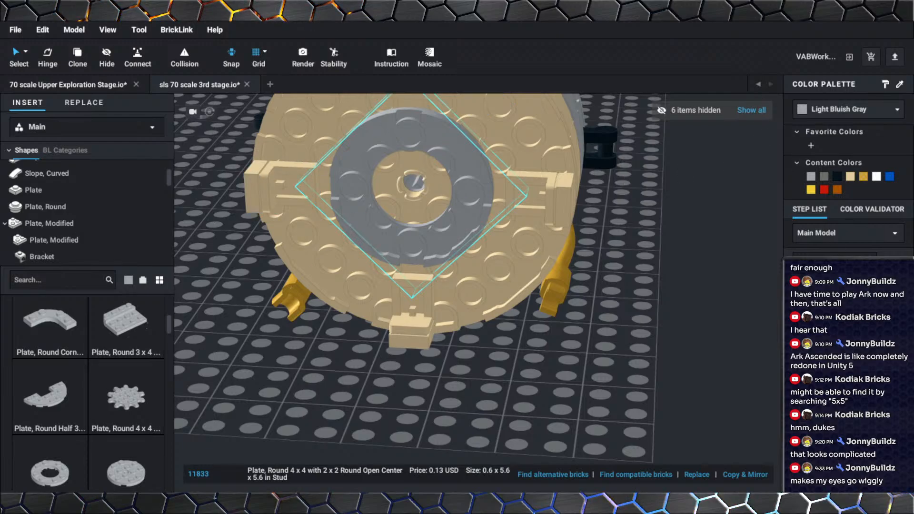
pyautogui.scroll(-4, 602, 378)
pyautogui.moveTo(595, 340)
pyautogui.mouseDown(button='right')
pyautogui.moveTo(583, 376)
pyautogui.moveTo(598, 348)
pyautogui.mouseUp(button='right')
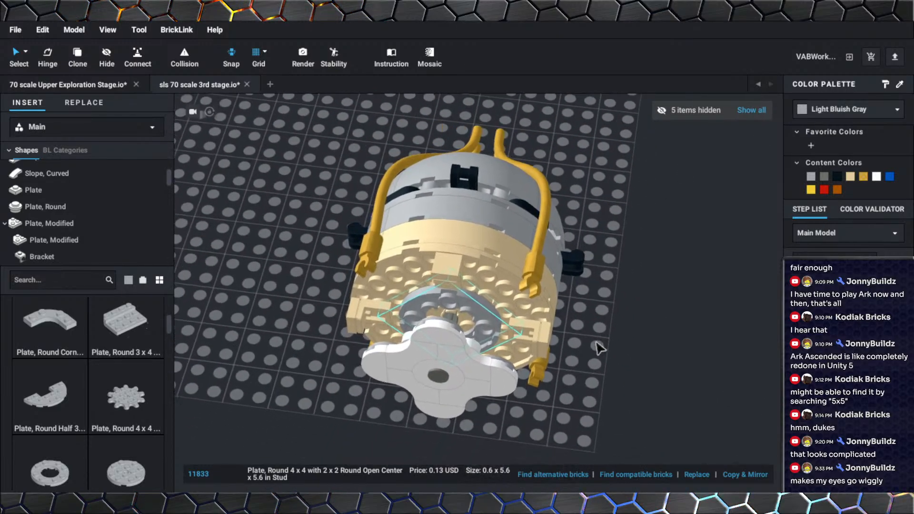
pyautogui.rightClick(431, 373)
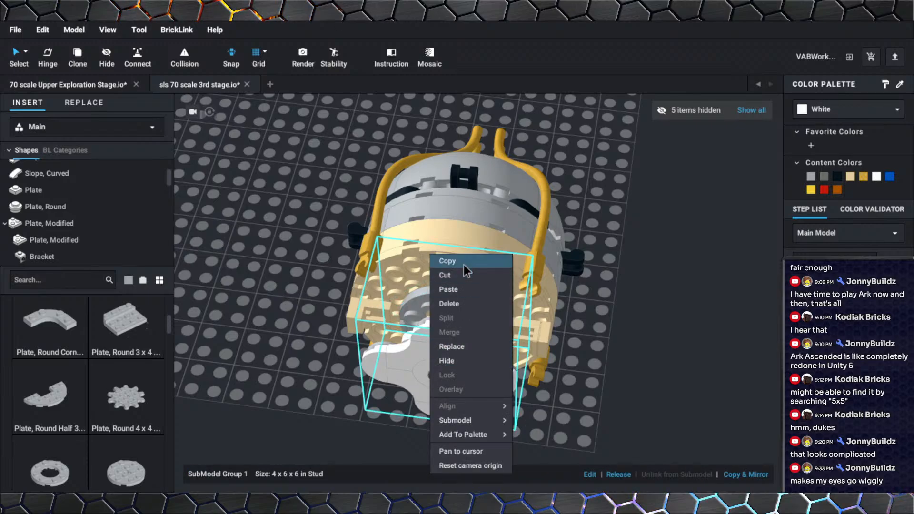
pyautogui.click(446, 361)
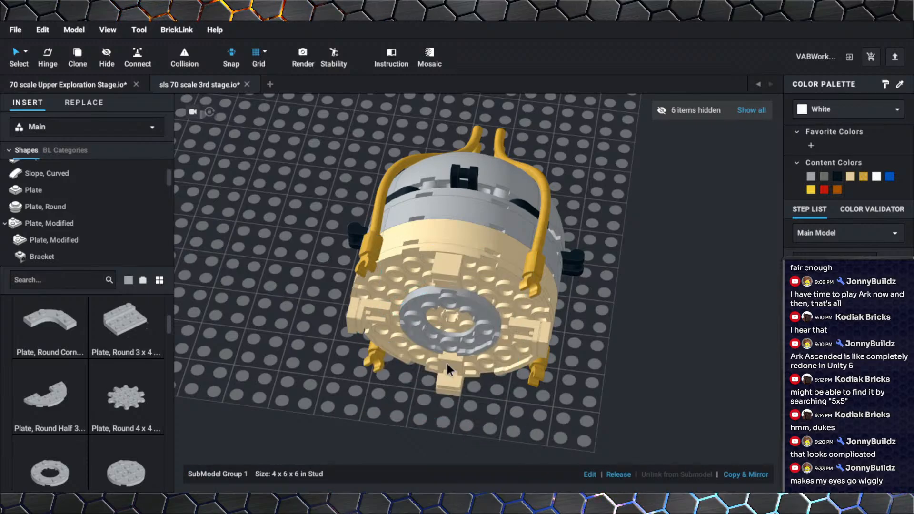
# Place three Plate, Round 1 x 1 Open Stud with Bar Arm Down parts on the upper and side studs of the gray ring.
pyautogui.scroll(-2, 47, 222)
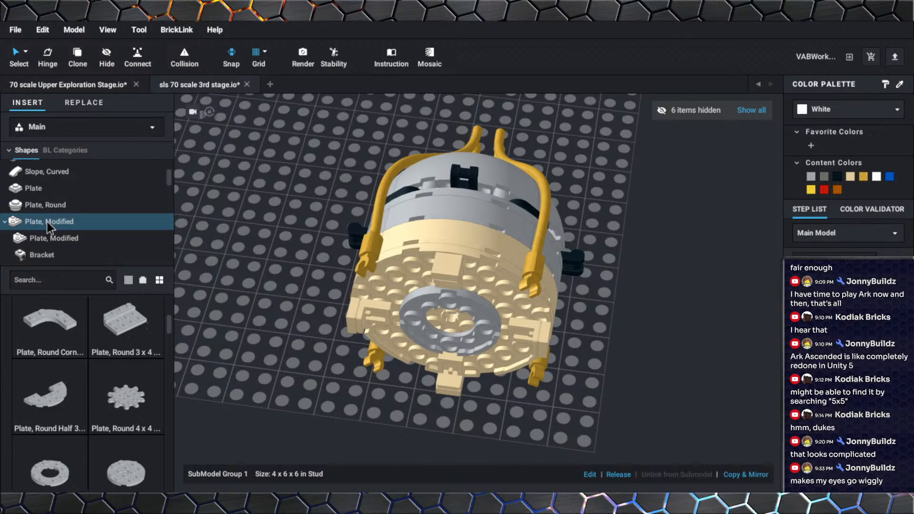
pyautogui.scroll(4, 56, 224)
pyautogui.scroll(1, 78, 219)
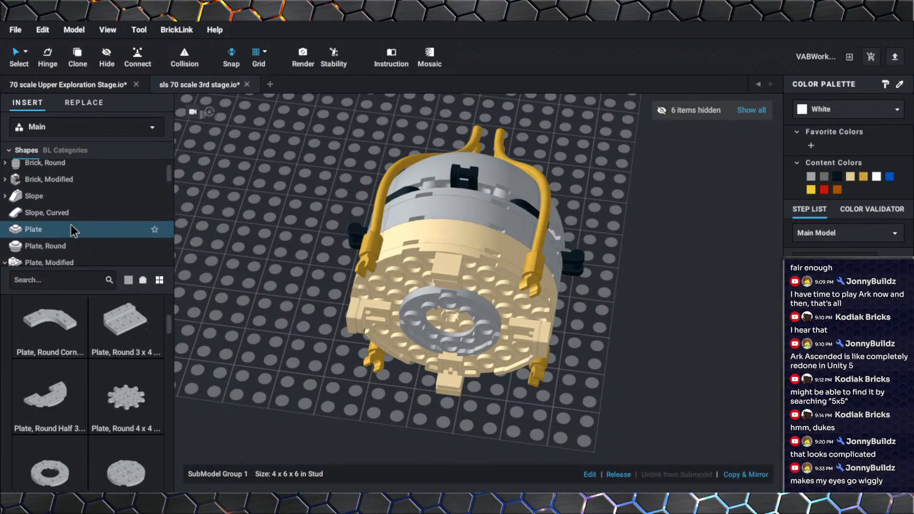
pyautogui.click(69, 246)
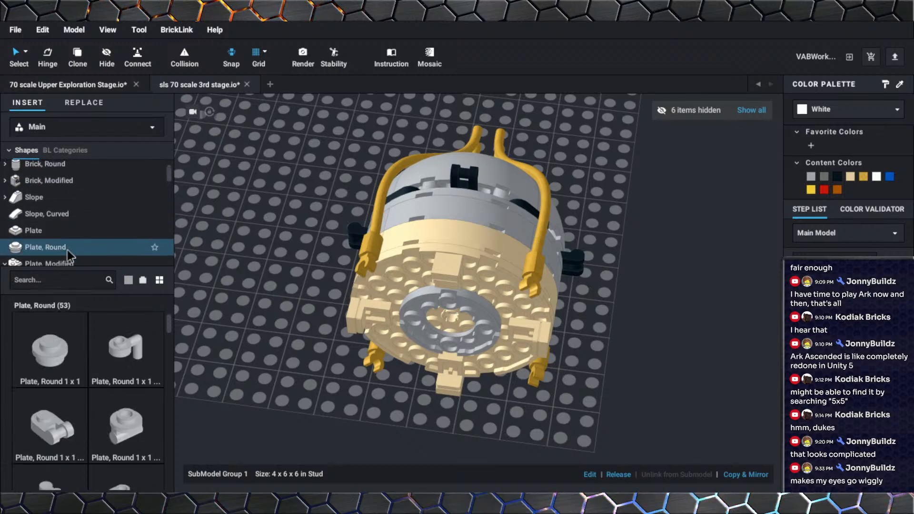
pyautogui.click(114, 347)
pyautogui.moveTo(361, 401); pyautogui.dragTo(400, 391, button='right')
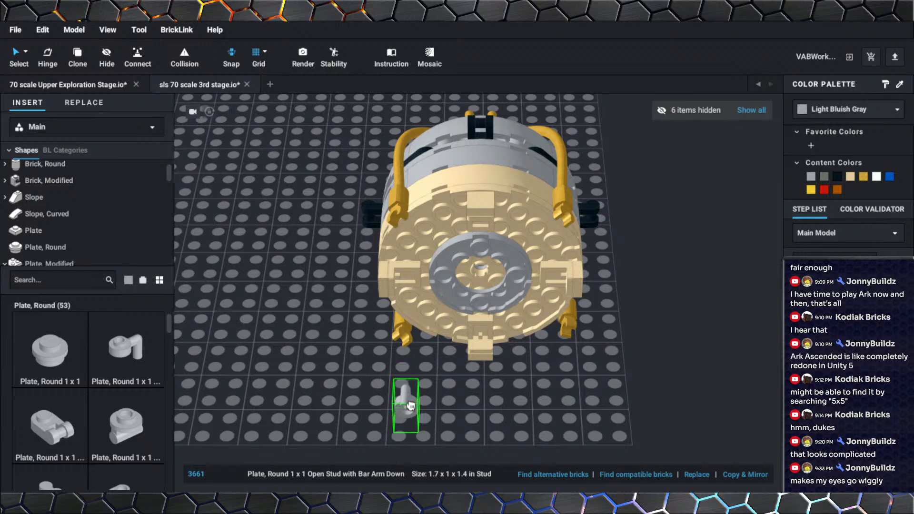
pyautogui.press('Right')
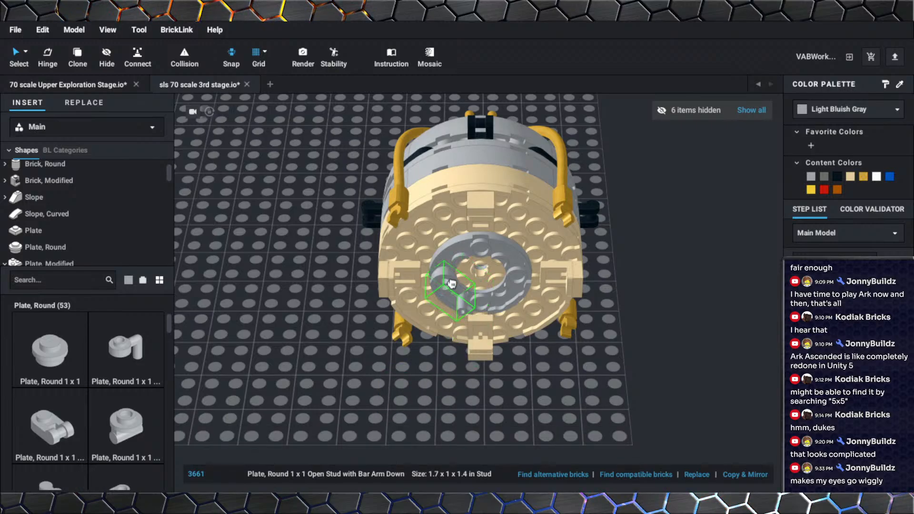
pyautogui.click(479, 257)
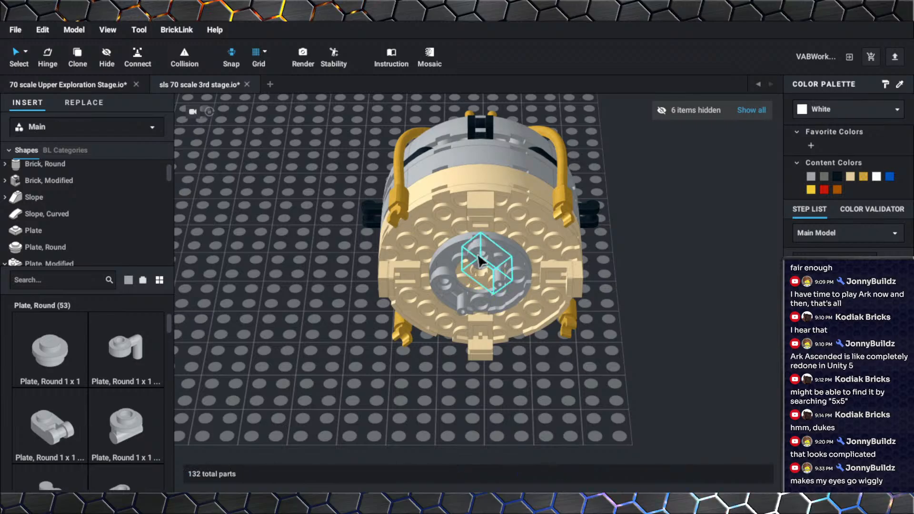
pyautogui.press('Right')
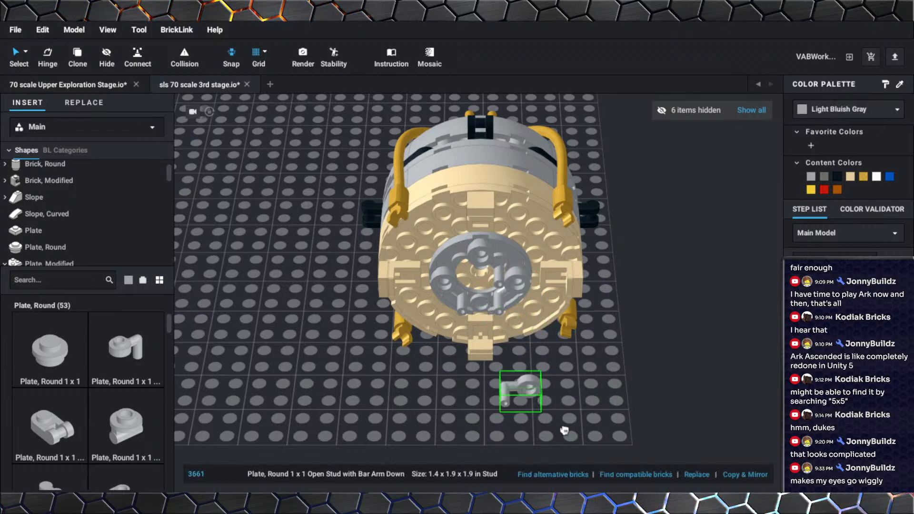
pyautogui.press('Escape')
# Turn the uppermost bar-arm round plate so its arm points toward the centre of the gray ring.
pyautogui.scroll(3, 550, 396)
pyautogui.click(494, 237)
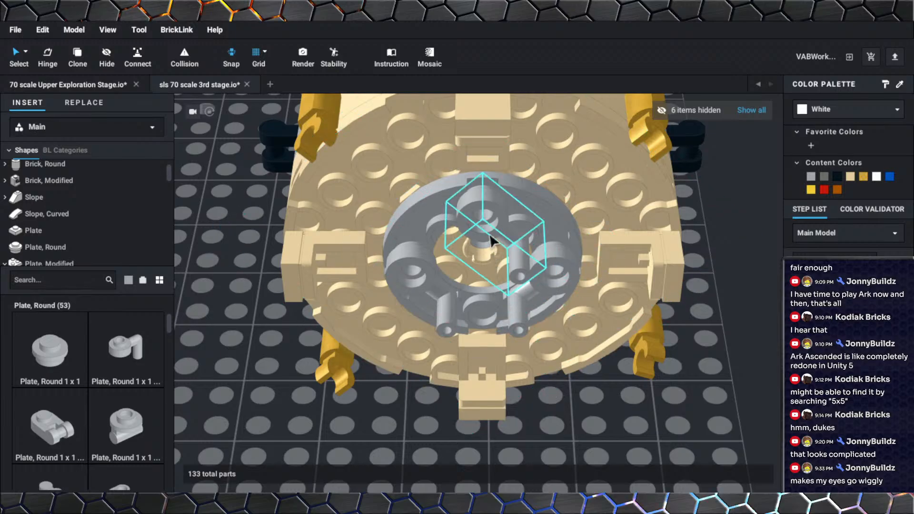
pyautogui.moveTo(499, 232); pyautogui.dragTo(496, 160)
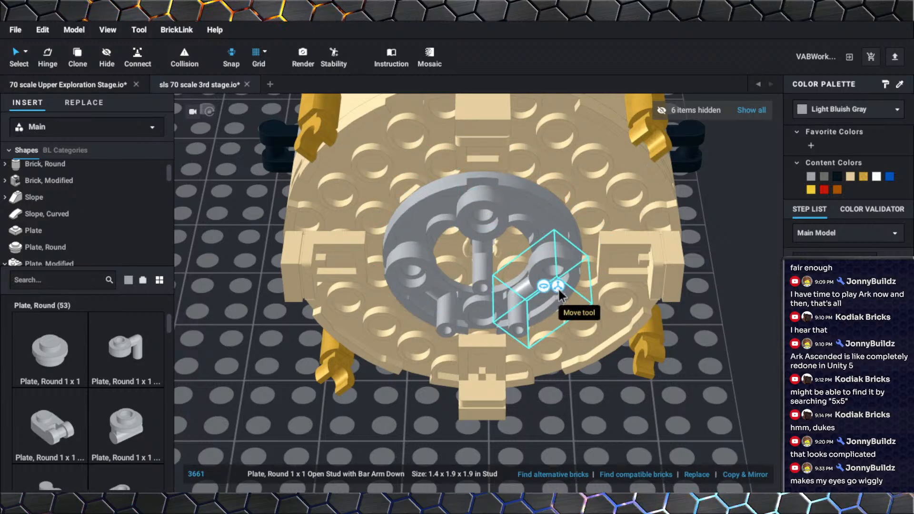
# Turn the two side bar-arm round plates on the gray ring so their arms point toward its centre.
pyautogui.click(559, 286)
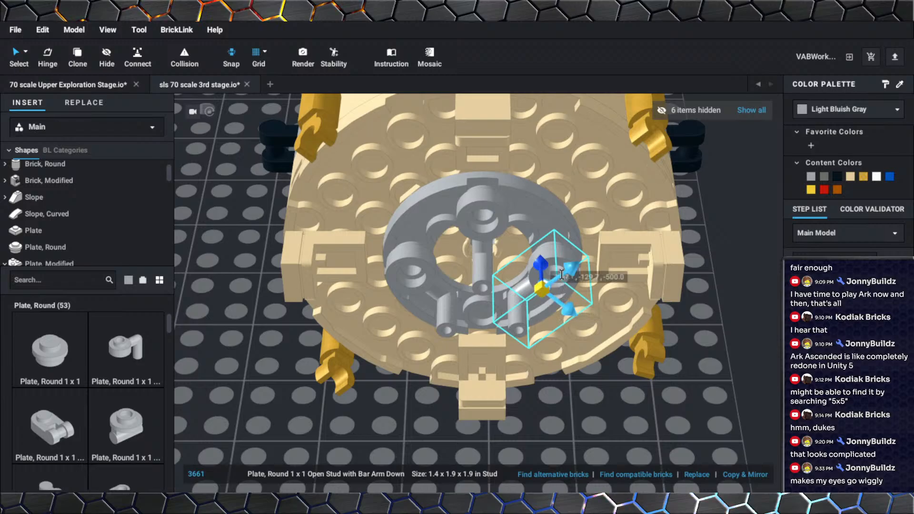
pyautogui.click(526, 291)
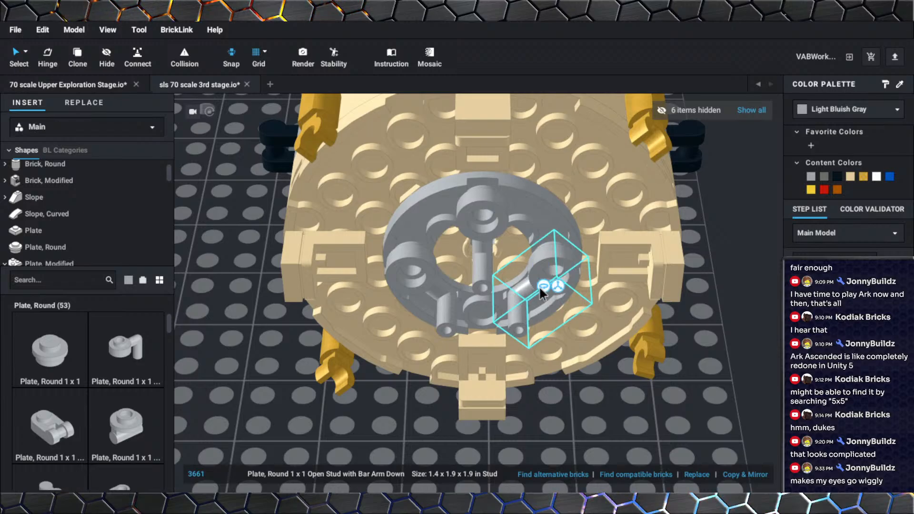
pyautogui.moveTo(590, 231); pyautogui.dragTo(650, 260)
pyautogui.click(429, 278)
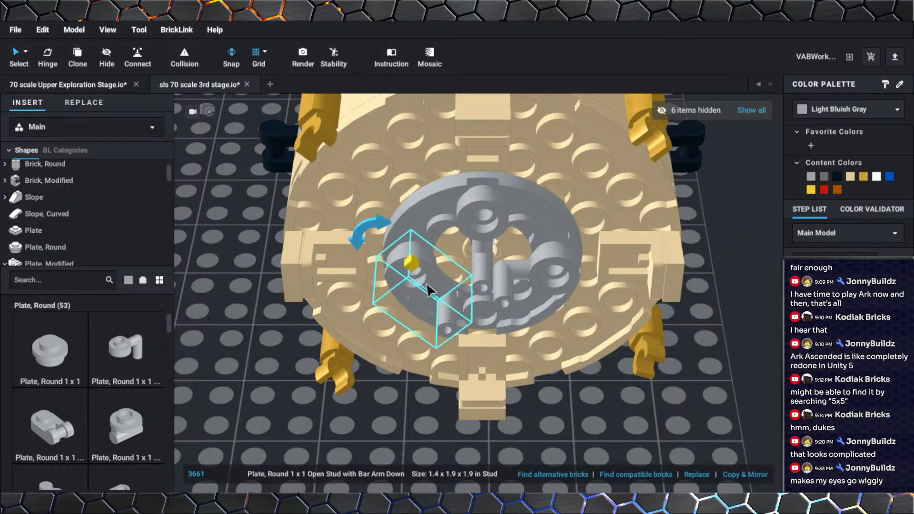
pyautogui.moveTo(367, 231); pyautogui.dragTo(316, 264)
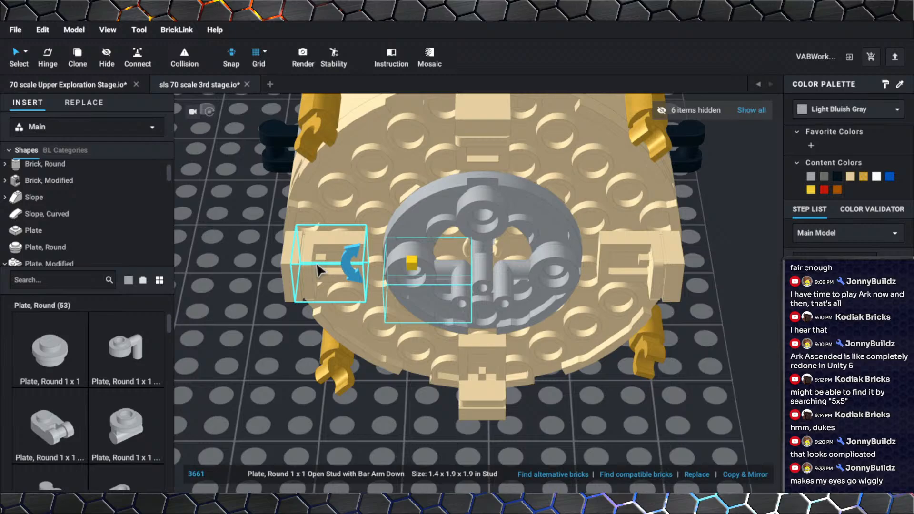
pyautogui.click(567, 404)
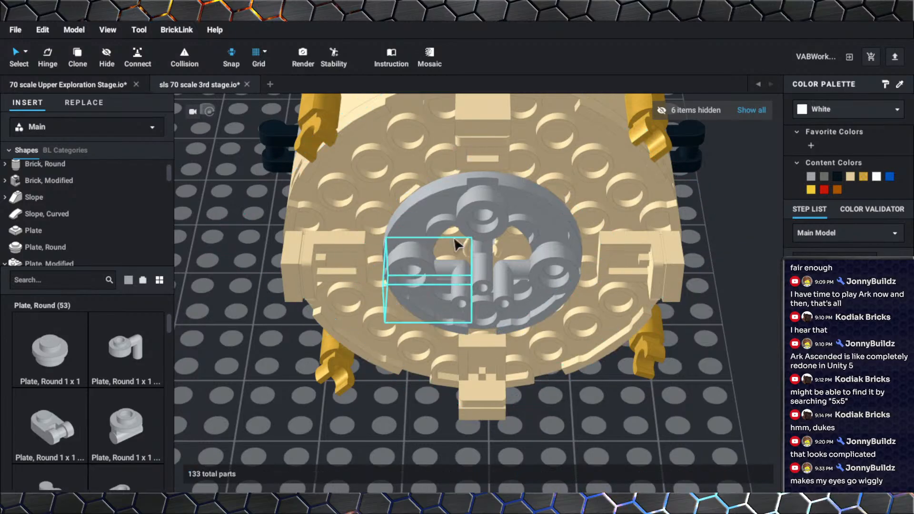
# Place a fourth Plate, Round 1 x 1 Open Stud with Bar Arm Down on the ring's lowest stud and turn its arm inward.
pyautogui.click(124, 355)
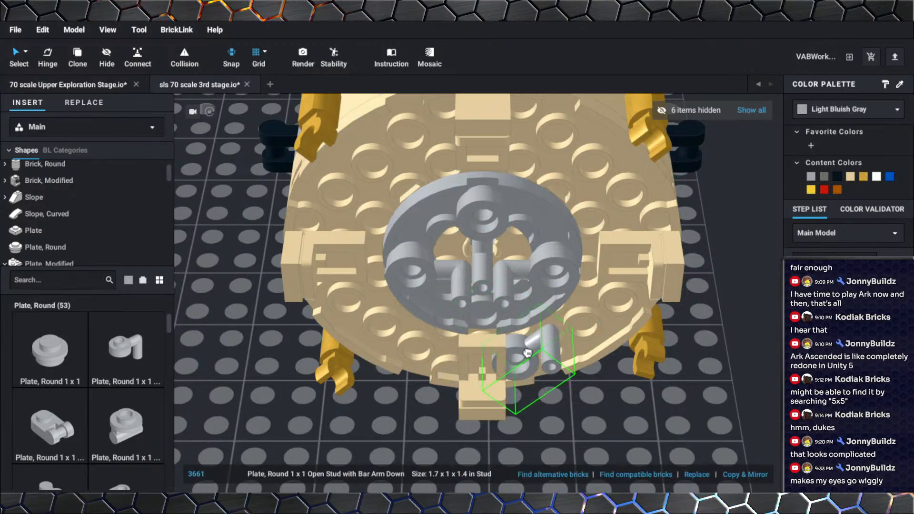
pyautogui.click(492, 320)
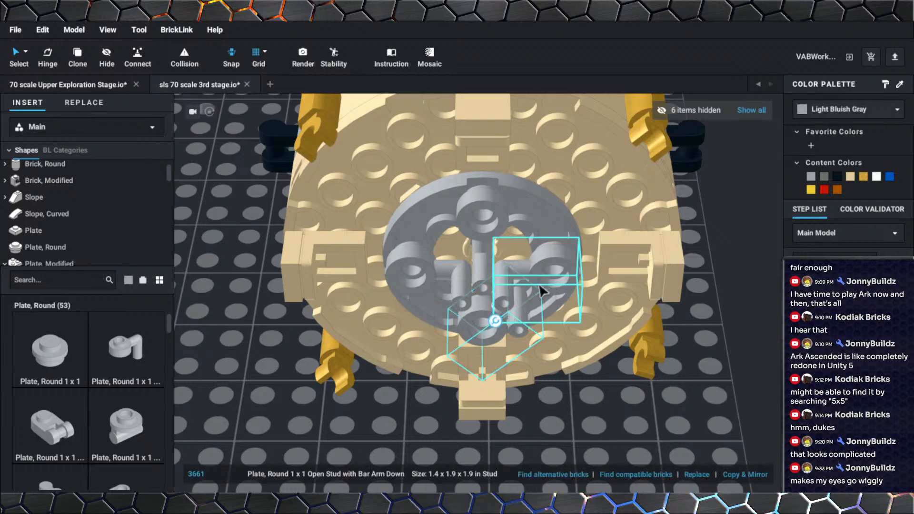
pyautogui.moveTo(445, 347); pyautogui.dragTo(488, 384)
pyautogui.click(567, 404)
# Show all hidden items and check how the four bar arms meet the white central support between the engines.
pyautogui.scroll(-5, 568, 400)
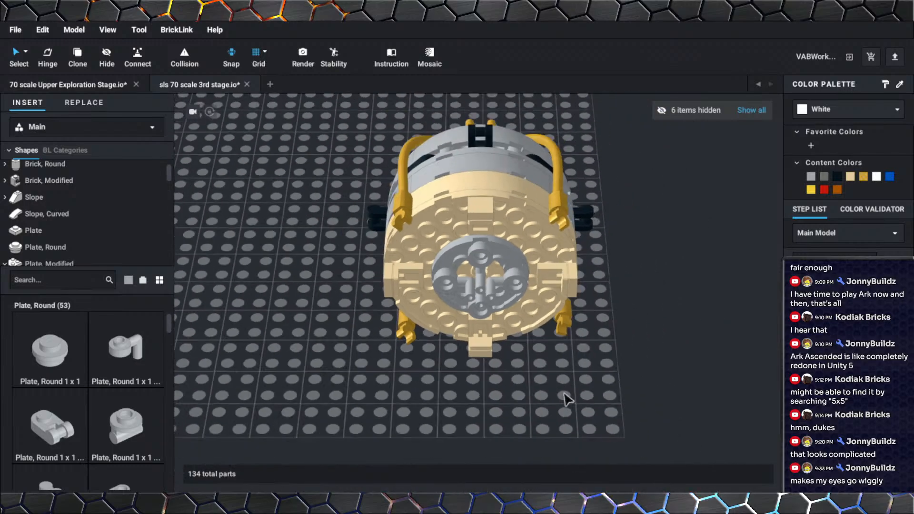
pyautogui.moveTo(564, 395); pyautogui.dragTo(543, 381, button='right')
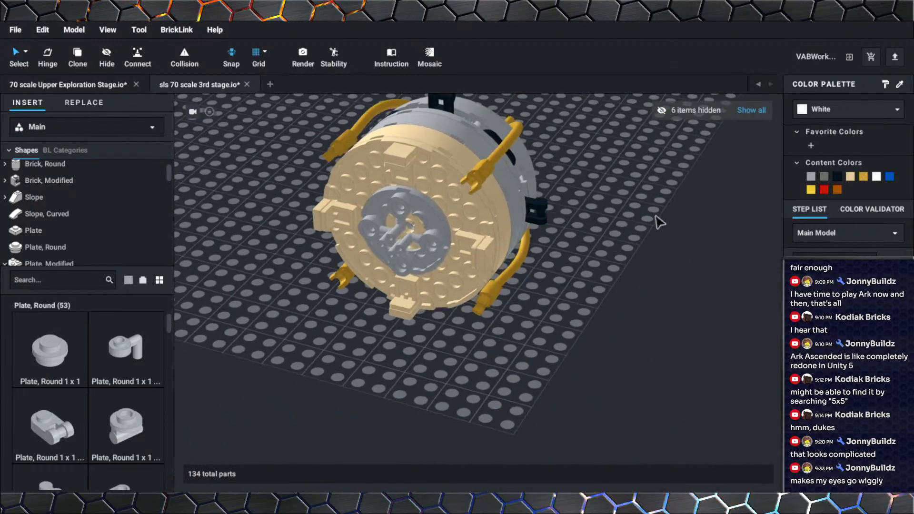
pyautogui.click(751, 110)
pyautogui.moveTo(608, 313); pyautogui.dragTo(648, 271, button='right')
pyautogui.scroll(8, 614, 296)
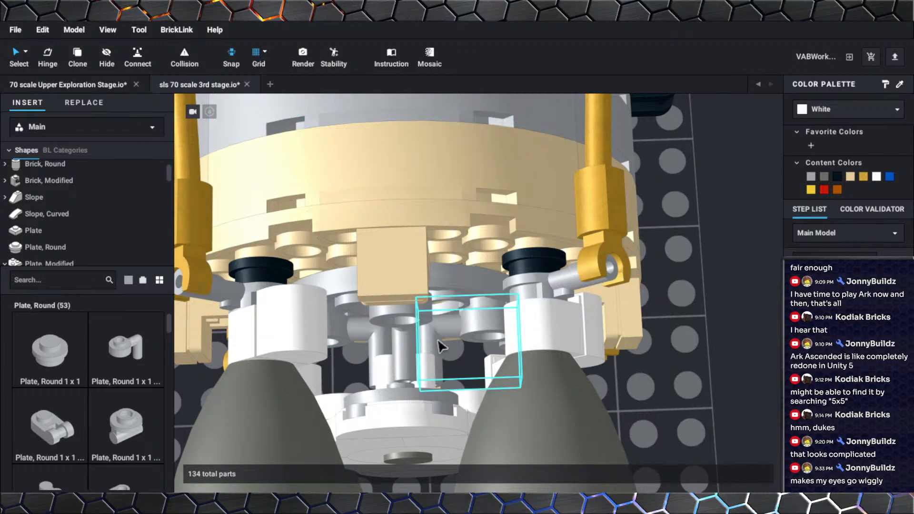
pyautogui.scroll(5, 437, 338)
pyautogui.moveTo(436, 338); pyautogui.dragTo(455, 307, button='right')
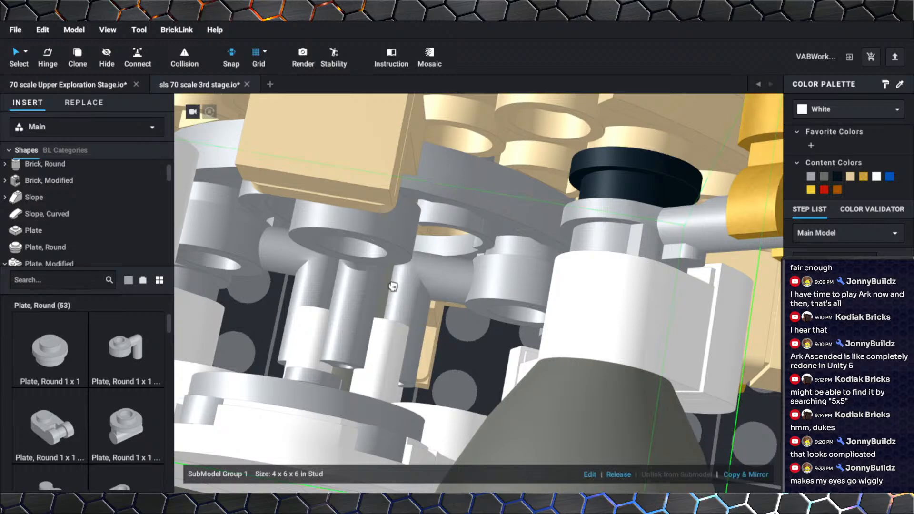
pyautogui.scroll(2, 391, 286)
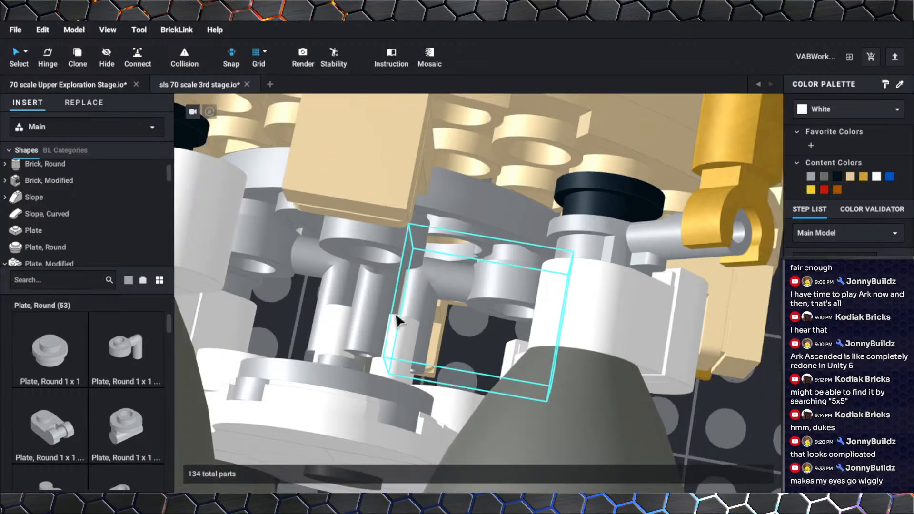
# Delete all four bar-arm round plates from the gray ring.
pyautogui.click(376, 310)
pyautogui.press('Delete')
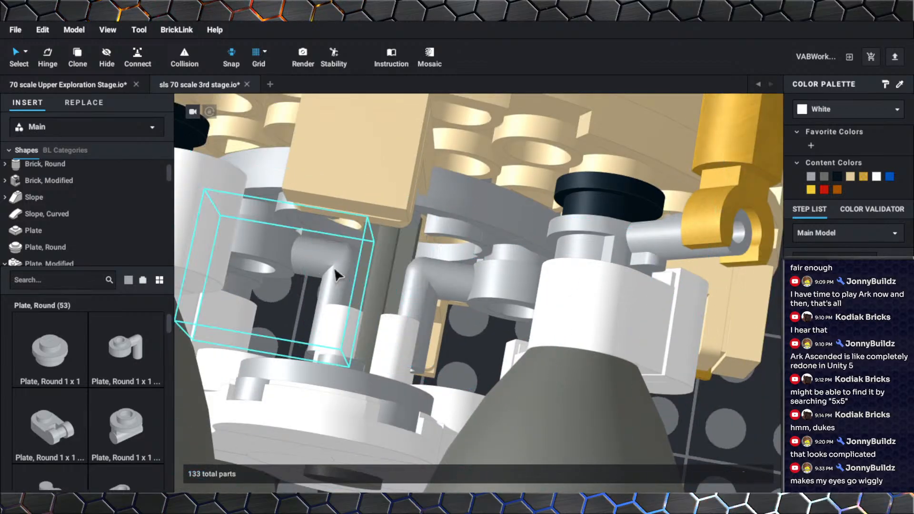
pyautogui.click(342, 279)
pyautogui.press('Delete')
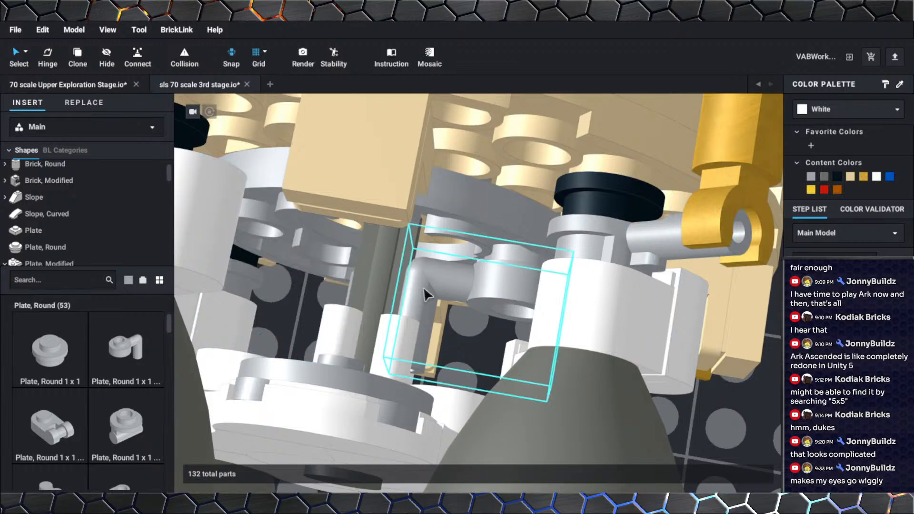
pyautogui.click(424, 286)
pyautogui.press('Delete')
pyautogui.moveTo(437, 303); pyautogui.dragTo(455, 346, button='right')
pyautogui.click(414, 342)
pyautogui.press('Delete')
# Examine the white central support and the space between it and the gray ring from below and from the side.
pyautogui.scroll(-3, 414, 345)
pyautogui.scroll(-3, 415, 351)
pyautogui.moveTo(524, 244); pyautogui.dragTo(531, 251, button='right')
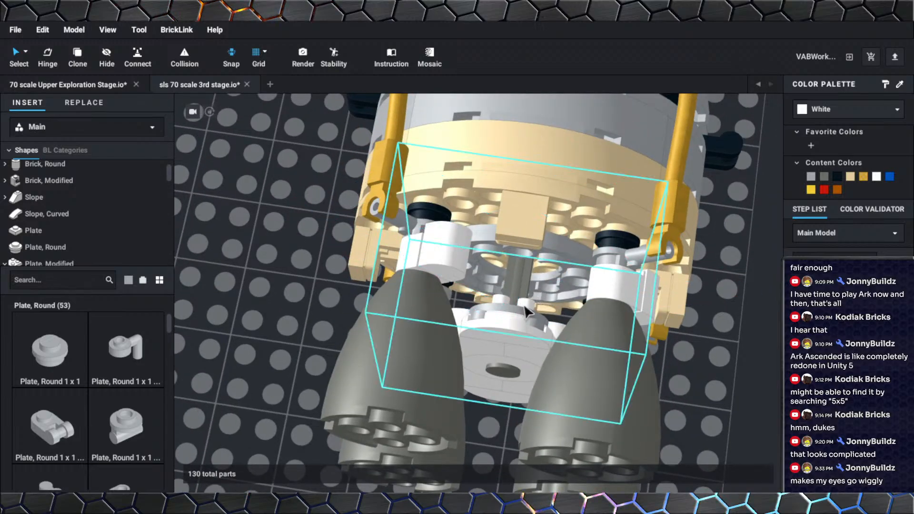
pyautogui.moveTo(524, 312); pyautogui.dragTo(507, 358, button='right')
pyautogui.scroll(-2, 513, 334)
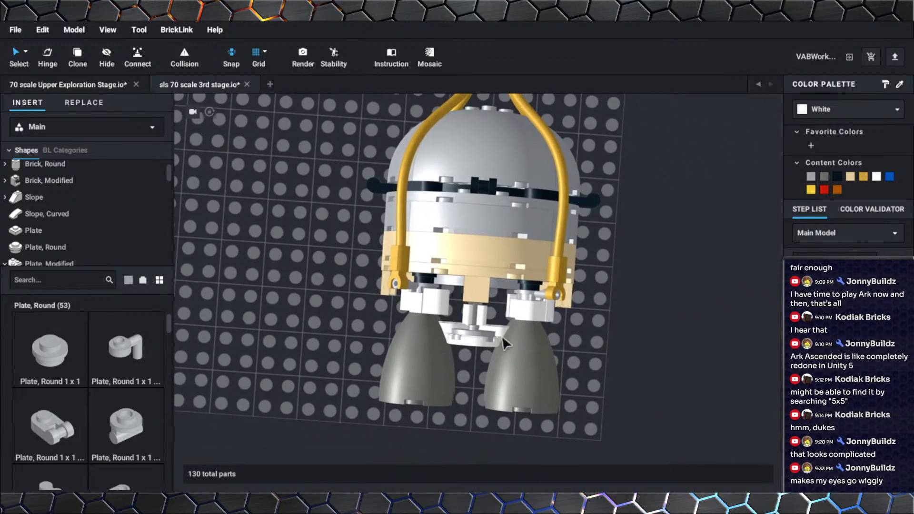
pyautogui.scroll(4, 506, 362)
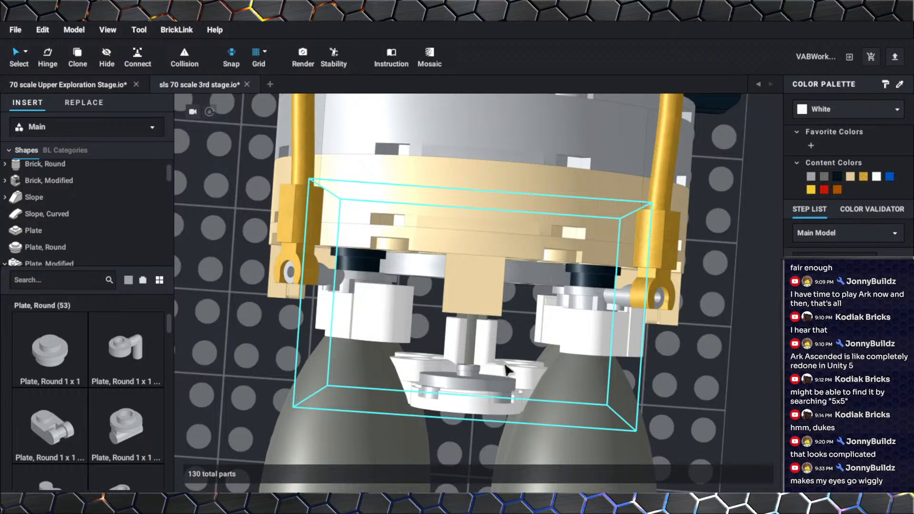
pyautogui.scroll(-2, 506, 369)
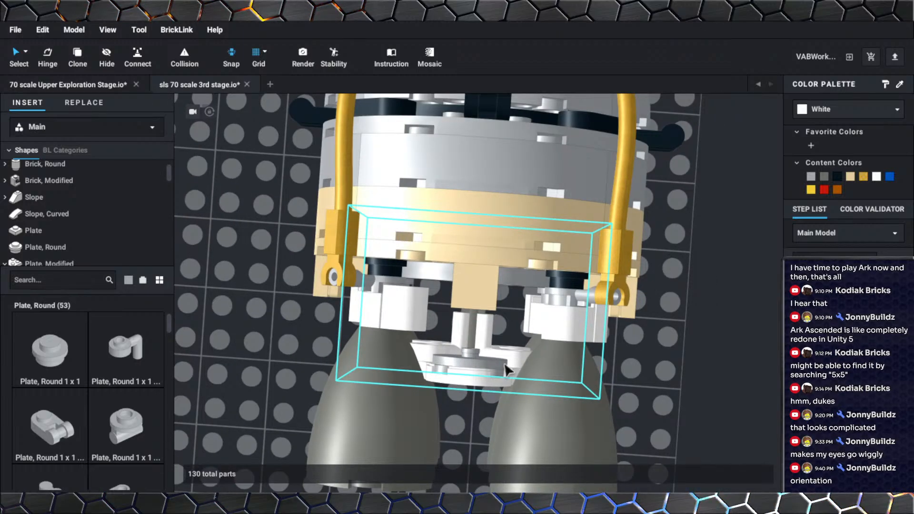
pyautogui.scroll(-5, 504, 365)
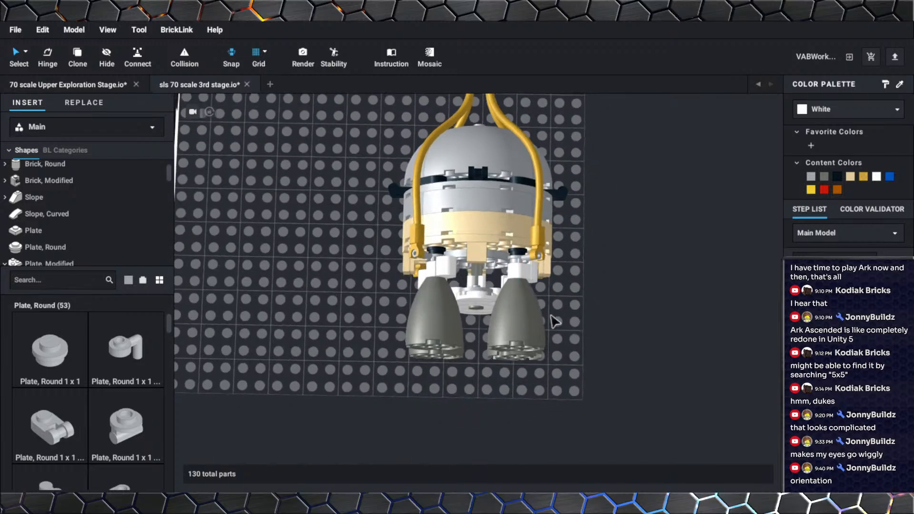
# Select the whole rocket stage and rotate it upright so that its engines point down.
pyautogui.moveTo(602, 334); pyautogui.dragTo(373, 101)
pyautogui.scroll(-3, 482, 347)
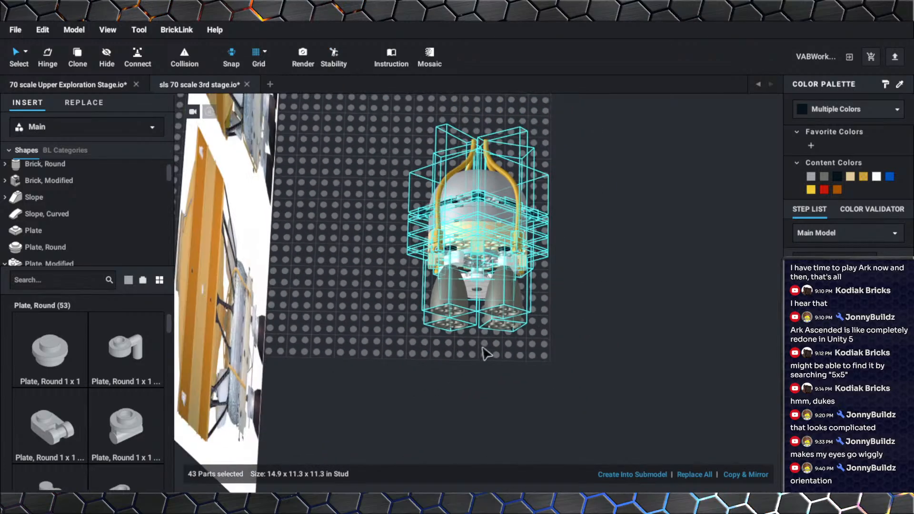
pyautogui.press('Down')
pyautogui.click(600, 398)
# Hide the EUS-Renders.jpg reference image behind the engines and inspect the gap between the gray ring and the white central support.
pyautogui.scroll(5, 561, 376)
pyautogui.moveTo(542, 372); pyautogui.dragTo(569, 423, button='middle')
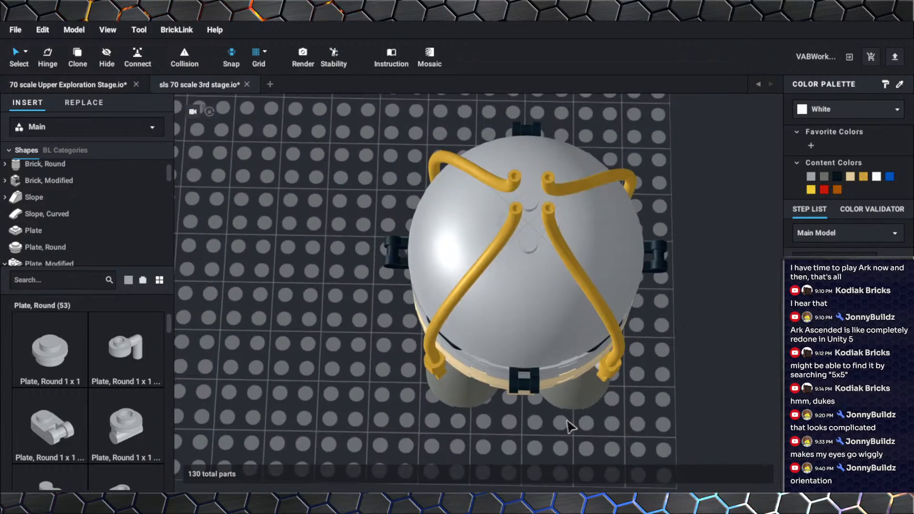
pyautogui.moveTo(568, 422); pyautogui.dragTo(575, 463, button='right')
pyautogui.scroll(4, 550, 380)
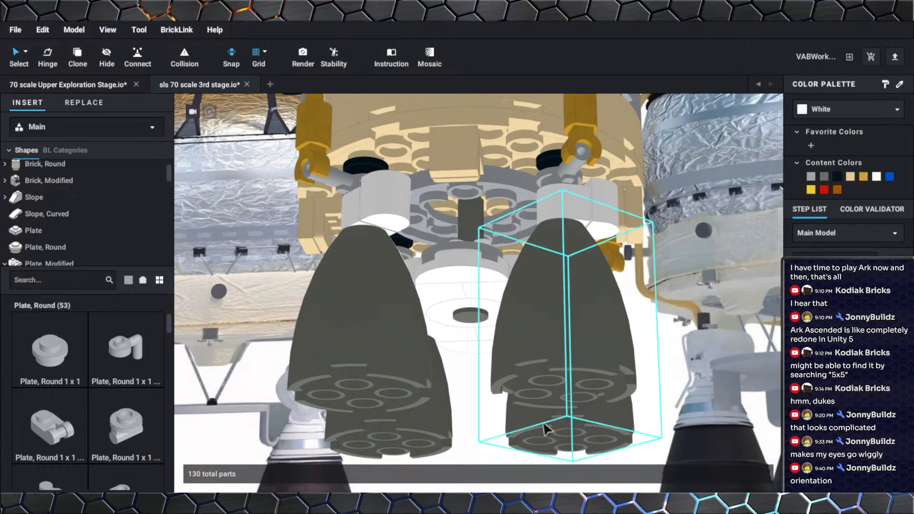
pyautogui.moveTo(547, 430); pyautogui.dragTo(545, 390, button='right')
pyautogui.rightClick(499, 399)
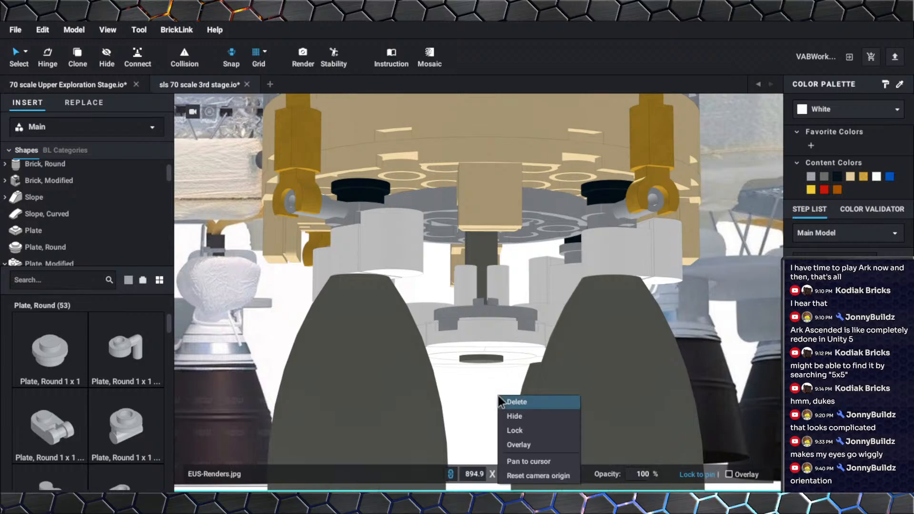
pyautogui.click(519, 416)
pyautogui.scroll(5, 612, 392)
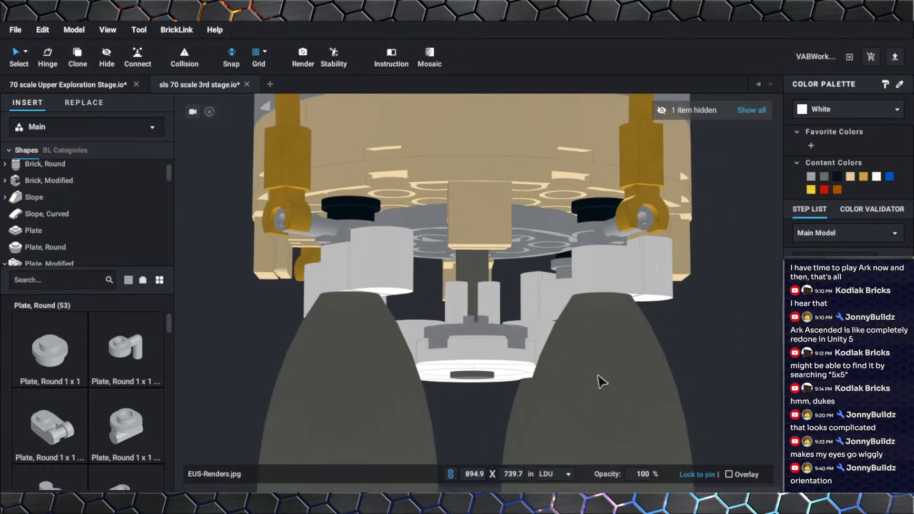
pyautogui.scroll(4, 505, 295)
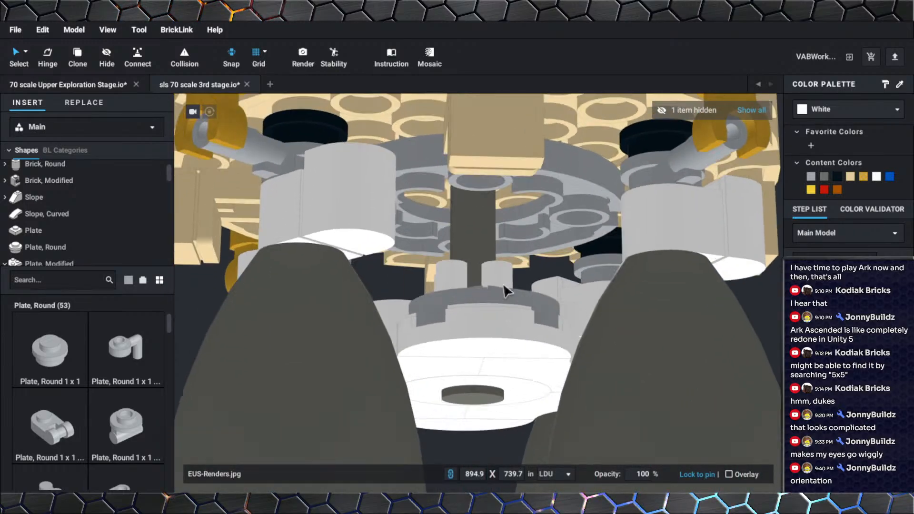
pyautogui.scroll(3, 505, 288)
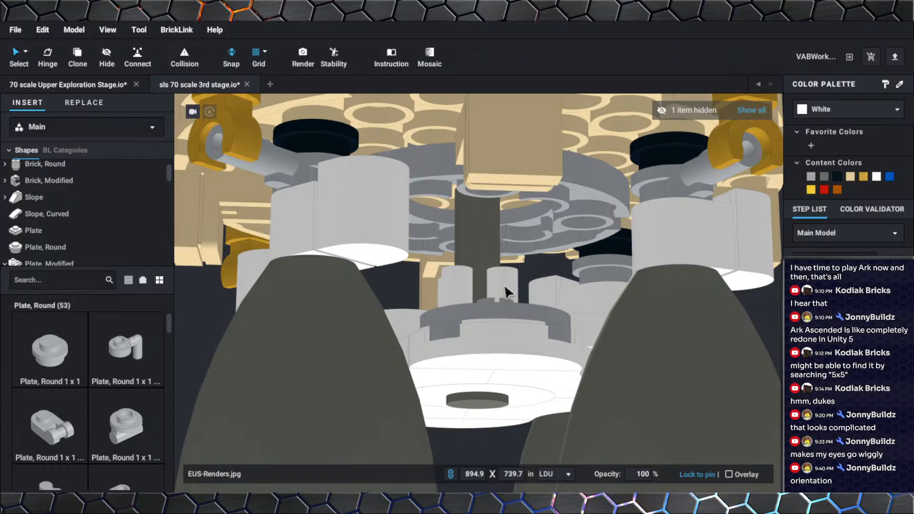
pyautogui.moveTo(503, 281); pyautogui.dragTo(501, 281, button='right')
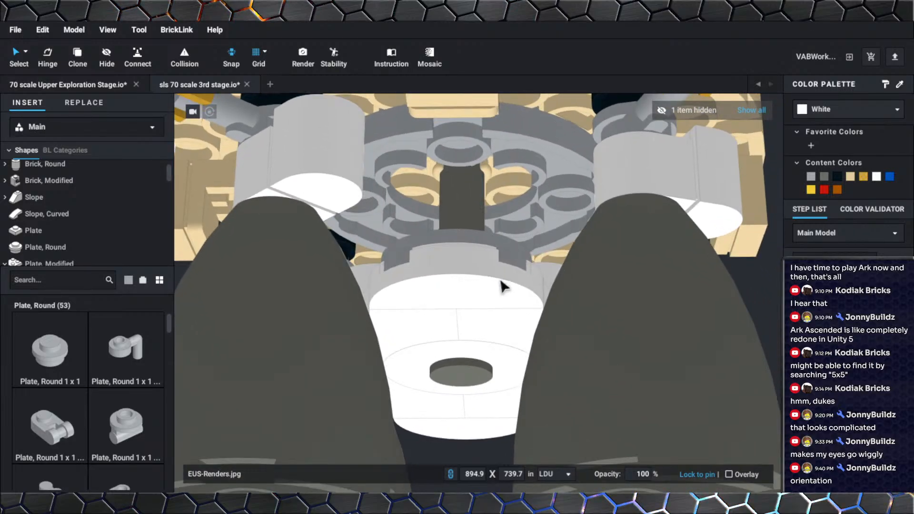
pyautogui.scroll(-1, 460, 277)
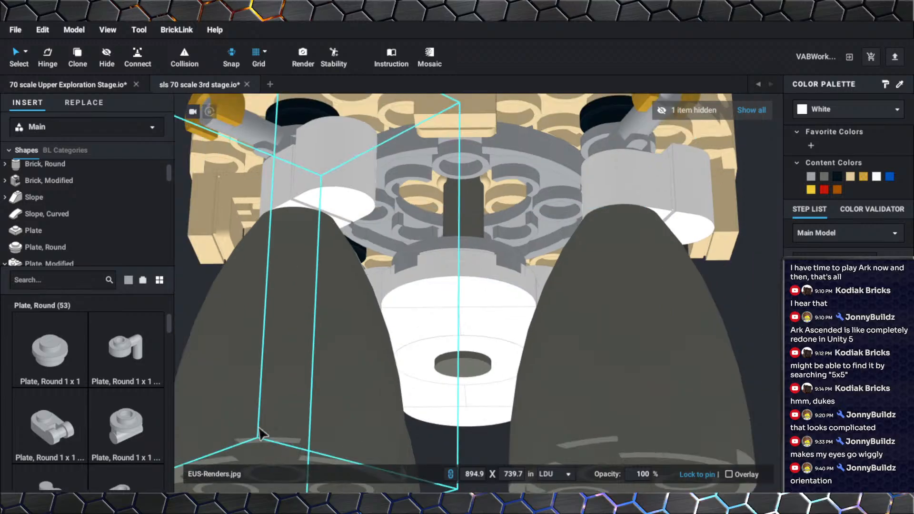
# Browse the round plates and modified plates in the parts library for a part suited to the central support.
pyautogui.scroll(-1, 52, 376)
pyautogui.scroll(-1, 53, 376)
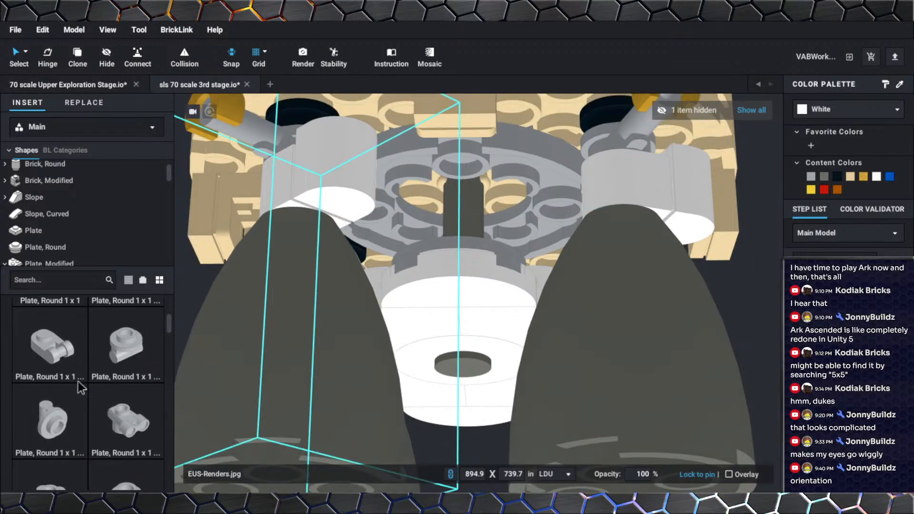
pyautogui.scroll(-3, 78, 381)
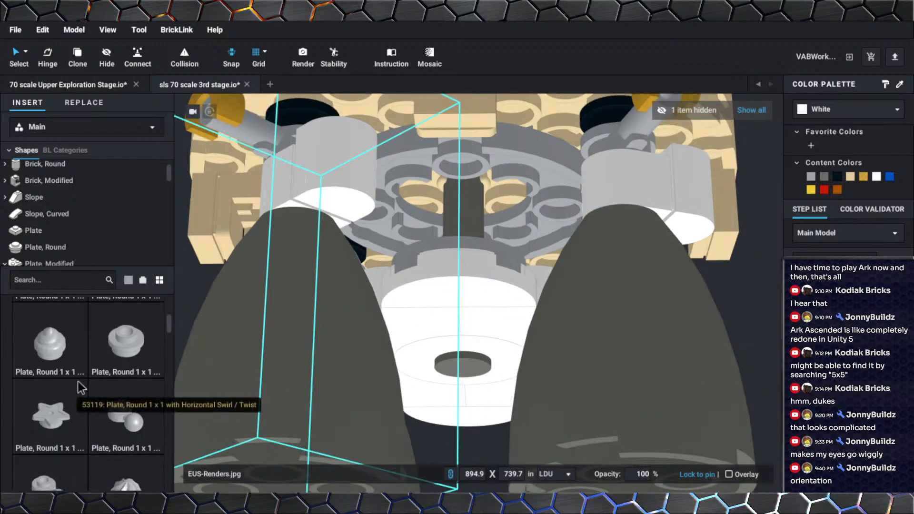
pyautogui.scroll(-5, 78, 381)
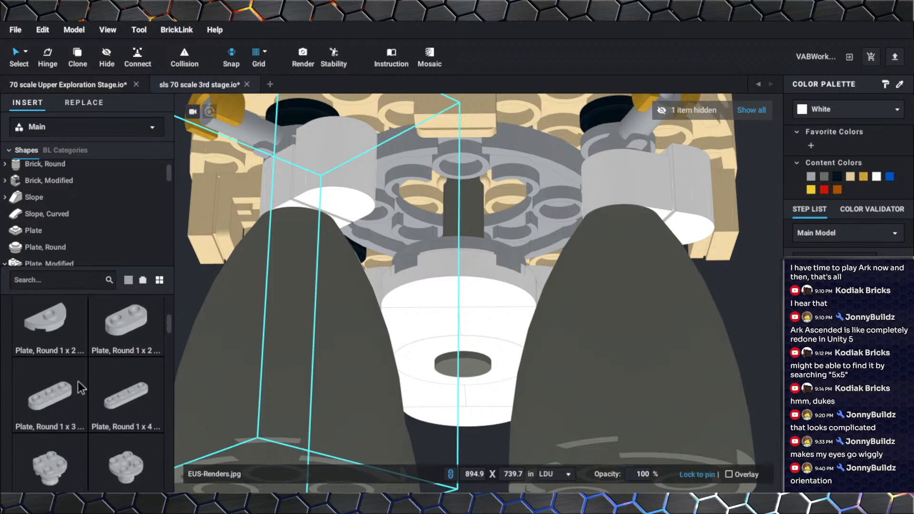
pyautogui.scroll(-8, 78, 382)
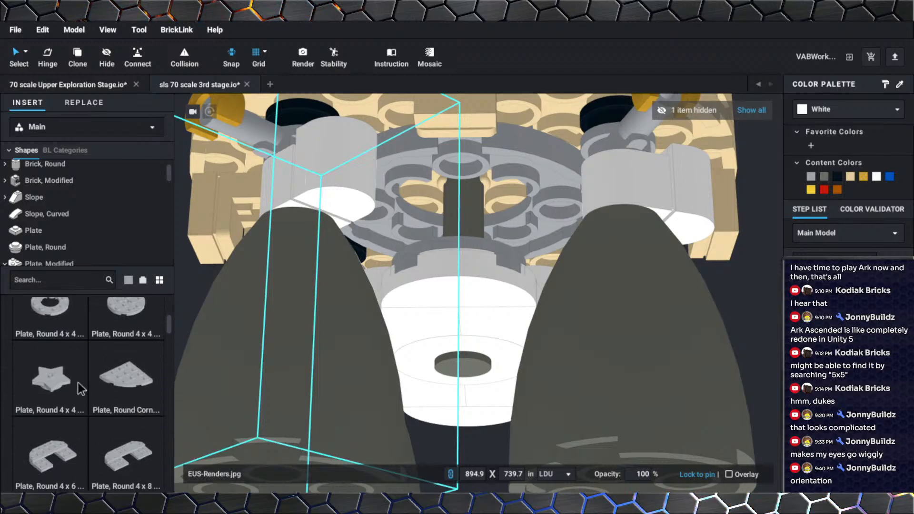
pyautogui.scroll(-8, 78, 382)
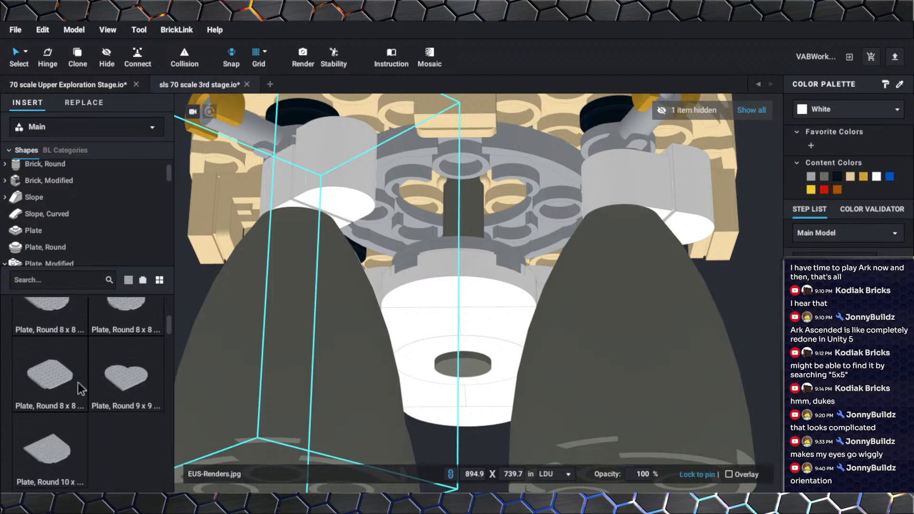
pyautogui.scroll(-8, 79, 382)
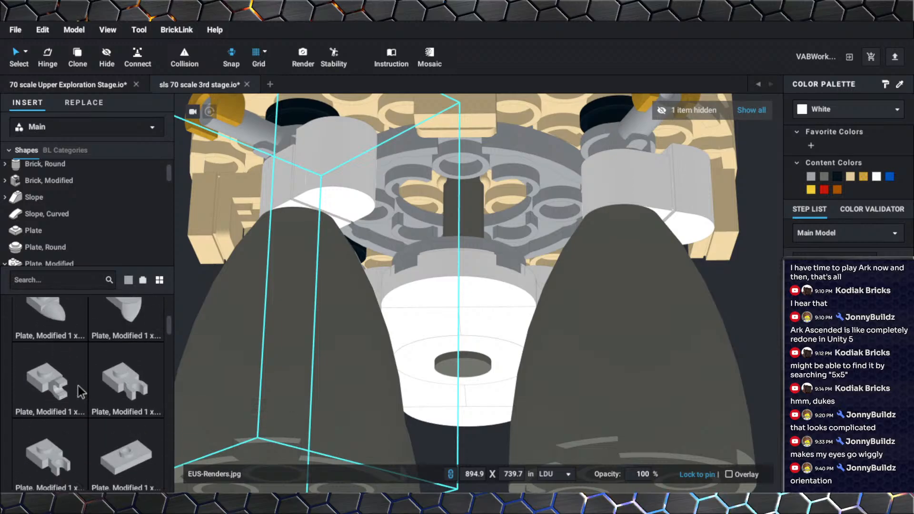
pyautogui.scroll(-8, 79, 384)
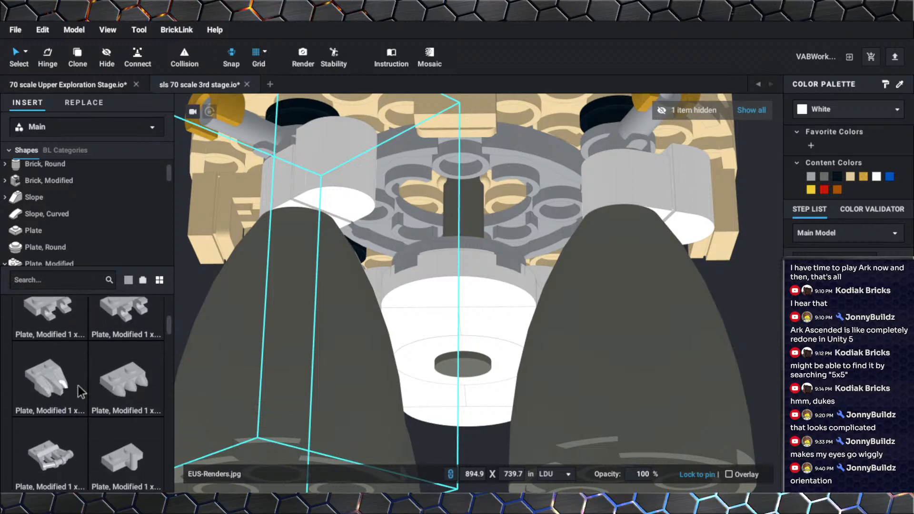
pyautogui.scroll(-6, 78, 385)
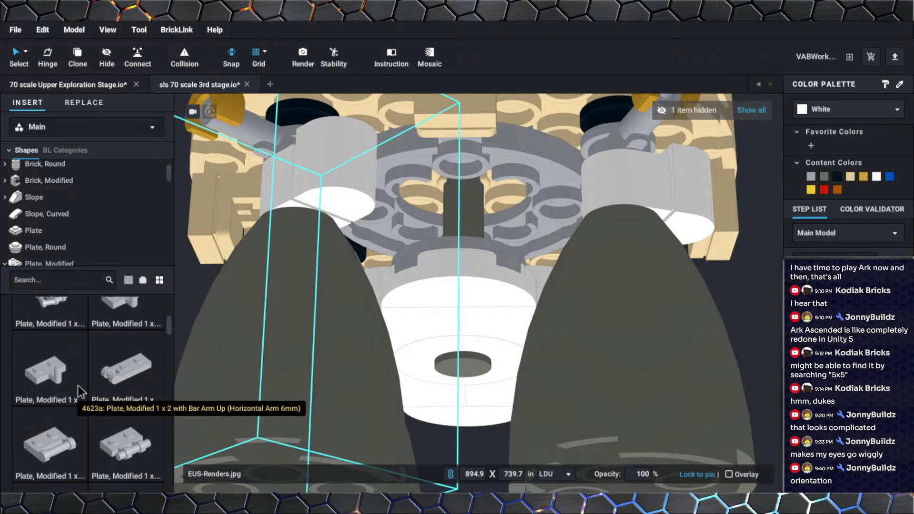
pyautogui.scroll(-8, 78, 386)
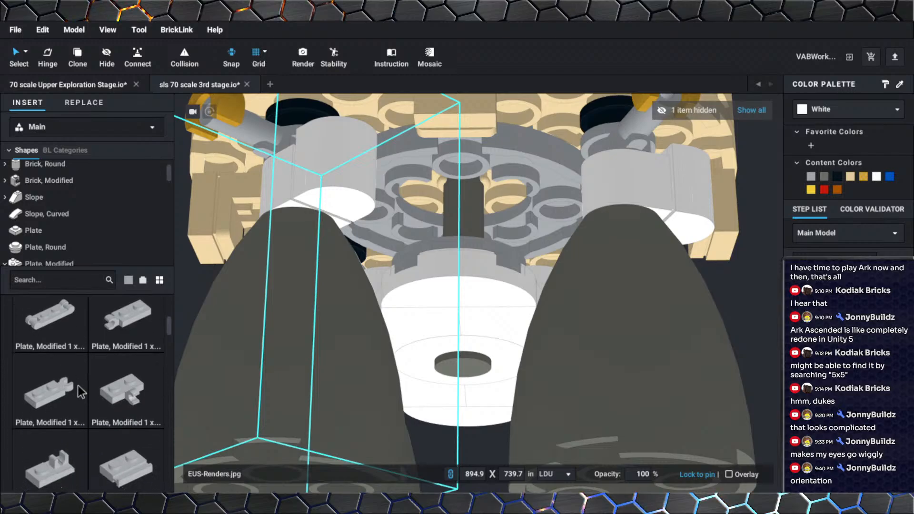
pyautogui.scroll(-4, 78, 385)
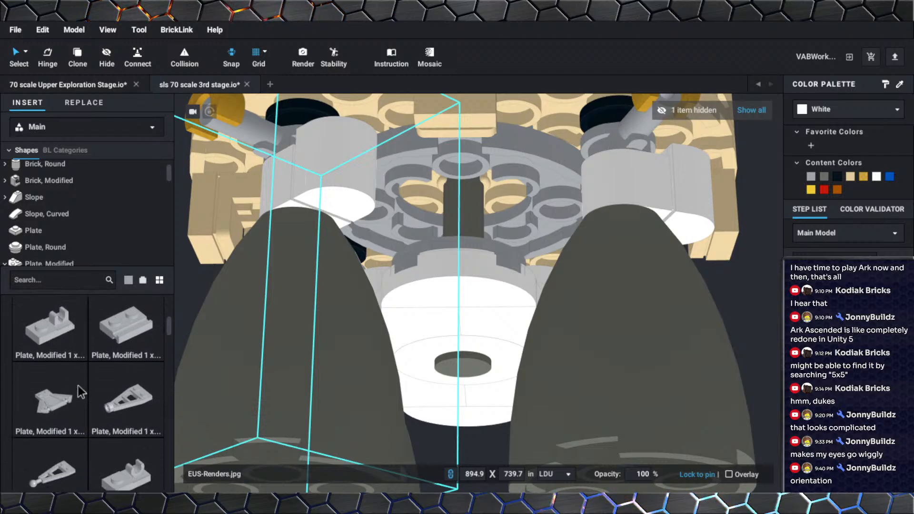
pyautogui.scroll(-5, 78, 385)
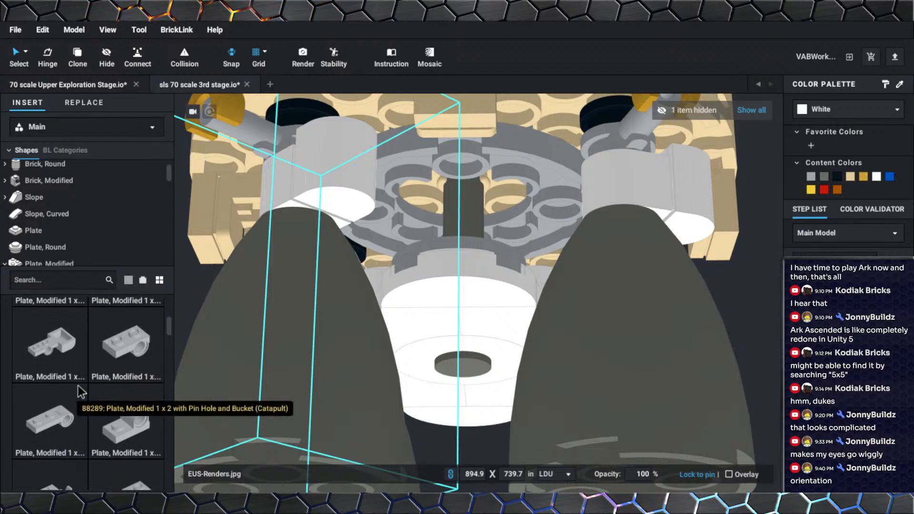
pyautogui.scroll(-6, 78, 384)
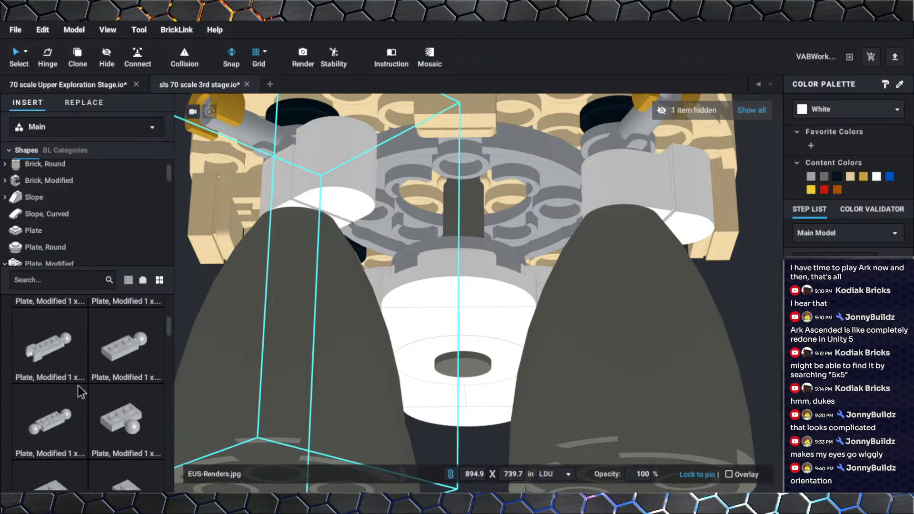
pyautogui.scroll(-6, 78, 385)
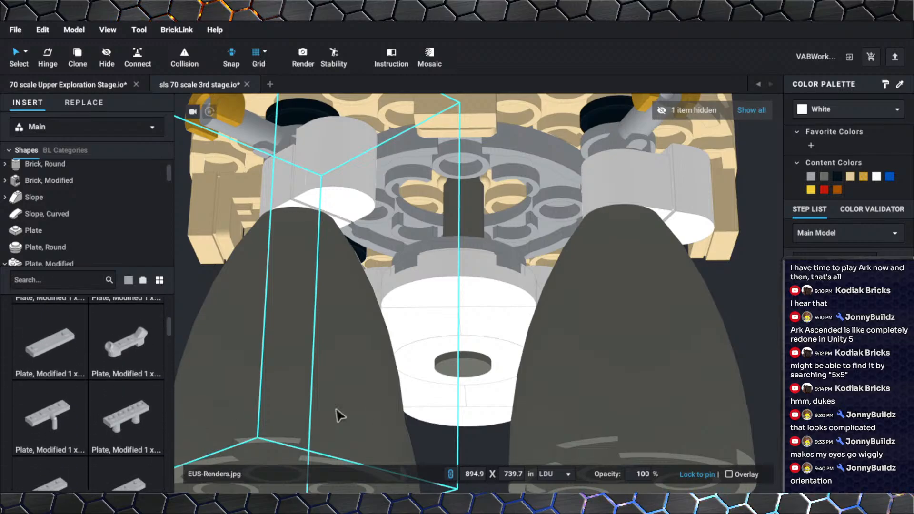
# Group all parts of the upright stage copy, including its engines and yellow hoses, into a submodel with the default name.
pyautogui.scroll(-10, 376, 414)
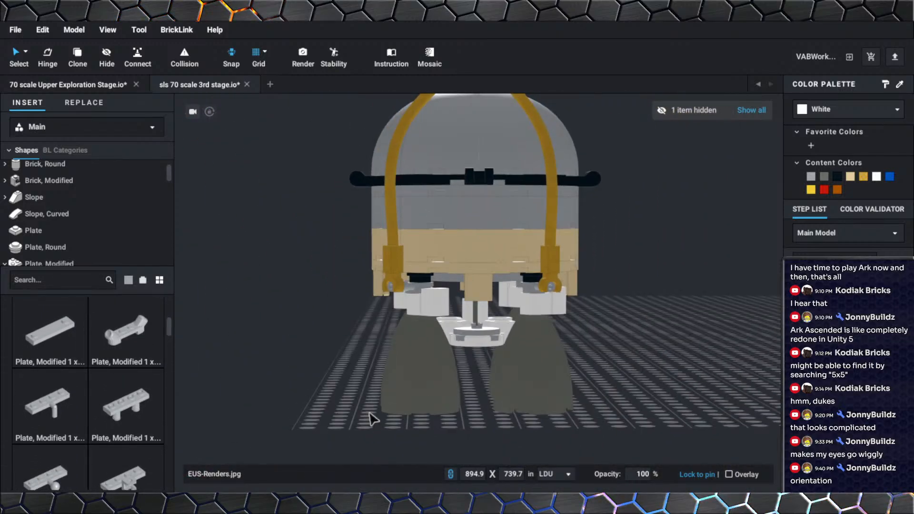
pyautogui.scroll(-2, 373, 419)
pyautogui.moveTo(375, 420); pyautogui.dragTo(430, 376, button='right')
pyautogui.scroll(4, 375, 431)
pyautogui.scroll(4, 390, 397)
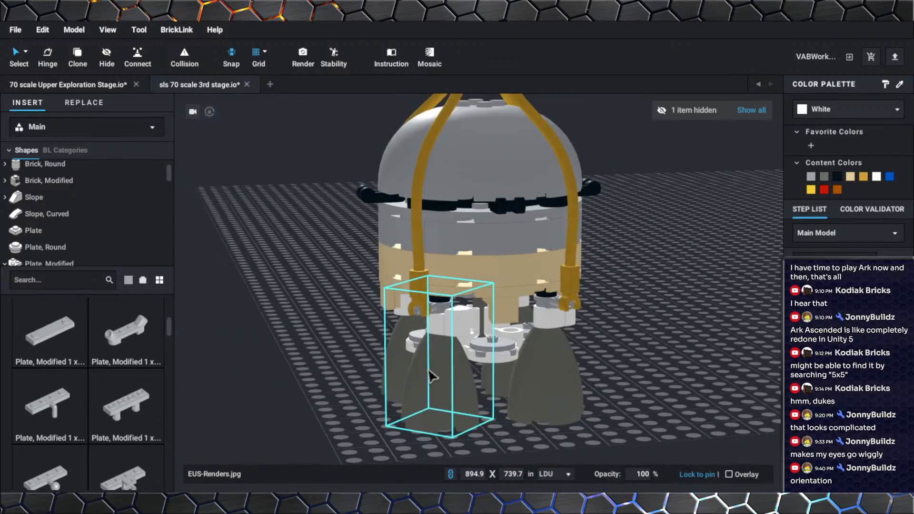
pyautogui.scroll(-5, 424, 377)
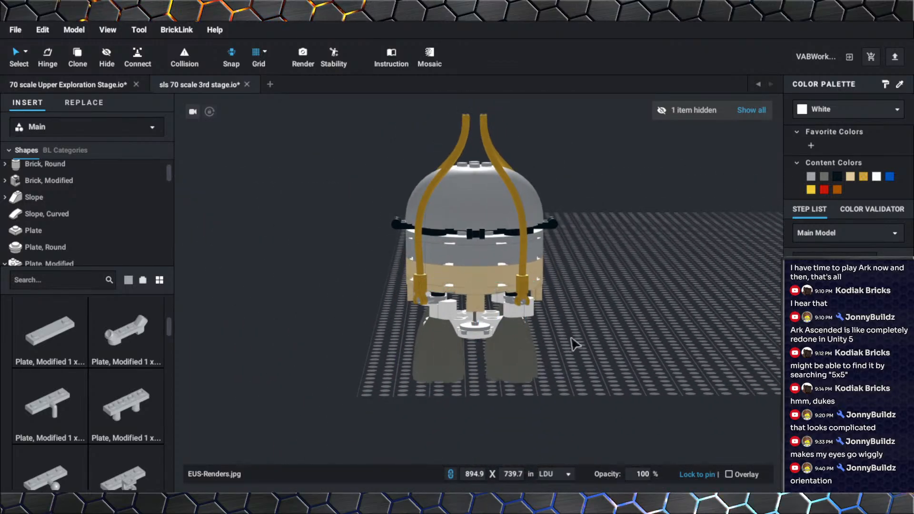
pyautogui.moveTo(571, 338); pyautogui.dragTo(555, 357, button='middle')
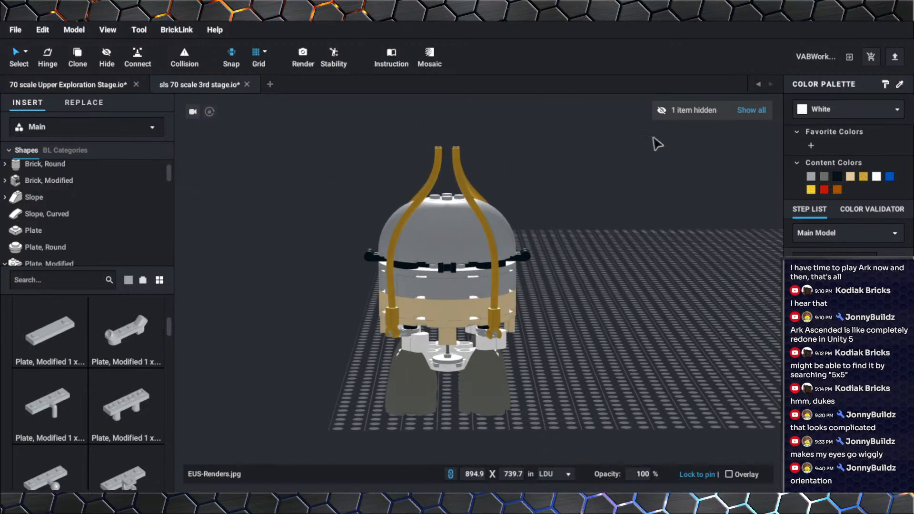
pyautogui.moveTo(471, 186); pyautogui.dragTo(471, 204, button='right')
pyautogui.moveTo(367, 175); pyautogui.dragTo(548, 389)
pyautogui.click(632, 475)
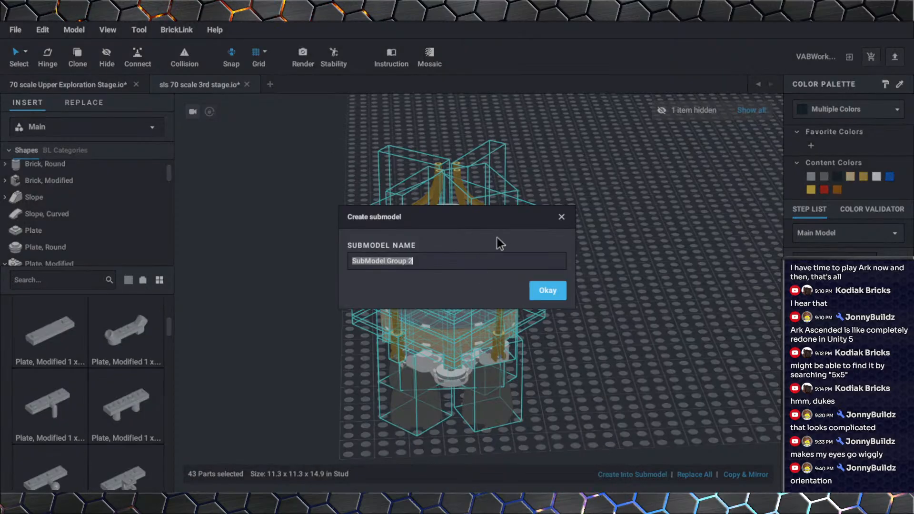
pyautogui.click(534, 291)
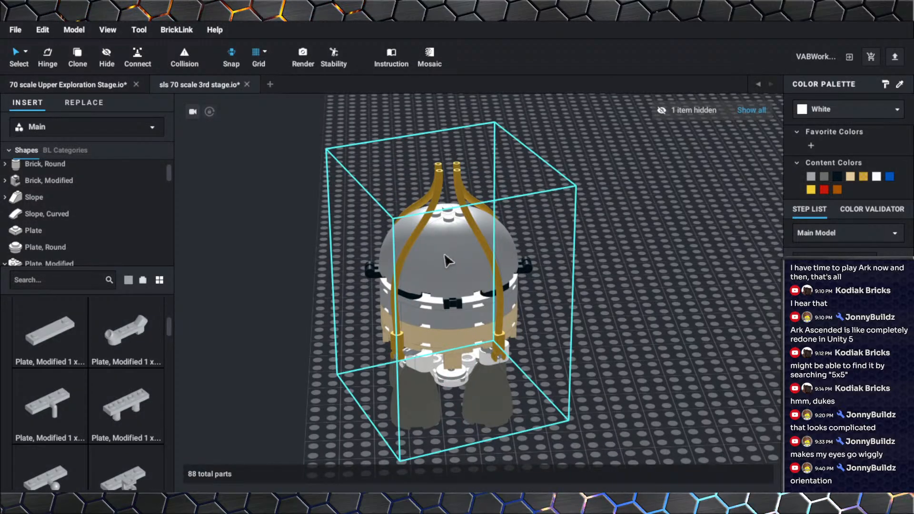
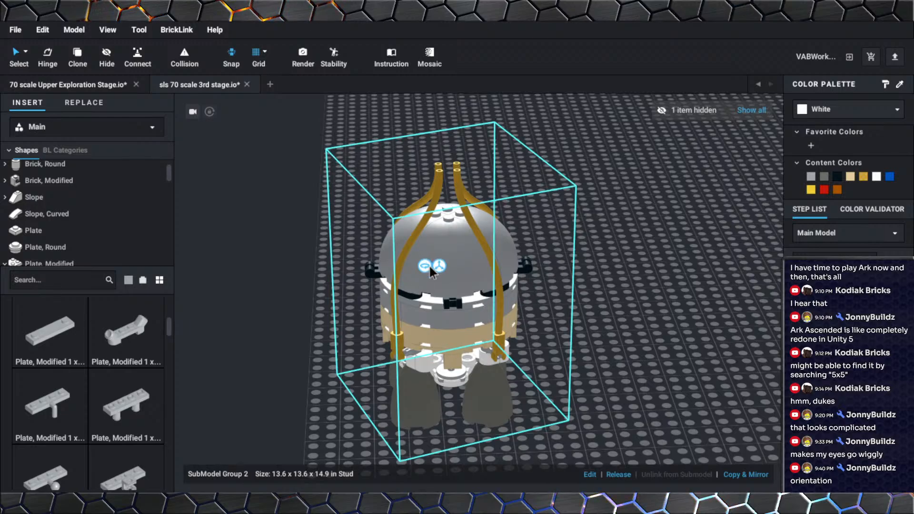
pyautogui.moveTo(430, 266)
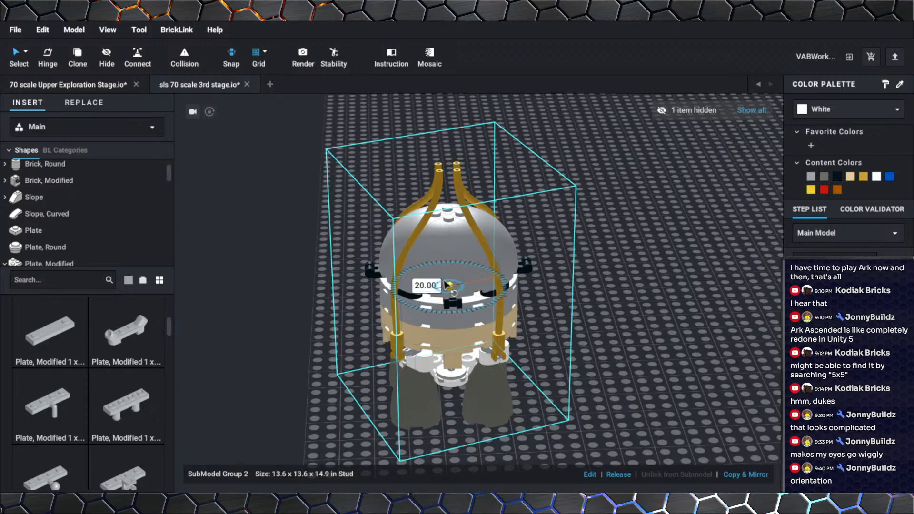
pyautogui.click(595, 324)
# Hide the orange tank section and its black struts on the full stage lying on its side.
pyautogui.scroll(-3, 598, 331)
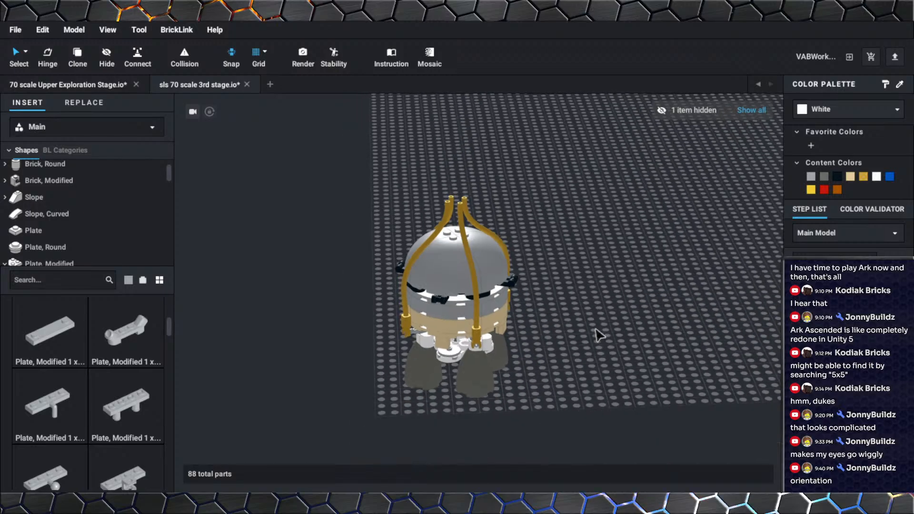
pyautogui.moveTo(553, 318); pyautogui.dragTo(579, 317, button='right')
pyautogui.moveTo(574, 229); pyautogui.dragTo(562, 272, button='middle')
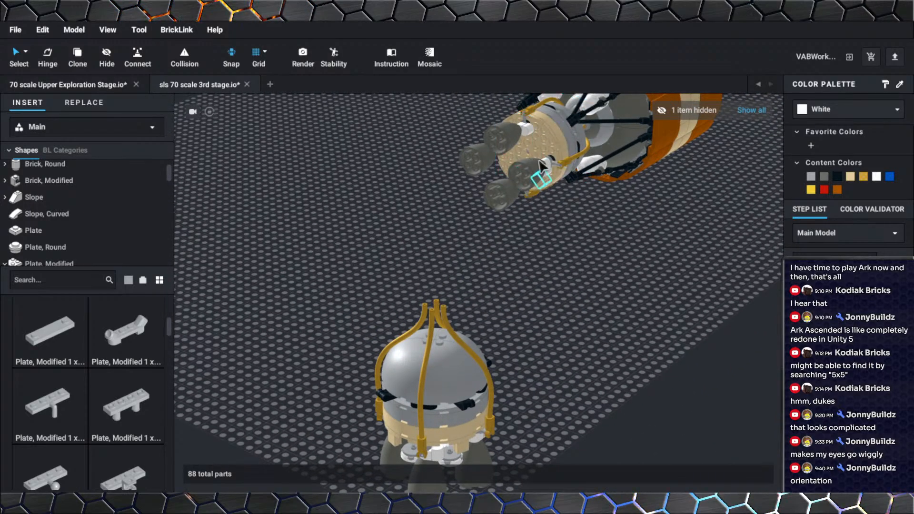
pyautogui.moveTo(547, 163); pyautogui.dragTo(335, 349, button='right')
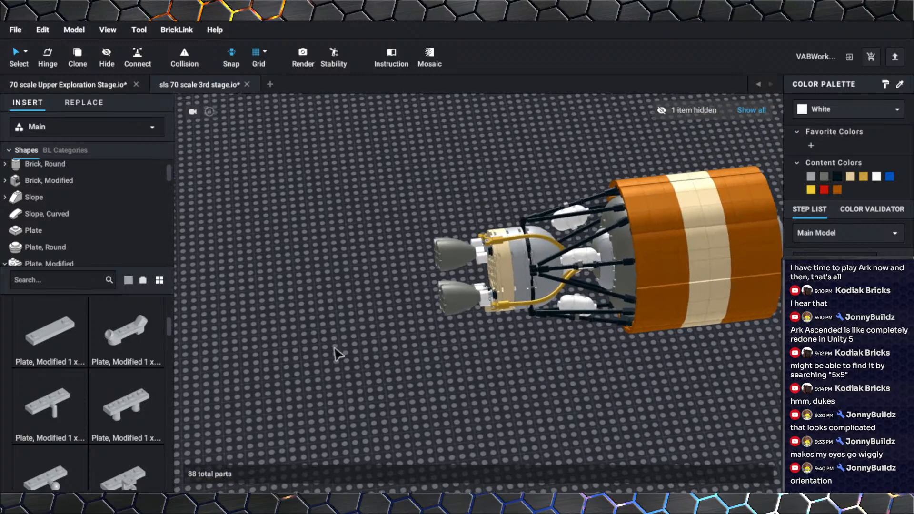
pyautogui.scroll(5, 391, 372)
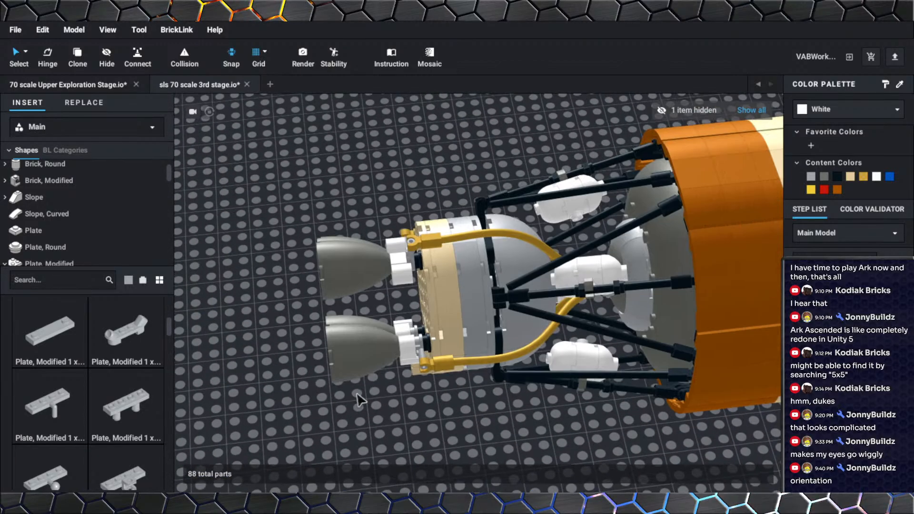
pyautogui.moveTo(356, 394); pyautogui.dragTo(353, 394, button='right')
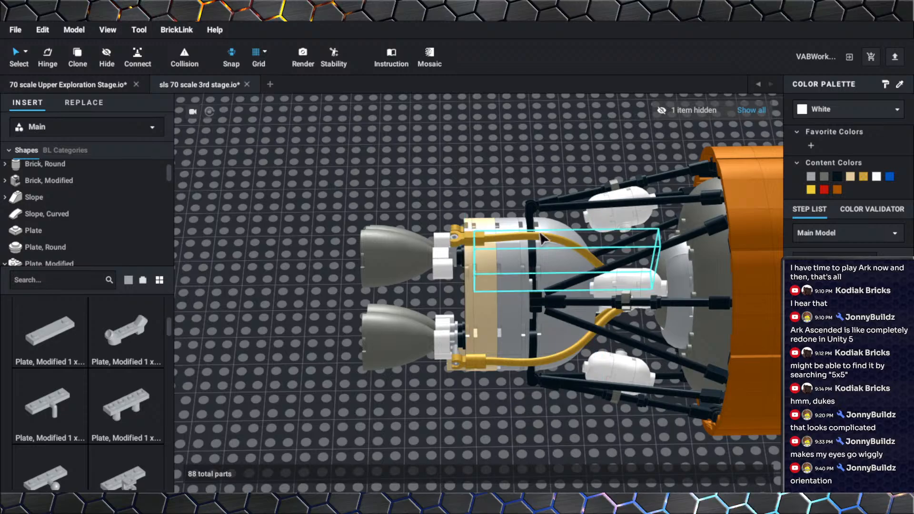
pyautogui.moveTo(510, 229); pyautogui.dragTo(288, 215, button='middle')
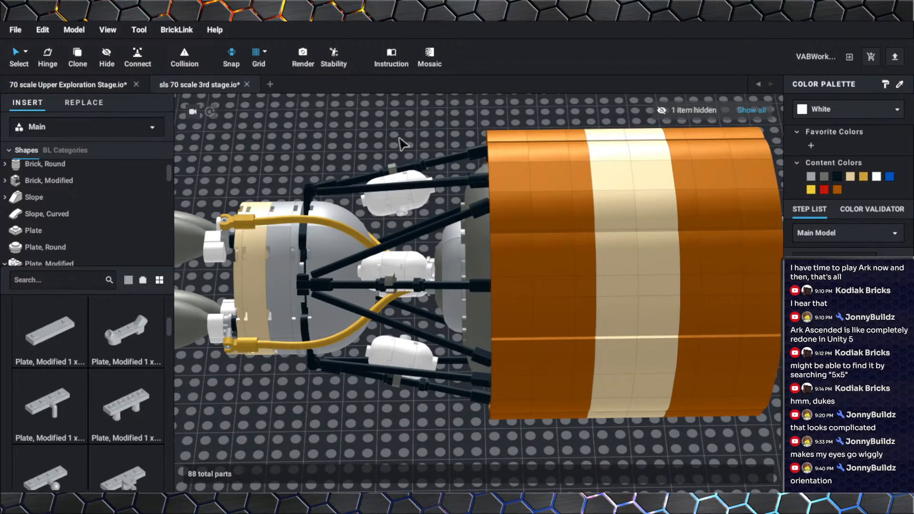
pyautogui.moveTo(465, 101); pyautogui.dragTo(708, 461)
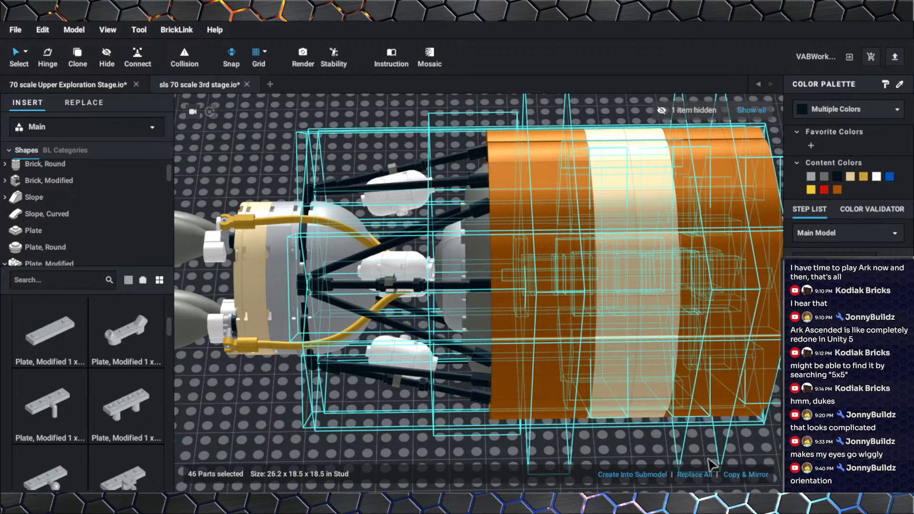
pyautogui.scroll(-2, 681, 415)
pyautogui.scroll(-2, 686, 410)
pyautogui.moveTo(736, 412); pyautogui.dragTo(456, 149)
pyautogui.rightClick(498, 221)
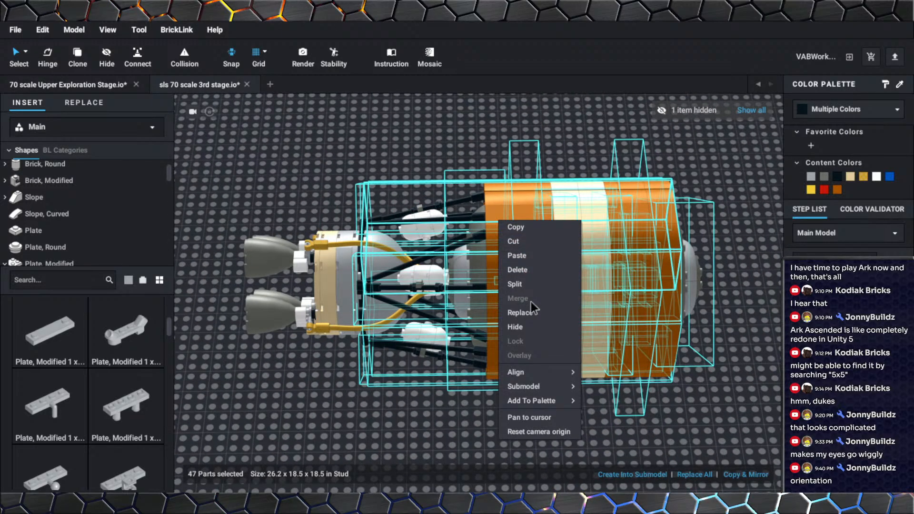
pyautogui.click(526, 327)
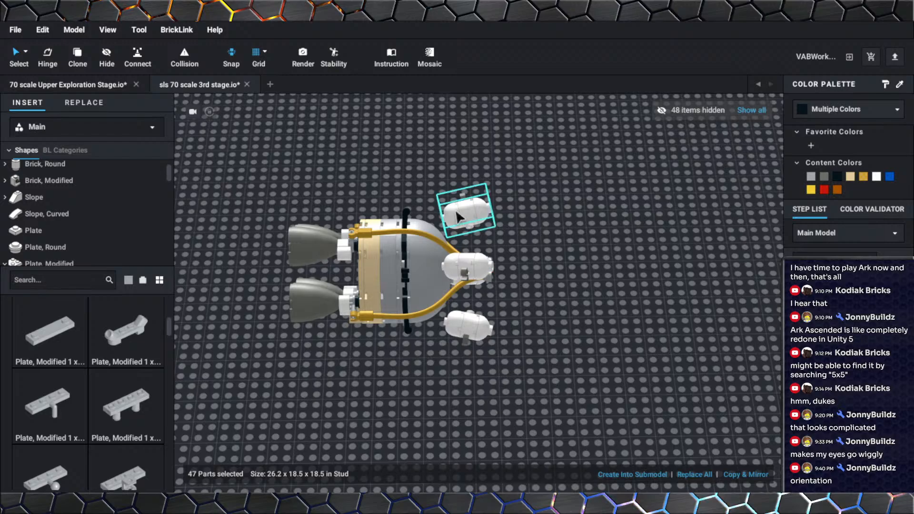
# Hide the small white tank submodels around the dome of the sideways stage.
pyautogui.rightClick(476, 321)
pyautogui.click(492, 361)
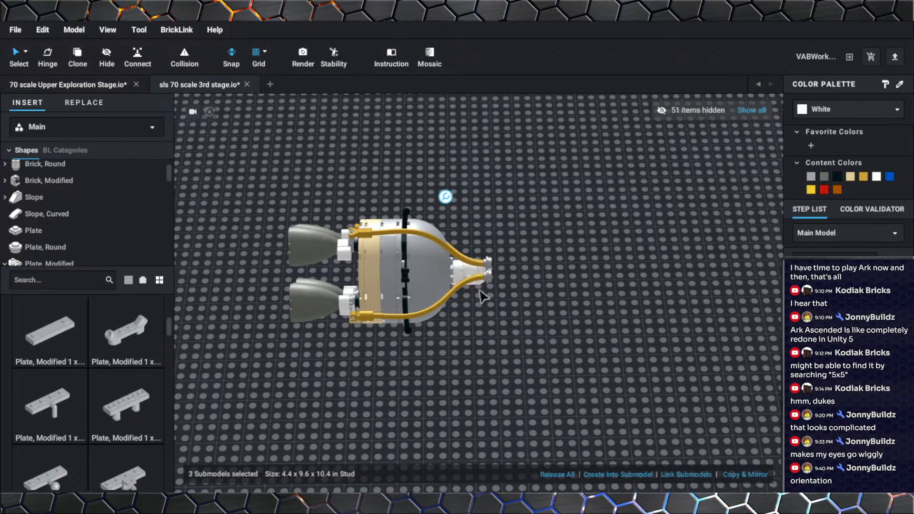
pyautogui.rightClick(465, 281)
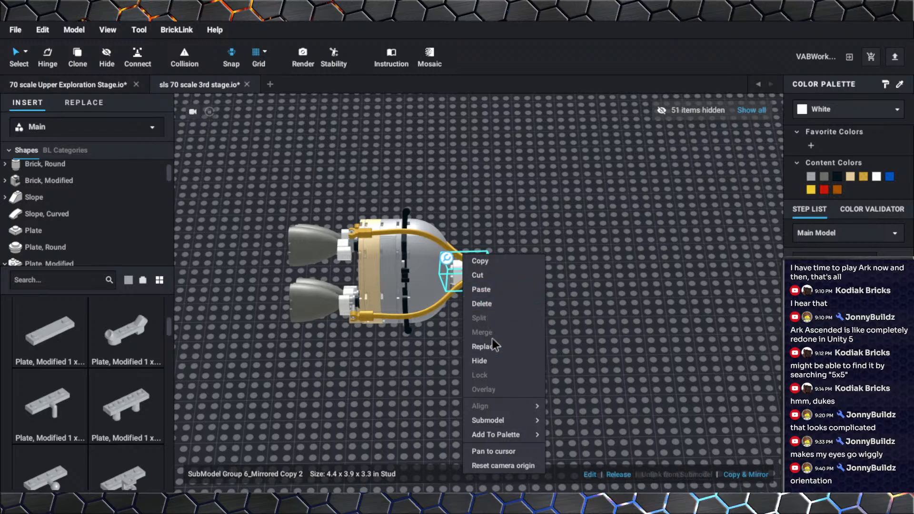
pyautogui.click(493, 362)
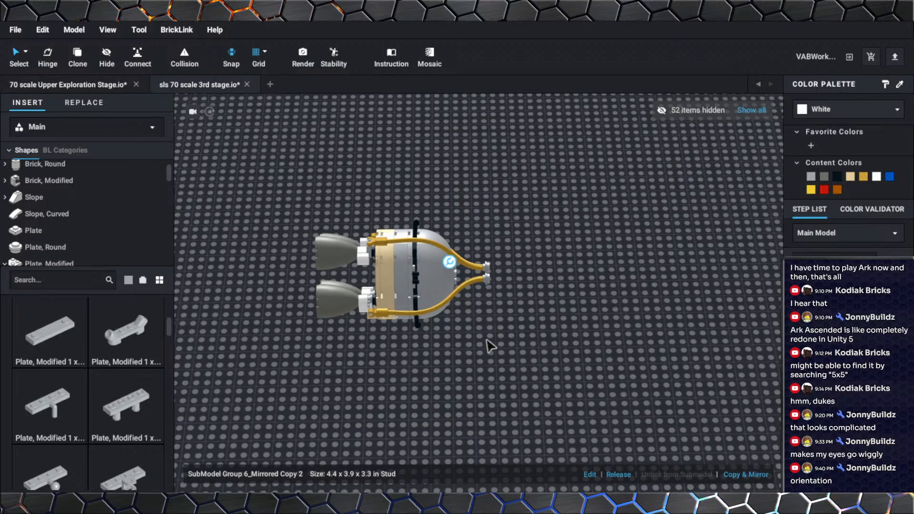
# Delete the old engine section of the sideways stage, including its dome, engines and hoses, keeping the small round plates.
pyautogui.scroll(3, 488, 339)
pyautogui.moveTo(488, 341); pyautogui.dragTo(511, 333, button='middle')
pyautogui.scroll(-3, 505, 334)
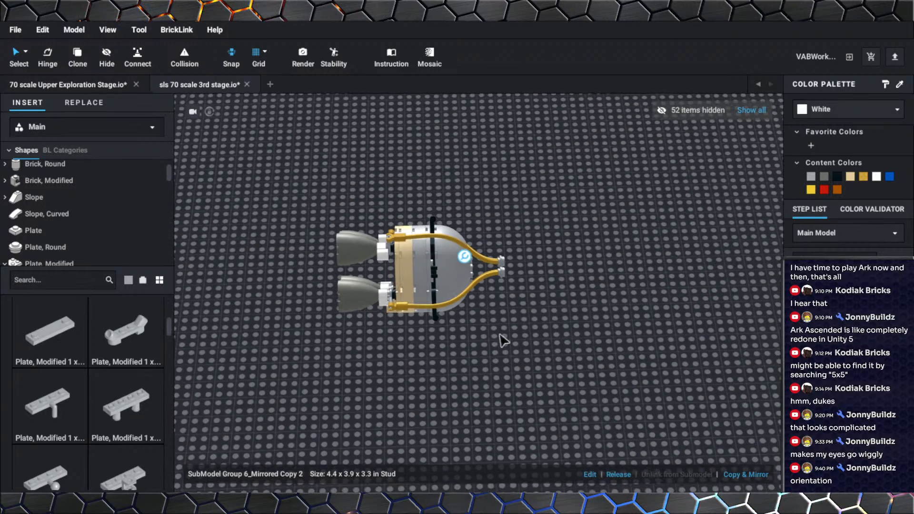
pyautogui.scroll(-1, 504, 341)
pyautogui.moveTo(357, 210); pyautogui.dragTo(479, 359)
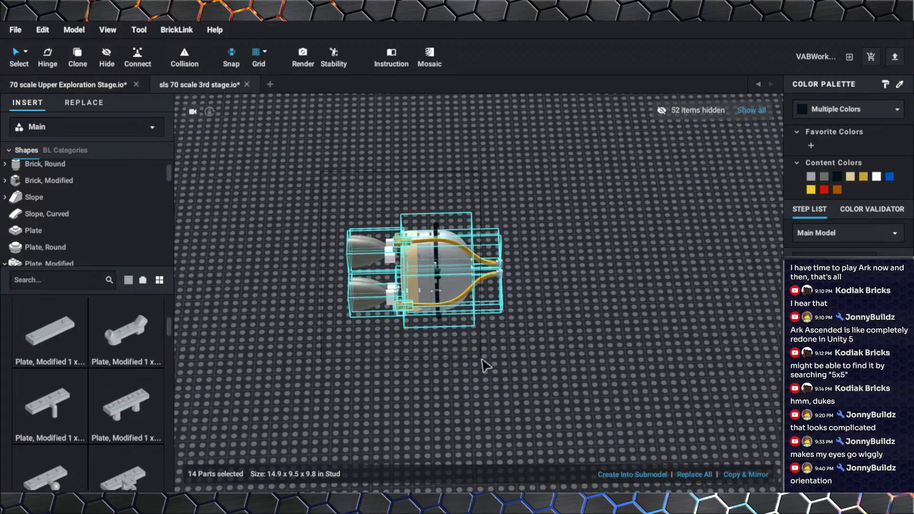
pyautogui.press('Delete')
pyautogui.scroll(-3, 476, 358)
# Turn the grouped upright engine-section submodel onto its side and move it toward the remaining round plates.
pyautogui.moveTo(376, 365); pyautogui.dragTo(552, 281, button='middle')
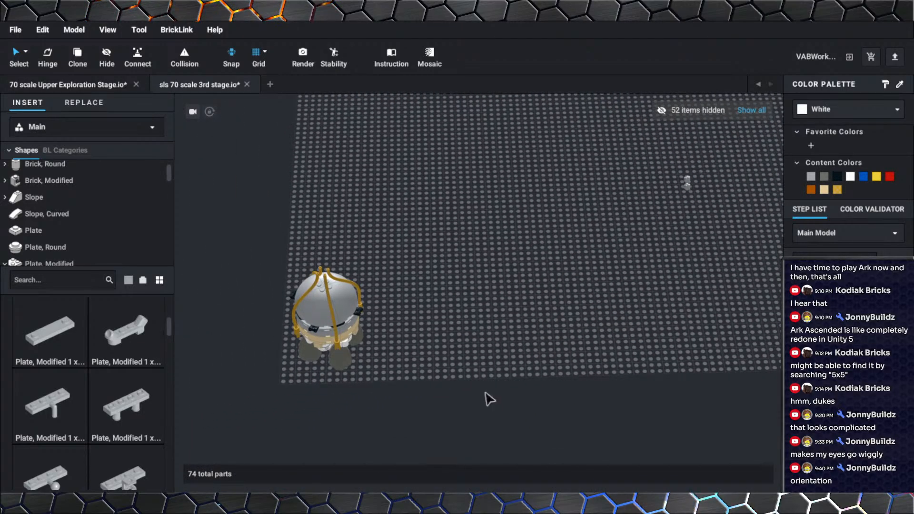
pyautogui.moveTo(486, 400); pyautogui.dragTo(303, 257)
pyautogui.press('Down')
pyautogui.press('Right')
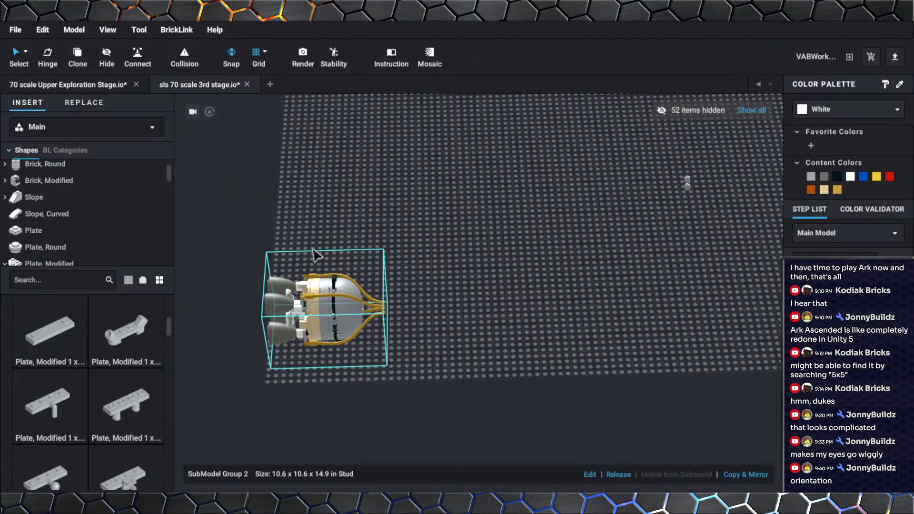
pyautogui.click(378, 314)
pyautogui.moveTo(344, 310); pyautogui.dragTo(555, 214)
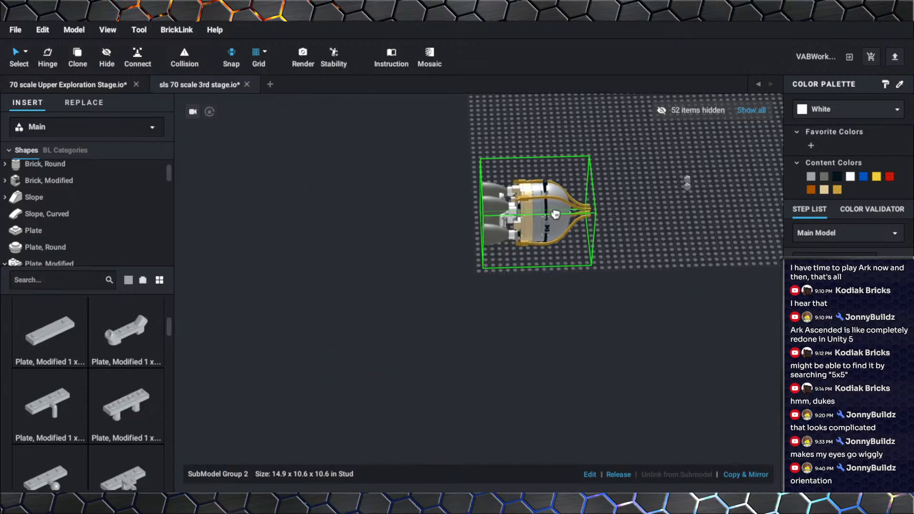
# Position the sideways engine submodel so its yellow hose ends meet the cluster of small round plates.
pyautogui.moveTo(562, 212); pyautogui.dragTo(432, 263, button='middle')
pyautogui.moveTo(432, 263); pyautogui.dragTo(479, 261, button='right')
pyautogui.moveTo(479, 262); pyautogui.dragTo(590, 228, button='middle')
pyautogui.moveTo(590, 228); pyautogui.dragTo(515, 327)
pyautogui.moveTo(516, 326); pyautogui.dragTo(552, 327, button='right')
pyautogui.moveTo(552, 327); pyautogui.dragTo(589, 305)
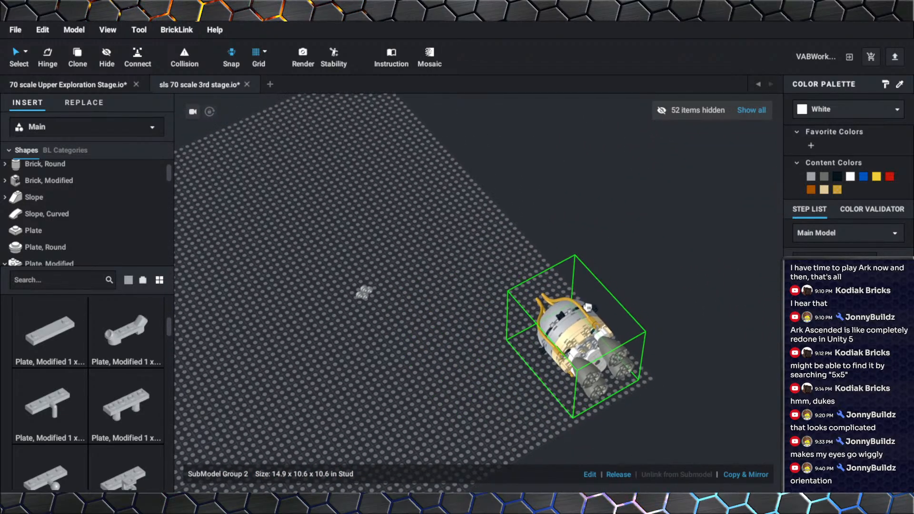
pyautogui.moveTo(589, 305); pyautogui.dragTo(609, 305, button='right')
pyautogui.moveTo(610, 304); pyautogui.dragTo(612, 303)
pyautogui.moveTo(613, 303); pyautogui.dragTo(642, 315, button='right')
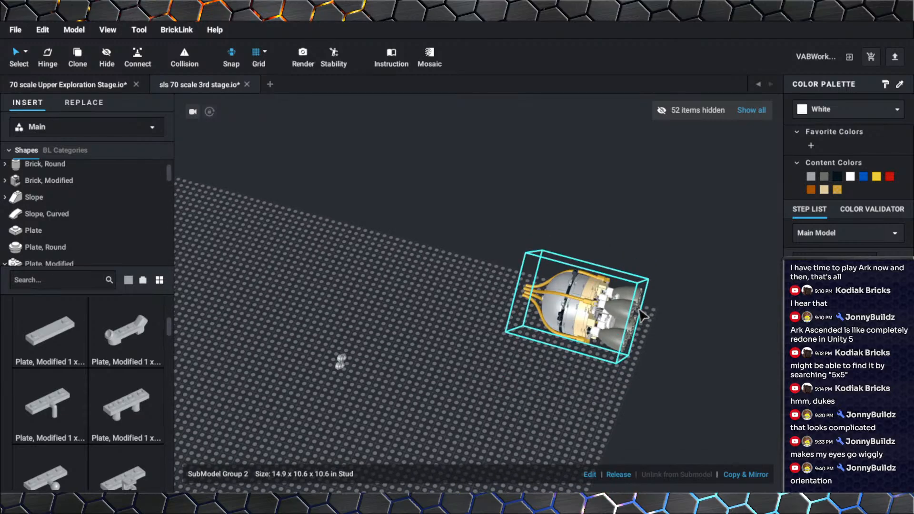
pyautogui.moveTo(573, 285); pyautogui.dragTo(569, 329, button='right')
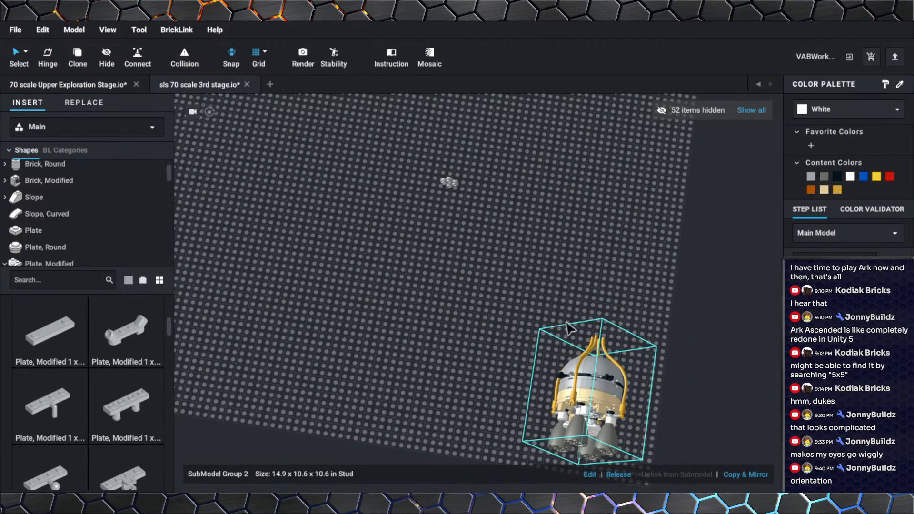
pyautogui.moveTo(598, 338); pyautogui.dragTo(436, 193)
pyautogui.moveTo(435, 193); pyautogui.dragTo(480, 239, button='middle')
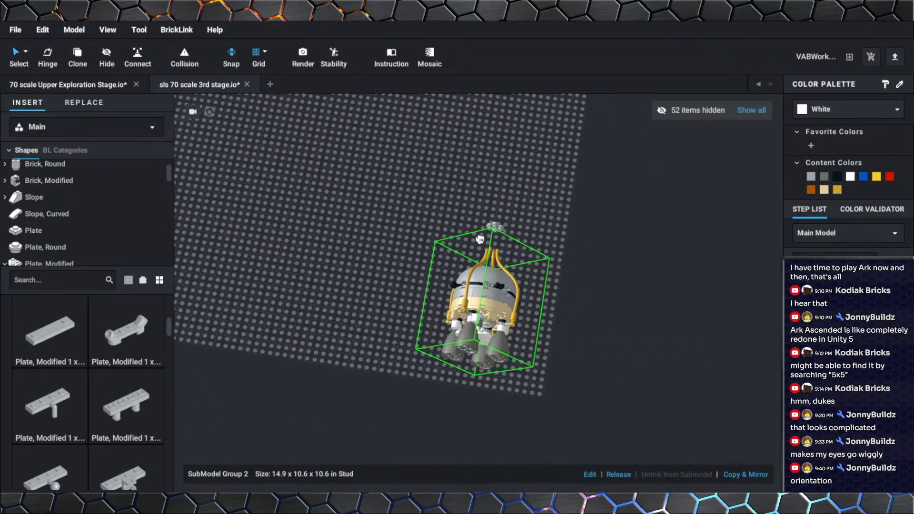
pyautogui.scroll(5, 482, 240)
pyautogui.moveTo(480, 239); pyautogui.dragTo(507, 166)
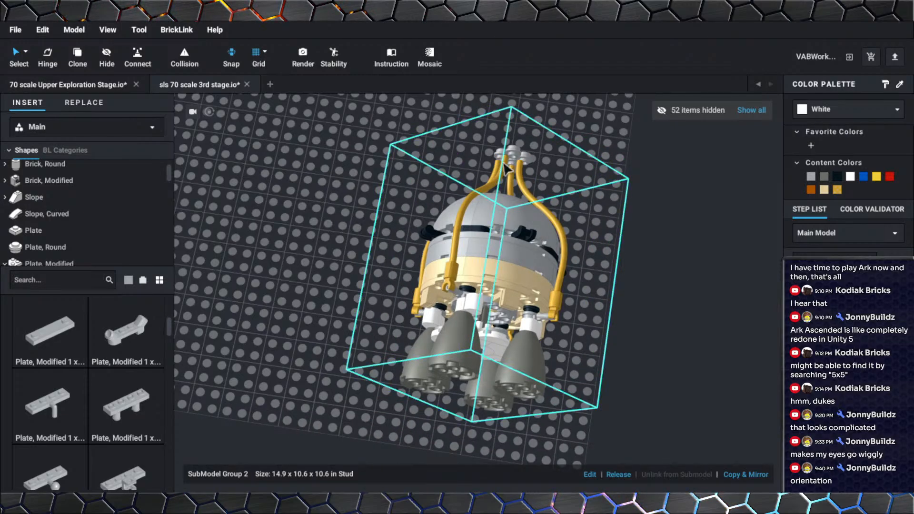
# Rotate the engine submodel about its long axis to about 115°, lining its yellow hoses up with the round plates.
pyautogui.moveTo(507, 165); pyautogui.dragTo(465, 173, button='right')
pyautogui.moveTo(465, 173); pyautogui.dragTo(388, 57, button='middle')
pyautogui.moveTo(386, 52); pyautogui.dragTo(449, 162, button='right')
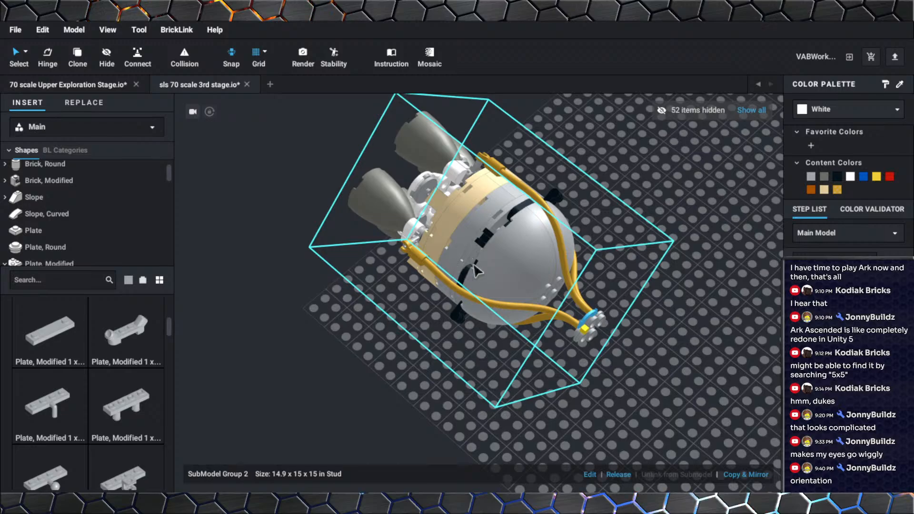
pyautogui.moveTo(476, 272); pyautogui.dragTo(433, 183, button='right')
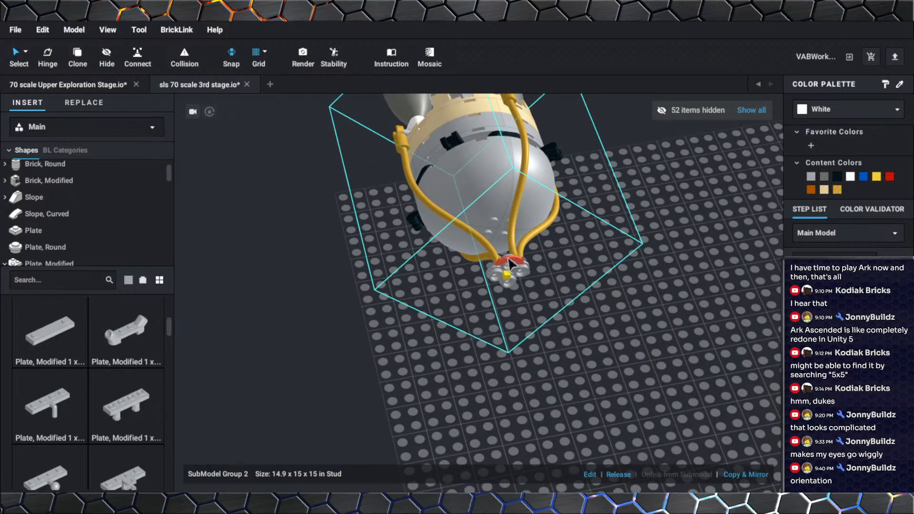
pyautogui.moveTo(513, 265); pyautogui.dragTo(505, 267)
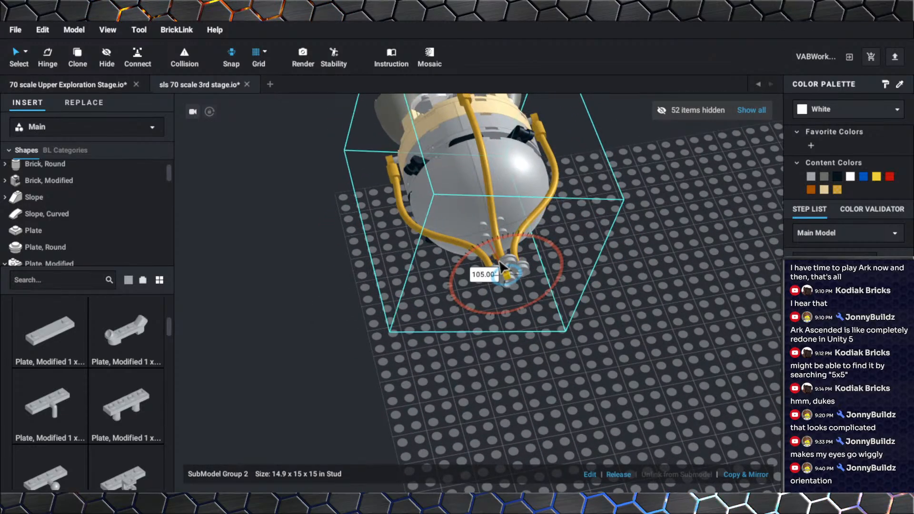
pyautogui.scroll(6, 523, 285)
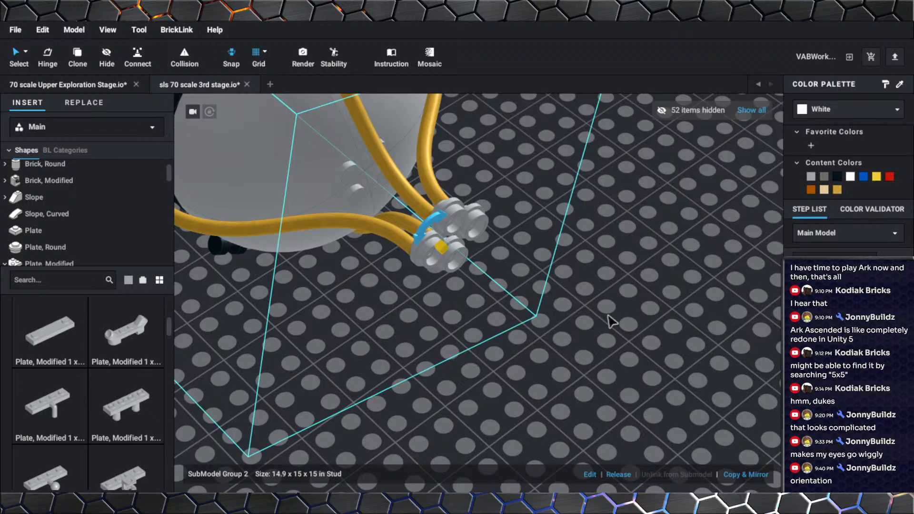
pyautogui.moveTo(611, 321); pyautogui.dragTo(728, 300, button='right')
pyautogui.moveTo(547, 328); pyautogui.dragTo(663, 297, button='right')
pyautogui.moveTo(547, 324); pyautogui.dragTo(618, 320, button='right')
pyautogui.scroll(3, 409, 316)
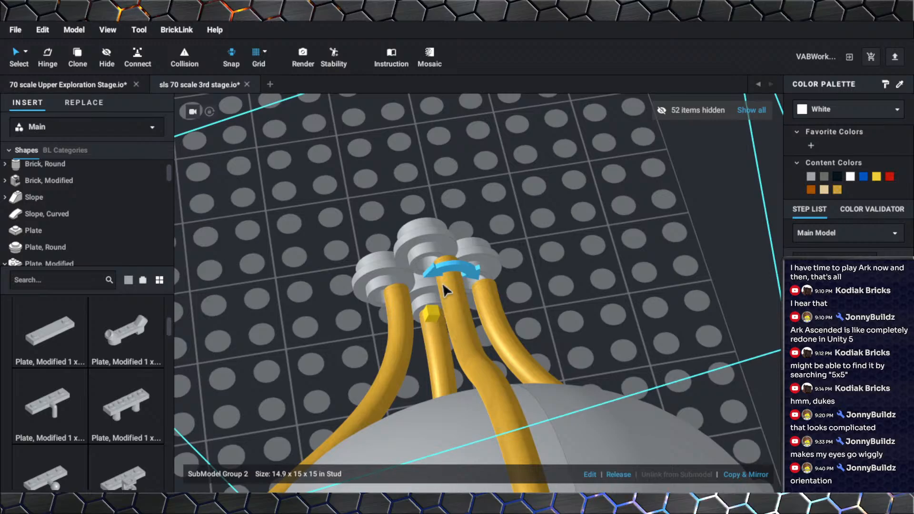
pyautogui.moveTo(442, 282); pyautogui.dragTo(449, 245)
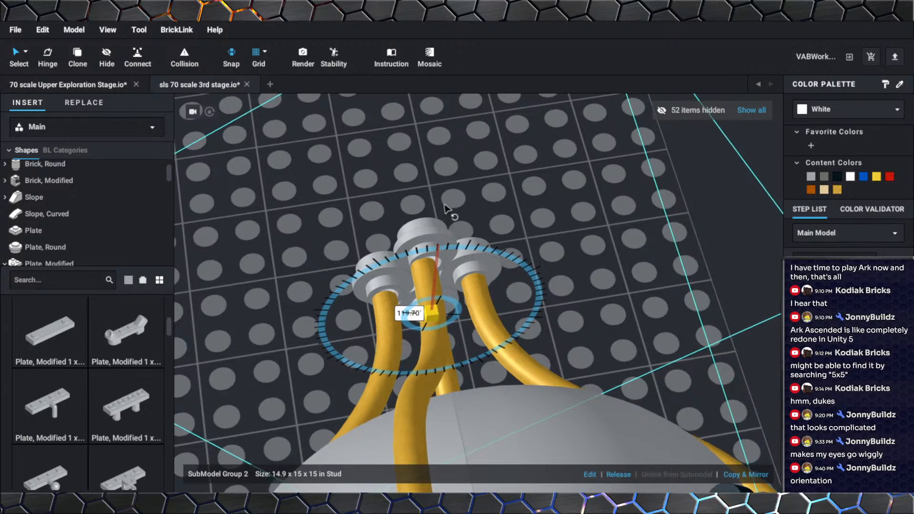
pyautogui.moveTo(458, 205); pyautogui.dragTo(460, 206)
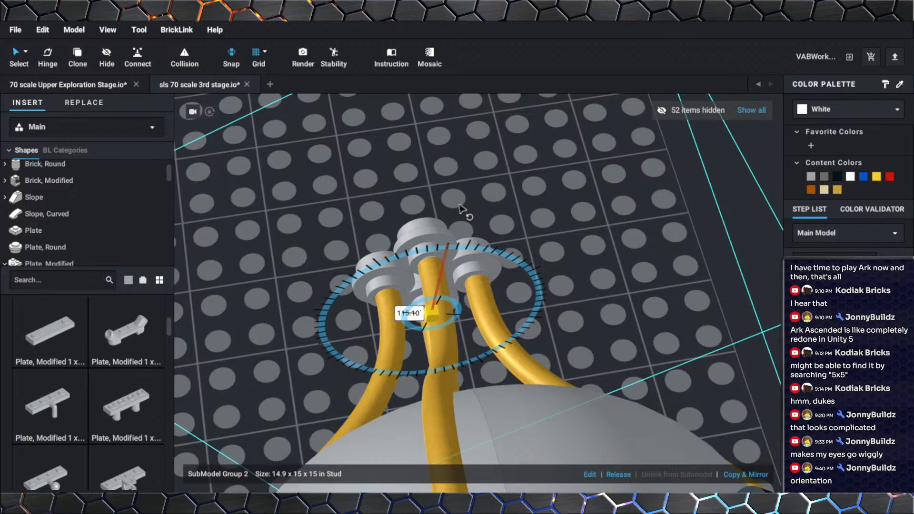
# Nudge the engine submodel along its long axis to bring its hose ends closer to the round plates.
pyautogui.moveTo(533, 324); pyautogui.dragTo(593, 265, button='right')
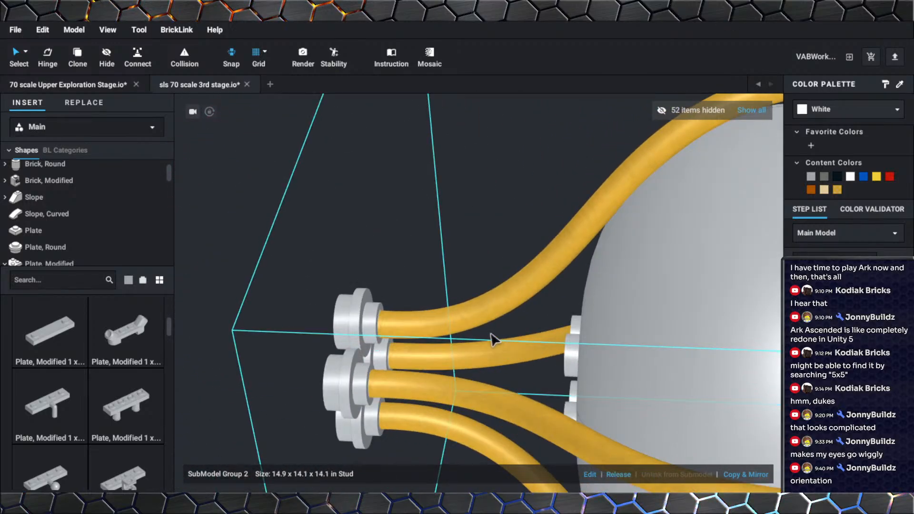
pyautogui.scroll(-3, 479, 324)
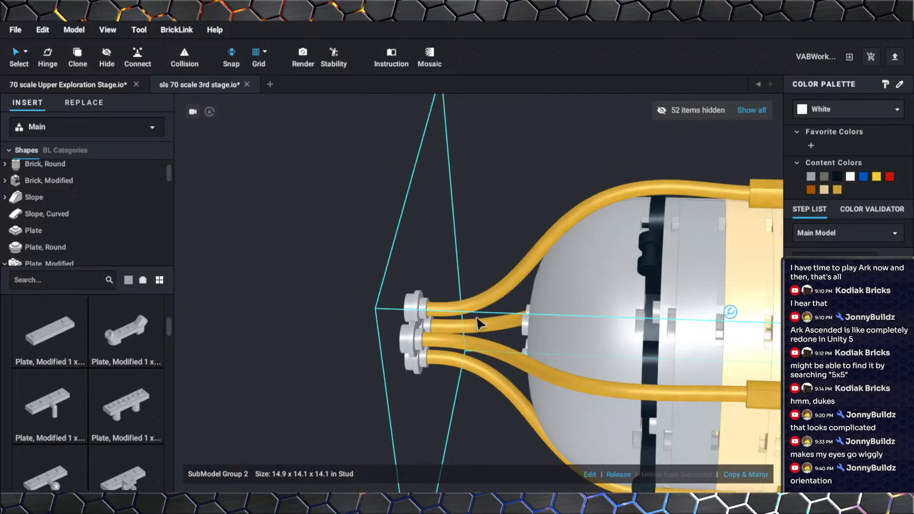
pyautogui.moveTo(479, 324); pyautogui.dragTo(527, 332, button='right')
pyautogui.moveTo(530, 332); pyautogui.dragTo(480, 316, button='middle')
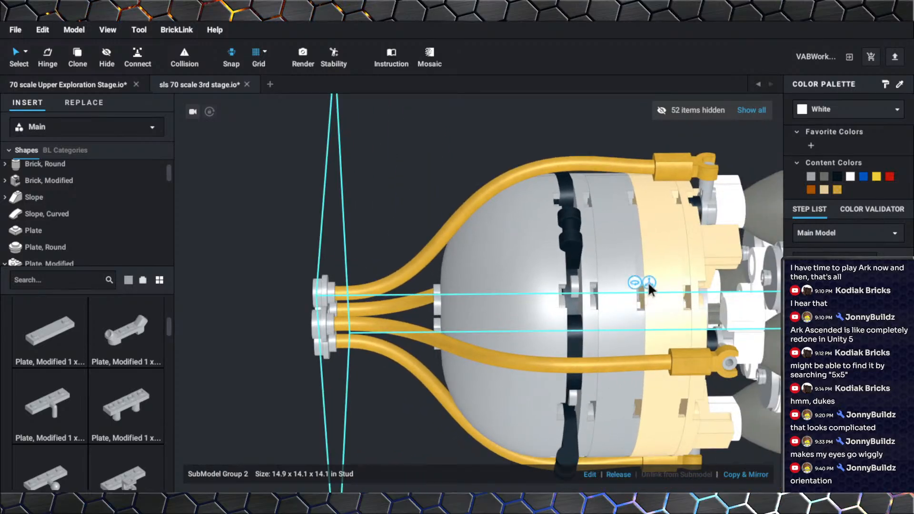
pyautogui.click(649, 282)
pyautogui.moveTo(563, 318)
pyautogui.mouseDown()
pyautogui.moveTo(533, 321)
pyautogui.moveTo(556, 323)
pyautogui.mouseUp()
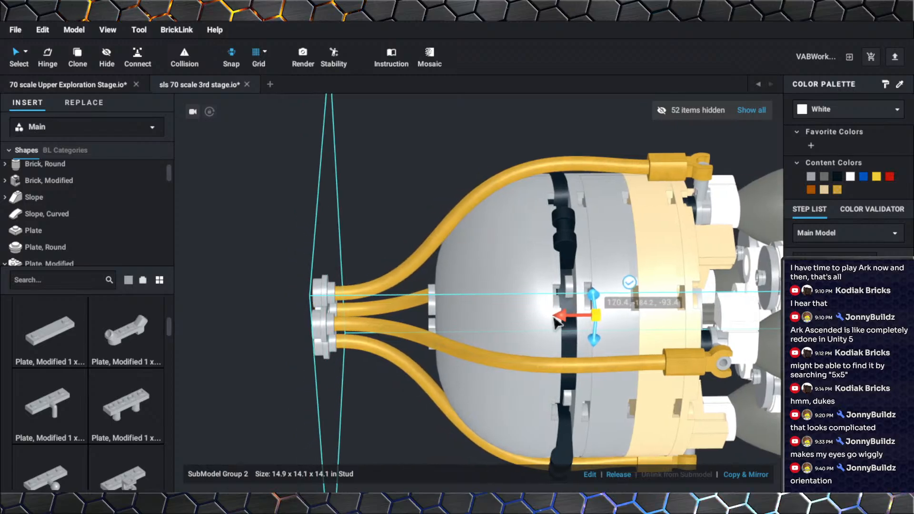
# Unhide all hidden parts of the stage and slide the engine submodel slightly farther toward the orange tank.
pyautogui.click(753, 112)
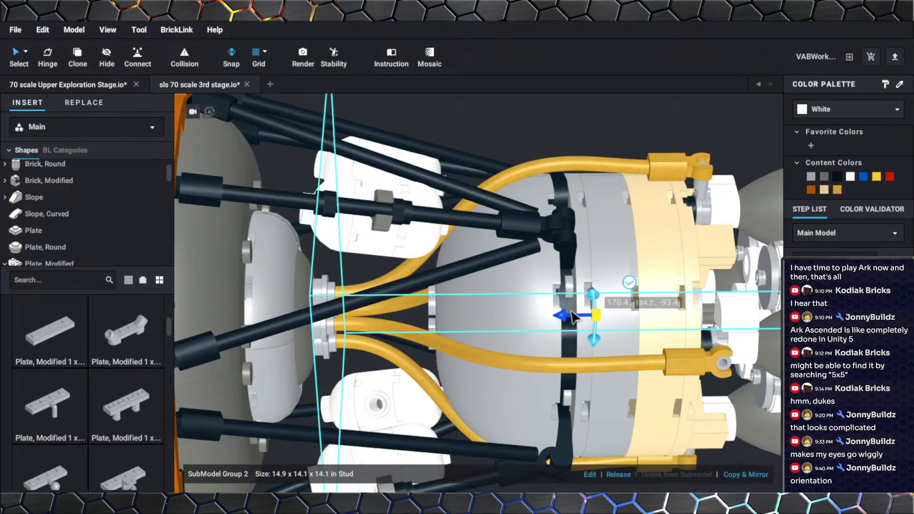
pyautogui.moveTo(573, 317); pyautogui.dragTo(555, 322)
pyautogui.scroll(-4, 555, 320)
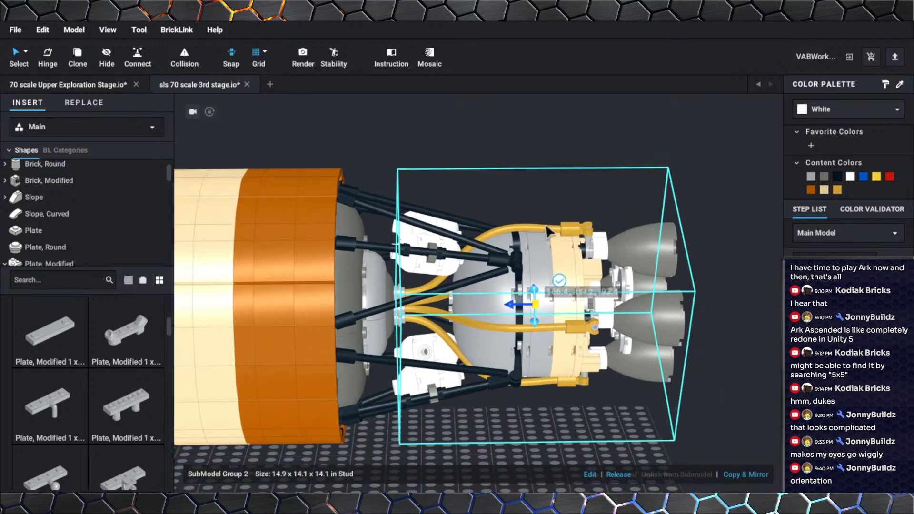
pyautogui.click(554, 164)
# Compare the reassembled stage's engine section and central support with the reference pictures of the real stage.
pyautogui.scroll(-2, 631, 262)
pyautogui.moveTo(633, 266); pyautogui.dragTo(498, 356, button='right')
pyautogui.scroll(5, 515, 362)
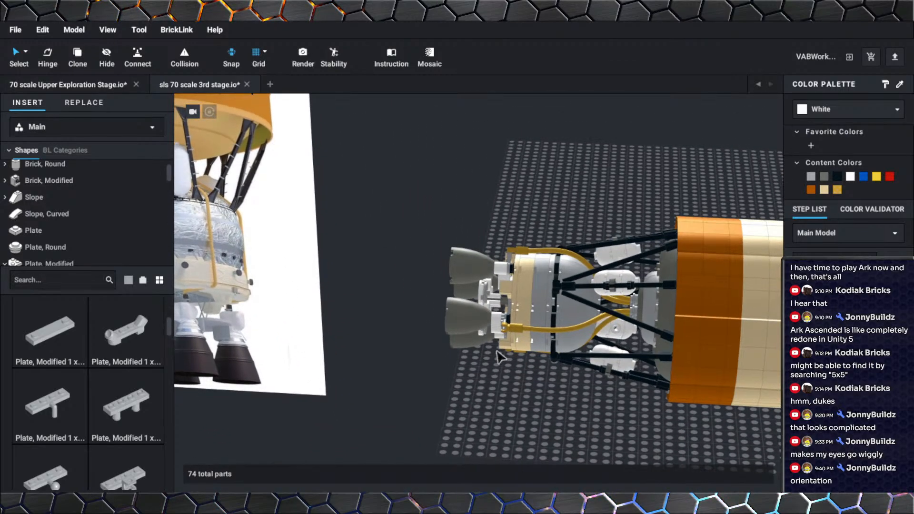
pyautogui.scroll(3, 478, 364)
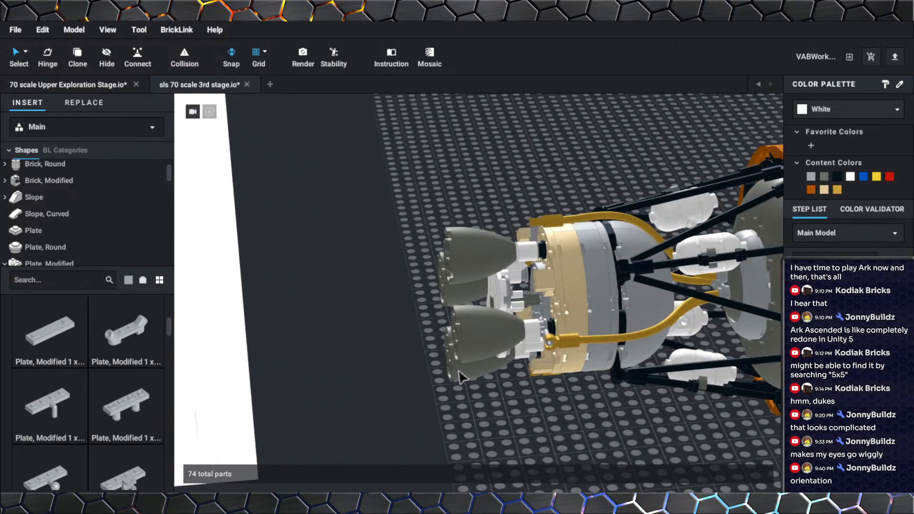
pyautogui.click(458, 376)
pyautogui.scroll(1, 457, 376)
pyautogui.scroll(-4, 456, 374)
pyautogui.click(454, 370)
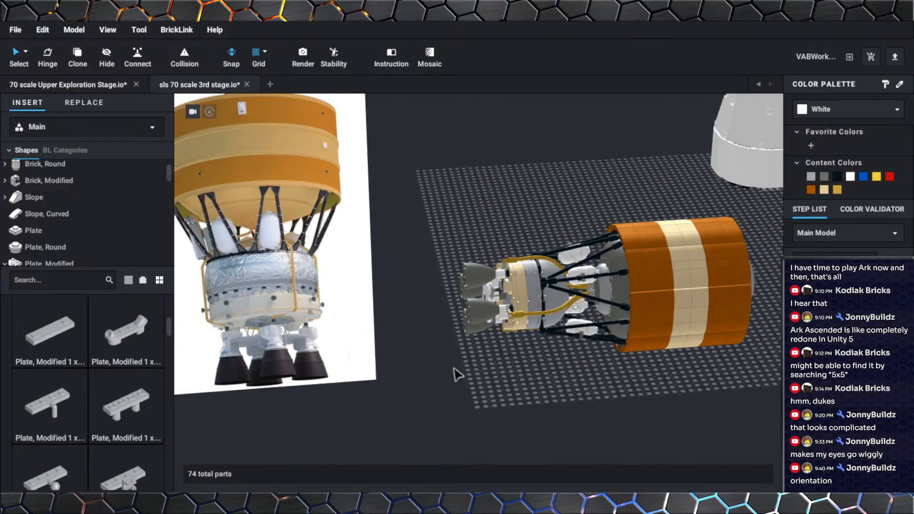
pyautogui.moveTo(454, 369); pyautogui.dragTo(473, 354, button='middle')
pyautogui.scroll(2, 477, 360)
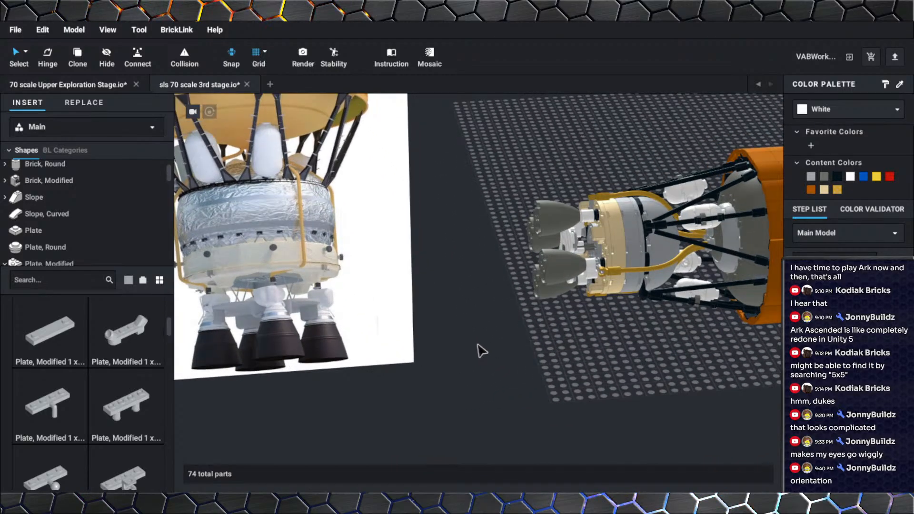
pyautogui.scroll(2, 481, 351)
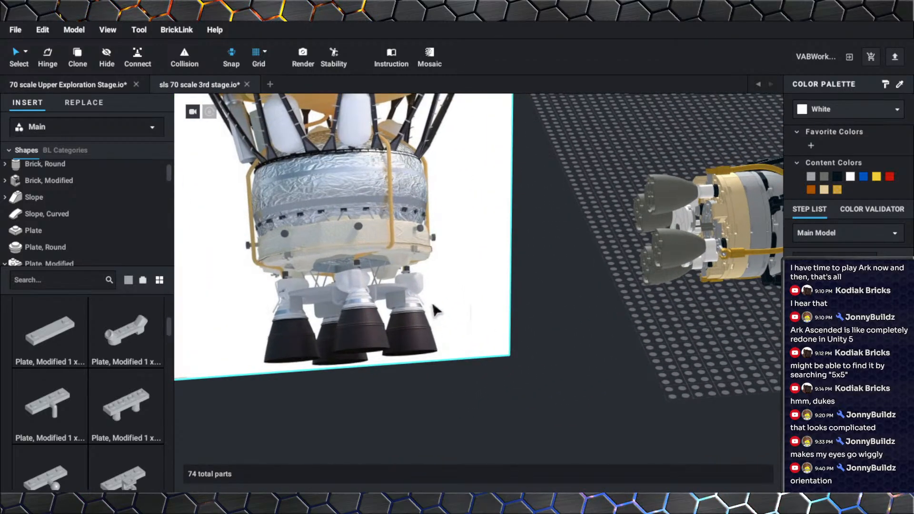
pyautogui.scroll(-5, 484, 320)
pyautogui.scroll(5, 491, 328)
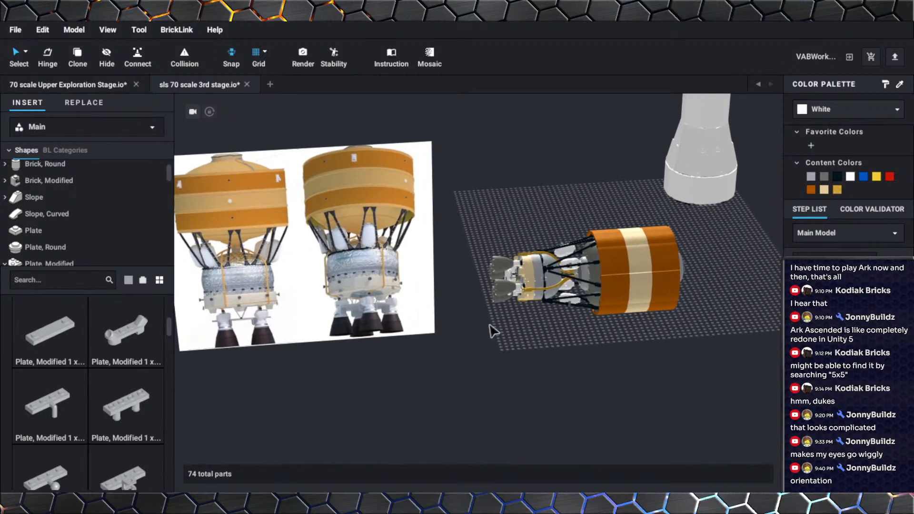
pyautogui.moveTo(497, 317); pyautogui.dragTo(473, 332, button='middle')
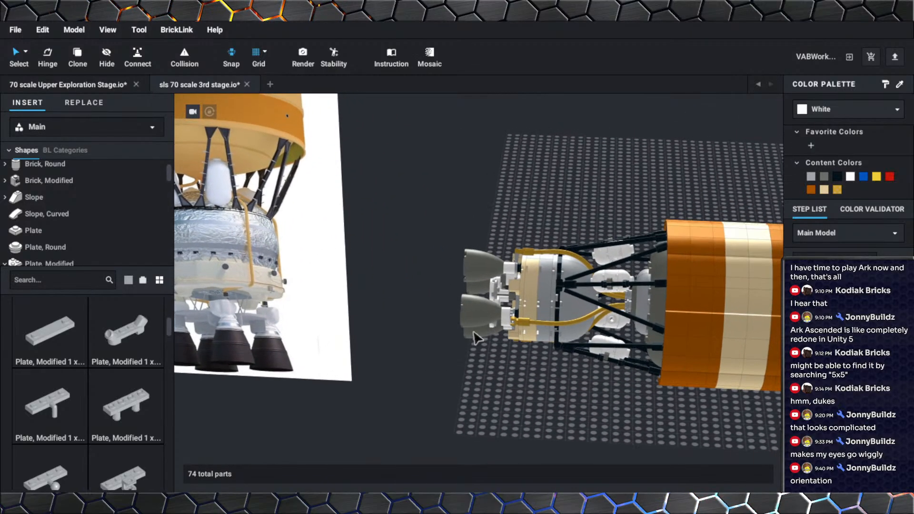
pyautogui.scroll(4, 469, 355)
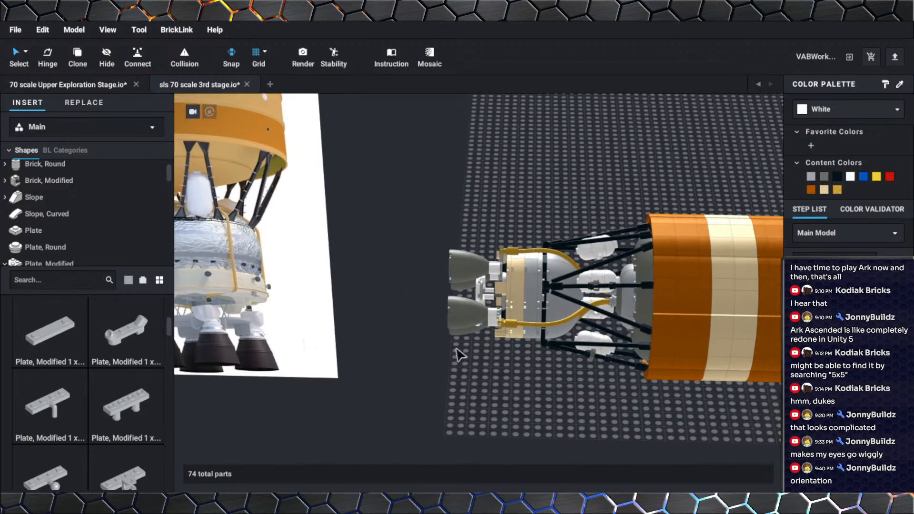
pyautogui.scroll(-5, 443, 358)
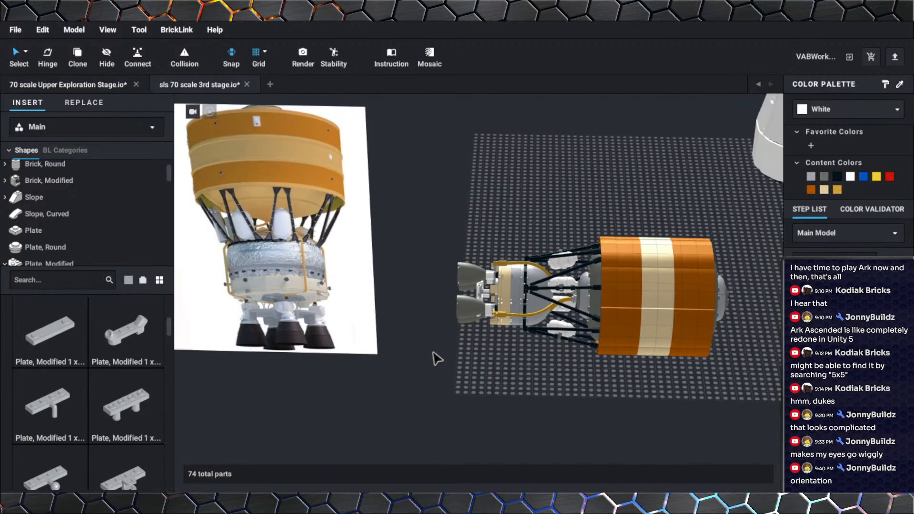
pyautogui.scroll(-5, 468, 356)
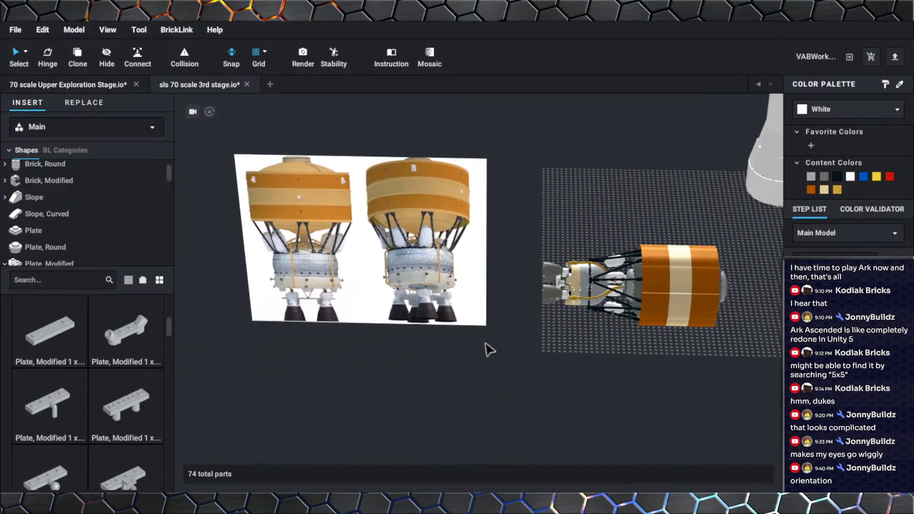
pyautogui.scroll(3, 464, 352)
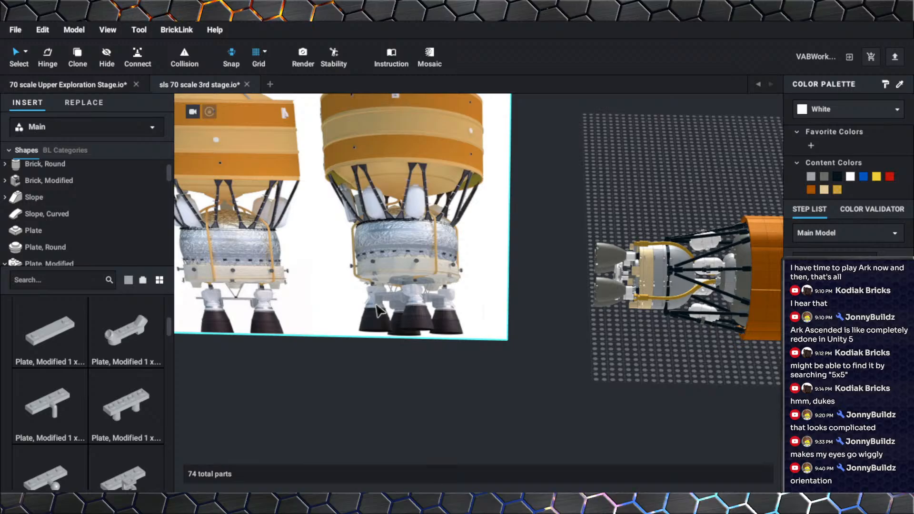
# Delete the reference picture and group the whole sideways stage into a submodel named SubModel Group 4.
pyautogui.press('Delete')
pyautogui.moveTo(430, 337); pyautogui.dragTo(575, 373, button='right')
pyautogui.moveTo(591, 374); pyautogui.dragTo(361, 151)
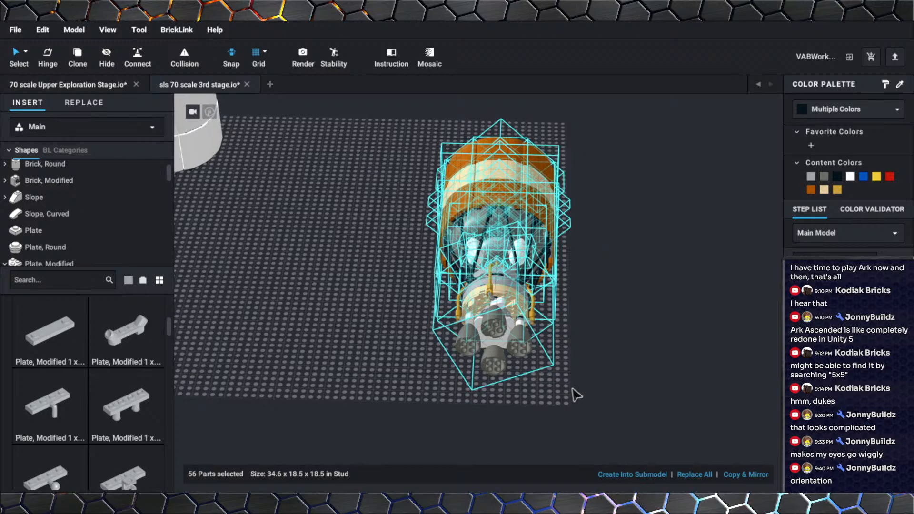
pyautogui.click(619, 475)
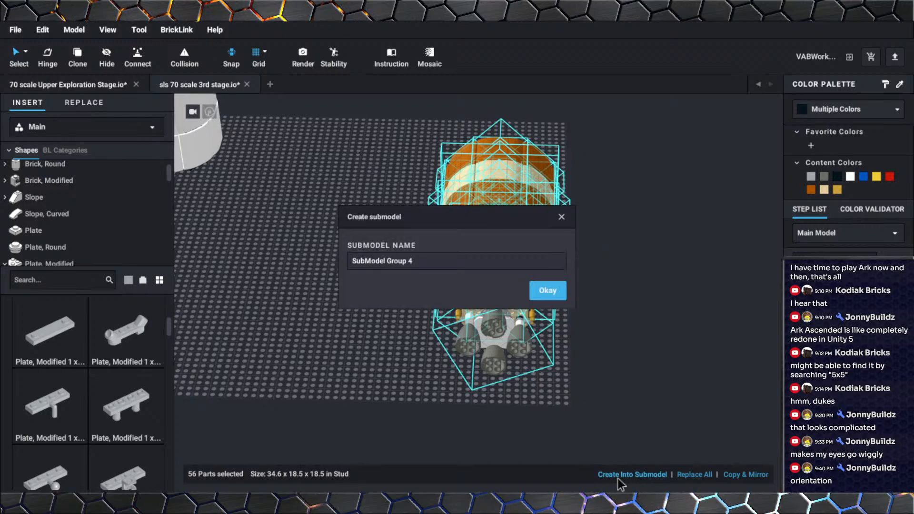
pyautogui.click(544, 294)
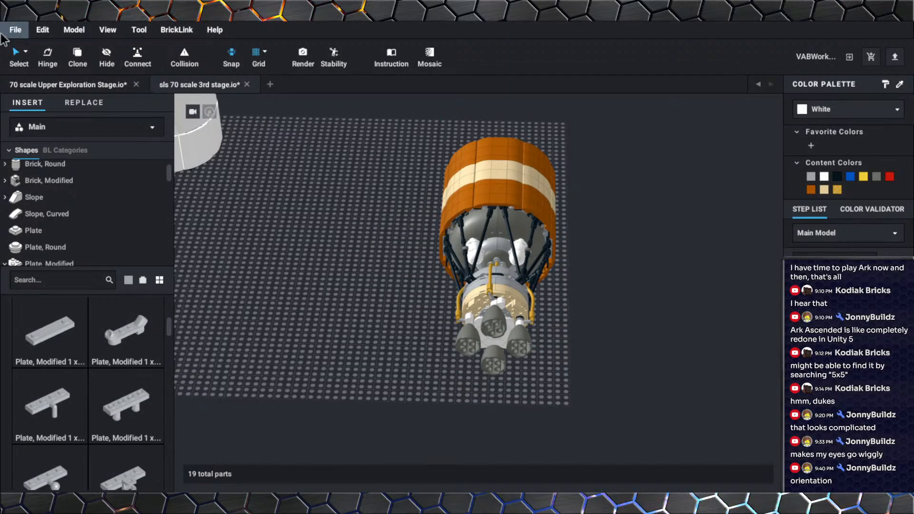
# Save the third stage file.
pyautogui.click(22, 35)
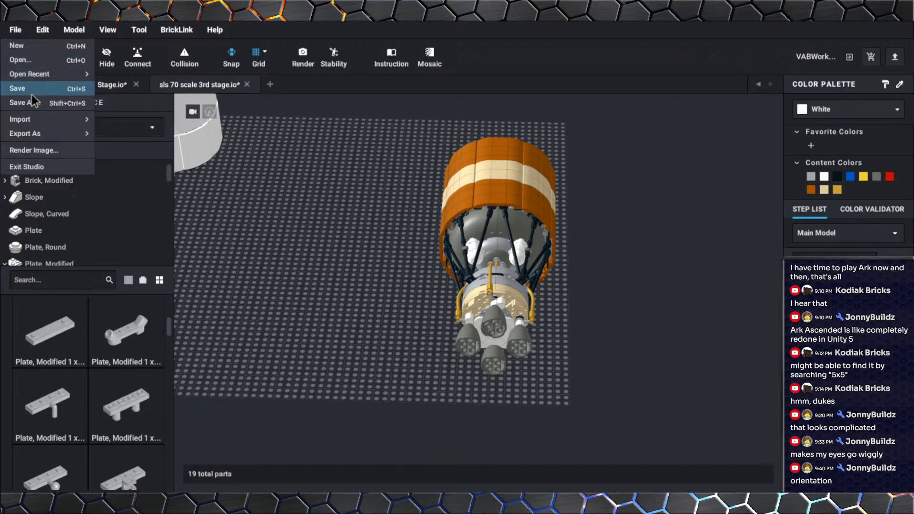
pyautogui.scroll(-3, 381, 243)
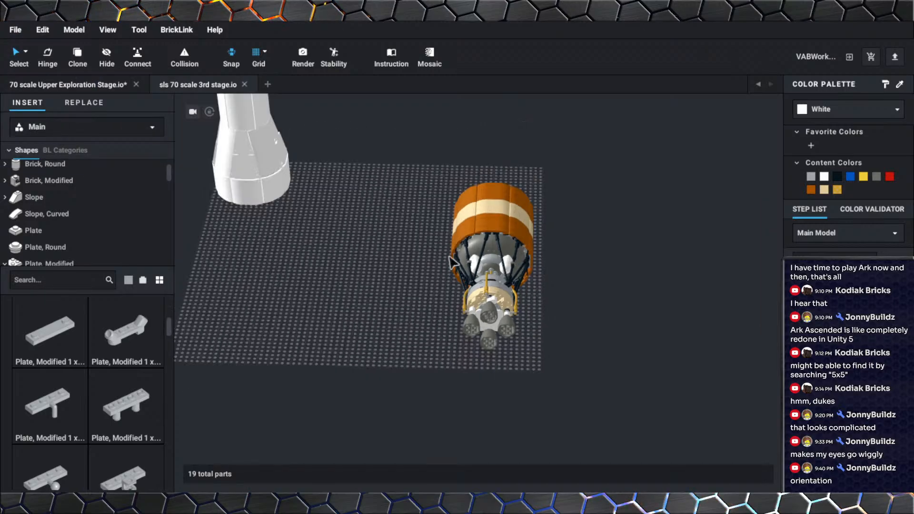
# Move the white spacecraft off the cone-shaped adapter toward the grid's edge and delete the exposed Technic Axle 10L.
pyautogui.moveTo(448, 257); pyautogui.dragTo(394, 255, button='right')
pyautogui.moveTo(487, 270); pyautogui.dragTo(356, 338, button='middle')
pyautogui.moveTo(357, 338); pyautogui.dragTo(352, 333, button='right')
pyautogui.moveTo(422, 230); pyautogui.dragTo(422, 222, button='right')
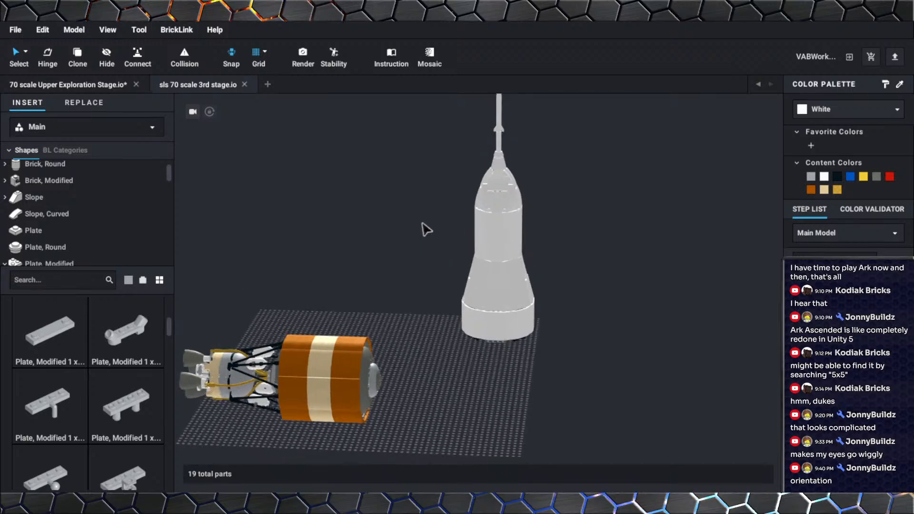
pyautogui.moveTo(492, 219); pyautogui.dragTo(707, 238)
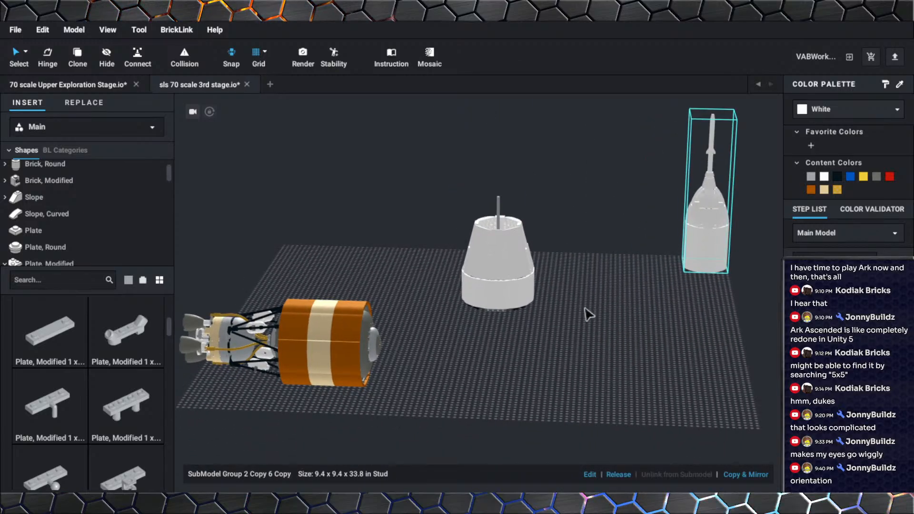
pyautogui.click(499, 223)
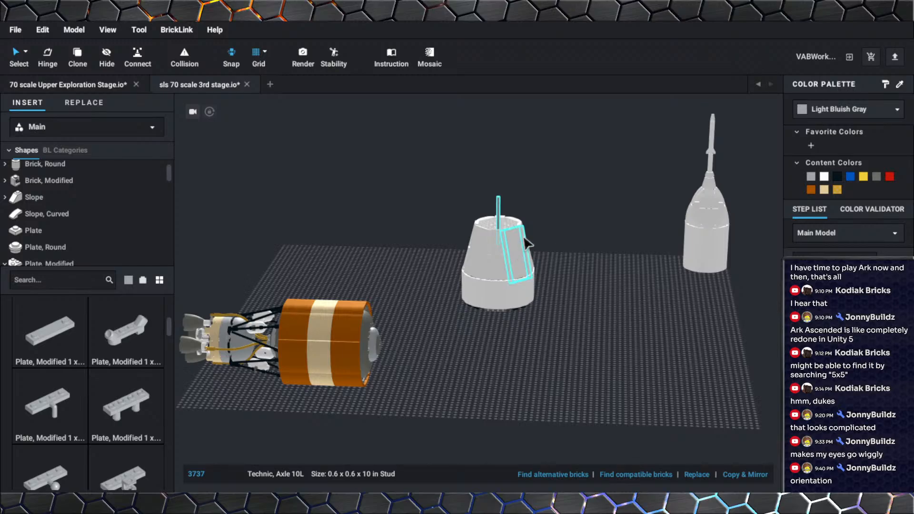
pyautogui.press('Delete')
# Select all submodels of the white cone-shaped adapter and turn them onto their side, wide end toward the orange tank.
pyautogui.moveTo(544, 275); pyautogui.dragTo(451, 369, button='right')
pyautogui.moveTo(457, 361); pyautogui.dragTo(499, 305, button='middle')
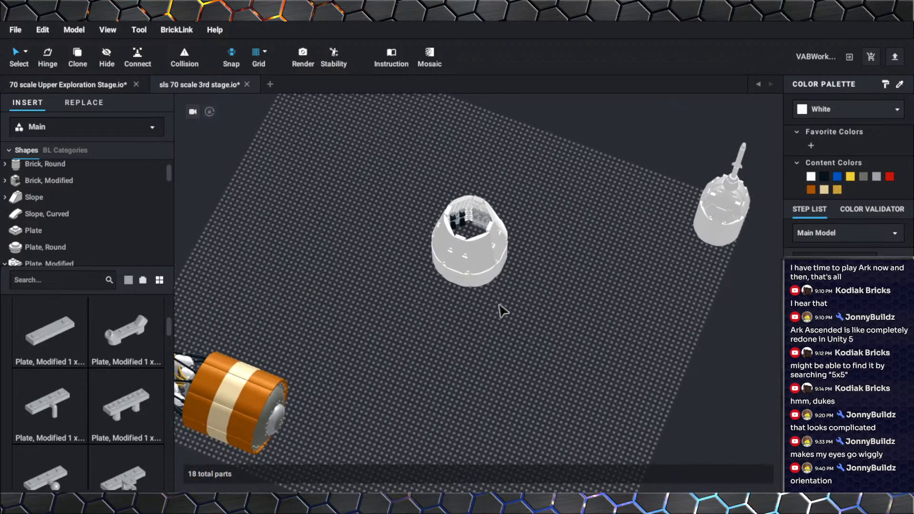
pyautogui.moveTo(503, 310)
pyautogui.mouseDown(button='right')
pyautogui.moveTo(509, 308)
pyautogui.moveTo(486, 326)
pyautogui.moveTo(496, 319)
pyautogui.mouseUp(button='right')
pyautogui.scroll(5, 495, 319)
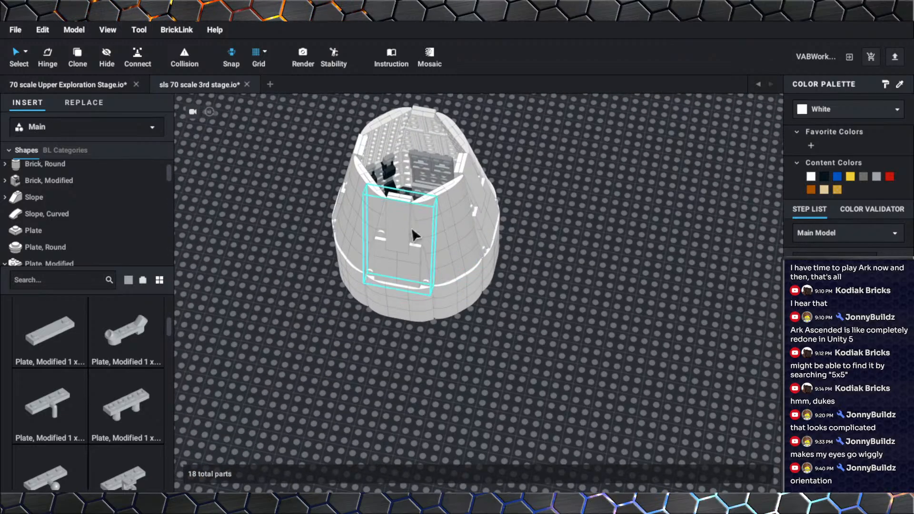
pyautogui.scroll(-6, 412, 284)
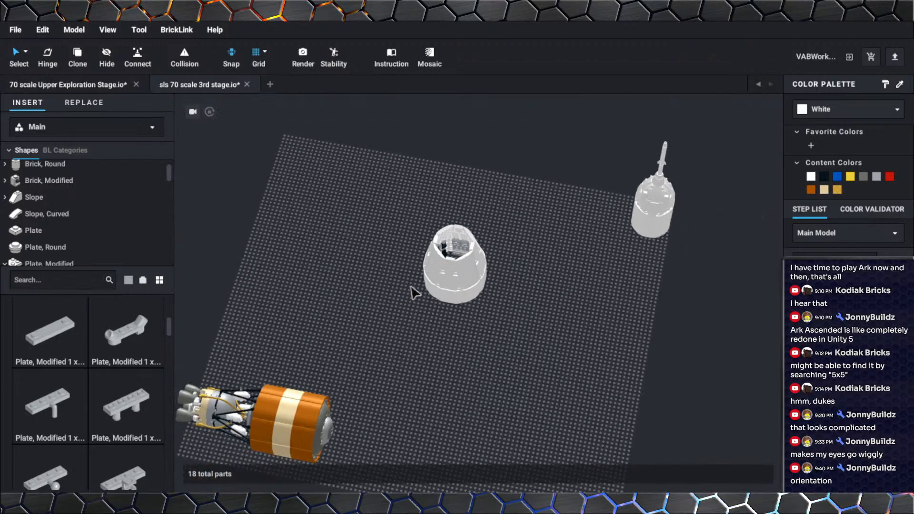
pyautogui.moveTo(412, 292); pyautogui.dragTo(434, 300, button='right')
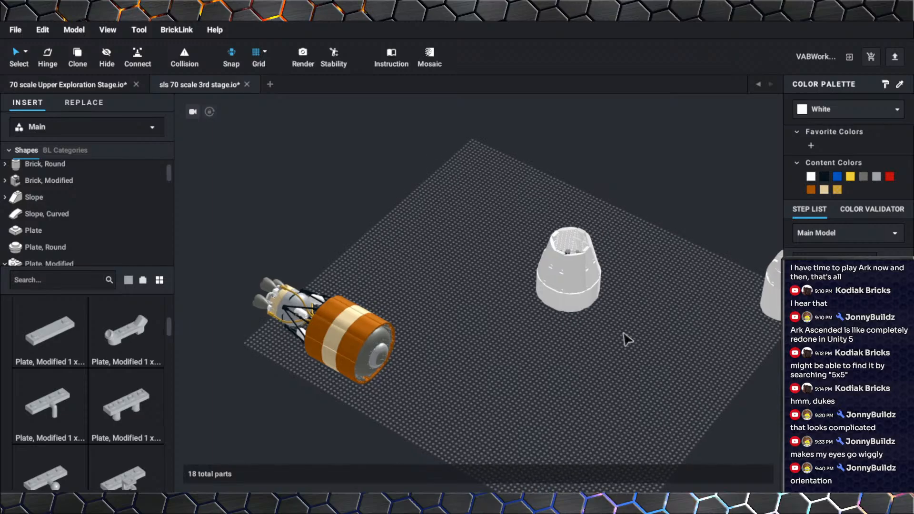
pyautogui.moveTo(627, 339); pyautogui.dragTo(495, 214)
pyautogui.press('Down')
pyautogui.press('Right')
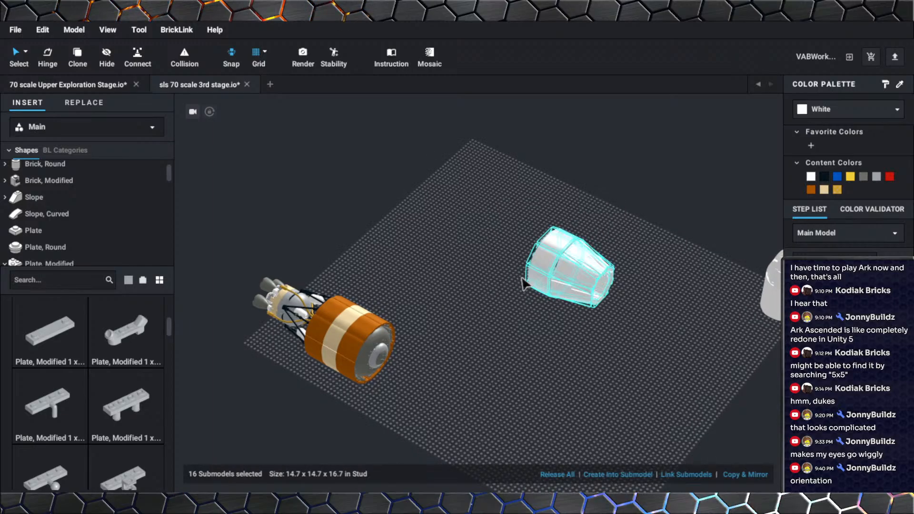
# Fit the sideways adapter's wide end onto the open end of the orange tank and inspect the joint.
pyautogui.moveTo(552, 243); pyautogui.dragTo(536, 300)
pyautogui.moveTo(475, 347); pyautogui.dragTo(537, 300, button='right')
pyautogui.scroll(6, 544, 326)
pyautogui.moveTo(536, 299); pyautogui.dragTo(536, 264)
pyautogui.moveTo(536, 264); pyautogui.dragTo(597, 370, button='right')
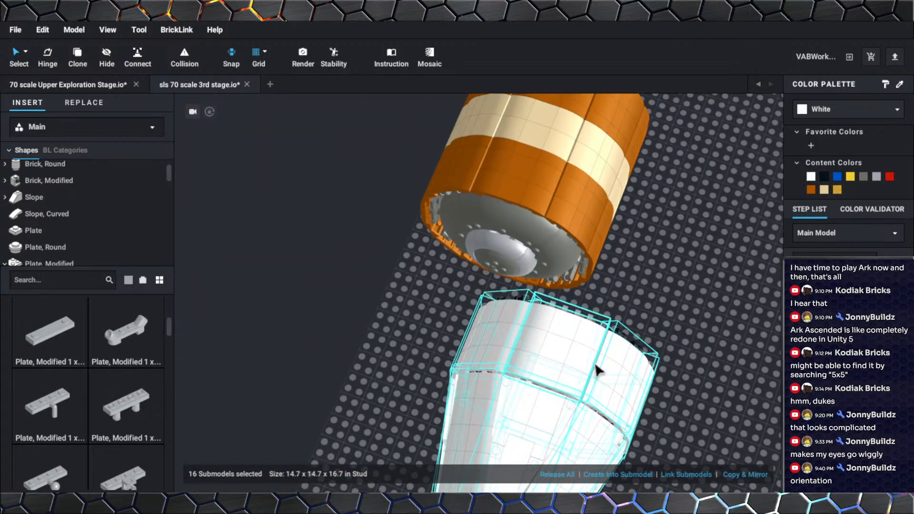
pyautogui.moveTo(576, 325); pyautogui.dragTo(520, 262)
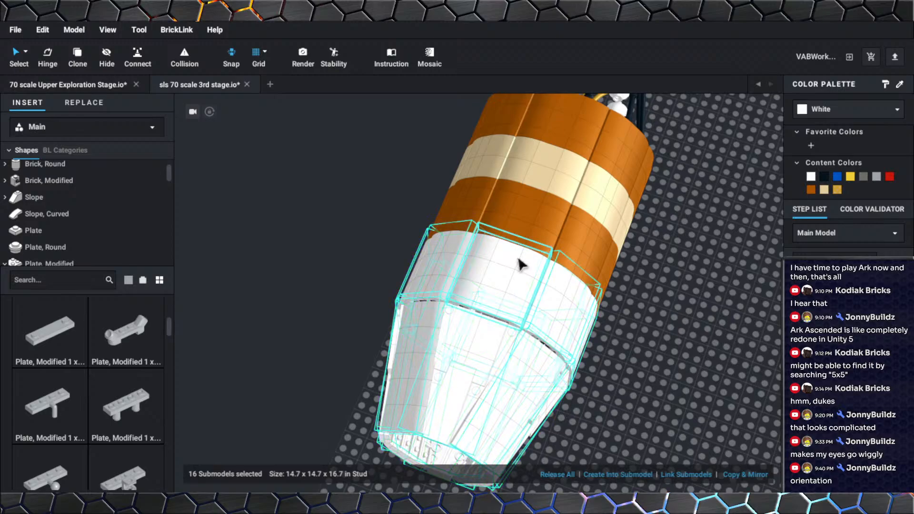
pyautogui.click(267, 263)
pyautogui.moveTo(267, 263); pyautogui.dragTo(324, 246, button='right')
pyautogui.scroll(5, 312, 290)
pyautogui.moveTo(312, 290); pyautogui.dragTo(318, 242, button='right')
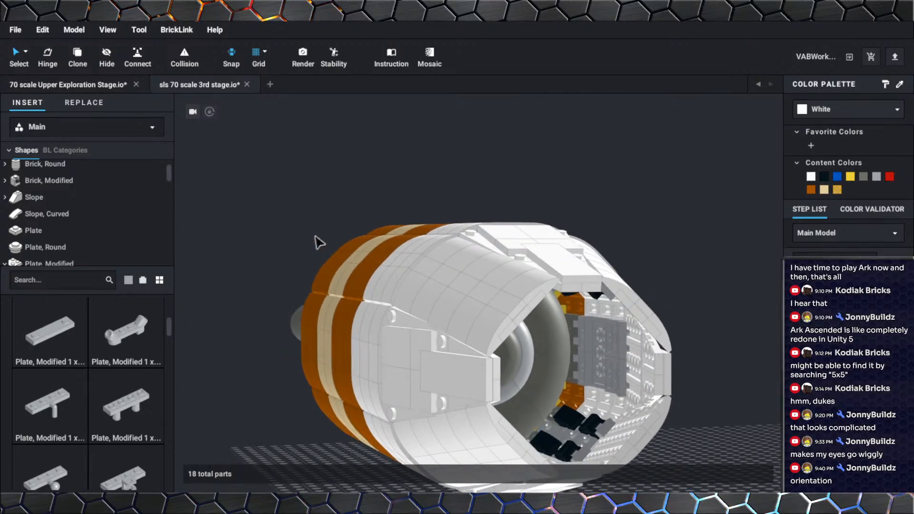
# Select the joined stage and adapter together and stand them upright with the adapter on top.
pyautogui.scroll(-5, 576, 377)
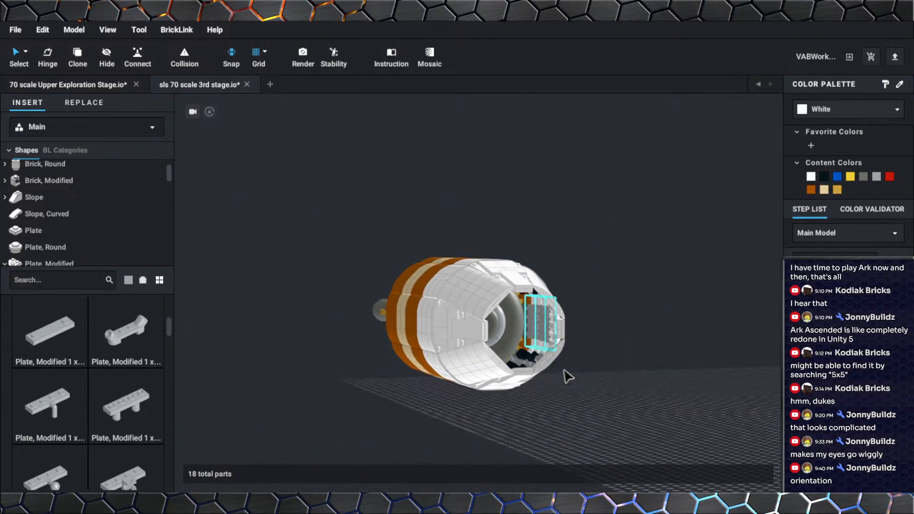
pyautogui.hotkey('ctrl', 'a')
pyautogui.moveTo(695, 408); pyautogui.dragTo(669, 401, button='right')
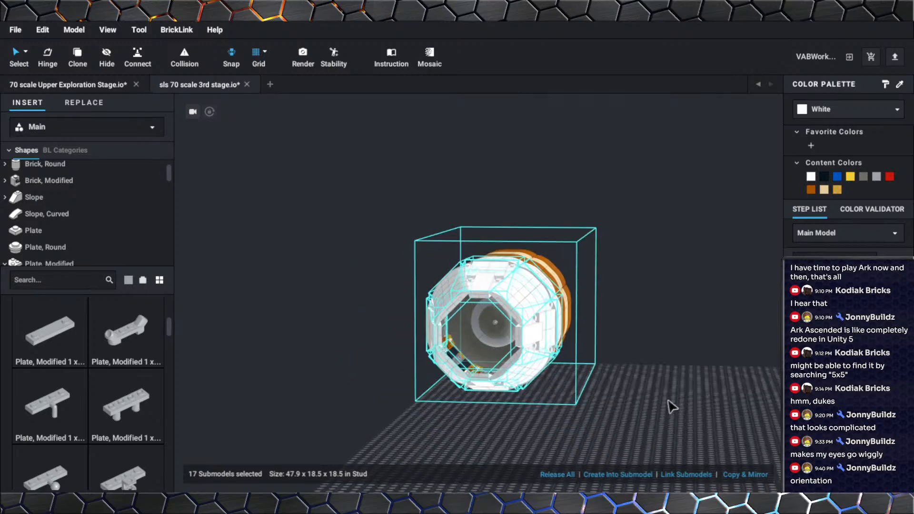
pyautogui.rightClick(669, 401)
pyautogui.click(610, 392)
pyautogui.press('Up')
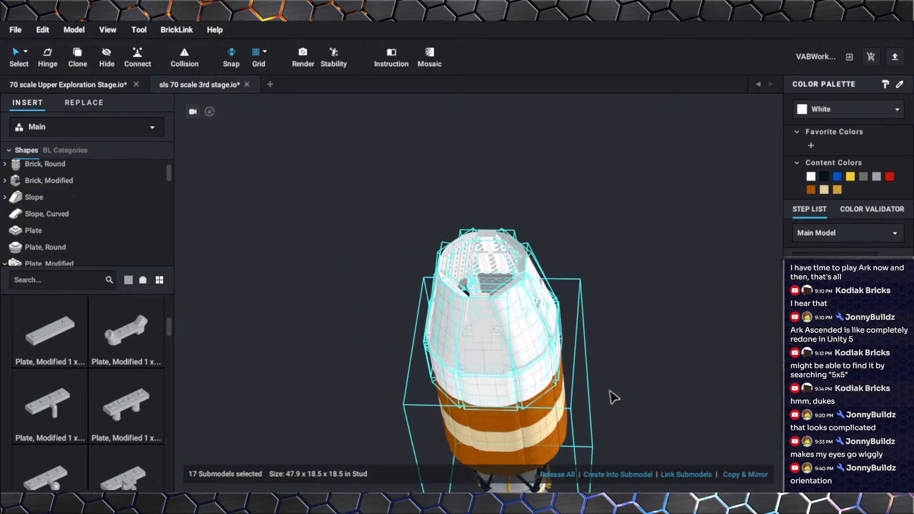
pyautogui.press('Up')
pyautogui.moveTo(635, 394); pyautogui.dragTo(648, 421, button='right')
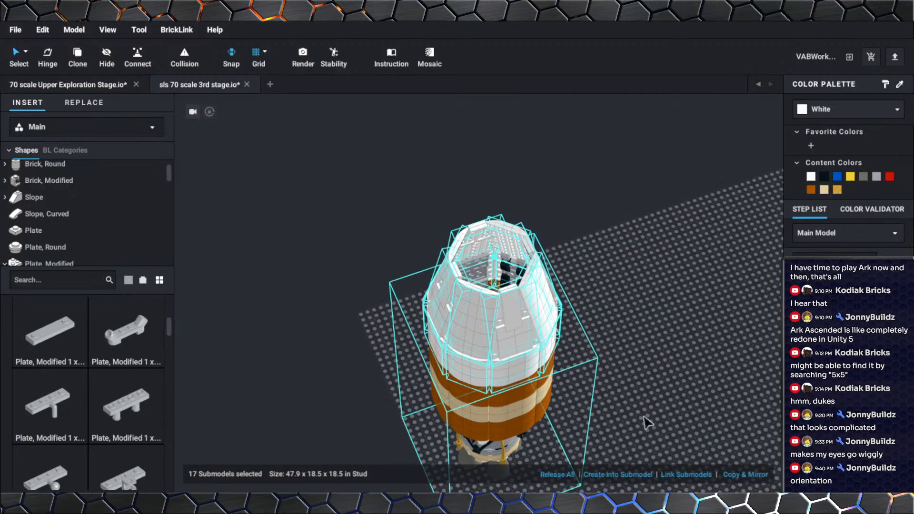
# Hide two adjacent wall panels of the white adapter to expose the brackets inside.
pyautogui.click(636, 414)
pyautogui.scroll(3, 620, 398)
pyautogui.moveTo(620, 394)
pyautogui.mouseDown(button='right')
pyautogui.moveTo(627, 376)
pyautogui.moveTo(631, 395)
pyautogui.mouseUp(button='right')
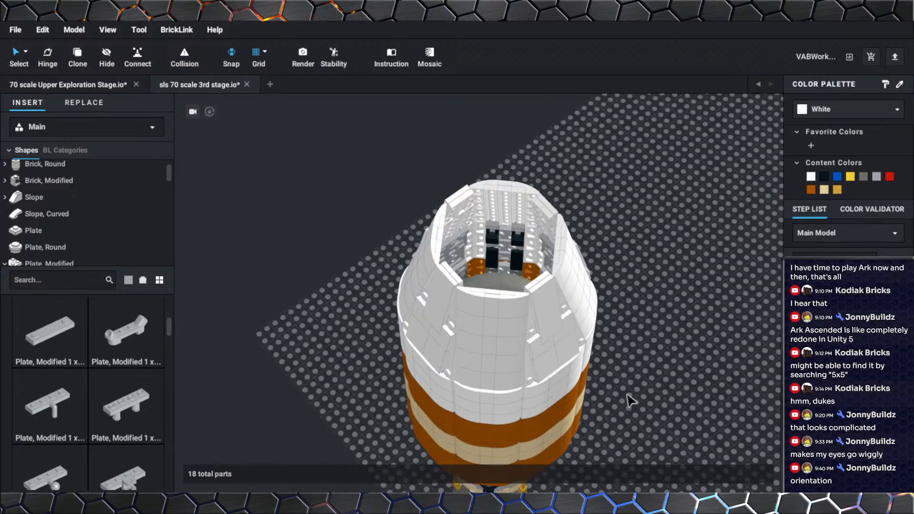
pyautogui.scroll(5, 628, 387)
pyautogui.moveTo(565, 329); pyautogui.dragTo(550, 340, button='right')
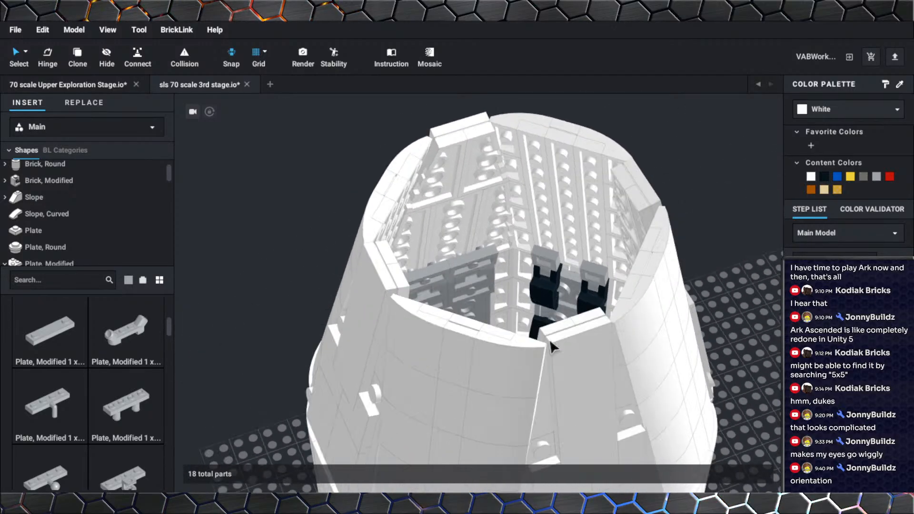
pyautogui.click(440, 373)
pyautogui.rightClick(439, 373)
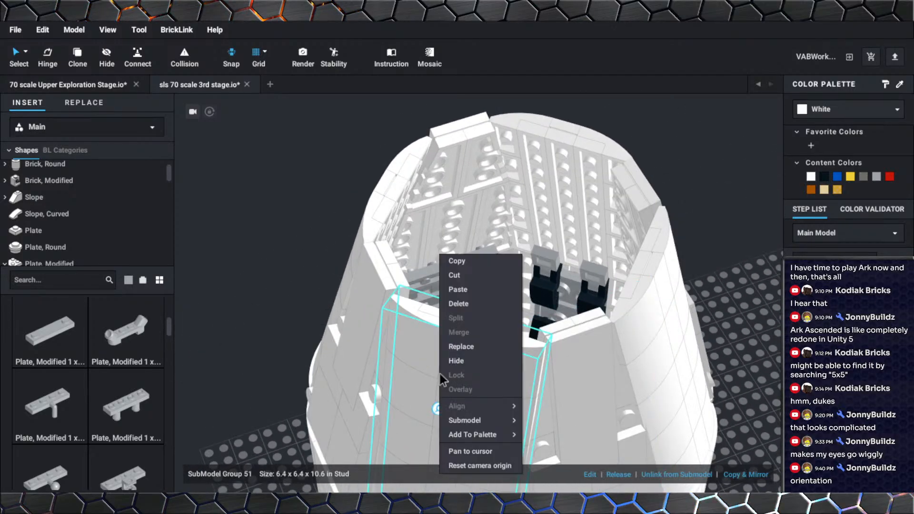
pyautogui.click(461, 358)
pyautogui.moveTo(458, 377); pyautogui.dragTo(476, 327, button='right')
pyautogui.click(452, 351)
pyautogui.rightClick(452, 351)
pyautogui.click(470, 358)
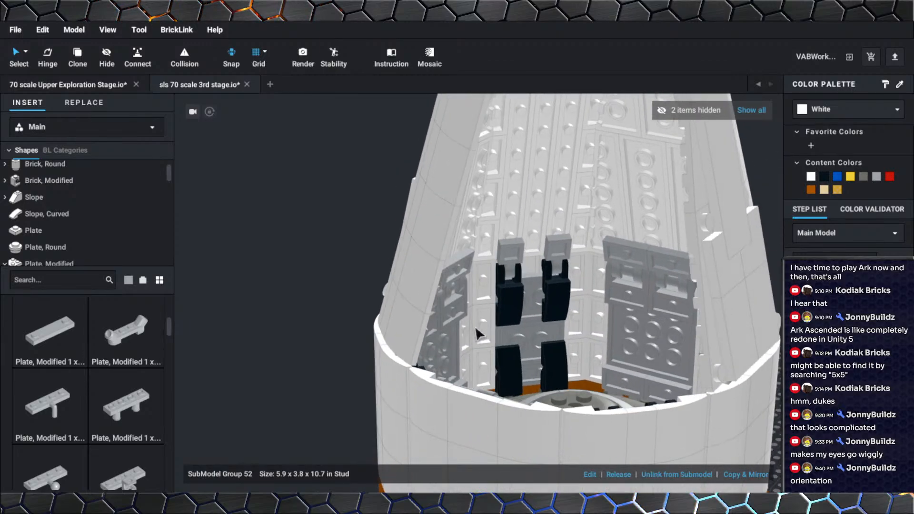
# Delete the four black Slope, Curved 2 x 1 x 2/3 Inverted parts inside the inner bracket submodel and return to the main model.
pyautogui.scroll(2, 487, 334)
pyautogui.doubleClick(523, 411)
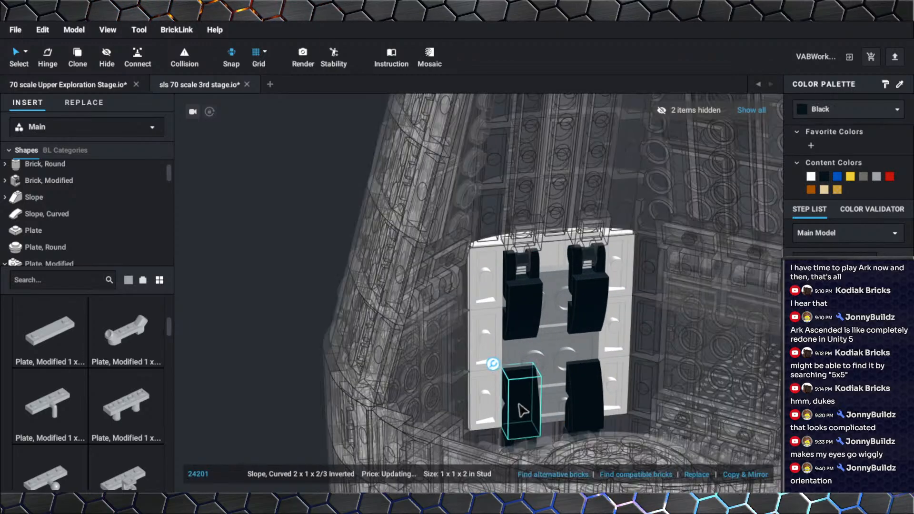
pyautogui.press('Delete')
pyautogui.click(582, 403)
pyautogui.press('Delete')
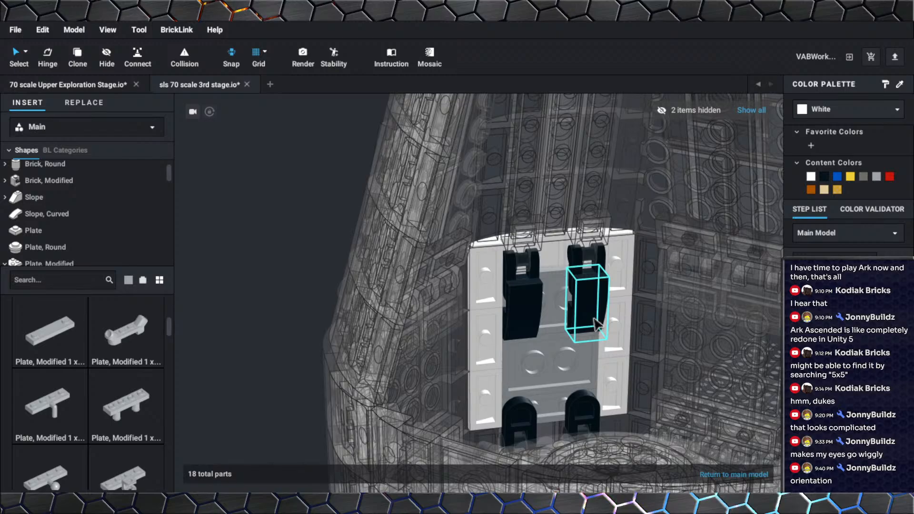
pyautogui.click(594, 319)
pyautogui.press('Delete')
pyautogui.click(540, 326)
pyautogui.press('Delete')
pyautogui.moveTo(575, 371); pyautogui.dragTo(534, 368, button='right')
pyautogui.click(712, 474)
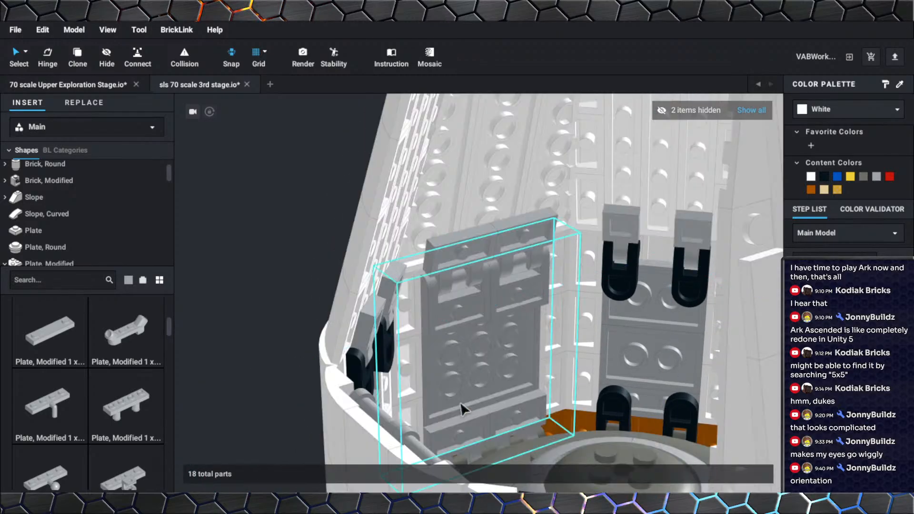
# Recolor the inner bracket submodel's four black Plate, Round 1 x 1 with Bar Handle parts to Light Bluish Gray.
pyautogui.moveTo(460, 379)
pyautogui.mouseDown(button='right')
pyautogui.moveTo(515, 390)
pyautogui.moveTo(465, 381)
pyautogui.mouseUp(button='right')
pyautogui.scroll(3, 464, 378)
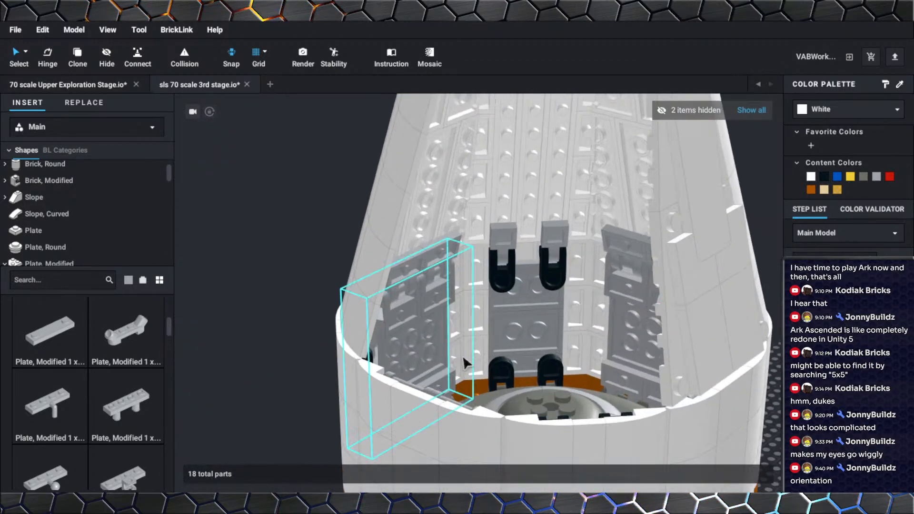
pyautogui.click(507, 288)
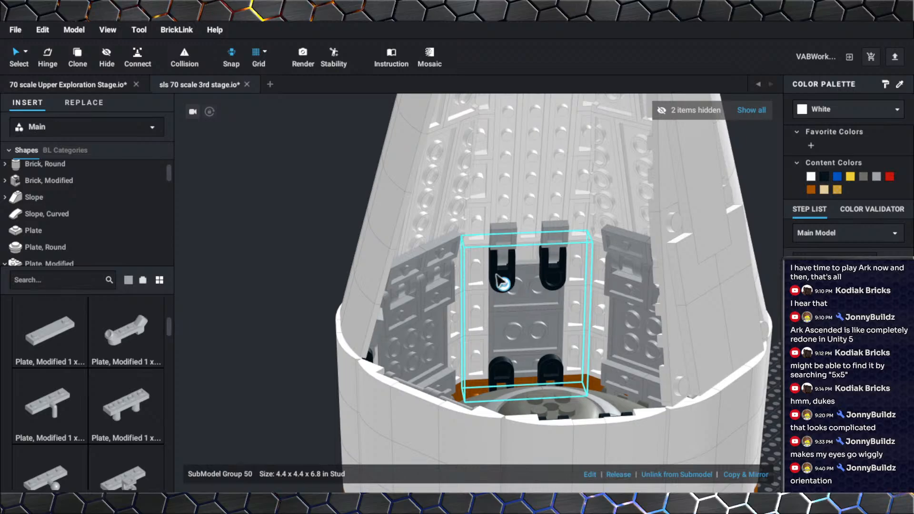
pyautogui.doubleClick(502, 285)
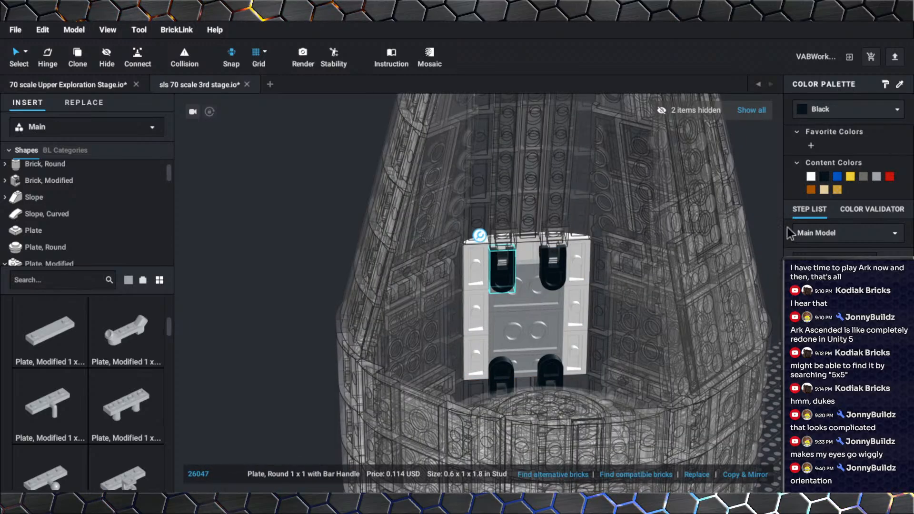
pyautogui.click(859, 109)
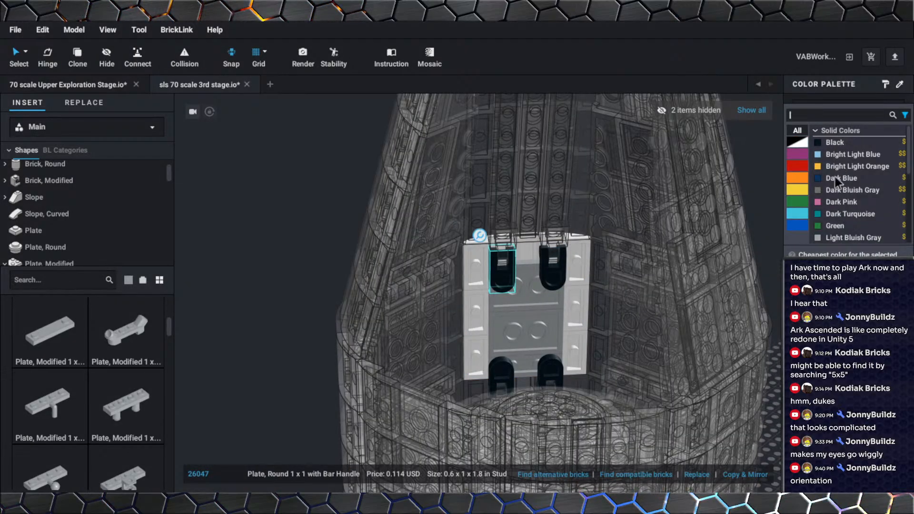
pyautogui.click(844, 238)
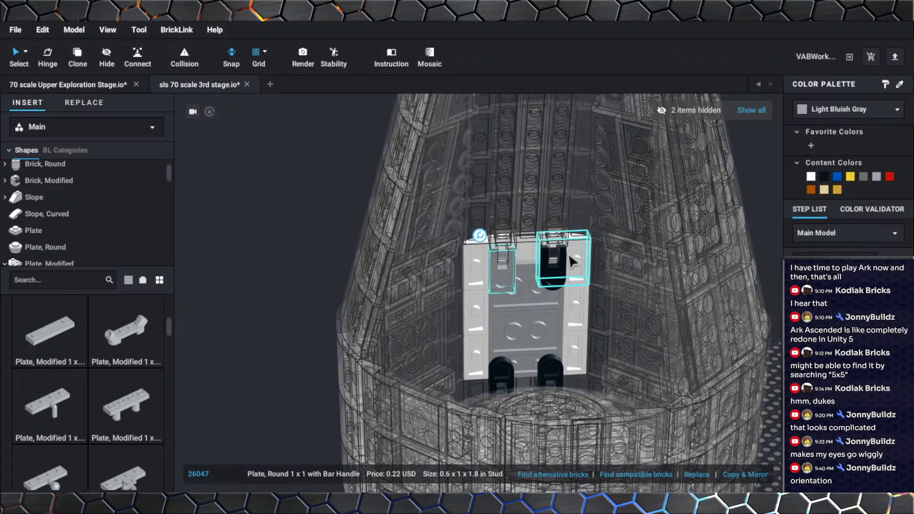
pyautogui.click(557, 281)
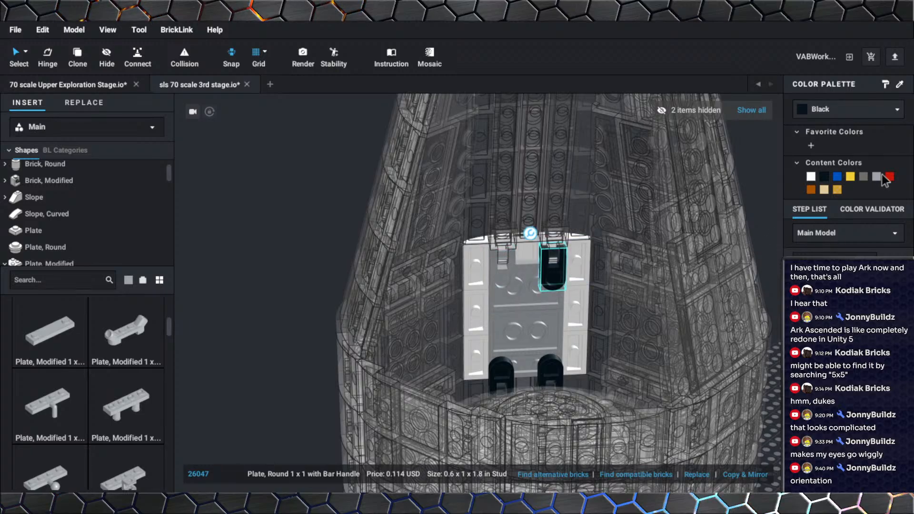
pyautogui.click(876, 177)
pyautogui.click(502, 374)
pyautogui.keyDown('shift'); pyautogui.click(551, 372); pyautogui.keyUp('shift')
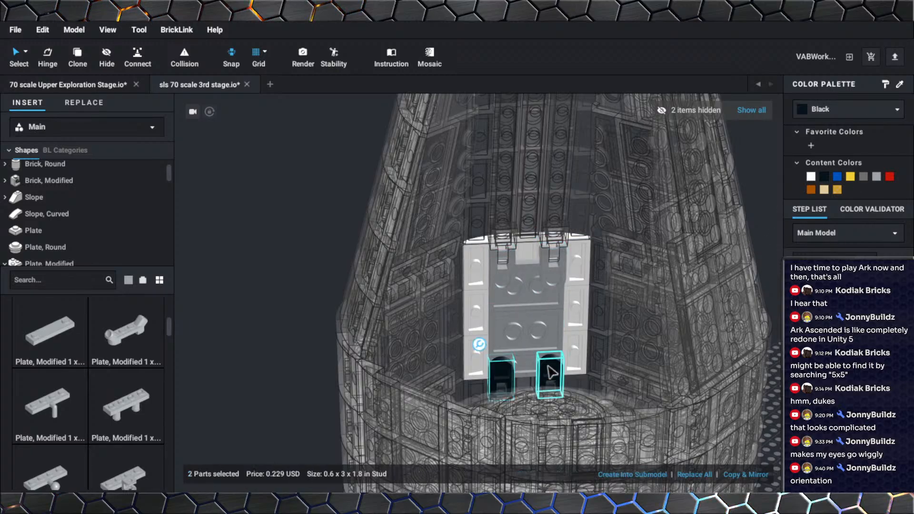
pyautogui.click(876, 177)
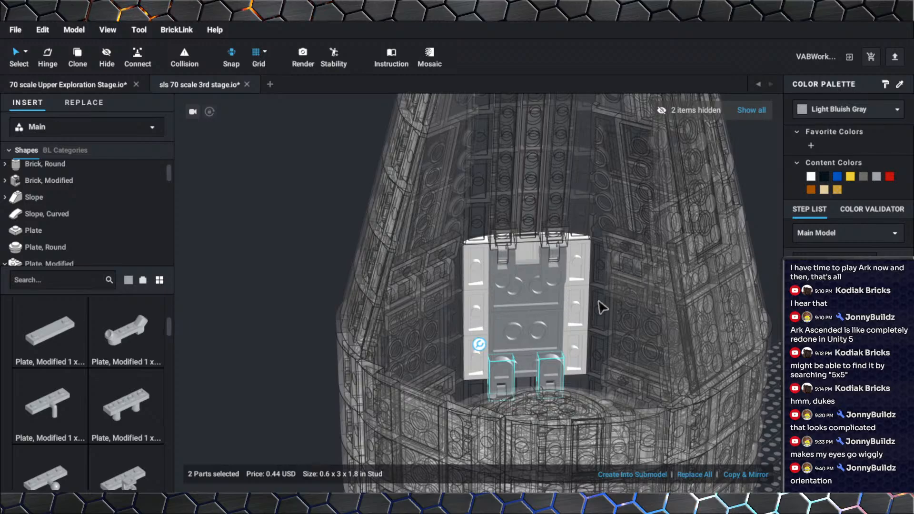
# Clear the part selection and leave the inner bracket submodel for the main model.
pyautogui.scroll(-4, 598, 301)
pyautogui.click(642, 262)
pyautogui.click(703, 477)
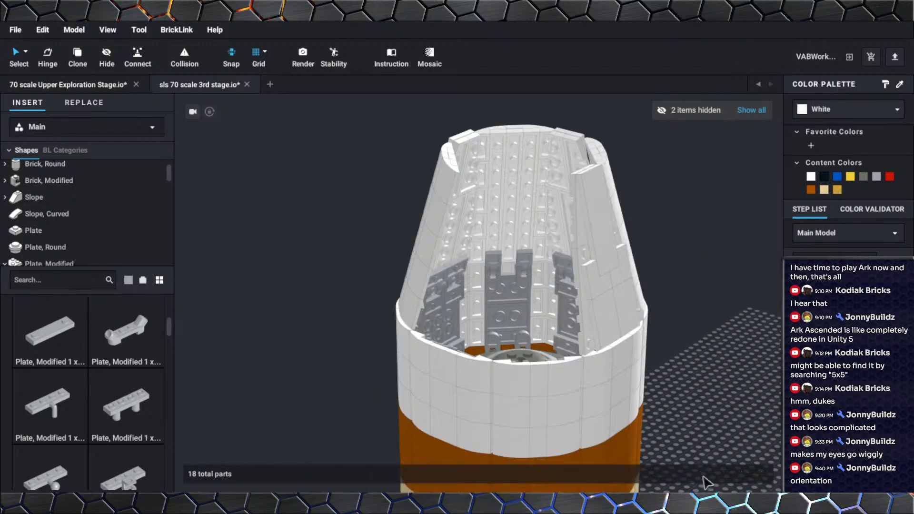
# Examine the recolored inner brackets through the opening in the white adapter from several angles.
pyautogui.scroll(6, 587, 369)
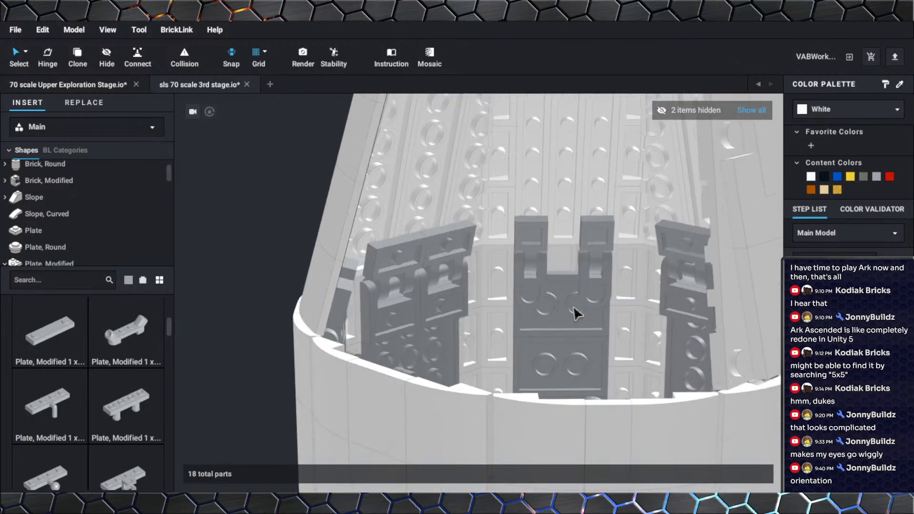
pyautogui.moveTo(577, 286); pyautogui.dragTo(551, 295, button='right')
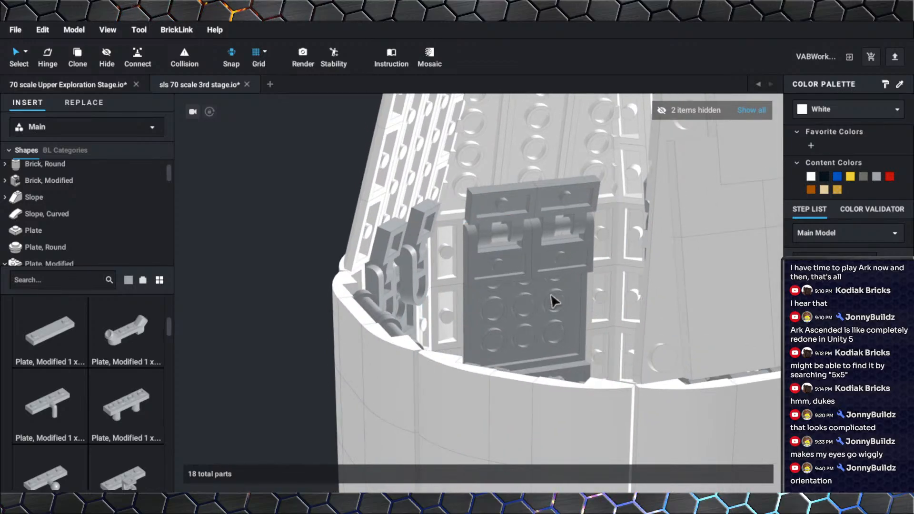
pyautogui.scroll(-5, 553, 300)
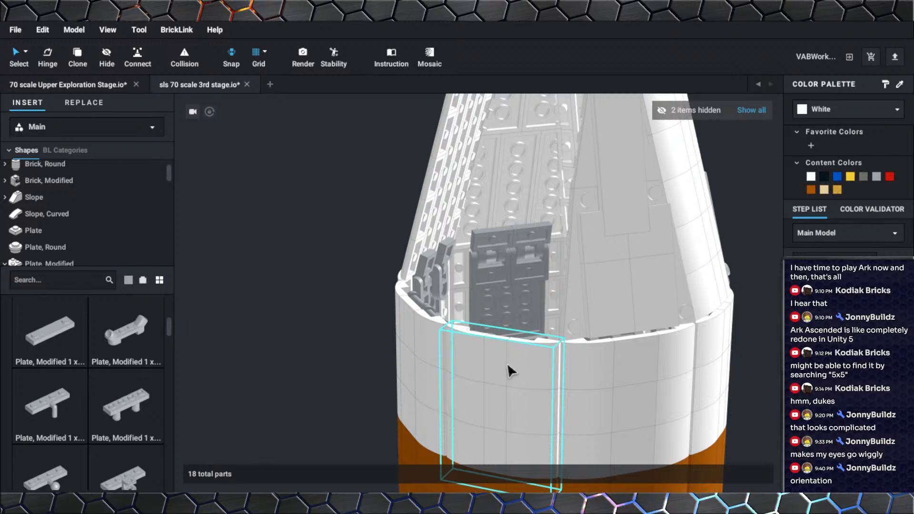
pyautogui.scroll(-1, 507, 364)
pyautogui.moveTo(508, 364); pyautogui.dragTo(521, 370, button='right')
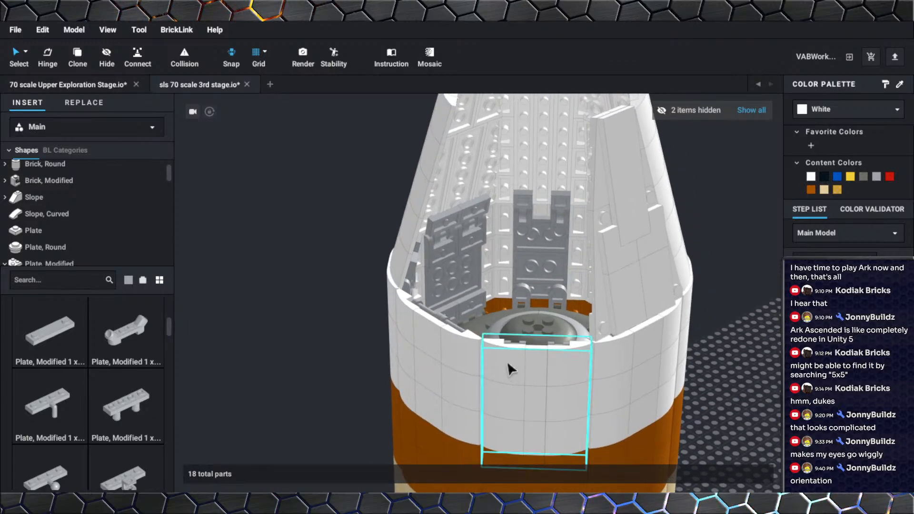
pyautogui.scroll(3, 507, 366)
pyautogui.moveTo(456, 348); pyautogui.dragTo(532, 328, button='right')
pyautogui.scroll(2, 498, 324)
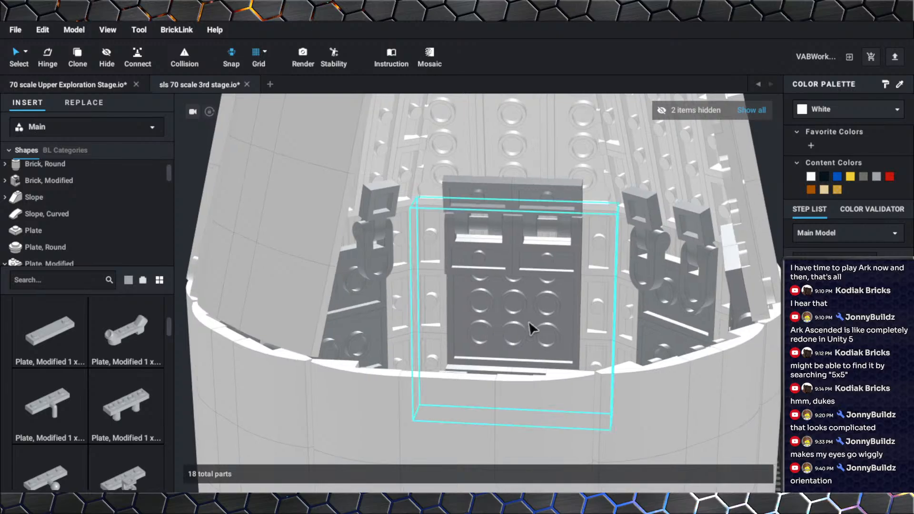
pyautogui.scroll(-5, 504, 324)
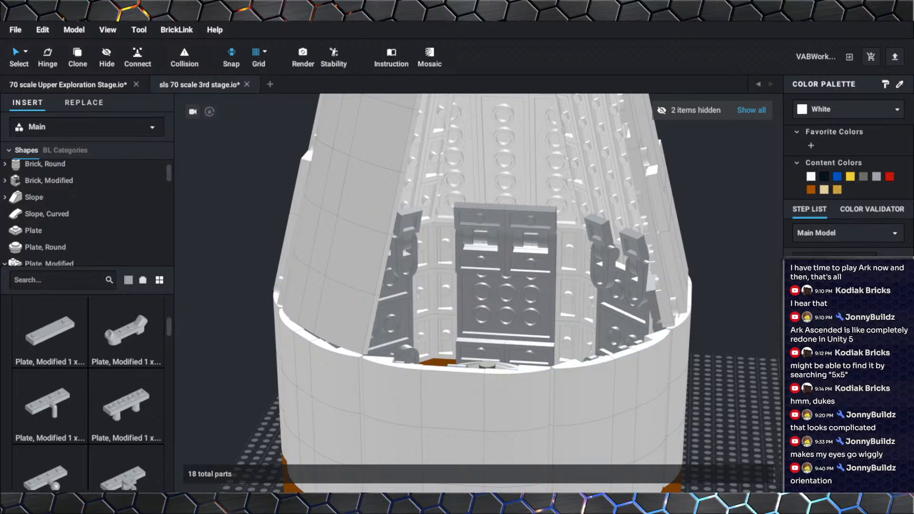
pyautogui.scroll(-5, 529, 402)
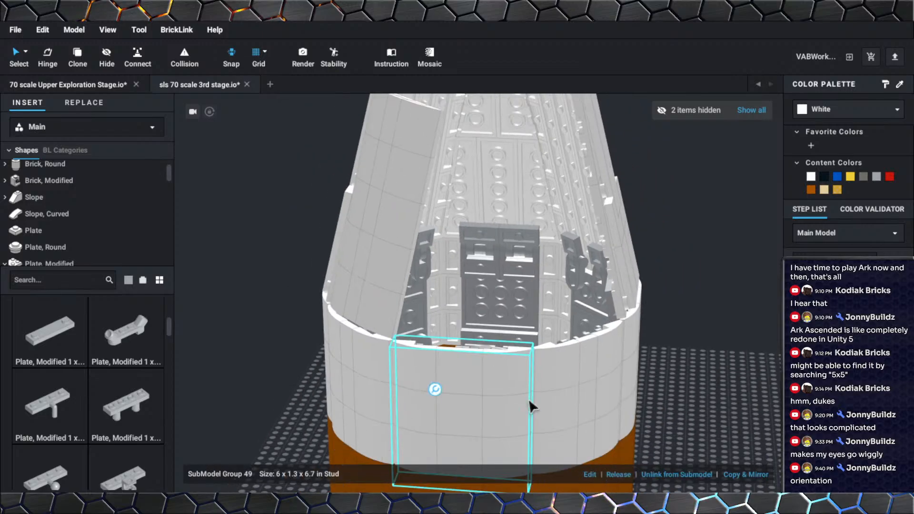
pyautogui.scroll(5, 623, 341)
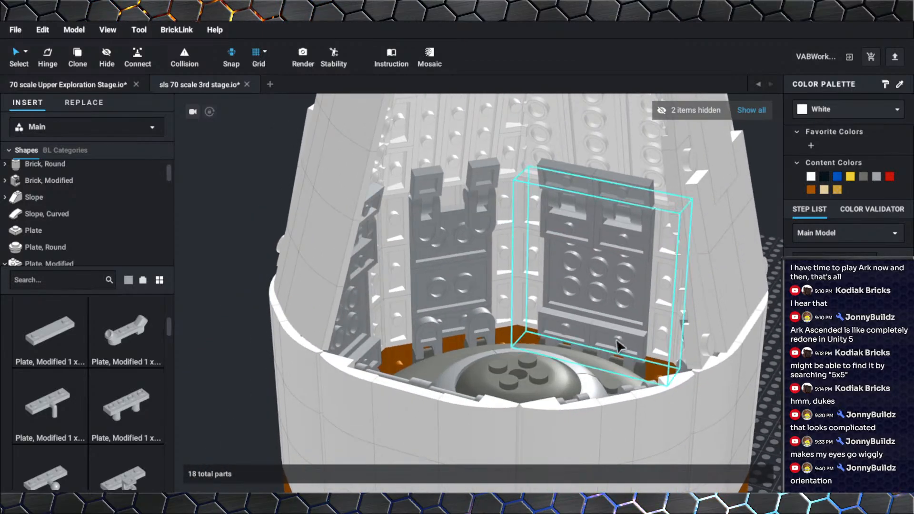
# Open the neighboring bracket submodel to check its lower Plate, Modified 1 x 2 with 2 Open O Clips, and return to the main model.
pyautogui.click(617, 343)
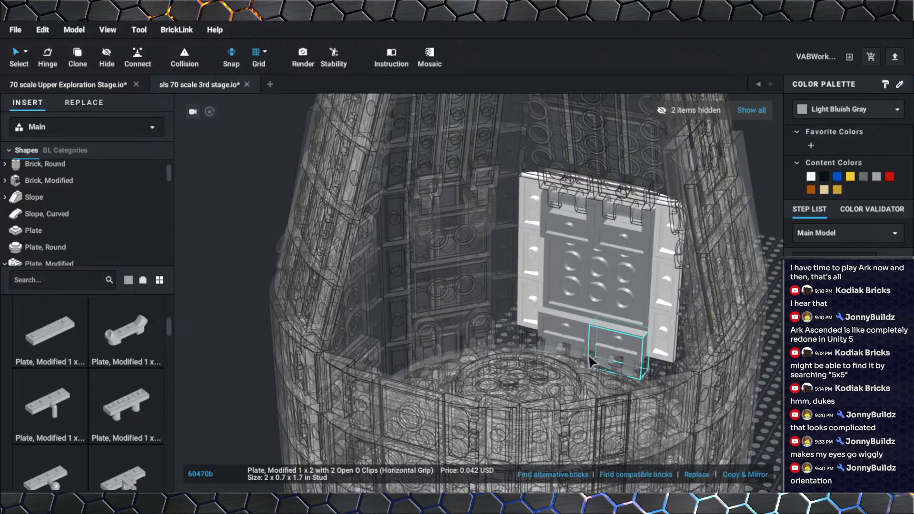
pyautogui.doubleClick(614, 350)
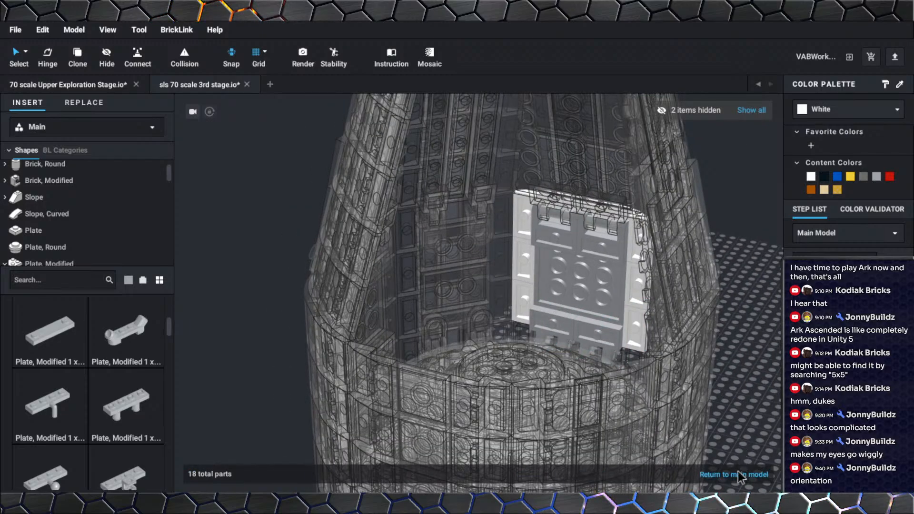
pyautogui.click(740, 475)
# Examine how the gray brackets sit around the stage's dome inside the open adapter, close up and from farther away.
pyautogui.click(587, 329)
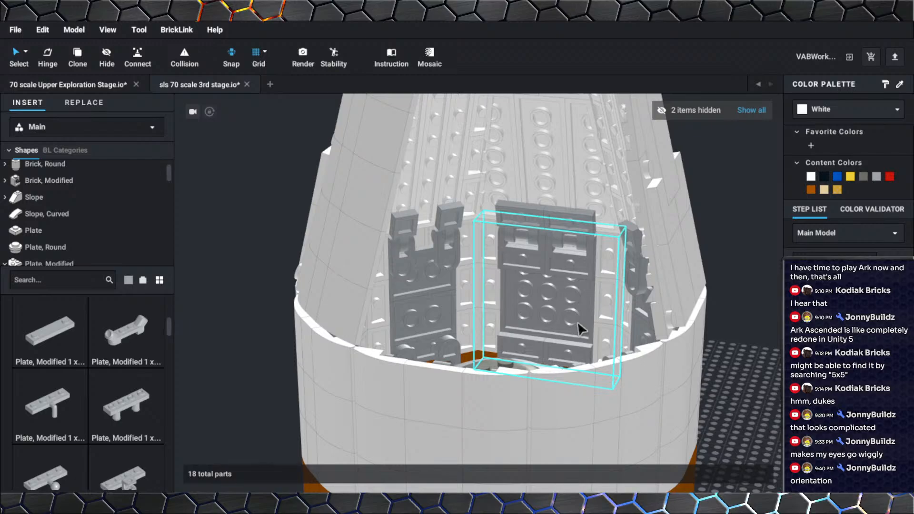
pyautogui.moveTo(578, 324); pyautogui.dragTo(572, 330, button='right')
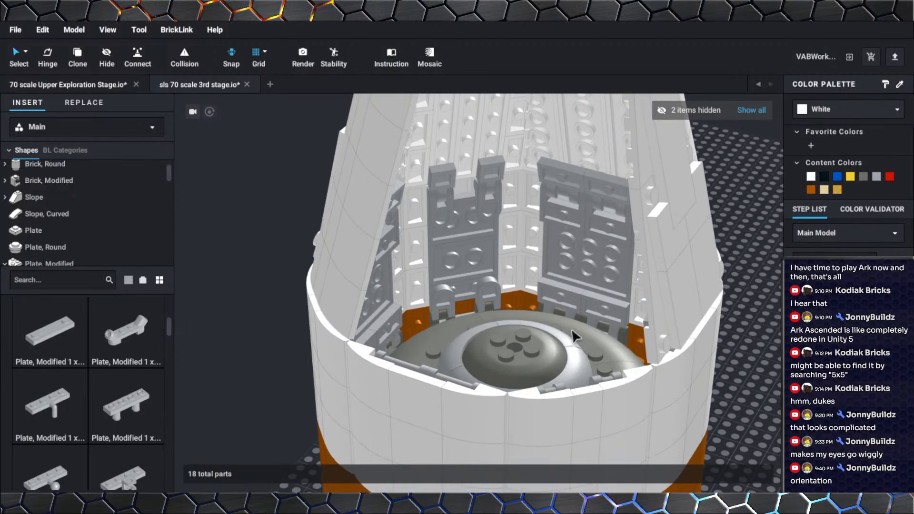
pyautogui.scroll(-10, 572, 328)
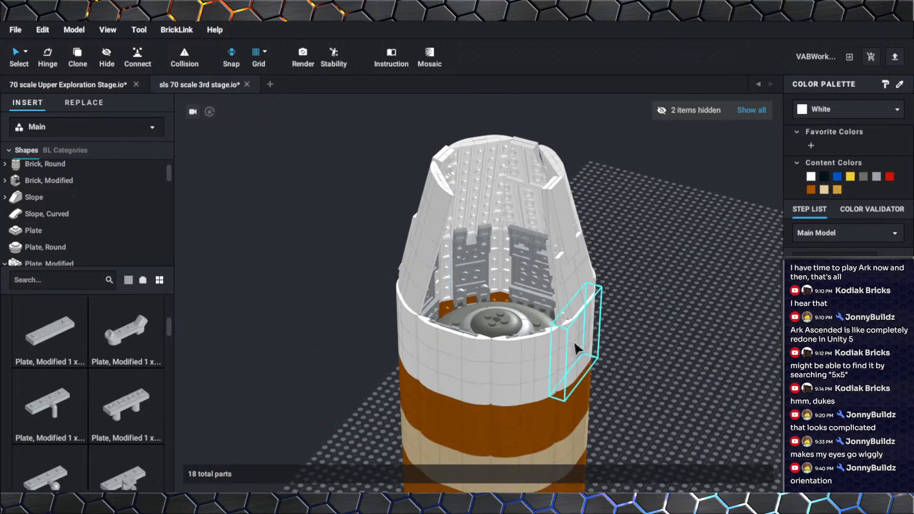
pyautogui.scroll(8, 614, 366)
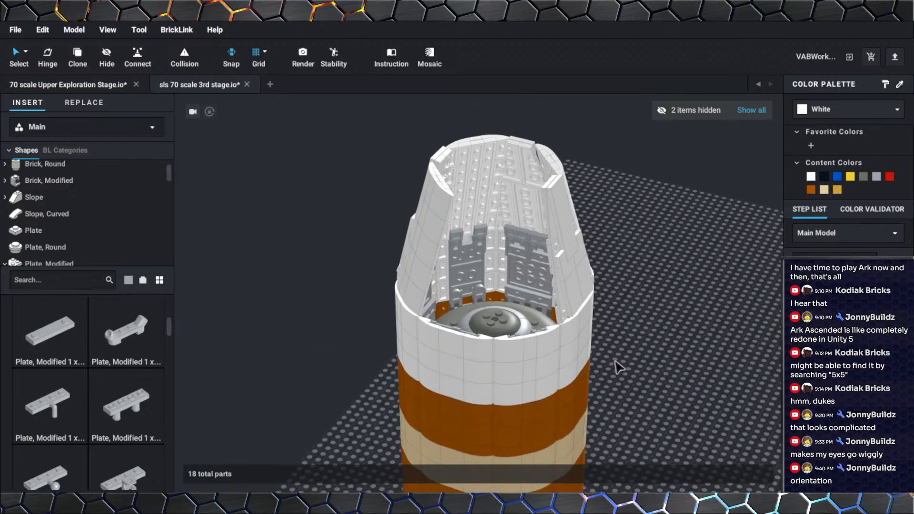
pyautogui.scroll(-3, 635, 361)
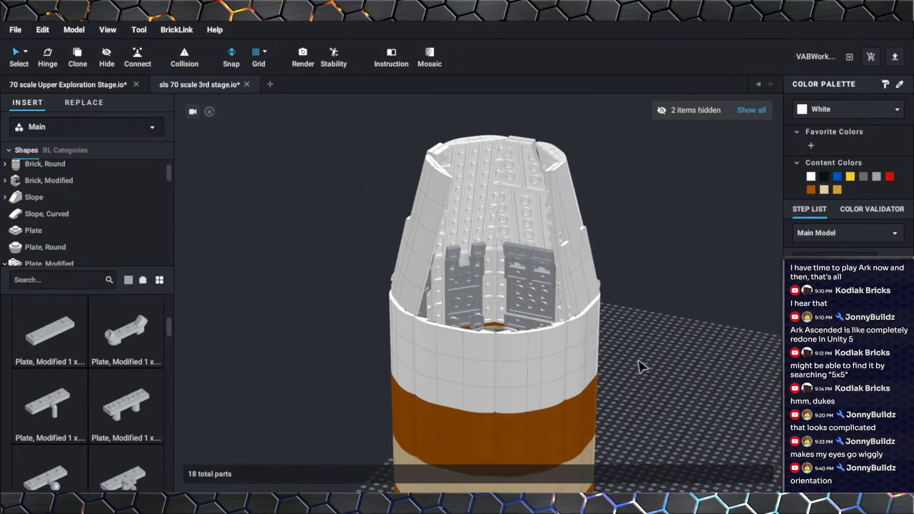
pyautogui.moveTo(642, 330); pyautogui.dragTo(620, 357, button='middle')
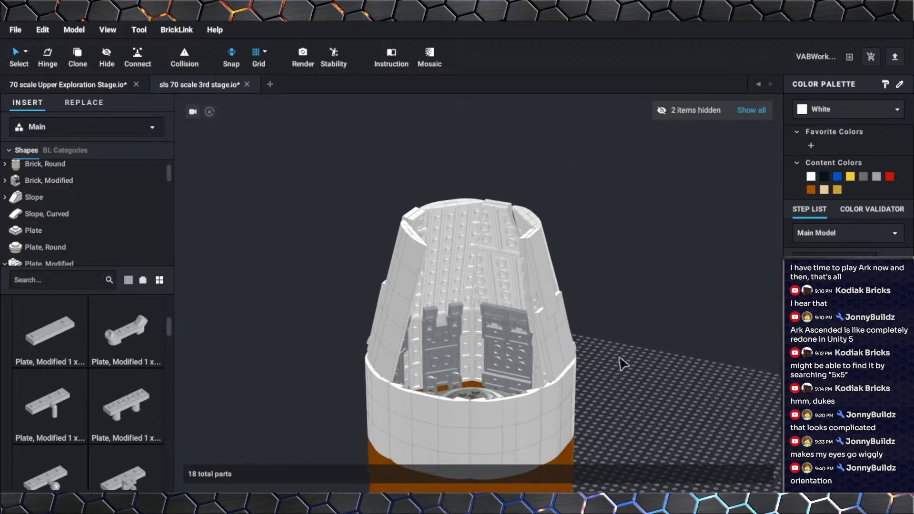
pyautogui.rightClick(621, 353)
pyautogui.click(586, 355)
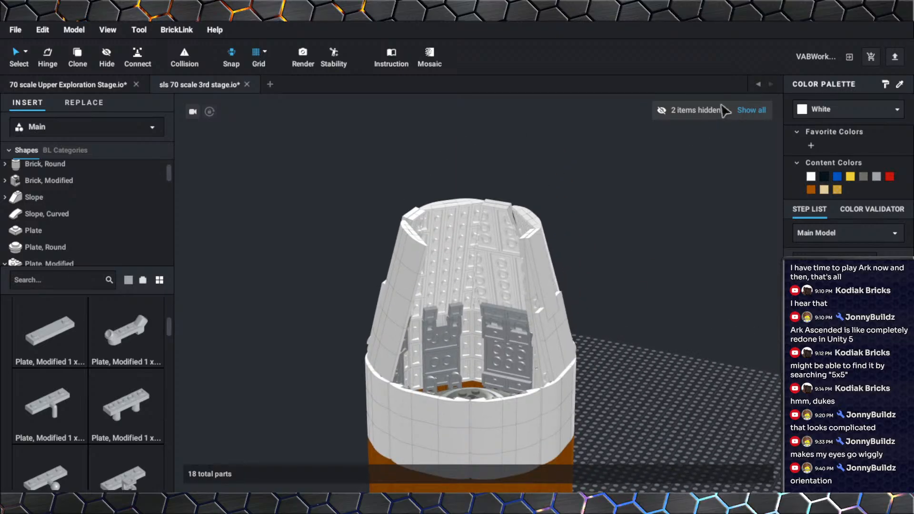
# Unhide the two hidden wall panels of the white adapter.
pyautogui.click(751, 114)
pyautogui.scroll(-5, 632, 318)
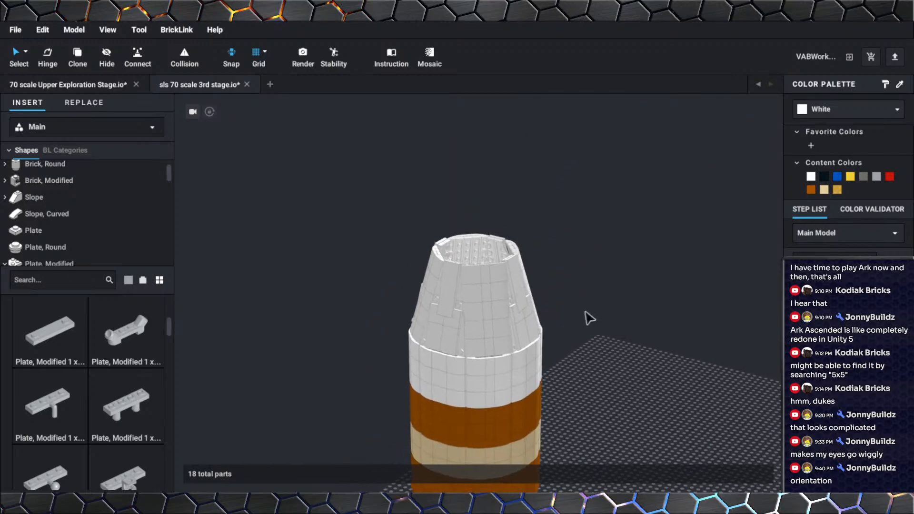
pyautogui.scroll(5, 581, 314)
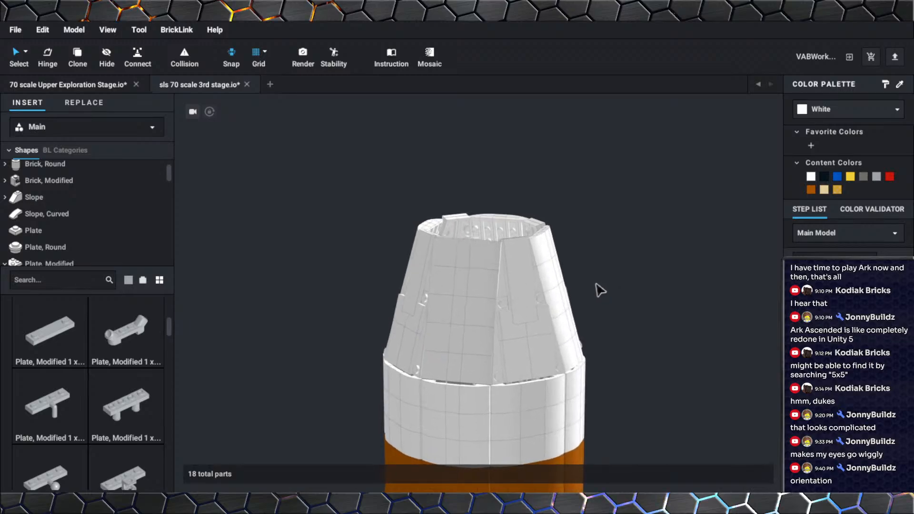
pyautogui.scroll(-5, 547, 210)
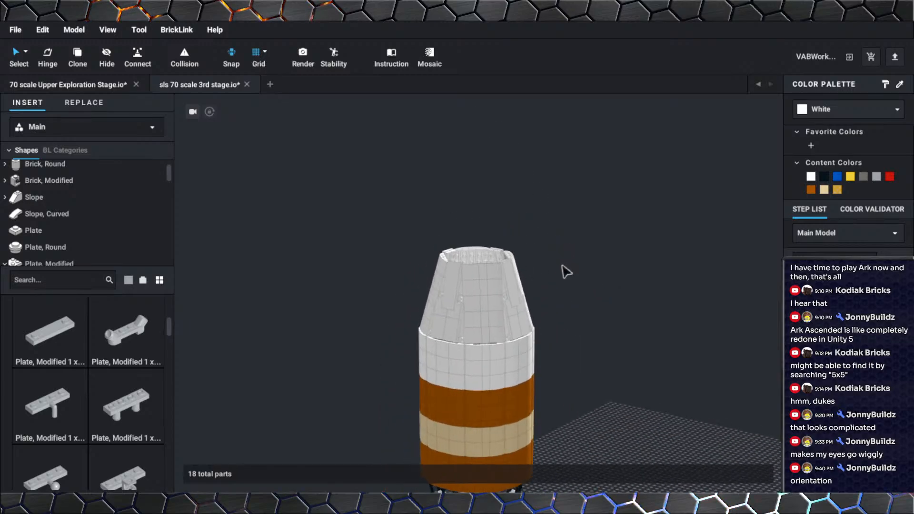
# Select all 16 submodels of the white adapter and hide them.
pyautogui.moveTo(592, 273); pyautogui.dragTo(614, 258, button='right')
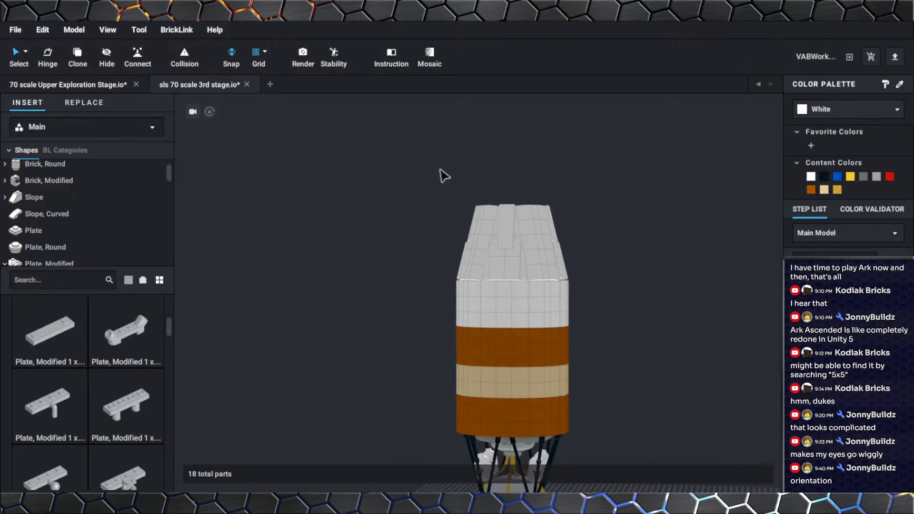
pyautogui.moveTo(442, 176); pyautogui.dragTo(604, 336)
pyautogui.rightClick(533, 300)
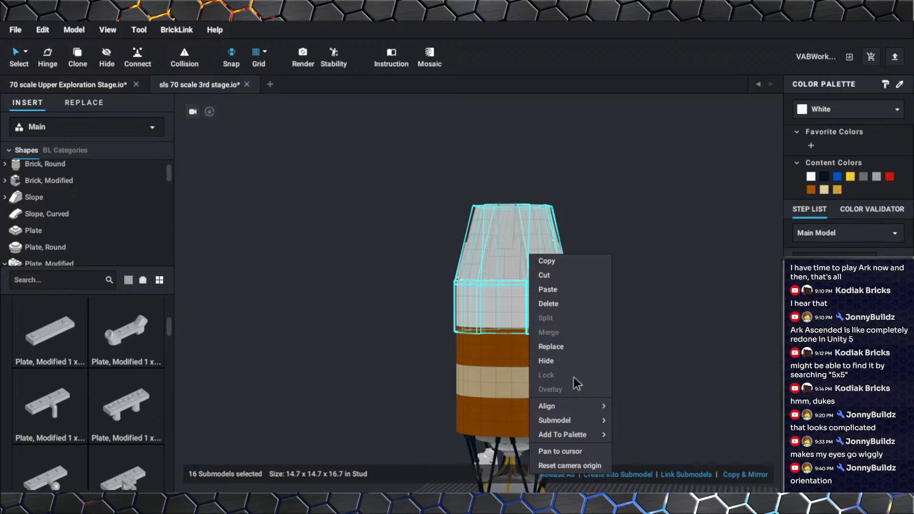
pyautogui.click(571, 361)
# Examine the stage's lower section from several angles, including the black struts, gold pipes, gray tank and engine nozzles.
pyautogui.moveTo(576, 370); pyautogui.dragTo(576, 264, button='right')
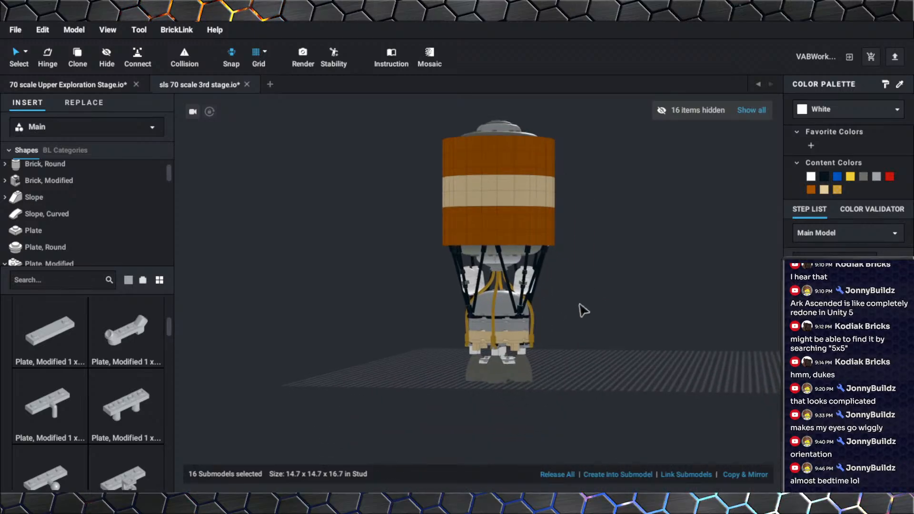
pyautogui.scroll(3, 581, 310)
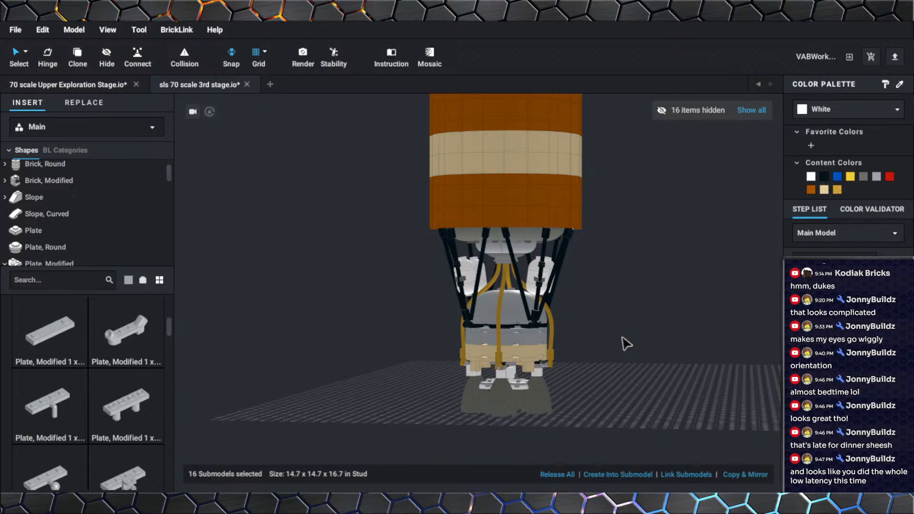
pyautogui.scroll(-3, 624, 342)
pyautogui.rightClick(606, 365)
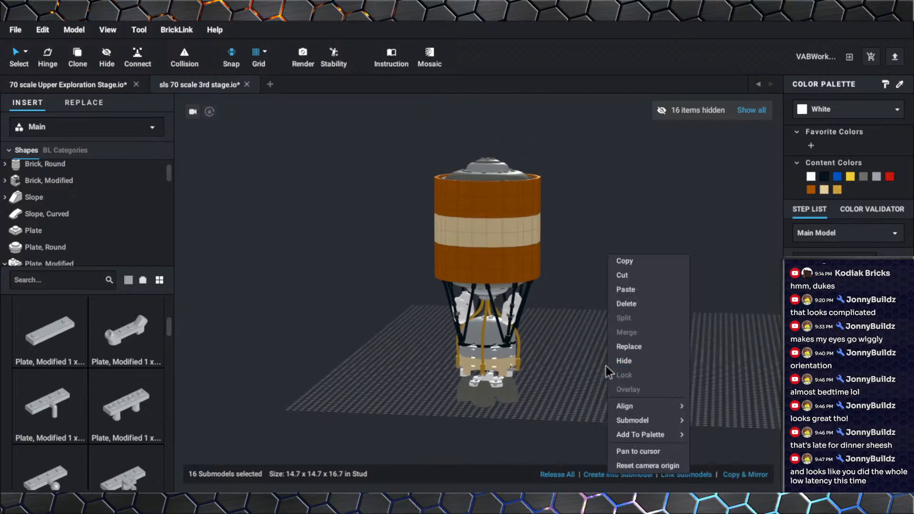
pyautogui.press('Escape')
pyautogui.scroll(3, 576, 374)
pyautogui.scroll(3, 575, 376)
pyautogui.rightClick(565, 364)
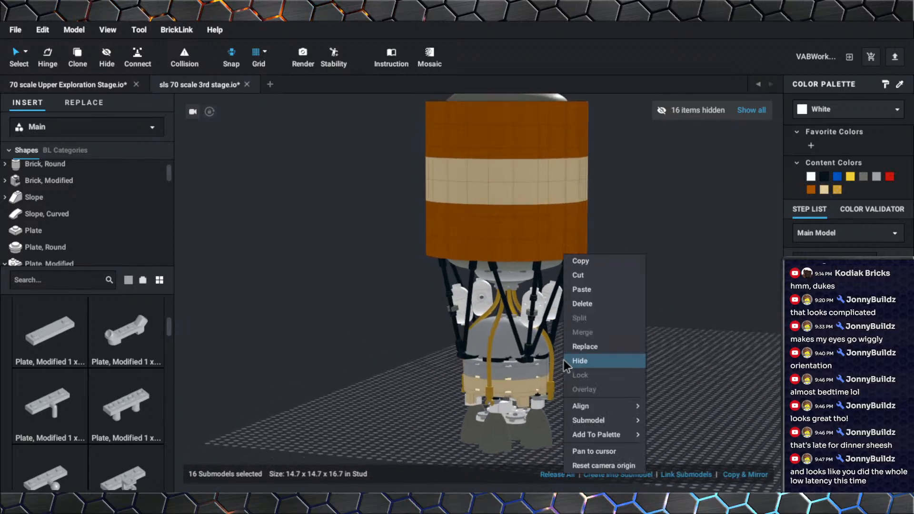
pyautogui.press('Escape')
pyautogui.scroll(4, 660, 380)
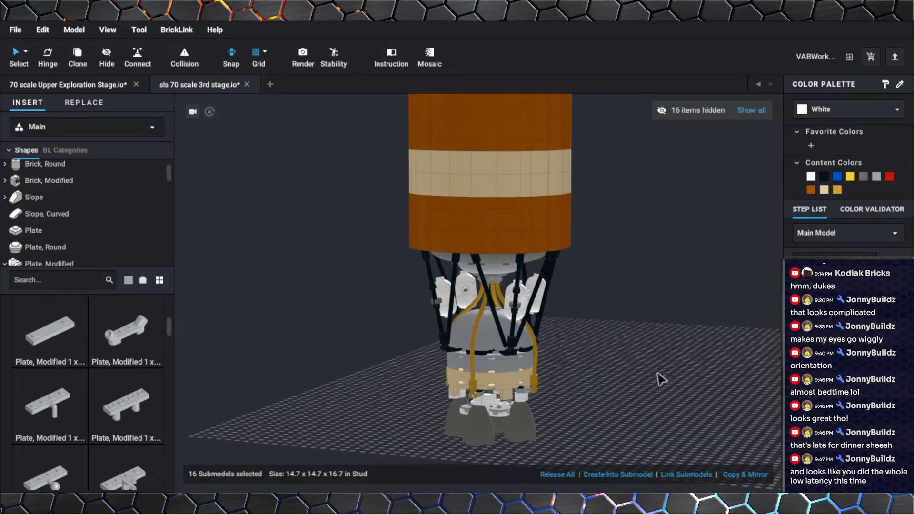
pyautogui.scroll(5, 638, 381)
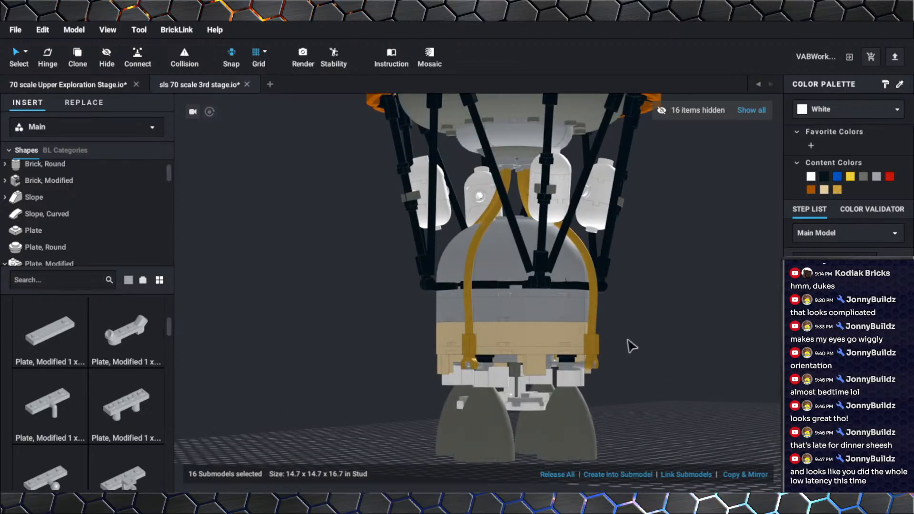
pyautogui.scroll(2, 628, 342)
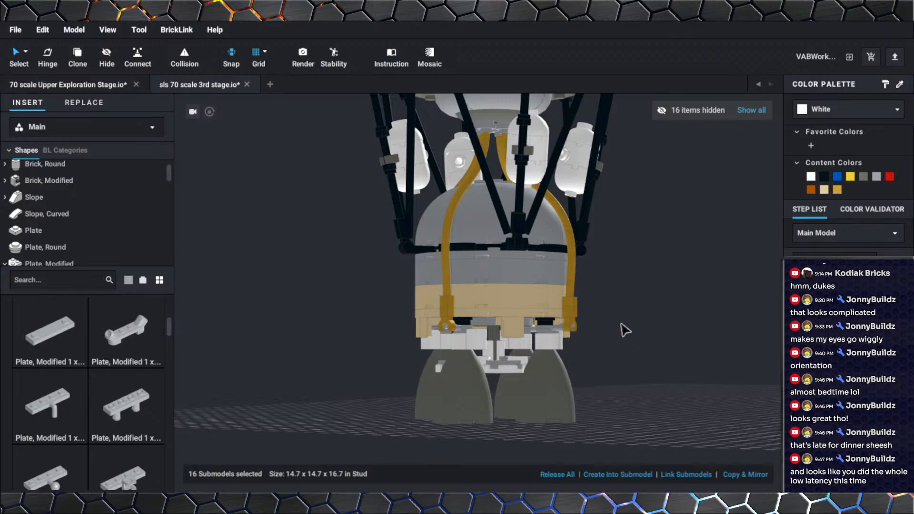
pyautogui.moveTo(617, 321)
pyautogui.mouseDown(button='right')
pyautogui.moveTo(599, 306)
pyautogui.moveTo(620, 306)
pyautogui.mouseUp(button='right')
pyautogui.scroll(2, 600, 305)
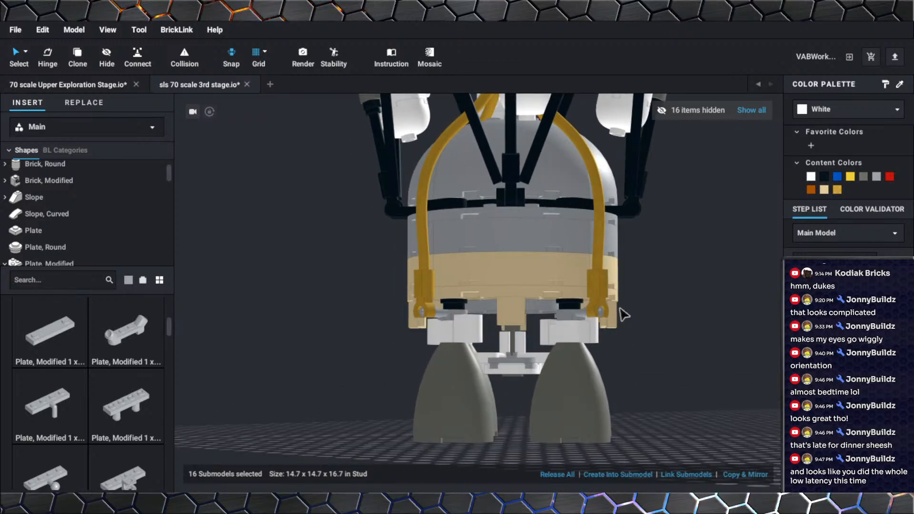
pyautogui.moveTo(621, 307); pyautogui.dragTo(612, 298, button='middle')
pyautogui.moveTo(631, 316)
pyautogui.mouseDown(button='right')
pyautogui.moveTo(649, 320)
pyautogui.moveTo(633, 333)
pyautogui.mouseUp(button='right')
pyautogui.scroll(-1, 632, 330)
pyautogui.moveTo(609, 318); pyautogui.dragTo(622, 342, button='middle')
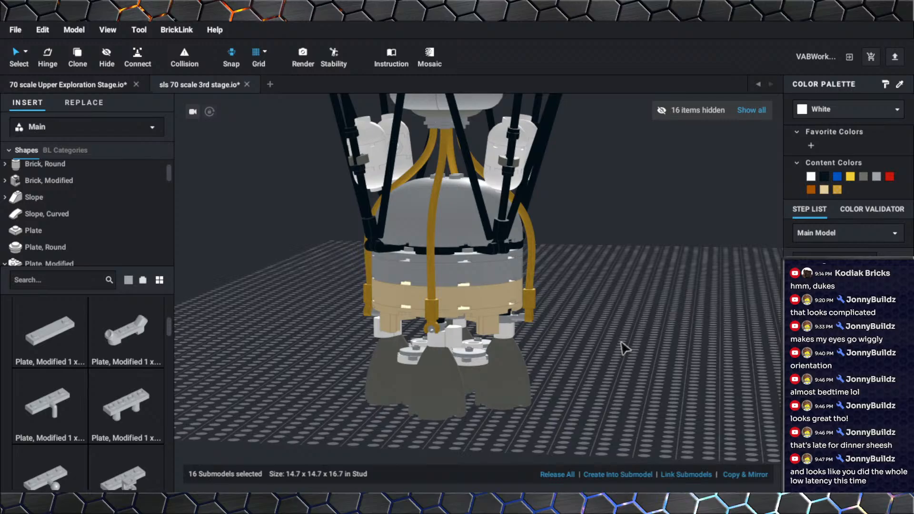
pyautogui.moveTo(547, 306); pyautogui.dragTo(579, 328, button='middle')
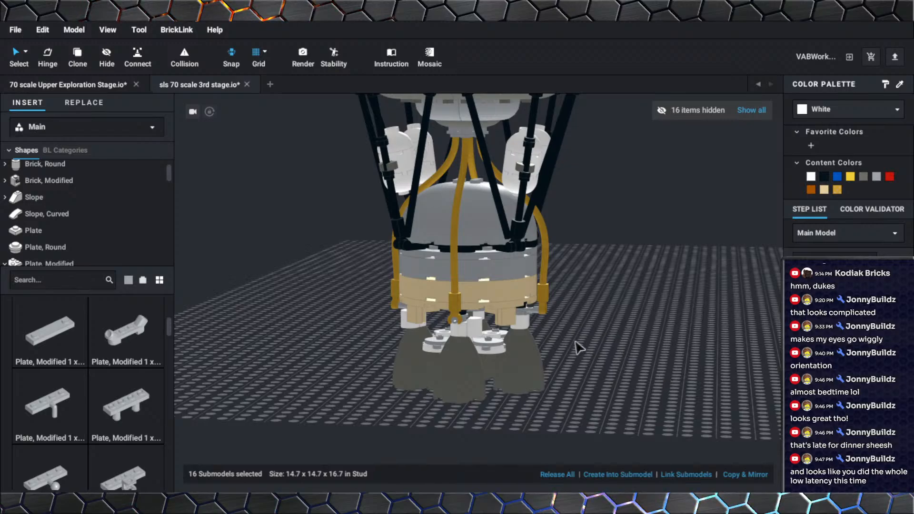
pyautogui.scroll(3, 578, 346)
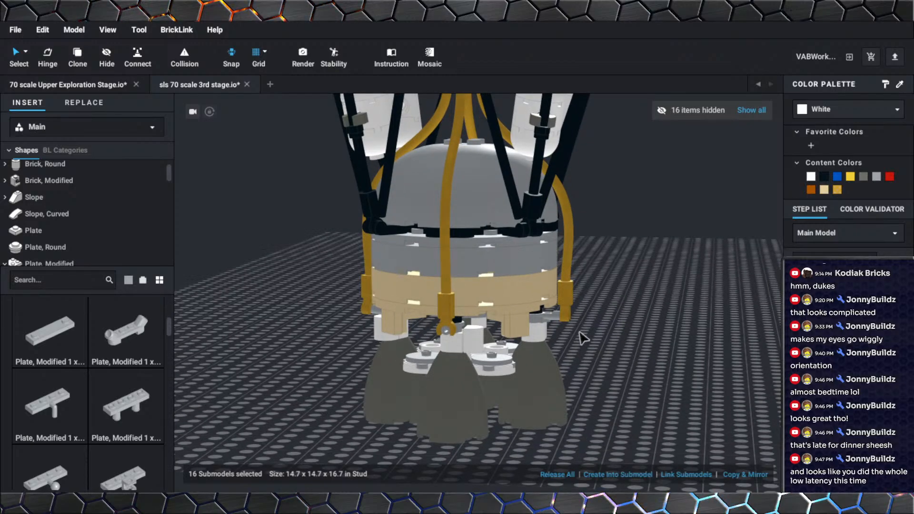